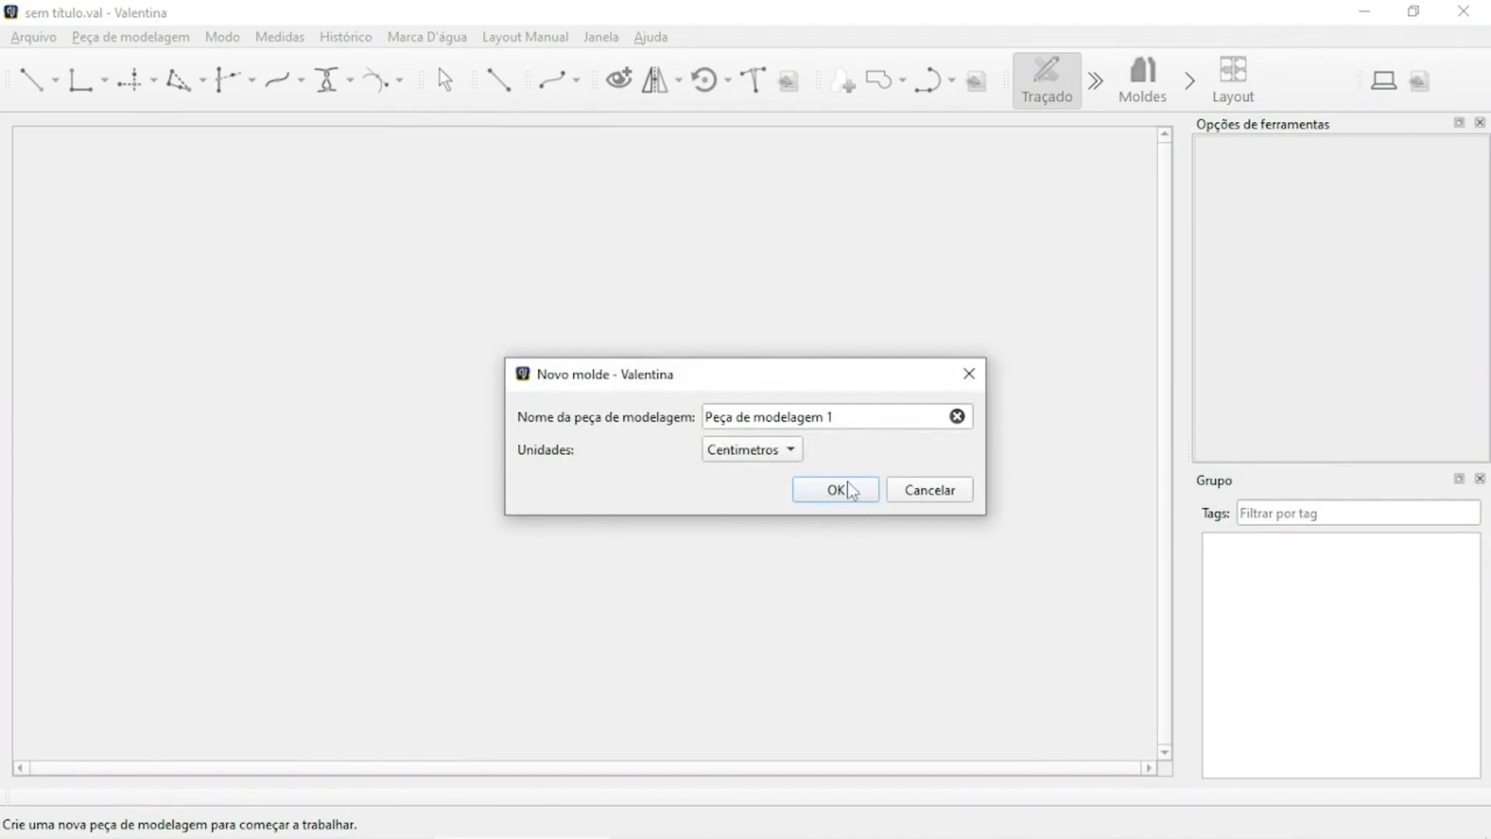
Create the new pattern piece in centimetres and save the file on the desktop as MOLDE_BASE_TAM50.
{"action": "left_click", "coordinate": [836, 489]}
{"action": "left_click", "coordinate": [35, 38]}
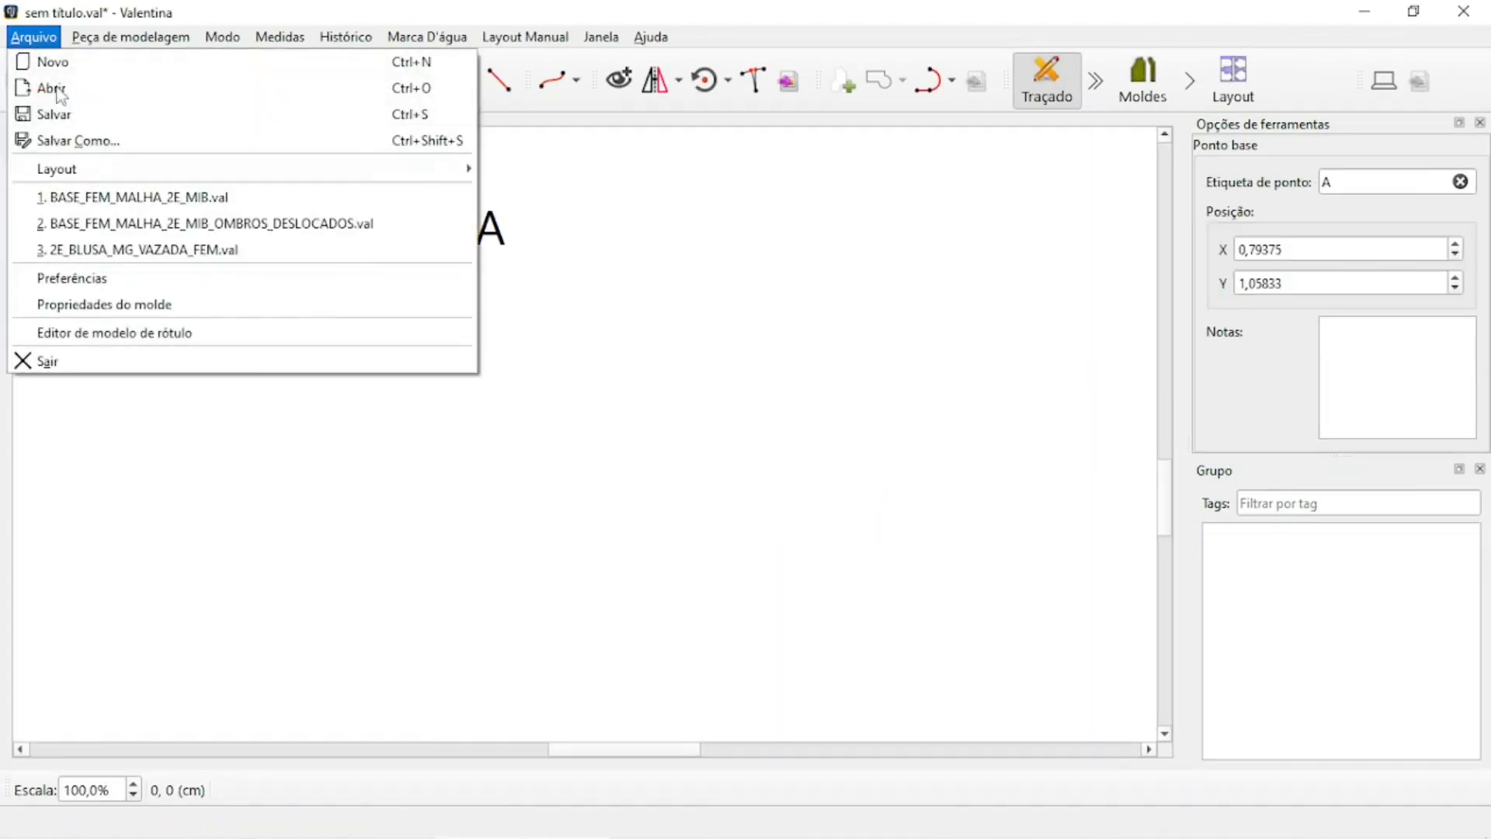
{"action": "left_click", "coordinate": [72, 142]}
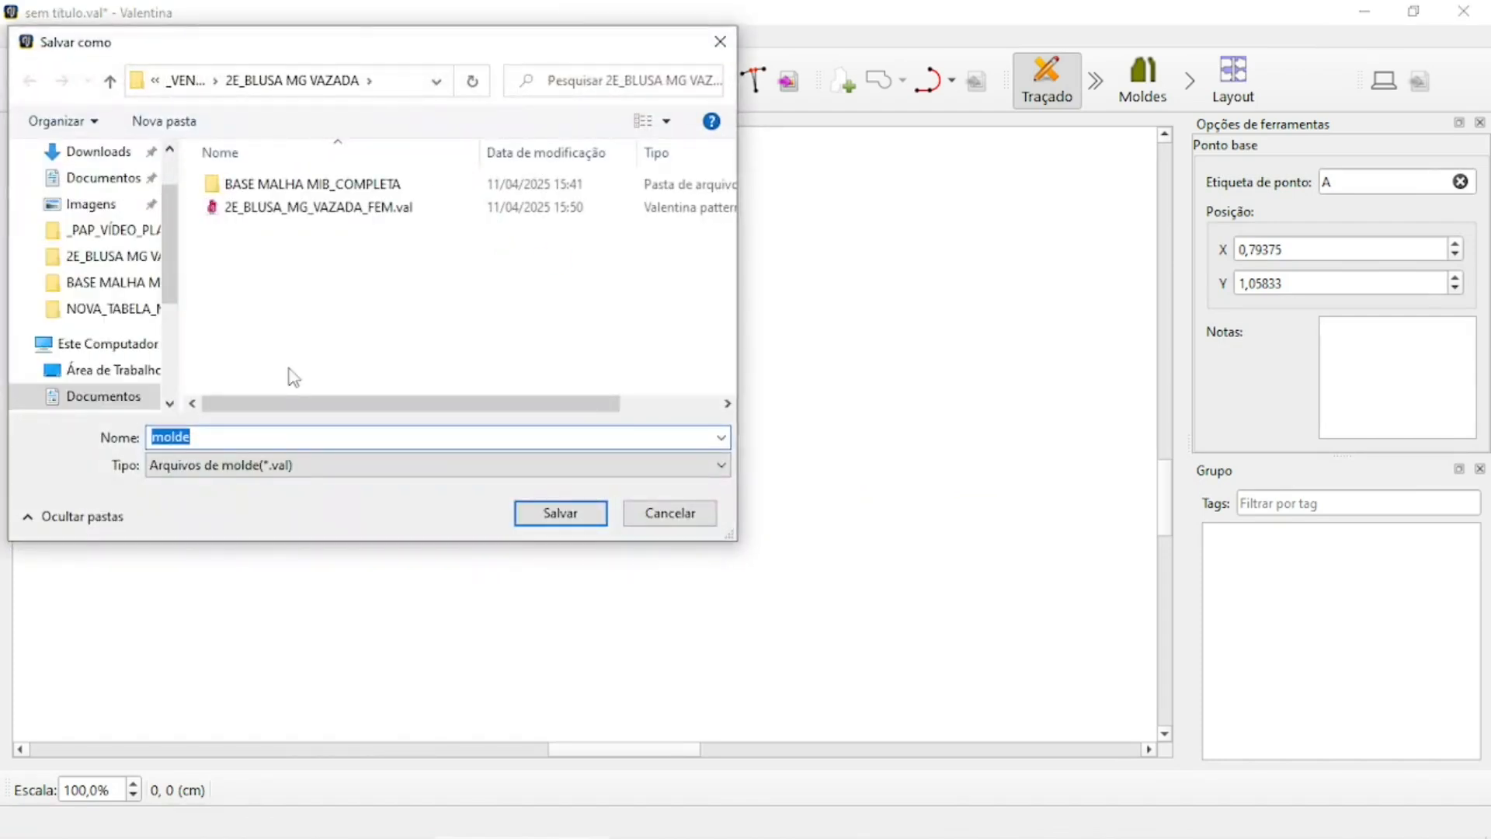
{"action": "scroll", "coordinate": [93, 190], "scroll_direction": "up", "scroll_amount": 1}
{"action": "left_click", "coordinate": [95, 195]}
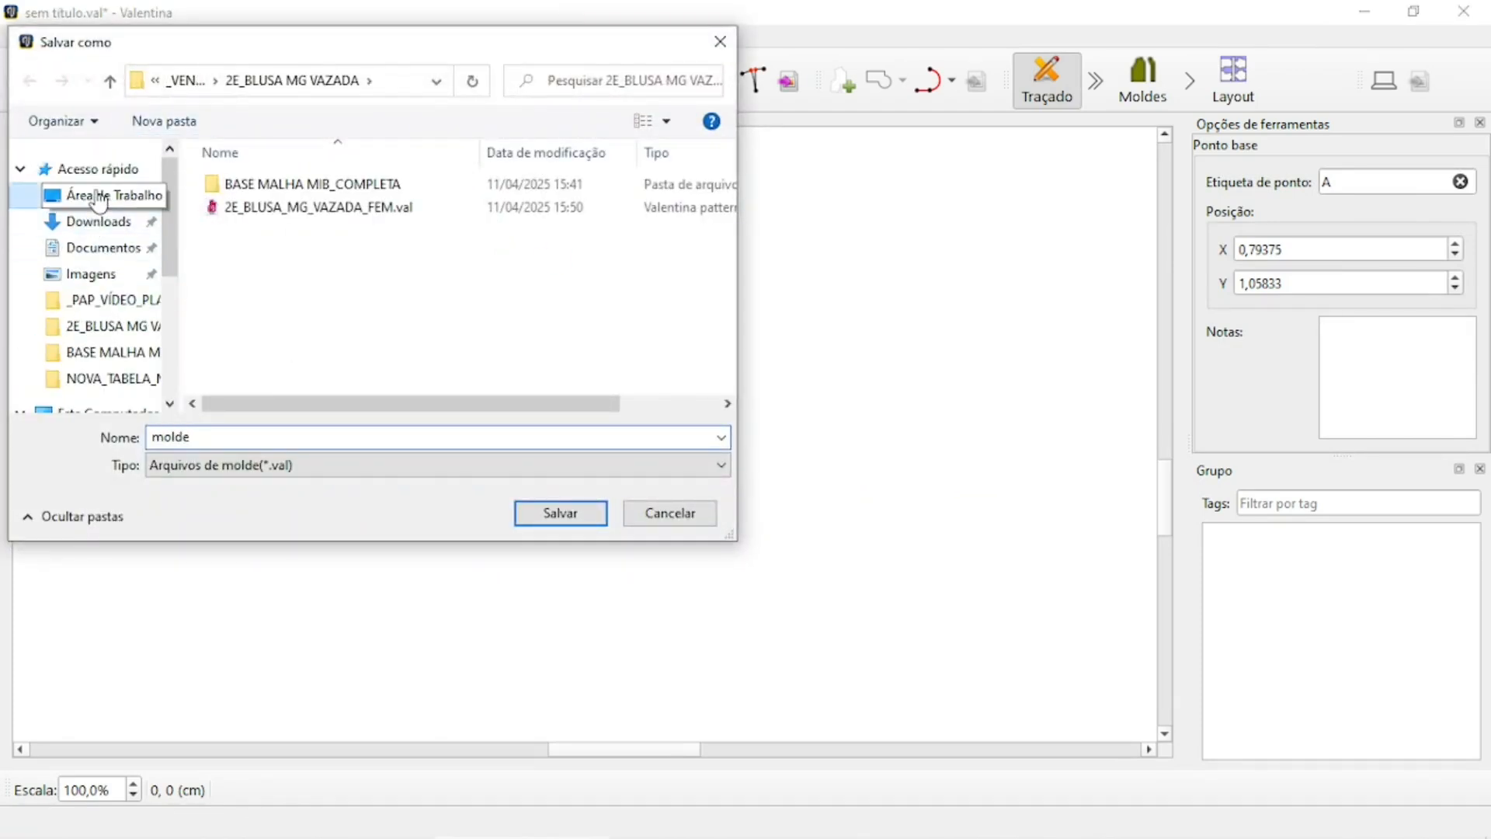
{"action": "double_click", "coordinate": [266, 435]}
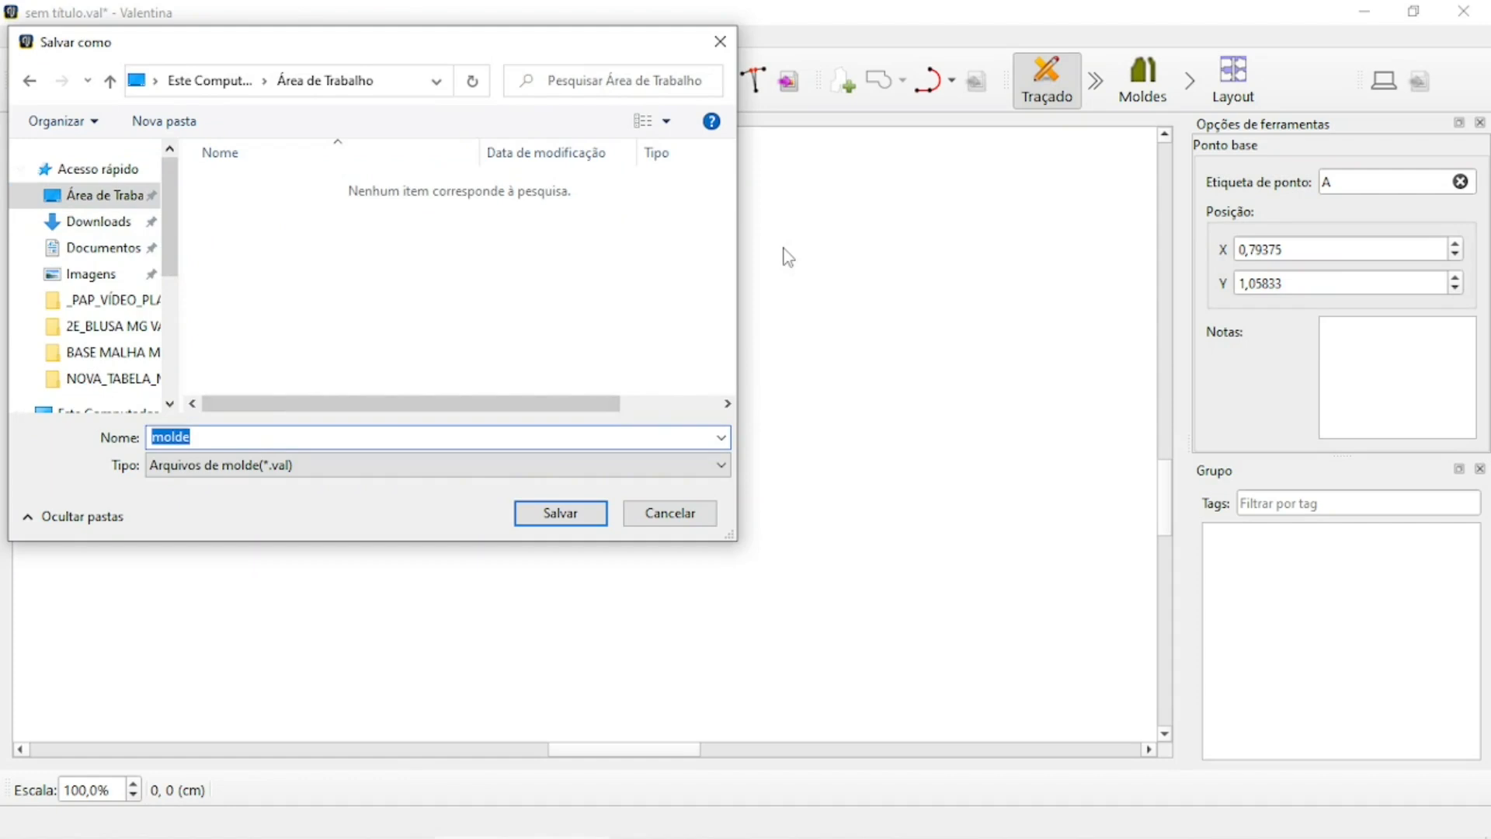
{"action": "type", "text": "MOLDE_BASE_TAM50"}
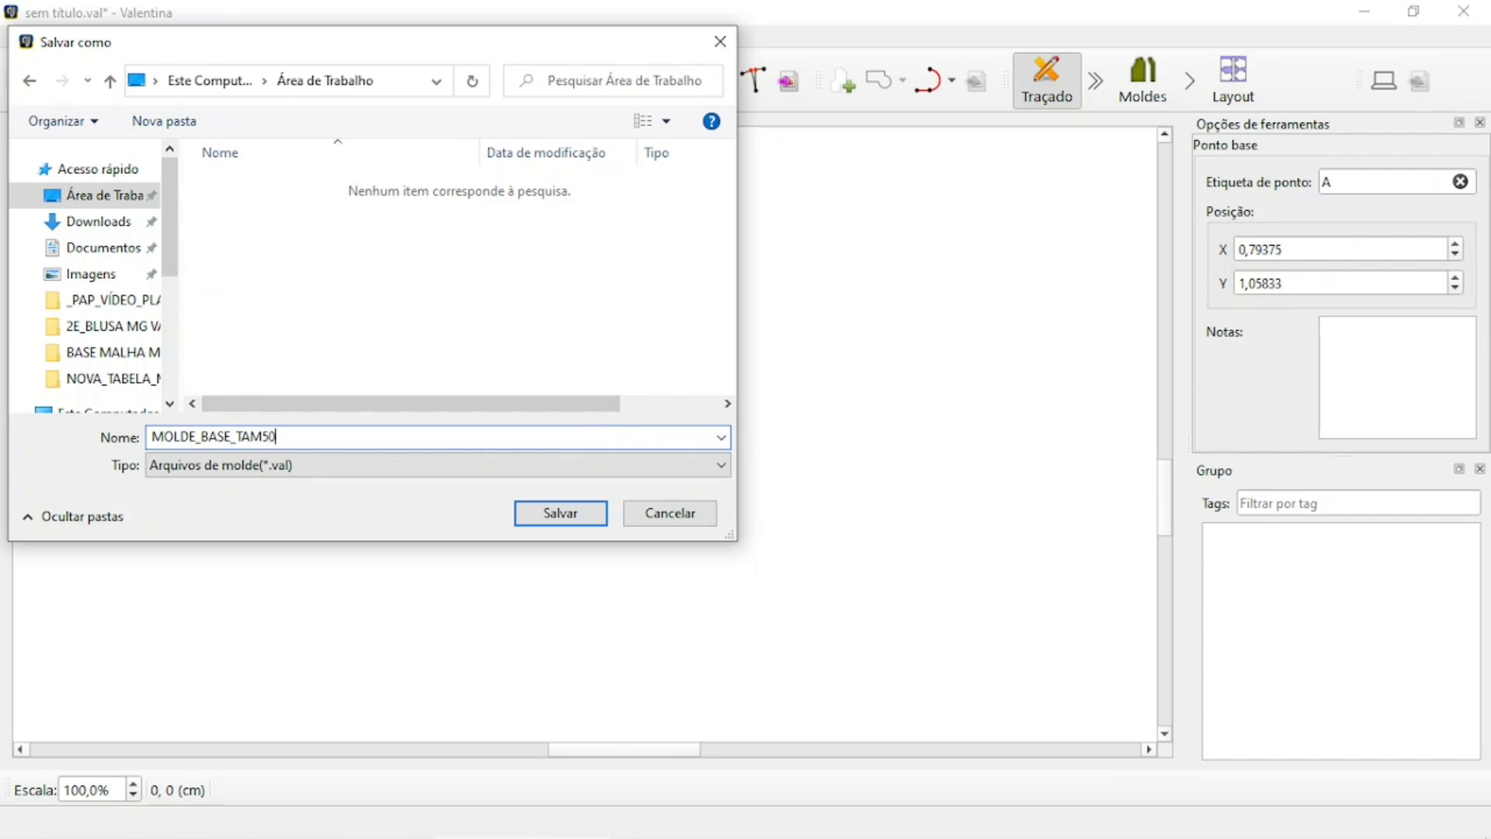
{"action": "left_click", "coordinate": [560, 513]}
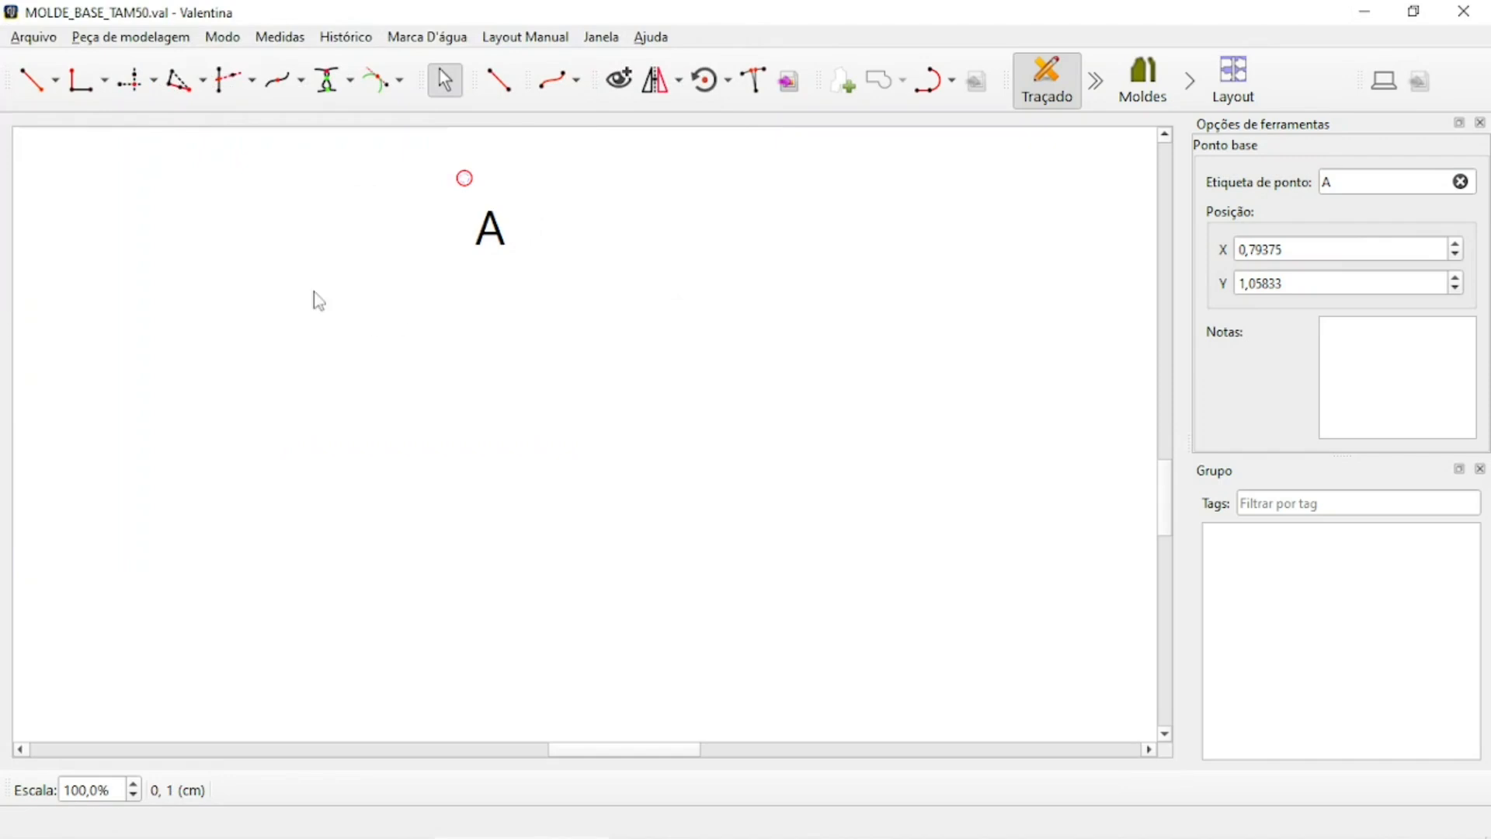
Add a point at distance and angle from point A, 8 cm long at 0°, with the blank line type.
{"action": "scroll", "coordinate": [469, 270], "scroll_direction": "up", "scroll_amount": 5, "text": "ctrl"}
{"action": "scroll", "coordinate": [482, 258], "scroll_direction": "down", "scroll_amount": 2, "text": "ctrl"}
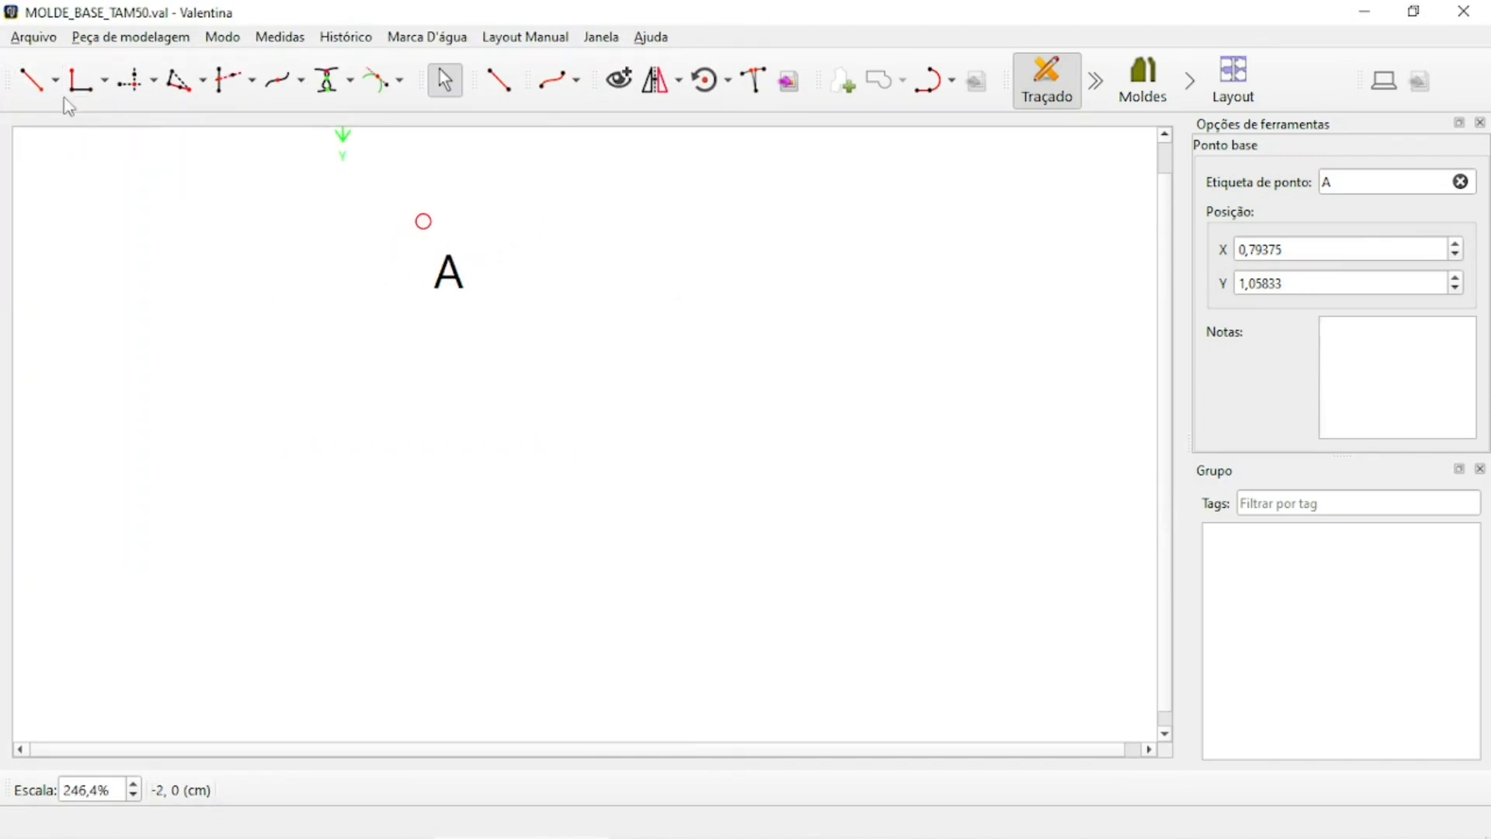
{"action": "left_click", "coordinate": [39, 82]}
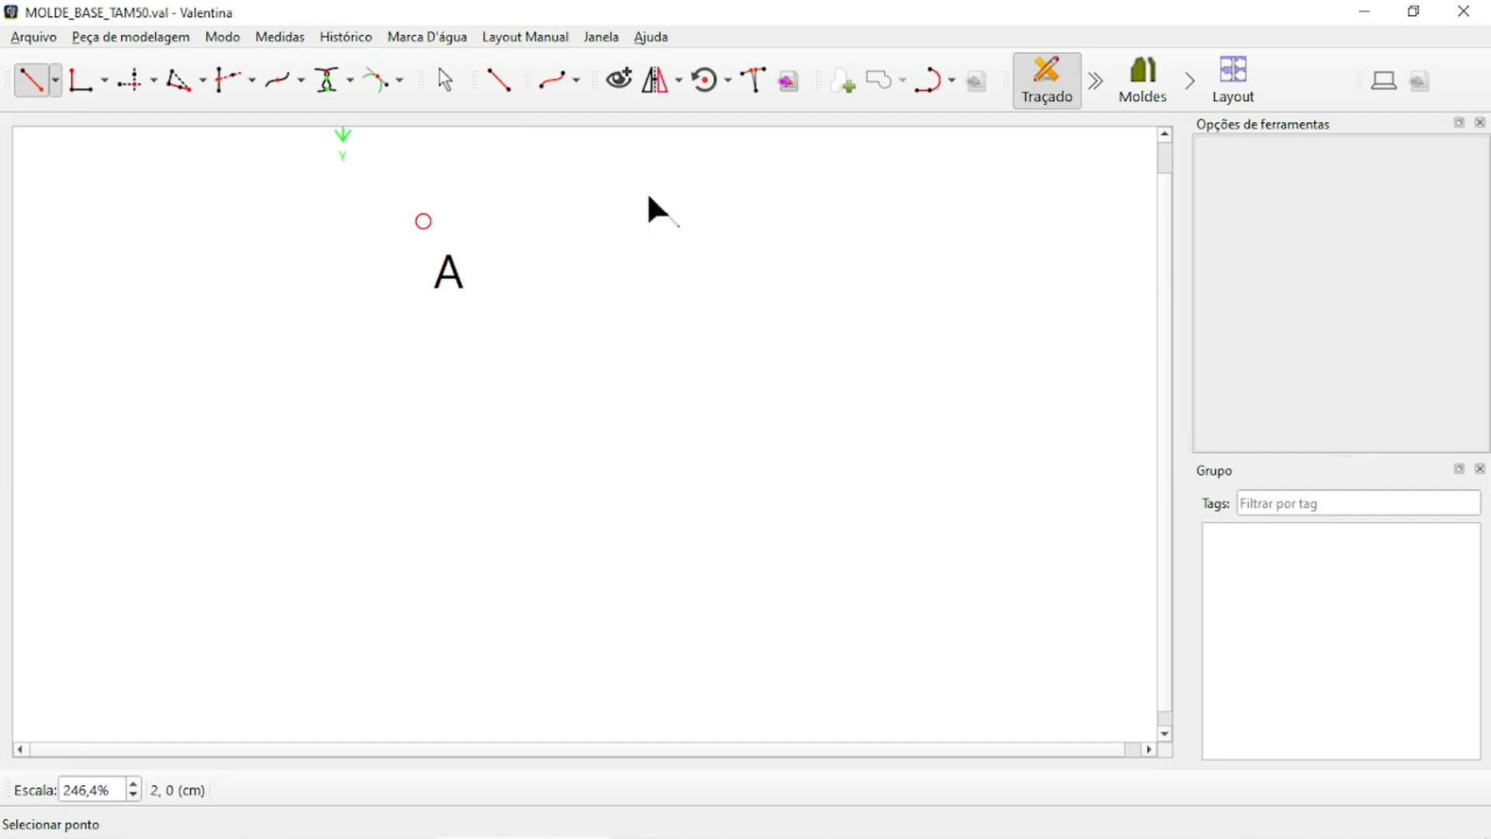
{"action": "left_click", "coordinate": [55, 87]}
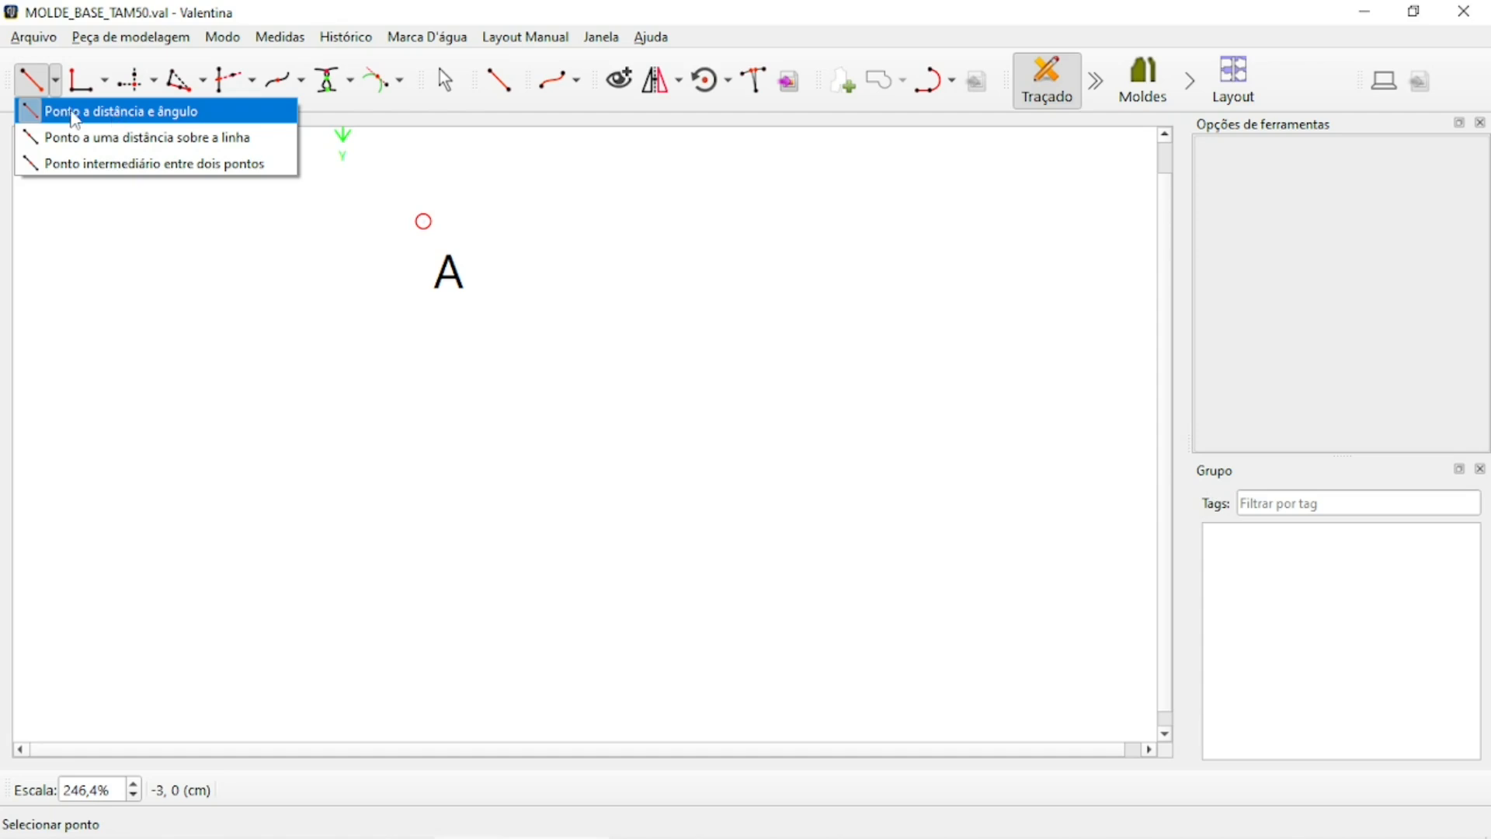
{"action": "left_click", "coordinate": [72, 114]}
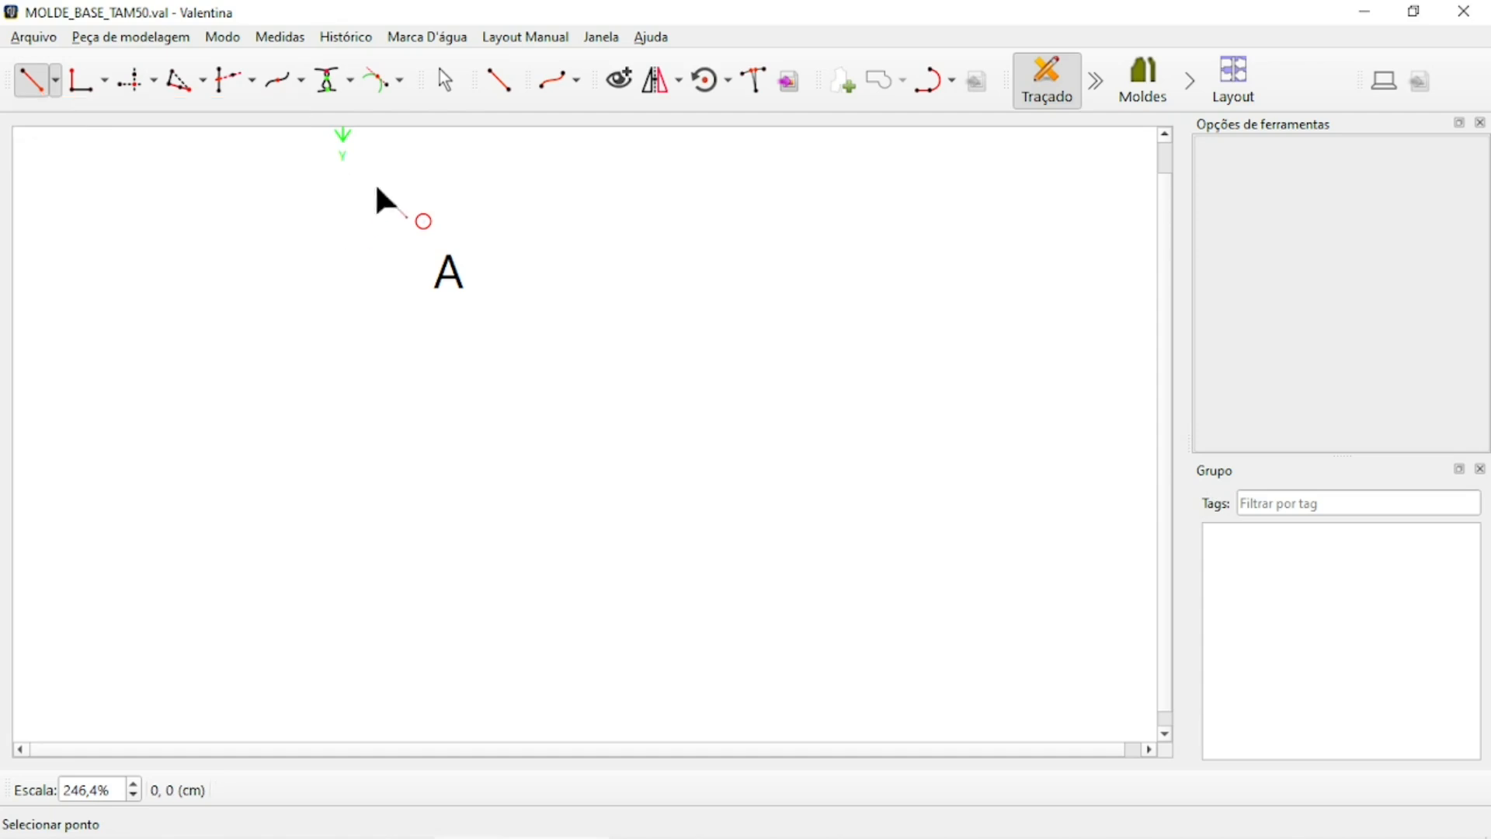
{"action": "left_click", "coordinate": [447, 271]}
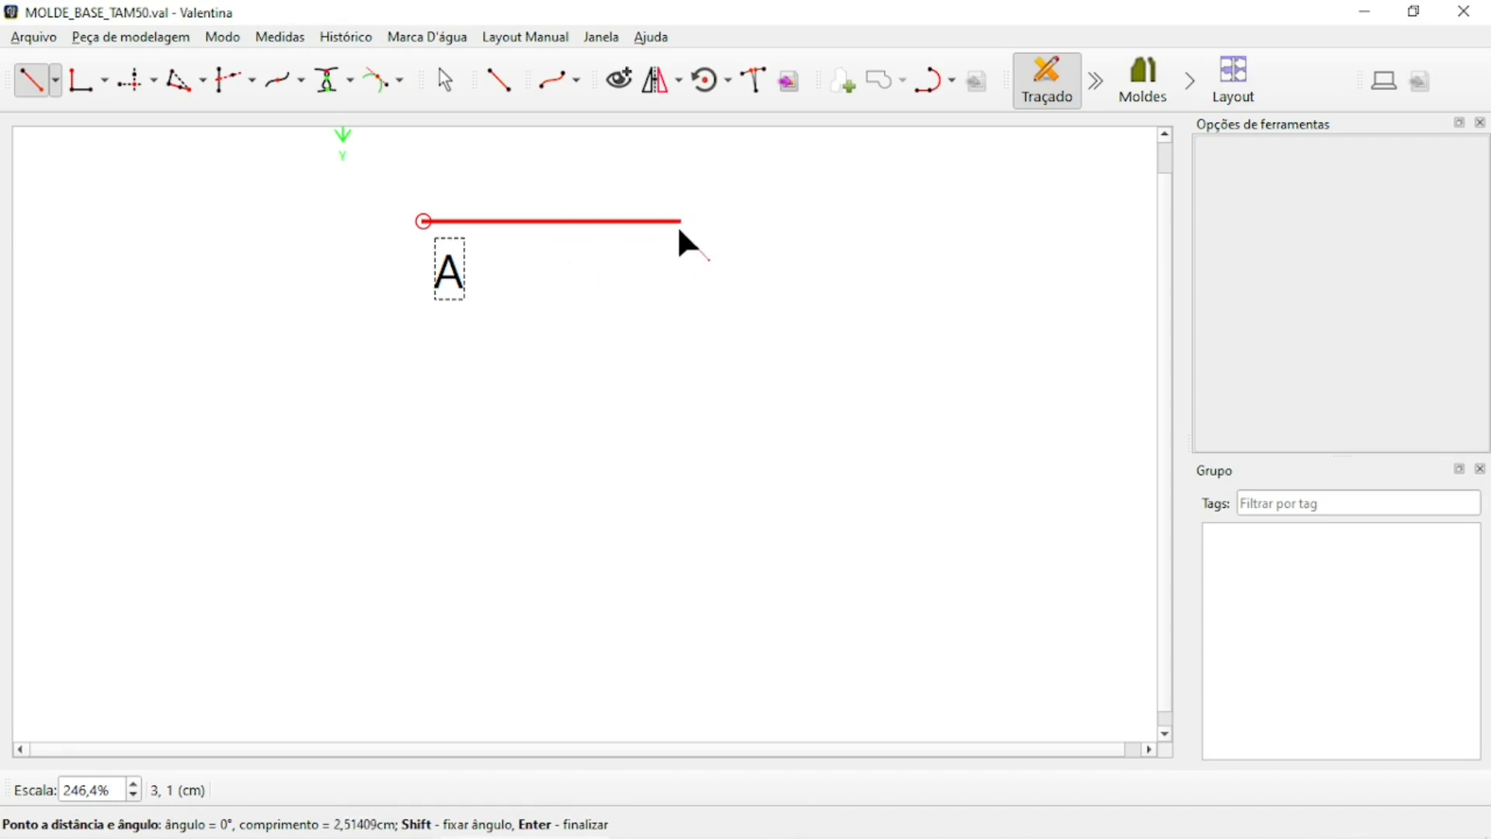
{"action": "left_click", "coordinate": [677, 223]}
{"action": "double_click", "coordinate": [643, 318]}
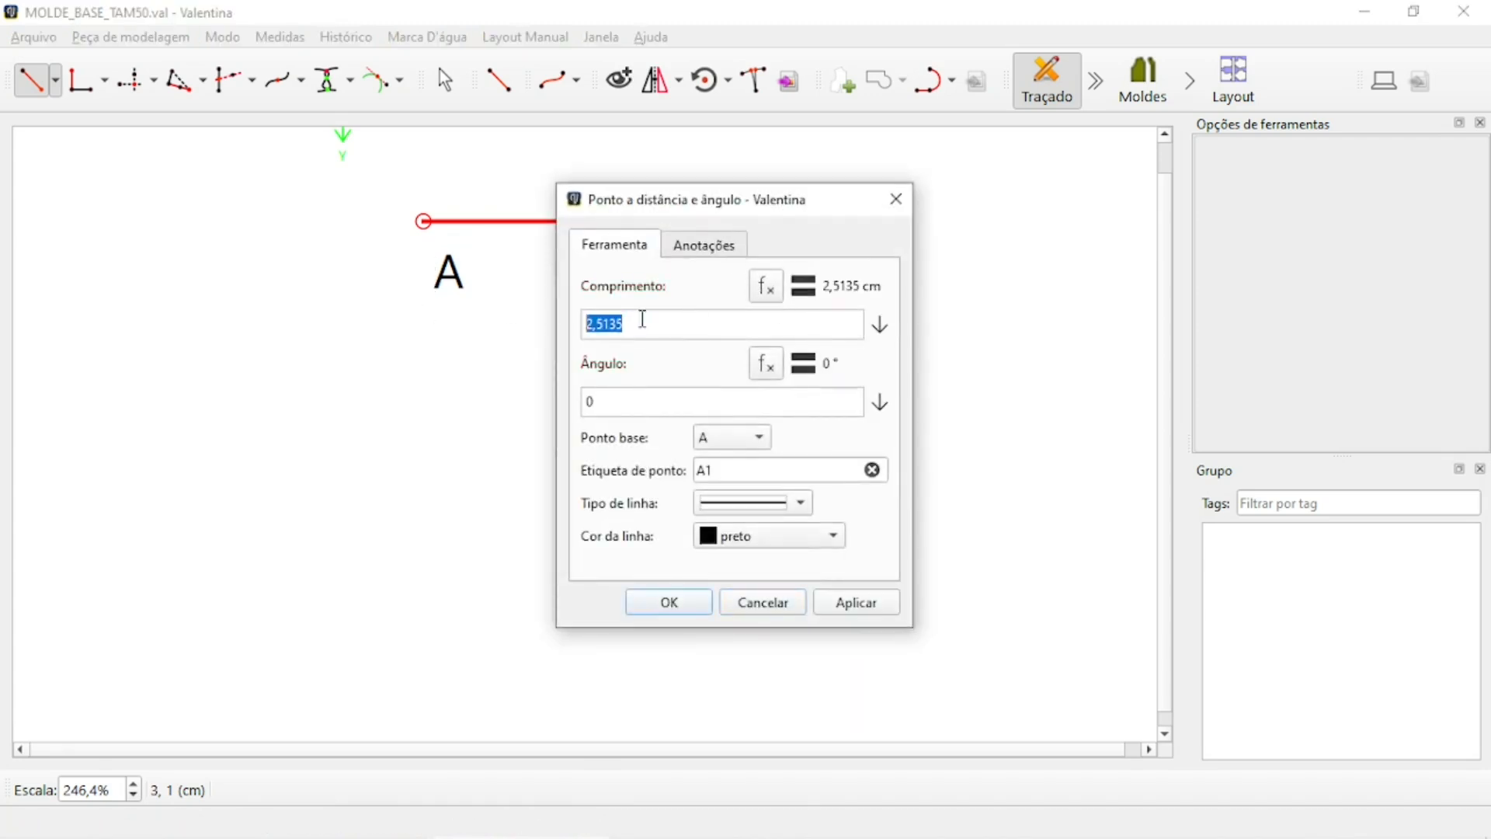
{"action": "type", "text": "8"}
{"action": "left_click", "coordinate": [800, 505]}
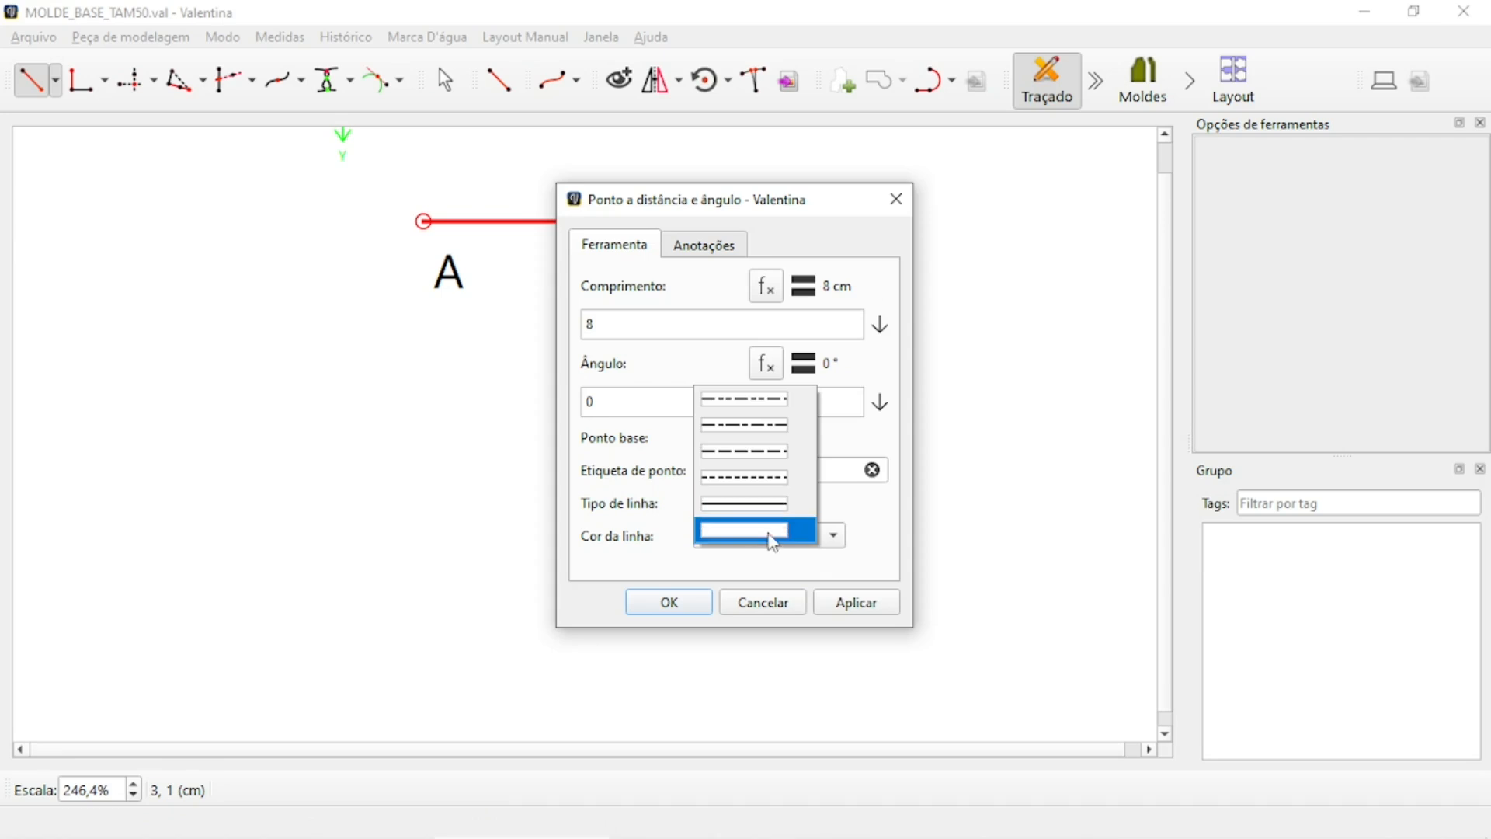
{"action": "left_click", "coordinate": [772, 534]}
{"action": "left_click", "coordinate": [868, 607]}
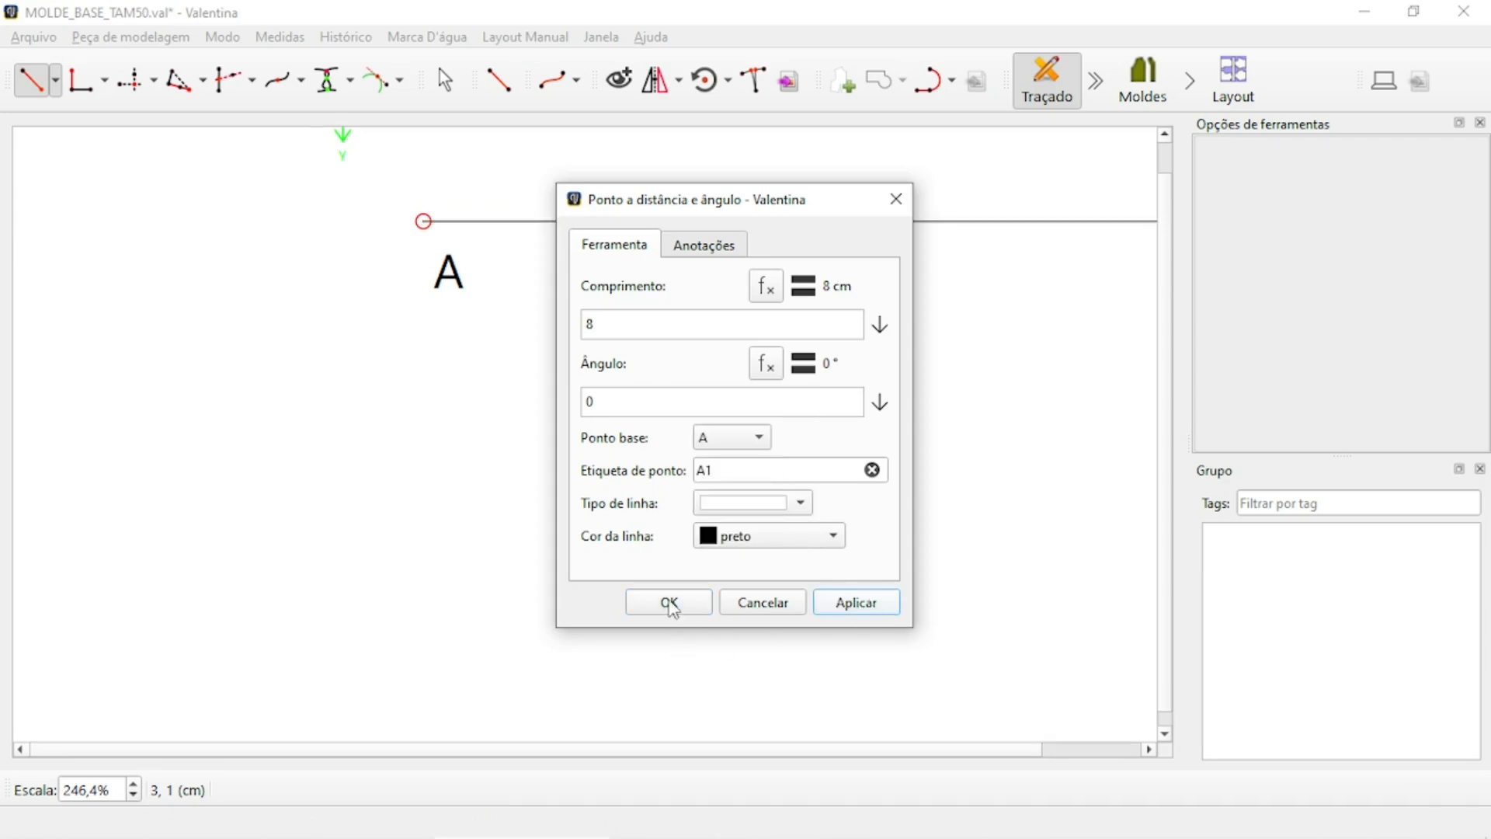
{"action": "left_click", "coordinate": [669, 603]}
Add a second horizontal point from point A at 21,2 cm and 0°, with the blank line type.
{"action": "scroll", "coordinate": [317, 366], "scroll_direction": "down", "scroll_amount": 10}
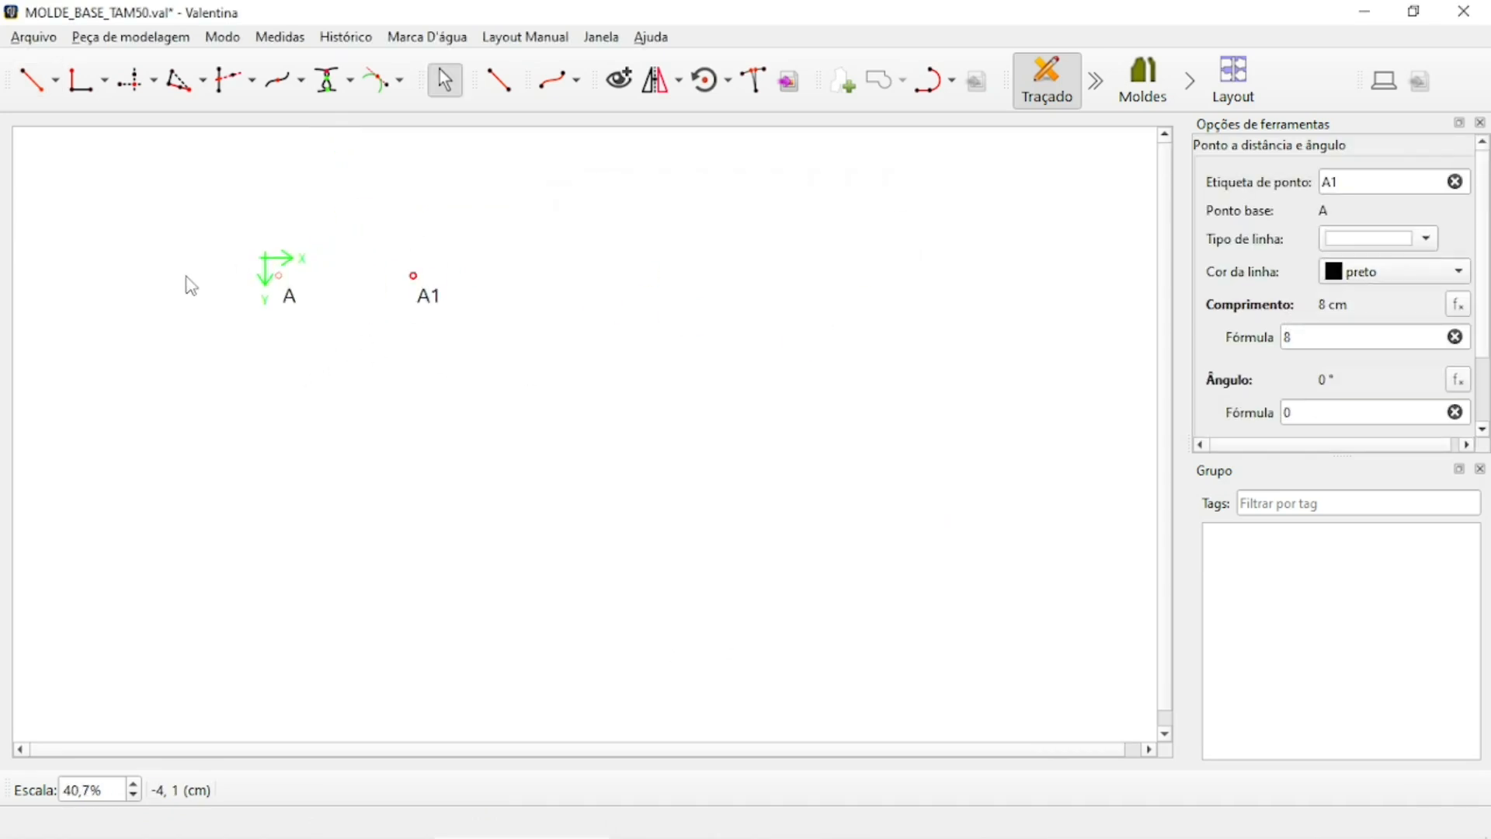
{"action": "scroll", "coordinate": [191, 285], "scroll_direction": "down", "scroll_amount": 2}
{"action": "left_click", "coordinate": [33, 79]}
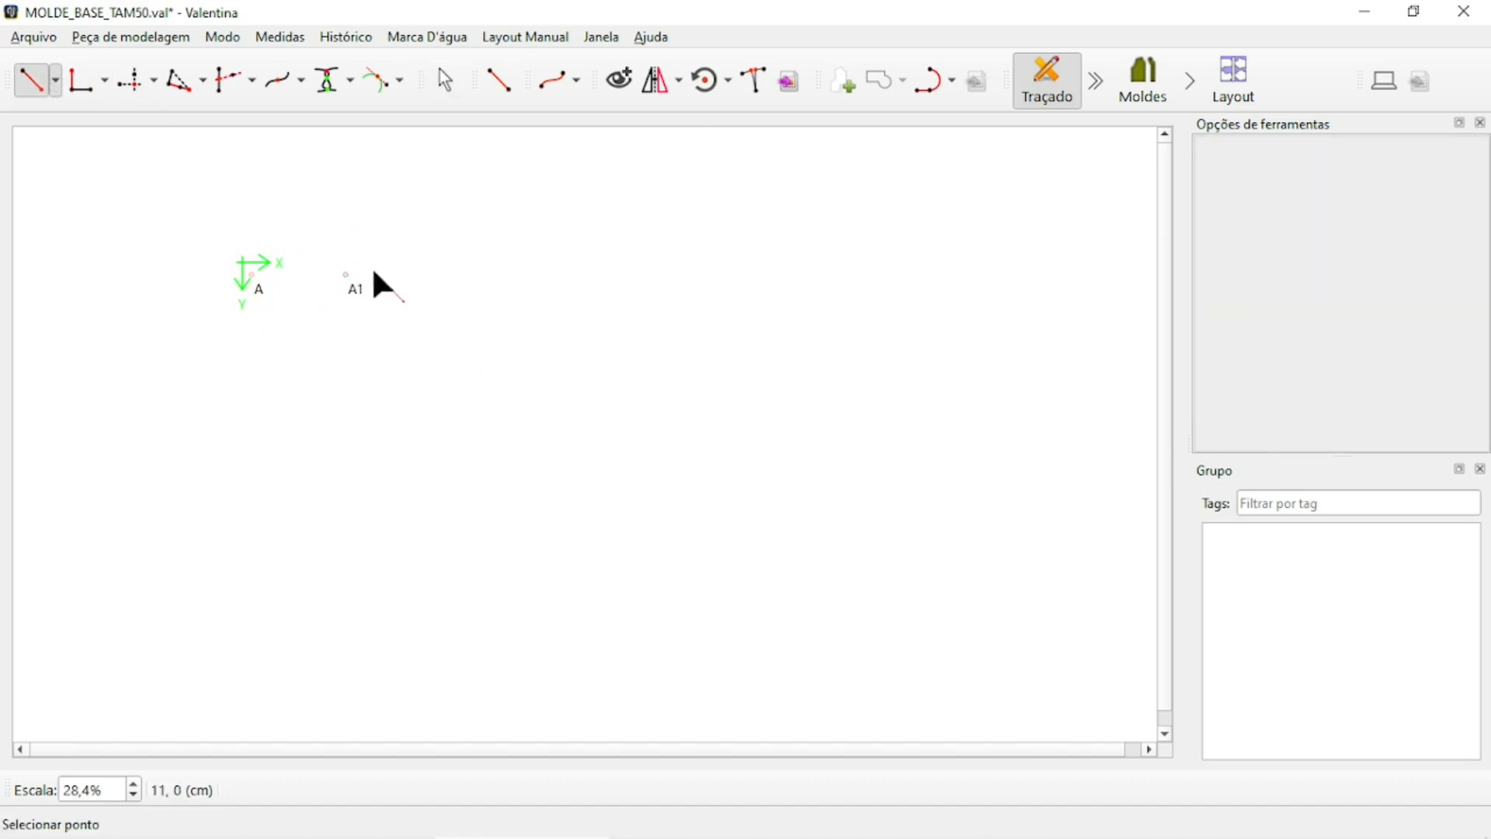
{"action": "left_click", "coordinate": [264, 295]}
{"action": "left_click", "coordinate": [575, 307], "text": "shift"}
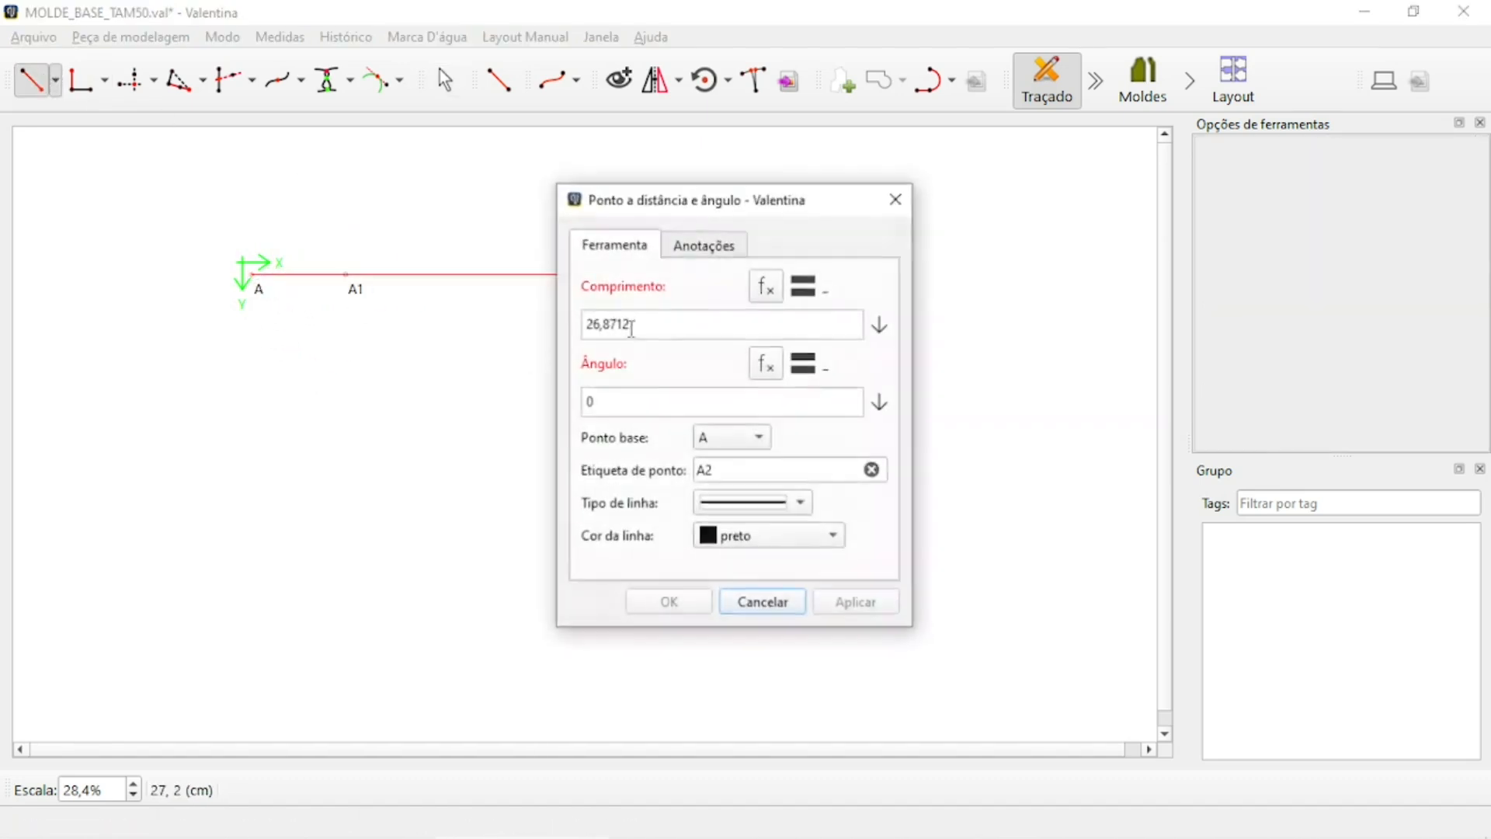
{"action": "type", "text": "21,2"}
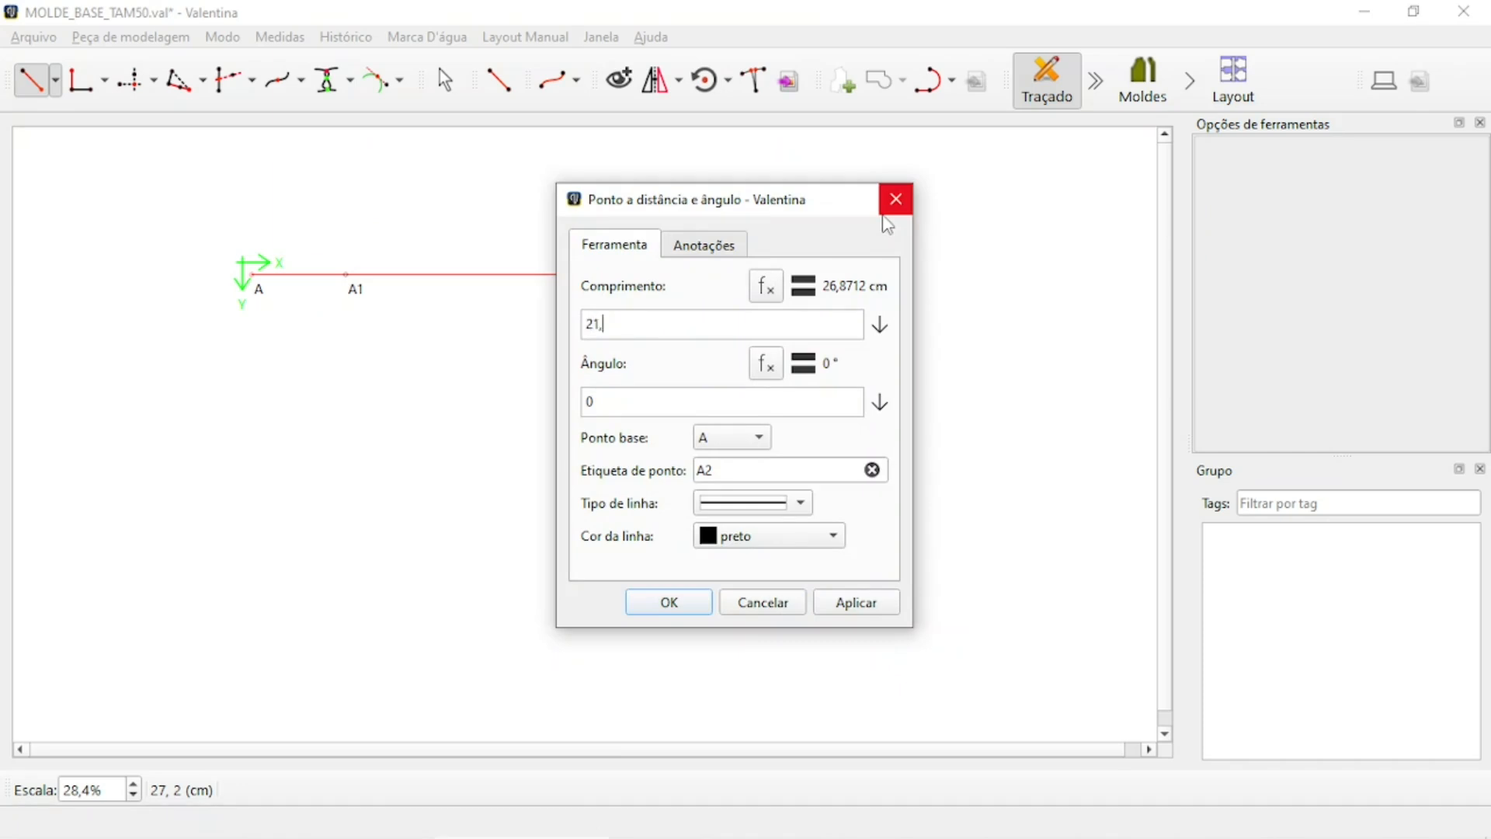
{"action": "left_click", "coordinate": [790, 513]}
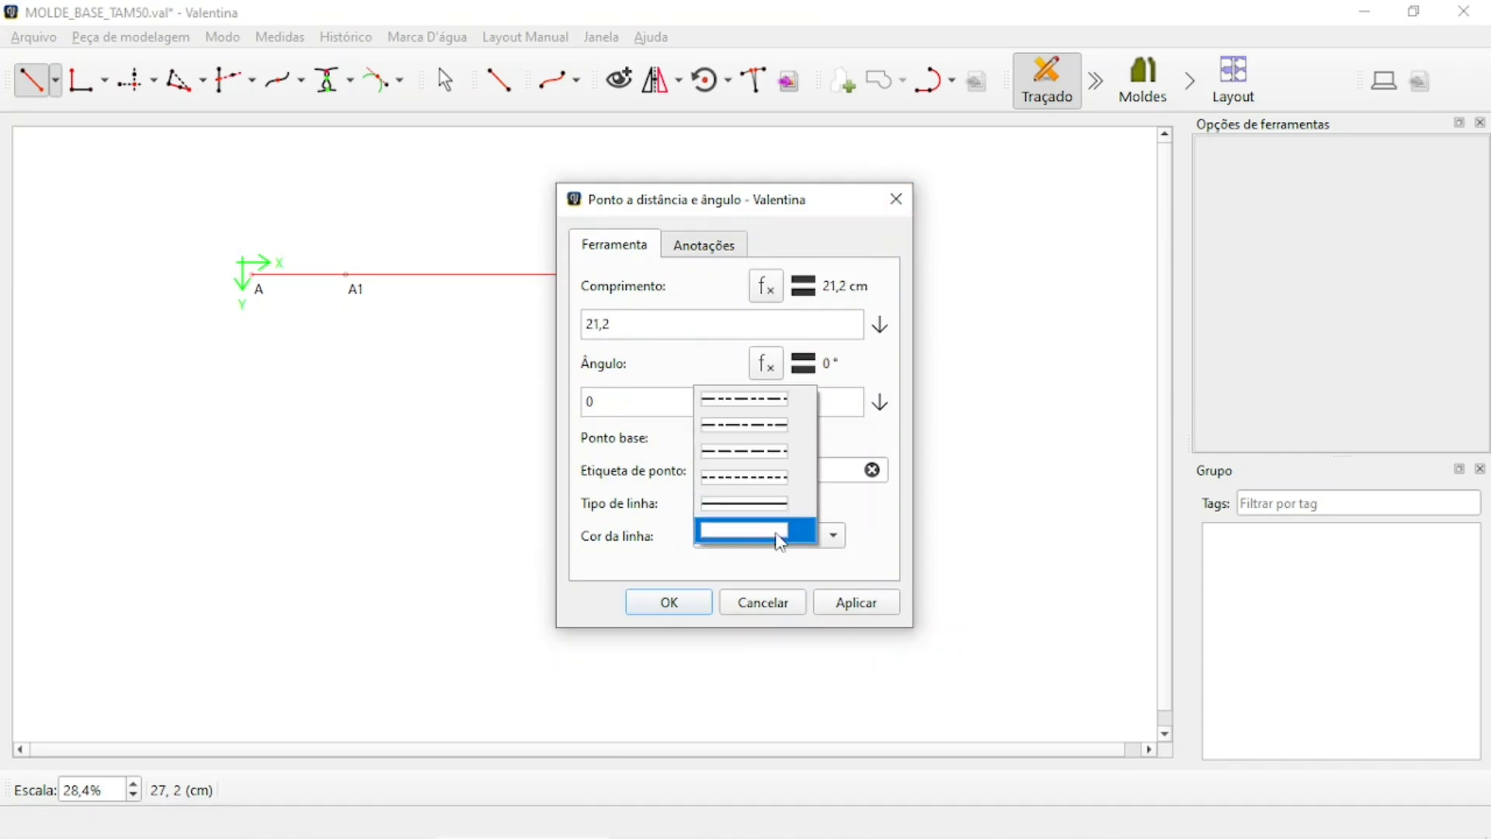
{"action": "left_click", "coordinate": [779, 533]}
{"action": "left_click", "coordinate": [864, 607]}
{"action": "left_click", "coordinate": [669, 607]}
Add a point straight below point A at 24,2 cm and 270°, with the blank line type.
{"action": "scroll", "coordinate": [758, 363], "scroll_direction": "up", "scroll_amount": 3}
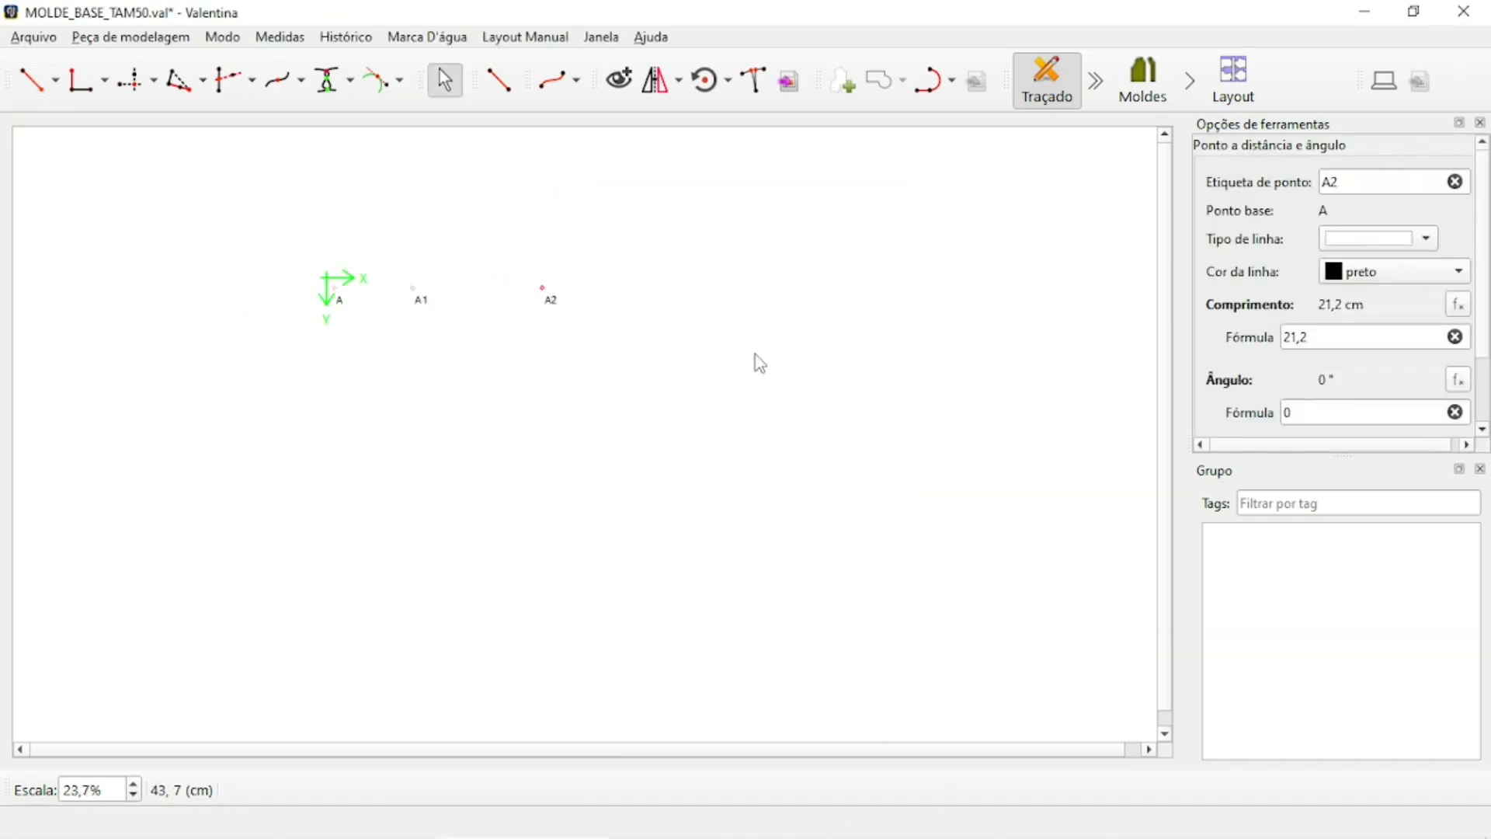
{"action": "left_click", "coordinate": [39, 86]}
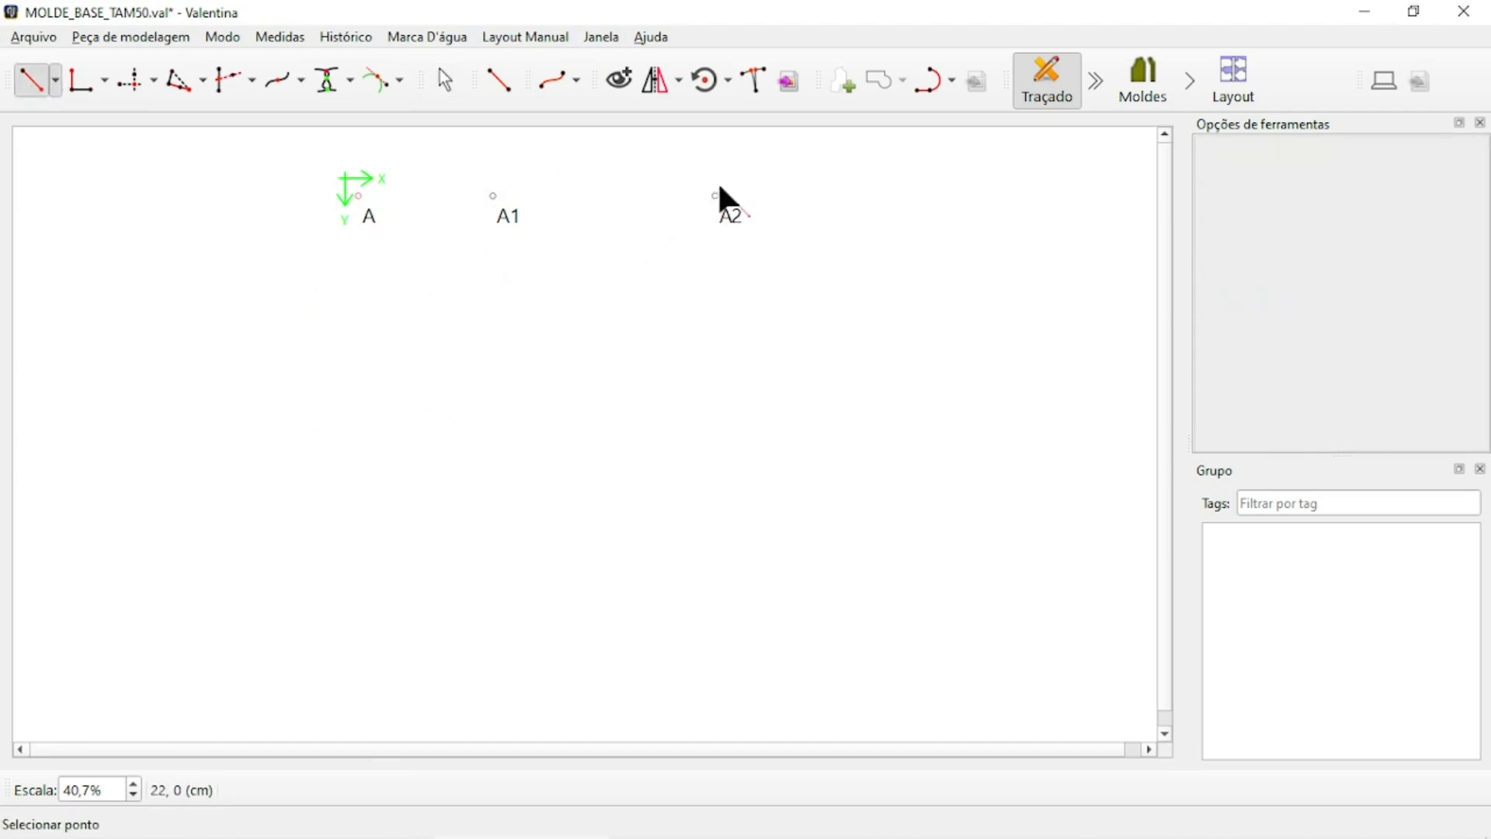
{"action": "left_click", "coordinate": [365, 212]}
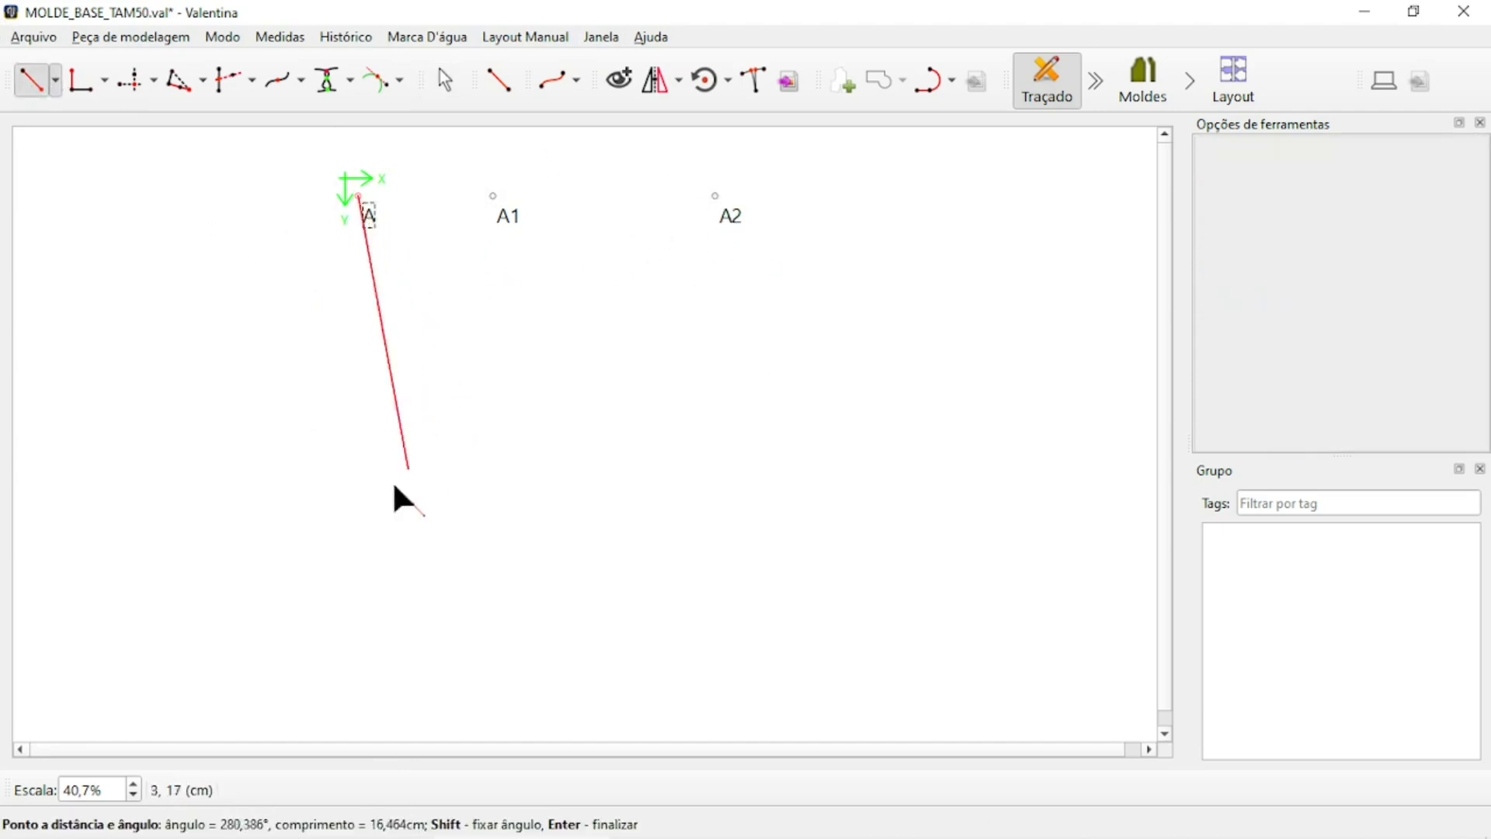
{"action": "left_click", "coordinate": [365, 552]}
{"action": "left_click_drag", "start_coordinate": [739, 207], "coordinate": [835, 183]}
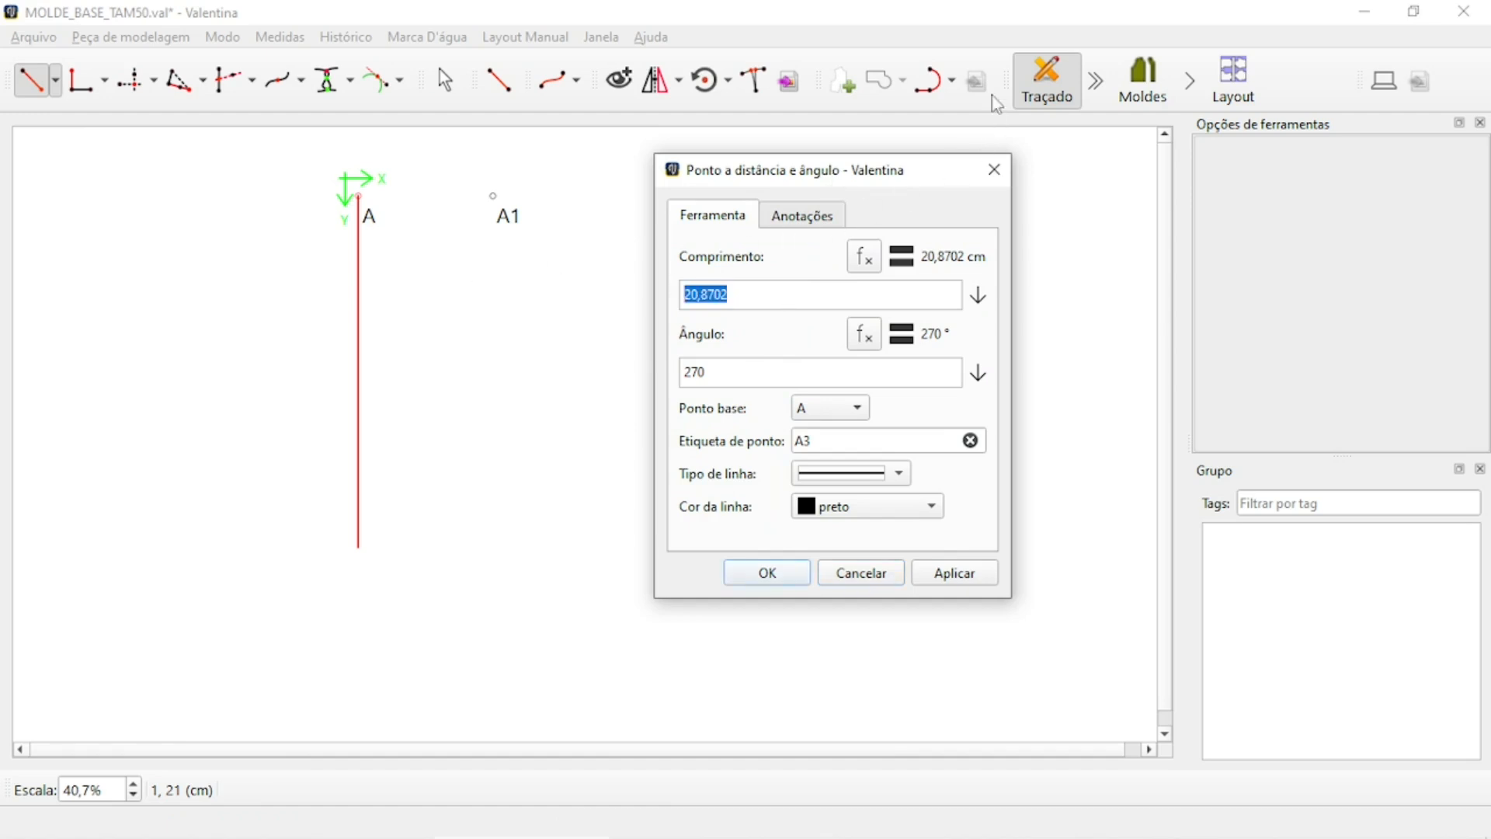
{"action": "type", "text": "24,2"}
{"action": "left_click", "coordinate": [901, 476]}
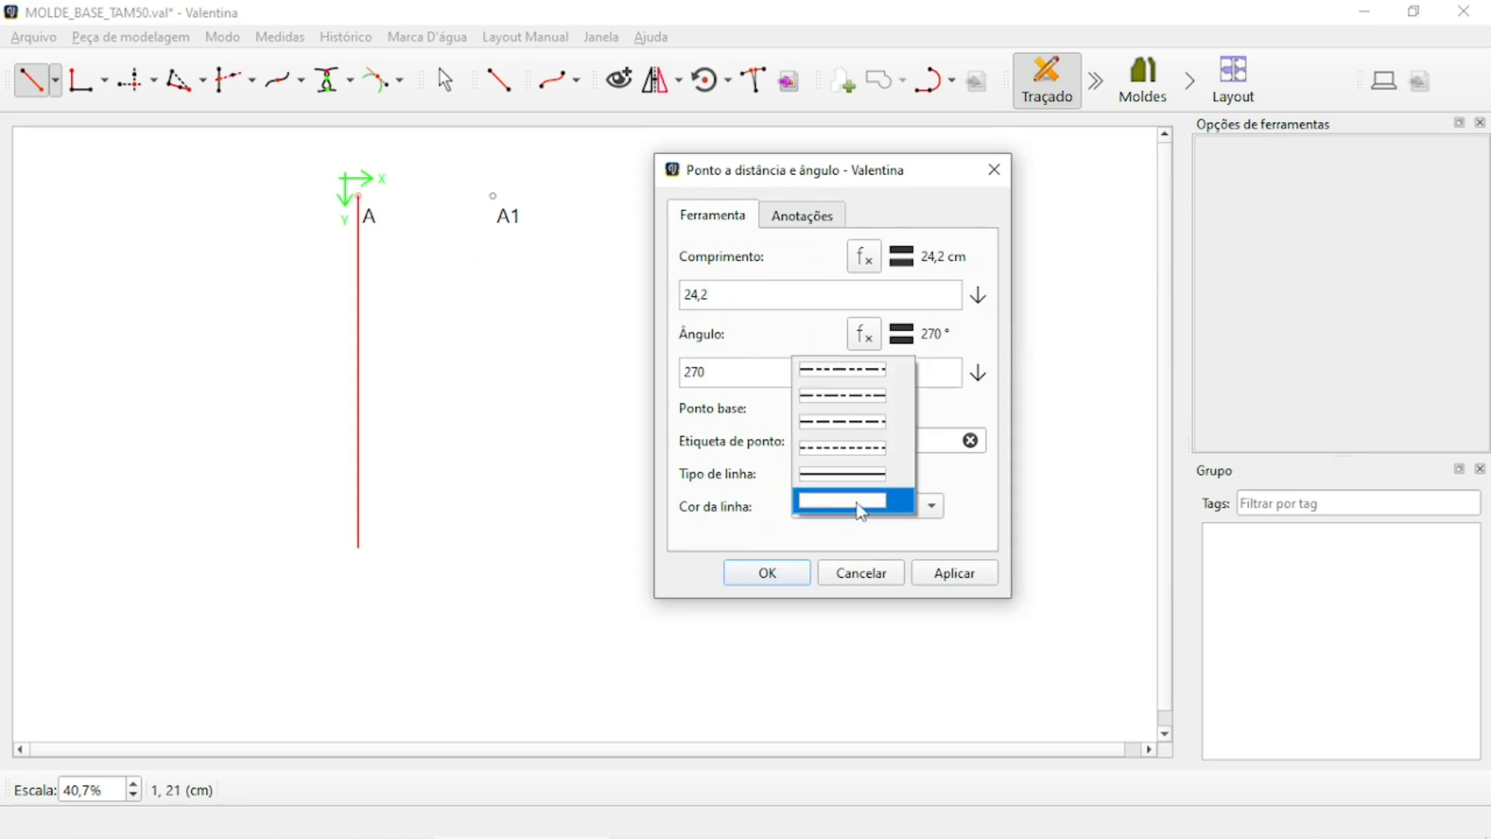
{"action": "left_click", "coordinate": [842, 382]}
{"action": "left_click", "coordinate": [954, 572]}
{"action": "left_click", "coordinate": [767, 572]}
Add a point 2 cm below point A at 270°, with the blank line type.
{"action": "left_click", "coordinate": [31, 79]}
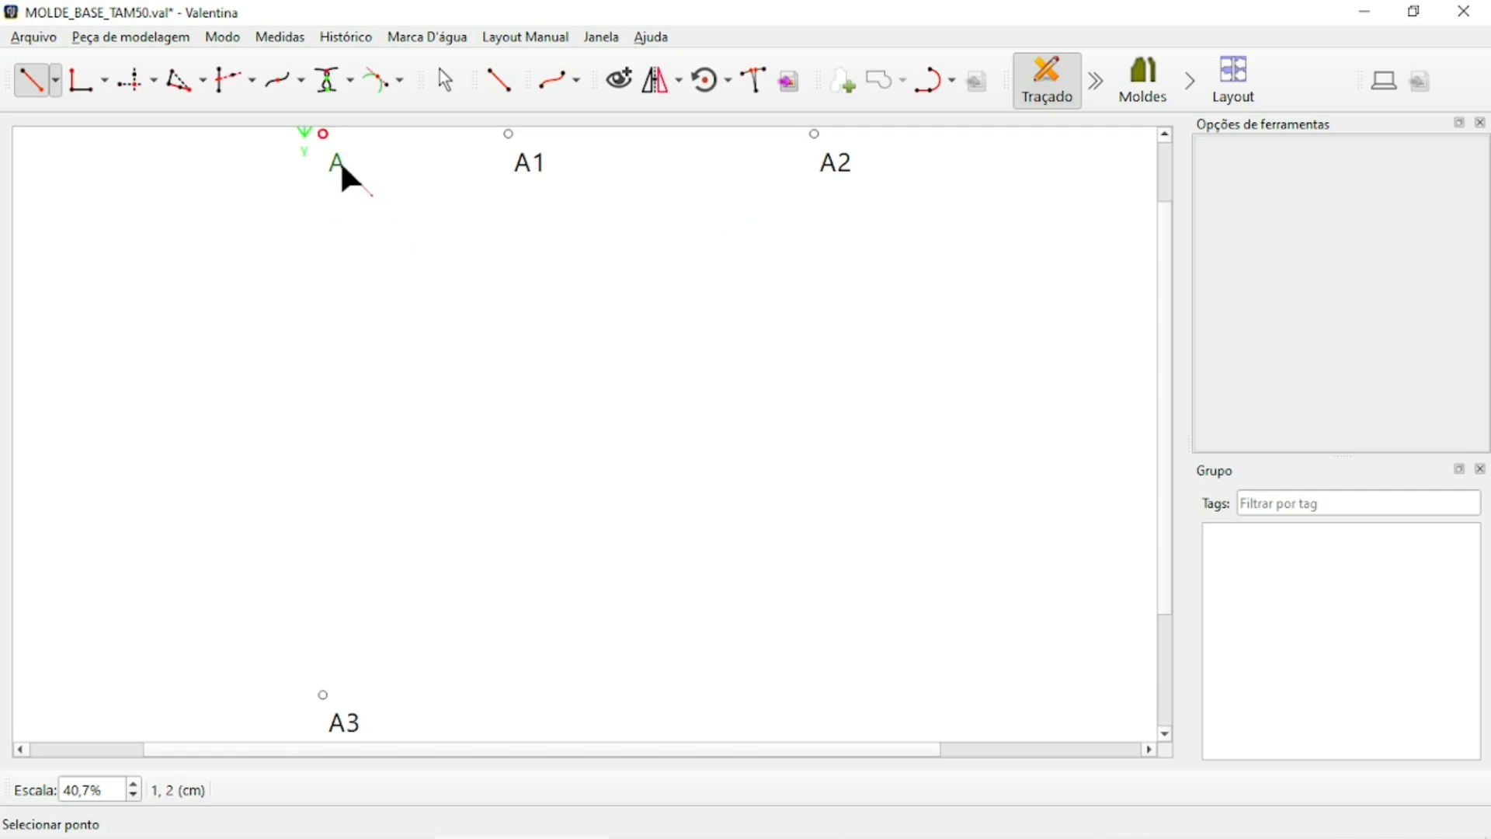
{"action": "scroll", "coordinate": [365, 195], "scroll_direction": "down", "scroll_amount": 1}
{"action": "left_click", "coordinate": [354, 183]}
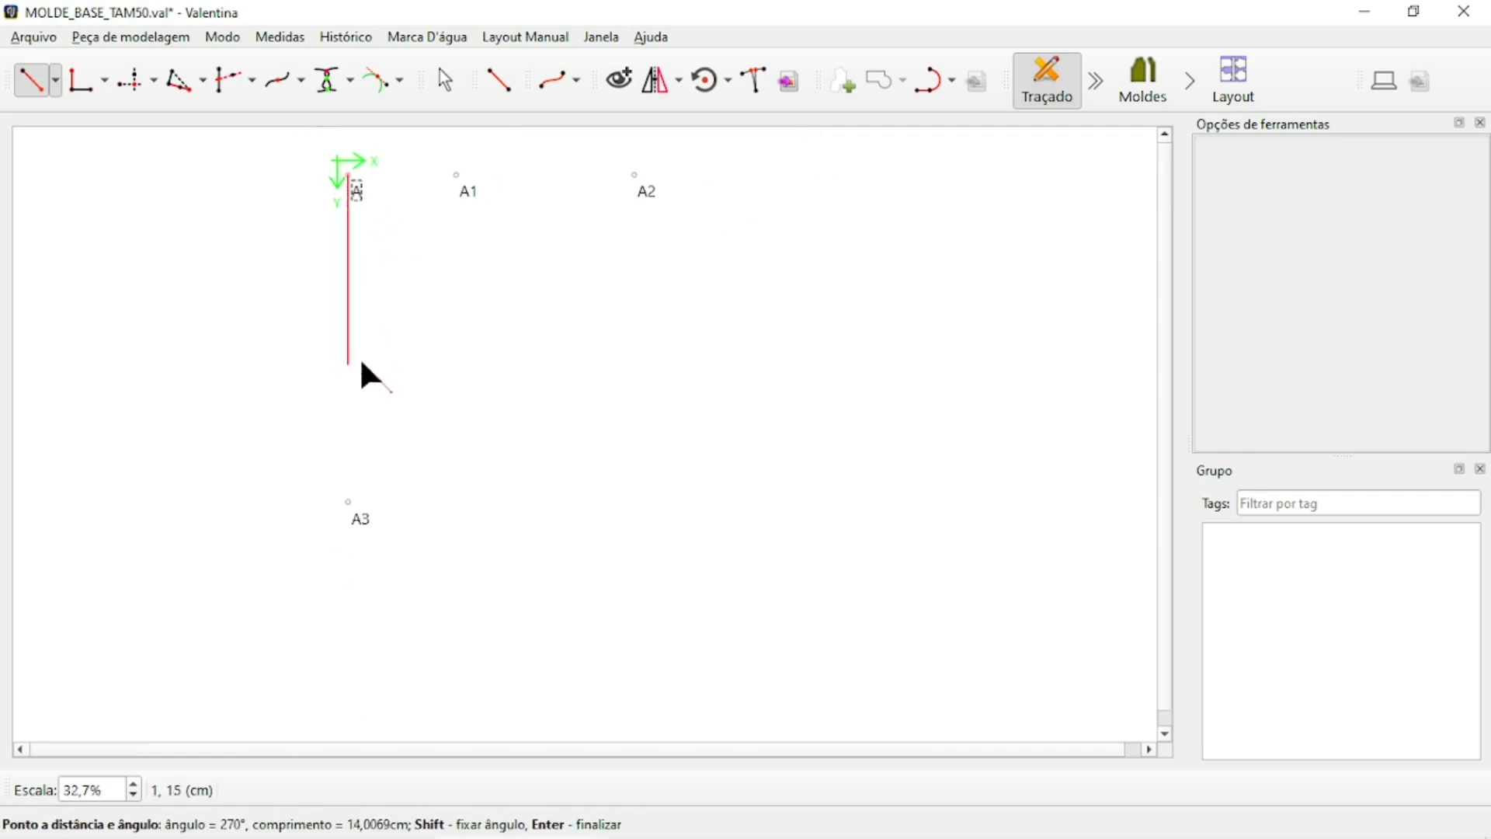
{"action": "left_click", "coordinate": [349, 218]}
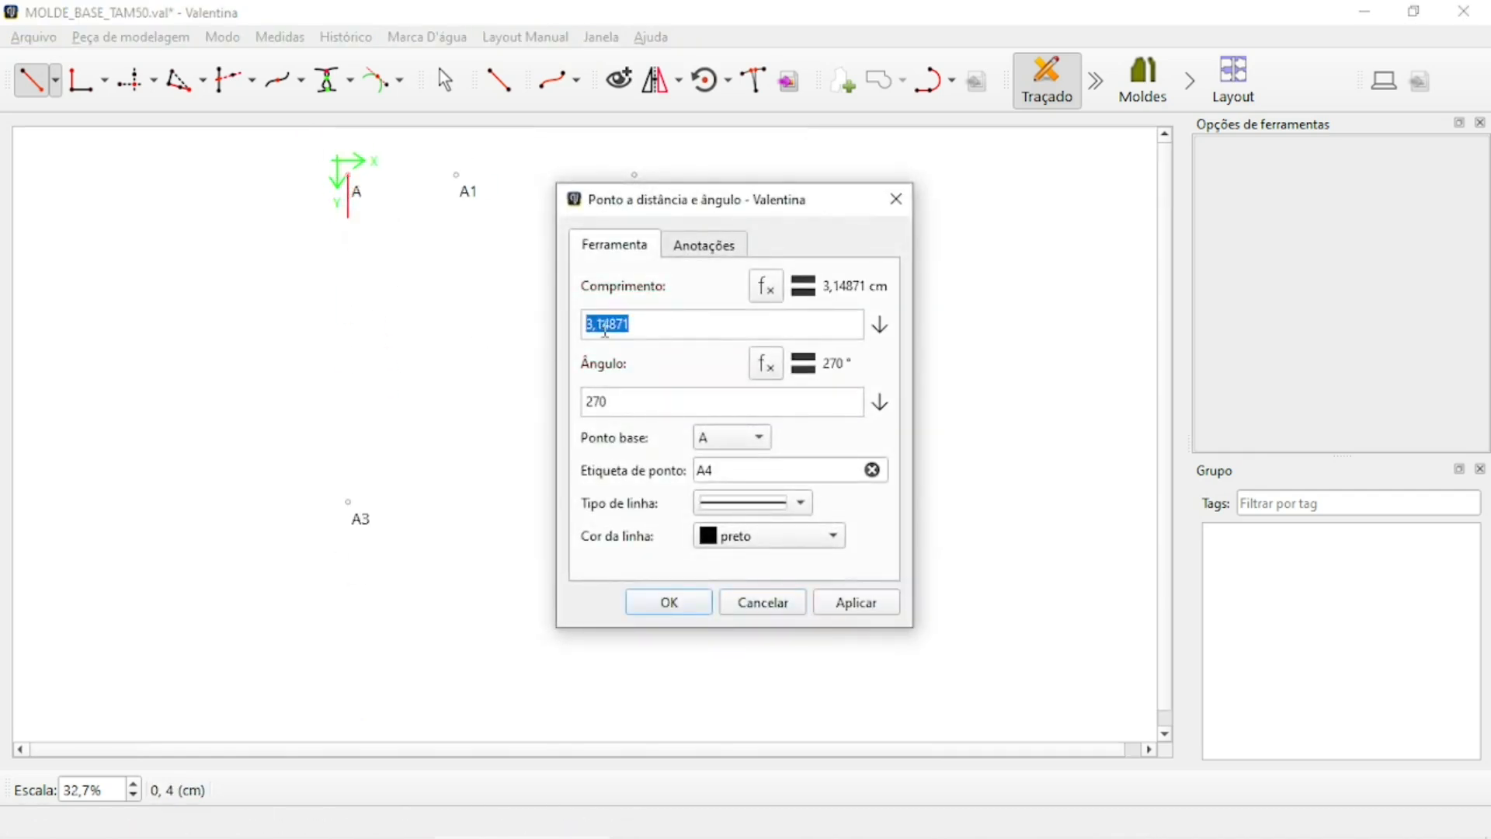
{"action": "type", "text": "2"}
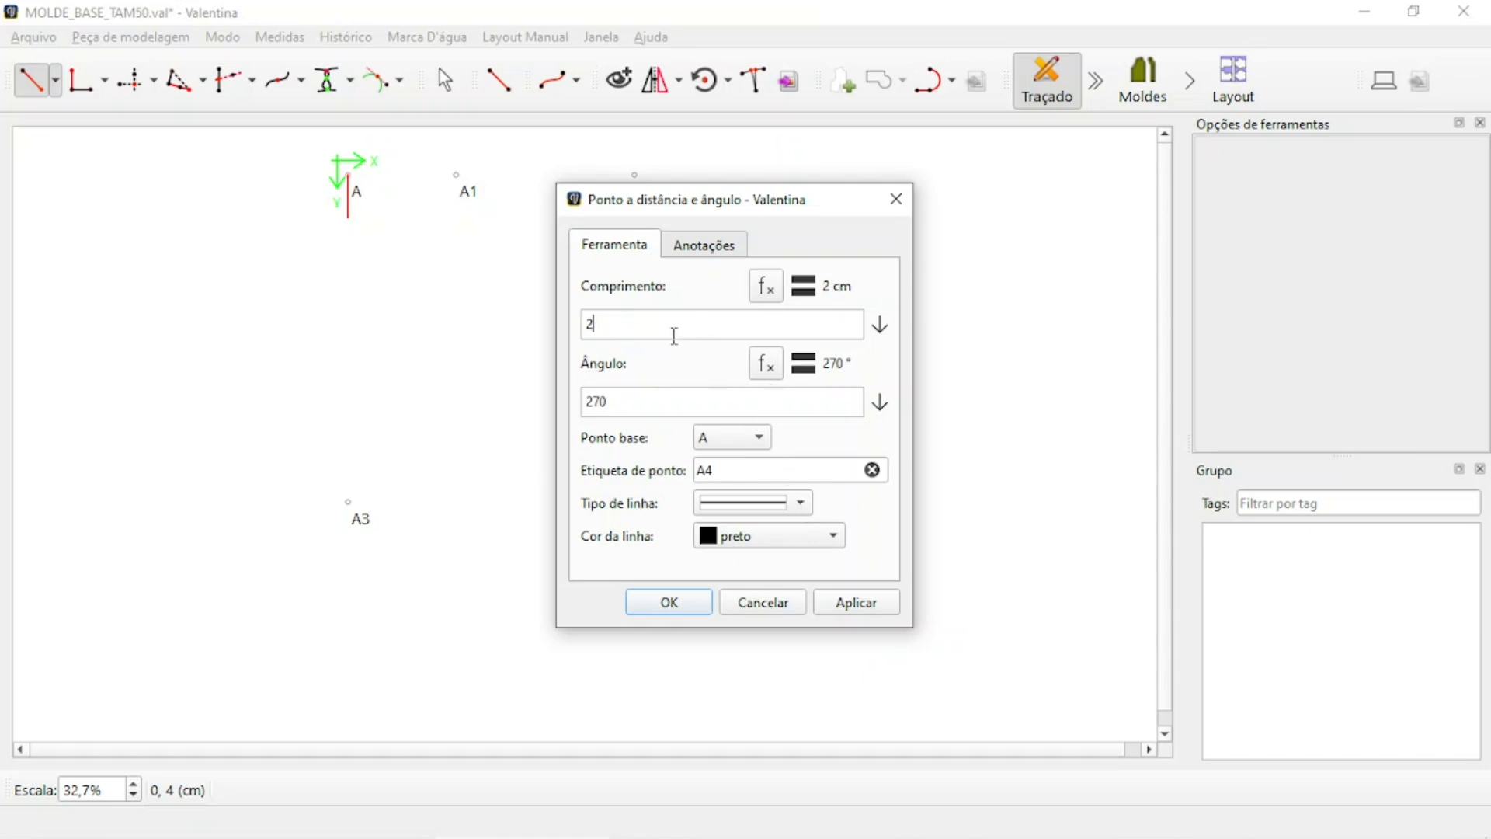
{"action": "left_click_drag", "start_coordinate": [674, 335], "coordinate": [407, 314]}
{"action": "left_click", "coordinate": [781, 498]}
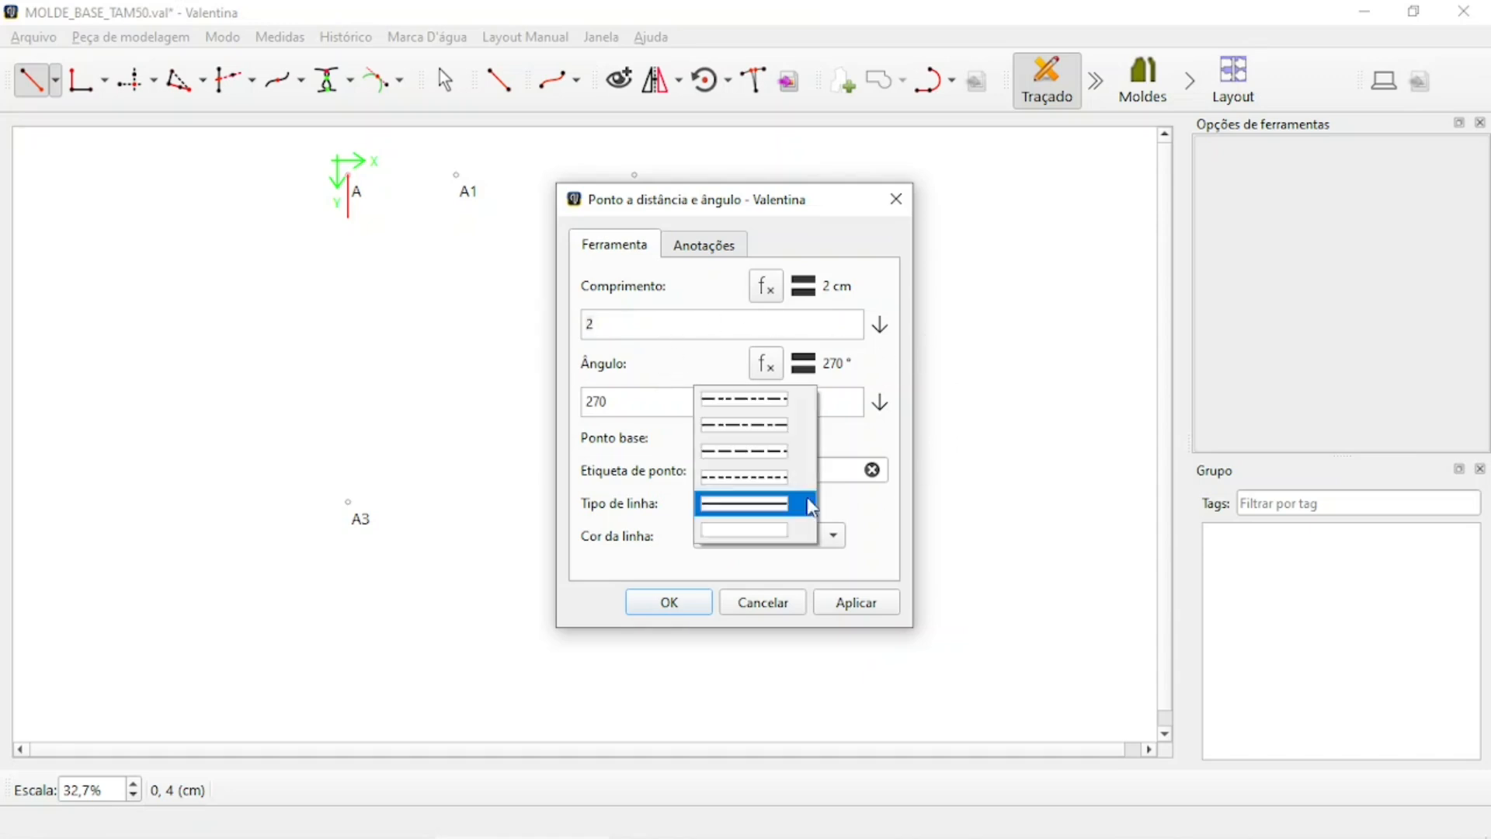
{"action": "left_click", "coordinate": [782, 536]}
{"action": "left_click", "coordinate": [857, 603]}
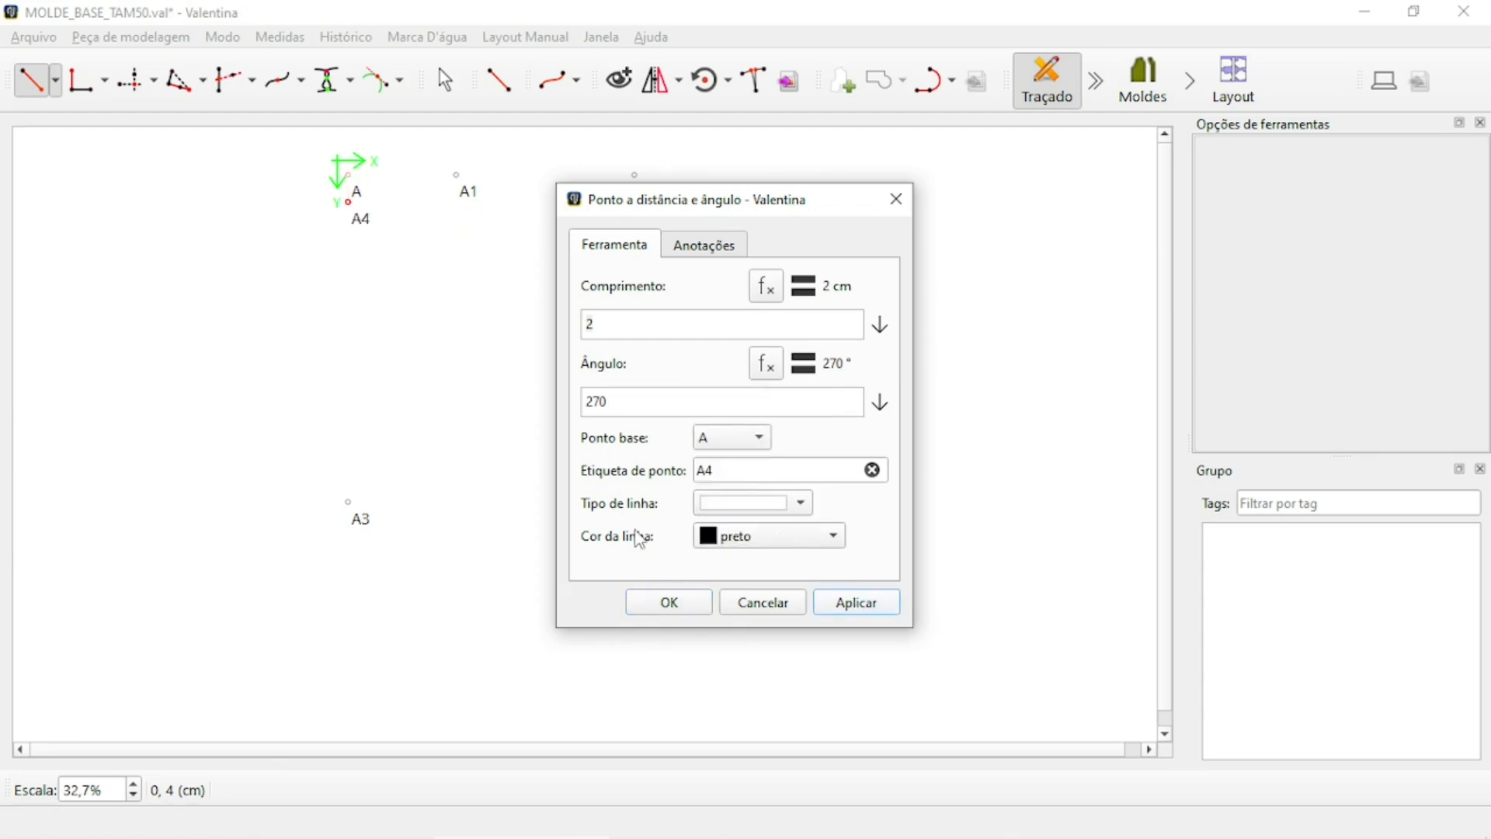
{"action": "left_click", "coordinate": [687, 605]}
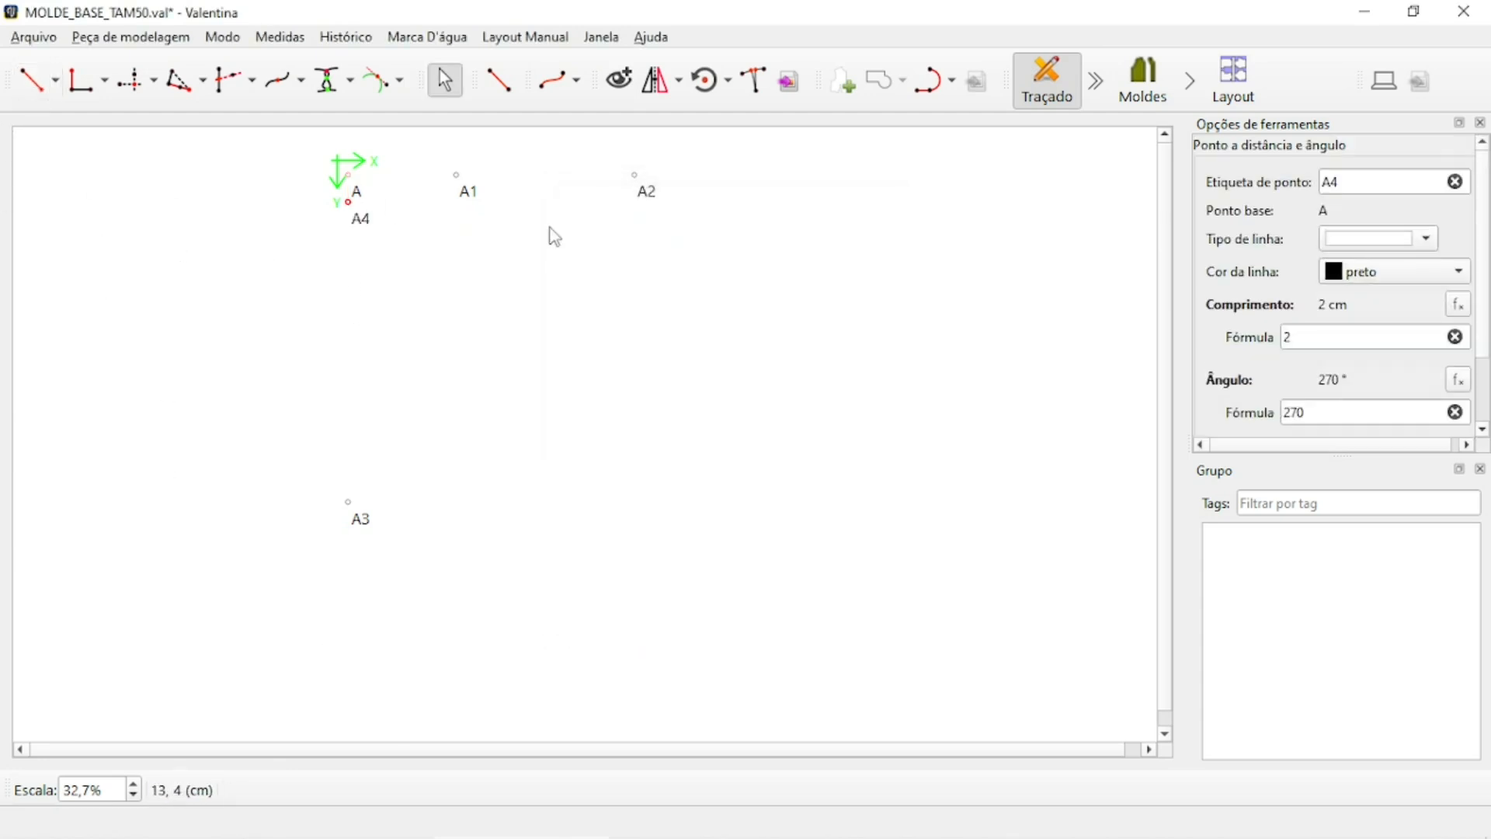
Add a point at distance and angle from point A, 45,5 cm long at 270°, with the blank line type.
{"action": "left_click", "coordinate": [31, 80]}
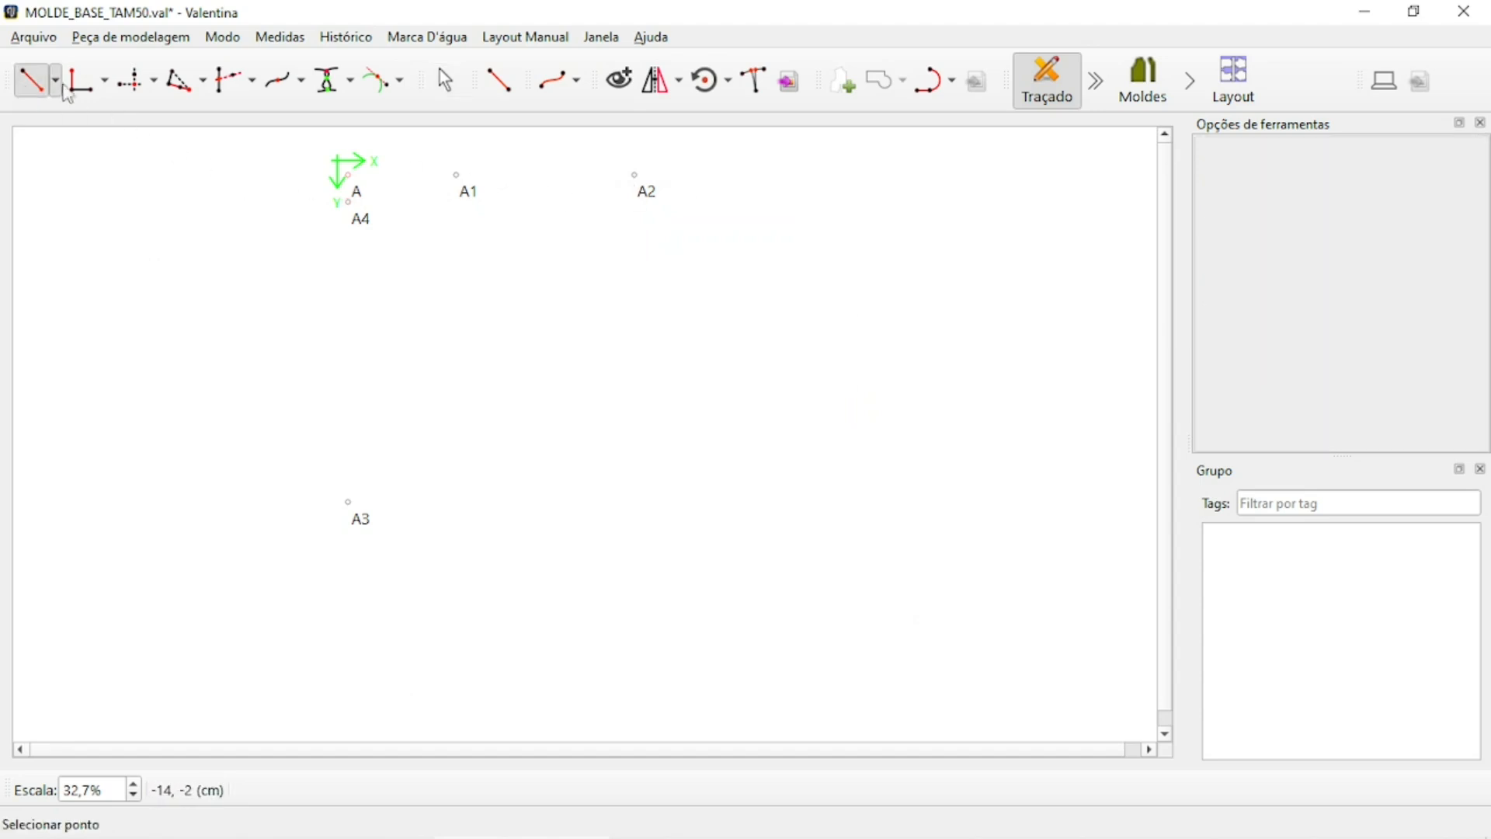
{"action": "left_click", "coordinate": [356, 183]}
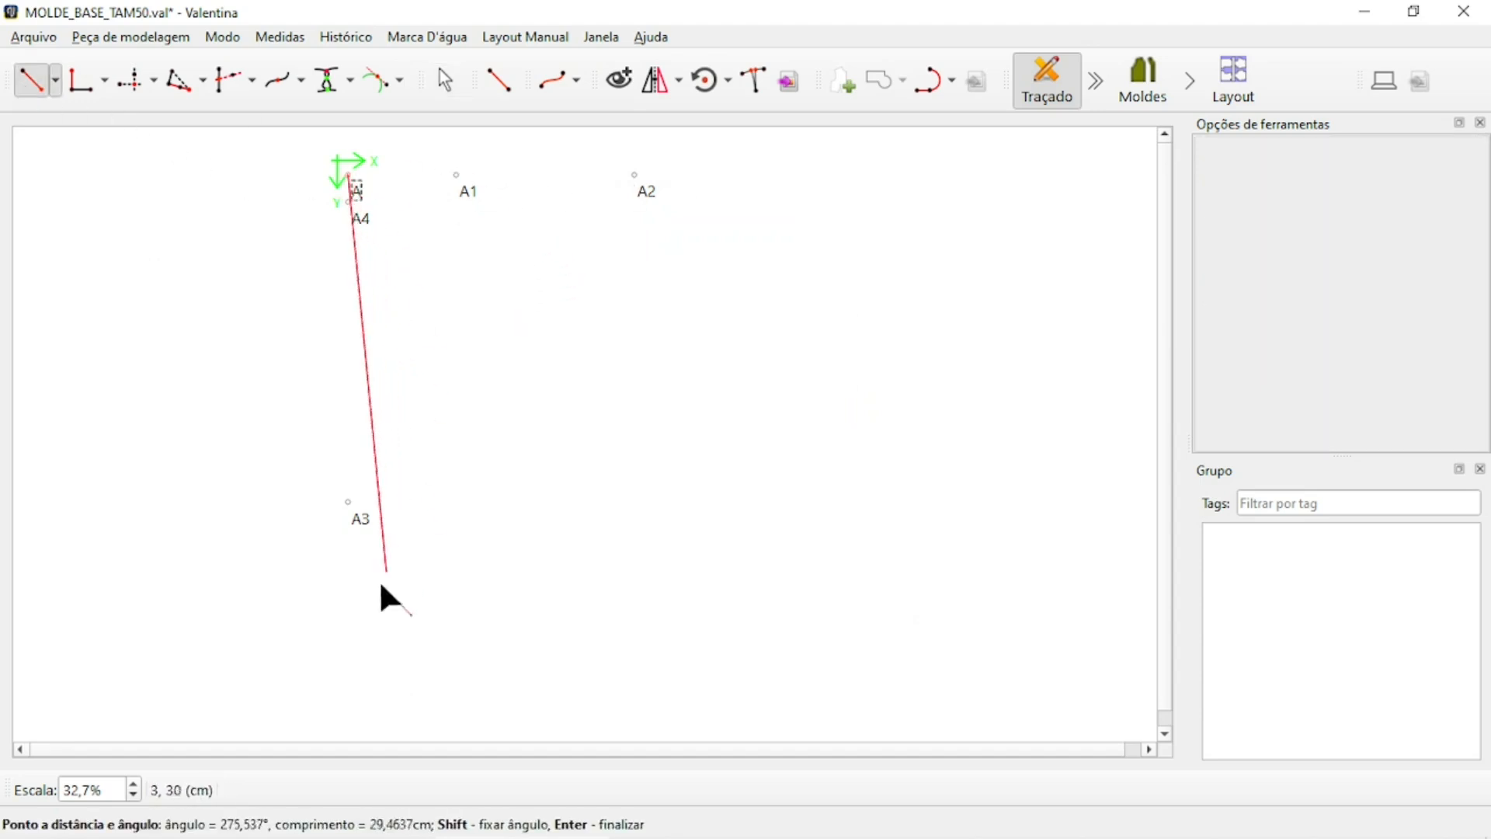
{"action": "left_click", "coordinate": [359, 651]}
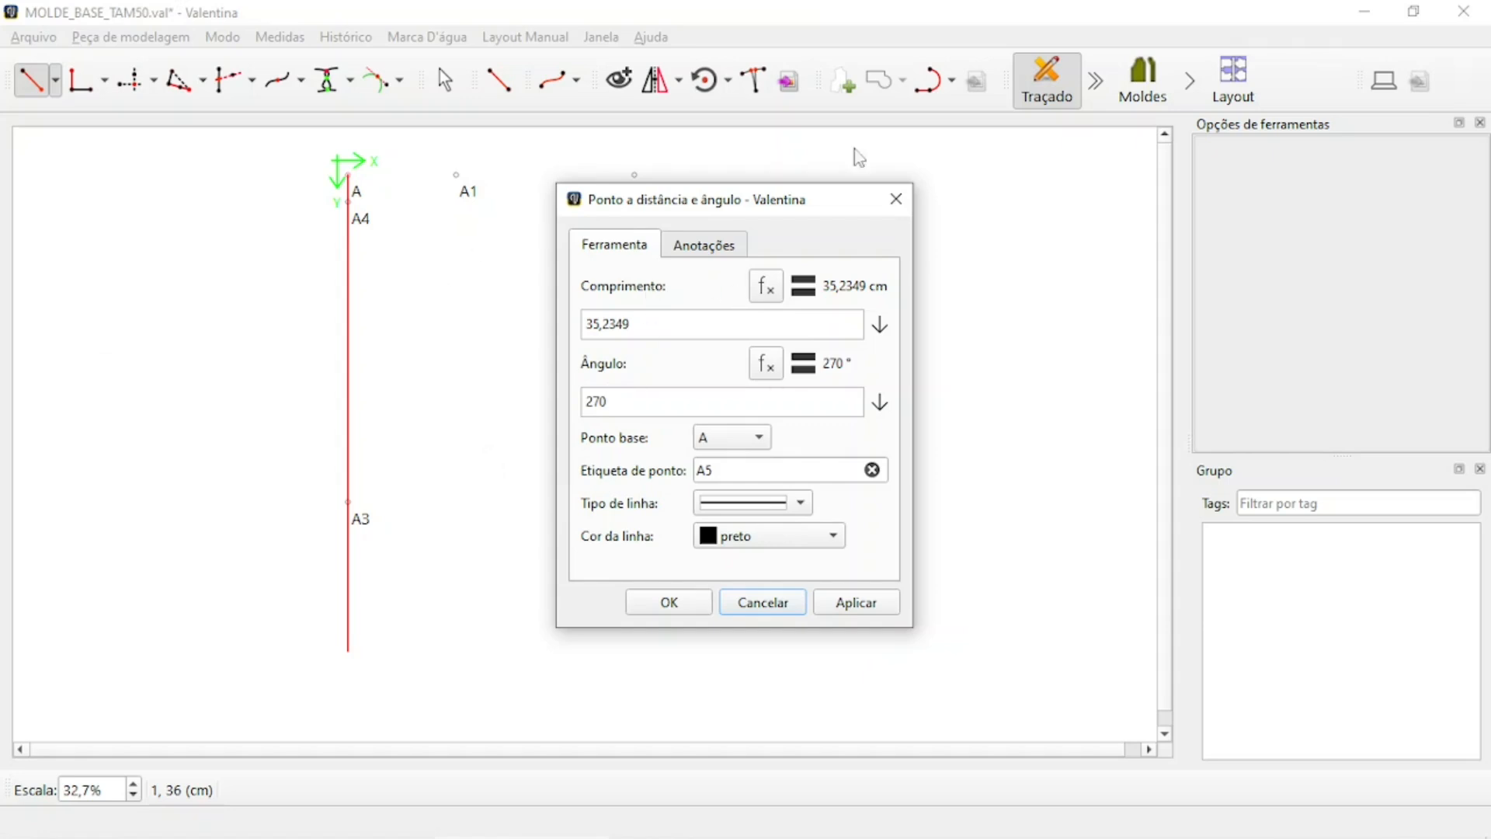
{"action": "left_click_drag", "start_coordinate": [662, 323], "coordinate": [534, 278]}
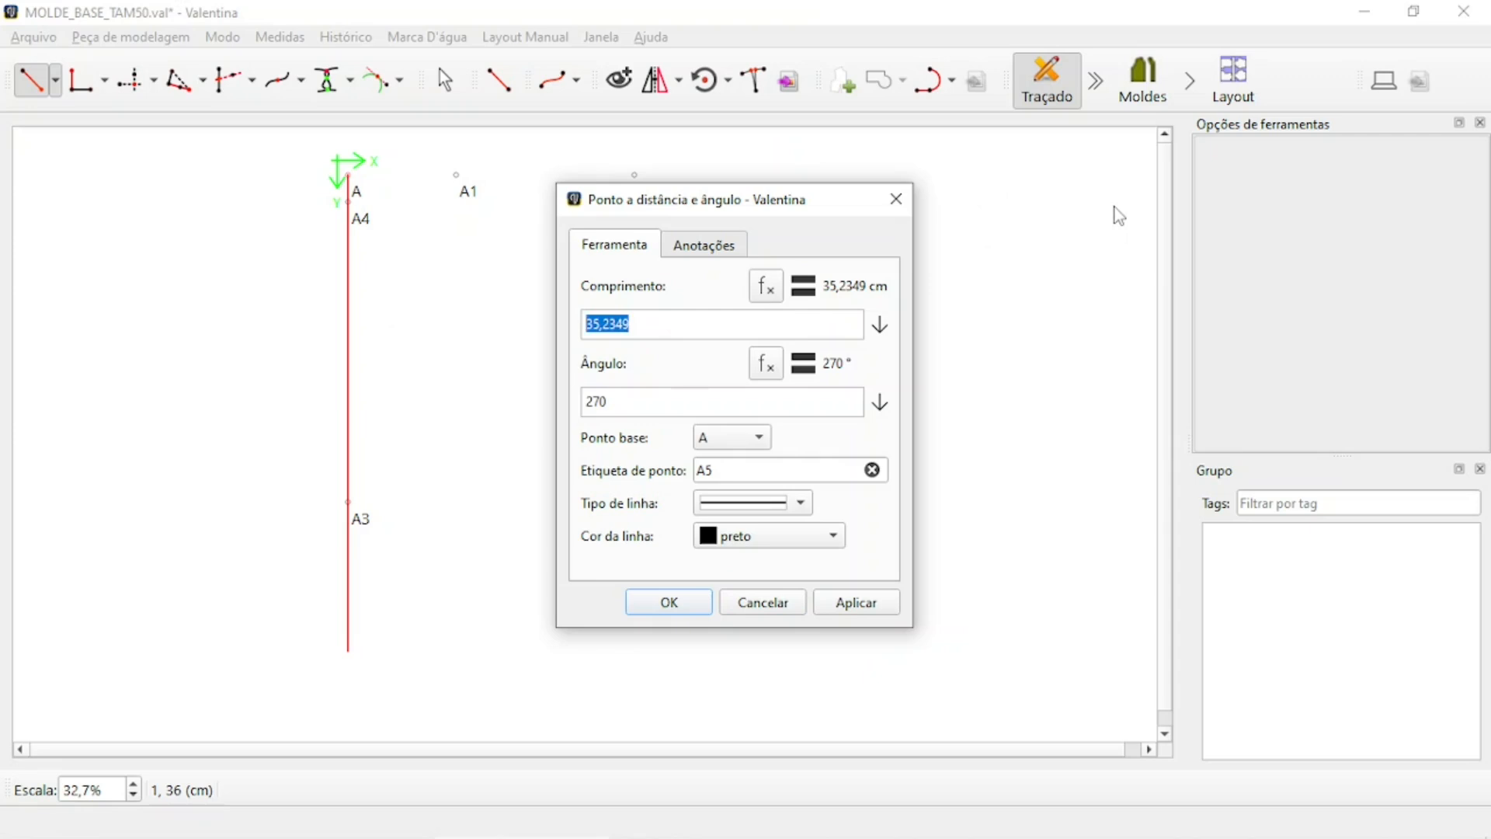
{"action": "type", "text": "45,5"}
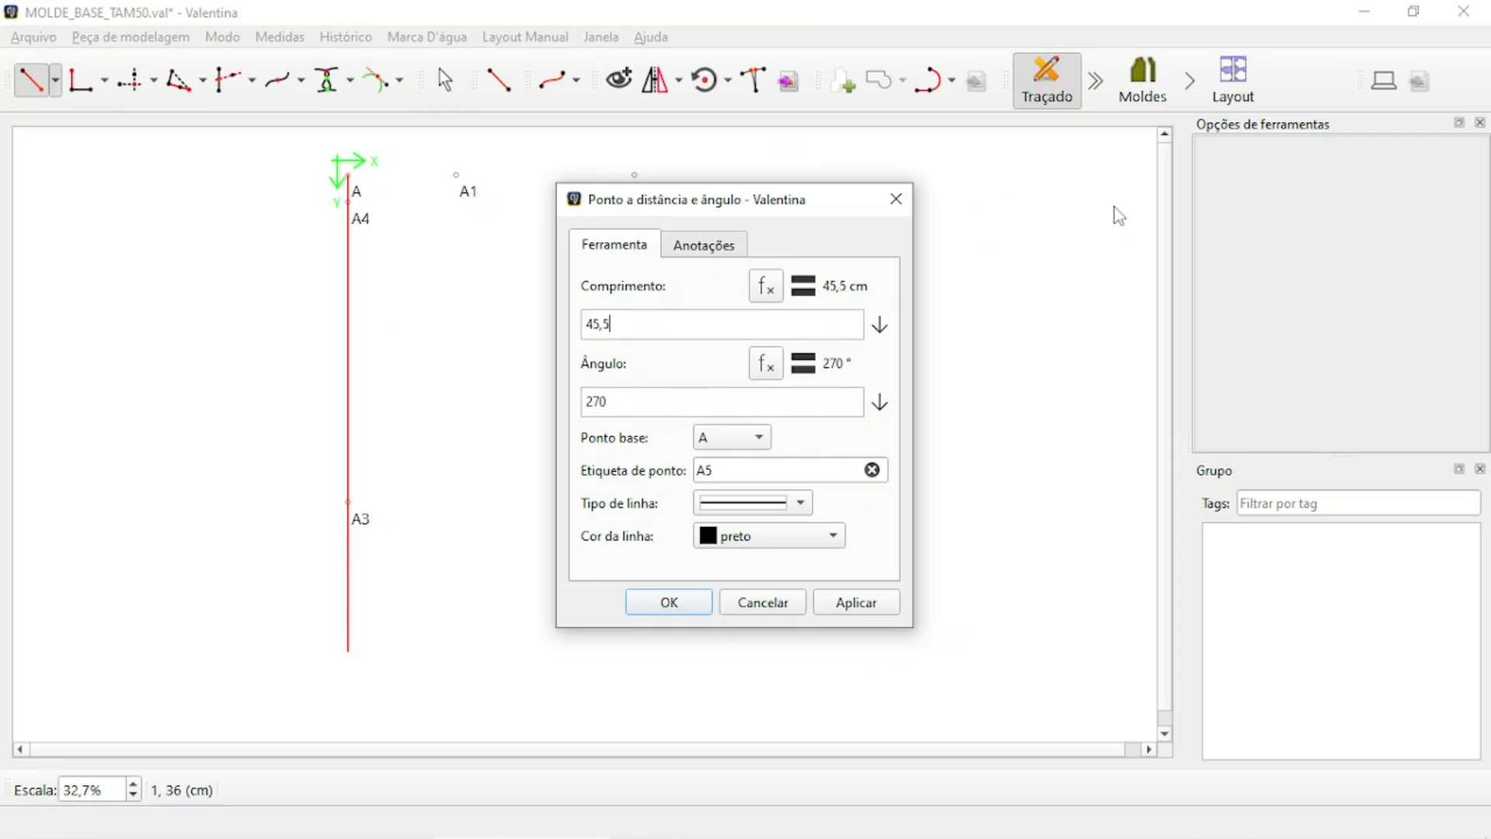
{"action": "left_click", "coordinate": [800, 506]}
{"action": "left_click", "coordinate": [754, 534]}
{"action": "left_click", "coordinate": [672, 606]}
Connect point A4 to point A5 with a straight line.
{"action": "scroll", "coordinate": [752, 277], "scroll_direction": "down", "scroll_amount": 4, "text": "ctrl"}
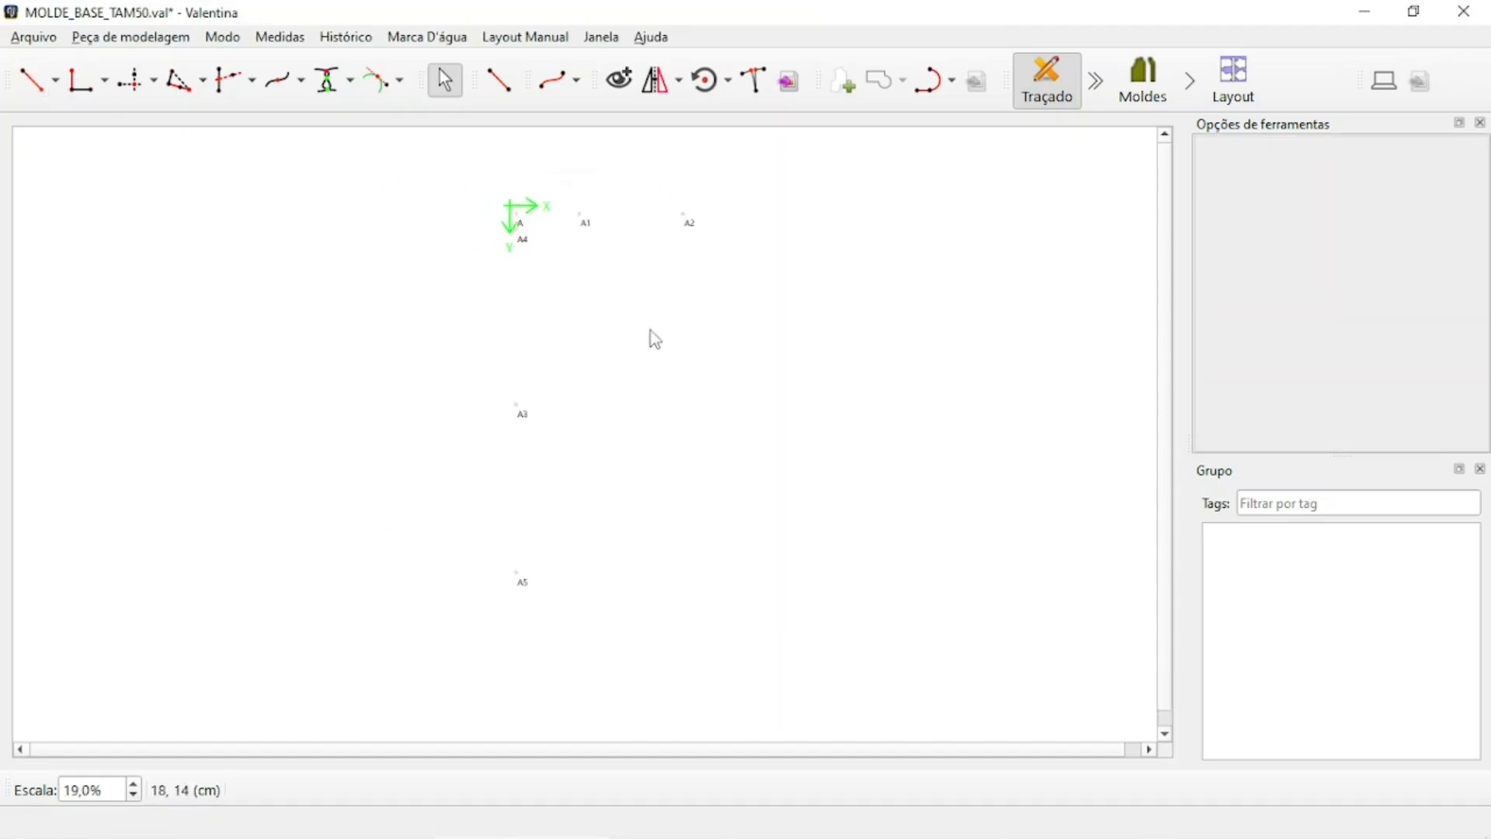
{"action": "scroll", "coordinate": [673, 382], "scroll_direction": "up", "scroll_amount": 1, "text": "ctrl"}
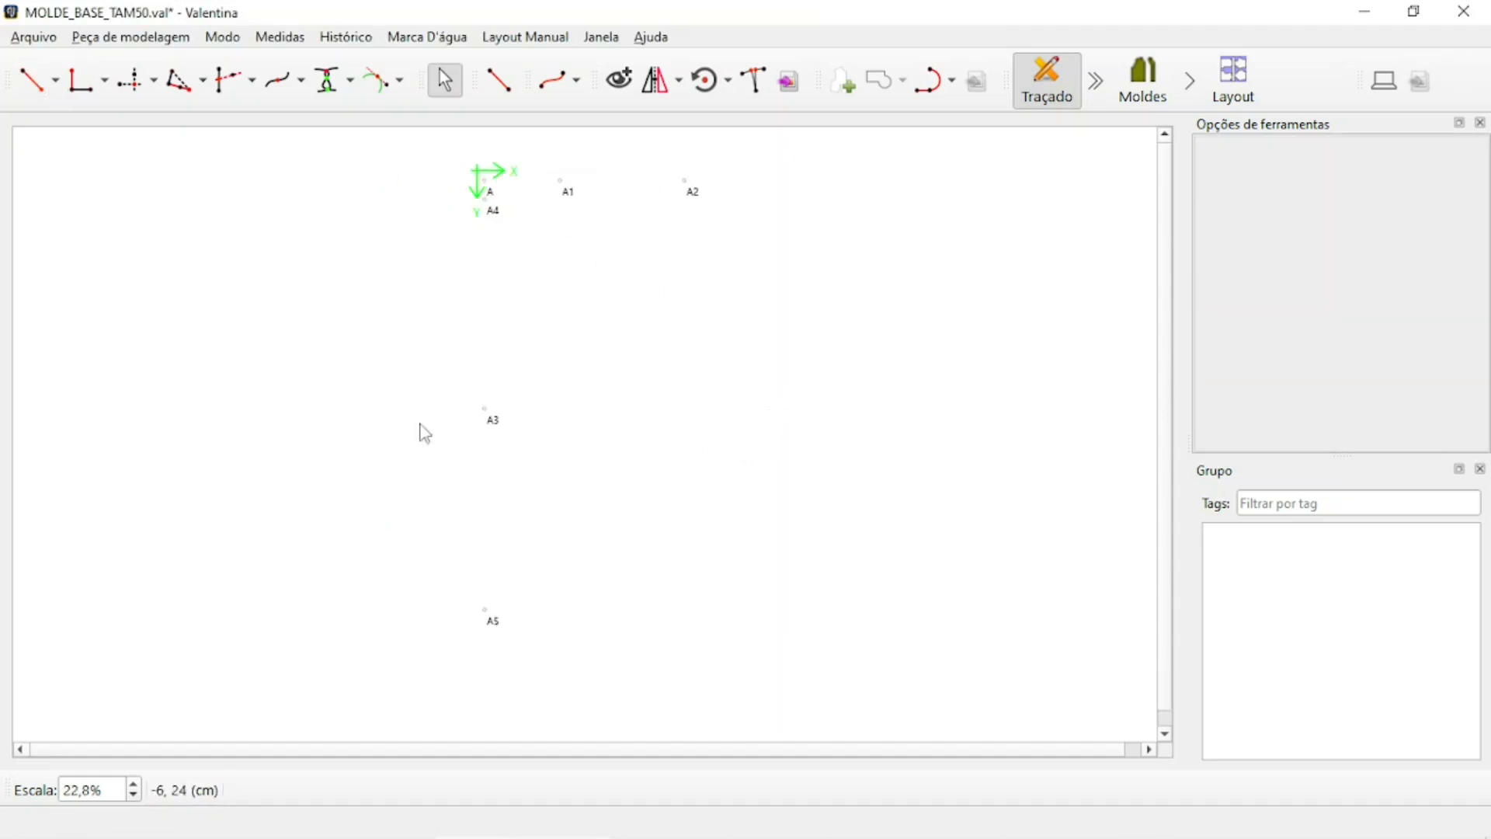
{"action": "left_click", "coordinate": [513, 84]}
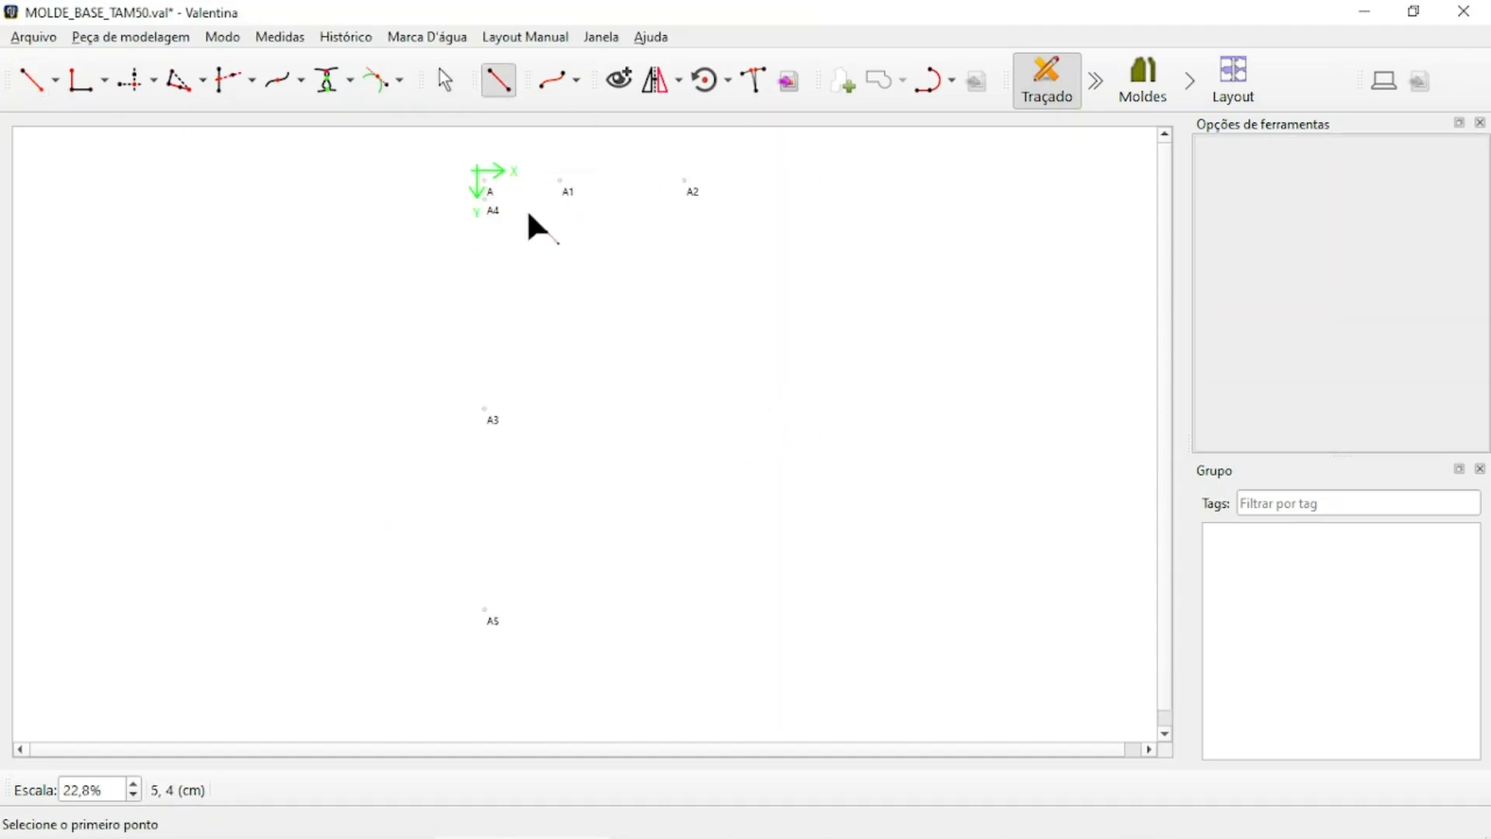
{"action": "left_click", "coordinate": [488, 205]}
{"action": "left_click", "coordinate": [486, 618]}
Draw a curve from A4 to A1 and shape it with its handles, keeping the A4 handle horizontal at 0°.
{"action": "scroll", "coordinate": [615, 168], "scroll_direction": "up", "scroll_amount": 5, "text": "ctrl"}
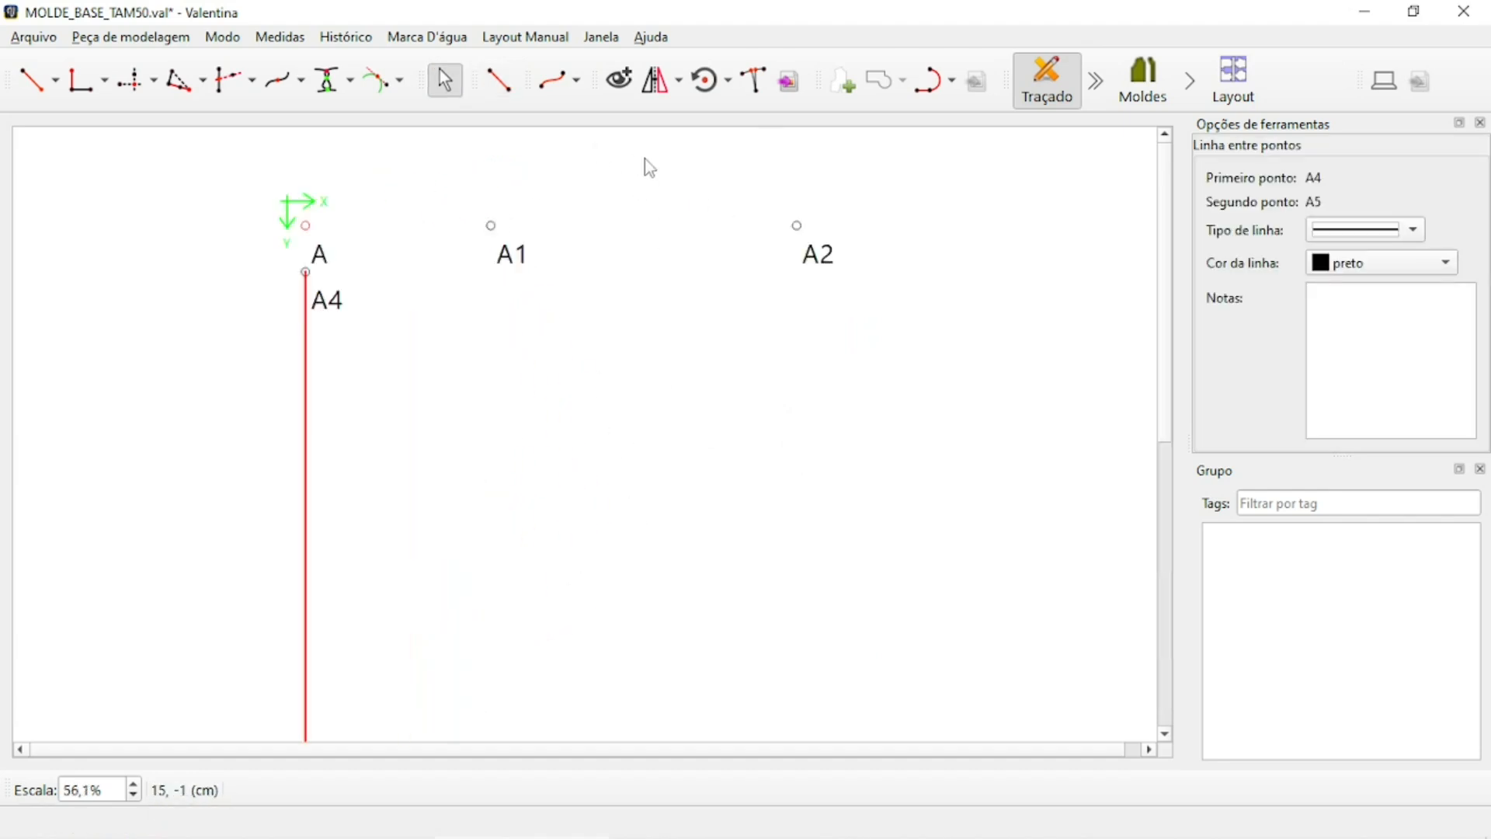
{"action": "left_click", "coordinate": [553, 80]}
{"action": "left_click", "coordinate": [306, 273]}
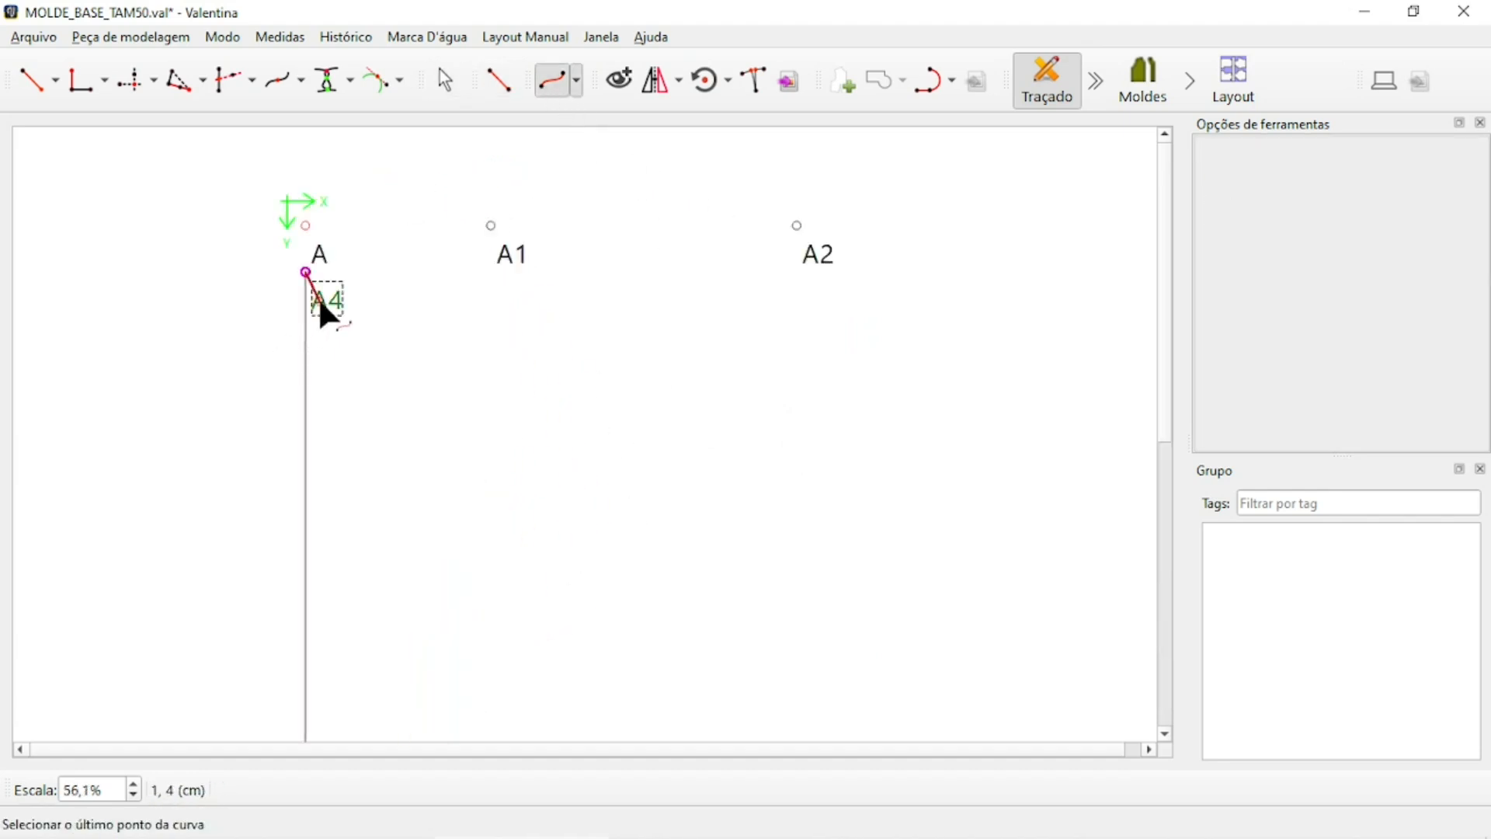
{"action": "left_click", "coordinate": [506, 250]}
{"action": "scroll", "coordinate": [322, 258], "scroll_direction": "up", "scroll_amount": 5, "text": "ctrl"}
{"action": "left_click_drag", "start_coordinate": [317, 365], "coordinate": [499, 292]}
{"action": "left_click_drag", "start_coordinate": [781, 251], "coordinate": [678, 253]}
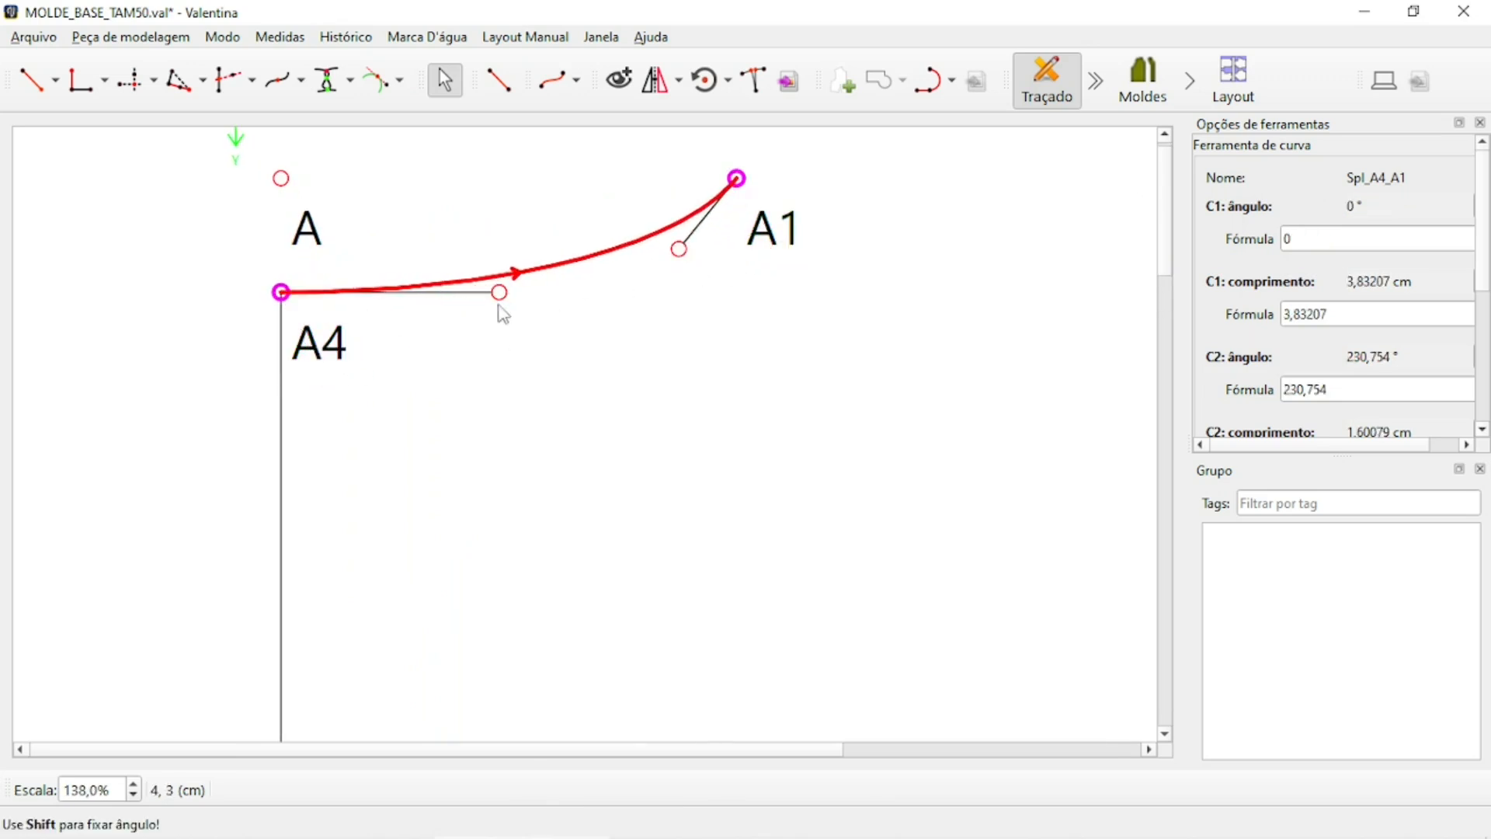
{"action": "left_click_drag", "start_coordinate": [499, 292], "coordinate": [414, 306]}
{"action": "left_click", "coordinate": [542, 380]}
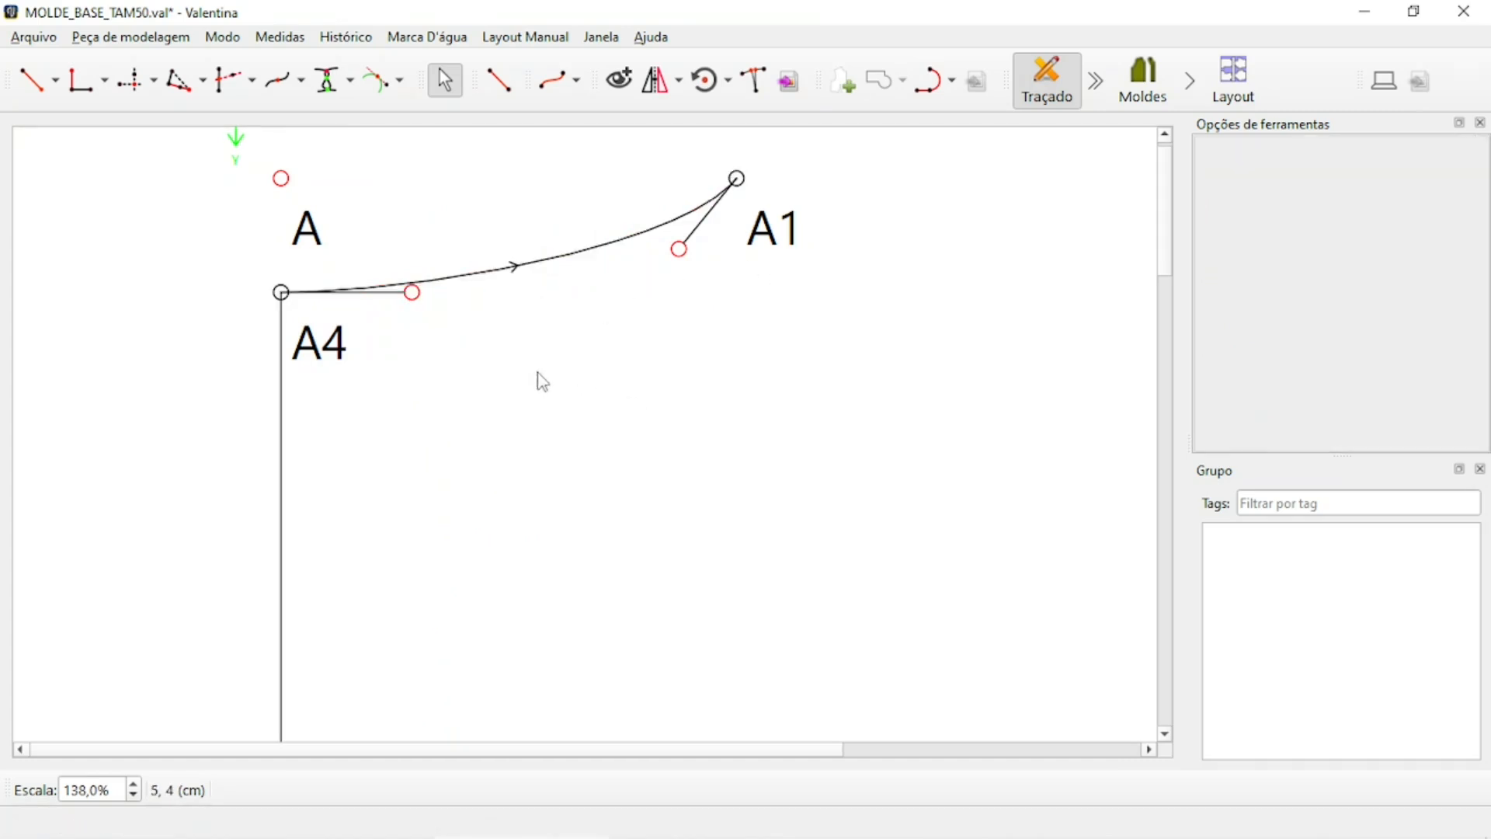
Delete the curve between A4 and A1 and the line between A4 and A5.
{"action": "left_click", "coordinate": [519, 265]}
{"action": "key", "text": "Delete"}
{"action": "scroll", "coordinate": [652, 250], "scroll_direction": "down", "scroll_amount": 3, "text": "ctrl"}
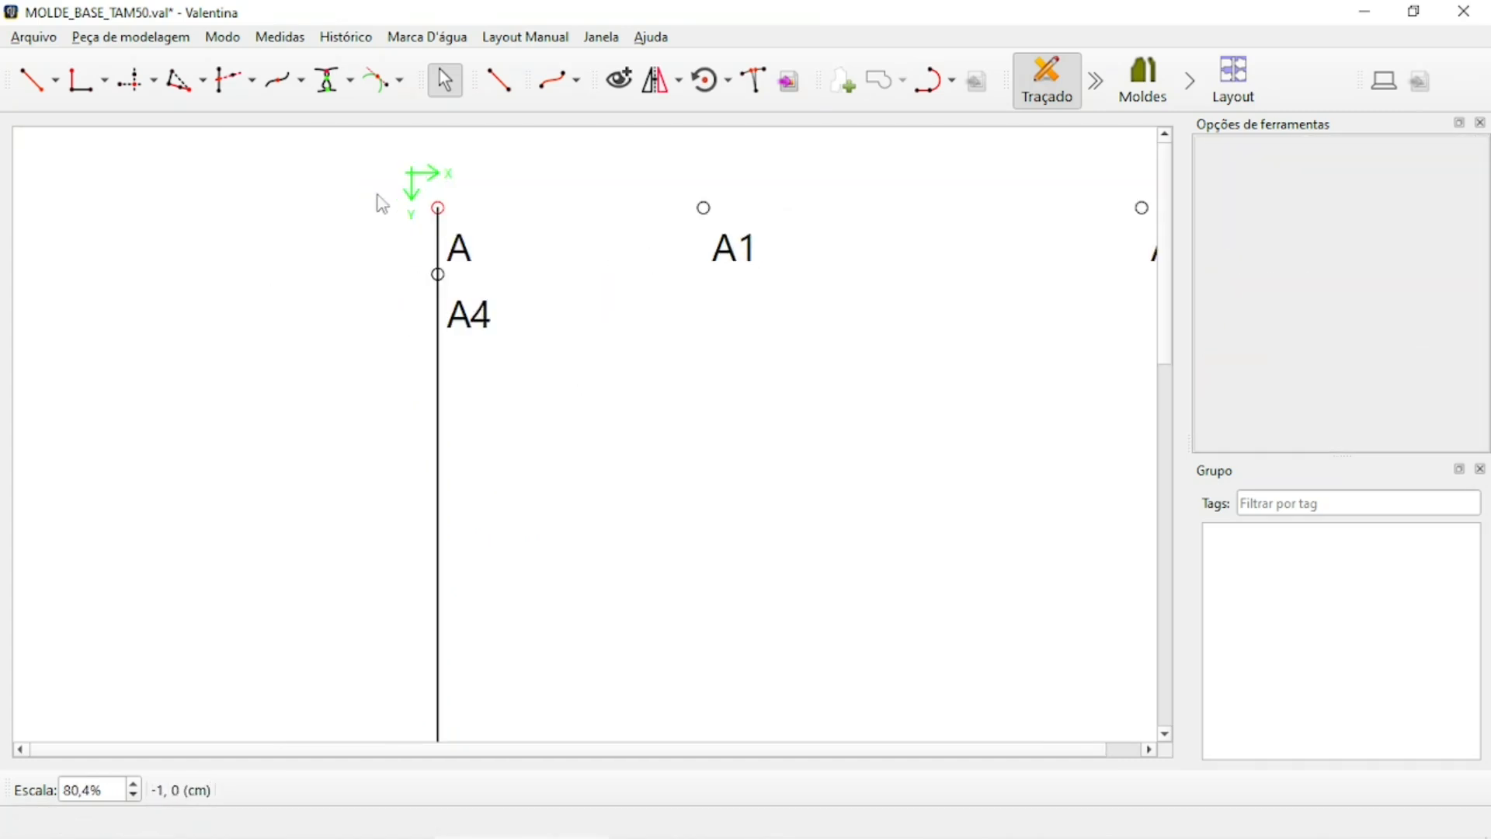
{"action": "scroll", "coordinate": [378, 199], "scroll_direction": "down", "scroll_amount": 7, "text": "ctrl"}
{"action": "left_click", "coordinate": [398, 259]}
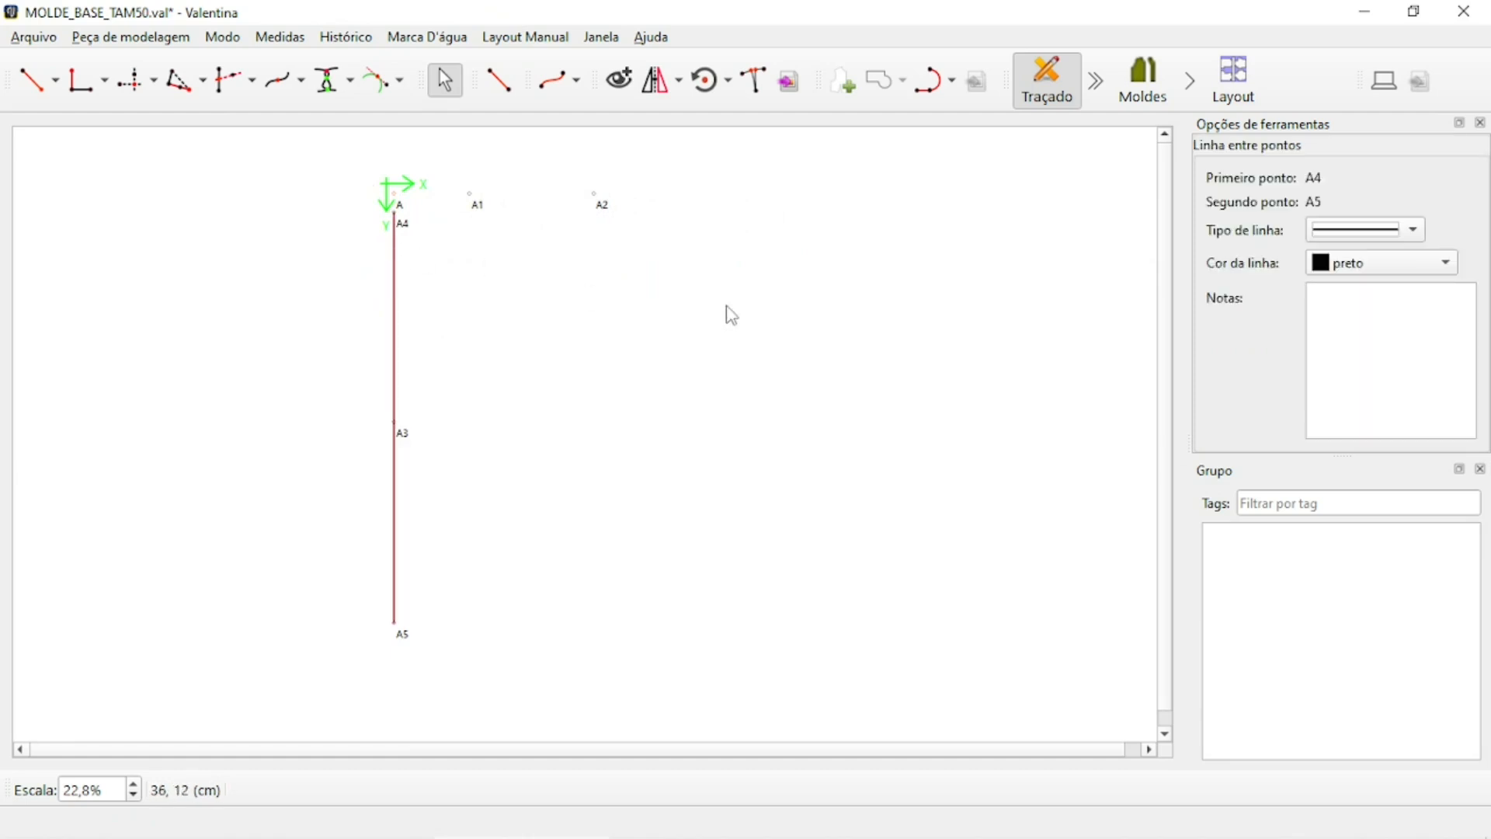
{"action": "key", "text": "Delete"}
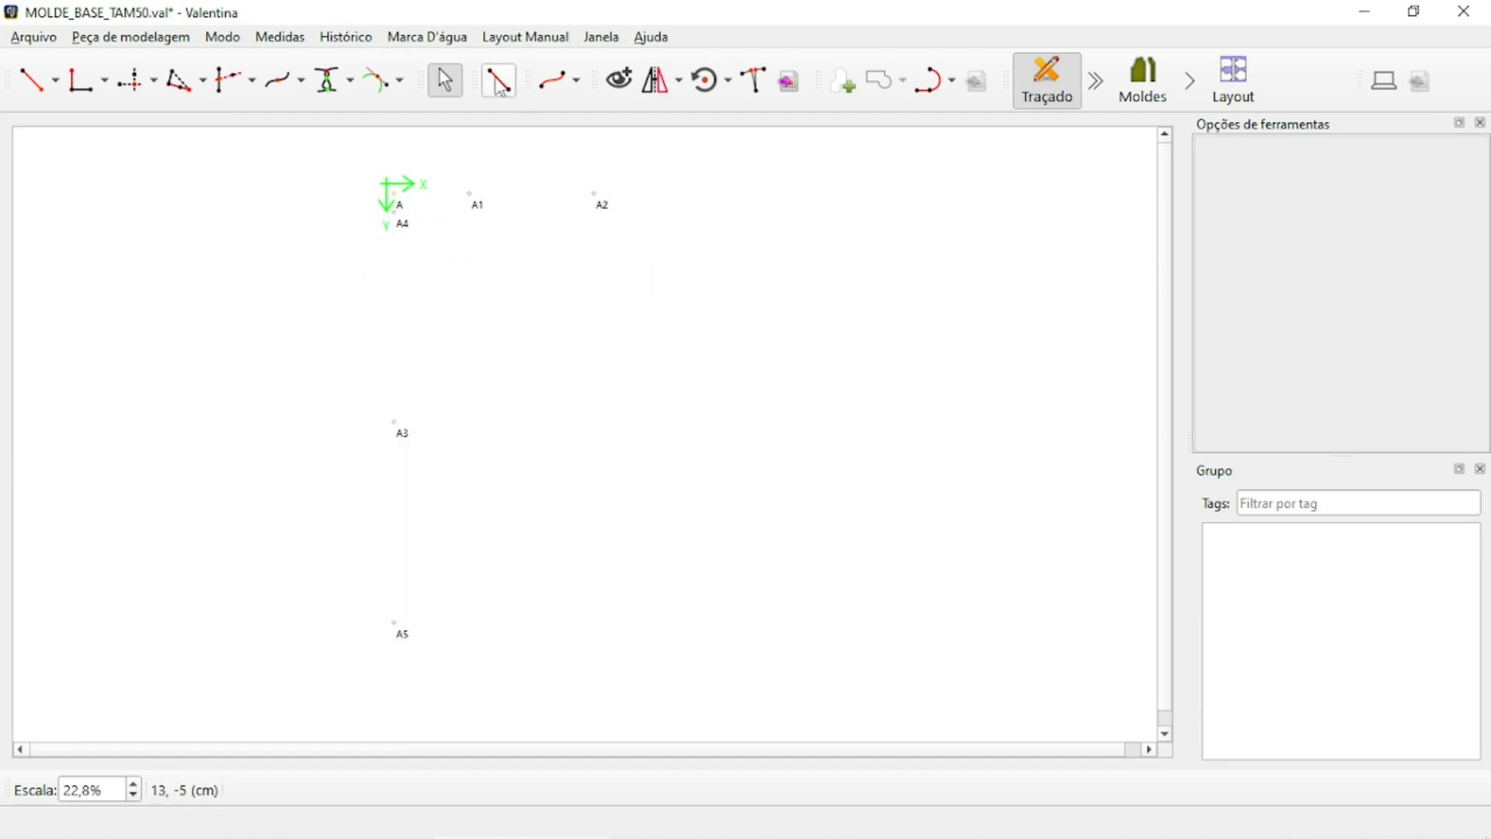
Draw a line between points A4 and A5.
{"action": "left_click", "coordinate": [499, 81]}
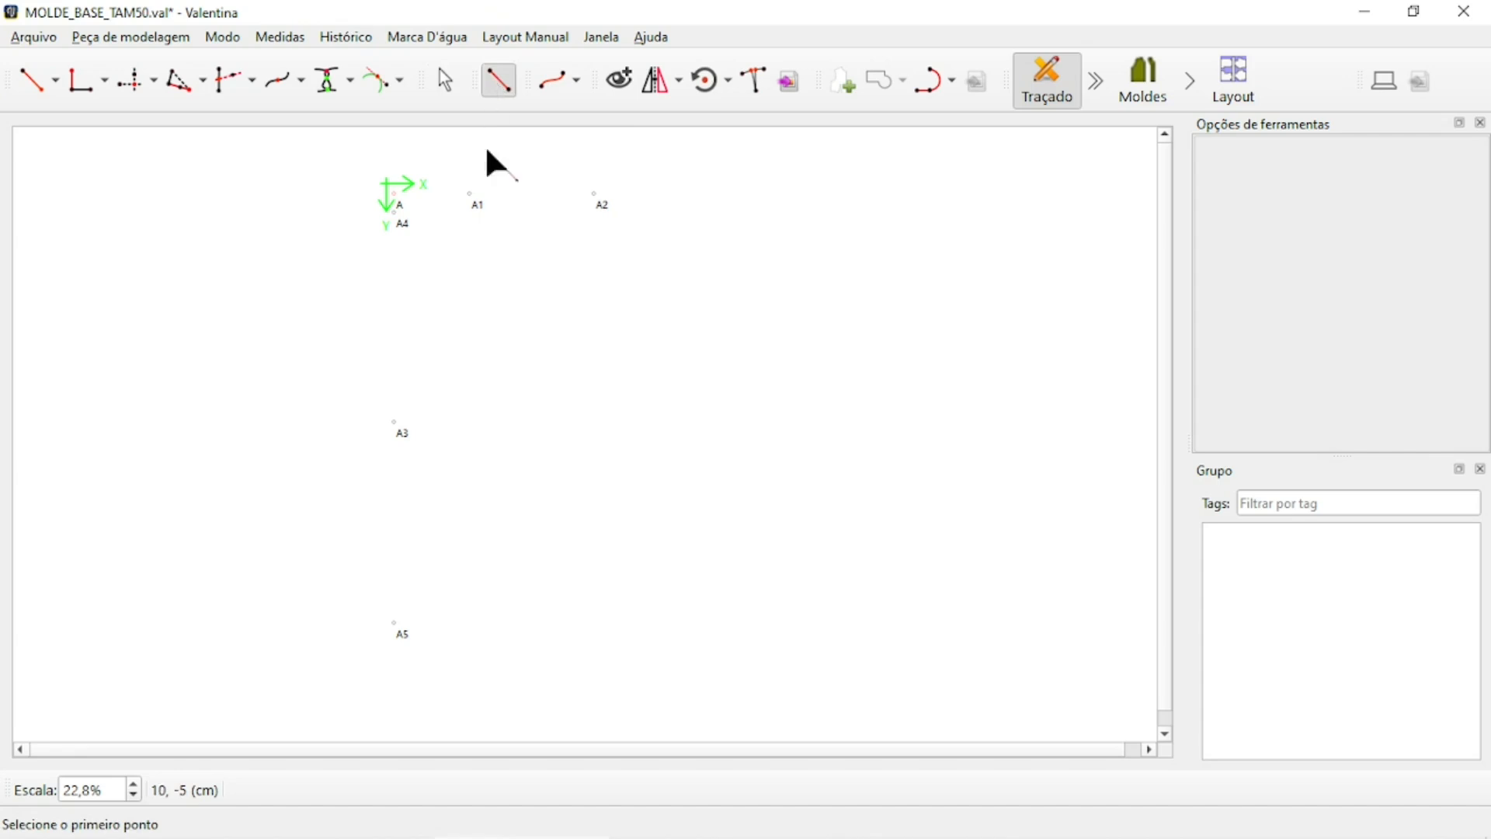
{"action": "left_click", "coordinate": [405, 224]}
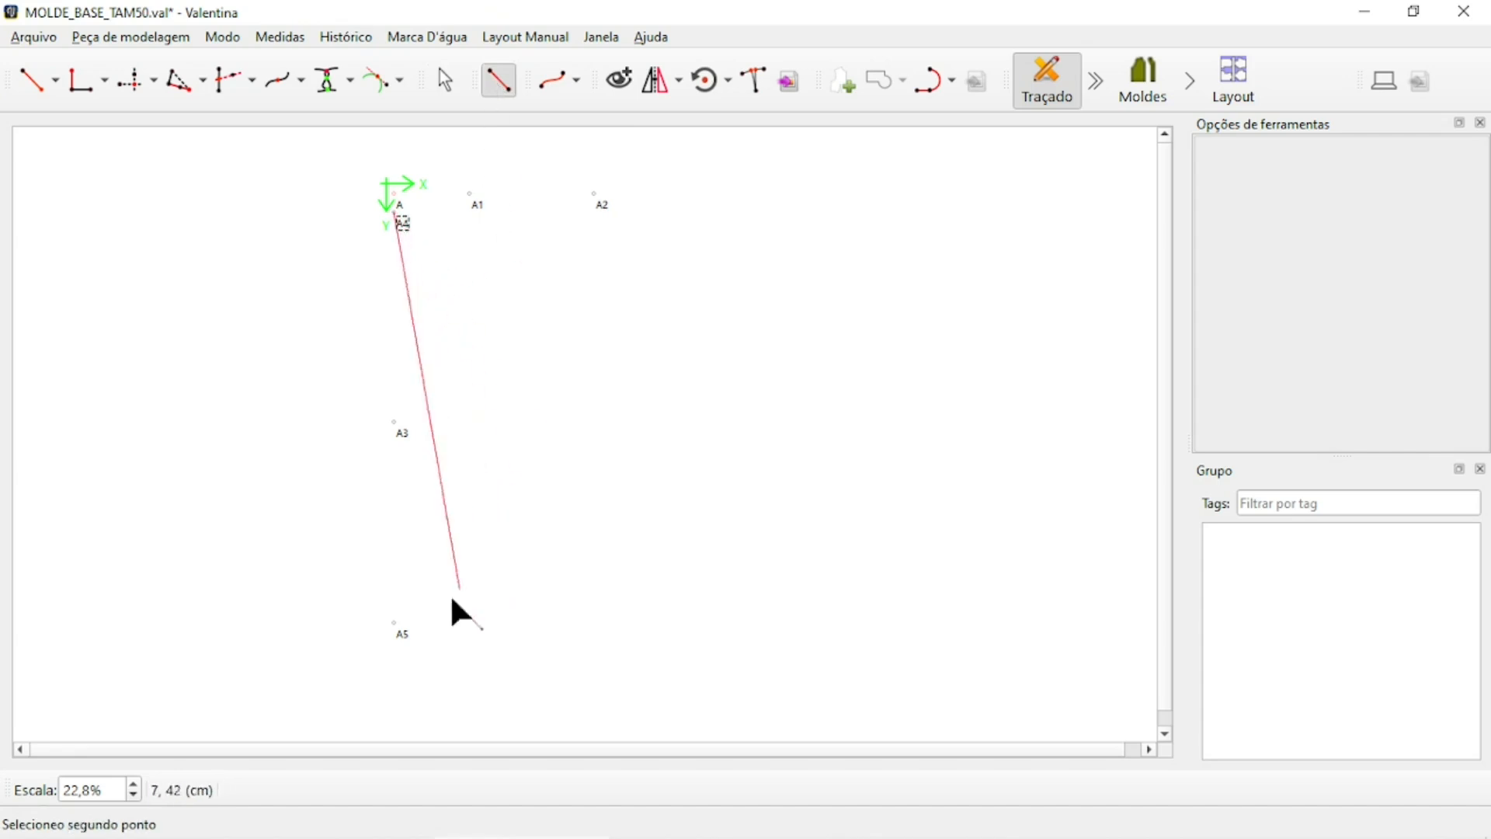
{"action": "left_click", "coordinate": [398, 628]}
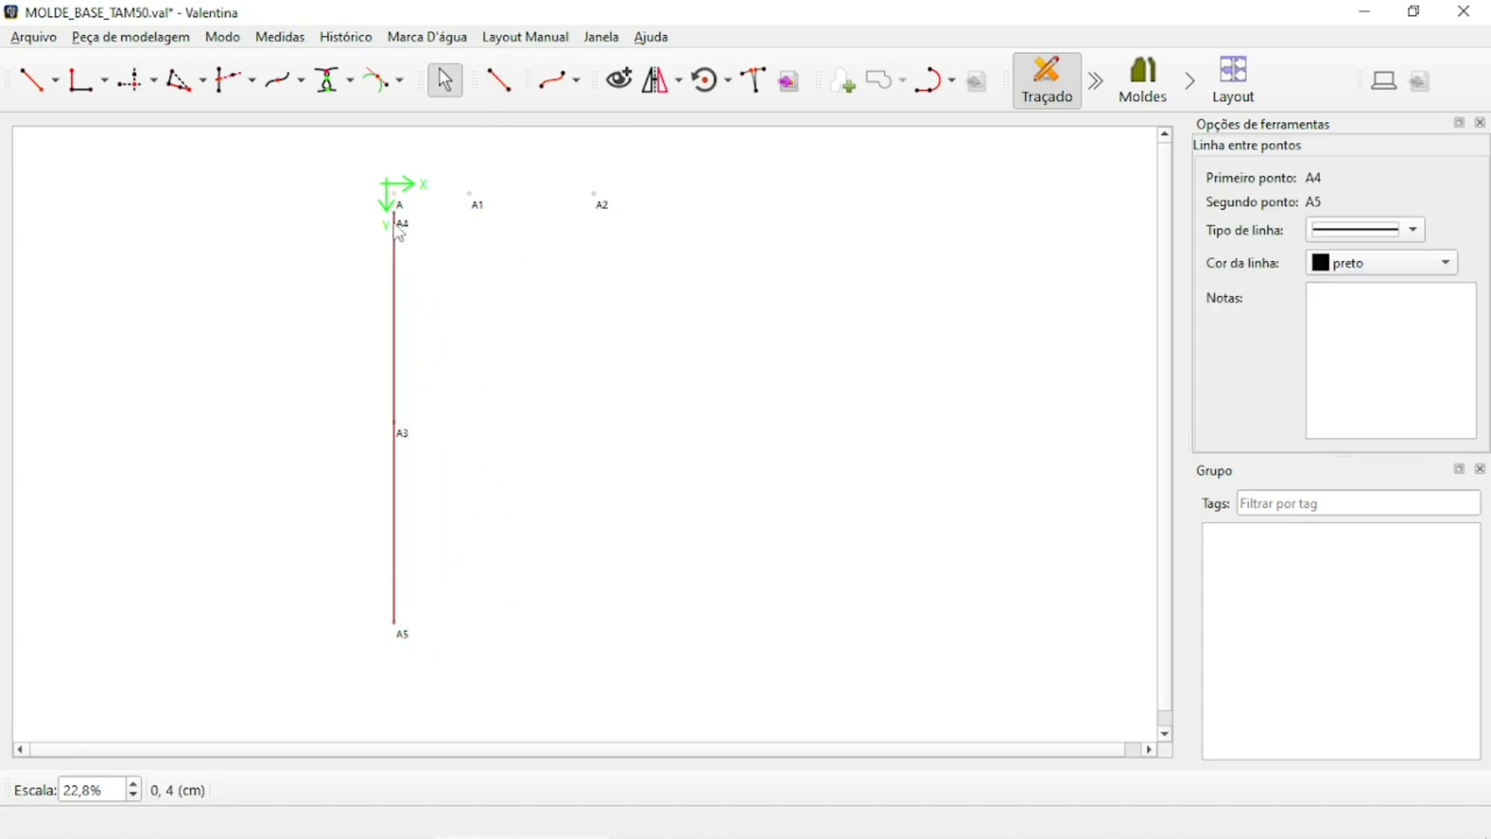
Draw a simple curve from A4 to A1, with handles about 3,9 cm at 0° on A4 and about 1,8 cm at 225° on A1.
{"action": "scroll", "coordinate": [476, 123], "scroll_direction": "up", "scroll_amount": 10, "text": "ctrl"}
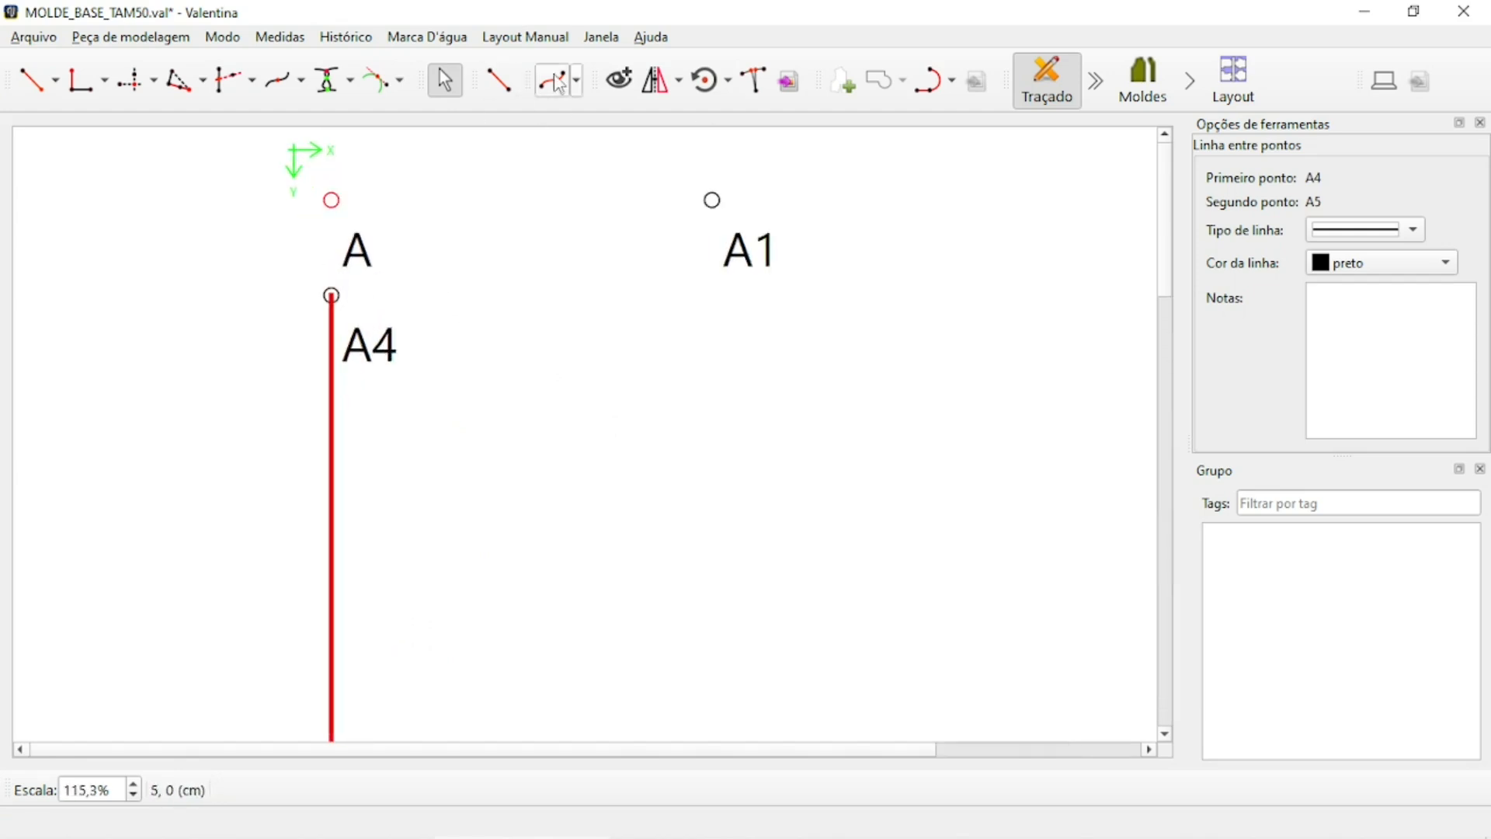
{"action": "left_click", "coordinate": [576, 80]}
{"action": "left_click", "coordinate": [579, 112]}
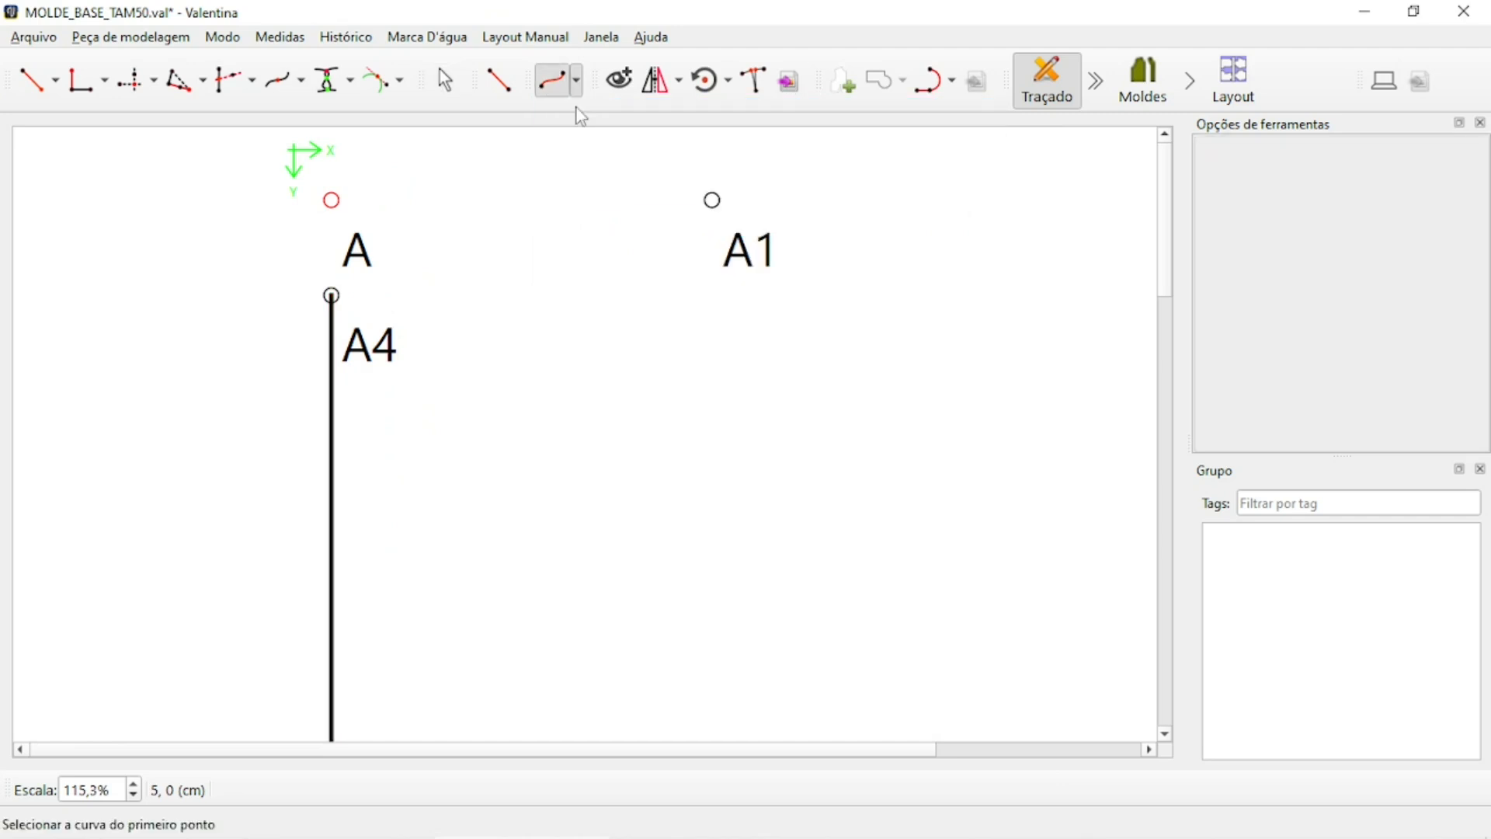
{"action": "left_click", "coordinate": [357, 346]}
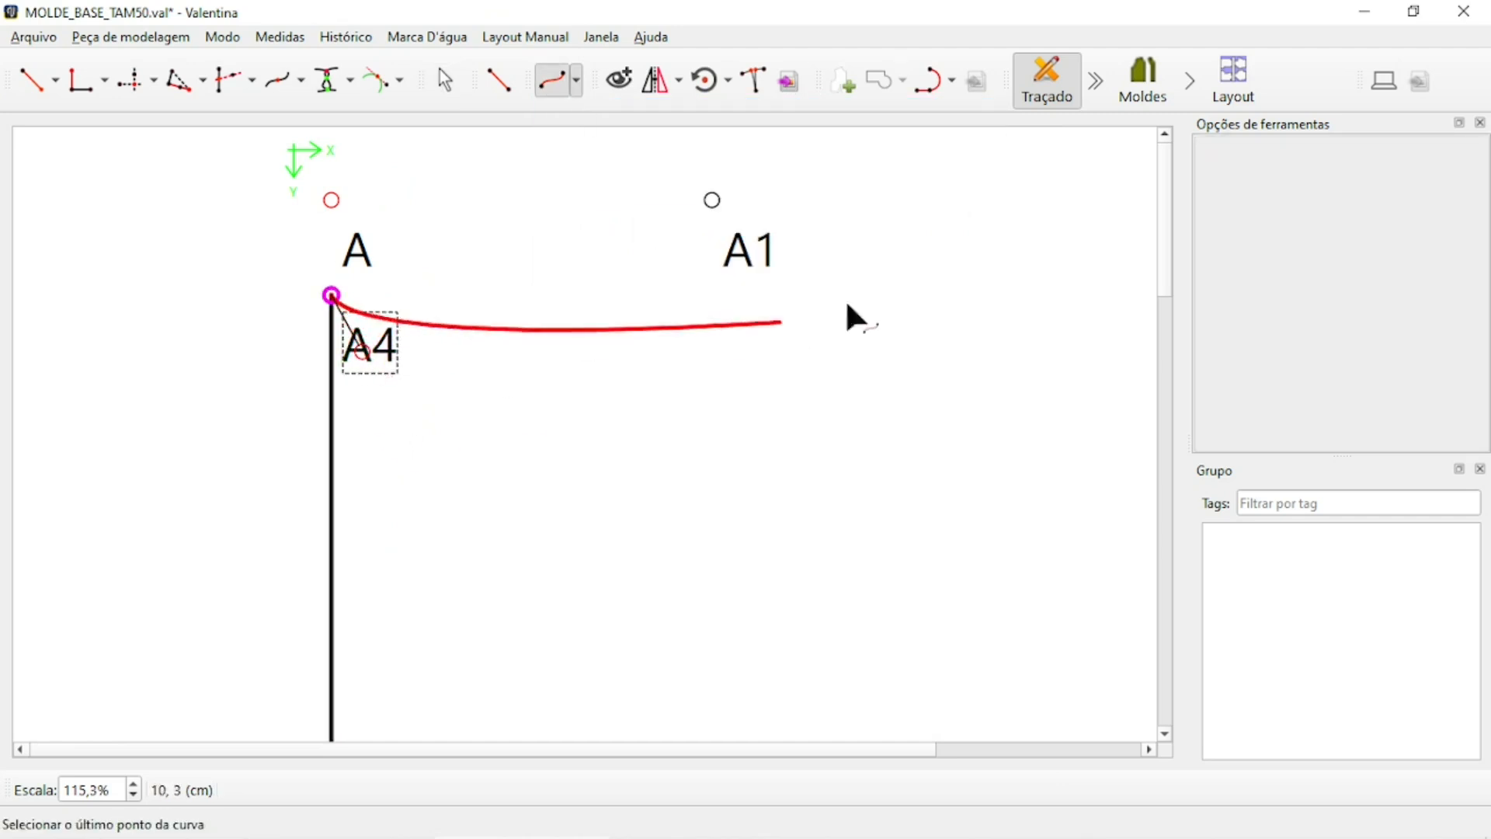
{"action": "left_click", "coordinate": [758, 253]}
{"action": "left_click_drag", "start_coordinate": [360, 351], "coordinate": [520, 302]}
{"action": "left_click_drag", "start_coordinate": [760, 252], "coordinate": [655, 276]}
Refine the neckline curve by moving its A1 control handle to about 2 cm at 232°.
{"action": "scroll", "coordinate": [286, 264], "scroll_direction": "down", "scroll_amount": 6, "text": "ctrl"}
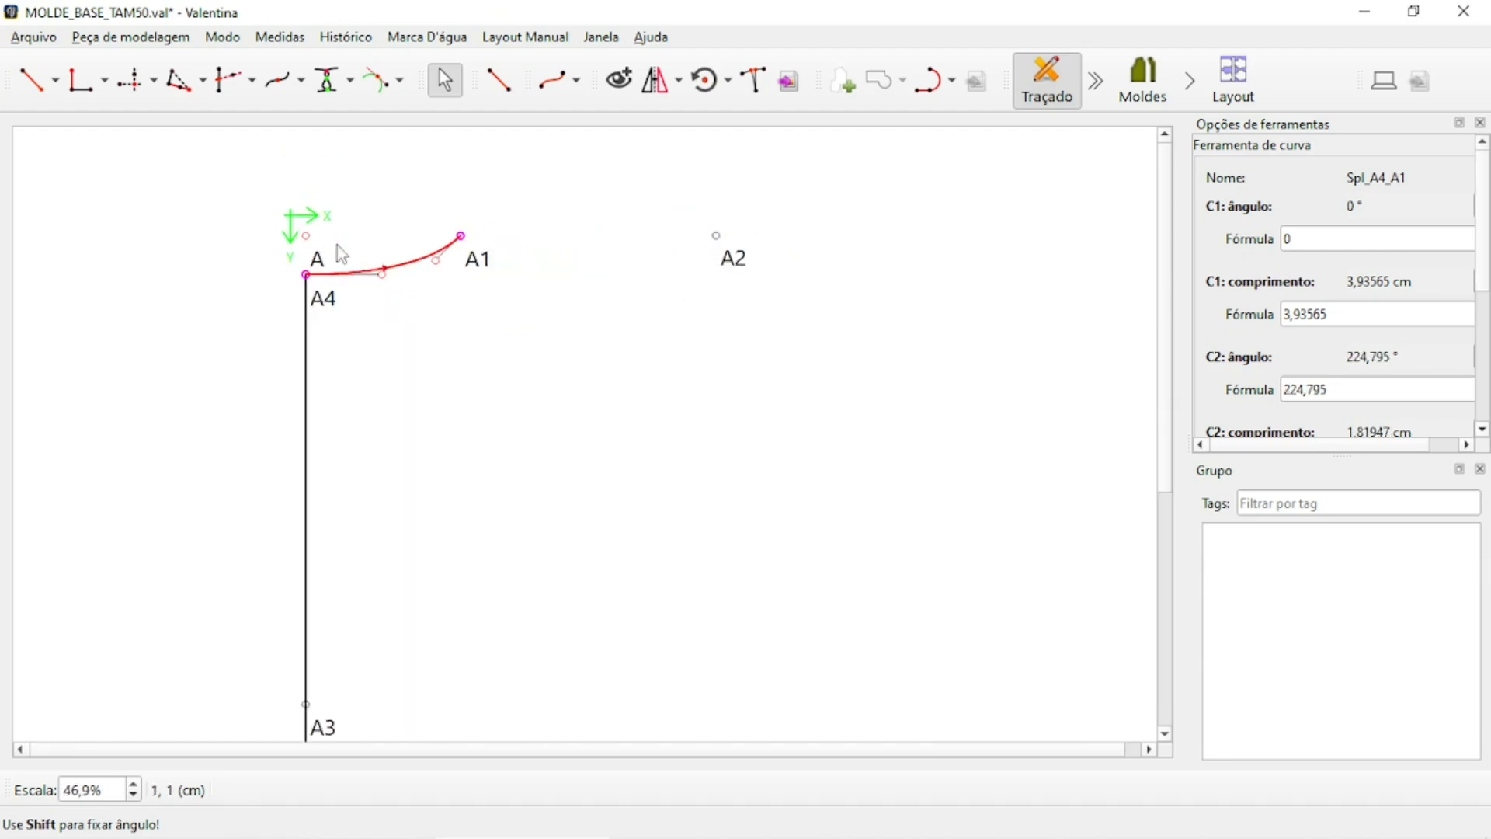
{"action": "scroll", "coordinate": [337, 245], "scroll_direction": "up", "scroll_amount": 6, "text": "ctrl"}
{"action": "scroll", "coordinate": [387, 270], "scroll_direction": "up", "scroll_amount": 3, "text": "ctrl"}
{"action": "mouse_move", "coordinate": [651, 241]}
{"action": "left_mouse_down"}
{"action": "mouse_move", "coordinate": [699, 271]}
{"action": "mouse_move", "coordinate": [641, 244]}
{"action": "mouse_move", "coordinate": [656, 264]}
{"action": "left_mouse_up"}
{"action": "scroll", "coordinate": [296, 316], "scroll_direction": "down", "scroll_amount": 8, "text": "ctrl"}
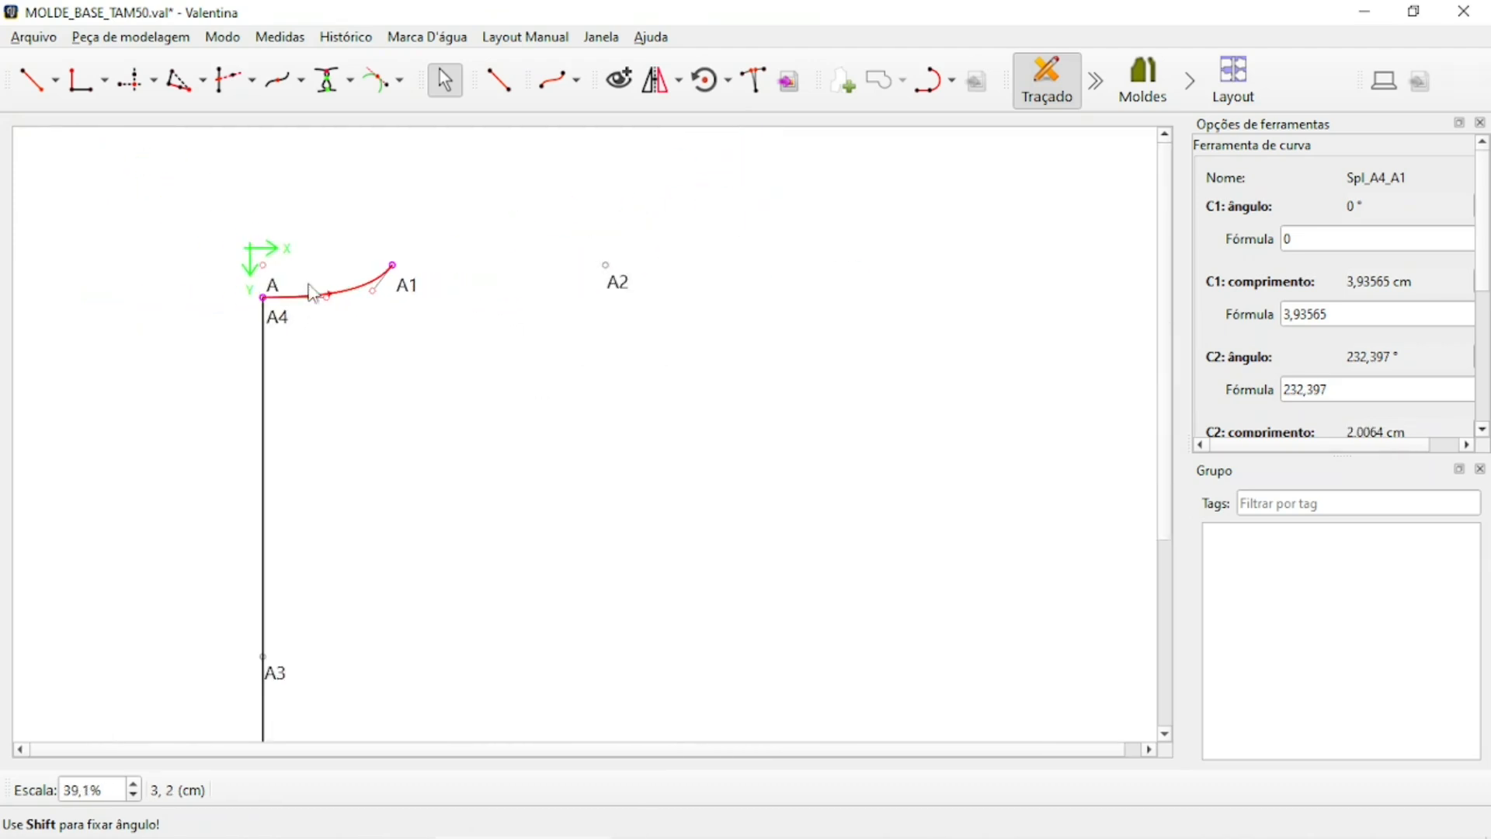
{"action": "scroll", "coordinate": [426, 492], "scroll_direction": "up", "scroll_amount": 1, "text": "ctrl"}
{"action": "left_click", "coordinate": [553, 359]}
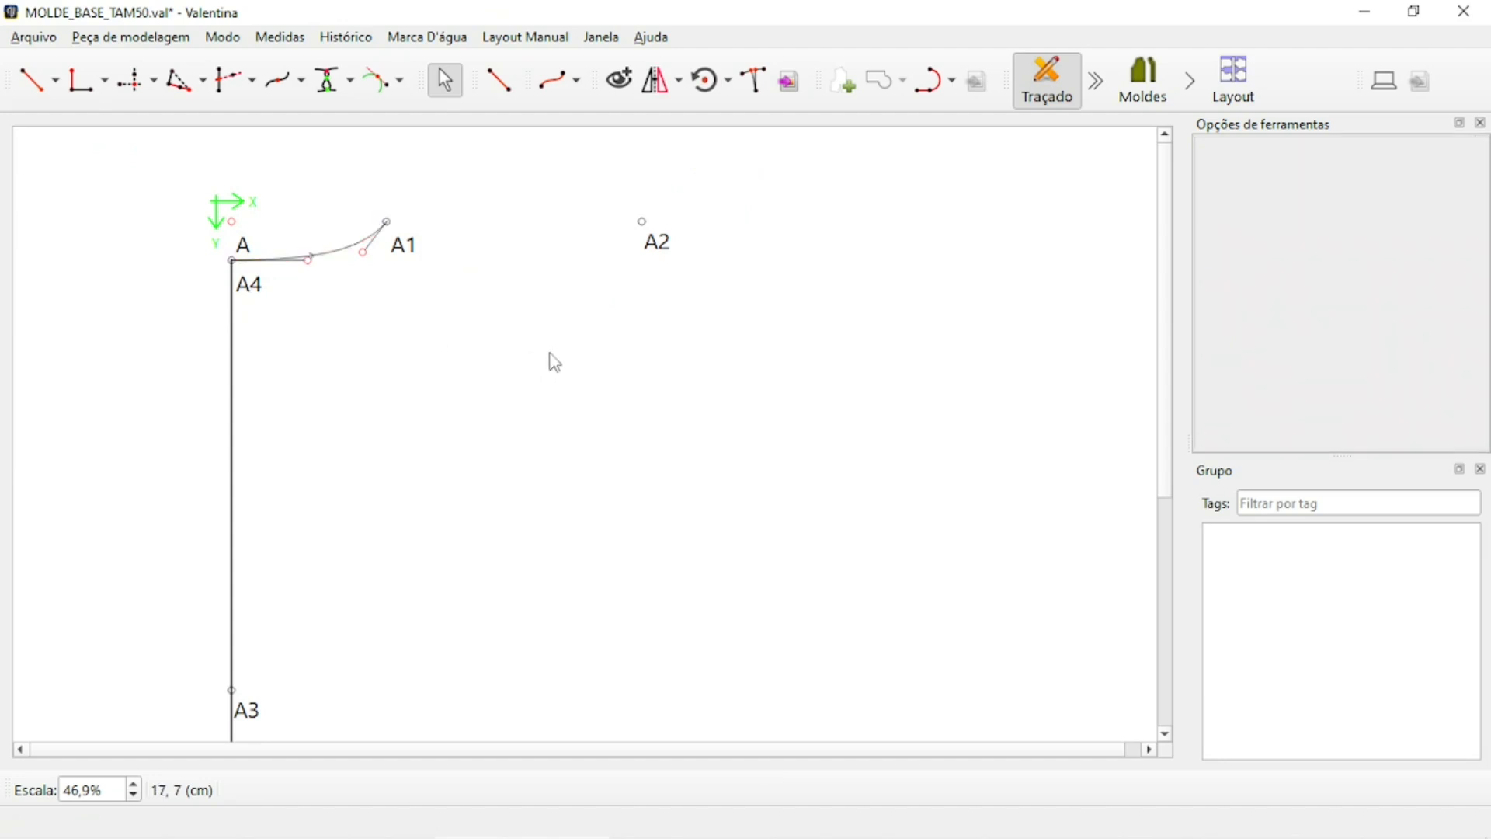
Add a point at distance and angle from point A2, 2 cm long at 270°, with the blank line type.
{"action": "left_click", "coordinate": [28, 87]}
{"action": "left_click", "coordinate": [55, 80]}
{"action": "left_click", "coordinate": [47, 109]}
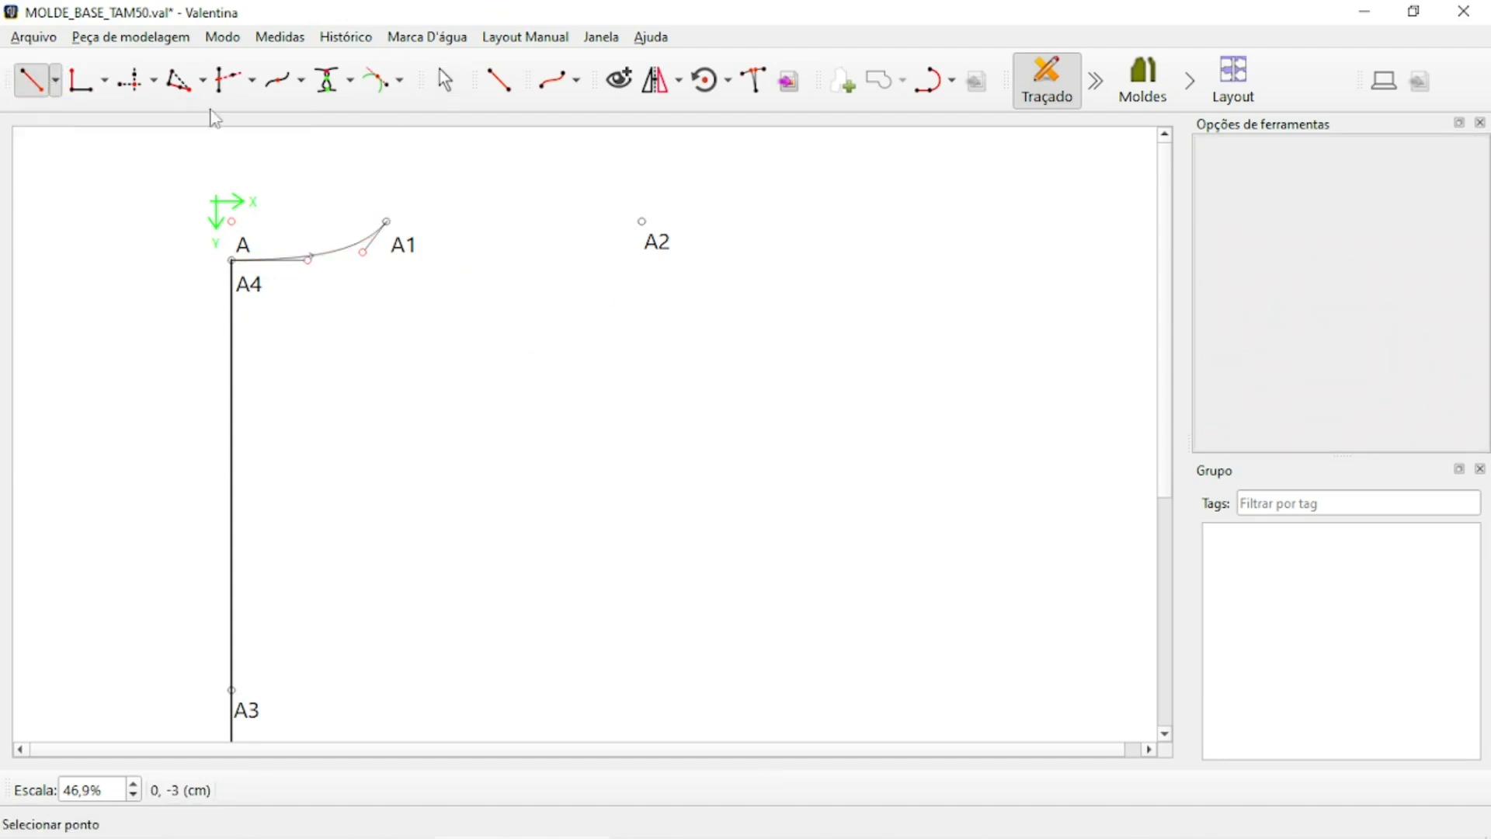
{"action": "left_click", "coordinate": [661, 235]}
{"action": "left_click", "coordinate": [658, 318], "text": "shift"}
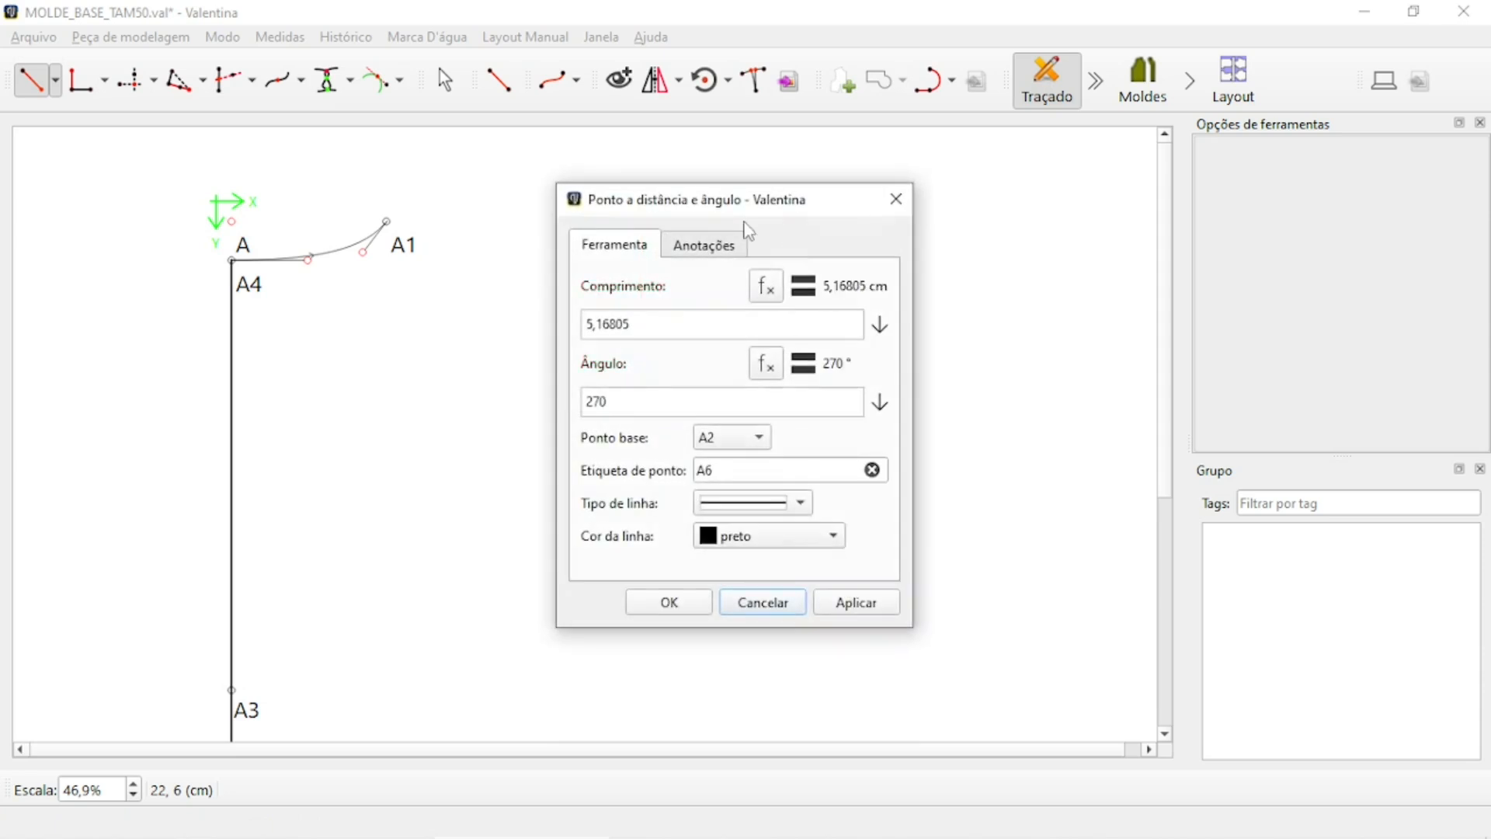
{"action": "left_click_drag", "start_coordinate": [756, 213], "coordinate": [995, 204]}
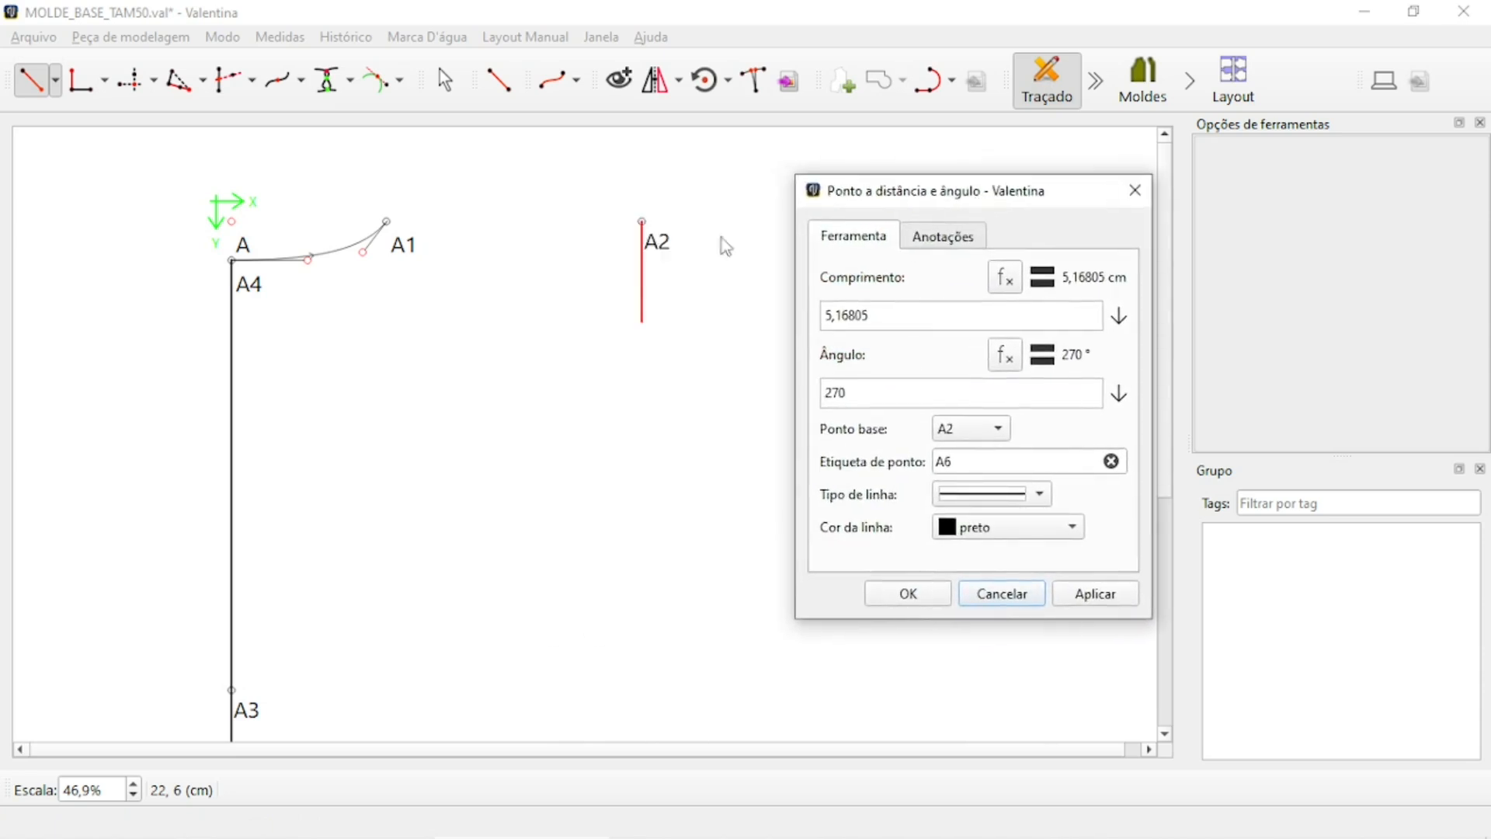
{"action": "double_click", "coordinate": [919, 313]}
{"action": "type", "text": "2"}
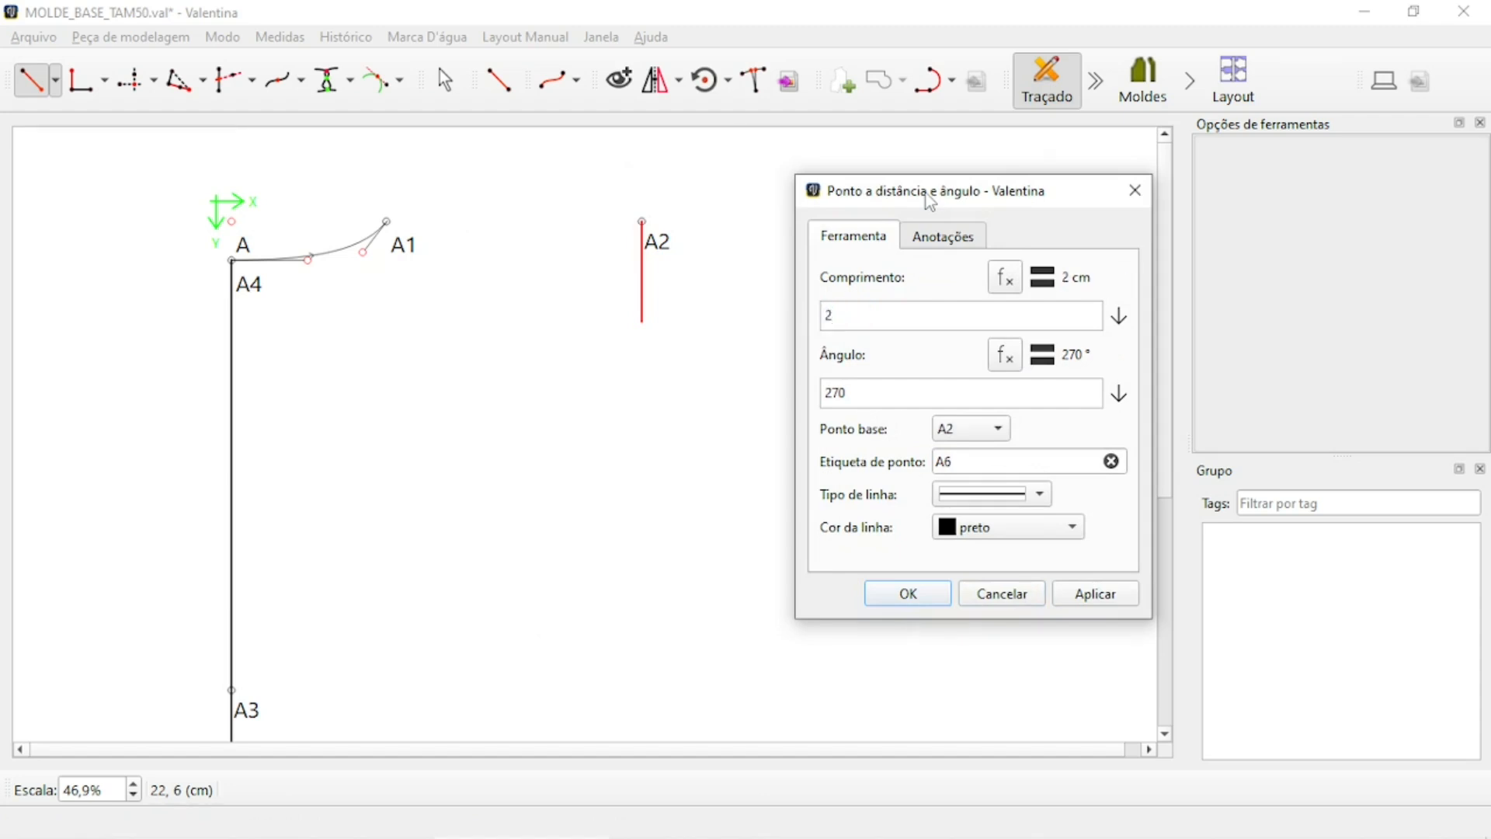
{"action": "left_click", "coordinate": [1039, 494]}
{"action": "left_click", "coordinate": [992, 522]}
{"action": "left_click", "coordinate": [1092, 593]}
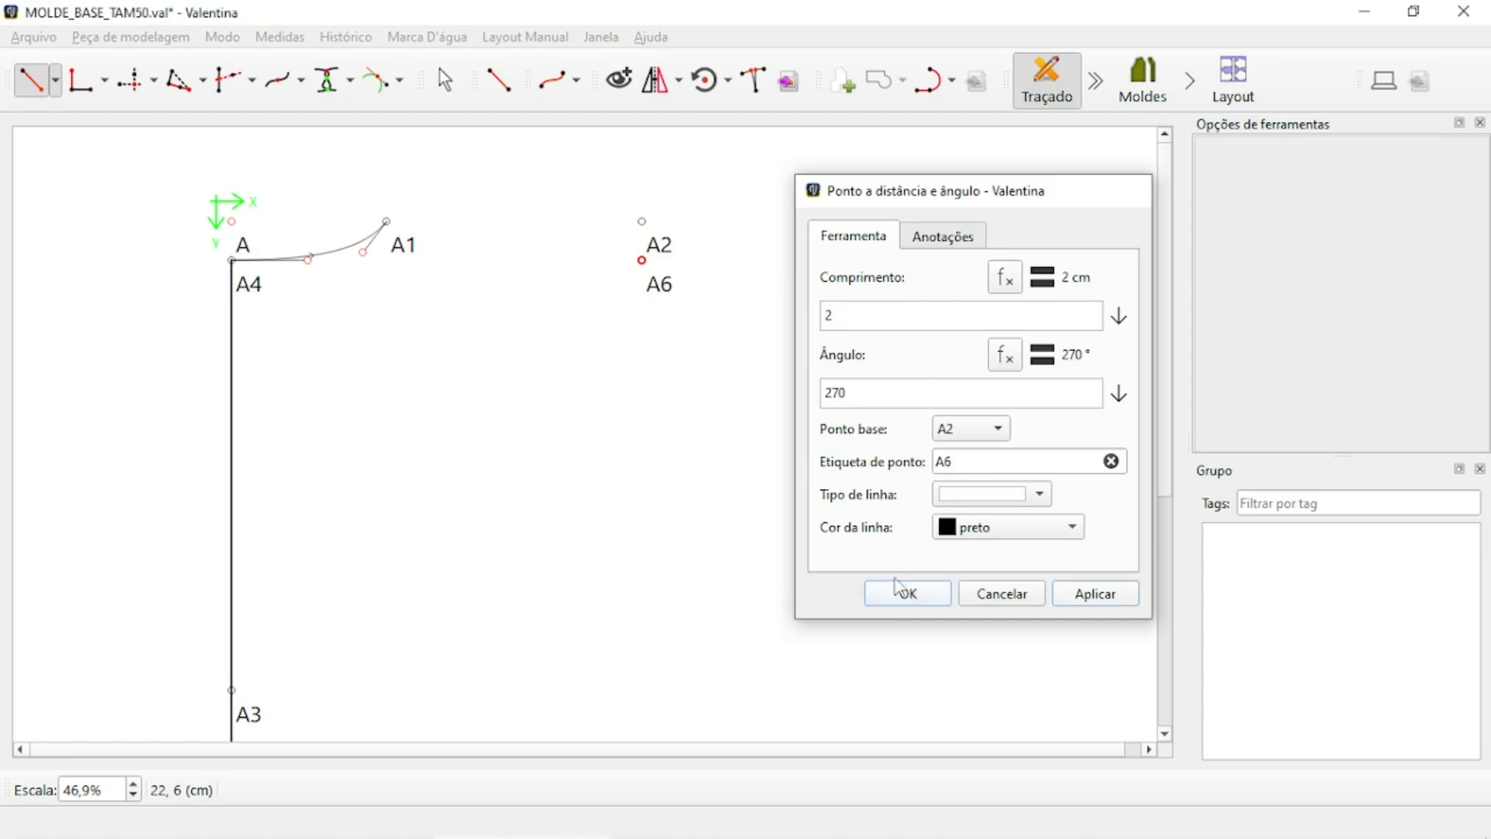
{"action": "left_click", "coordinate": [901, 592]}
Draw the sloping line from point A1 to point A6.
{"action": "left_click", "coordinate": [500, 92]}
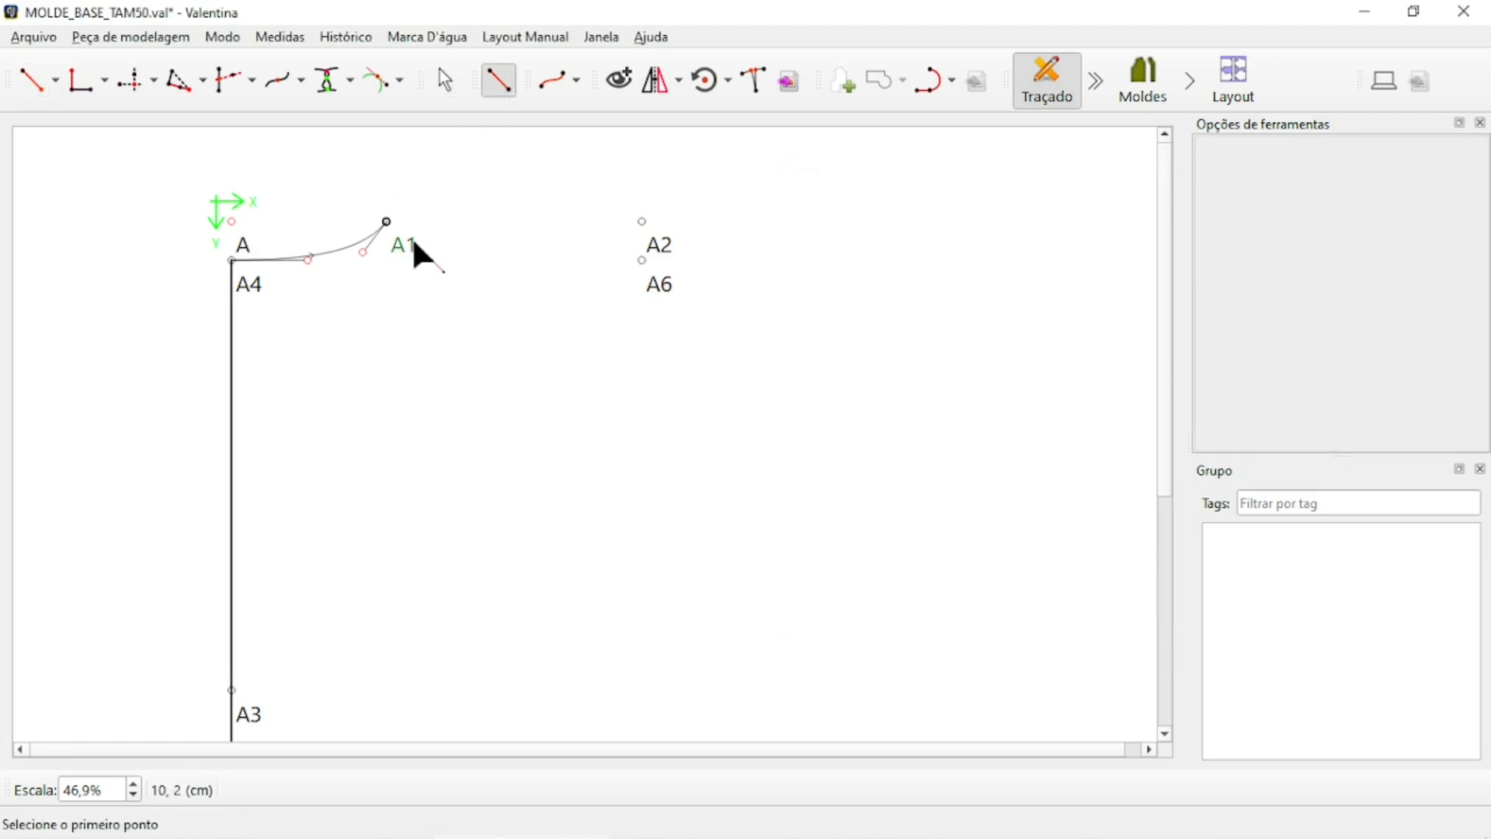
{"action": "left_click", "coordinate": [405, 246]}
{"action": "left_click", "coordinate": [659, 284]}
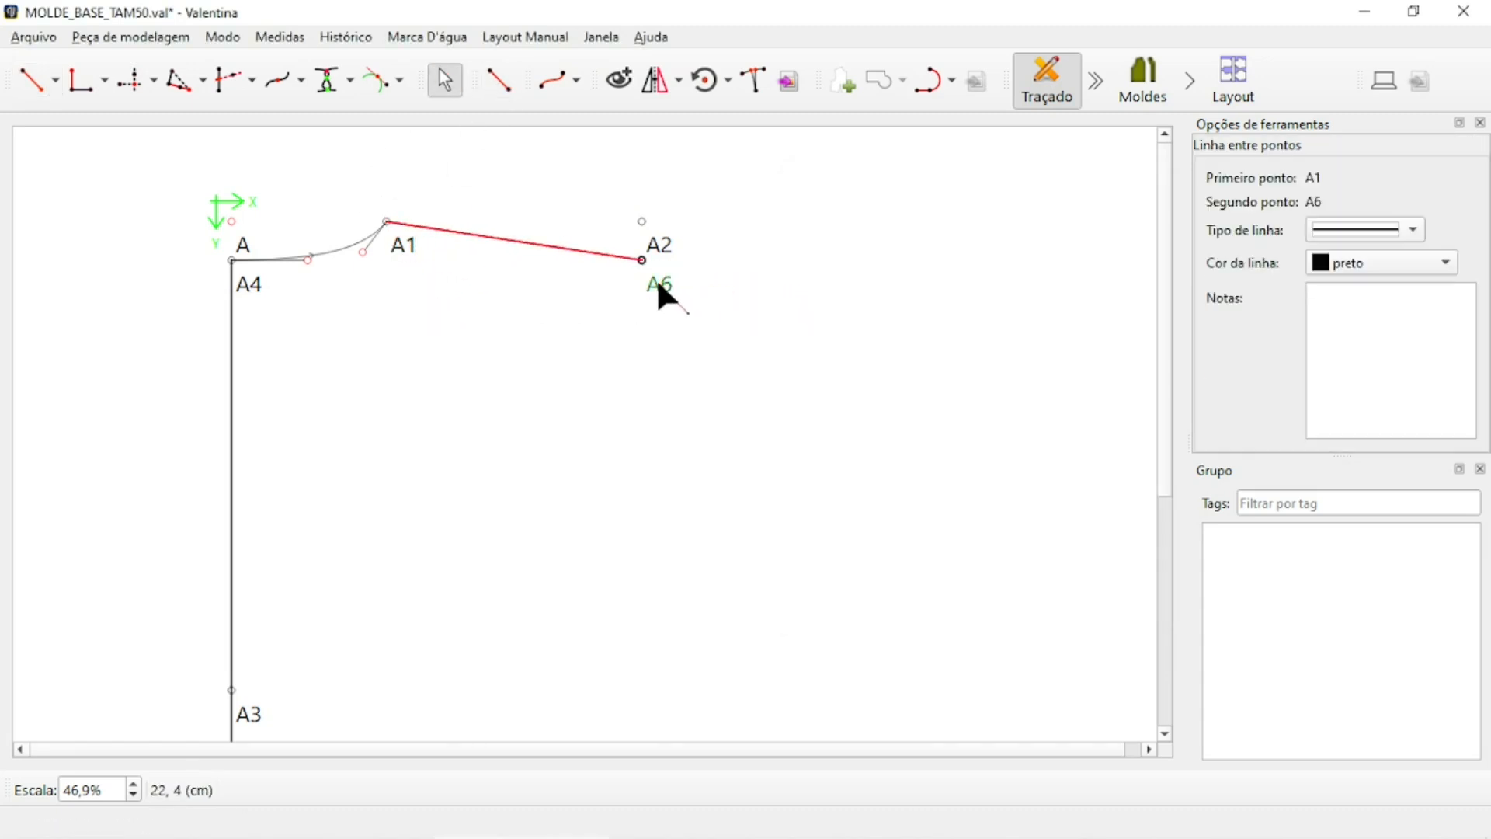
{"action": "key", "text": "Escape"}
Add a point at distance and angle from point A3, 27,3 cm long at 0°, with the blank line type.
{"action": "scroll", "coordinate": [660, 225], "scroll_direction": "down", "scroll_amount": 3}
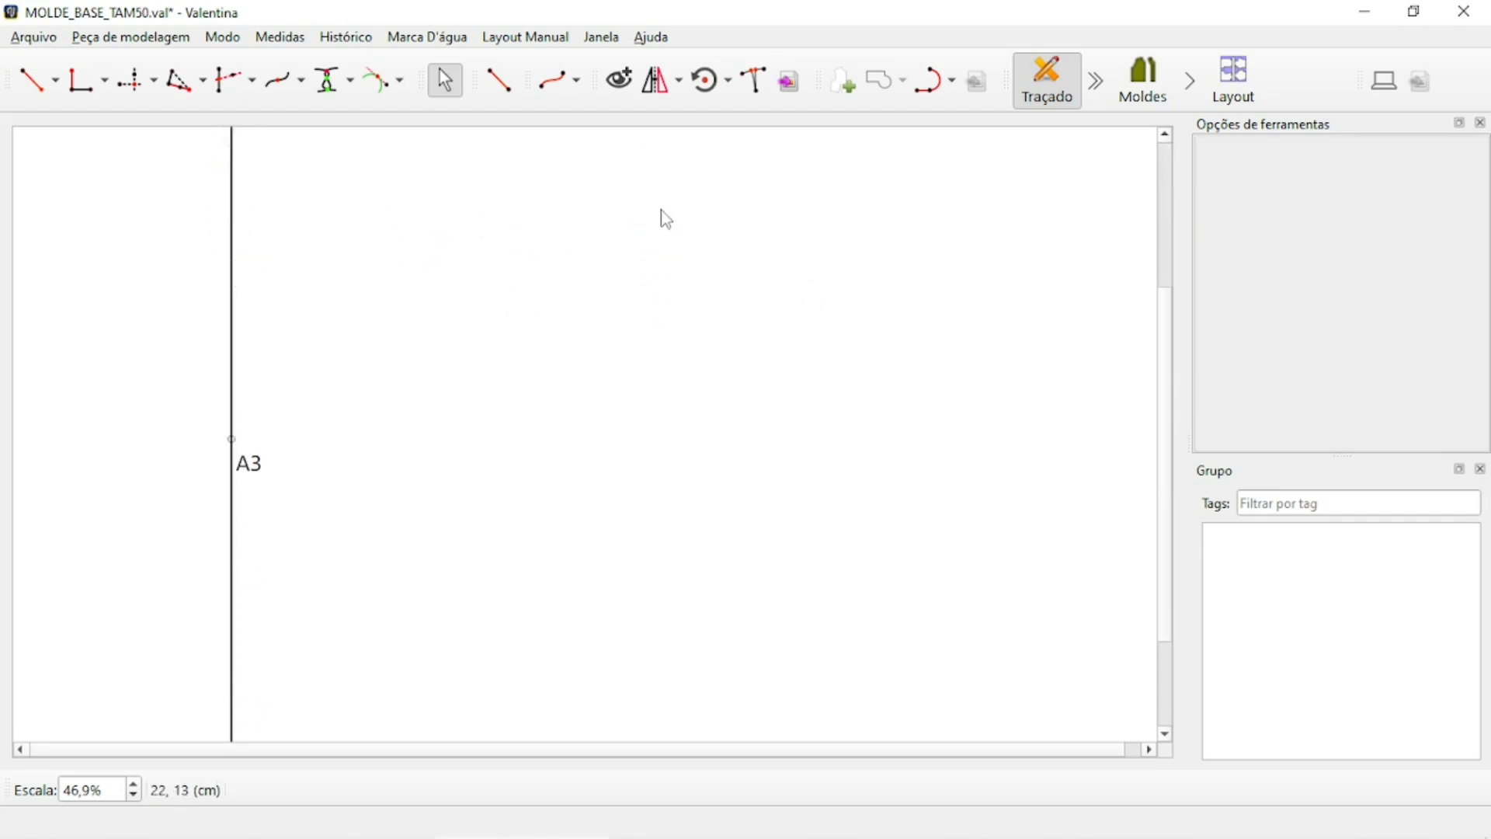
{"action": "scroll", "coordinate": [711, 311], "scroll_direction": "down", "scroll_amount": 3, "text": "ctrl"}
{"action": "scroll", "coordinate": [720, 245], "scroll_direction": "up", "scroll_amount": 1}
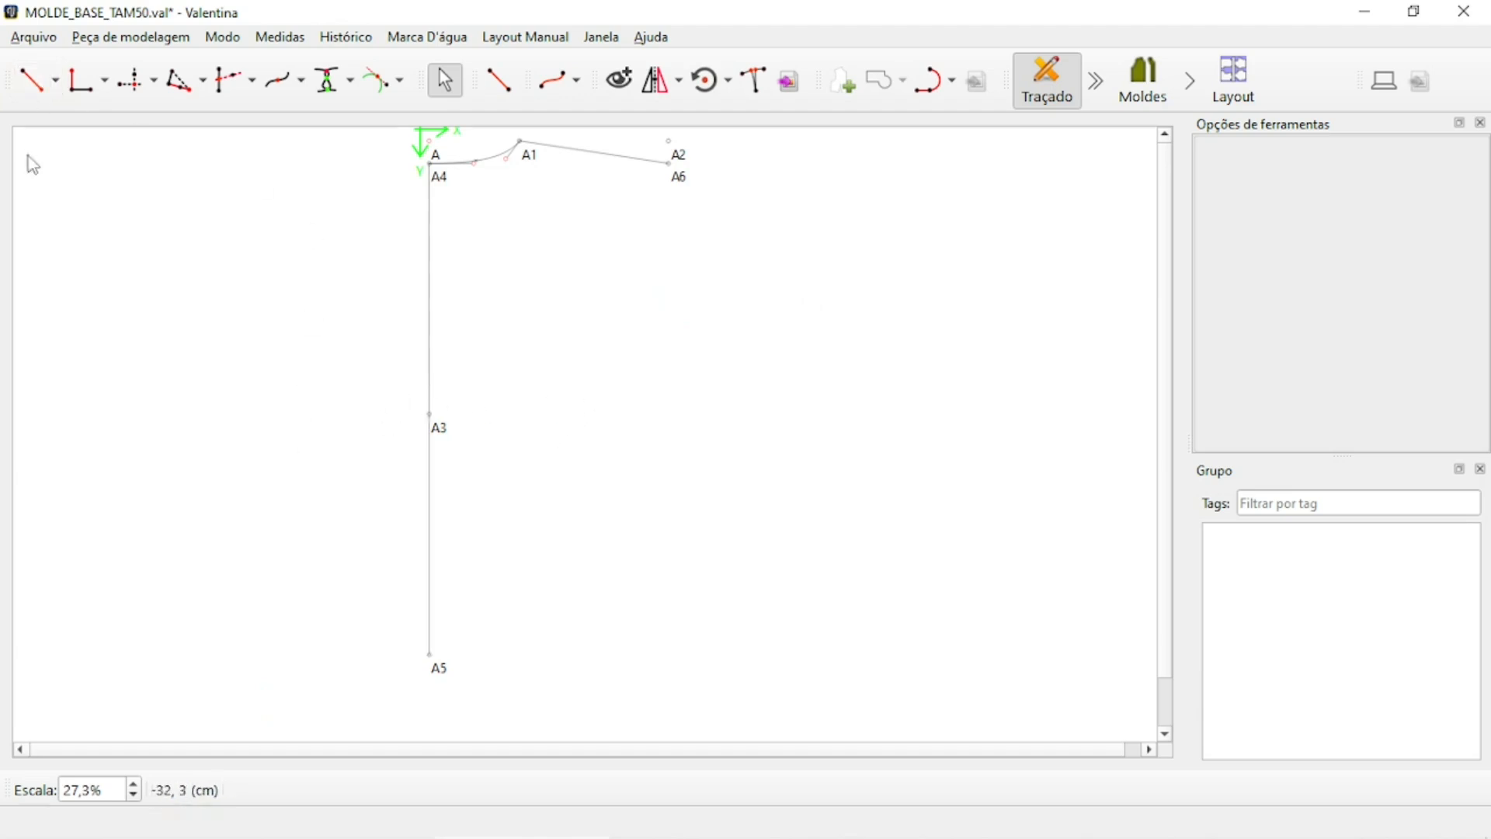
{"action": "left_click", "coordinate": [43, 89]}
{"action": "left_click", "coordinate": [440, 423]}
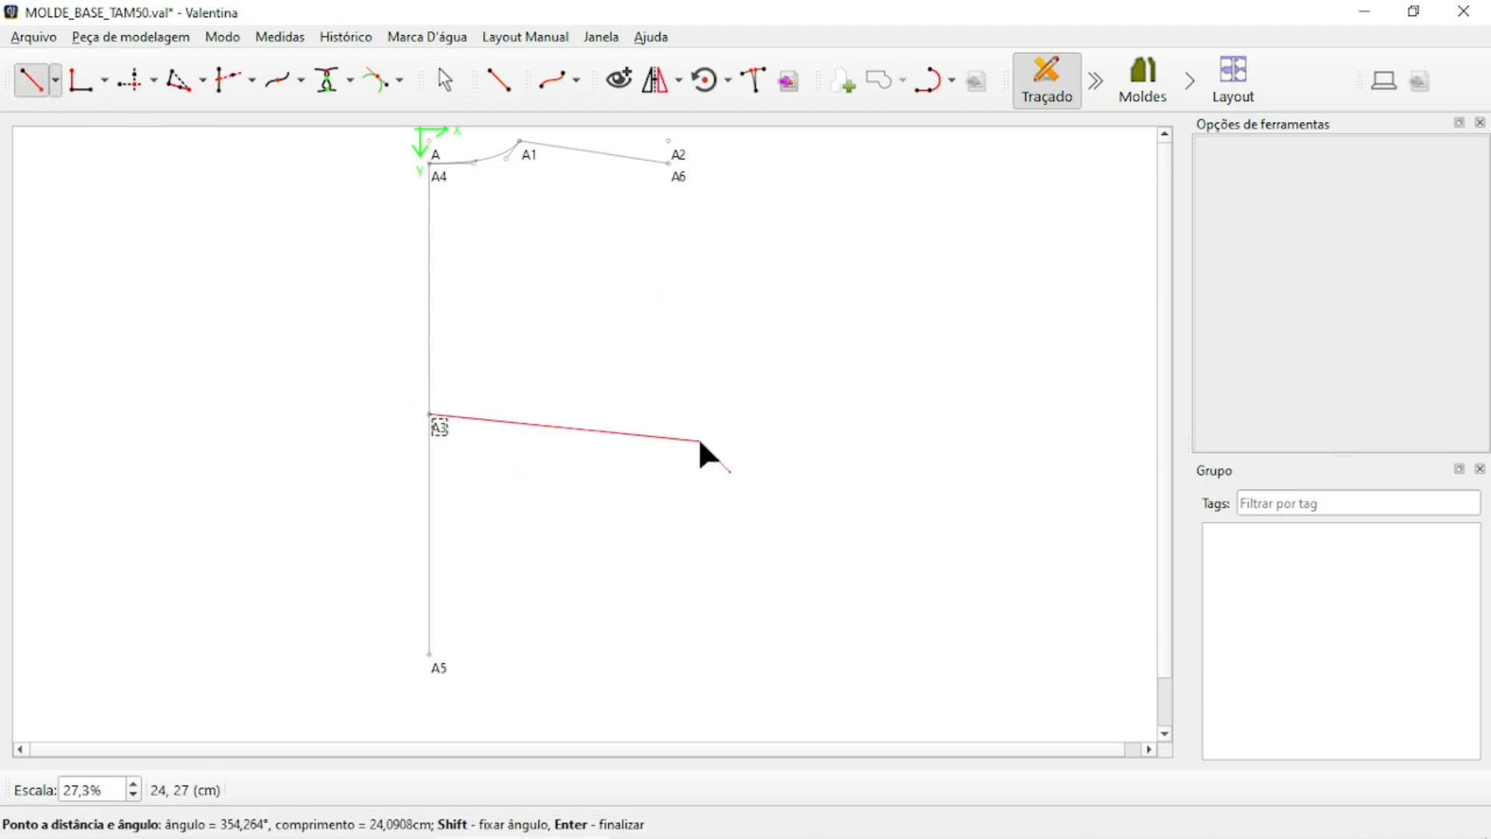
{"action": "left_click", "coordinate": [698, 425]}
{"action": "left_click_drag", "start_coordinate": [760, 204], "coordinate": [1178, 153]}
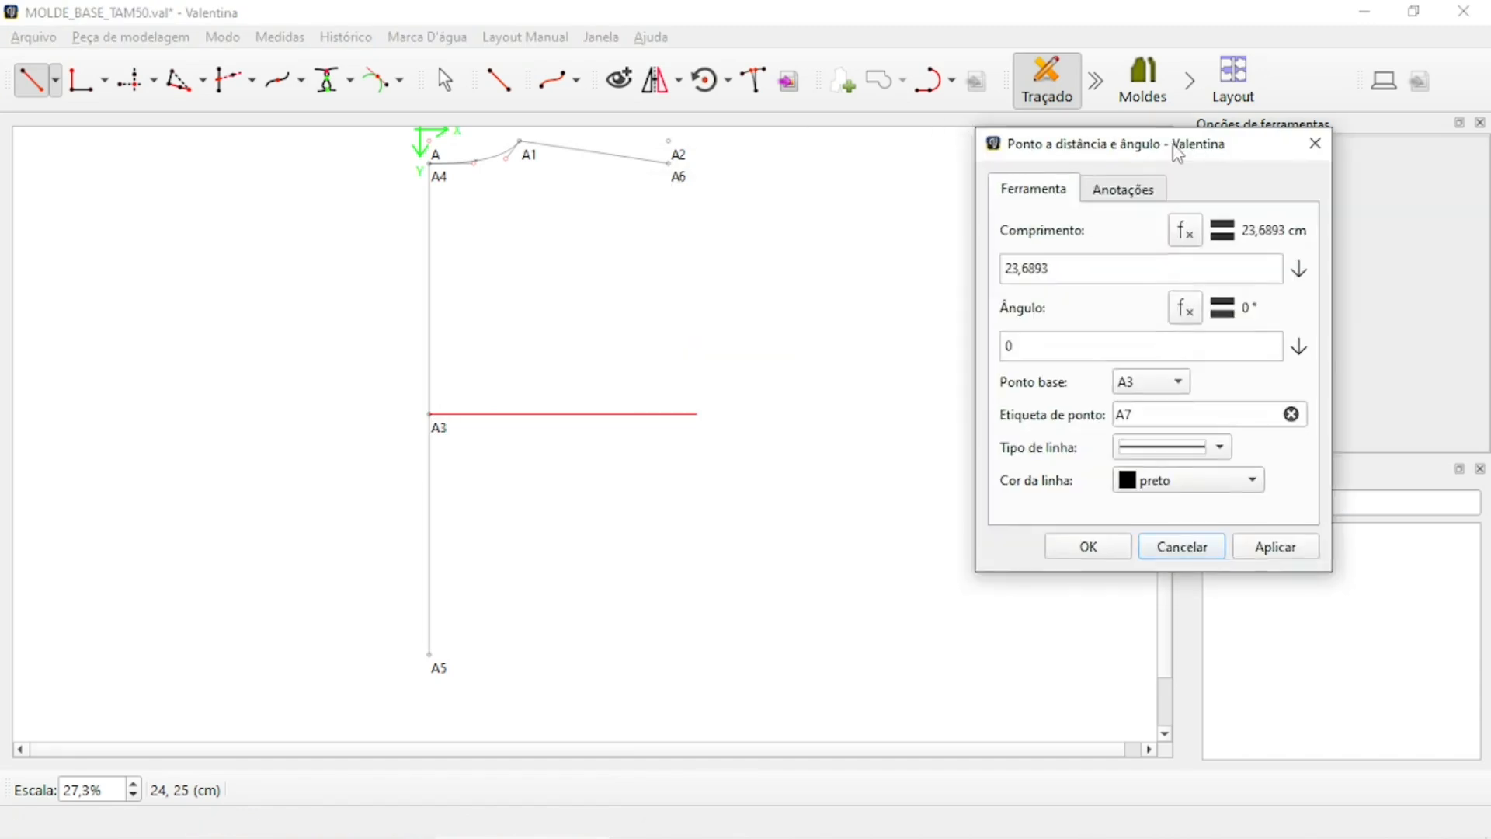
{"action": "left_click", "coordinate": [1177, 444]}
{"action": "left_click", "coordinate": [1179, 485]}
{"action": "double_click", "coordinate": [1089, 268]}
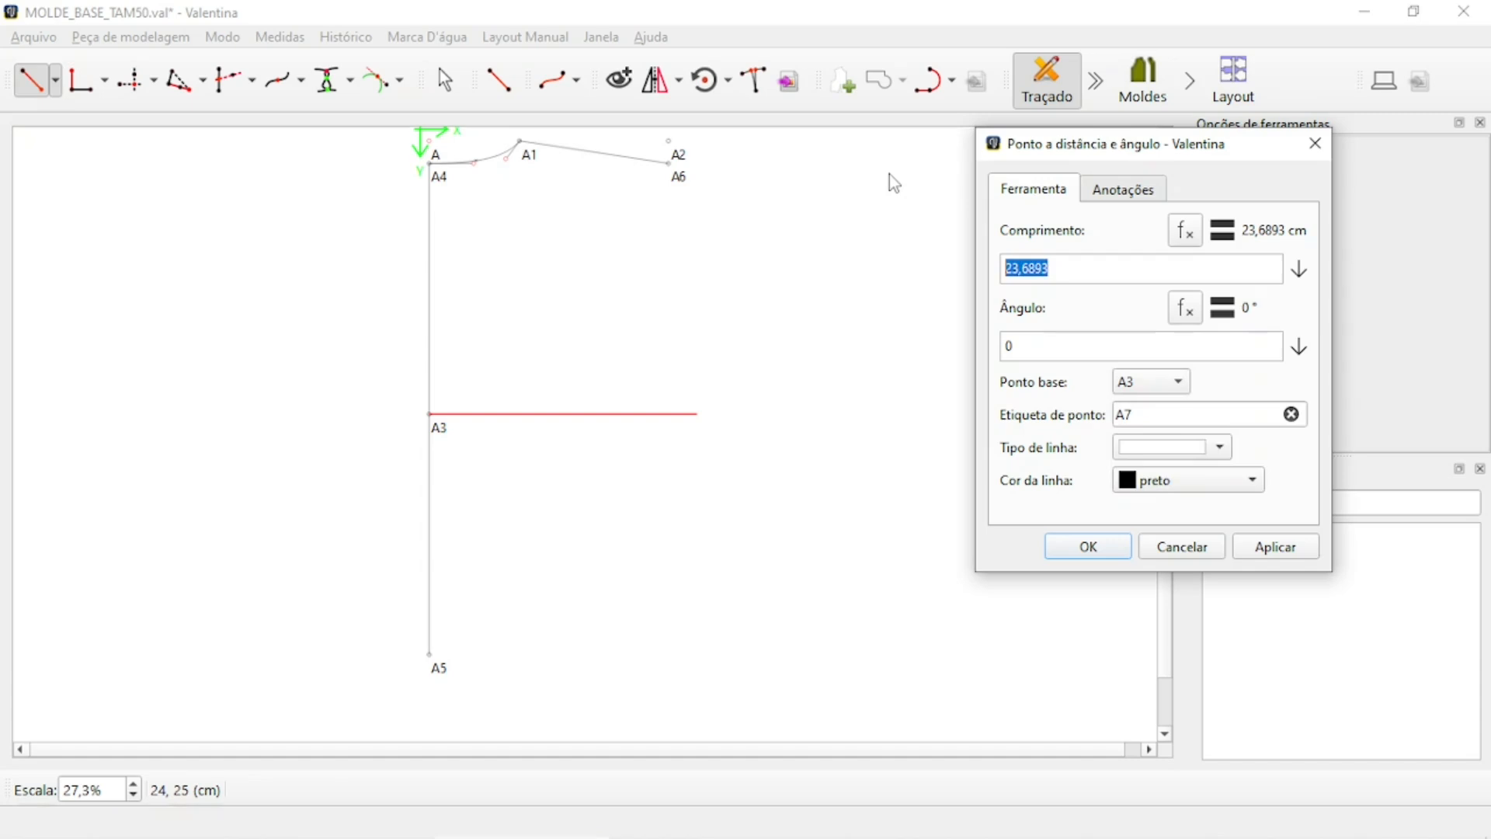
{"action": "type", "text": "27,3"}
{"action": "left_click", "coordinate": [1252, 549]}
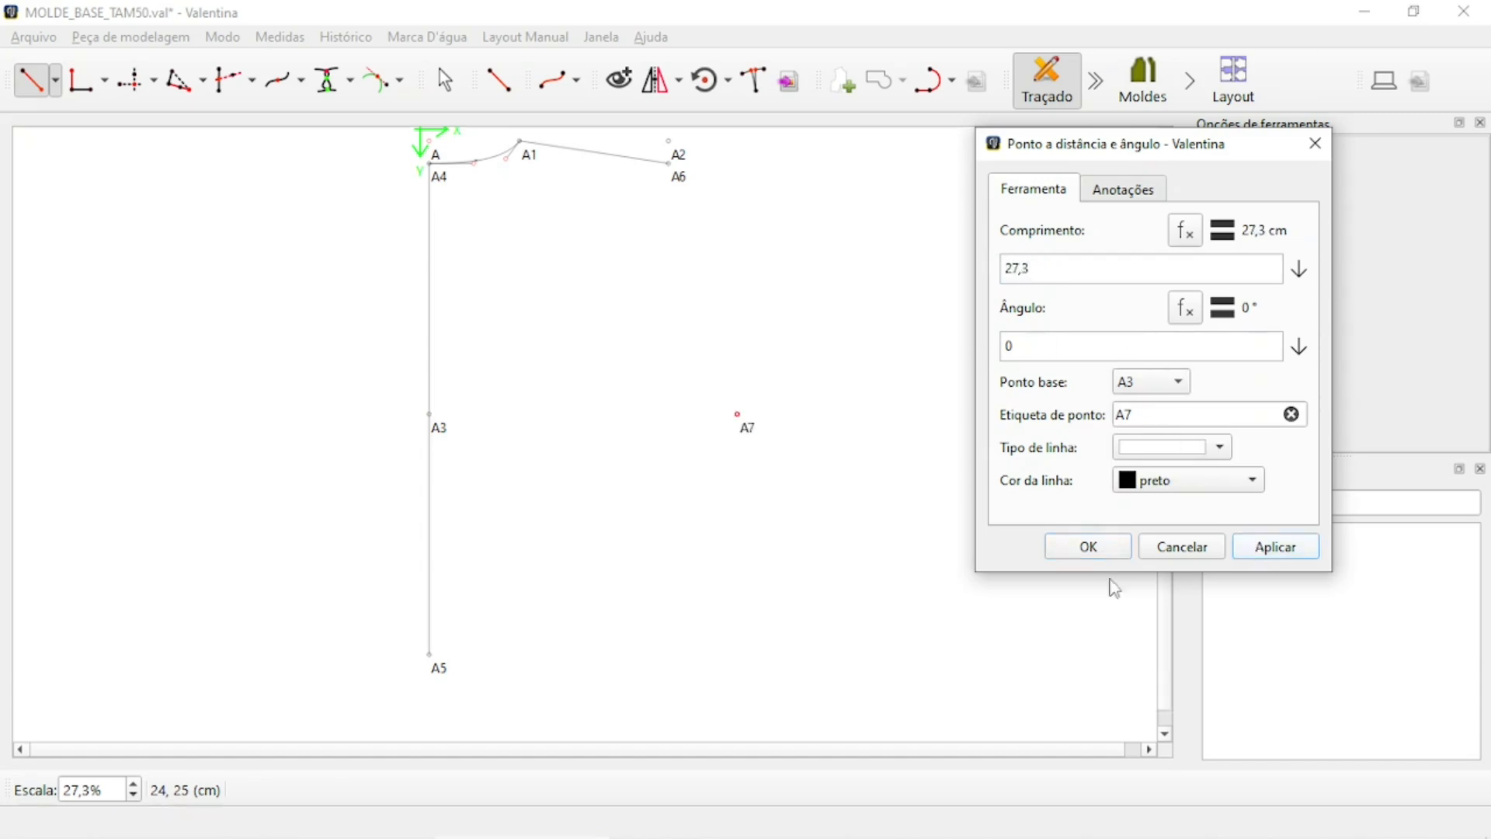
{"action": "left_click", "coordinate": [1089, 547]}
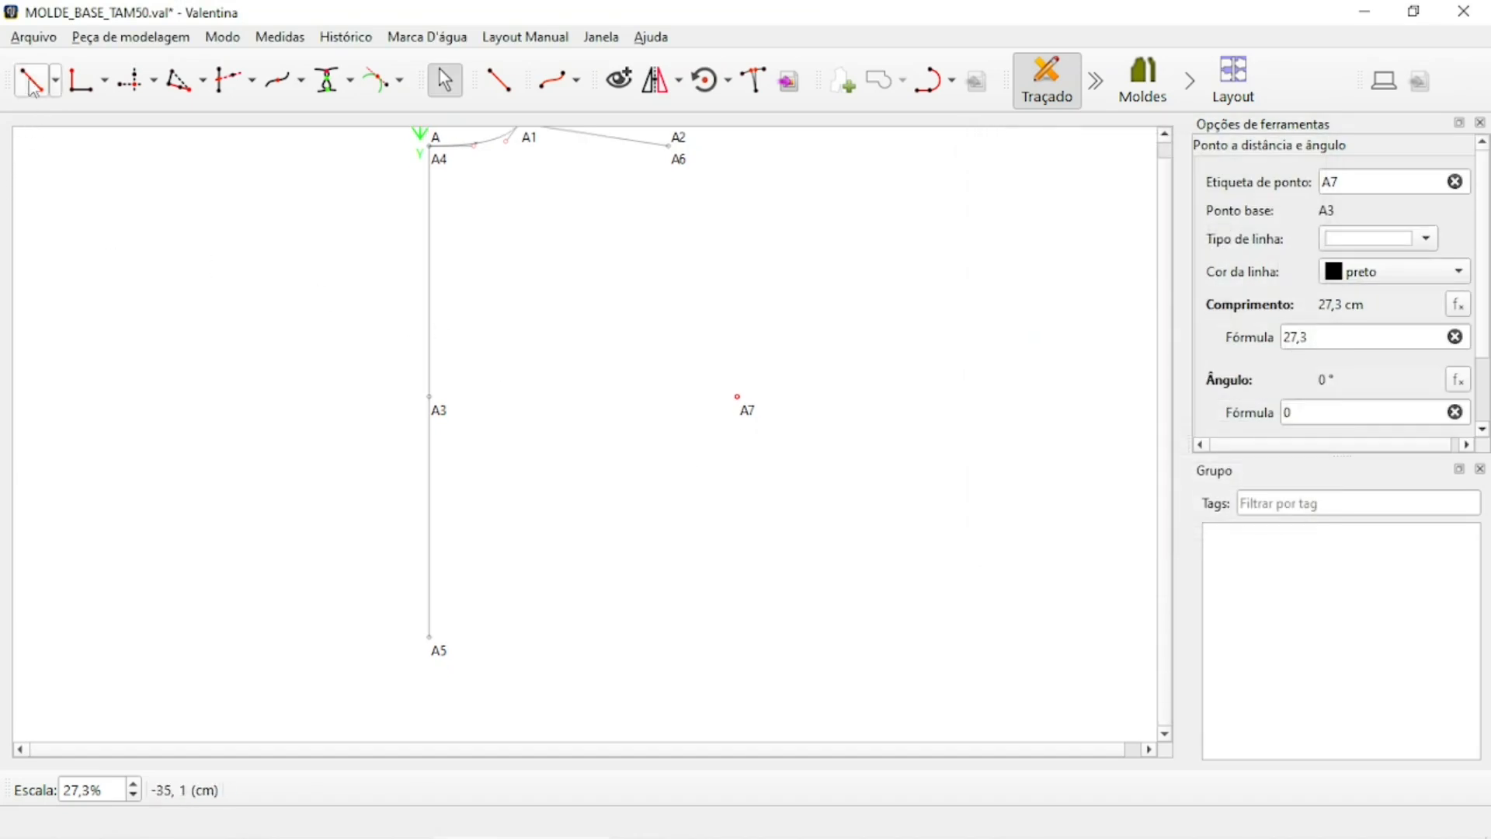
Add a point at distance and angle from point A5, 25,2 cm long at 0°, with the blank line type.
{"action": "left_click", "coordinate": [441, 648]}
{"action": "left_click", "coordinate": [747, 637]}
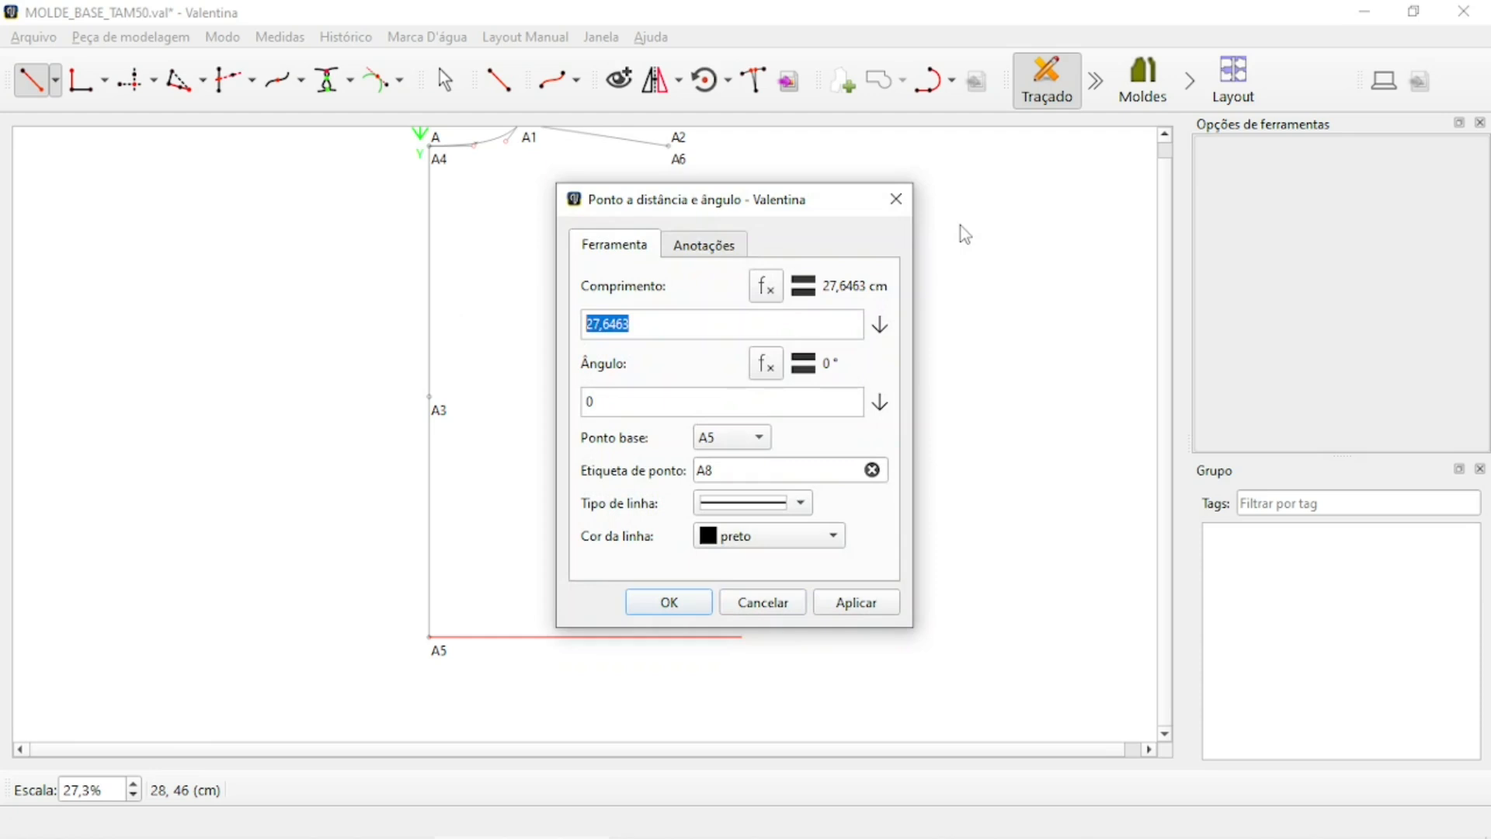
{"action": "type", "text": "25,2"}
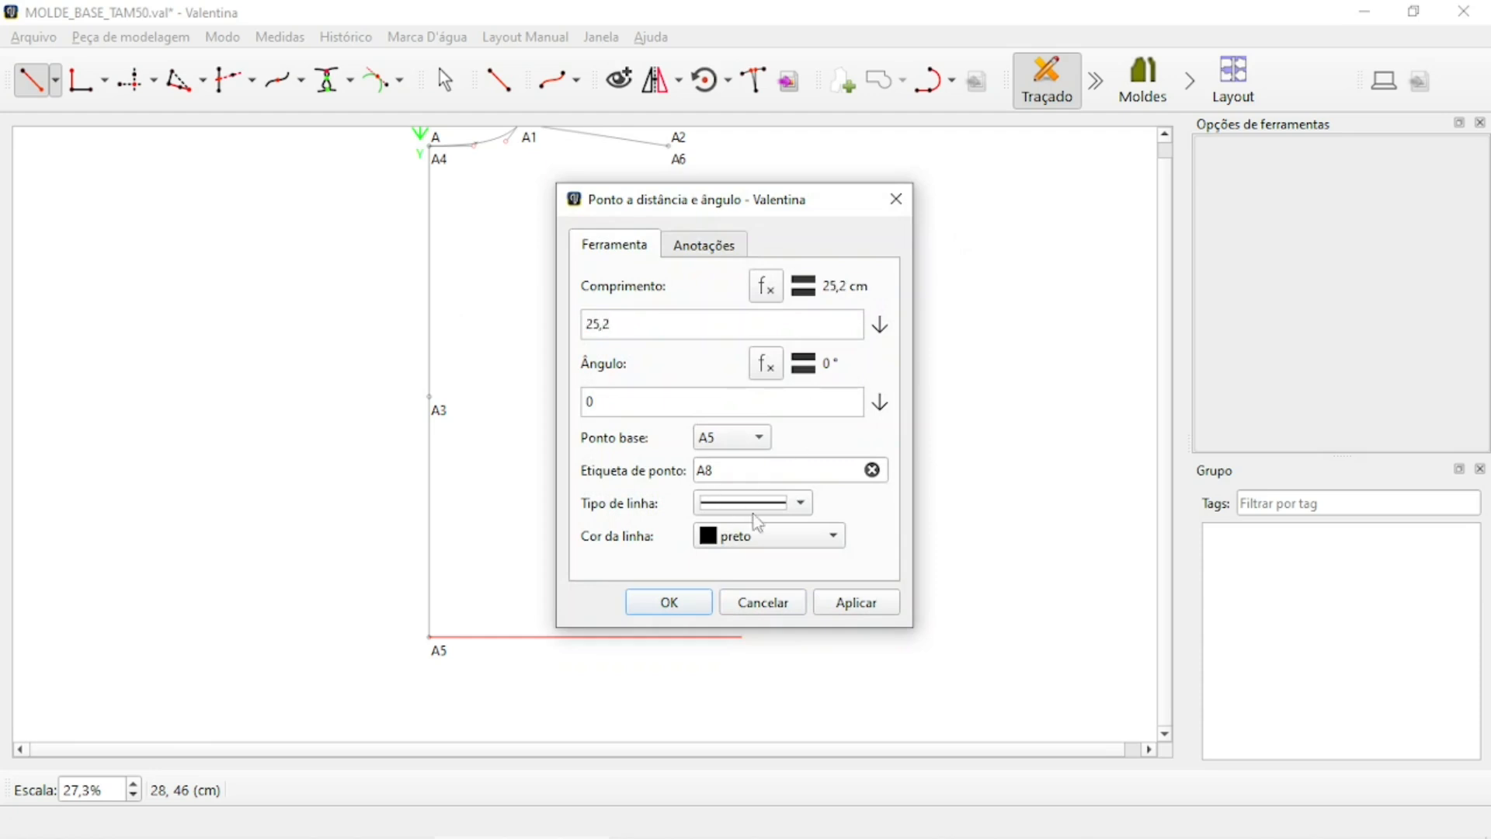
{"action": "left_click", "coordinate": [753, 511]}
{"action": "left_click", "coordinate": [802, 506]}
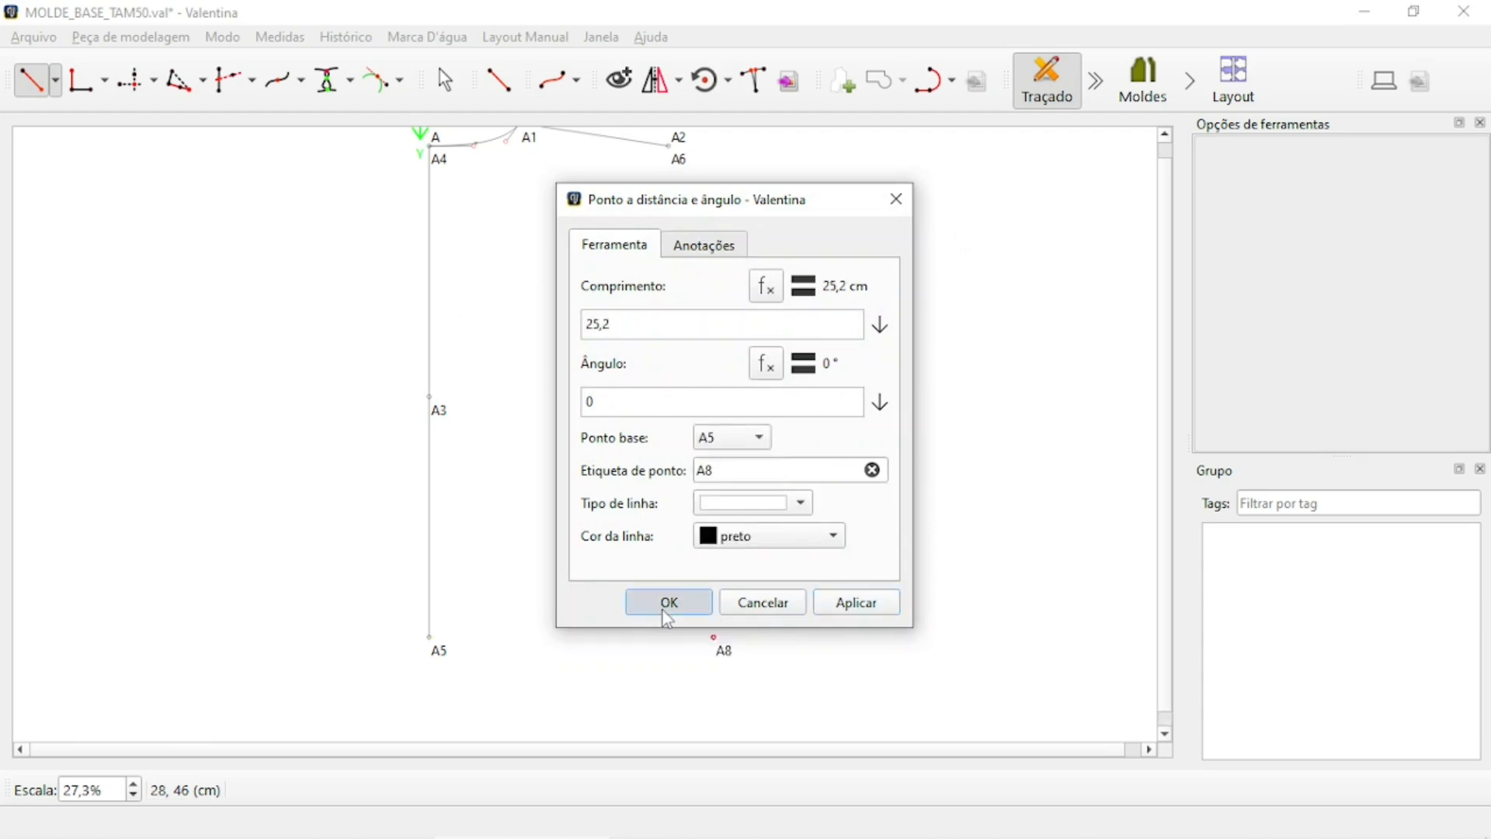
{"action": "left_click", "coordinate": [667, 603]}
Add another point from A5 along the hem, 12,5 cm long at 0°, with a solid black line.
{"action": "left_click", "coordinate": [35, 87]}
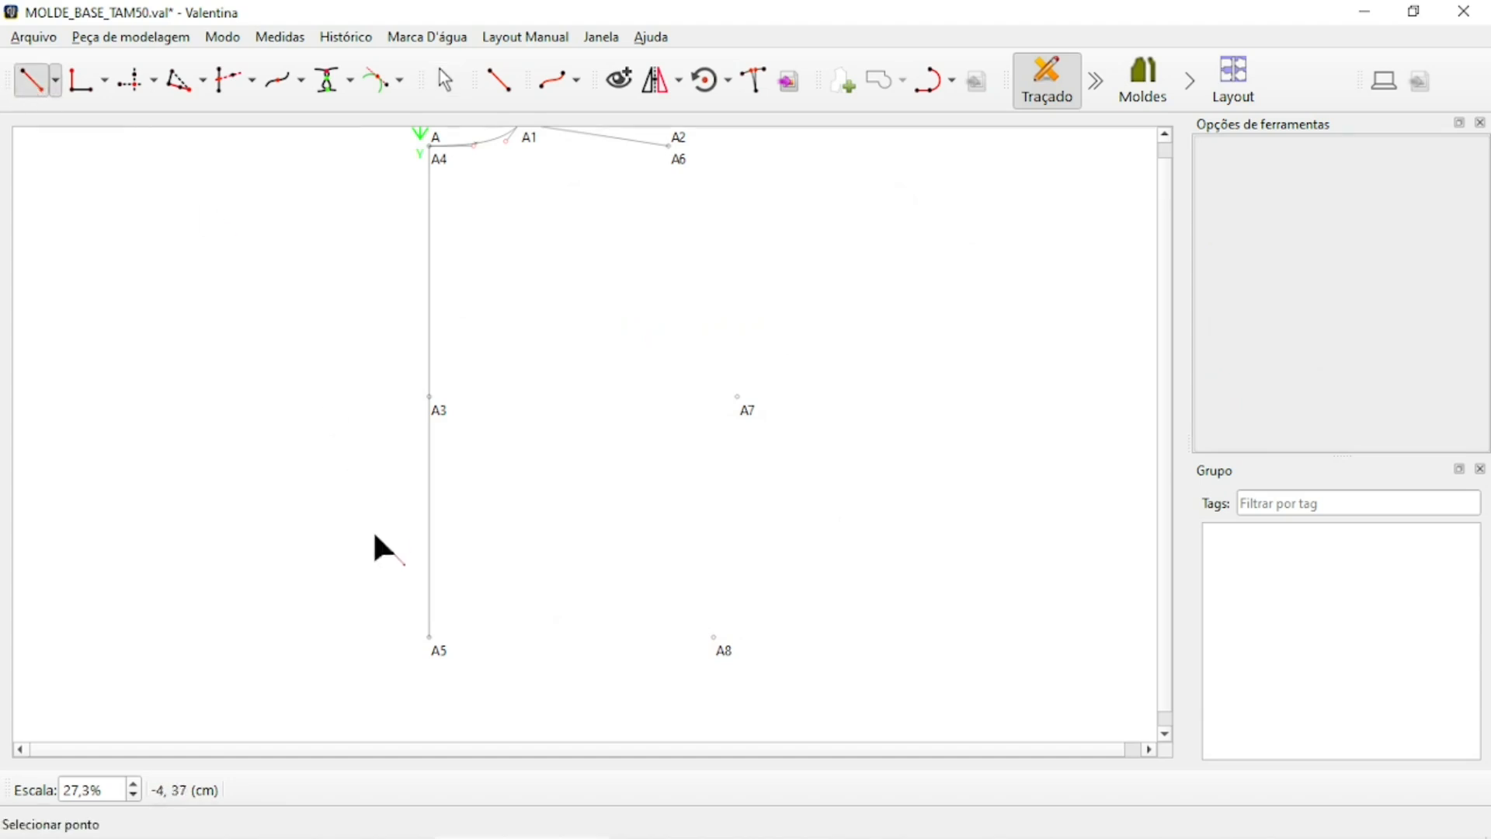
{"action": "left_click", "coordinate": [55, 80]}
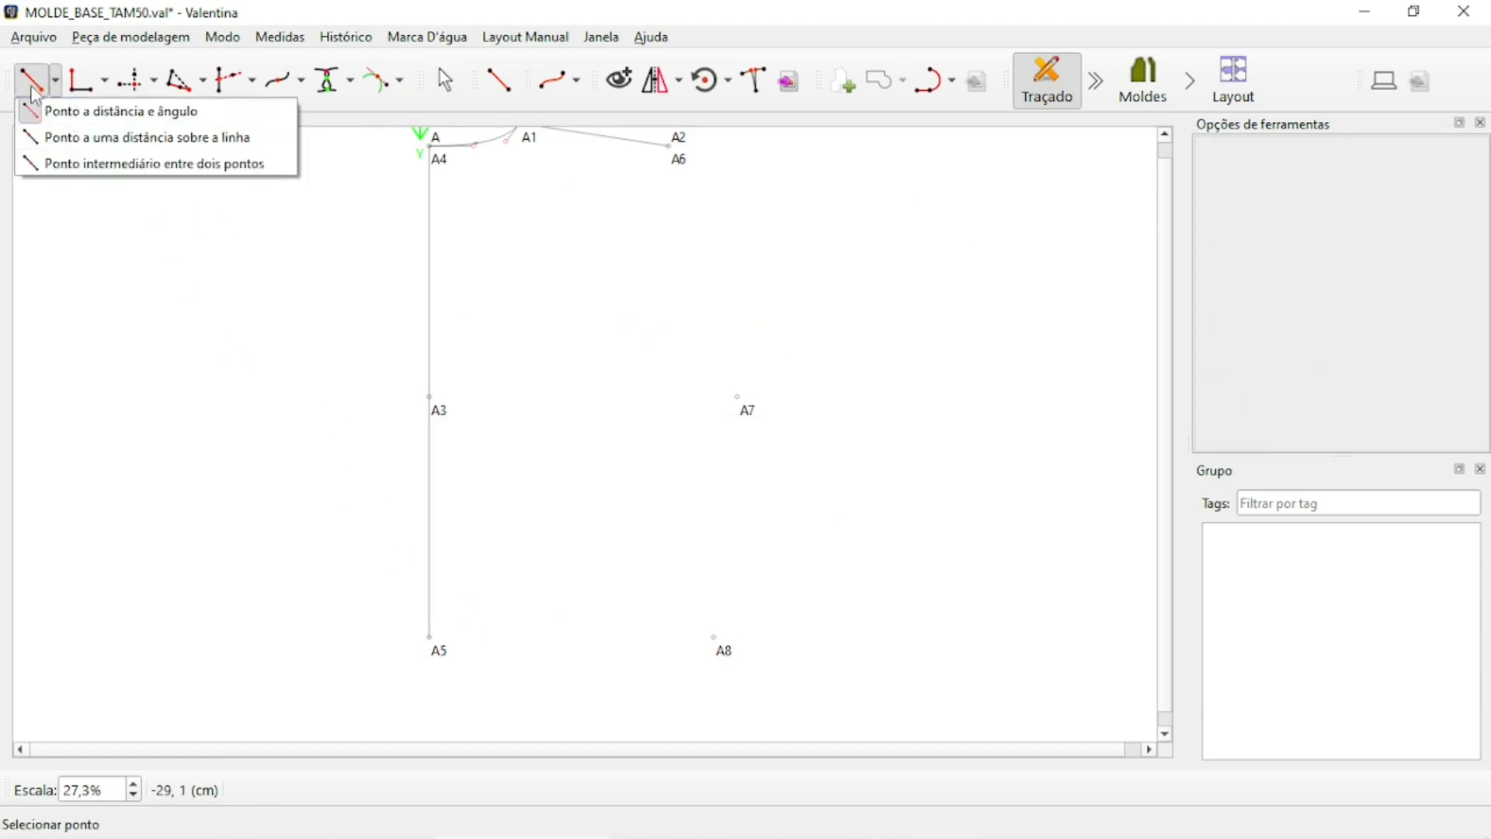
{"action": "left_click", "coordinate": [38, 109]}
{"action": "left_click", "coordinate": [435, 652]}
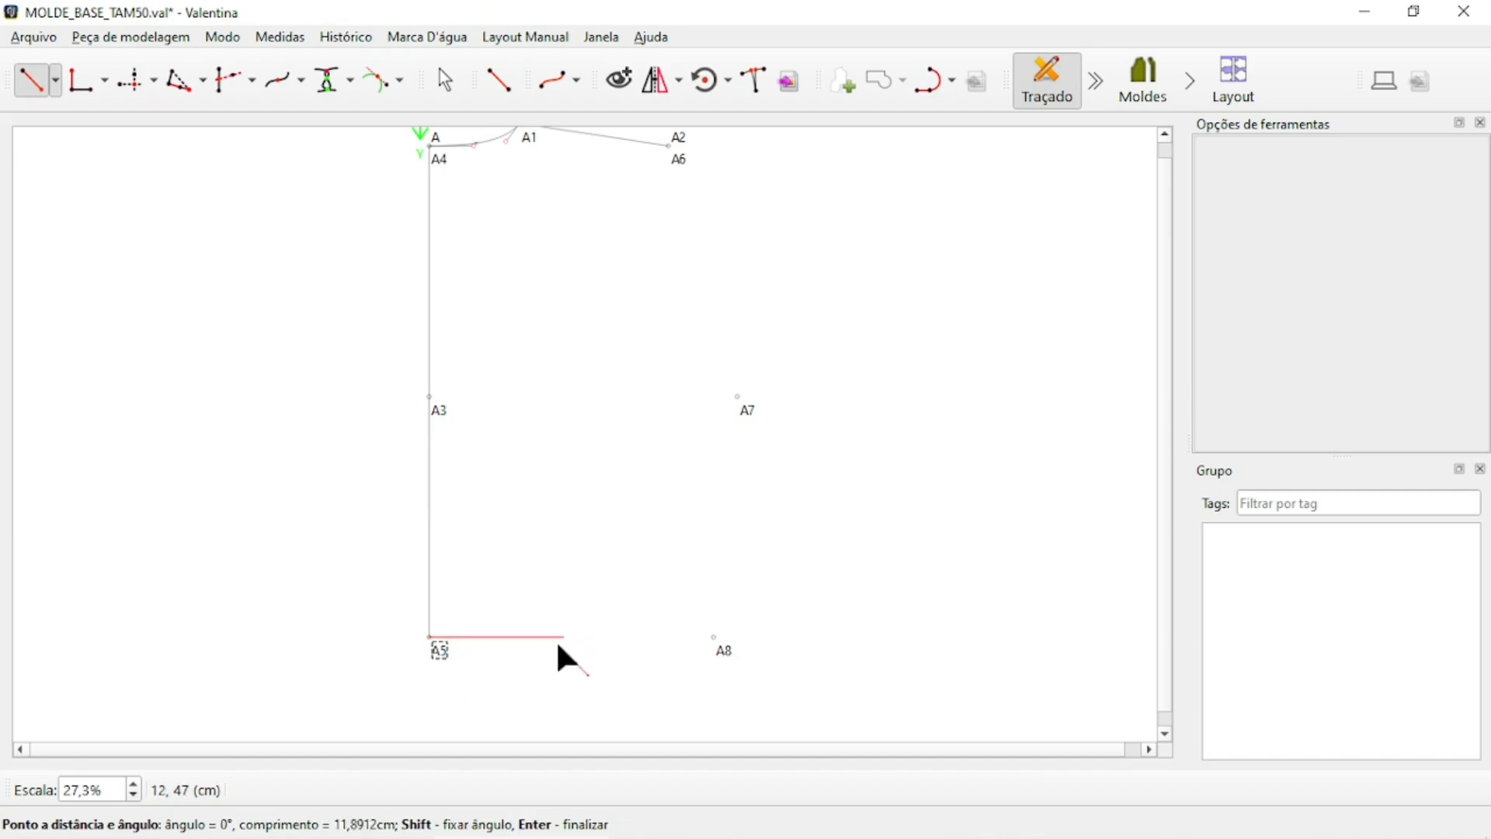
{"action": "left_click", "coordinate": [532, 640]}
{"action": "left_click_drag", "start_coordinate": [750, 211], "coordinate": [1072, 156]}
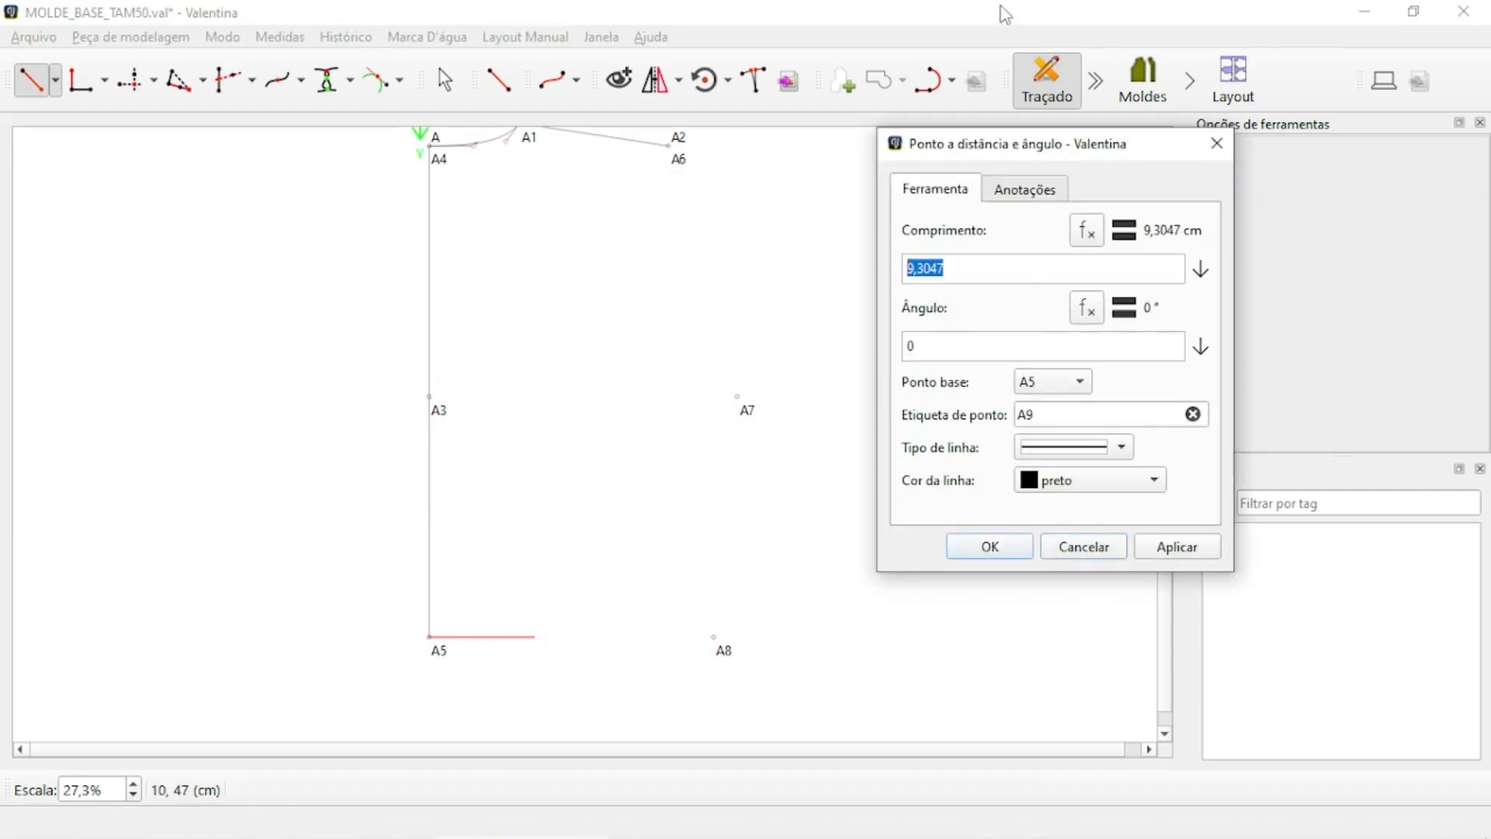
{"action": "type", "text": "12,5"}
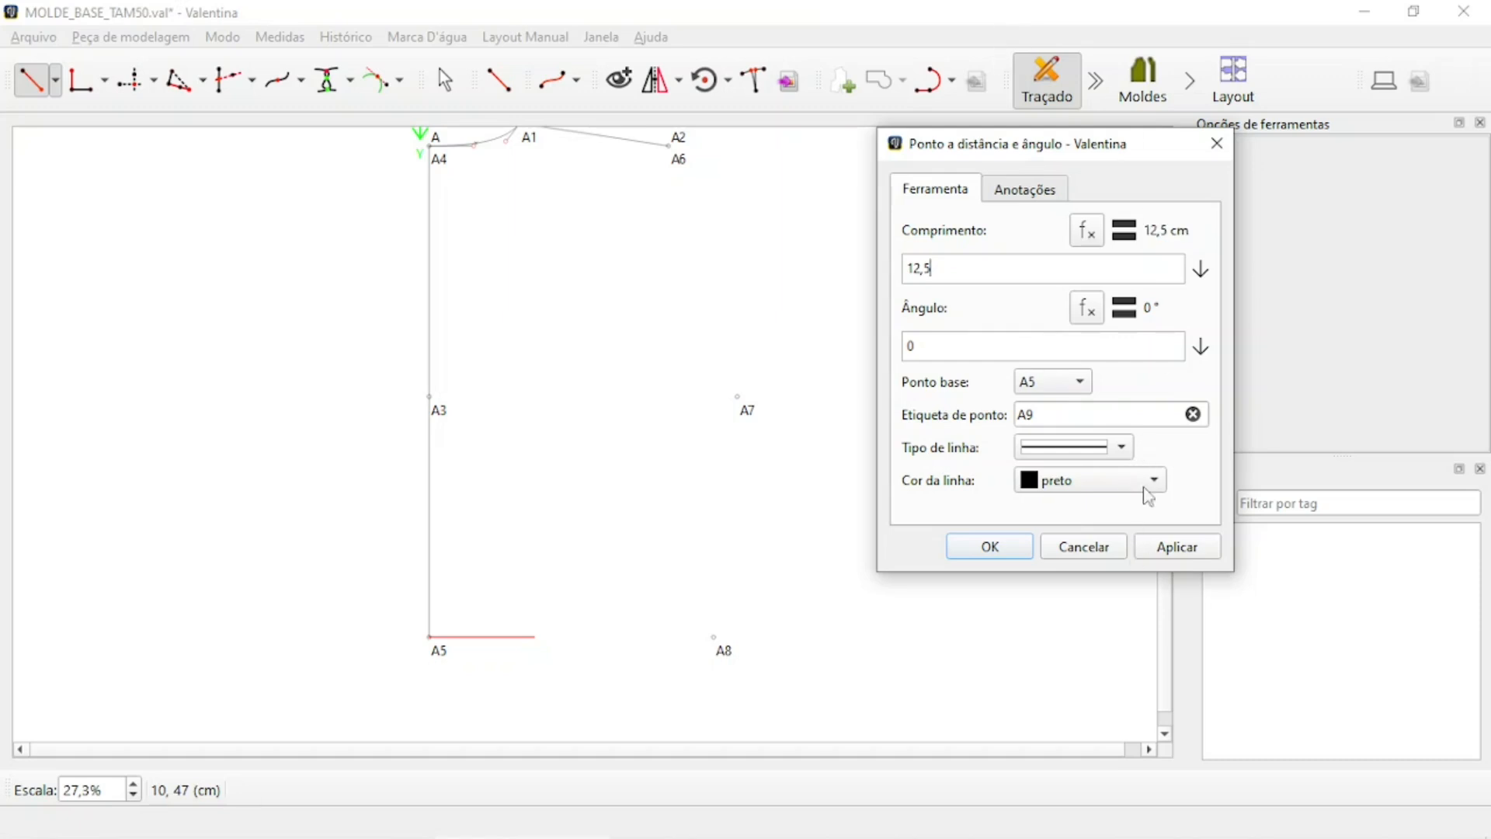
{"action": "left_click", "coordinate": [1122, 448]}
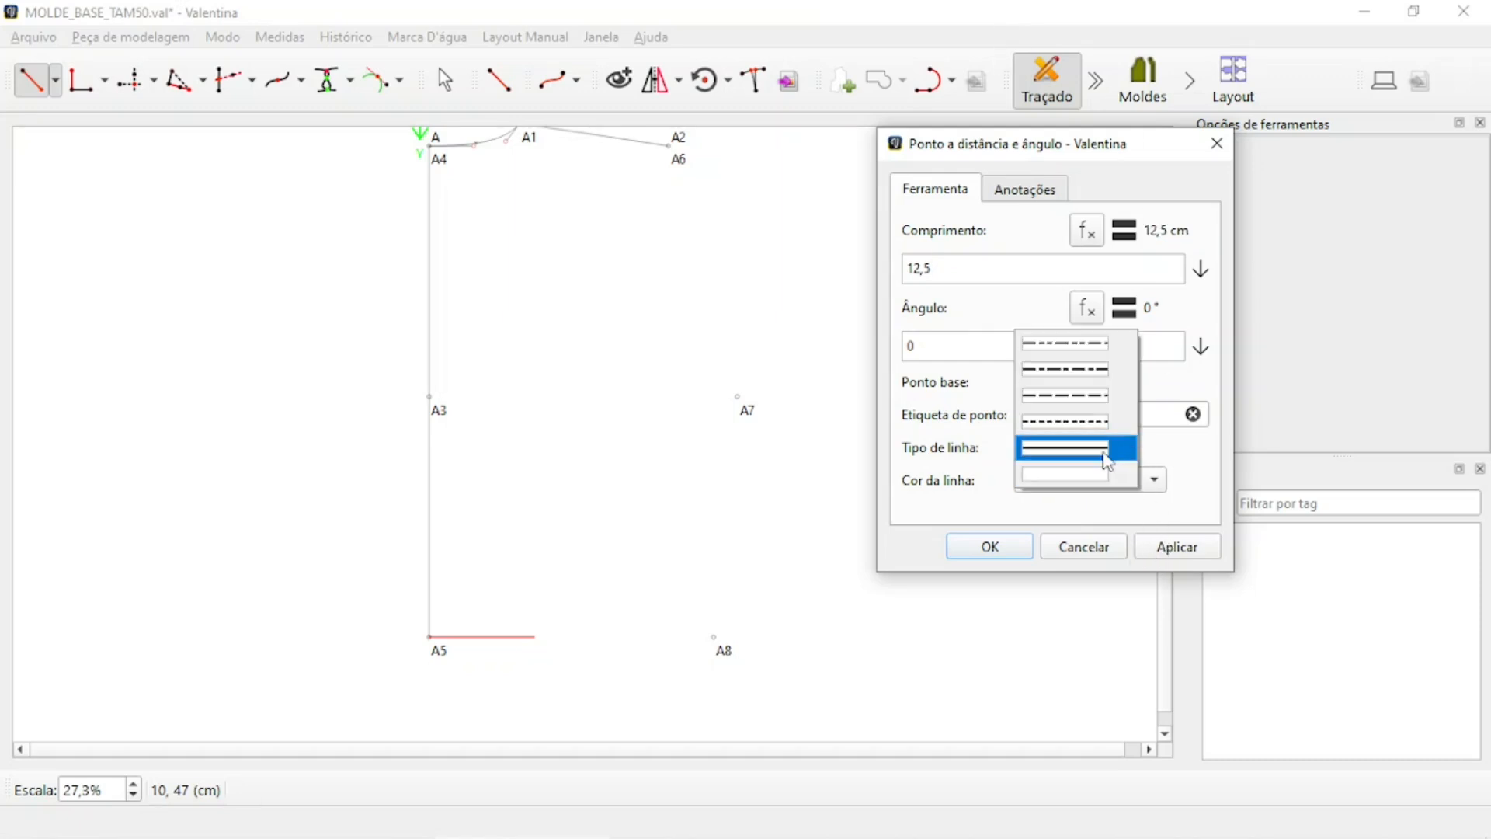
{"action": "left_click", "coordinate": [1108, 459]}
{"action": "left_click", "coordinate": [1163, 553]}
{"action": "left_click", "coordinate": [989, 543]}
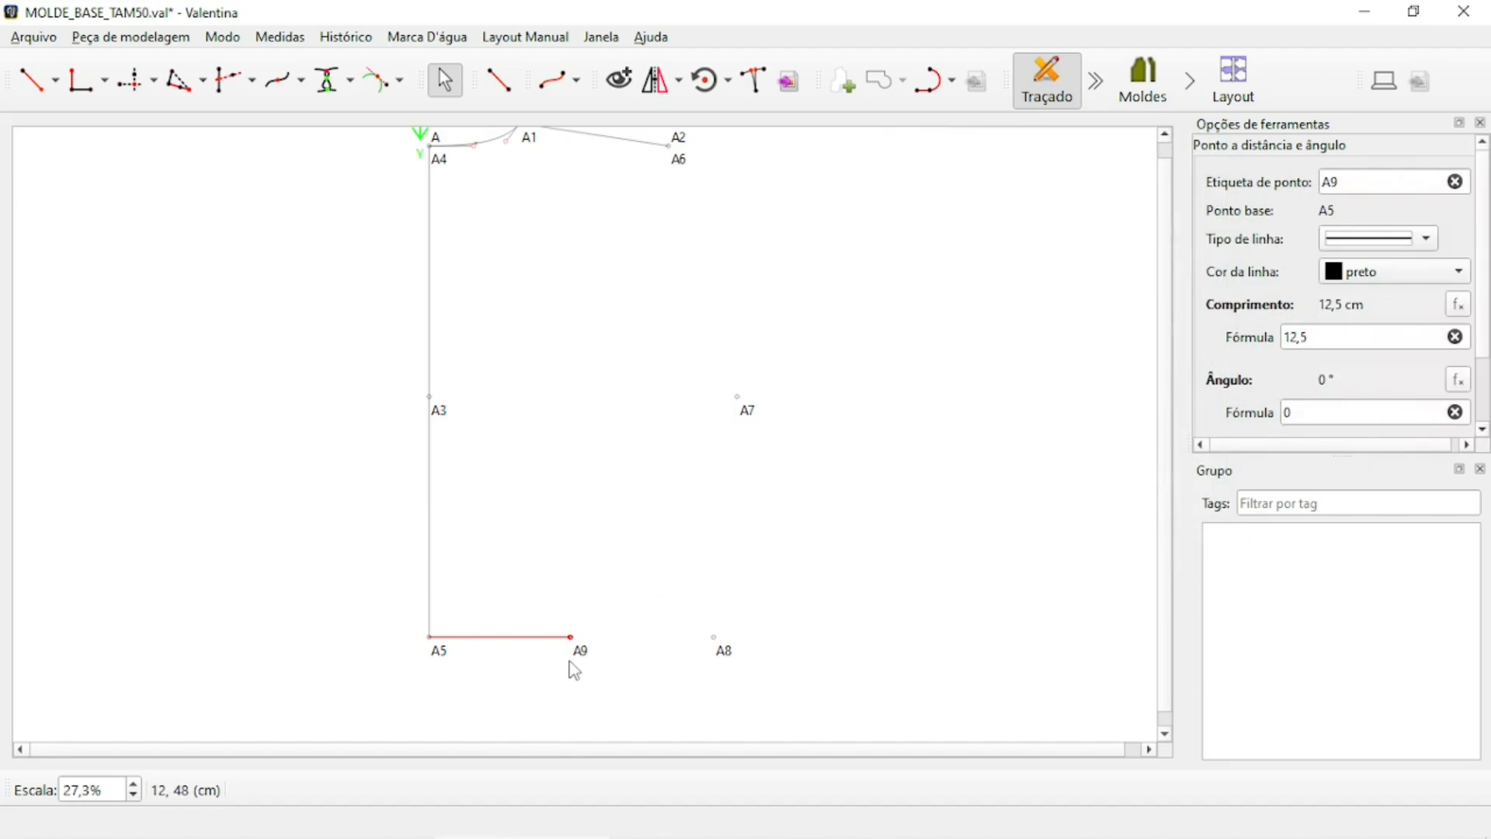
Add a point at distance and angle from point A9, 1,8 cm long at 0°, with the blank line type.
{"action": "left_click", "coordinate": [29, 93]}
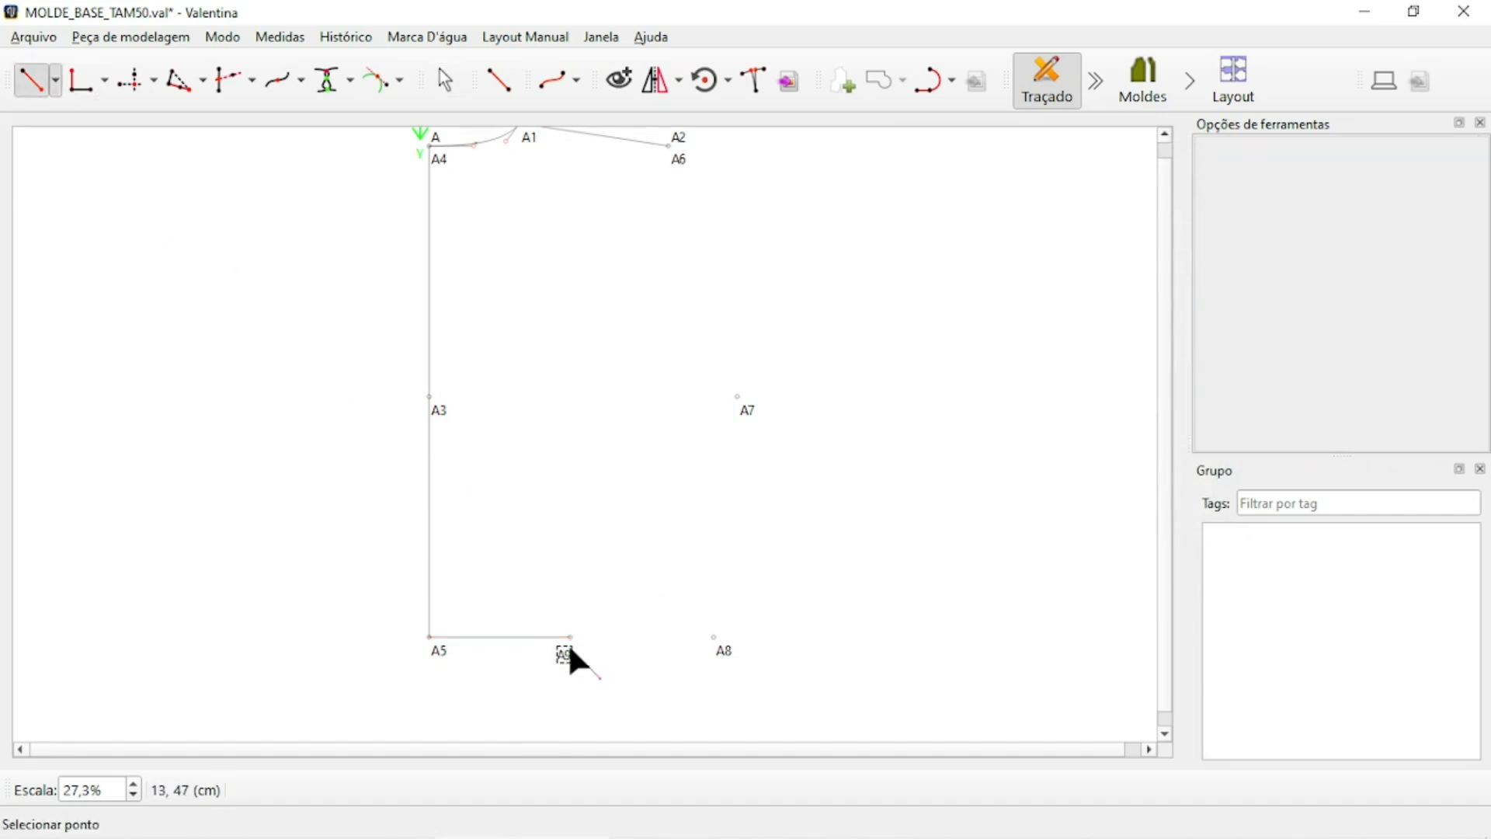
{"action": "left_click", "coordinate": [571, 637]}
{"action": "left_click", "coordinate": [600, 636]}
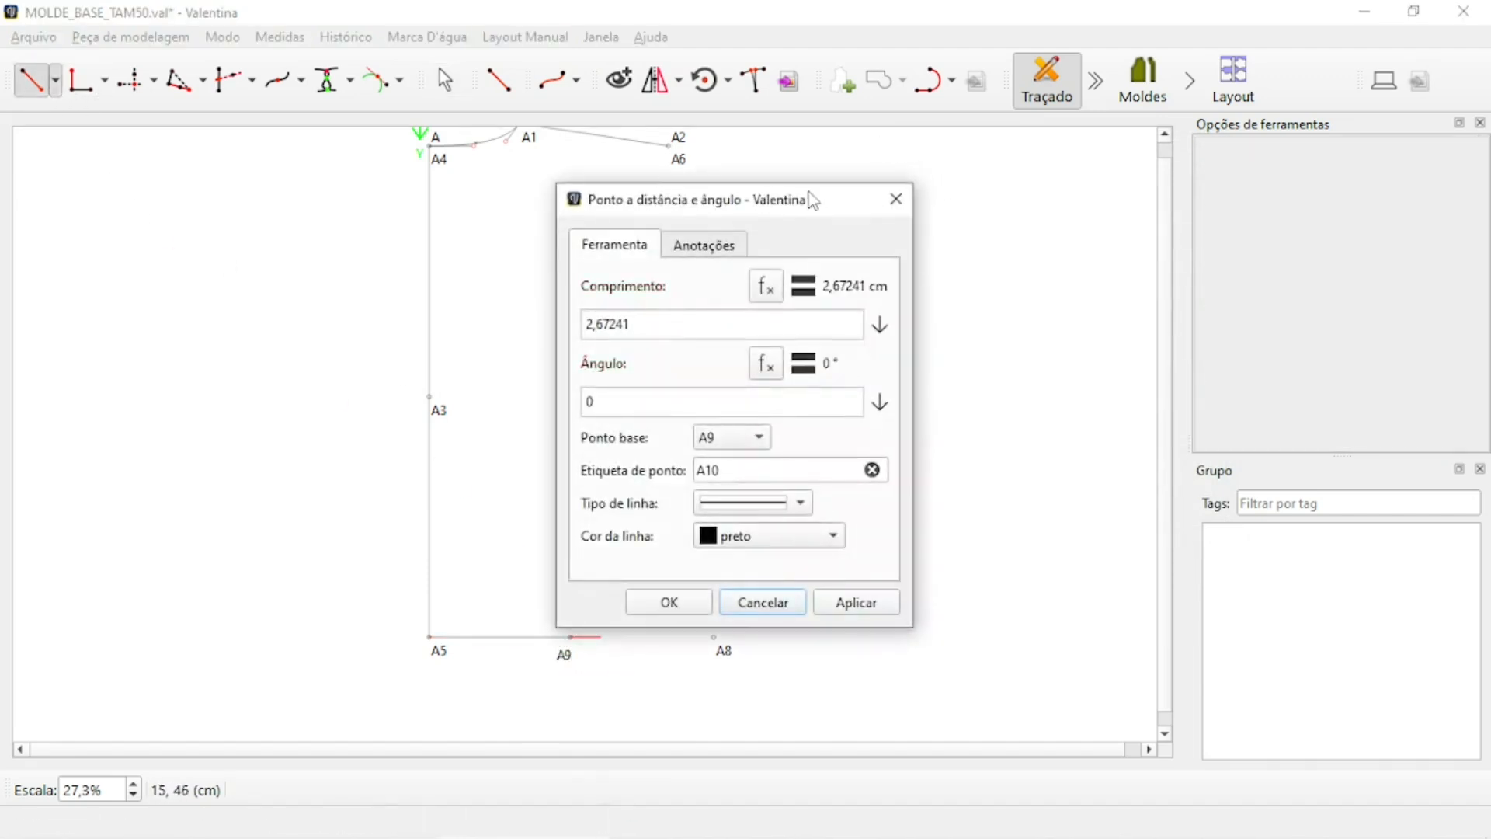
{"action": "left_click_drag", "start_coordinate": [809, 201], "coordinate": [1163, 96]}
{"action": "left_click_drag", "start_coordinate": [1028, 229], "coordinate": [925, 182]}
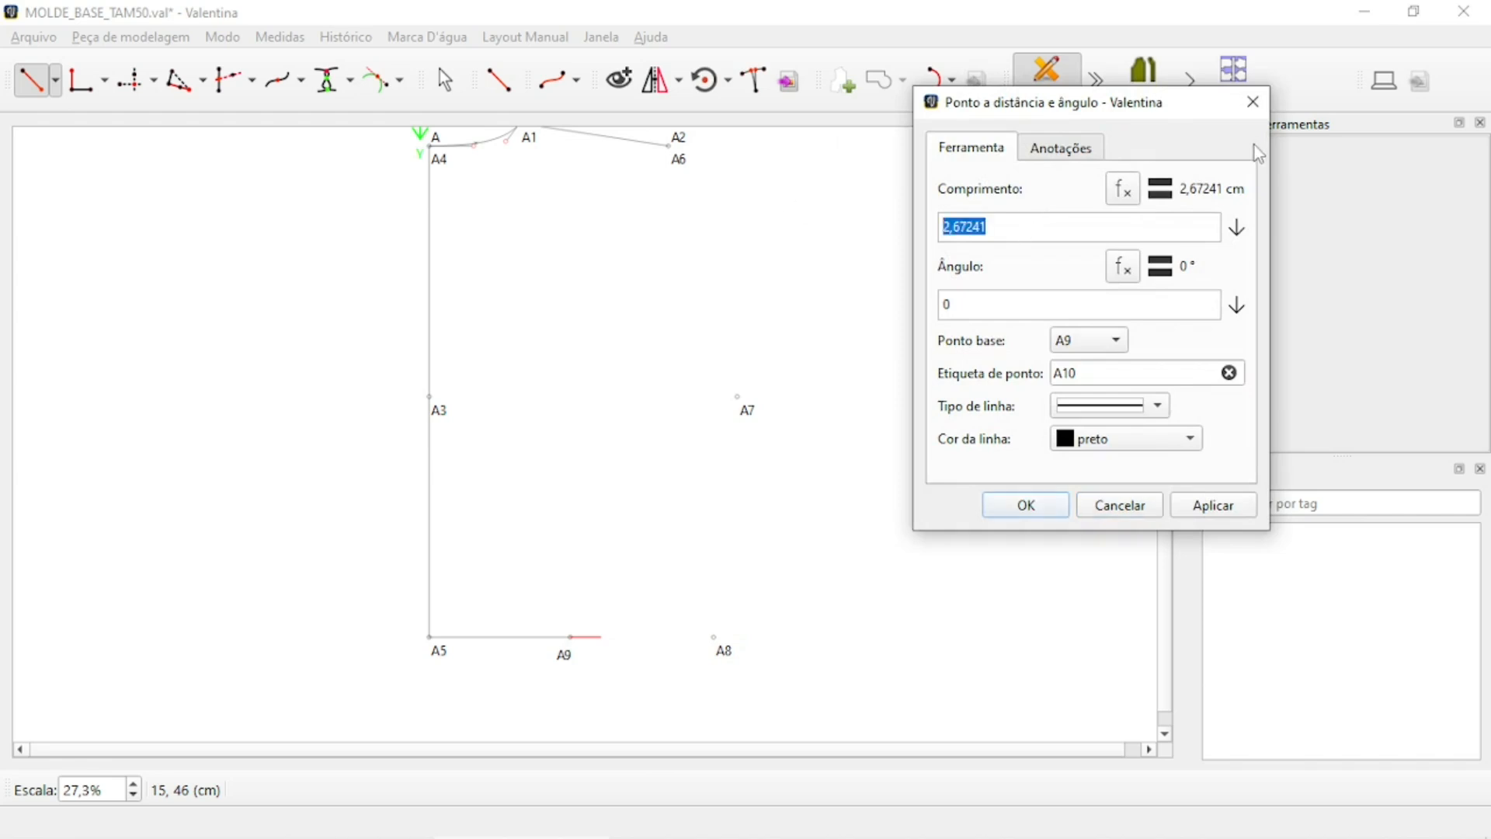
{"action": "type", "text": "1,8"}
{"action": "left_click", "coordinate": [1158, 407]}
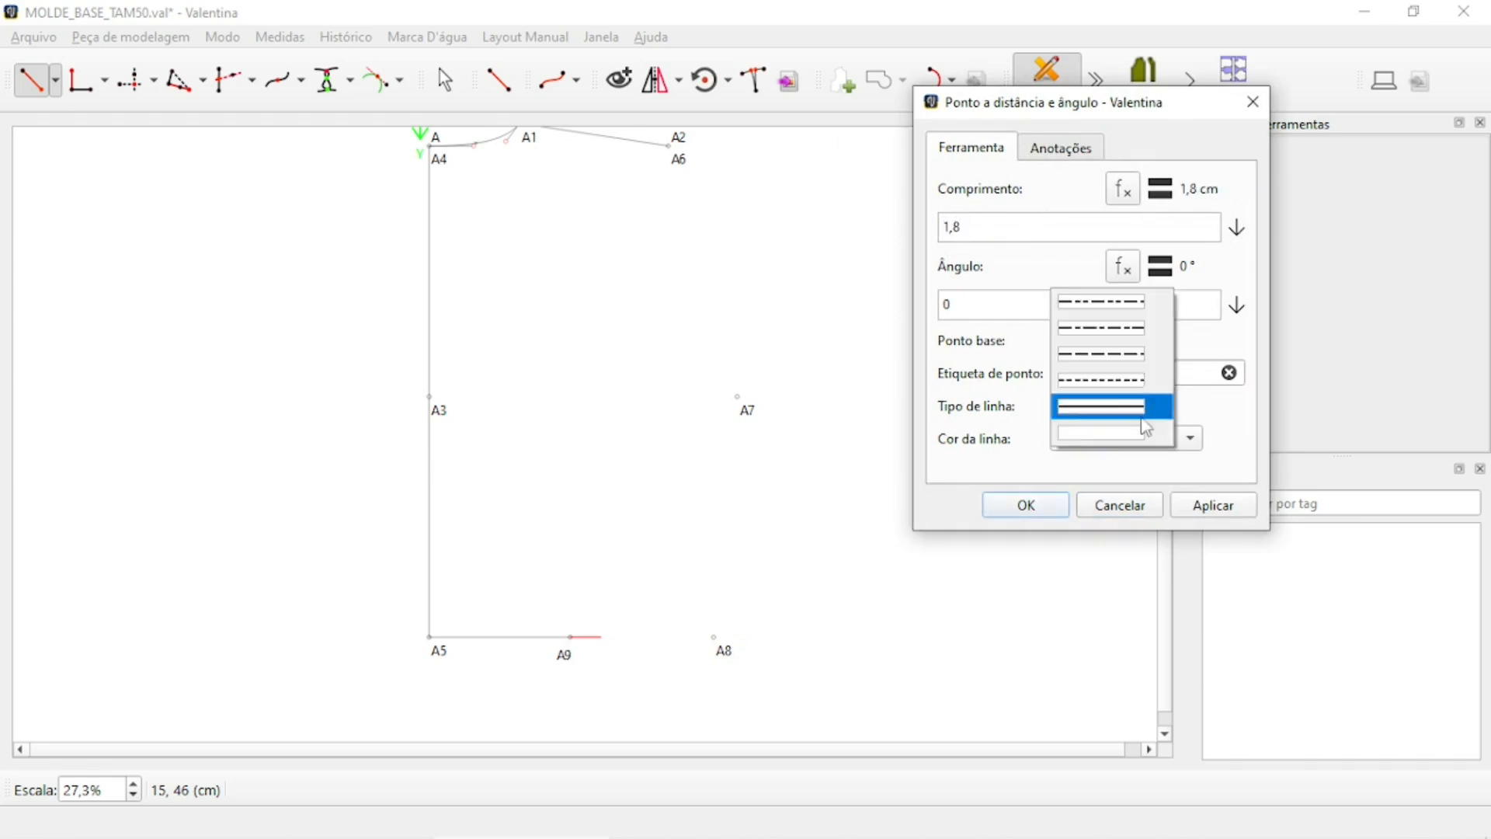
{"action": "left_click", "coordinate": [1146, 428]}
{"action": "left_click", "coordinate": [1214, 504]}
{"action": "left_click", "coordinate": [1027, 509]}
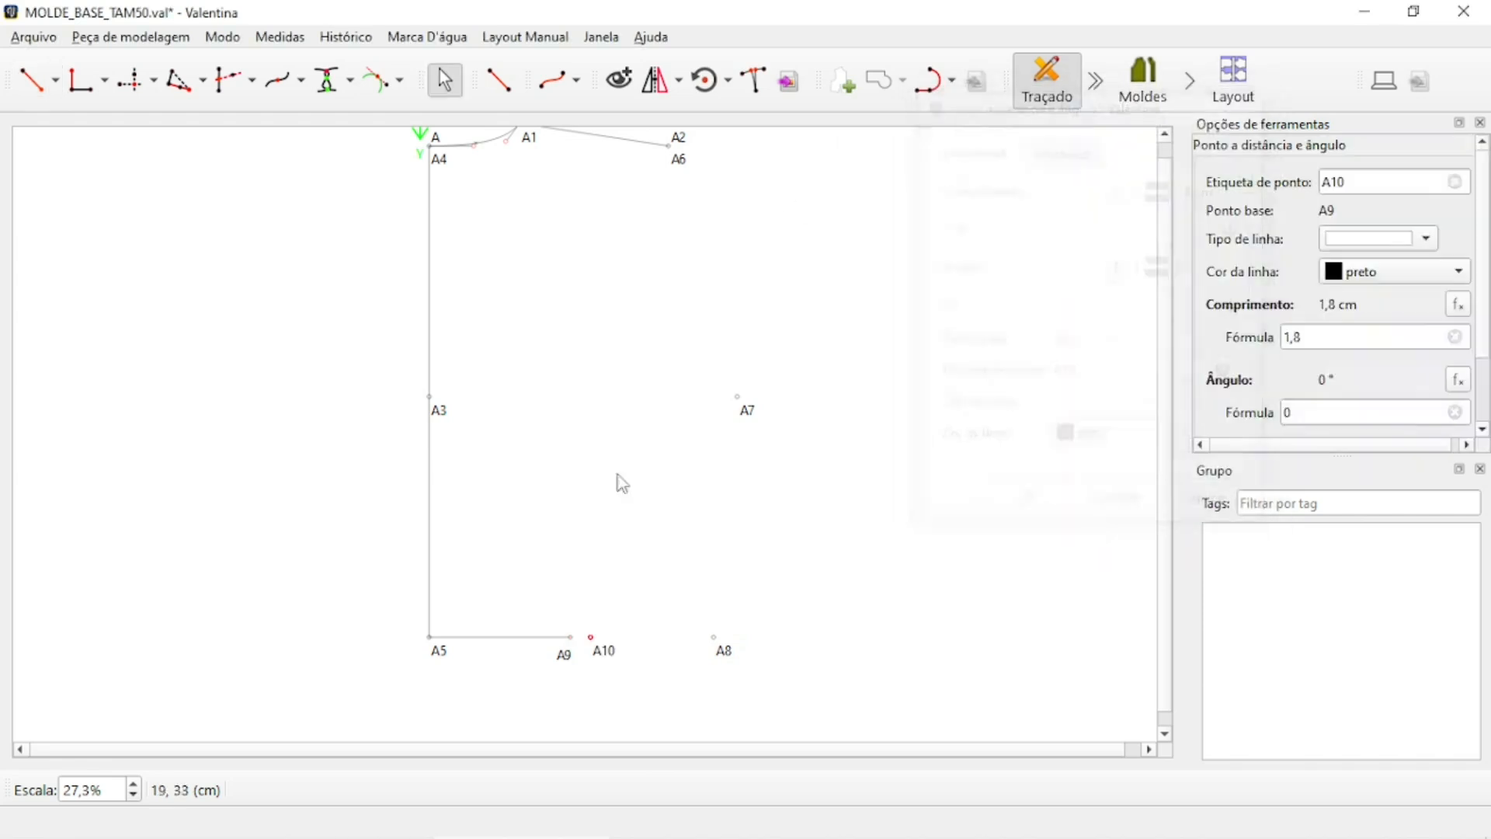
Draw a side line from point A7 to point A8.
{"action": "left_click", "coordinate": [31, 79]}
{"action": "scroll", "coordinate": [757, 374], "scroll_direction": "down", "scroll_amount": 1}
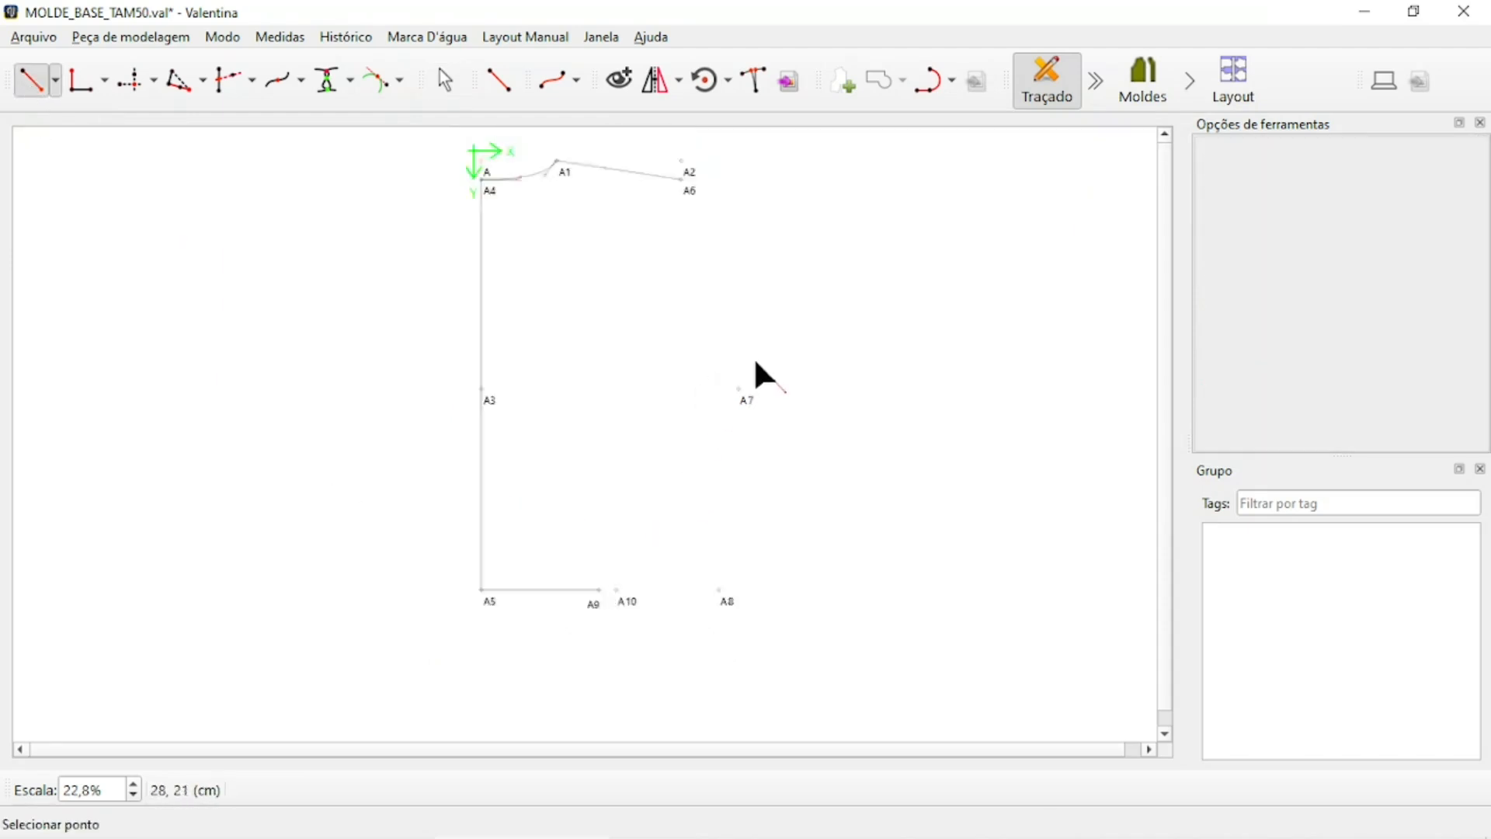
{"action": "scroll", "coordinate": [672, 599], "scroll_direction": "up", "scroll_amount": 2}
{"action": "scroll", "coordinate": [642, 313], "scroll_direction": "up", "scroll_amount": 1}
{"action": "scroll", "coordinate": [756, 349], "scroll_direction": "down", "scroll_amount": 1}
{"action": "scroll", "coordinate": [819, 262], "scroll_direction": "up", "scroll_amount": 2}
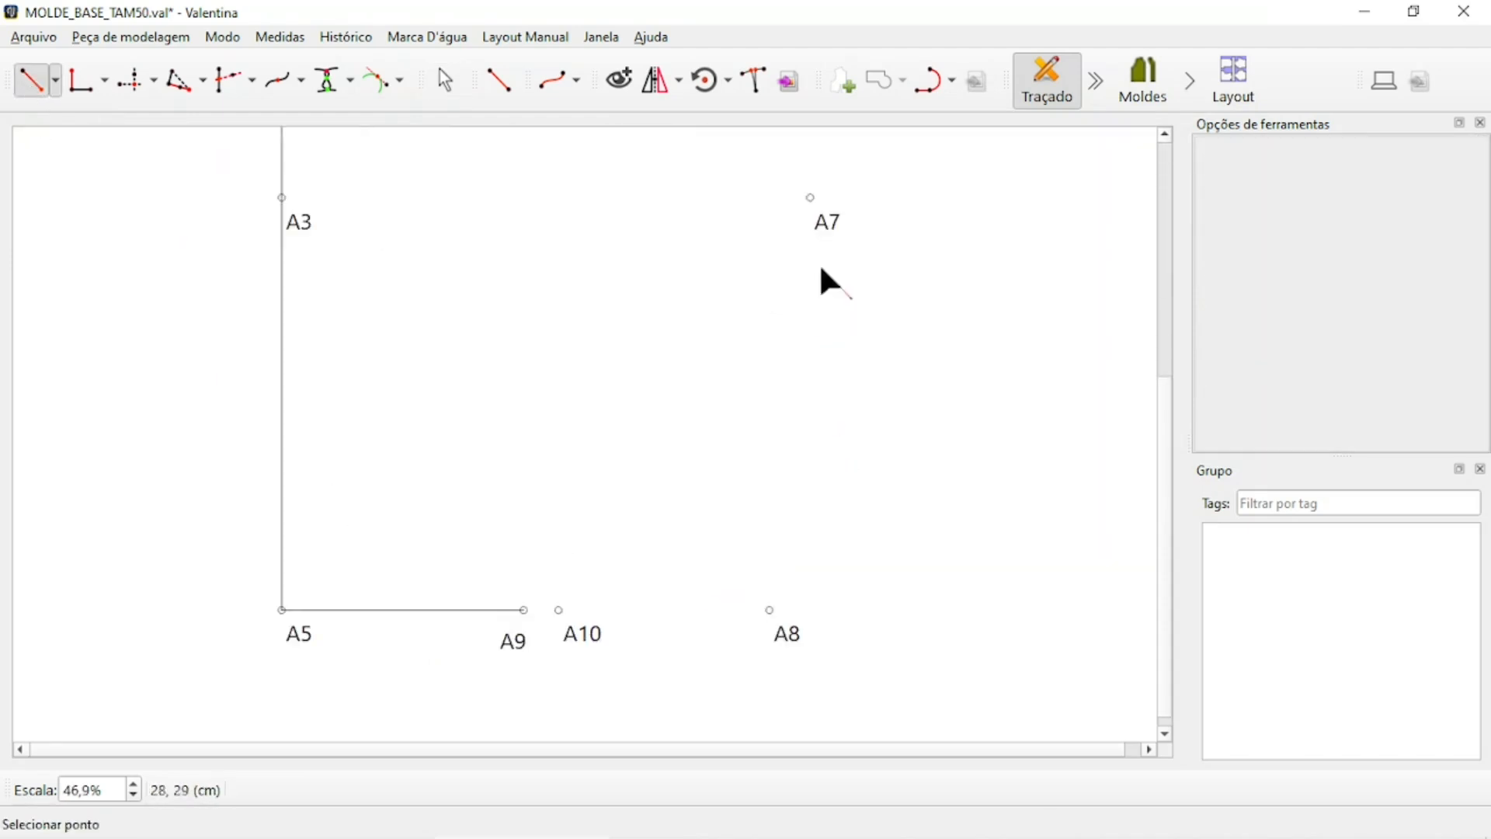
{"action": "left_click", "coordinate": [500, 81]}
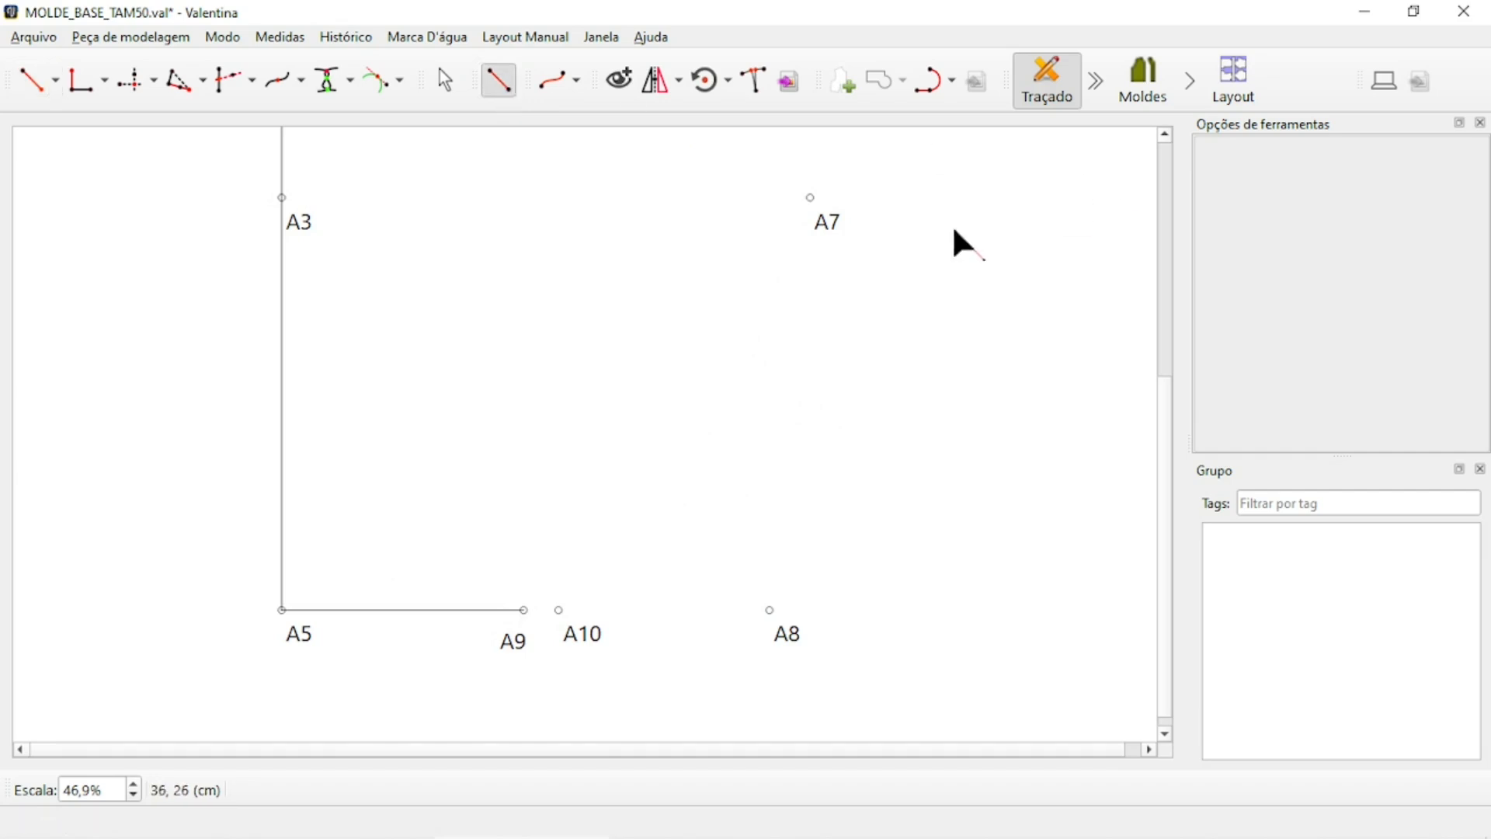
{"action": "left_click", "coordinate": [827, 224]}
{"action": "left_click", "coordinate": [783, 635]}
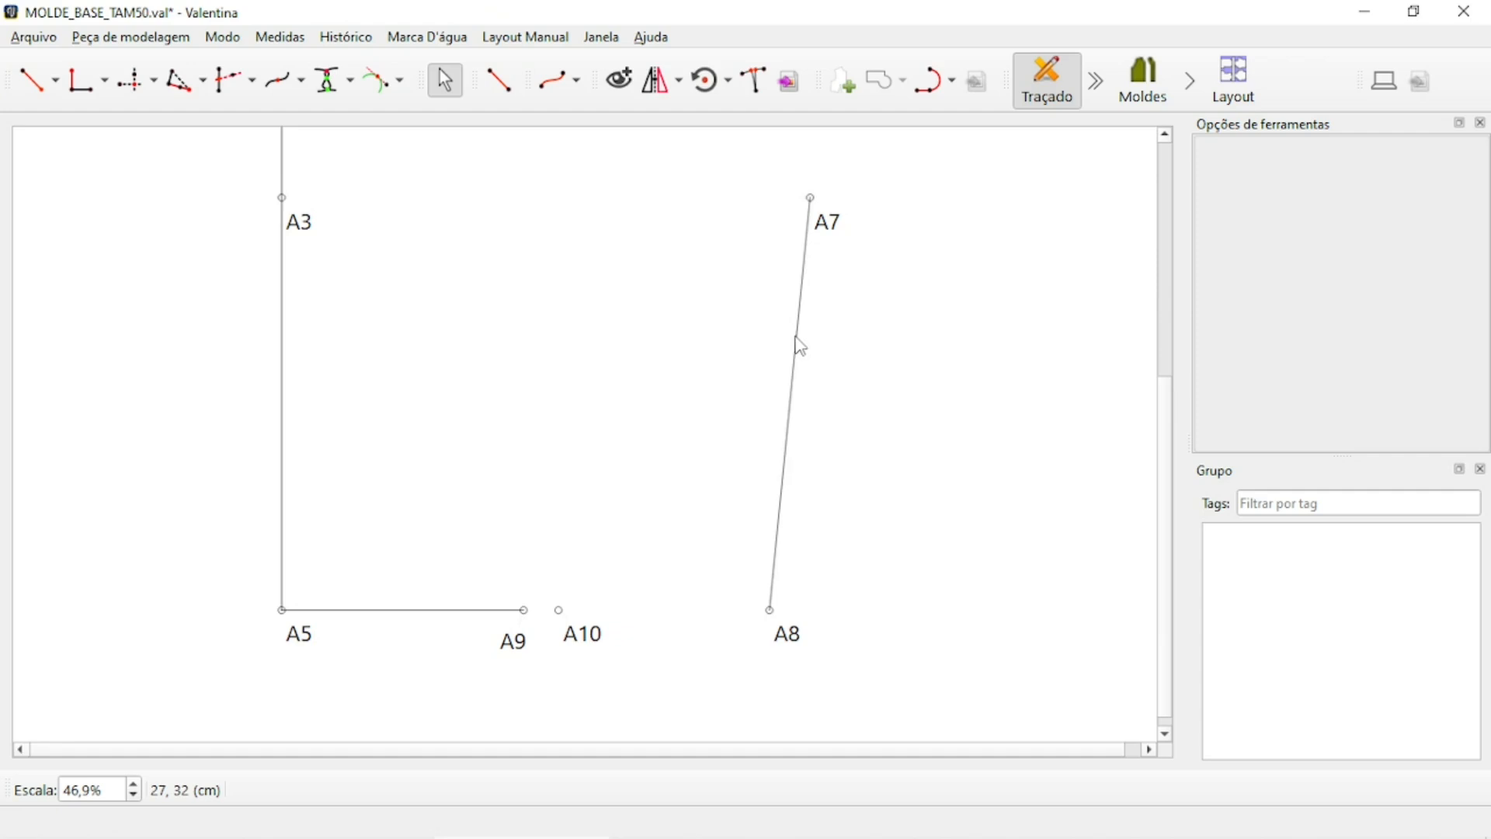
Delete the line between points A7 and A8.
{"action": "mouse_move", "coordinate": [801, 349]}
{"action": "scroll", "coordinate": [856, 442], "scroll_direction": "down", "scroll_amount": 2}
{"action": "scroll", "coordinate": [796, 427], "scroll_direction": "up", "scroll_amount": 2}
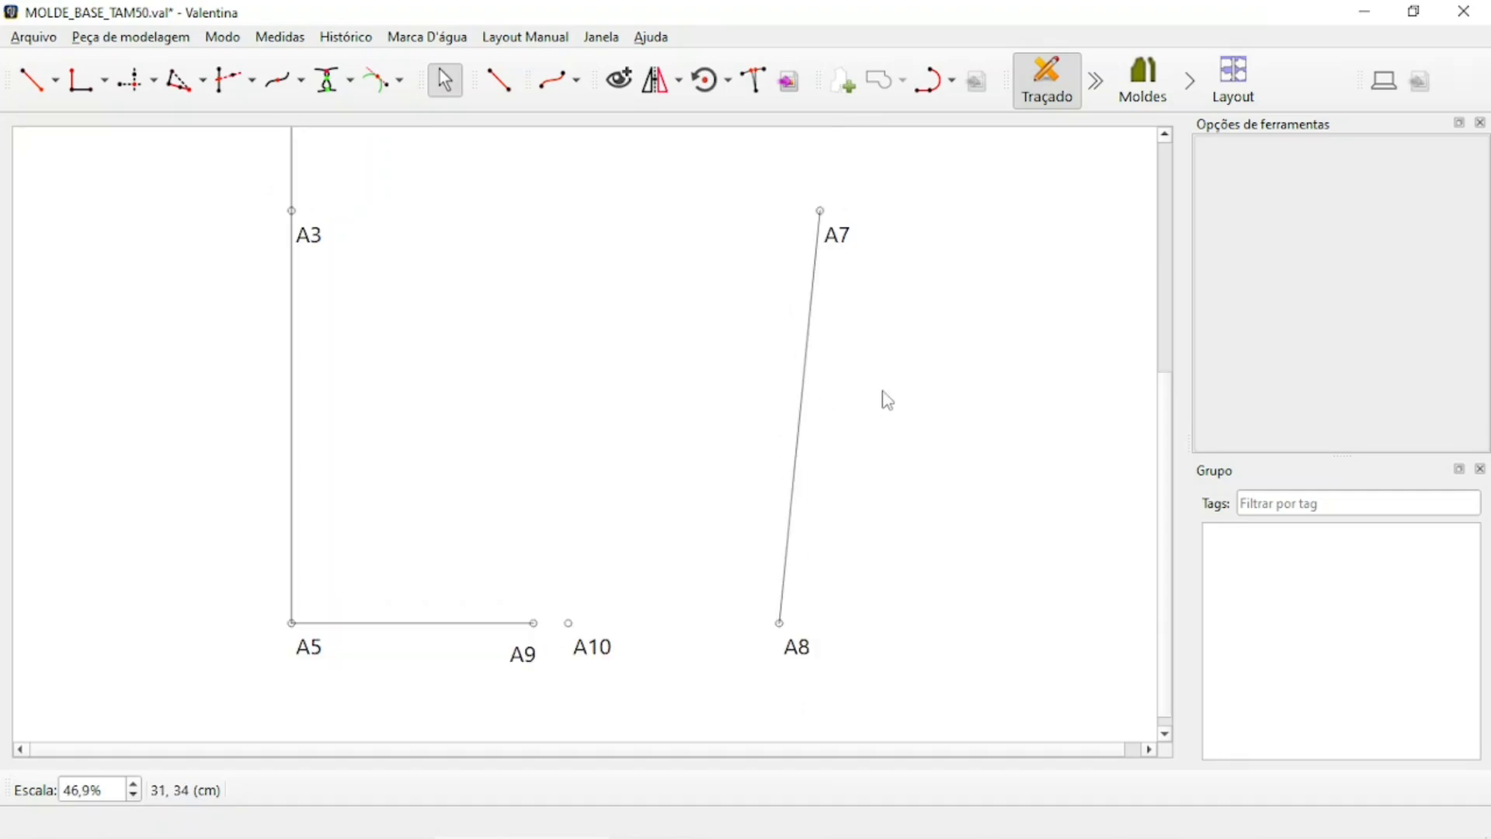
{"action": "left_click", "coordinate": [802, 390]}
{"action": "key", "text": "Delete"}
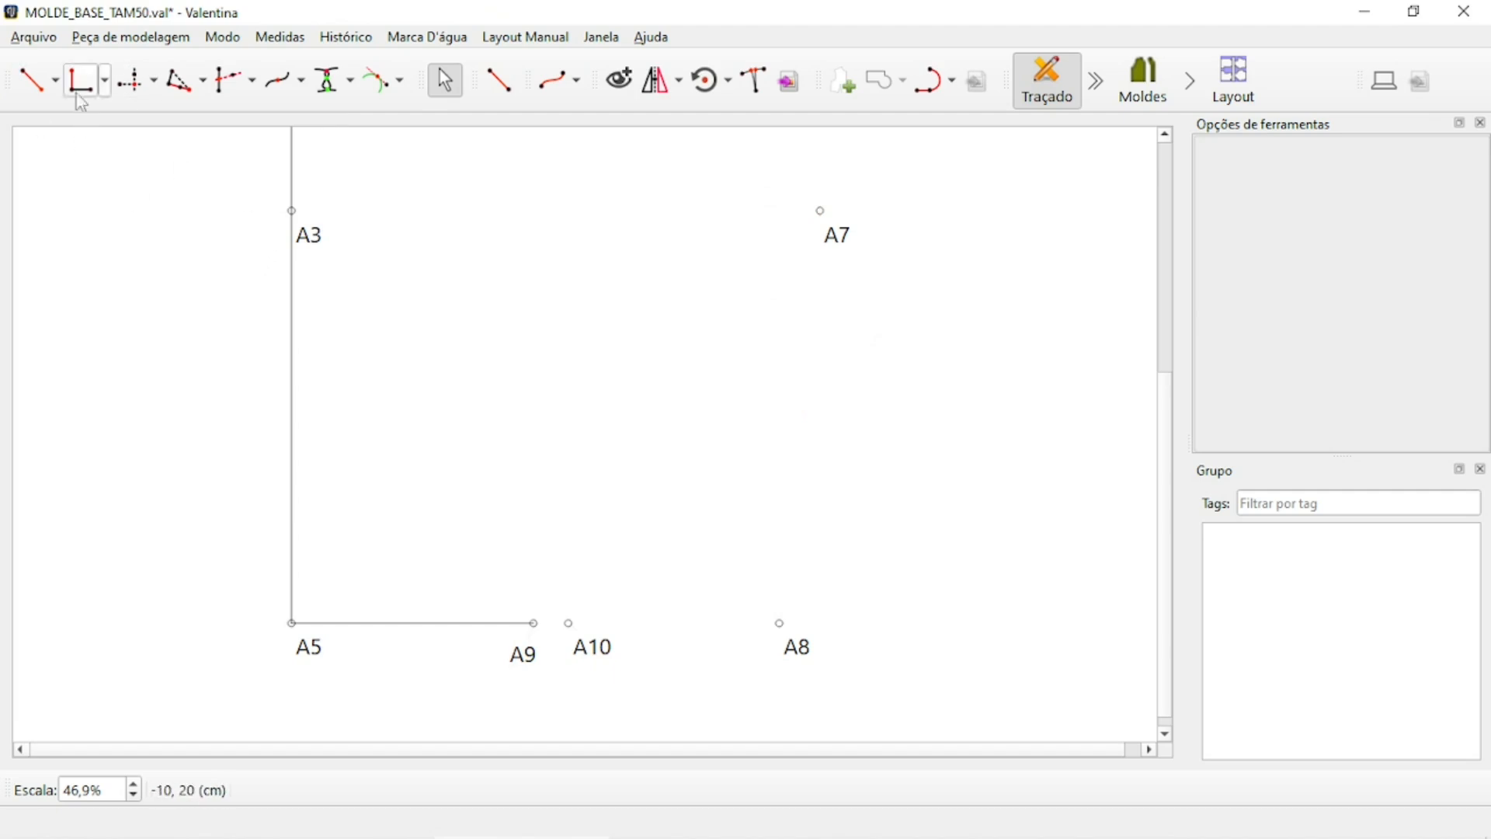
Add a point at a distance along the line from A7 towards A8, 22 cm long, with the blank line type.
{"action": "left_click", "coordinate": [56, 79]}
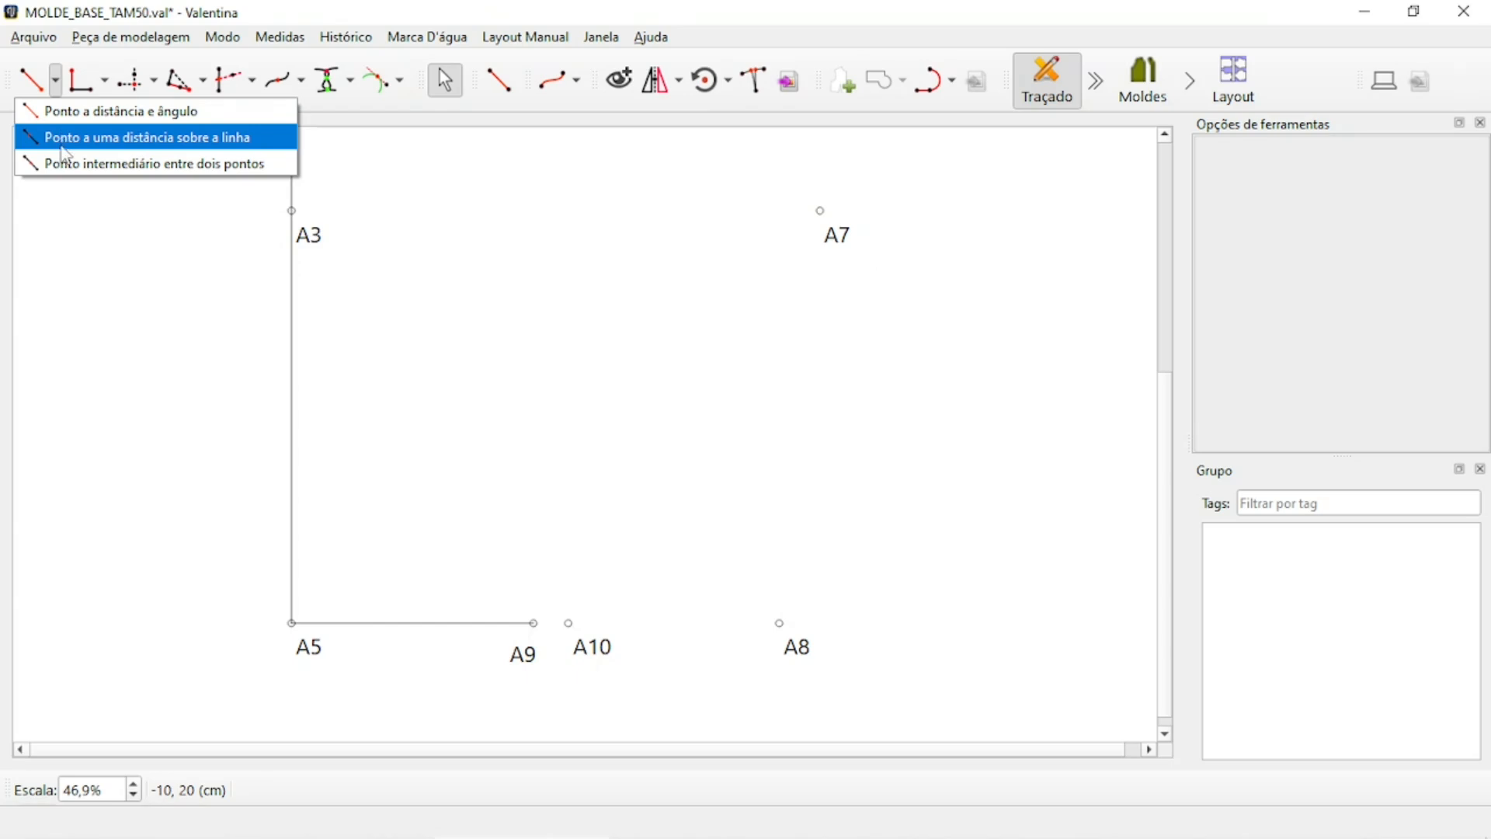
{"action": "left_click", "coordinate": [108, 142]}
{"action": "left_click", "coordinate": [837, 231]}
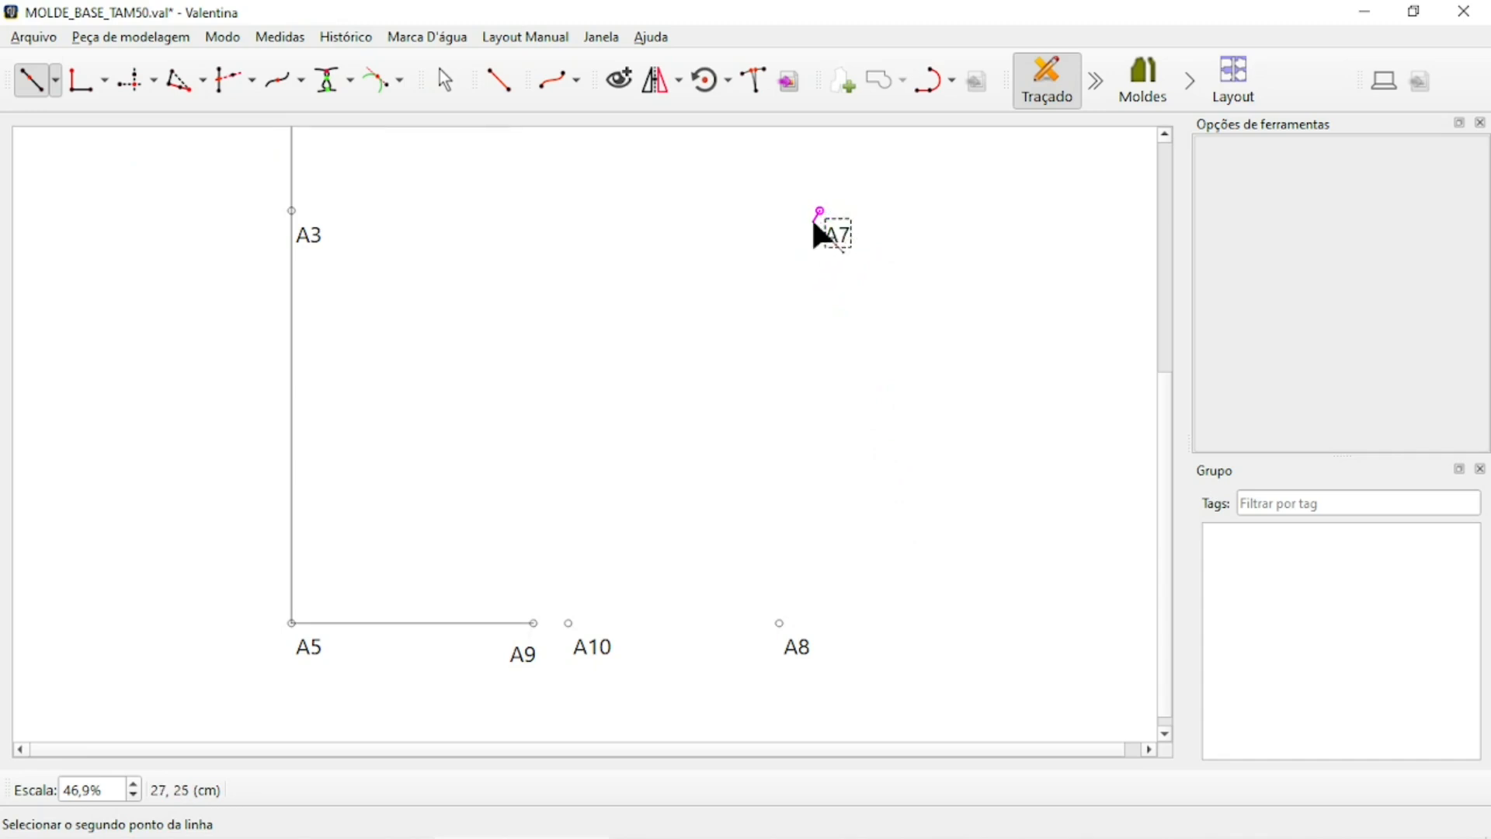
{"action": "left_click", "coordinate": [796, 645]}
{"action": "left_click", "coordinate": [775, 668]}
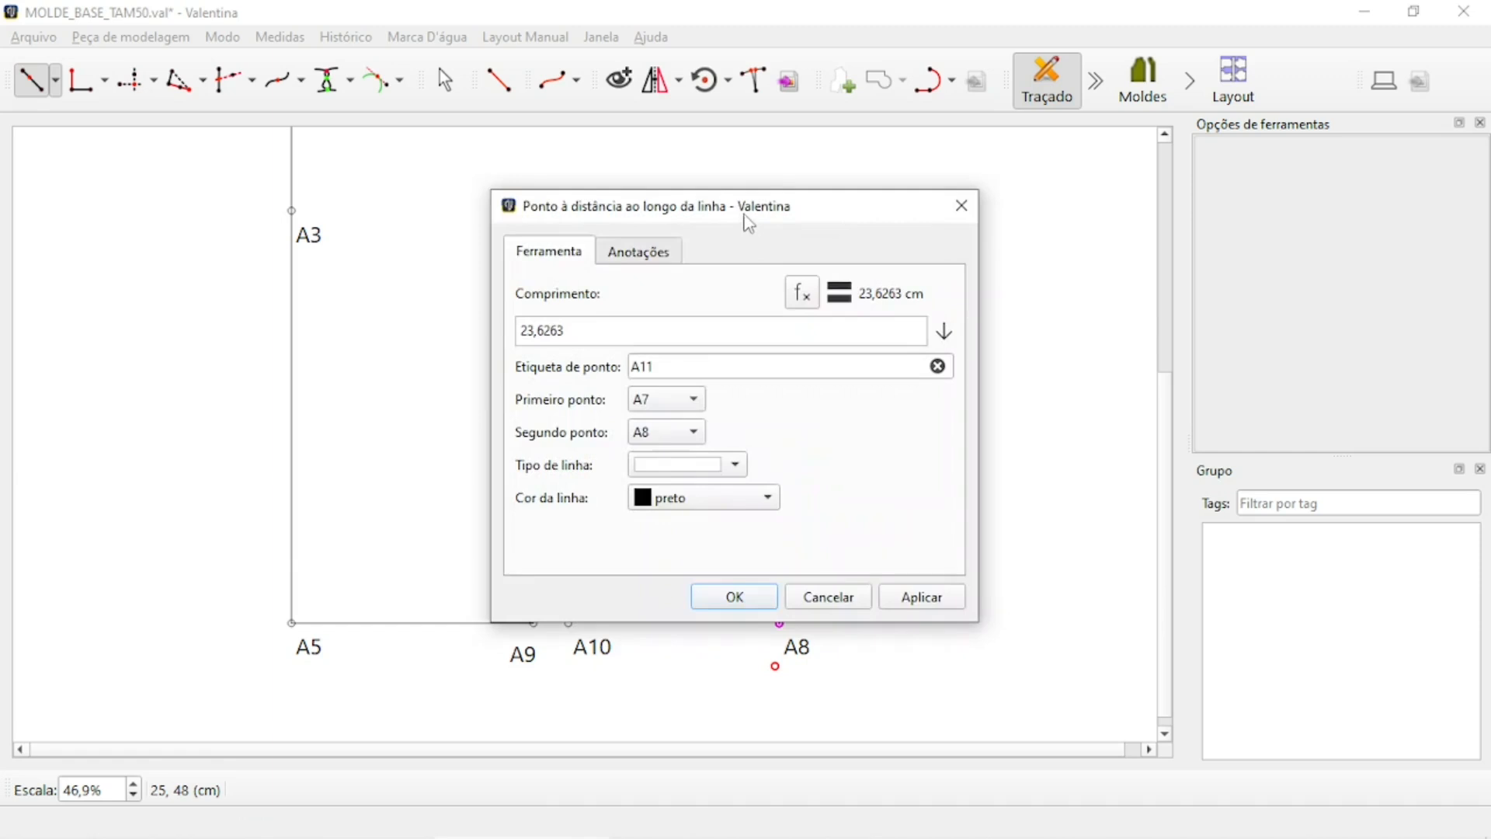
{"action": "left_click_drag", "start_coordinate": [745, 217], "coordinate": [1159, 177]}
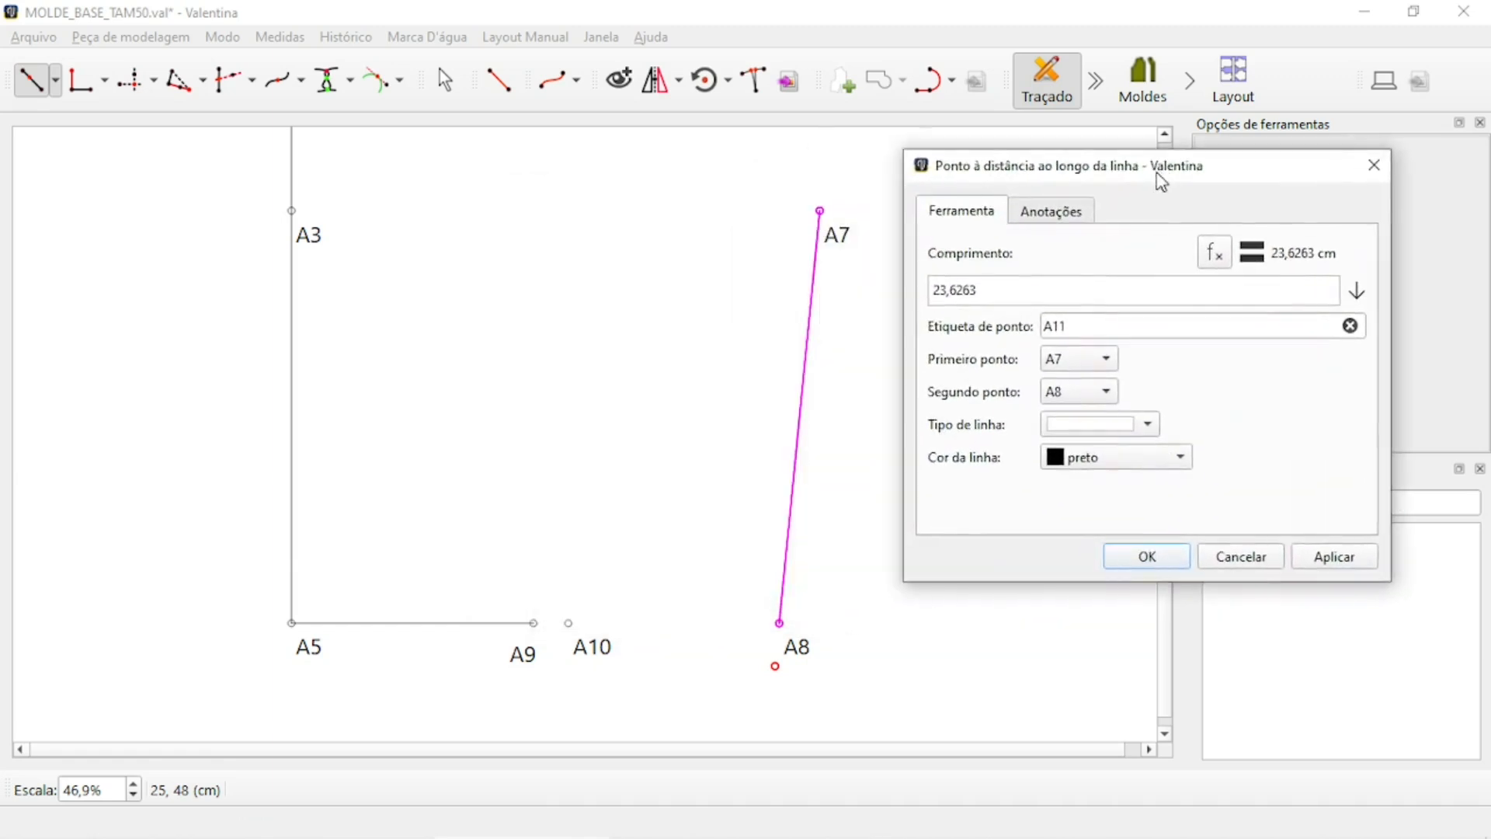
{"action": "triple_click", "coordinate": [1014, 299]}
{"action": "type", "text": "22"}
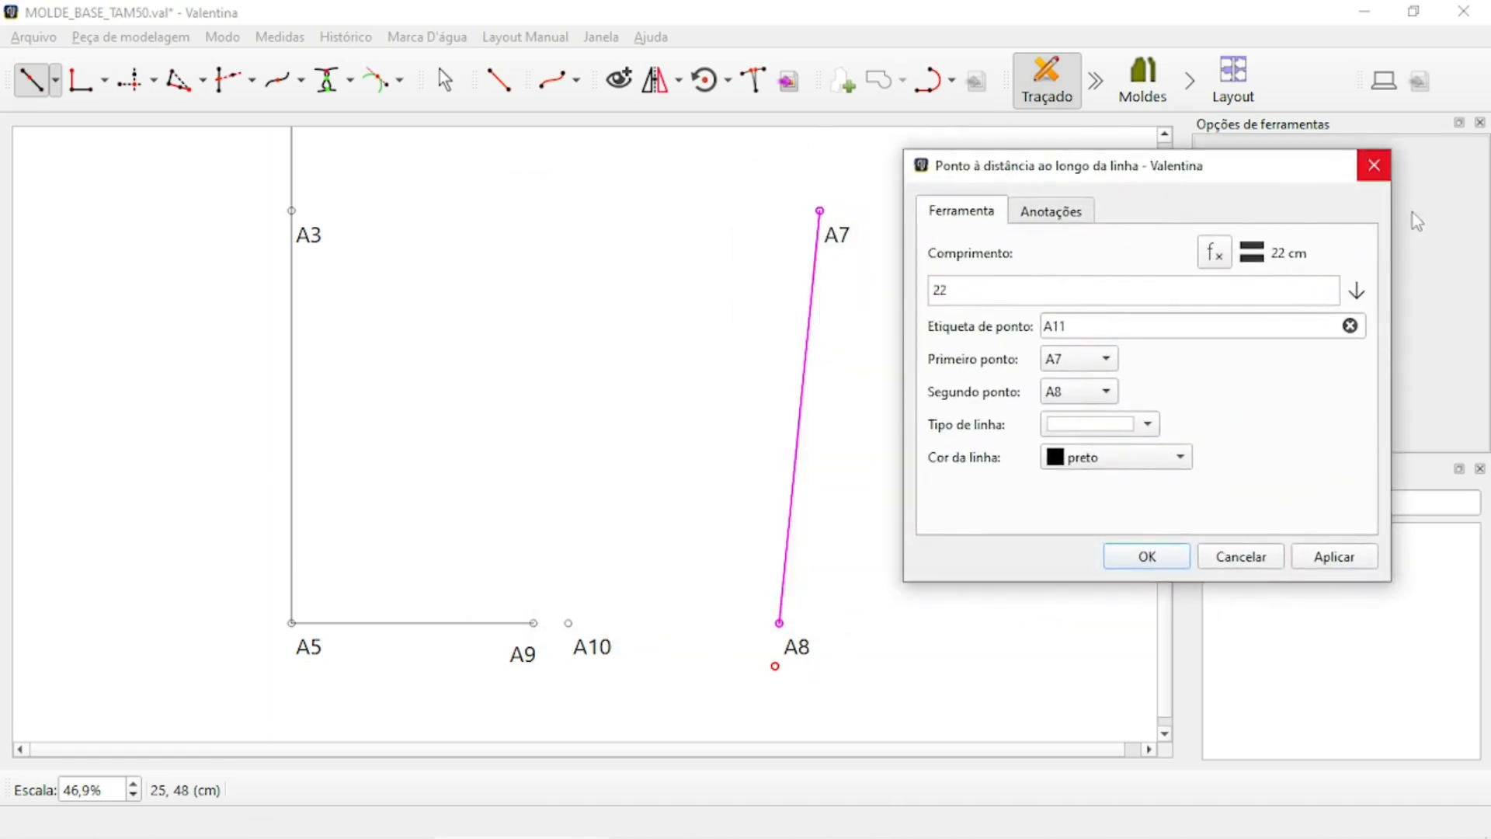
{"action": "left_click", "coordinate": [1324, 556]}
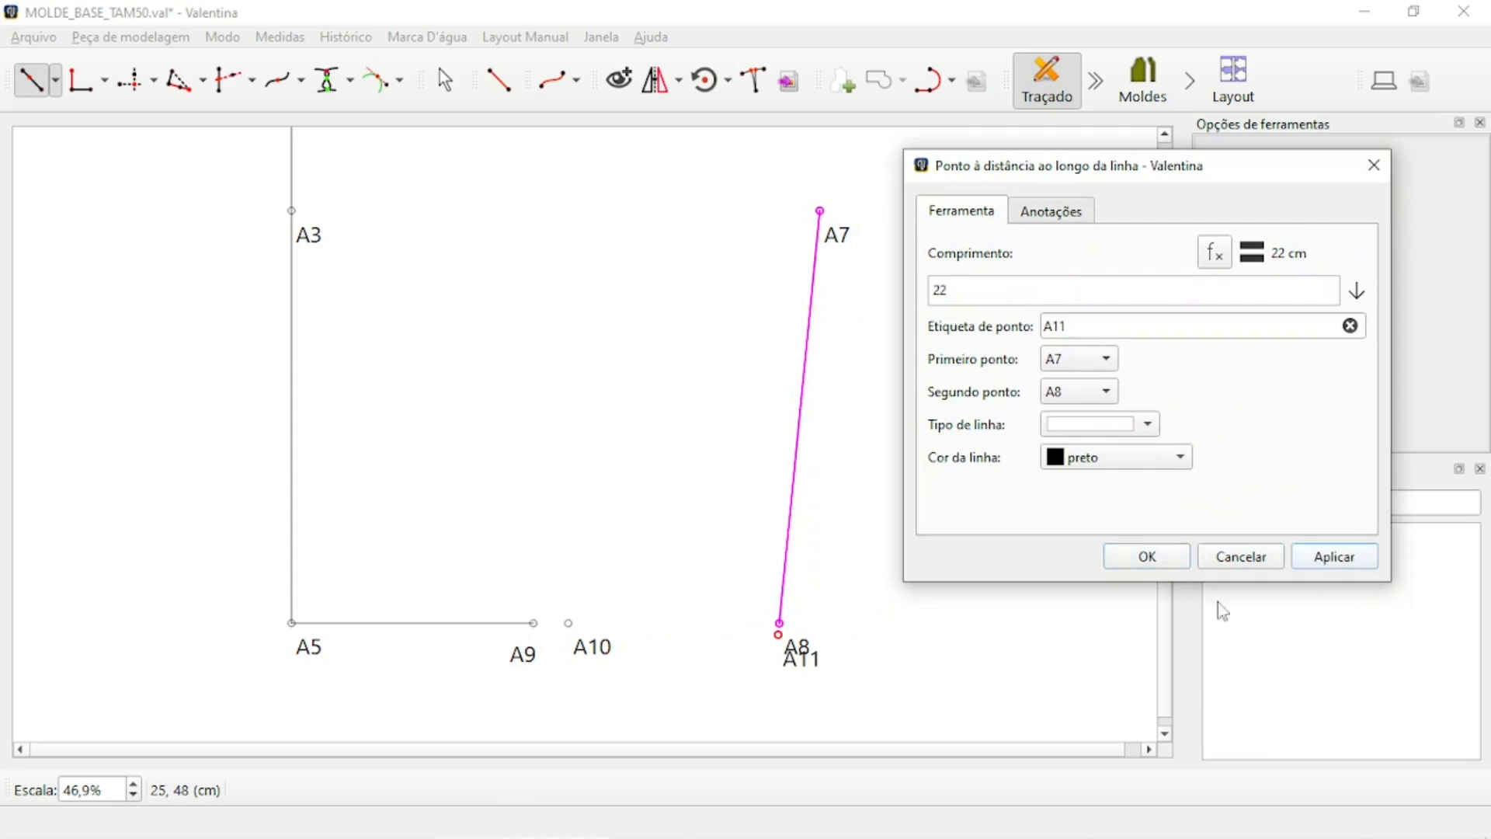
{"action": "left_click", "coordinate": [1135, 561]}
Move the A8 label above its point so it no longer overlaps the A11 label.
{"action": "scroll", "coordinate": [797, 644], "scroll_direction": "up", "scroll_amount": 5, "text": "ctrl"}
{"action": "left_click_drag", "start_coordinate": [816, 645], "coordinate": [854, 564]}
{"action": "left_click", "coordinate": [959, 606]}
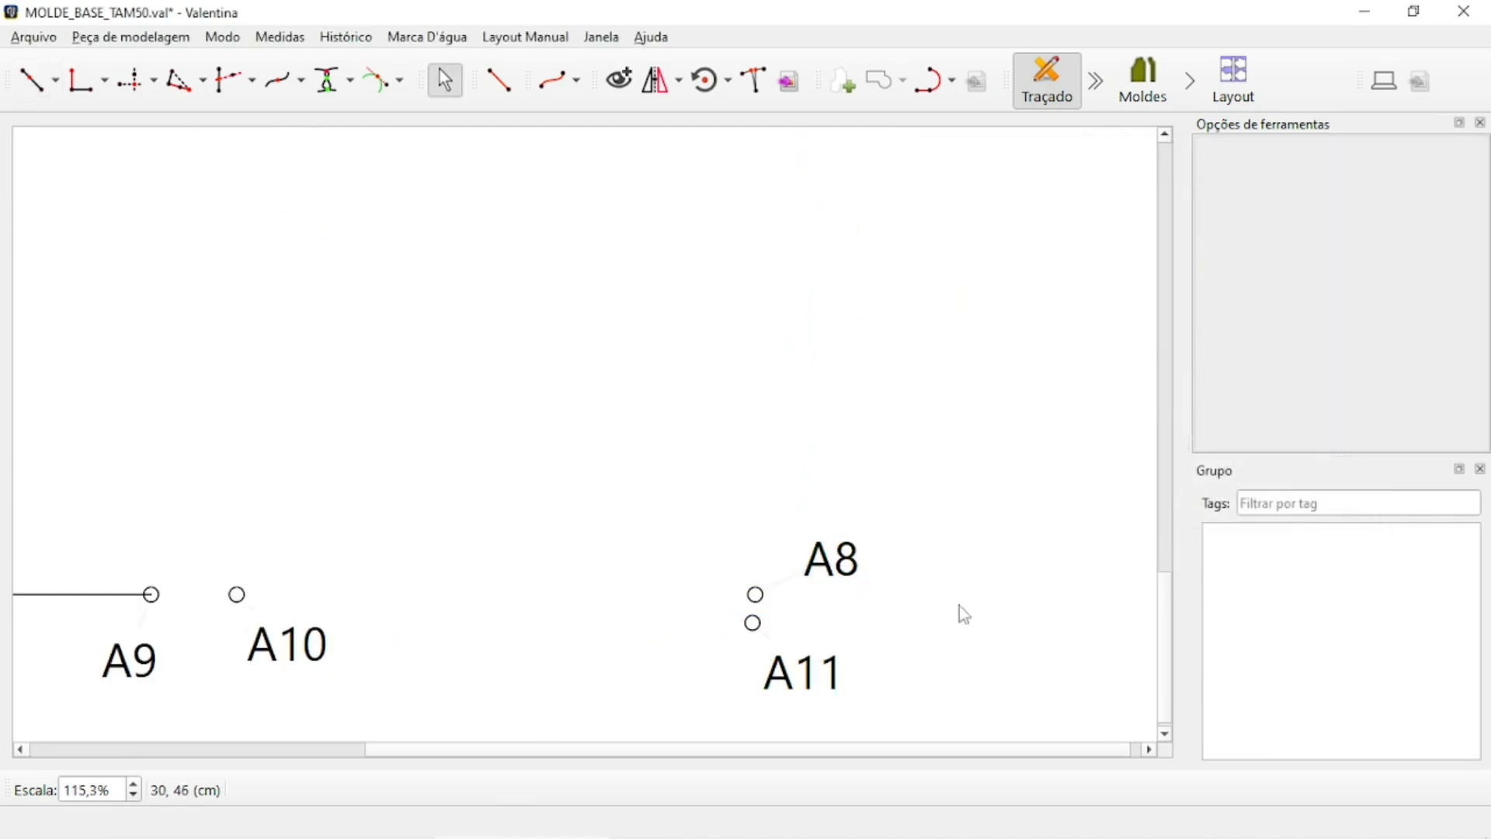
Draw a side line from point A7 to point A11.
{"action": "scroll", "coordinate": [733, 617], "scroll_direction": "down", "scroll_amount": 7, "text": "ctrl"}
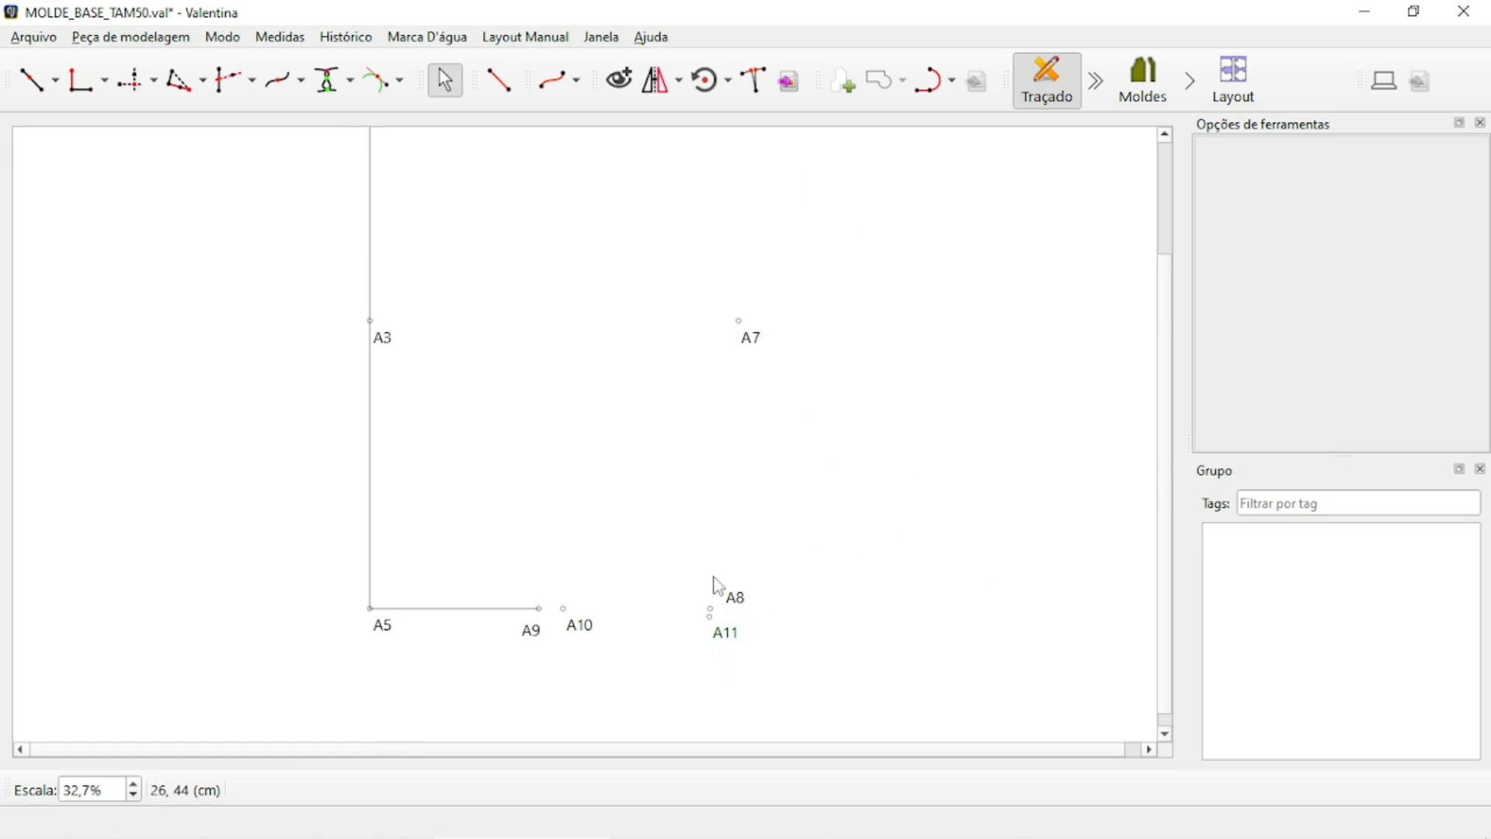
{"action": "left_click", "coordinate": [515, 92]}
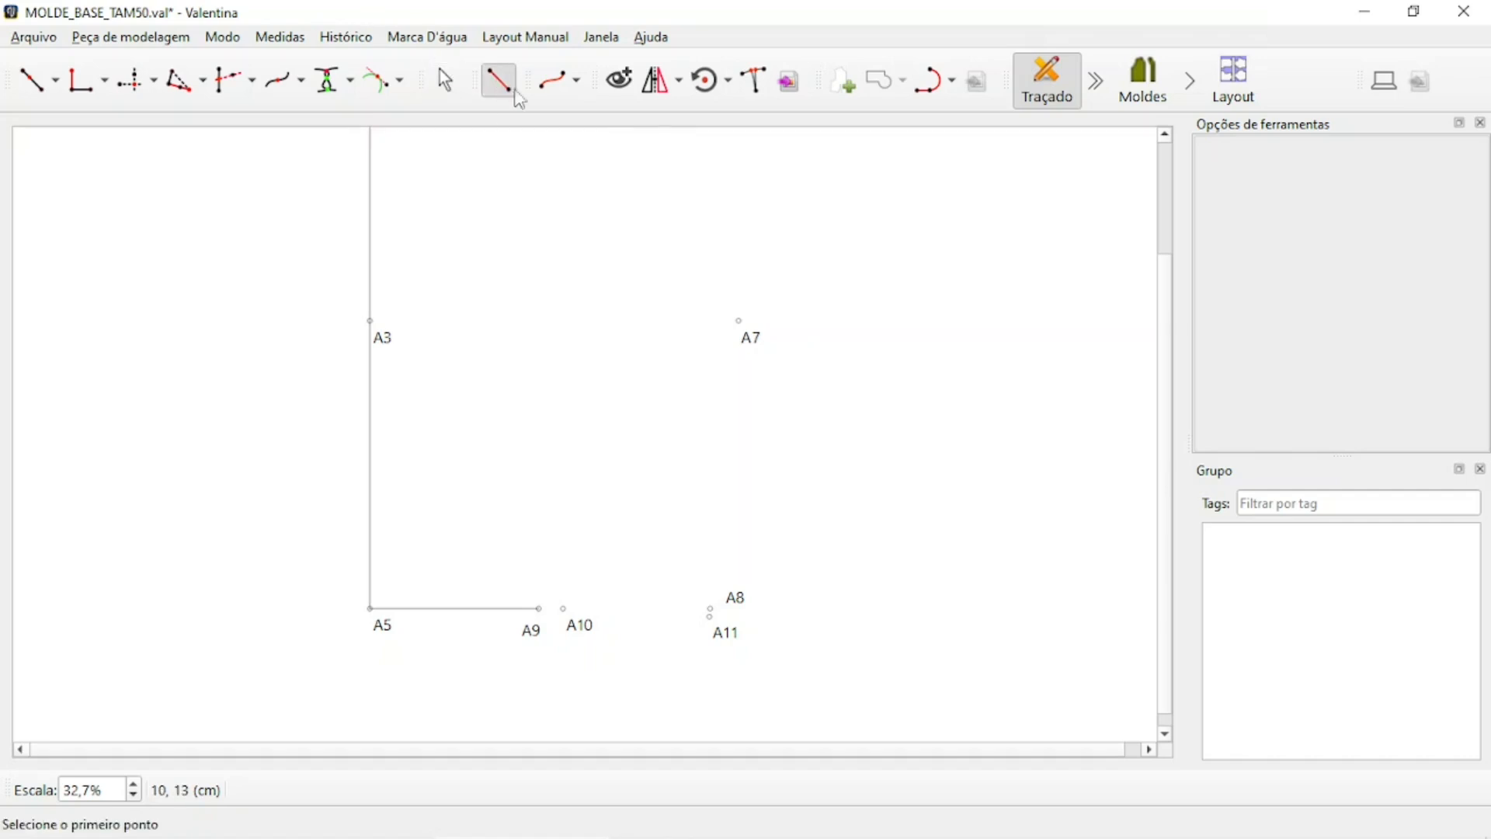
{"action": "left_click", "coordinate": [748, 334]}
{"action": "left_click", "coordinate": [734, 621]}
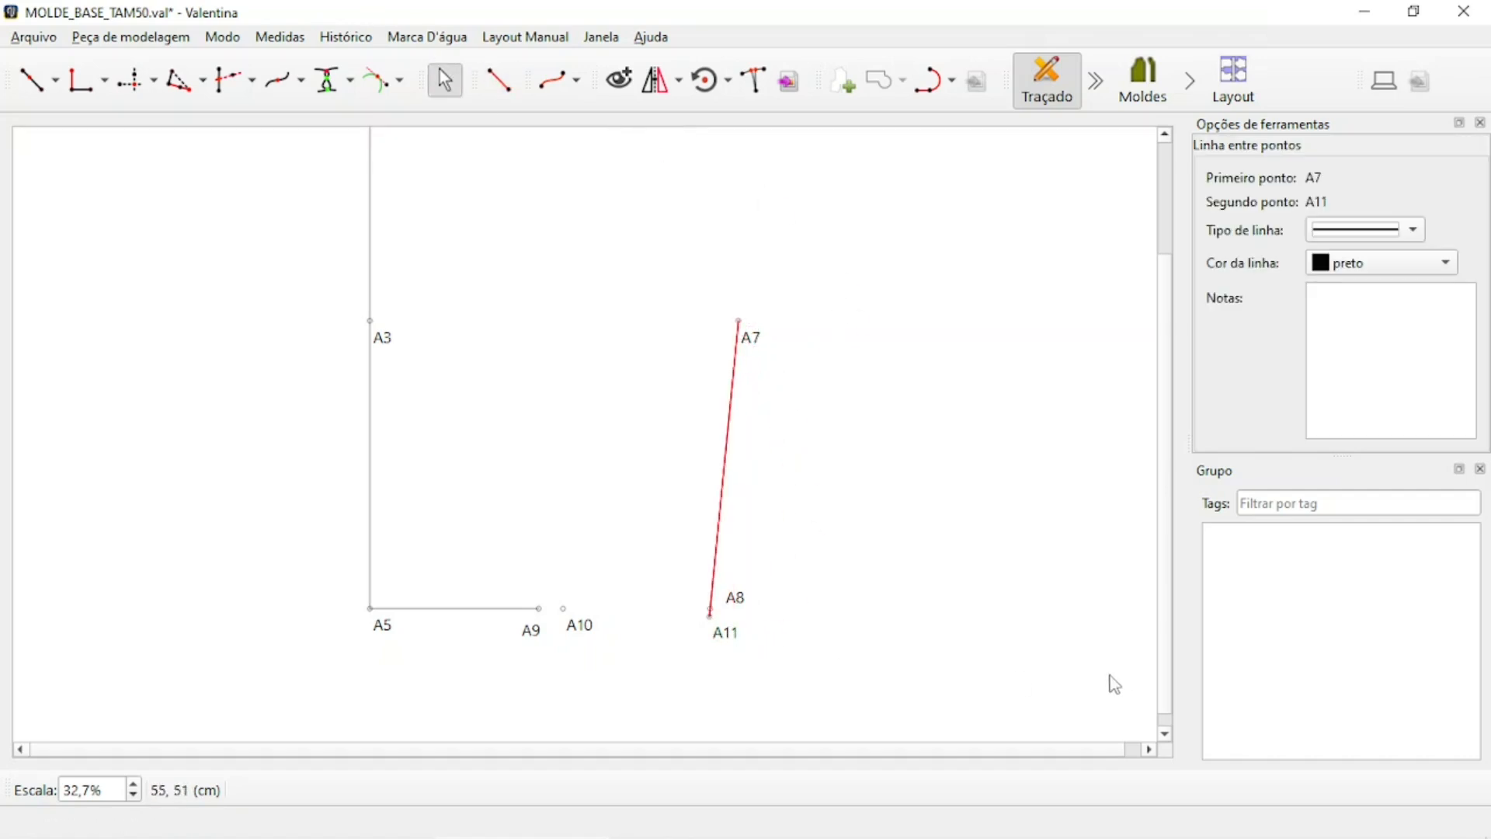
Delete the line between points A7 and A11, and undo back until point A11 below A8 is removed.
{"action": "left_click", "coordinate": [775, 498]}
{"action": "left_click", "coordinate": [730, 467]}
{"action": "key", "text": "Delete"}
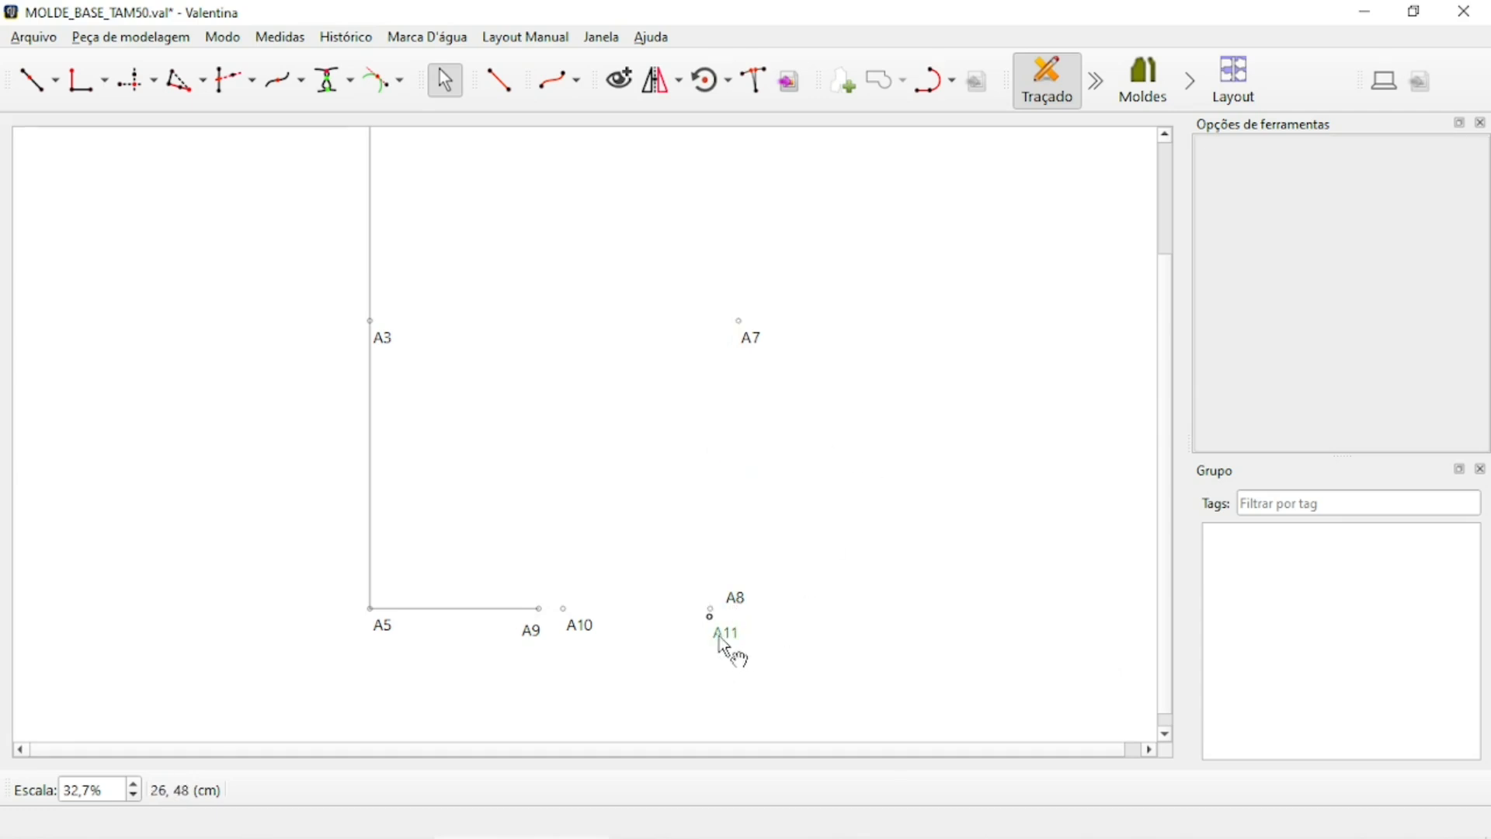
{"action": "key", "text": "ctrl+z"}
{"action": "key", "text": "ctrl+z"}
{"action": "key", "text": "ctrl+z"}
Draw a hem line from point A10 to point A8 and check its length.
{"action": "left_click", "coordinate": [499, 80]}
{"action": "left_click", "coordinate": [564, 609]}
{"action": "left_click", "coordinate": [712, 609]}
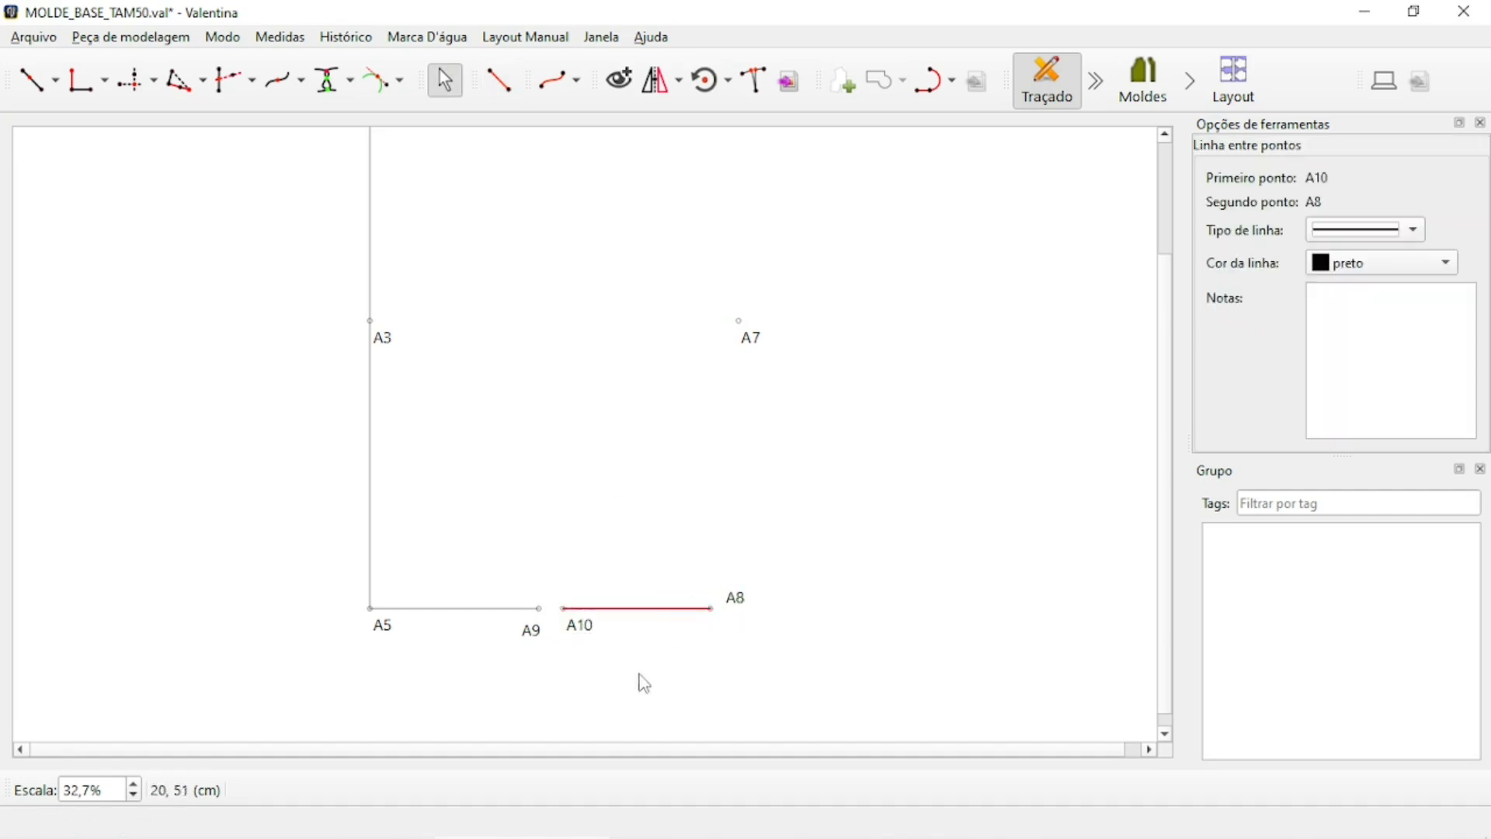
{"action": "scroll", "coordinate": [641, 676], "scroll_direction": "up", "scroll_amount": 4, "text": "ctrl"}
{"action": "left_click", "coordinate": [636, 626]}
{"action": "mouse_move", "coordinate": [626, 555]}
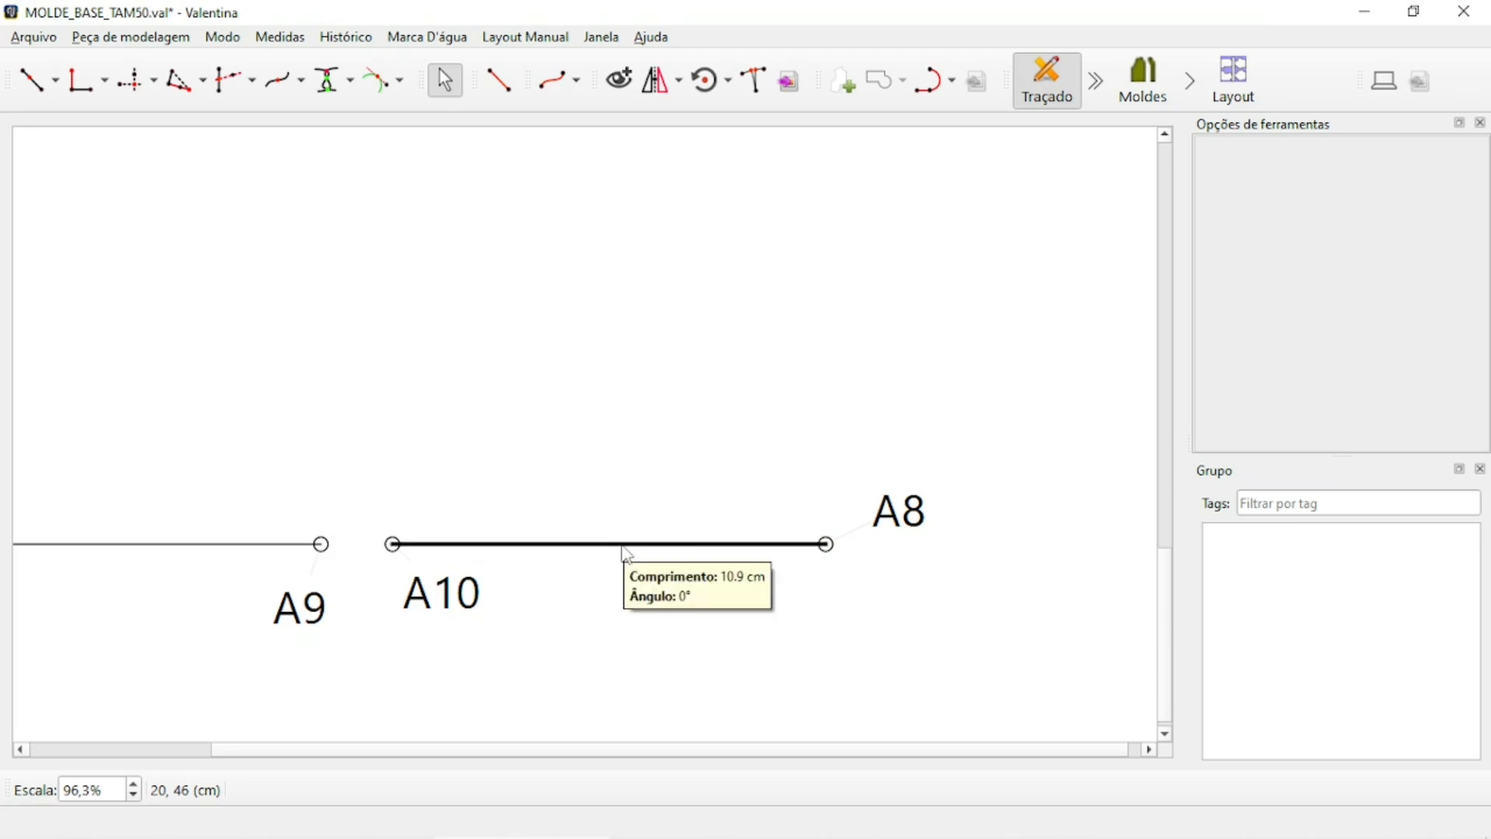
Draw a side line from point A7 to point A8.
{"action": "scroll", "coordinate": [885, 549], "scroll_direction": "down", "scroll_amount": 5, "text": "ctrl"}
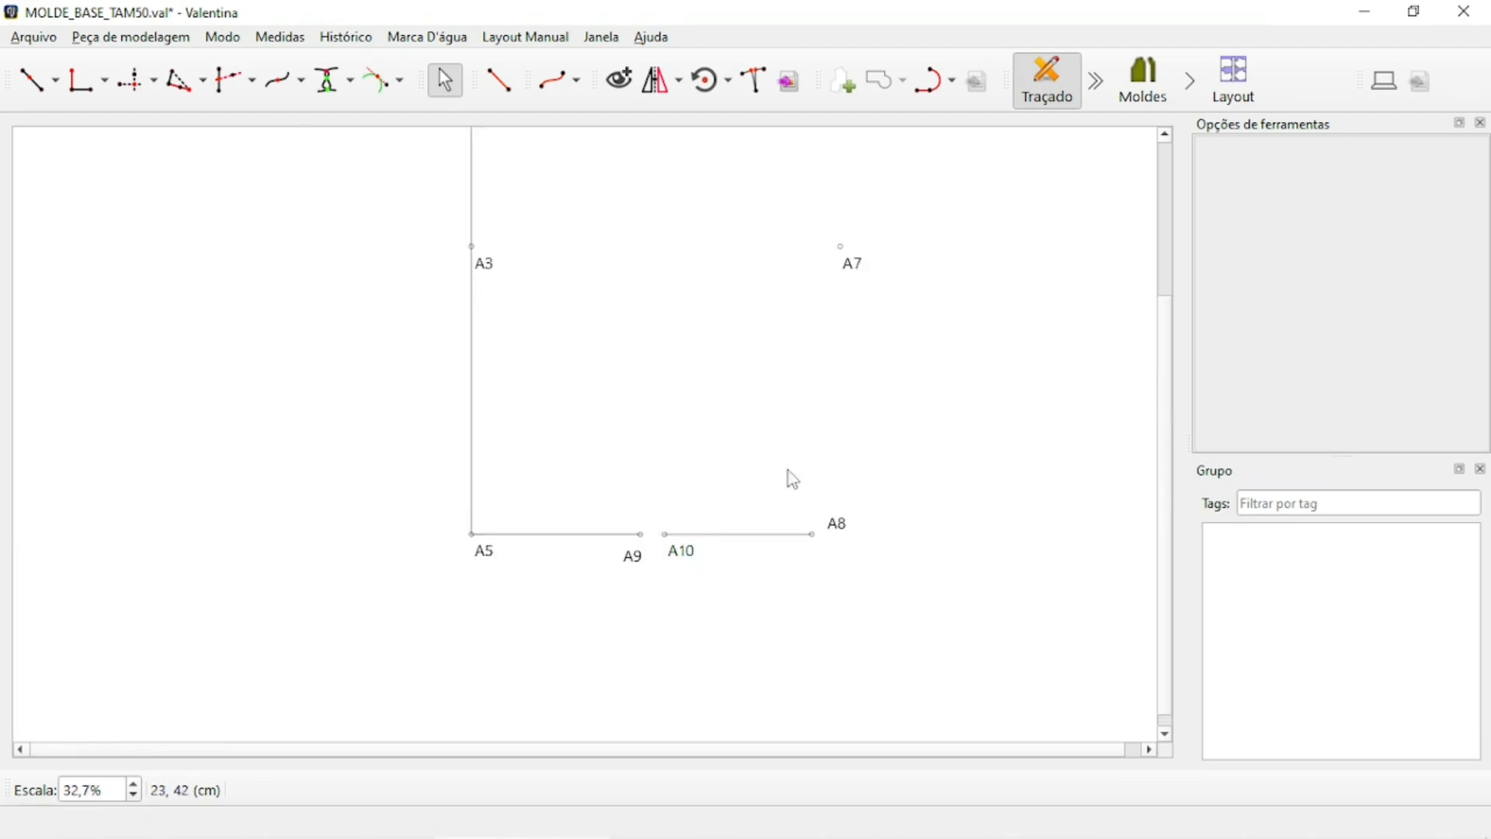
{"action": "scroll", "coordinate": [839, 506], "scroll_direction": "up", "scroll_amount": 3}
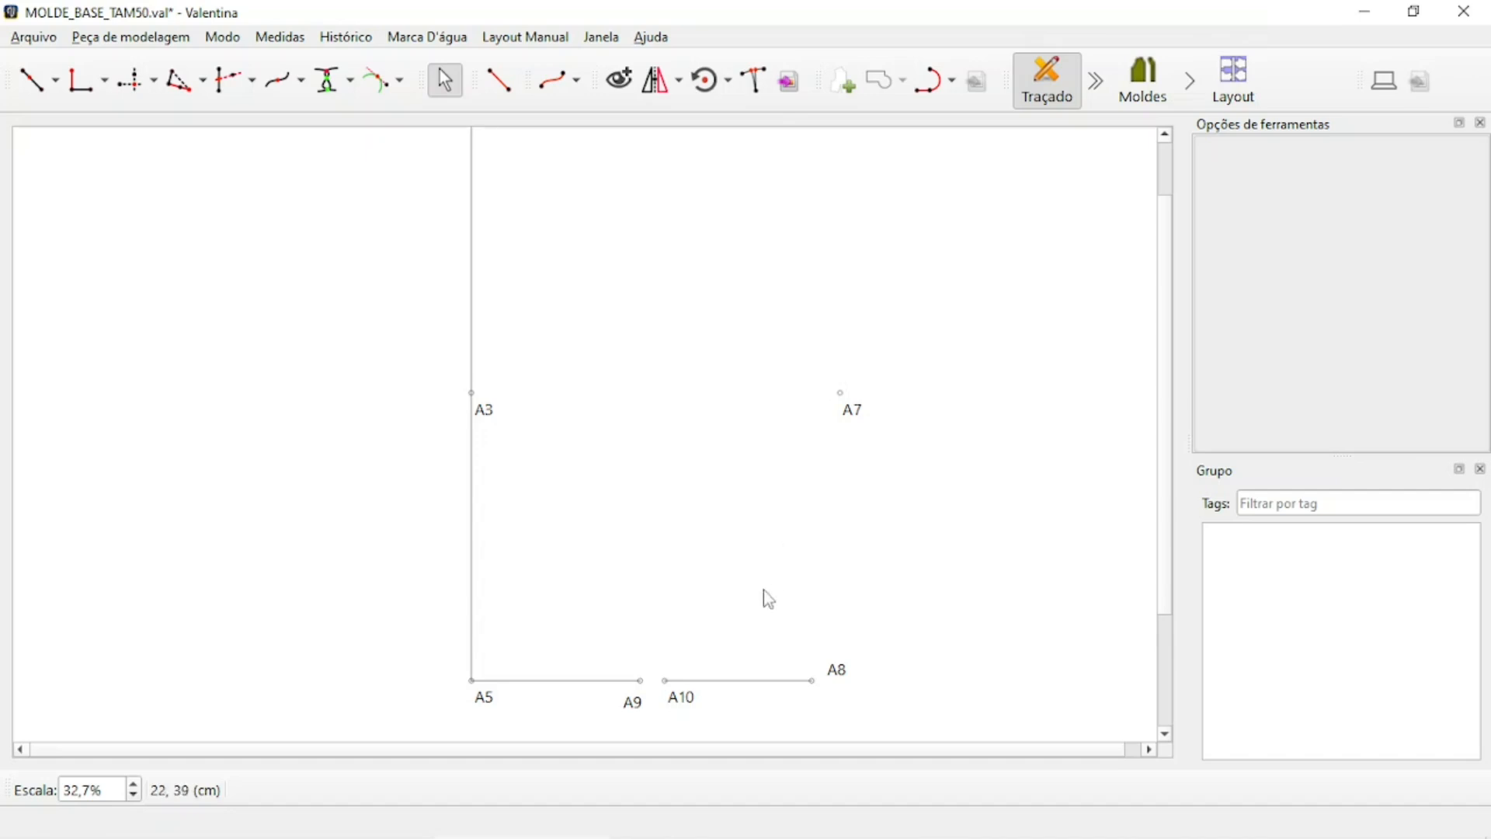
{"action": "scroll", "coordinate": [699, 372], "scroll_direction": "up", "scroll_amount": 2}
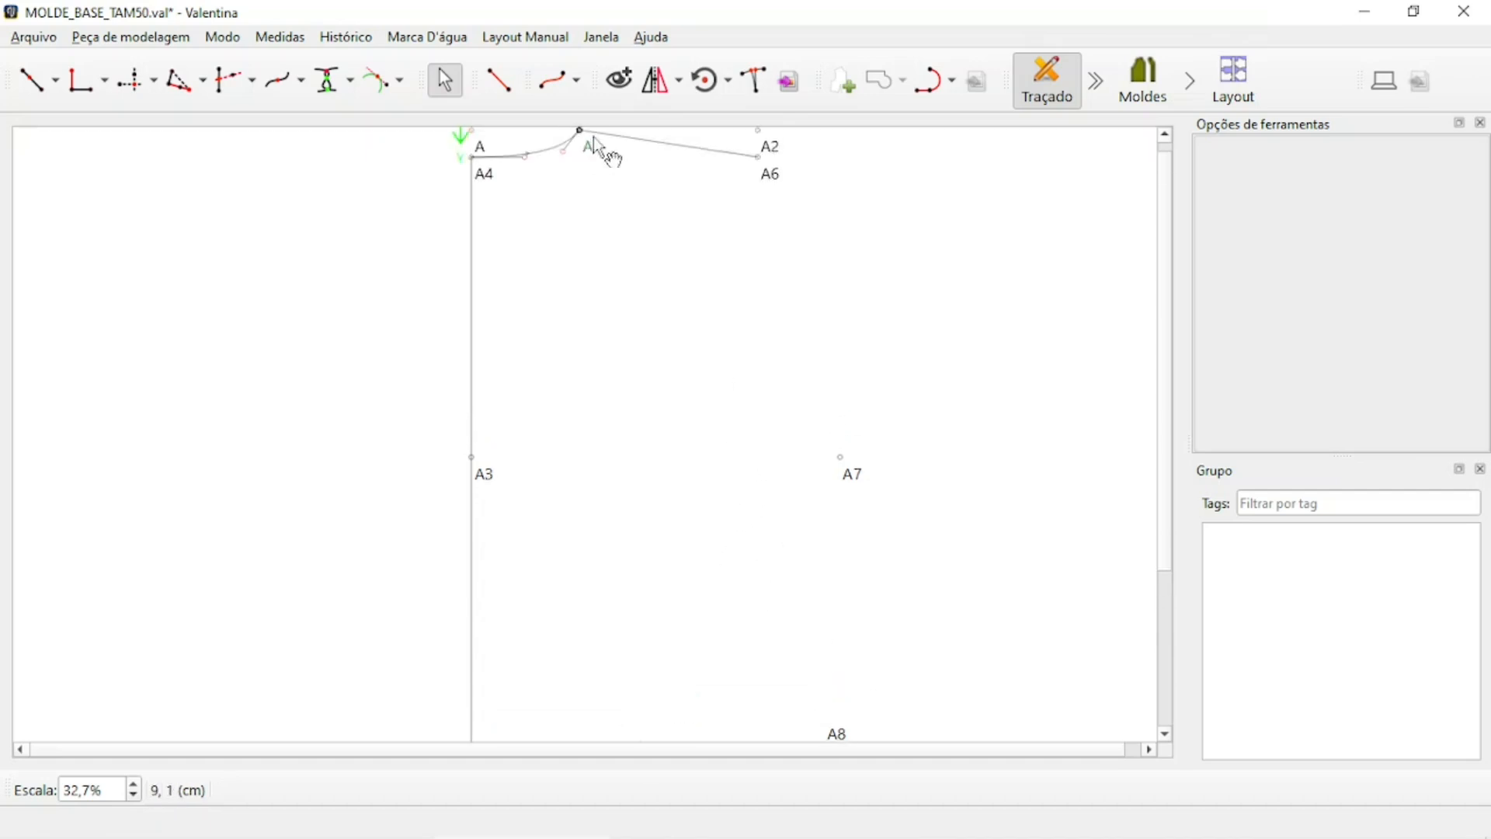
{"action": "left_click", "coordinate": [504, 84]}
{"action": "scroll", "coordinate": [870, 334], "scroll_direction": "down", "scroll_amount": 3}
{"action": "left_click", "coordinate": [840, 312]}
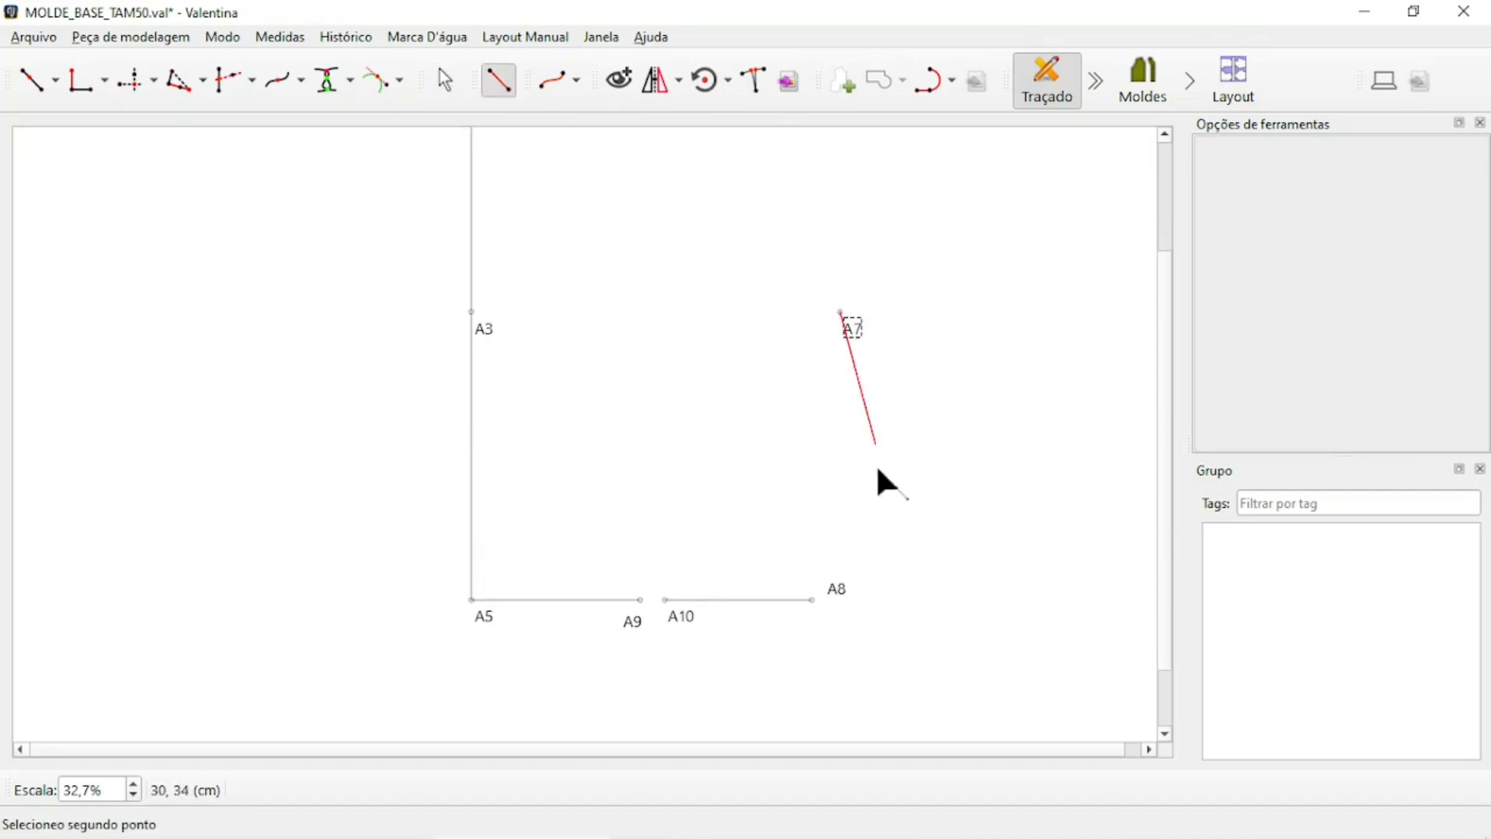
{"action": "left_click", "coordinate": [845, 584]}
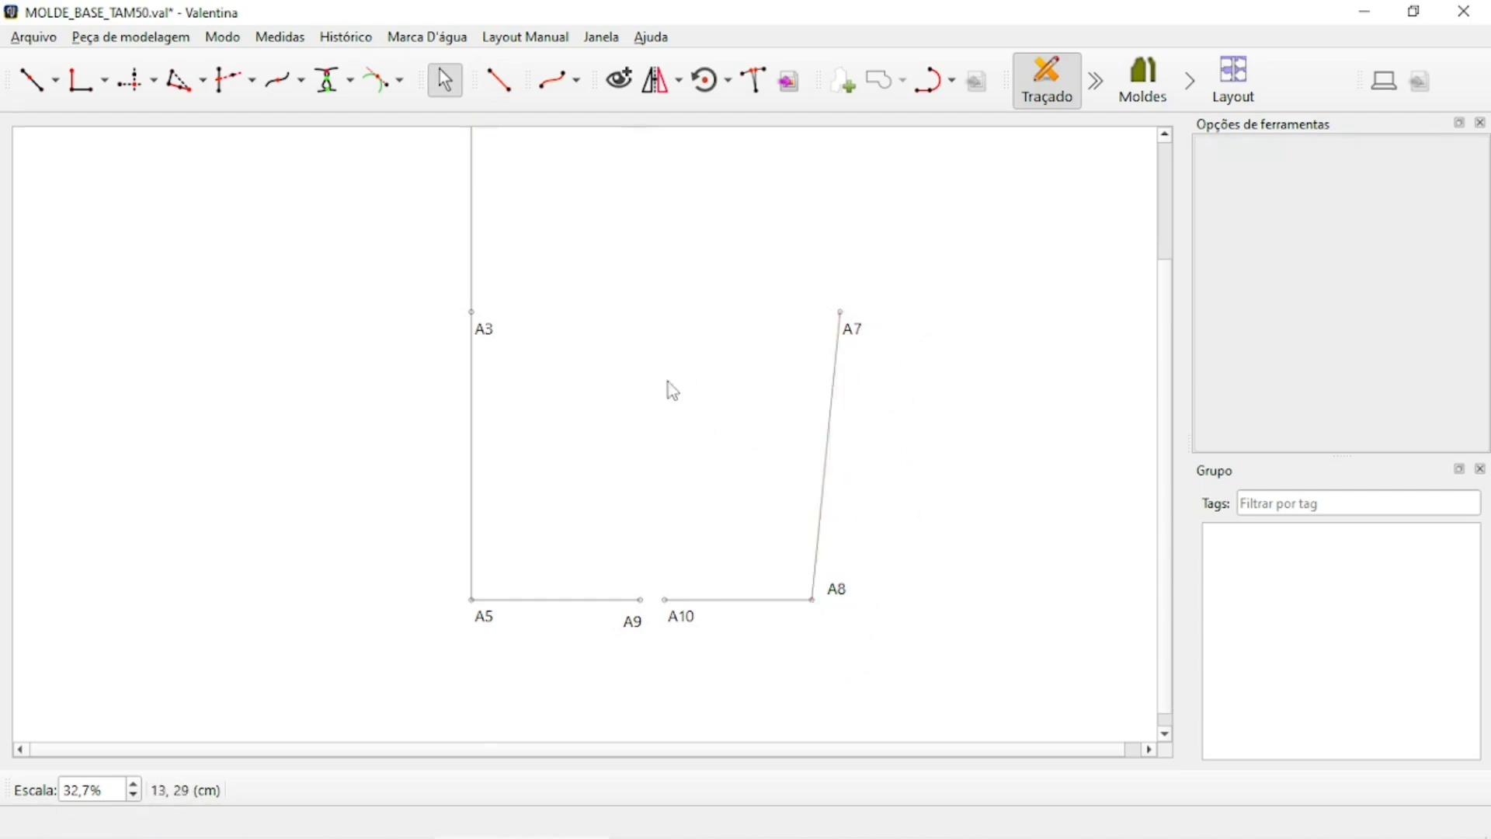
Move the A2 label up and beside its point so it sits apart from the A6 label.
{"action": "scroll", "coordinate": [828, 399], "scroll_direction": "up", "scroll_amount": 2, "text": "ctrl"}
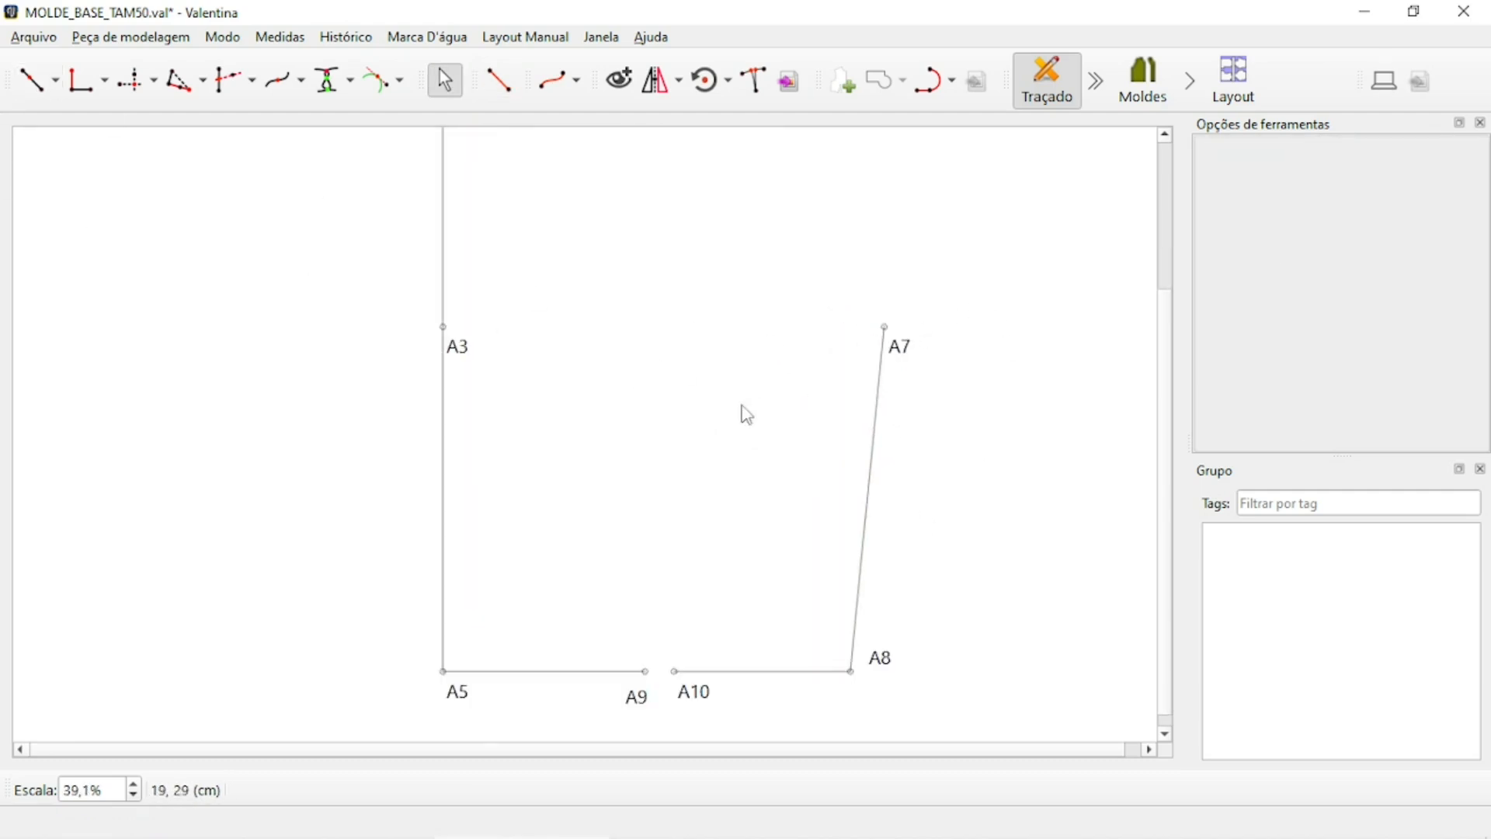
{"action": "scroll", "coordinate": [613, 559], "scroll_direction": "down", "scroll_amount": 4, "text": "ctrl"}
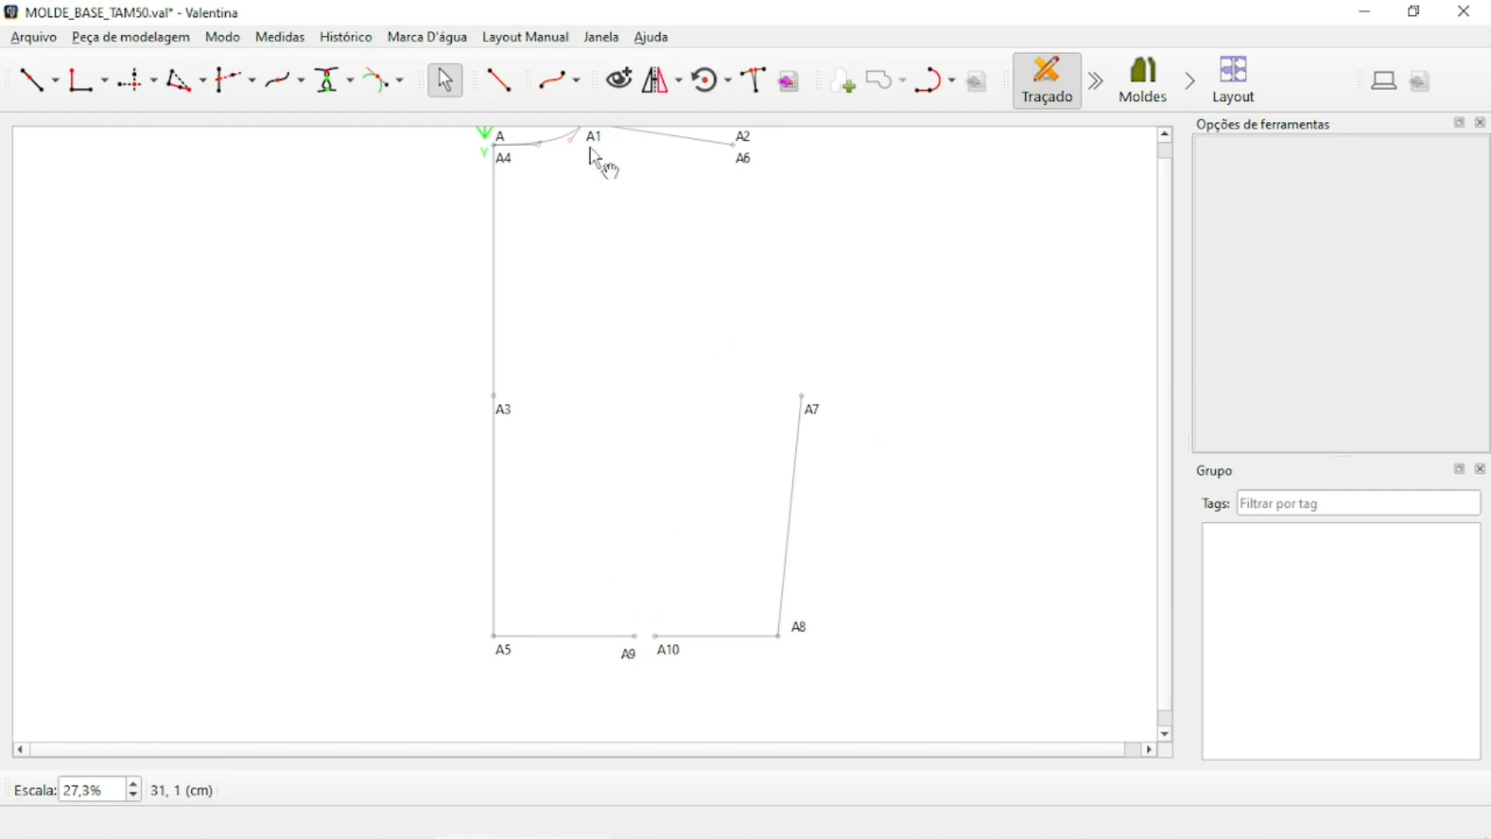
{"action": "scroll", "coordinate": [712, 233], "scroll_direction": "up", "scroll_amount": 1}
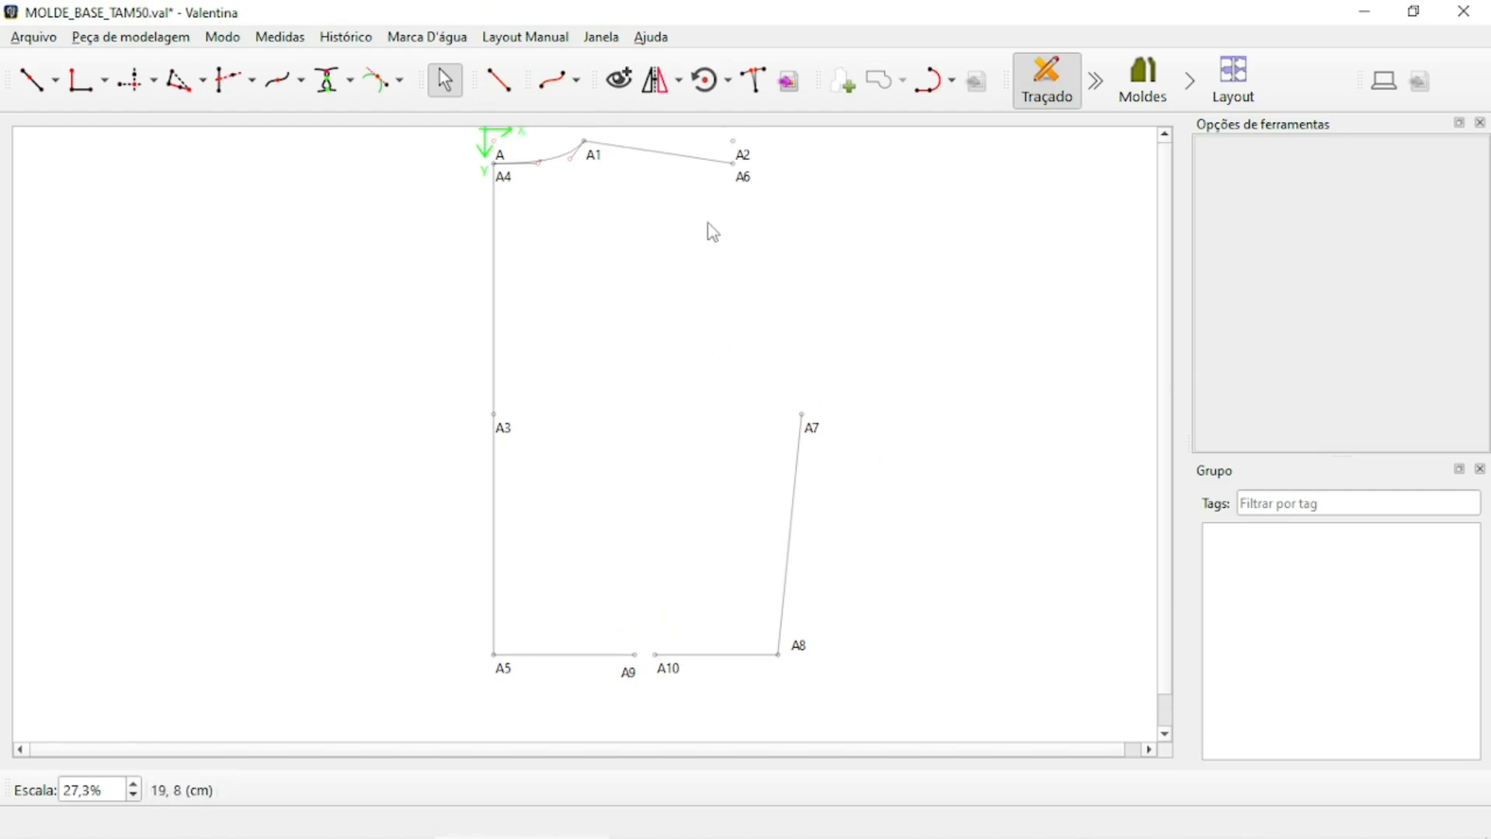
{"action": "left_click", "coordinate": [757, 160]}
{"action": "left_click_drag", "start_coordinate": [757, 161], "coordinate": [754, 141]}
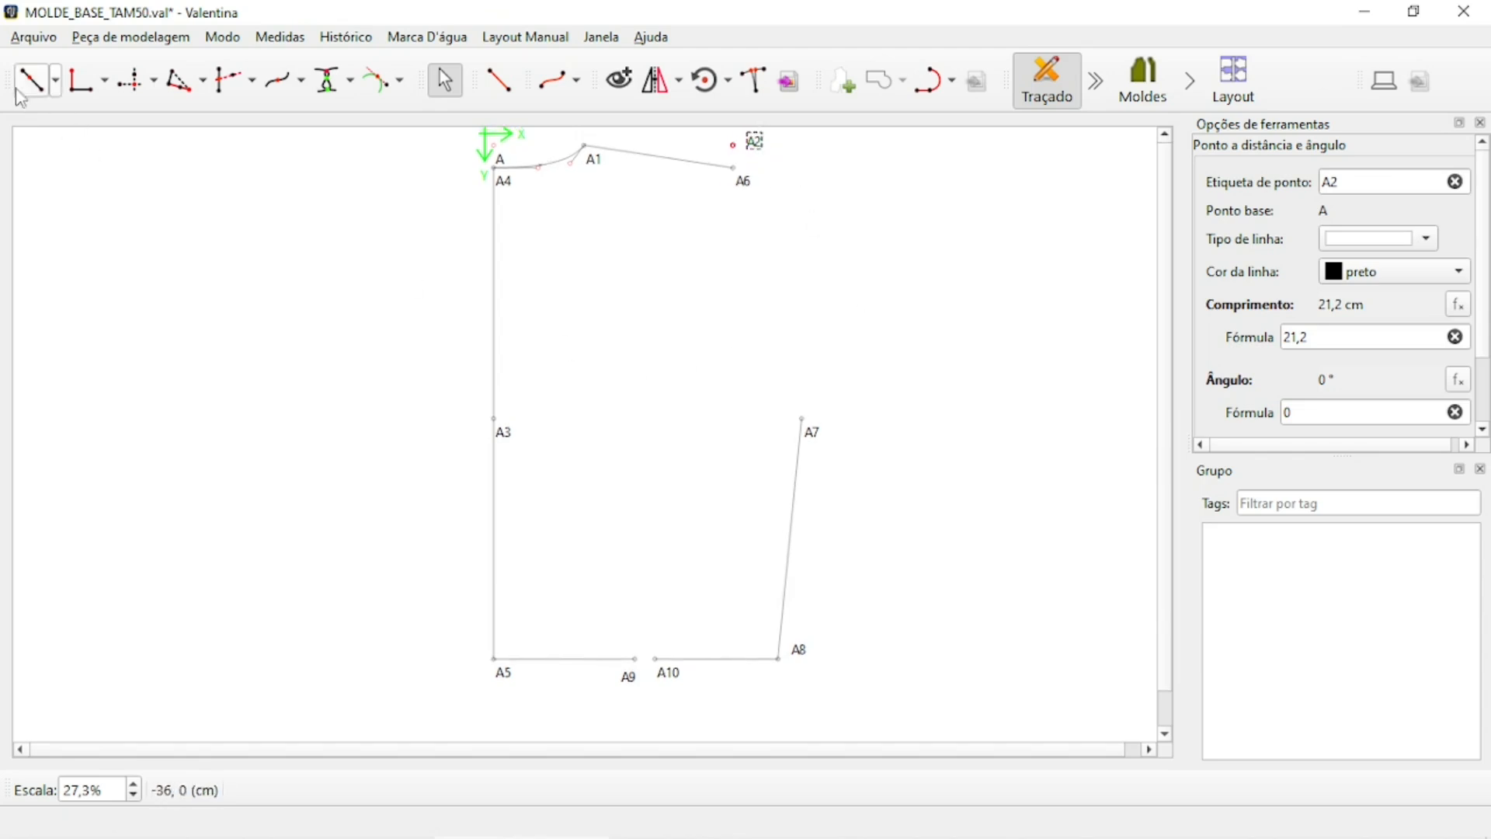
Add point A11 at a distance of 24,2 cm and 270° from A with the blank line type, and move its label clear of A3.
{"action": "left_click", "coordinate": [56, 81]}
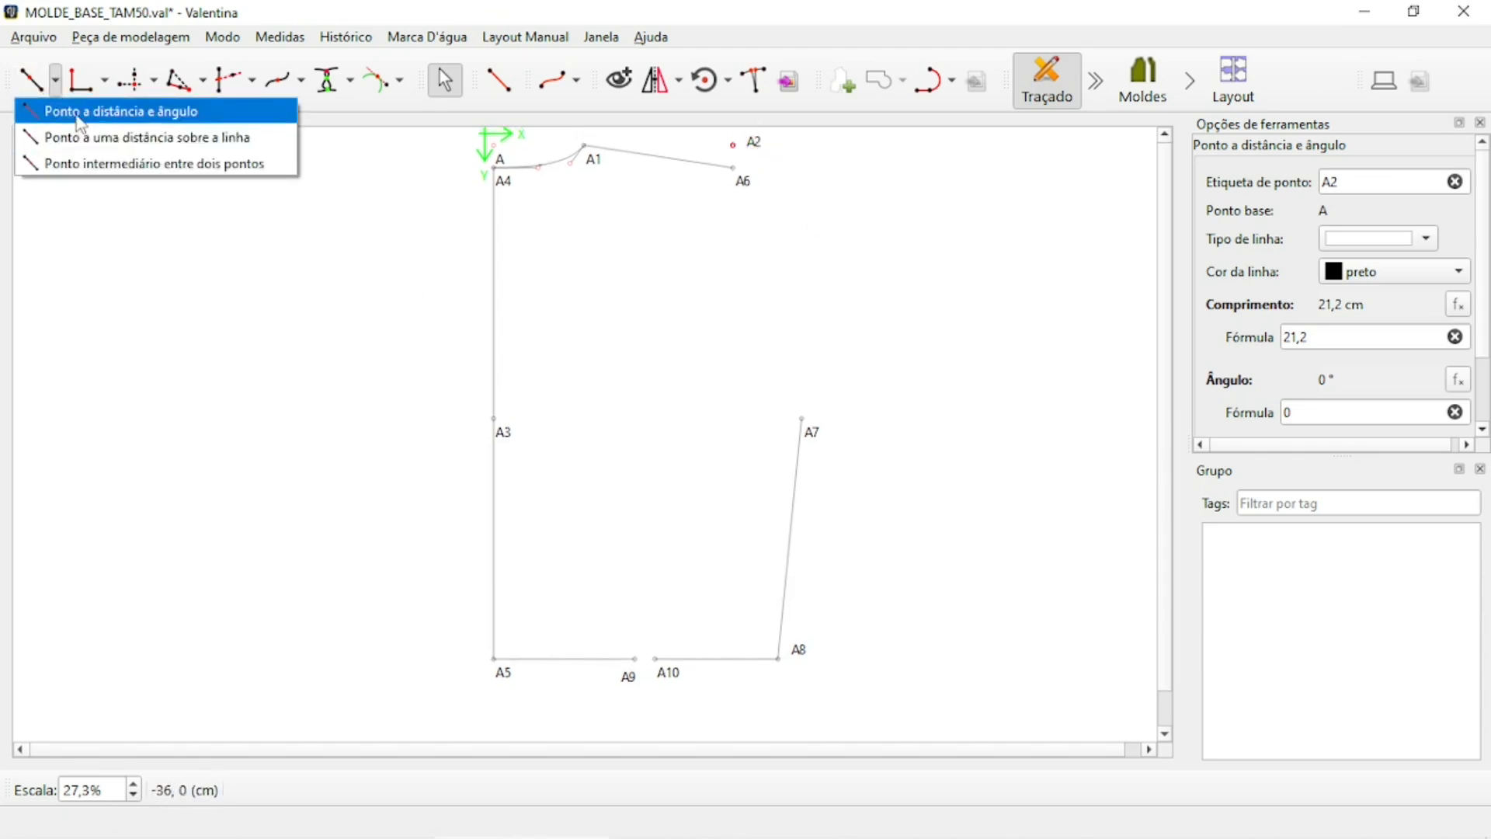
{"action": "left_click", "coordinate": [94, 109]}
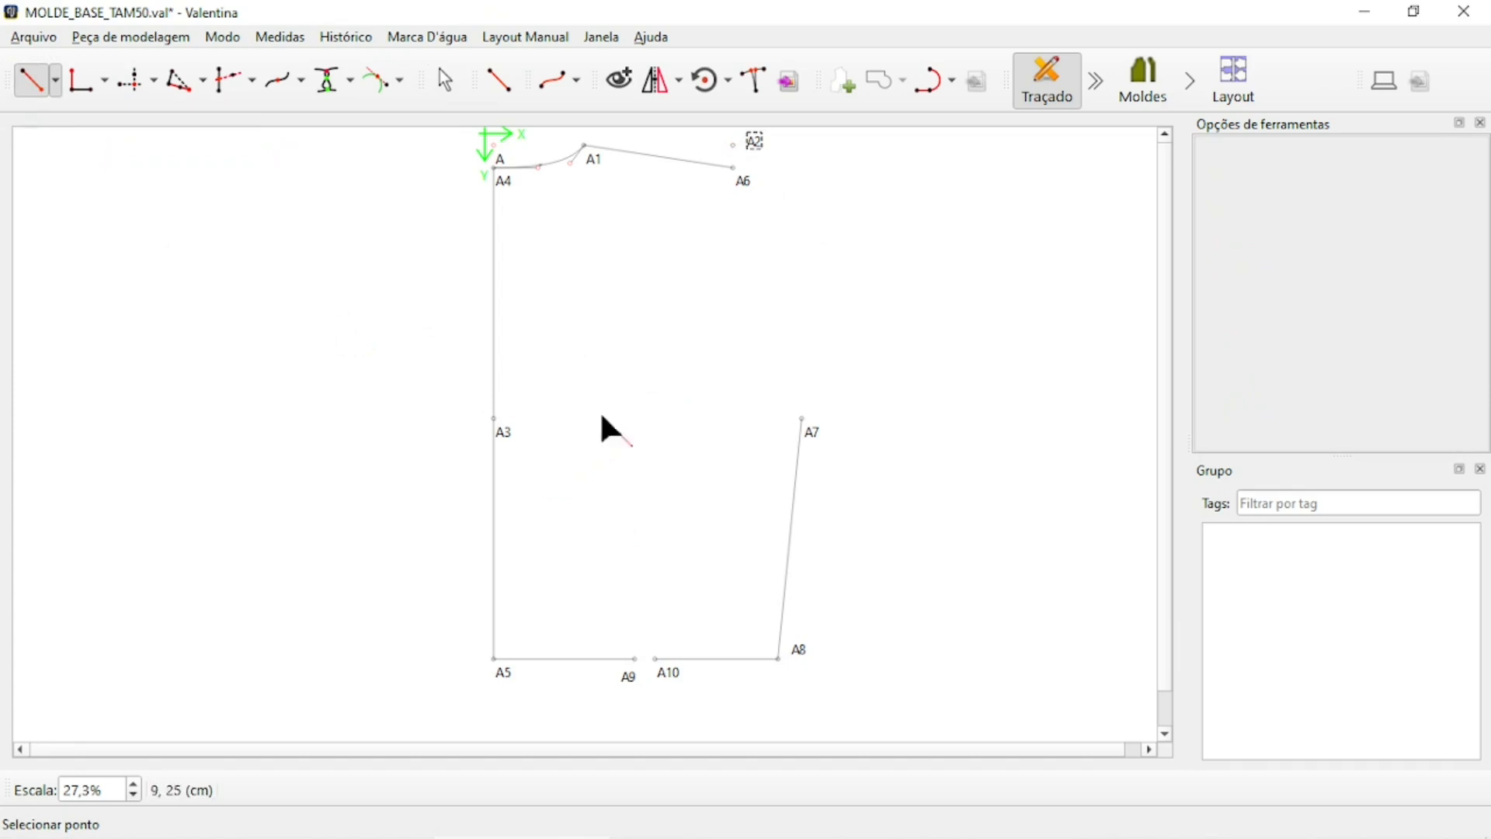
{"action": "left_click", "coordinate": [499, 156]}
{"action": "left_click", "coordinate": [501, 484], "text": "shift"}
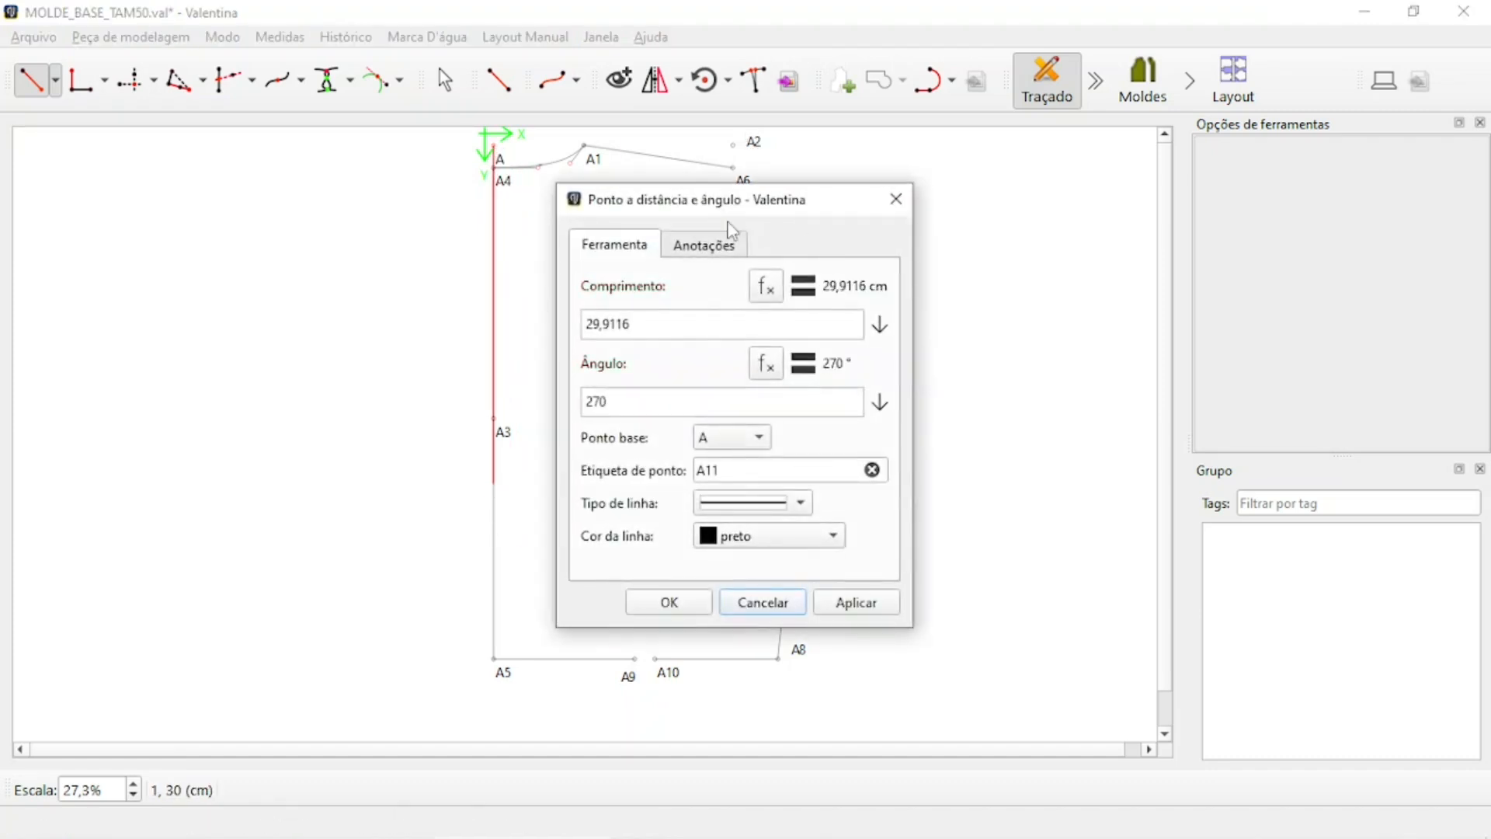
{"action": "left_click_drag", "start_coordinate": [876, 196], "coordinate": [957, 194]}
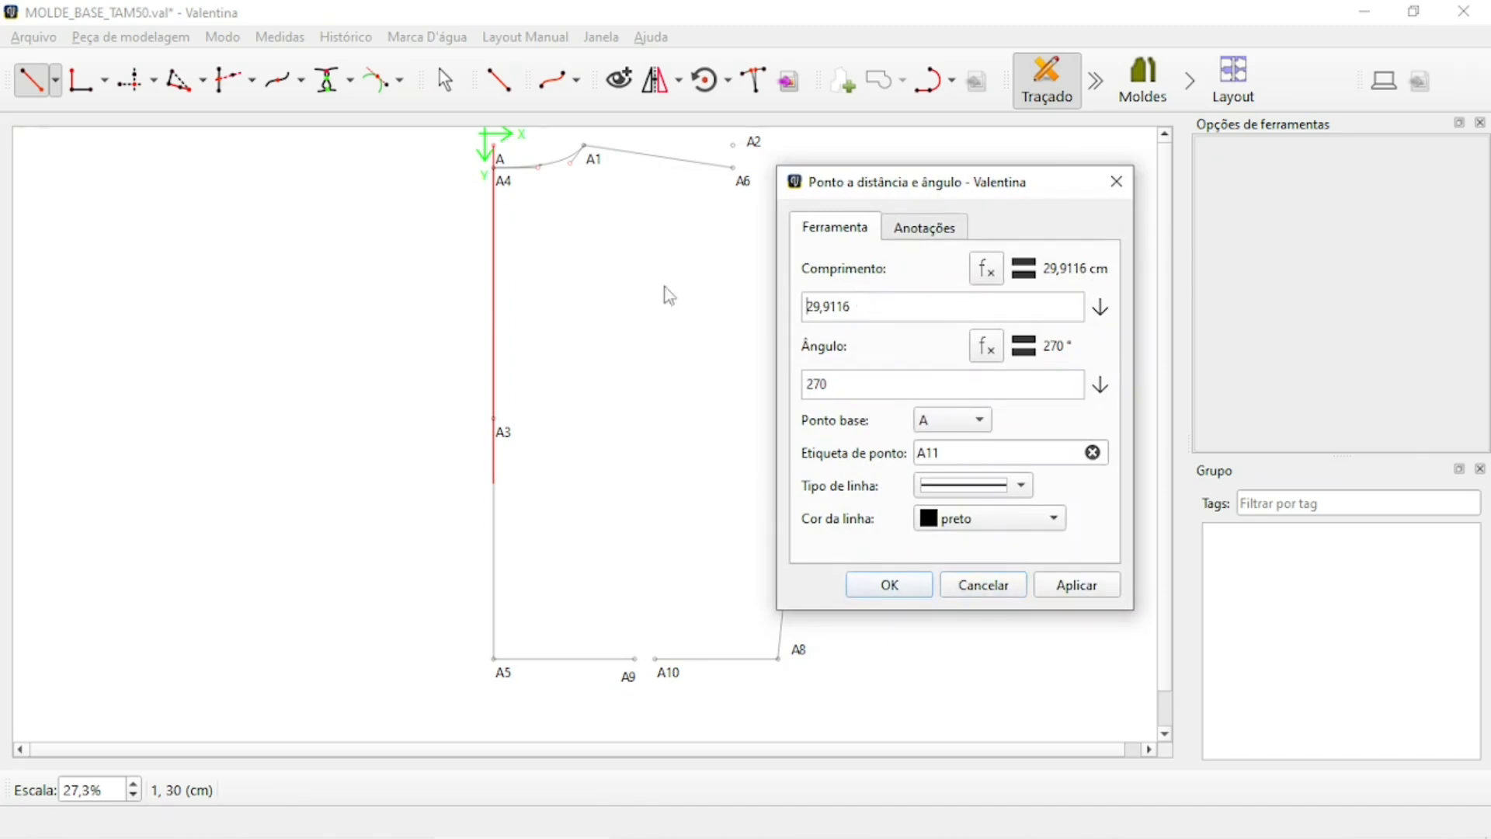
{"action": "double_click", "coordinate": [882, 299]}
{"action": "type", "text": "24,2"}
{"action": "left_click", "coordinate": [1020, 485]}
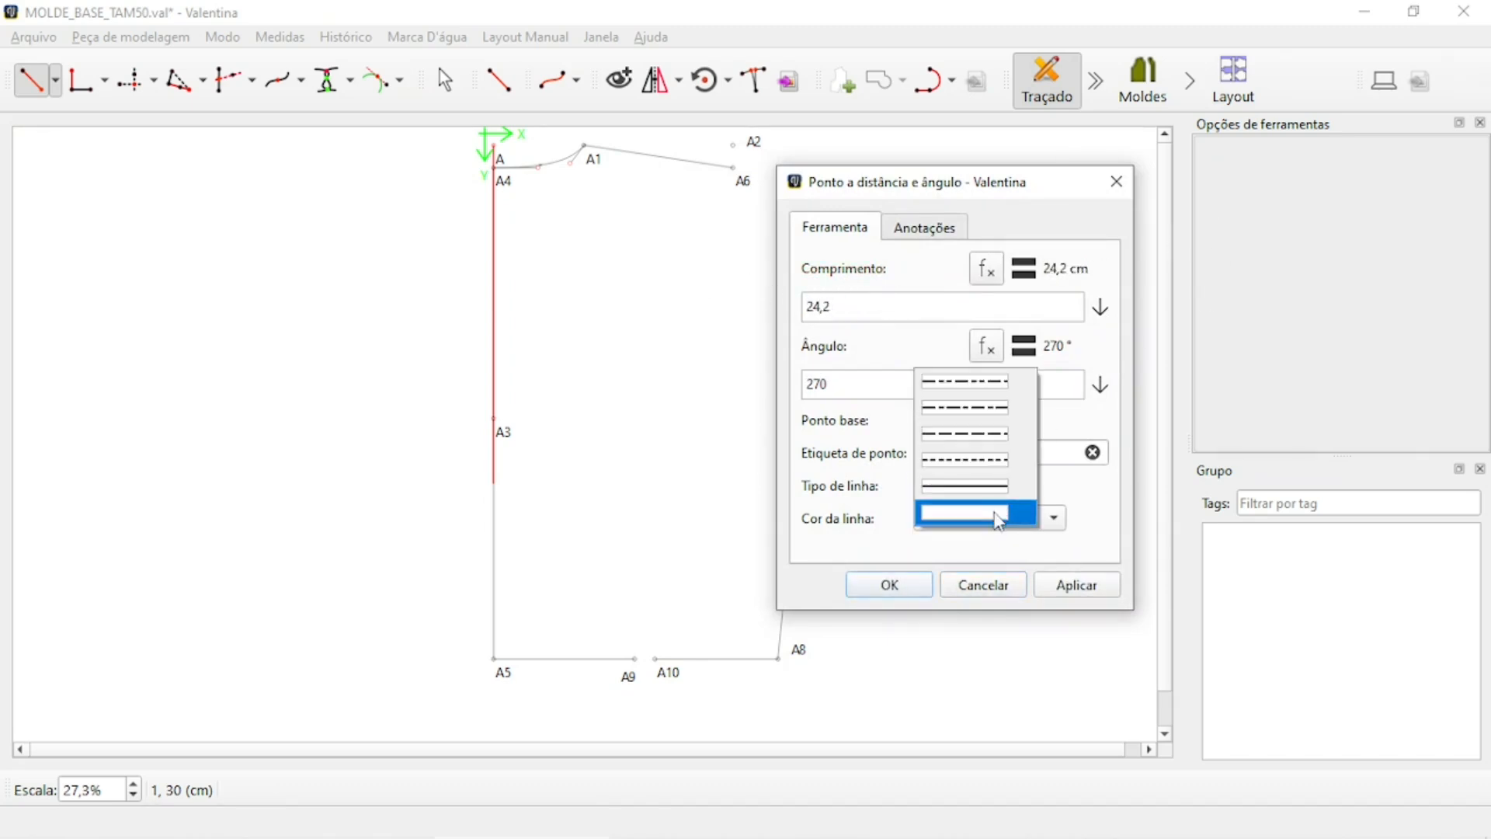
{"action": "left_click", "coordinate": [997, 513]}
{"action": "left_click", "coordinate": [1071, 585]}
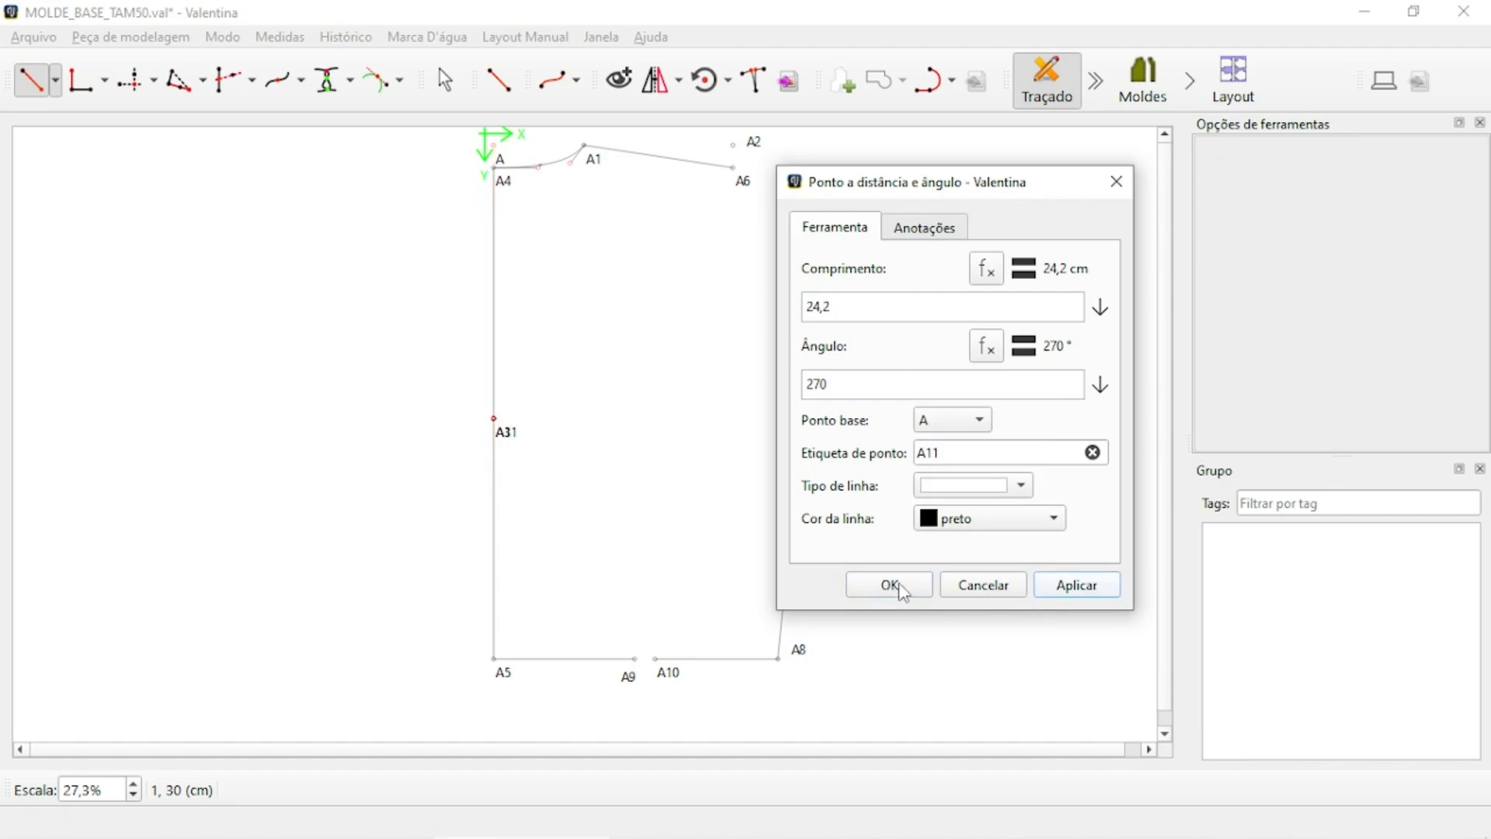
{"action": "left_click", "coordinate": [901, 589]}
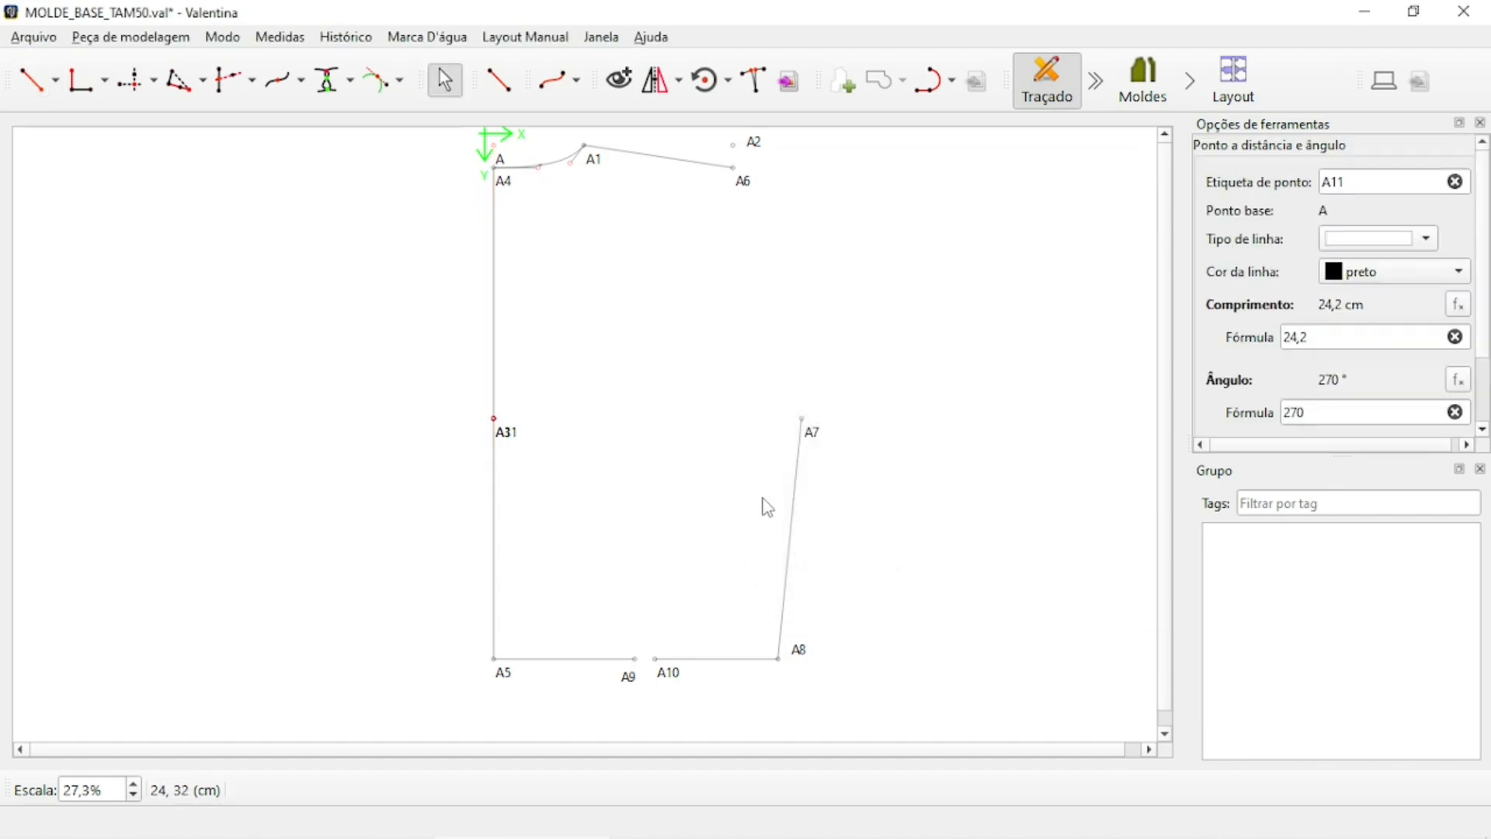
{"action": "left_click_drag", "start_coordinate": [508, 436], "coordinate": [483, 399]}
{"action": "left_click", "coordinate": [427, 412]}
Set the length formula of point A3 to 24 cm.
{"action": "left_click", "coordinate": [503, 432]}
{"action": "left_click_drag", "start_coordinate": [1338, 334], "coordinate": [861, 196]}
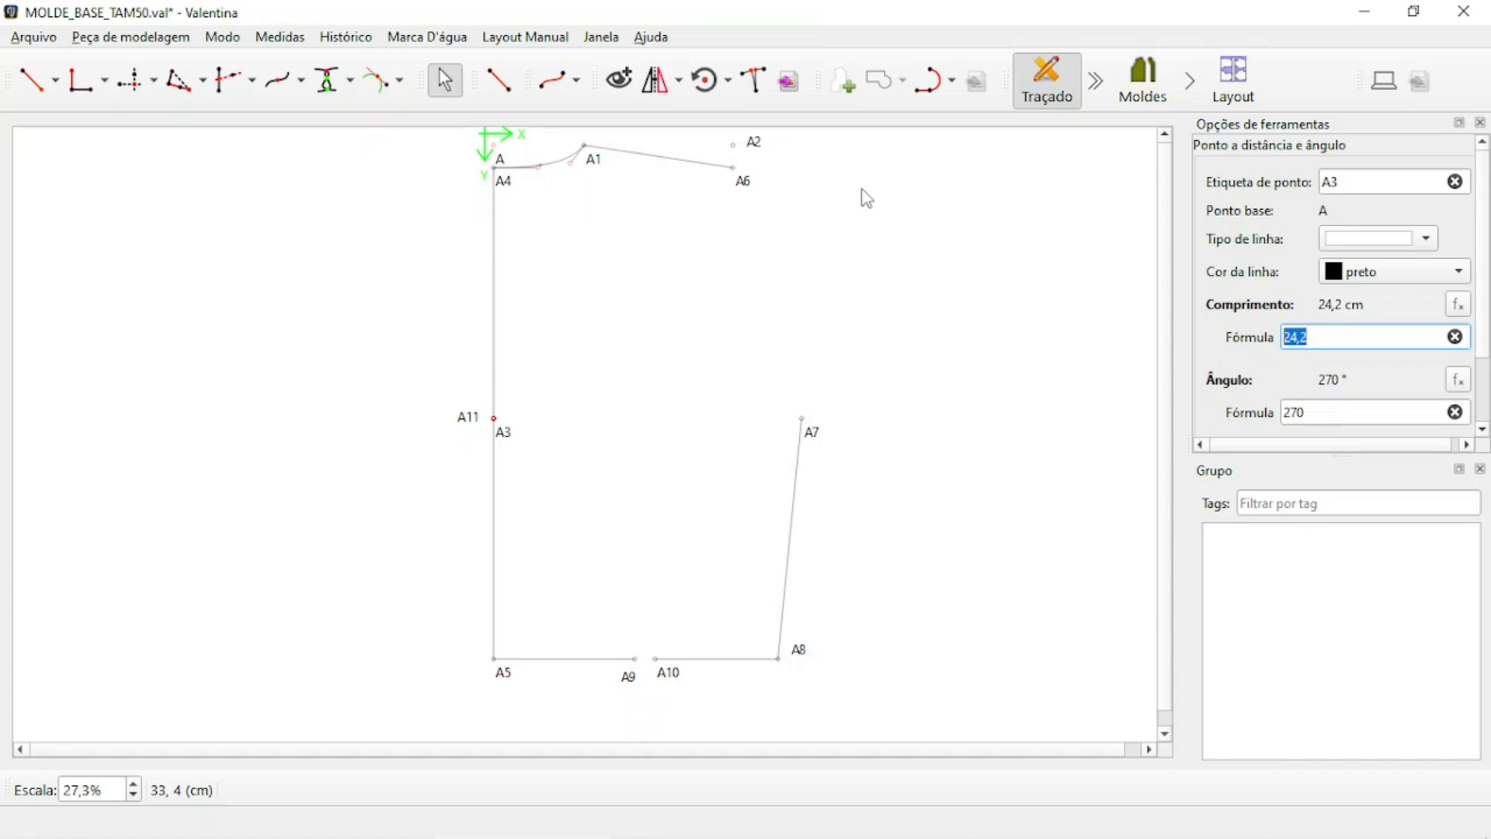
{"action": "left_click", "coordinate": [505, 433]}
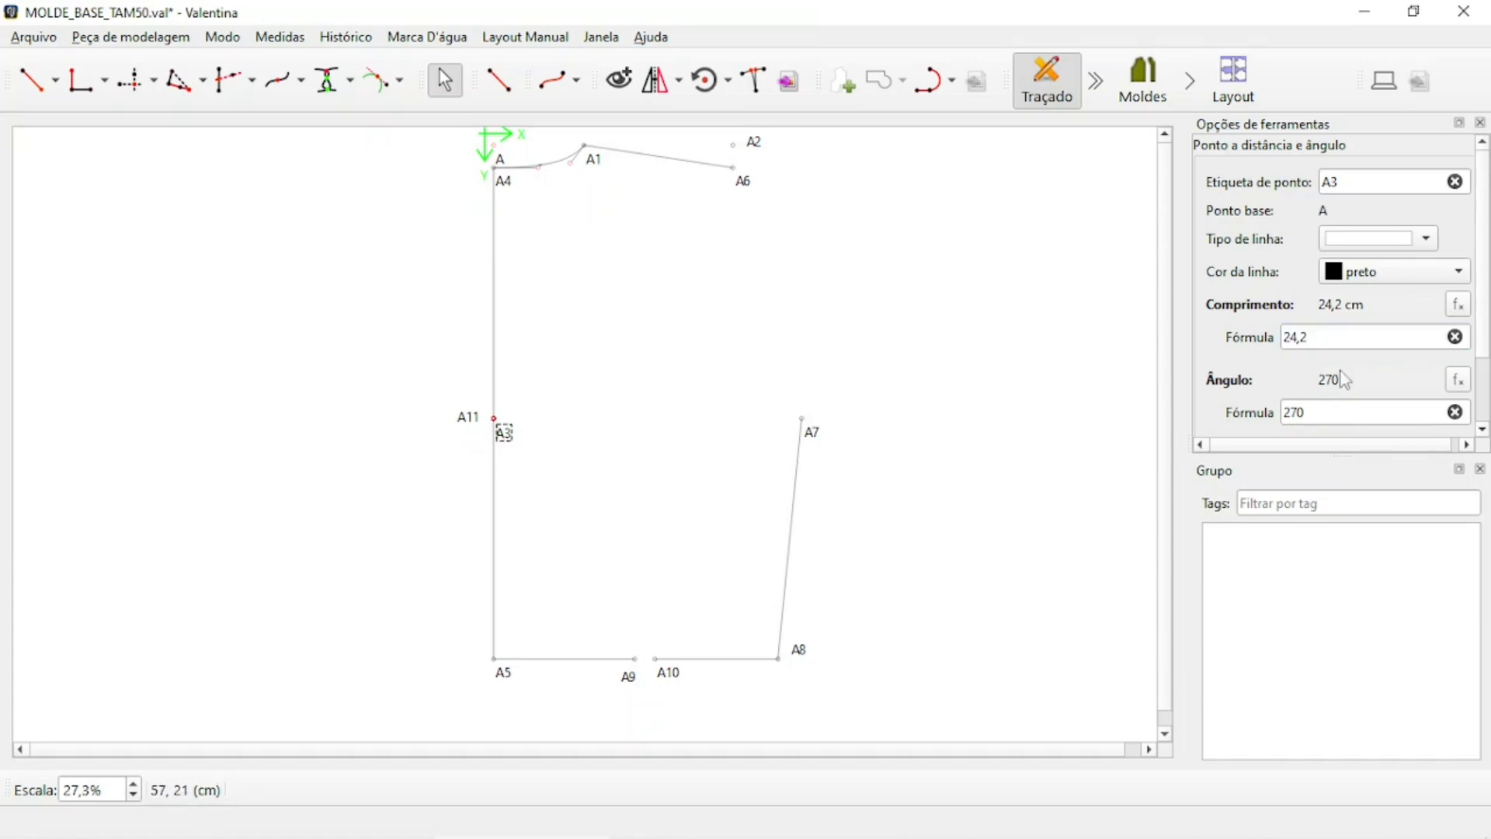
{"action": "left_click", "coordinate": [1318, 339]}
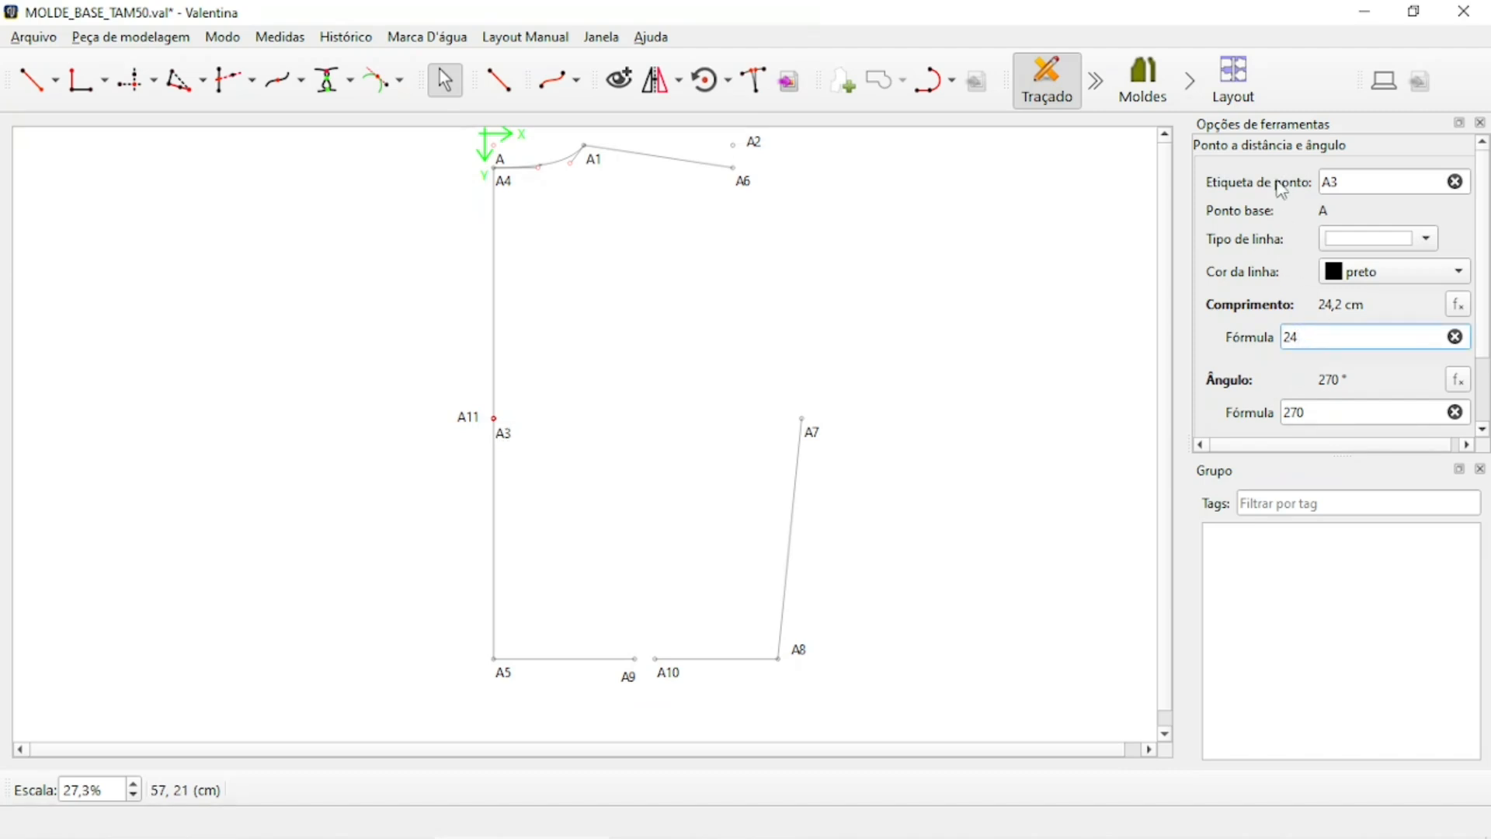
Set the length formula of point A11 to 22,5 cm from point A.
{"action": "left_click", "coordinate": [468, 419]}
{"action": "double_click", "coordinate": [1337, 338]}
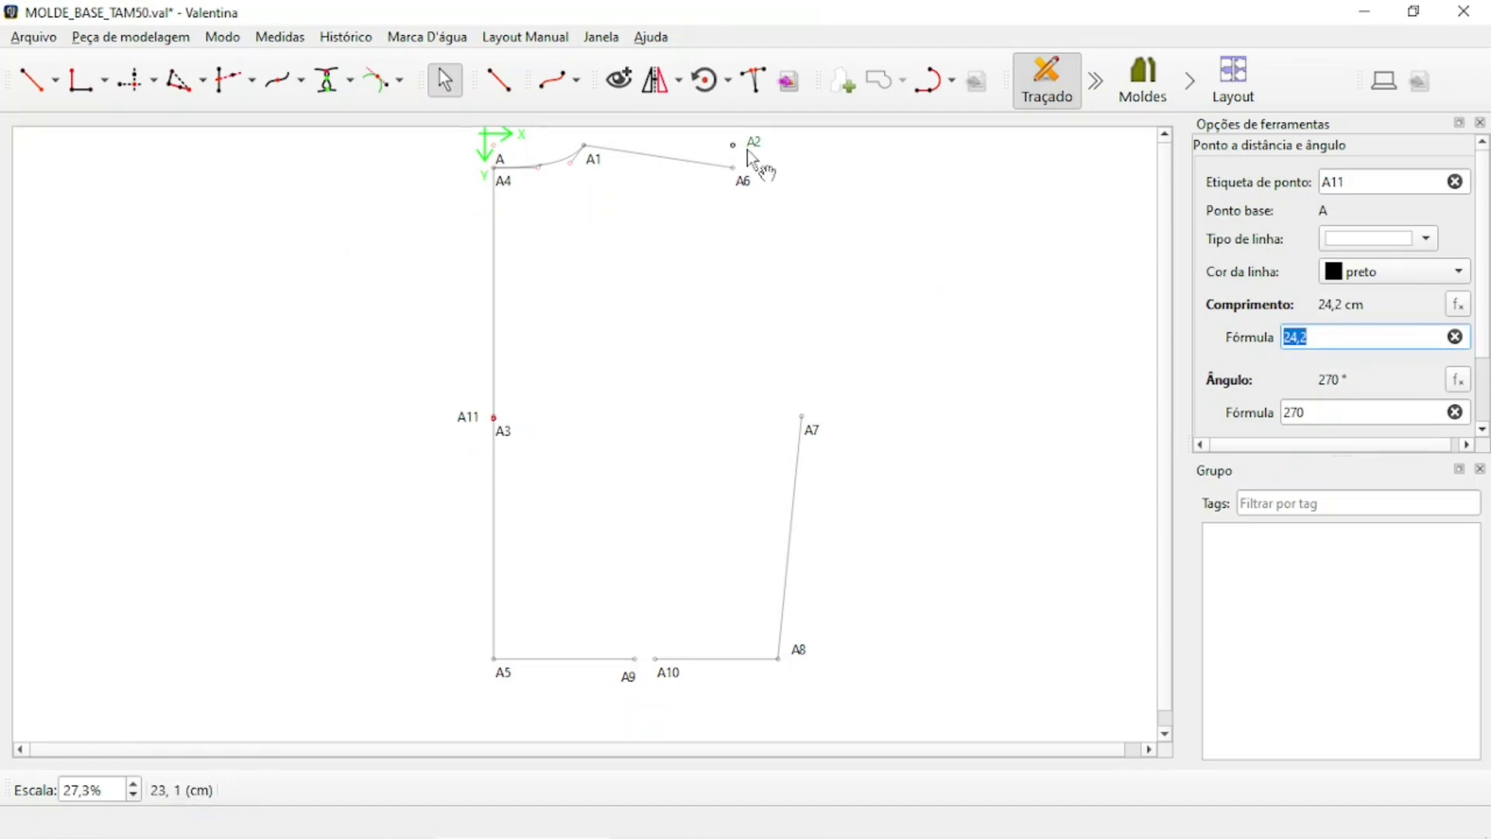
{"action": "mouse_move", "coordinate": [747, 150]}
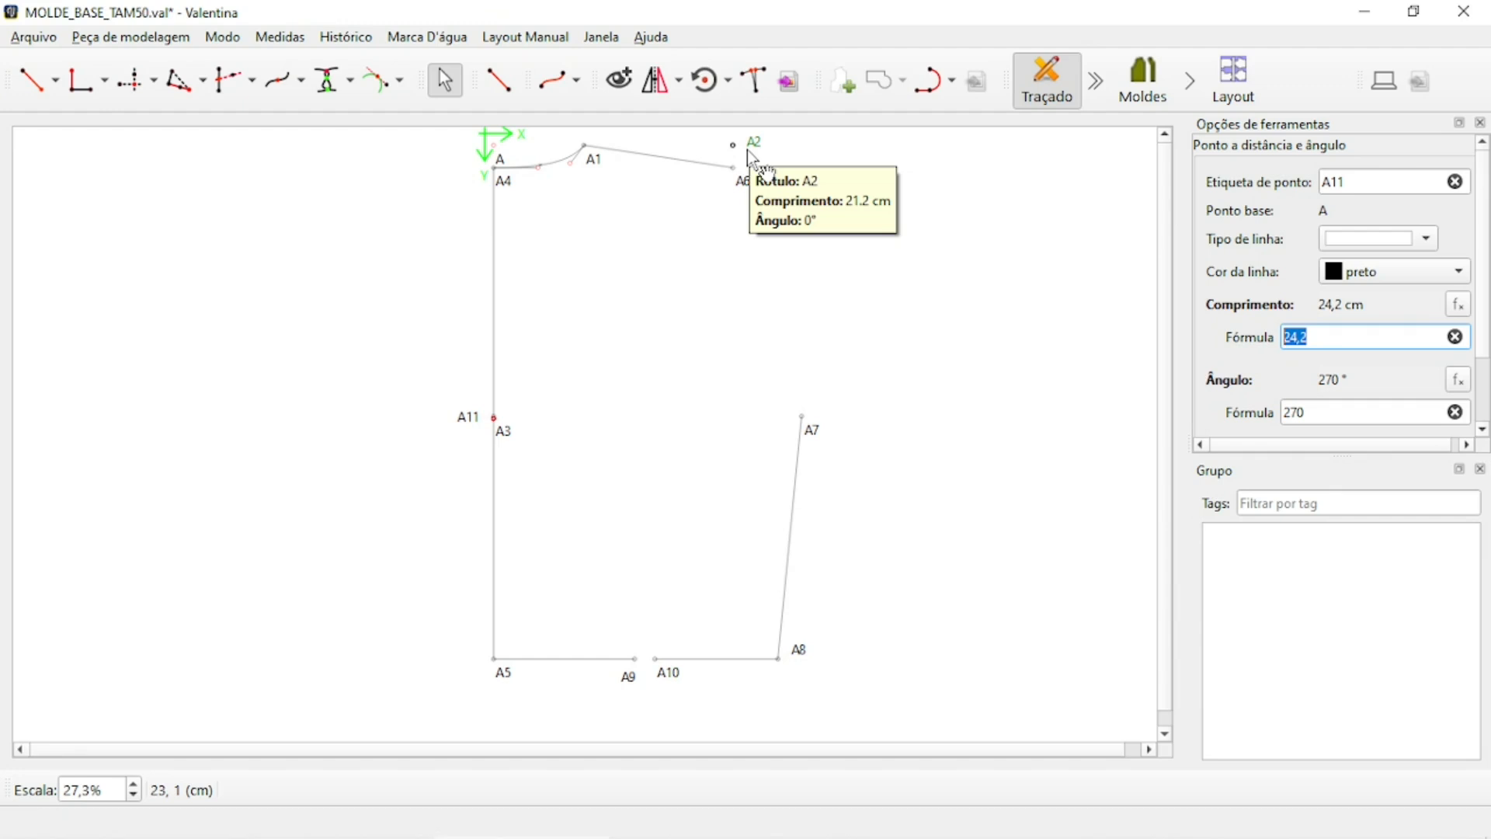
{"action": "type", "text": "22"}
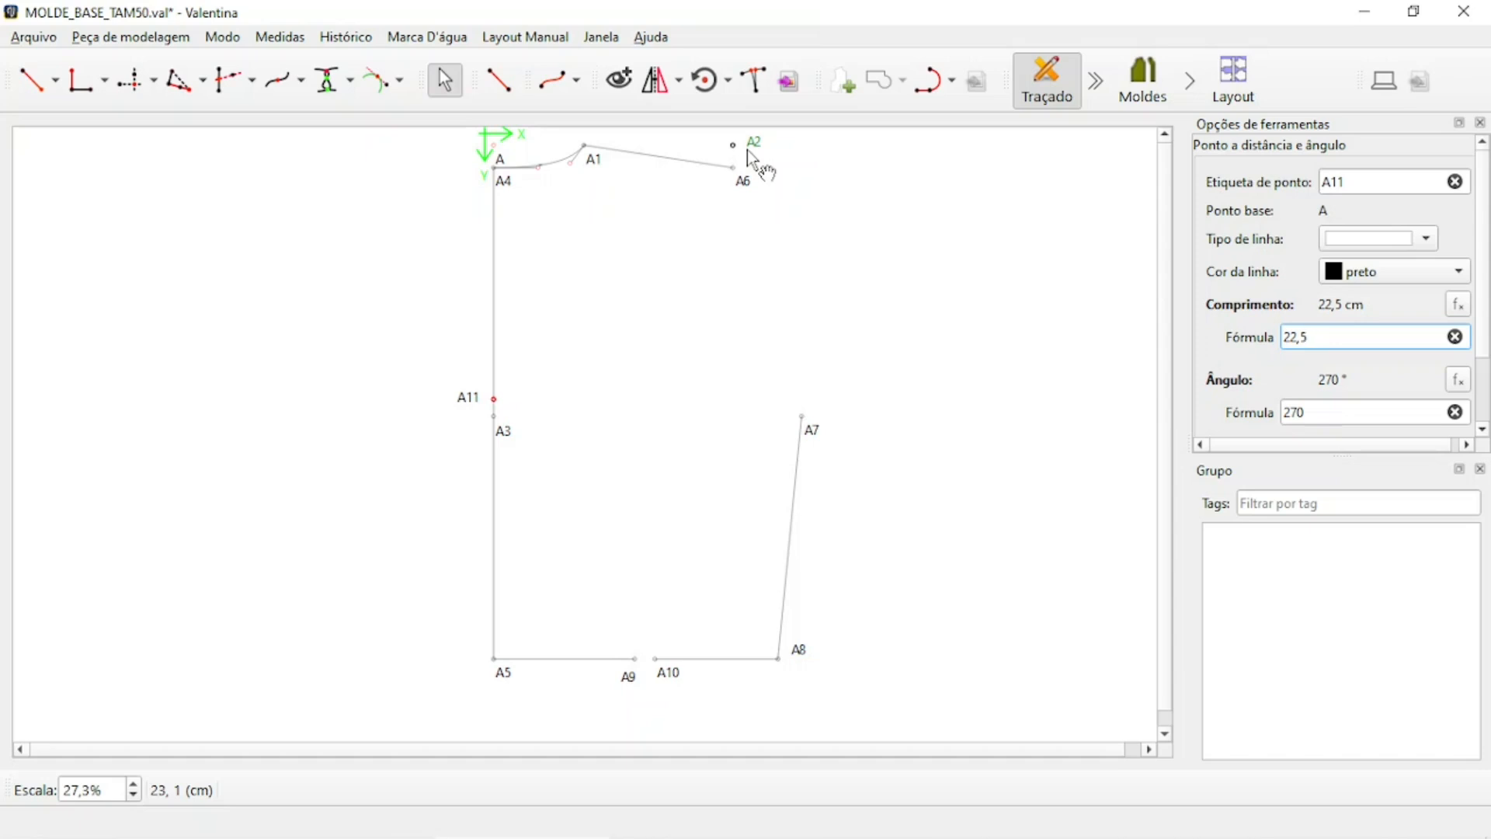
{"action": "key", "text": "Return"}
Add point A12 at a distance of 11,5 cm and 0° from A11 with the blank line type.
{"action": "left_click", "coordinate": [35, 87]}
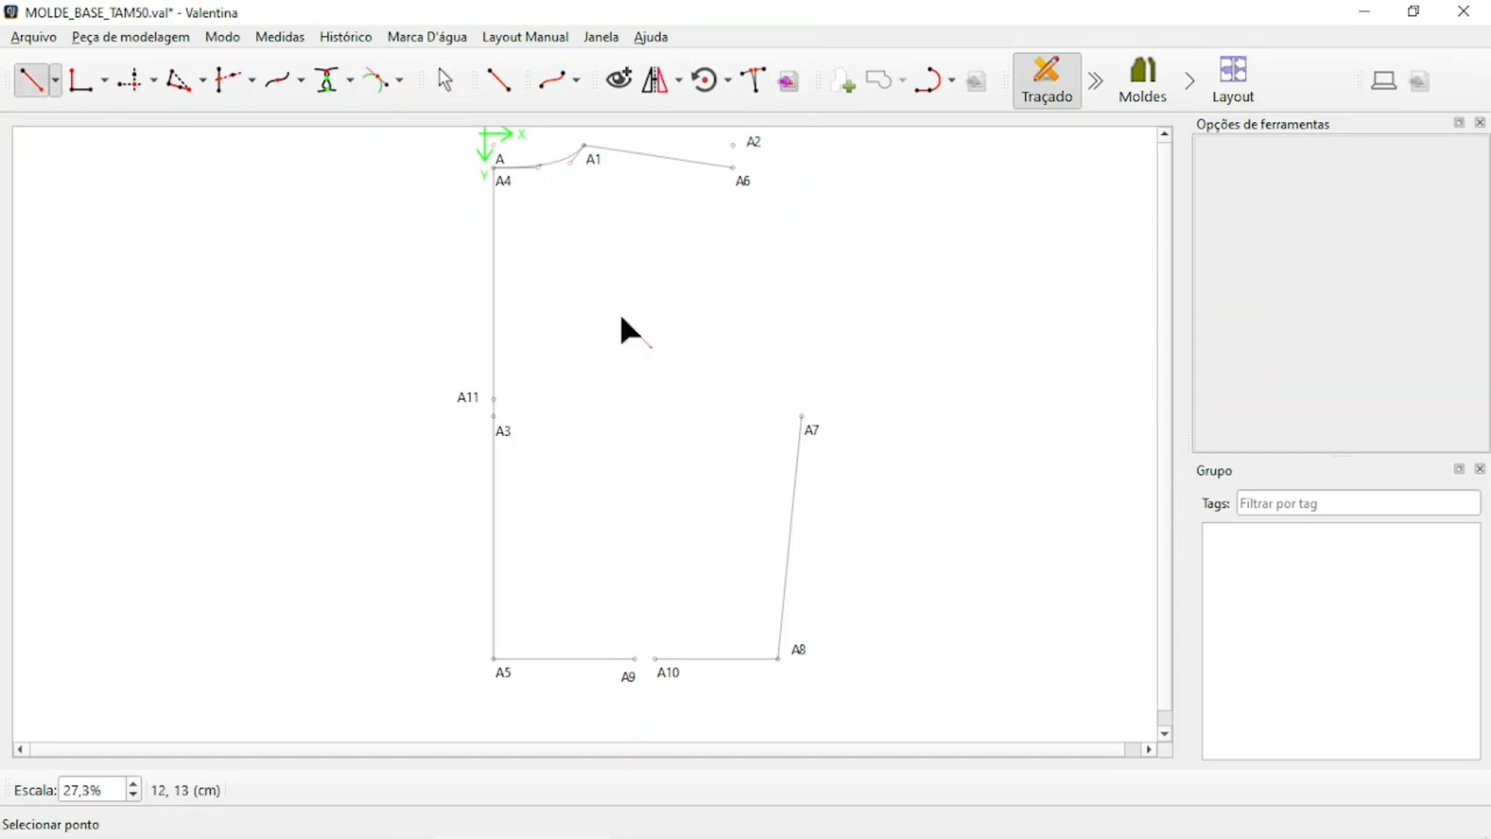
{"action": "left_click", "coordinate": [494, 399]}
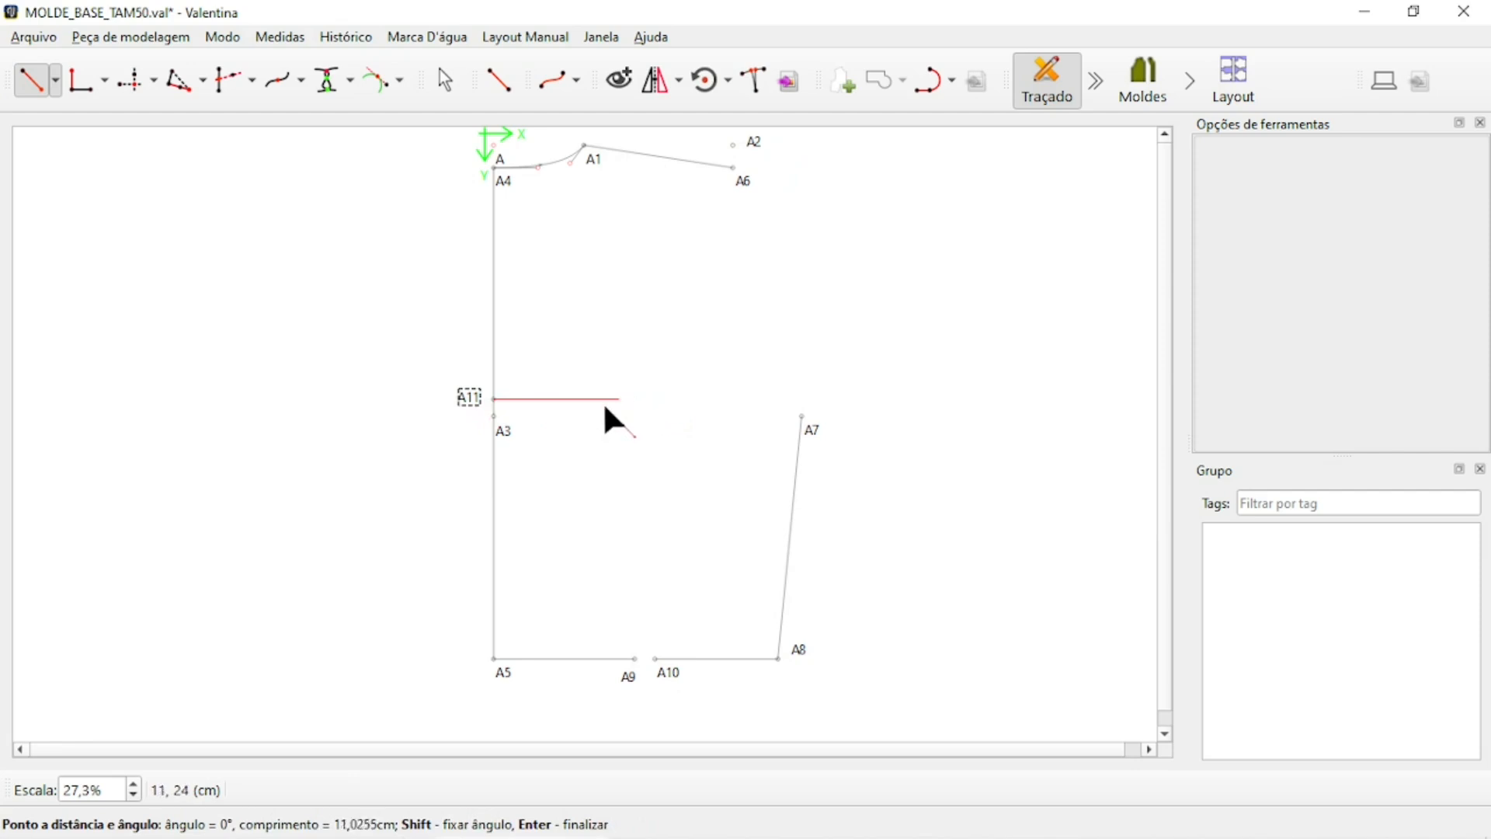
{"action": "left_click", "coordinate": [602, 420], "text": "shift"}
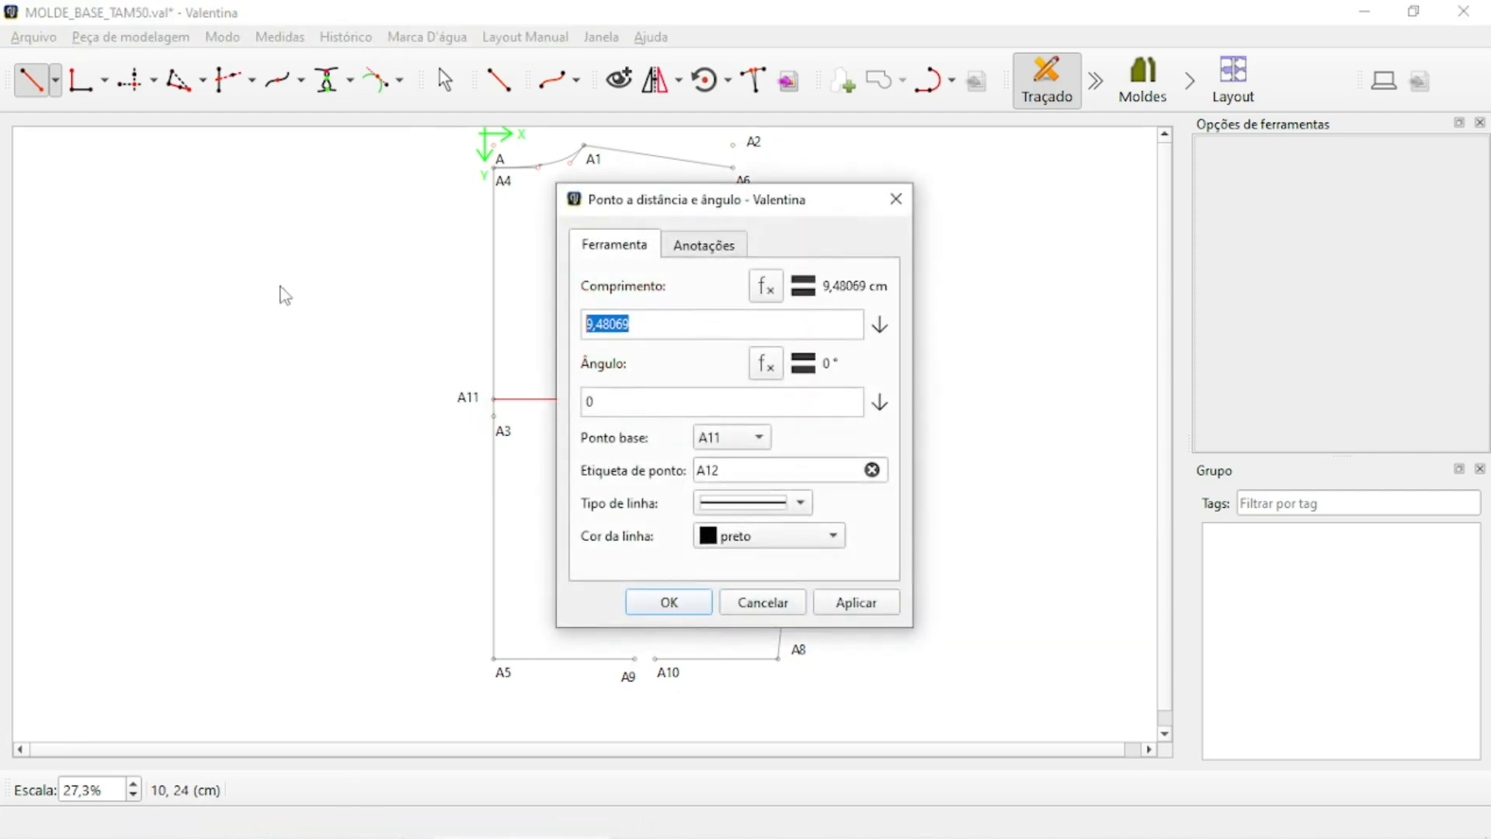
{"action": "type", "text": "11,5"}
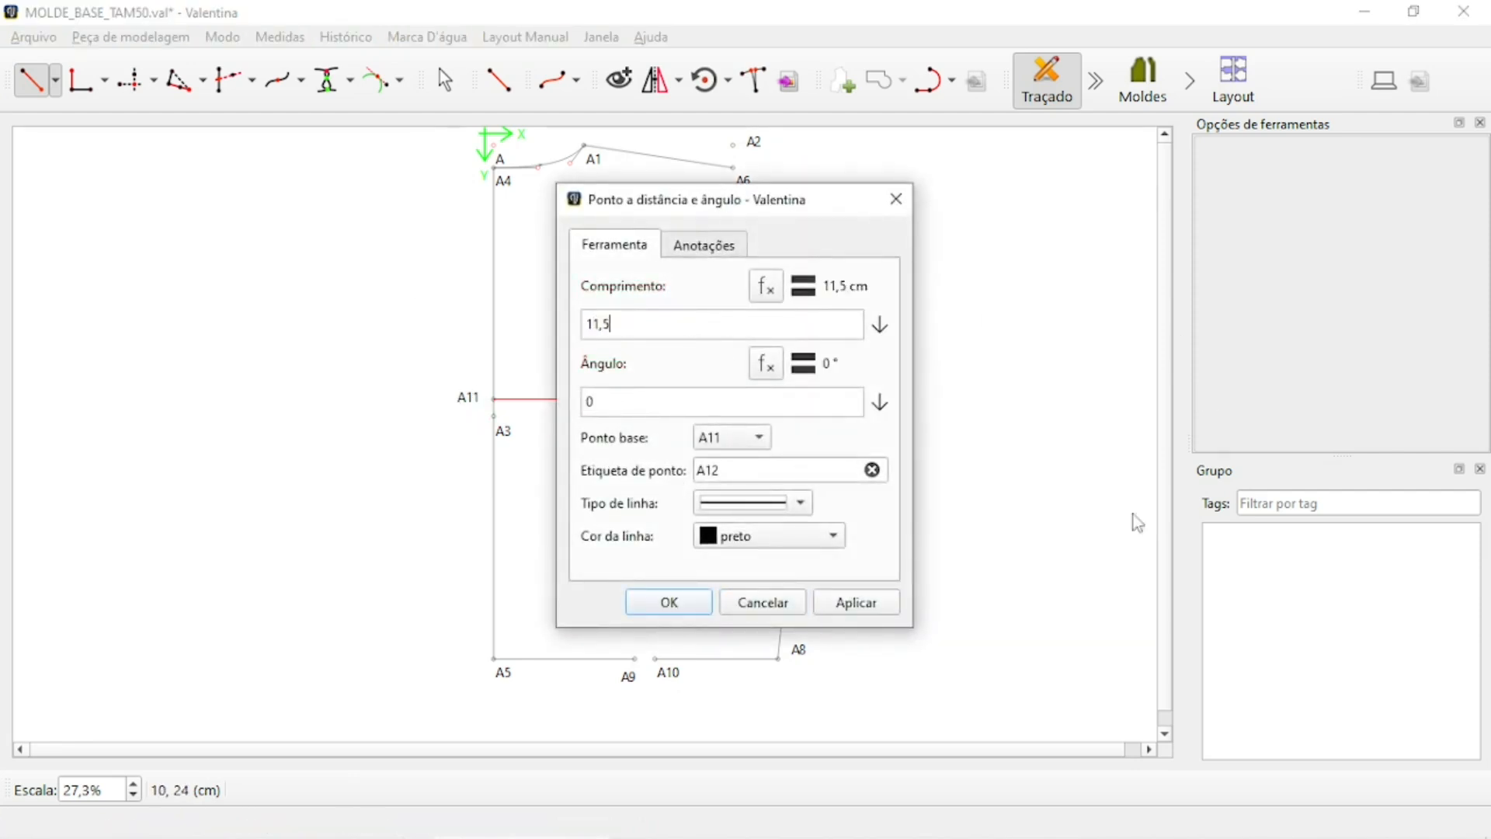
{"action": "left_click", "coordinate": [792, 502]}
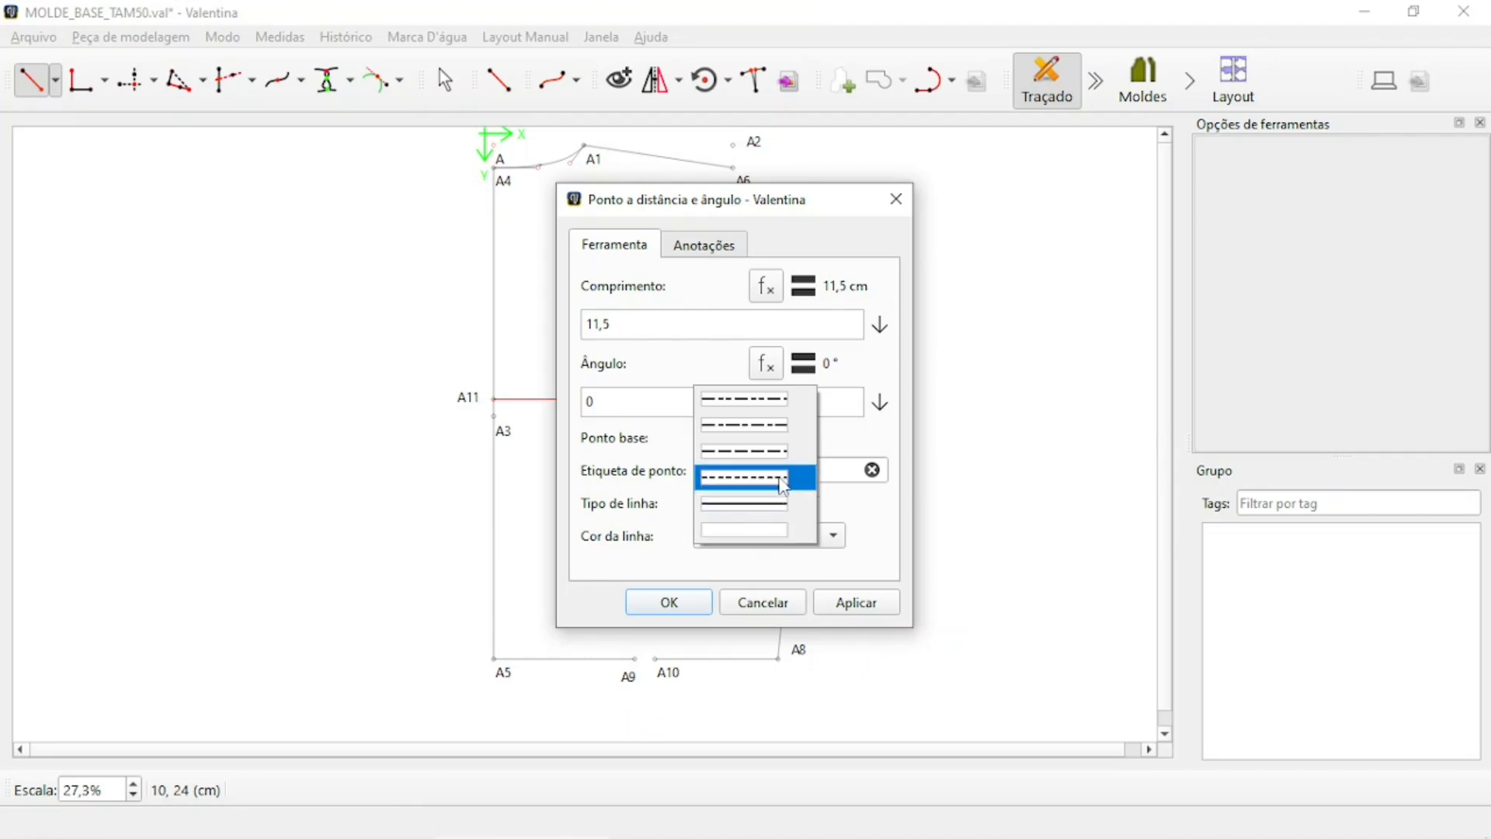
{"action": "left_click", "coordinate": [781, 530]}
{"action": "left_click", "coordinate": [688, 601]}
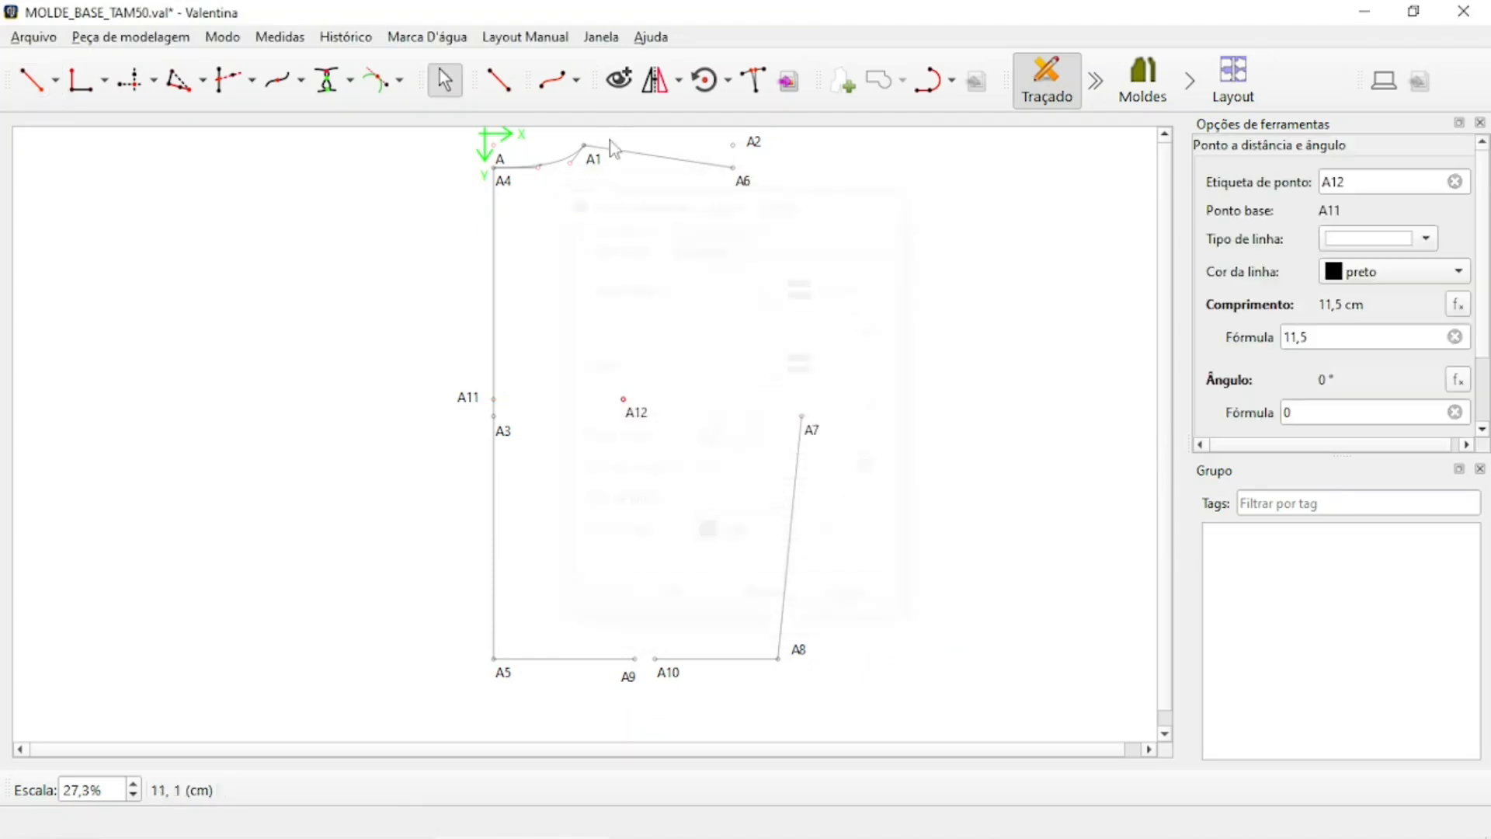
Join A9 to A12 and A12 to A10 with straight lines to form the waist dart.
{"action": "left_click", "coordinate": [501, 82]}
{"action": "left_click", "coordinate": [630, 682]}
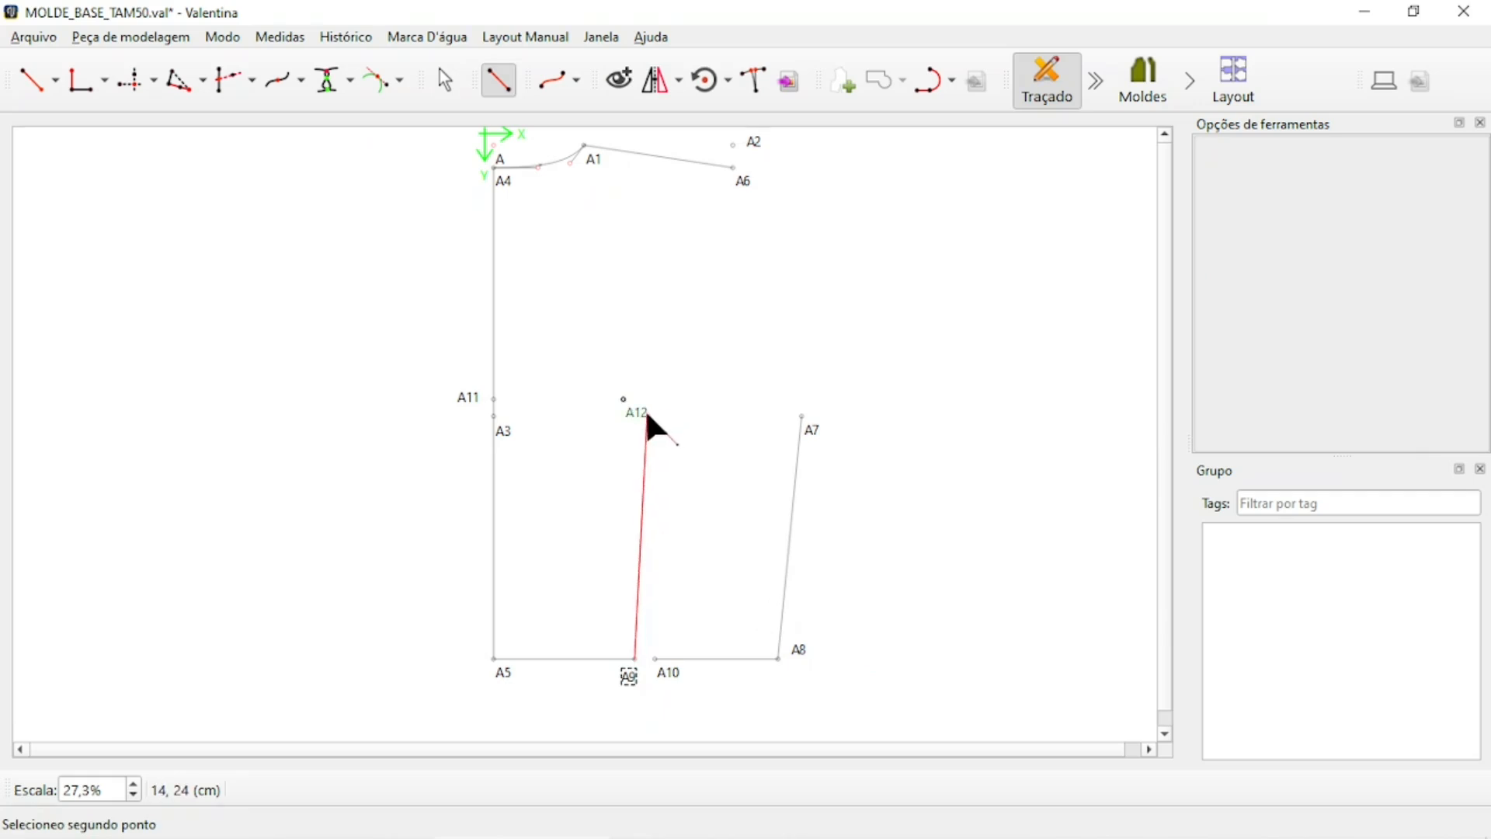
{"action": "left_click", "coordinate": [637, 412]}
{"action": "left_click", "coordinate": [631, 415]}
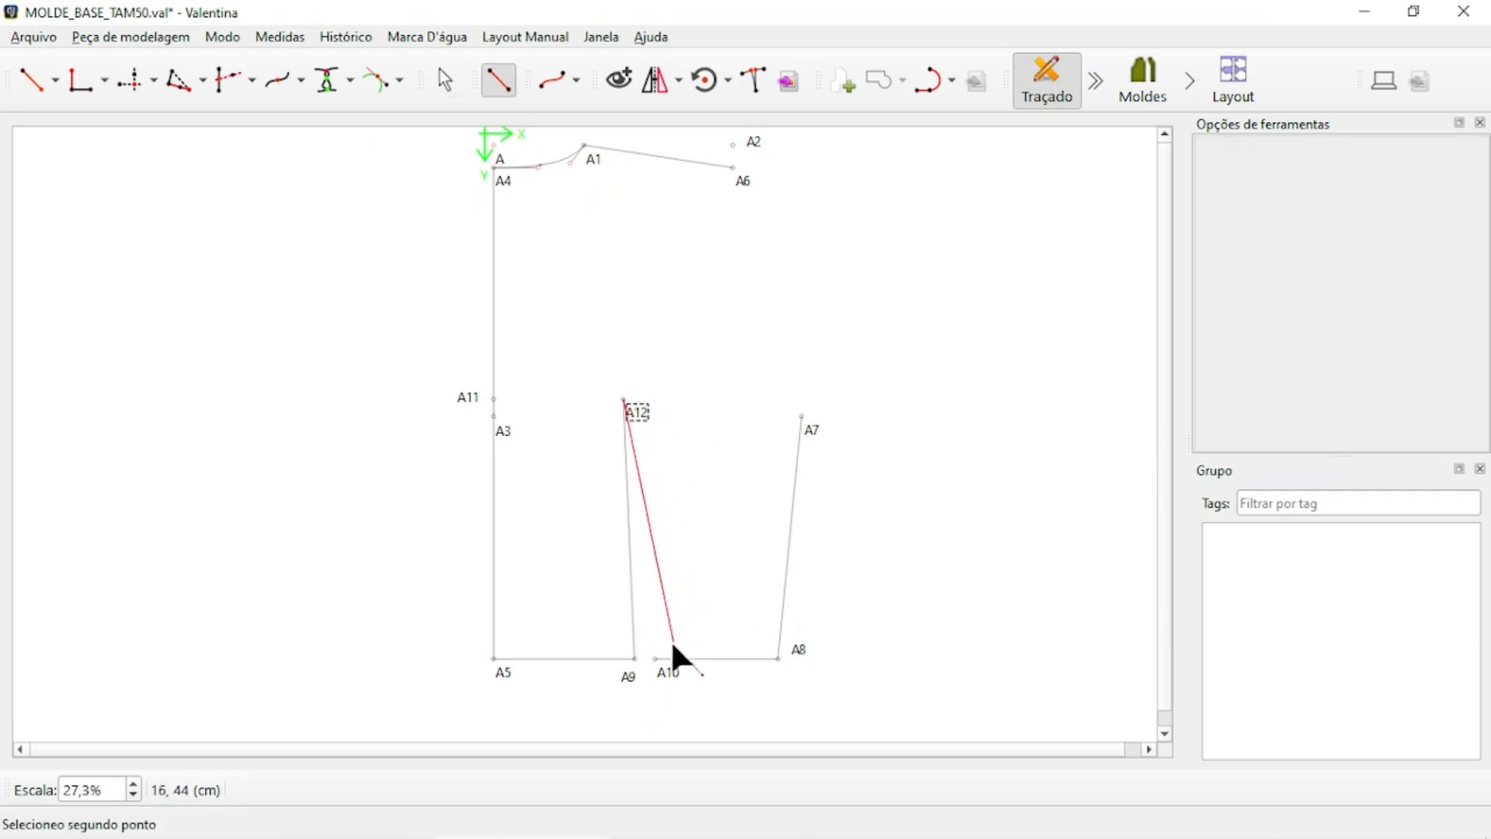
{"action": "left_click", "coordinate": [668, 669]}
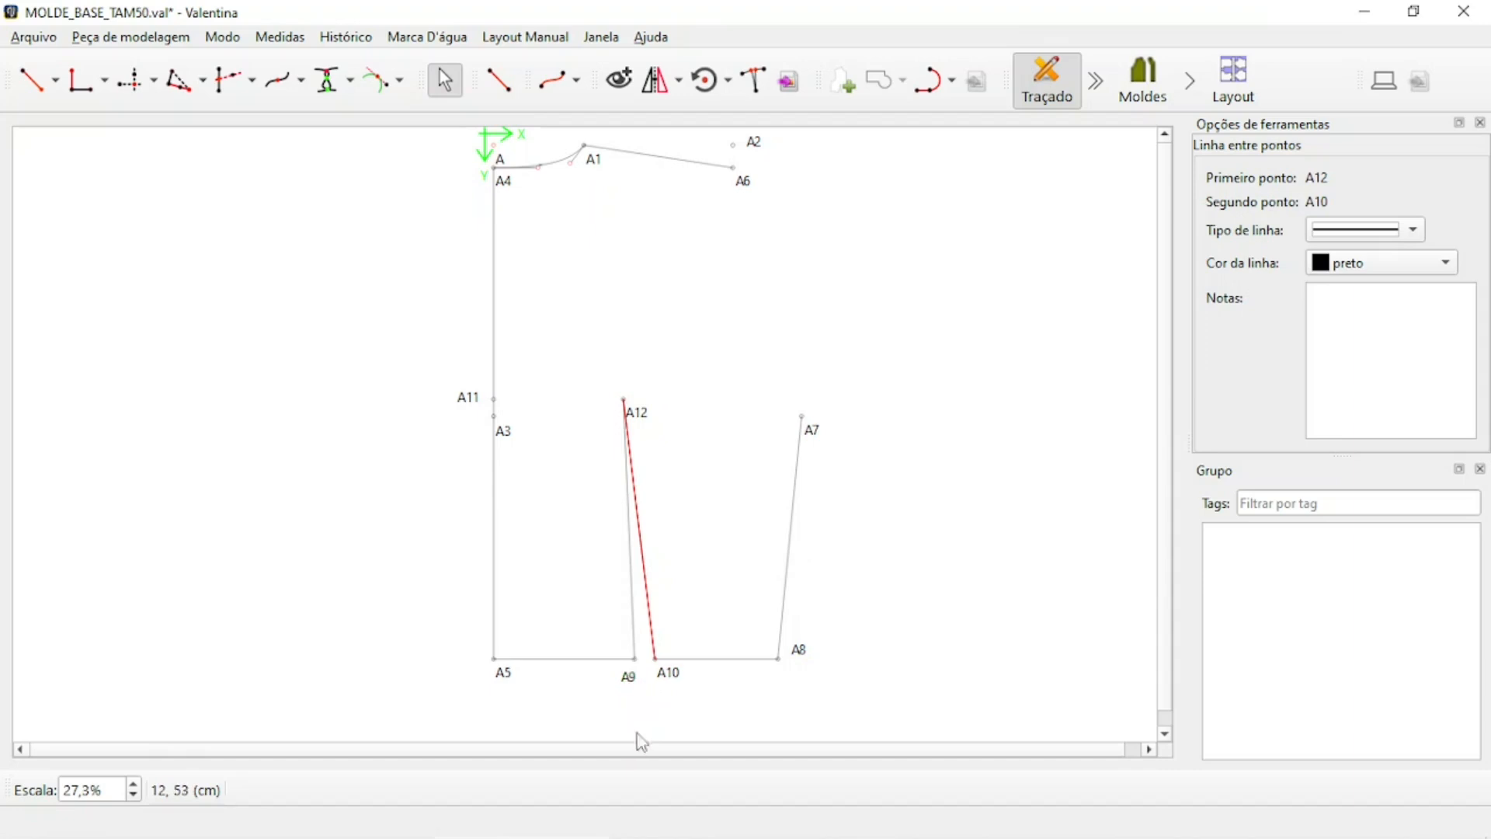
Set the length formula of point A9 to 10,5 cm from A5.
{"action": "left_click", "coordinate": [628, 679]}
{"action": "double_click", "coordinate": [1334, 336]}
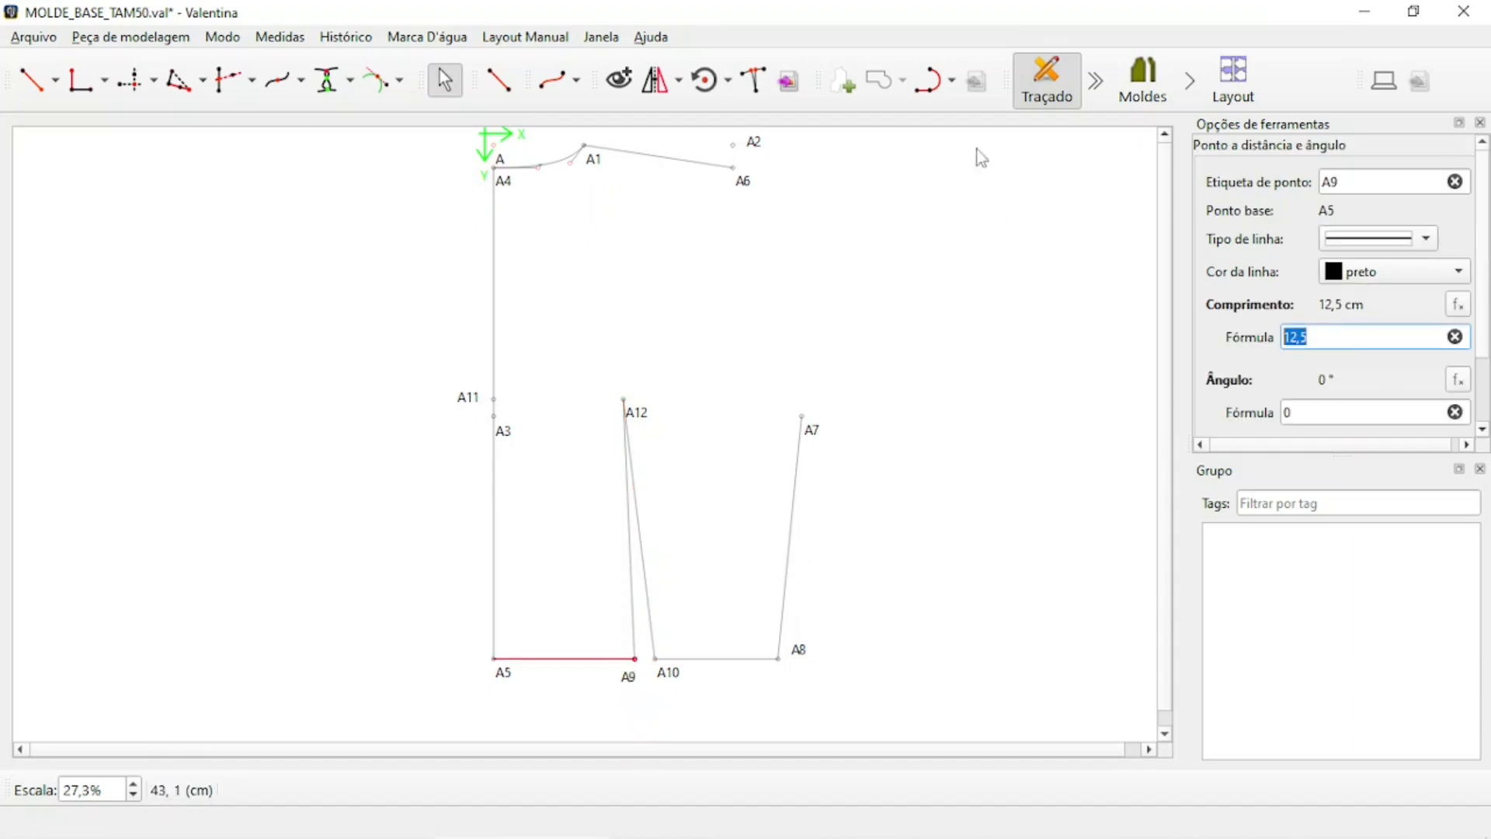
{"action": "type", "text": "1"}
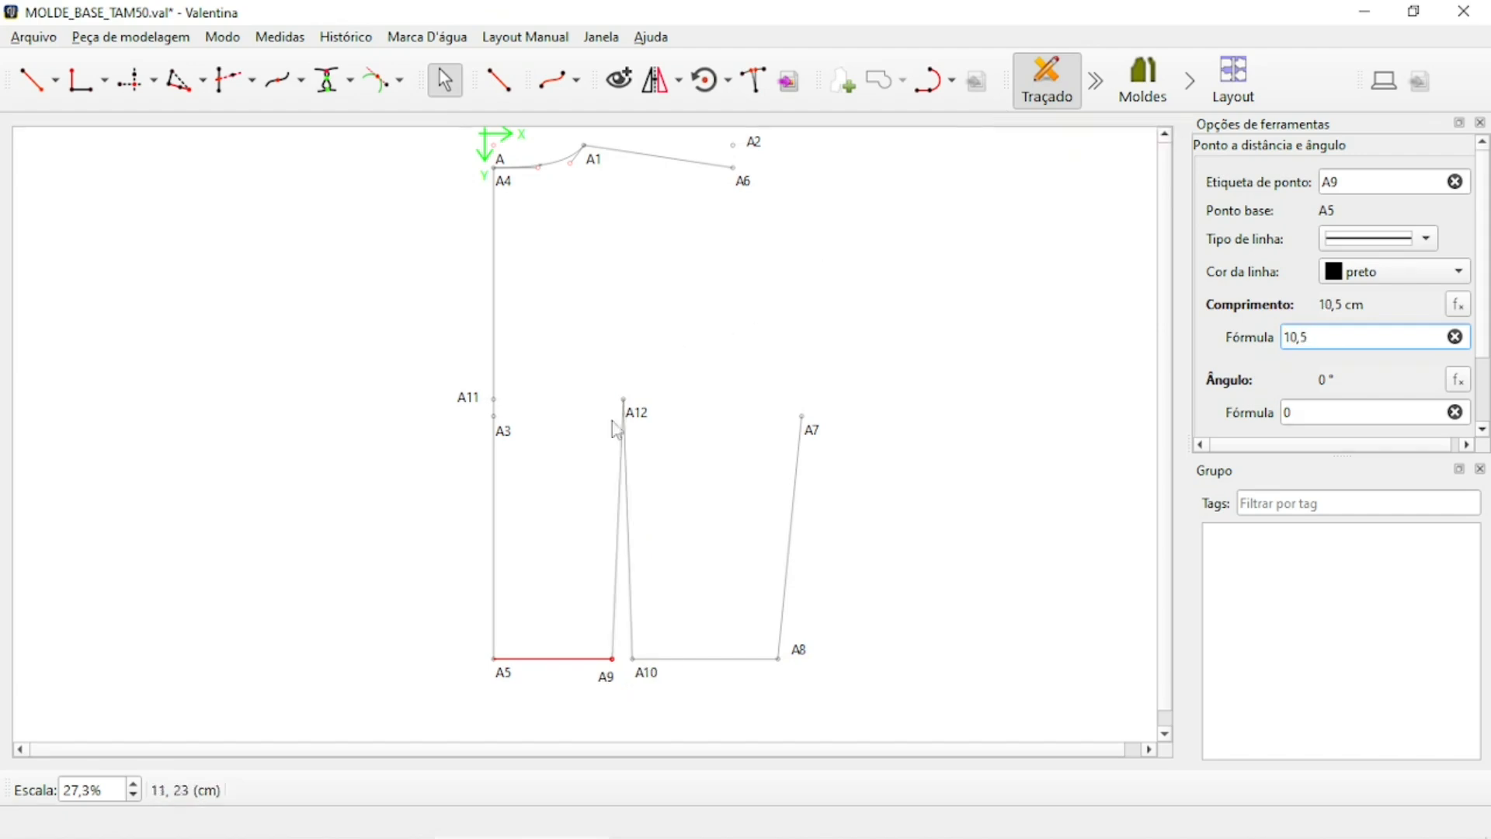
{"action": "mouse_move", "coordinate": [739, 666]}
{"action": "key", "text": "Return"}
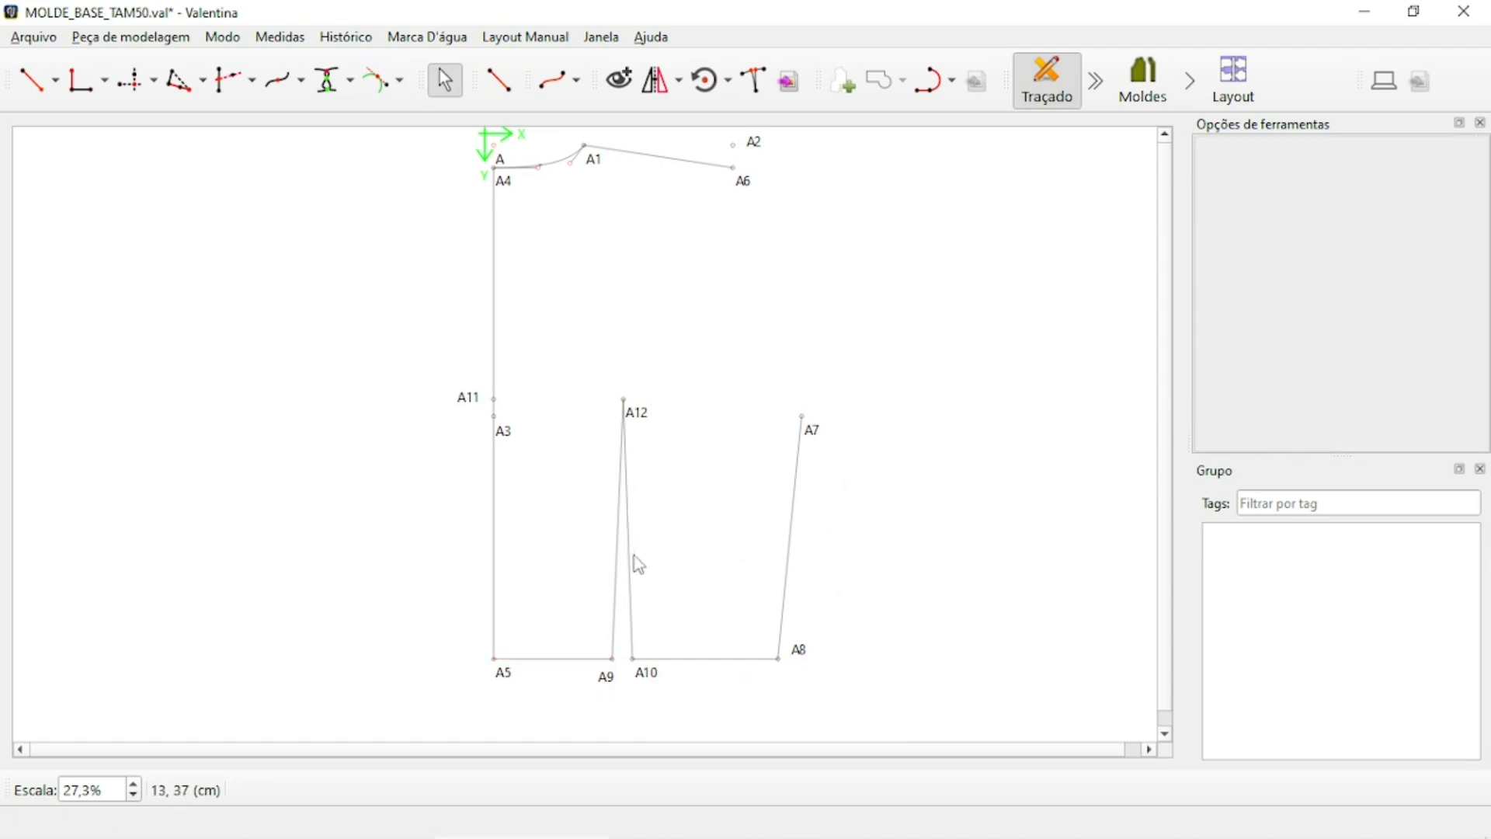
Check the length formula of point A3 and examine the overall outline of the draft.
{"action": "scroll", "coordinate": [636, 566], "scroll_direction": "down", "scroll_amount": 2, "text": "ctrl"}
{"action": "scroll", "coordinate": [668, 591], "scroll_direction": "up", "scroll_amount": 2, "text": "ctrl"}
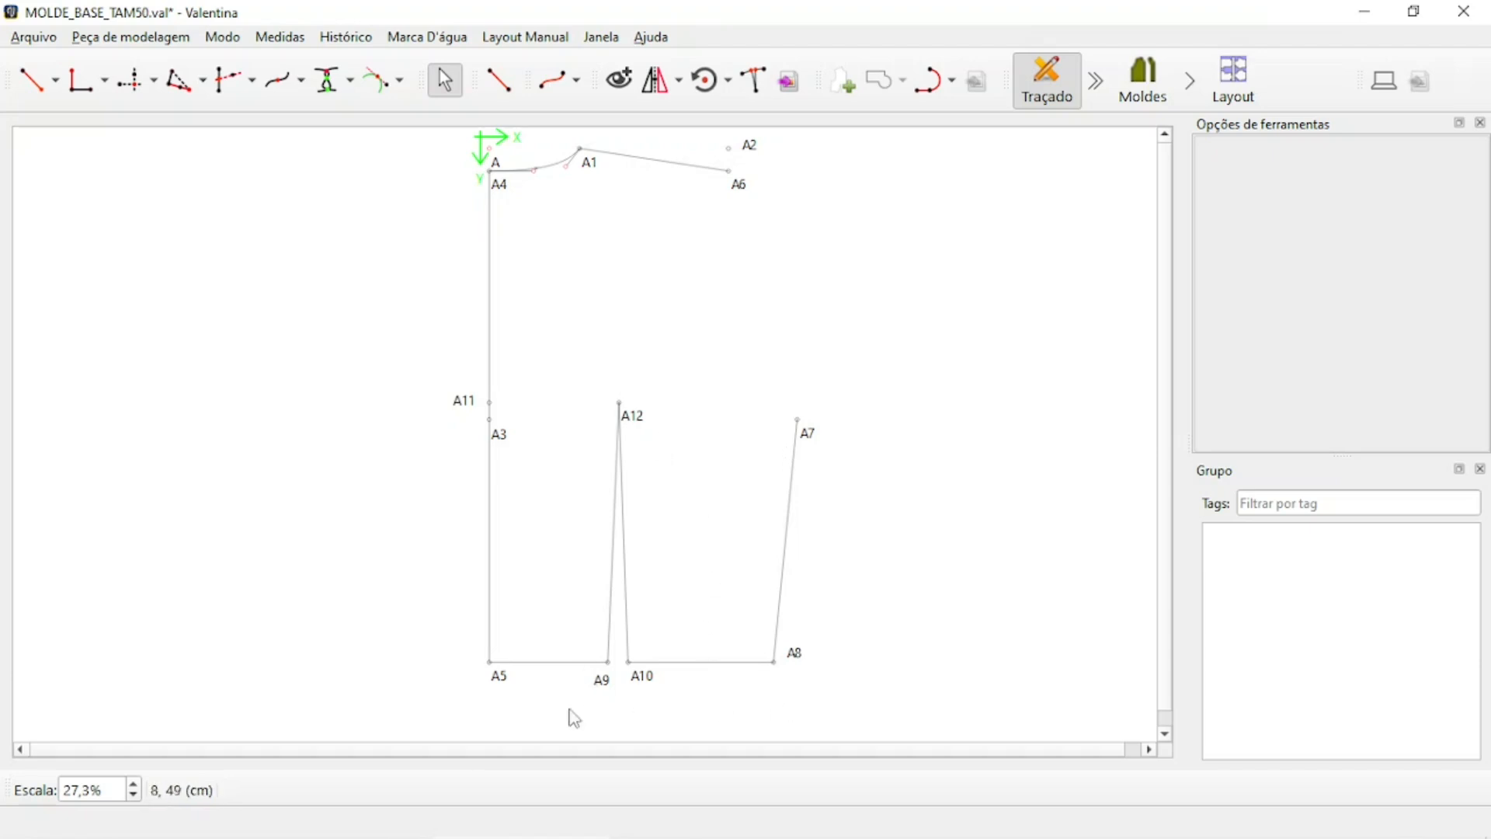
{"action": "left_click", "coordinate": [501, 433]}
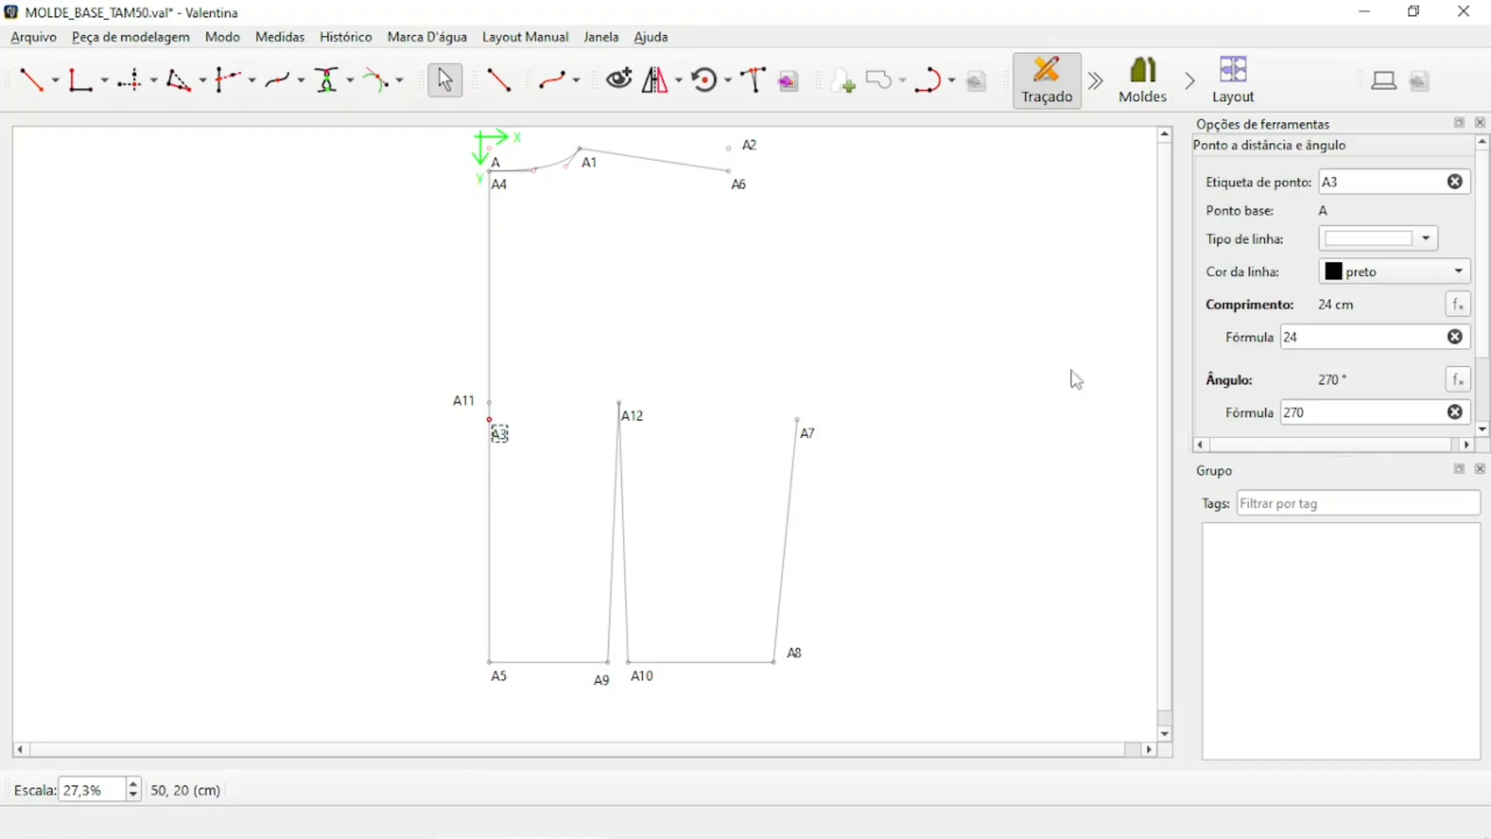
{"action": "double_click", "coordinate": [1299, 333]}
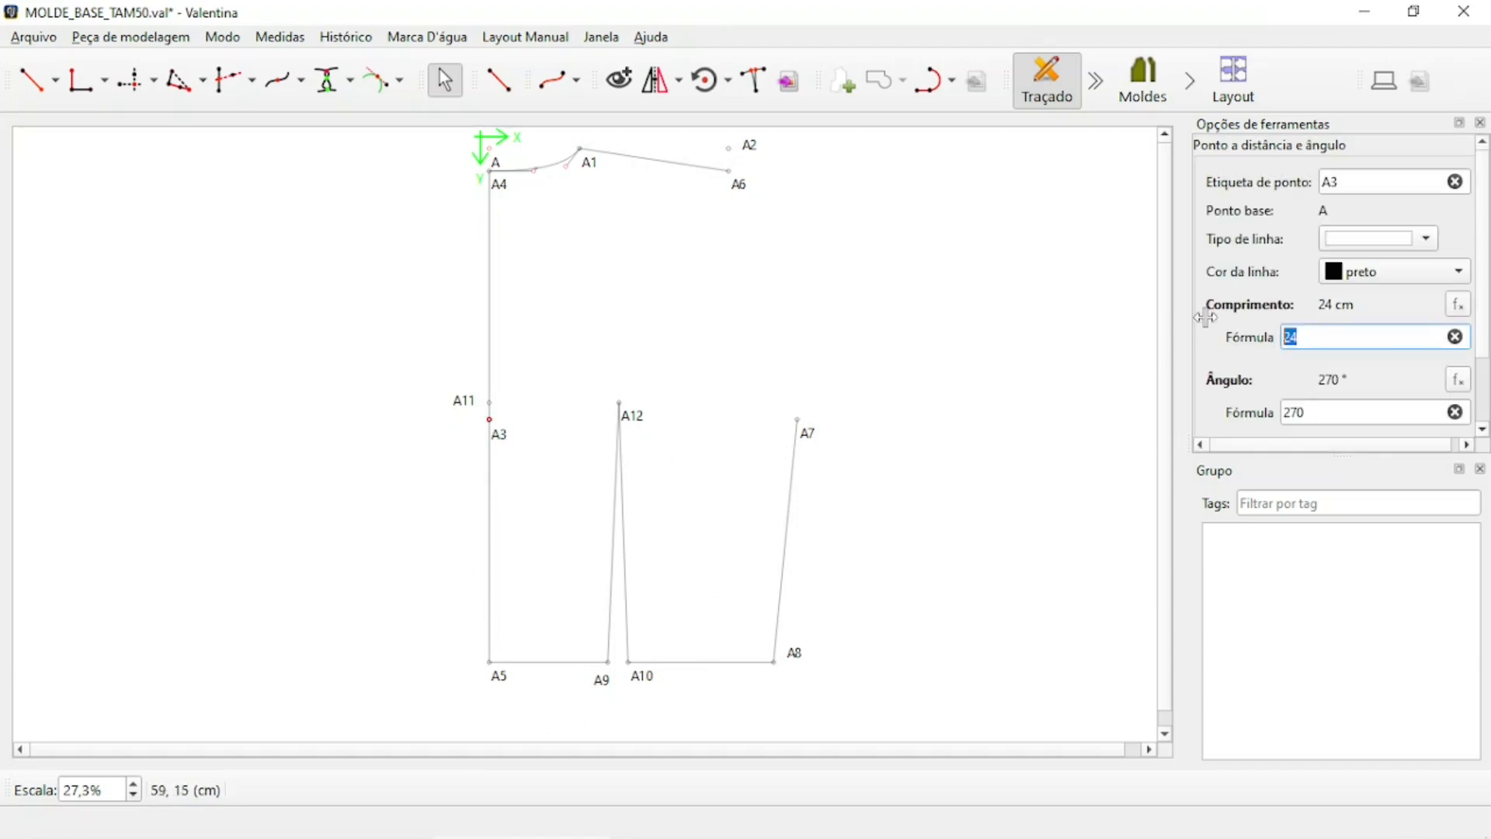
{"action": "left_click", "coordinate": [1348, 336]}
{"action": "left_click_drag", "start_coordinate": [1328, 336], "coordinate": [1236, 344]}
{"action": "scroll", "coordinate": [780, 319], "scroll_direction": "down", "scroll_amount": 2}
{"action": "scroll", "coordinate": [800, 422], "scroll_direction": "up", "scroll_amount": 1}
{"action": "scroll", "coordinate": [808, 403], "scroll_direction": "down", "scroll_amount": 2}
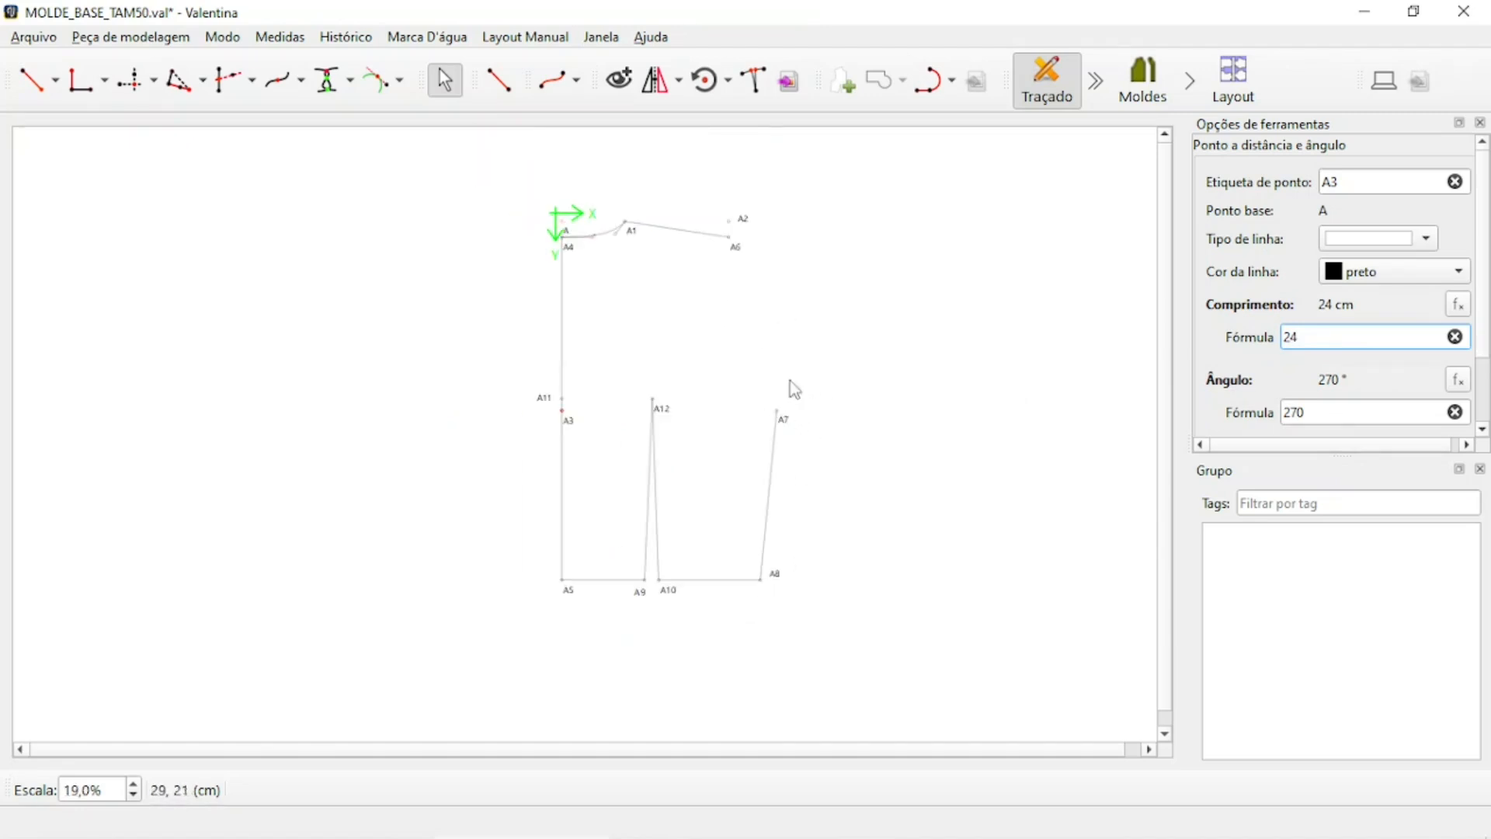
{"action": "scroll", "coordinate": [804, 271], "scroll_direction": "up", "scroll_amount": 2}
{"action": "scroll", "coordinate": [808, 271], "scroll_direction": "up", "scroll_amount": 2}
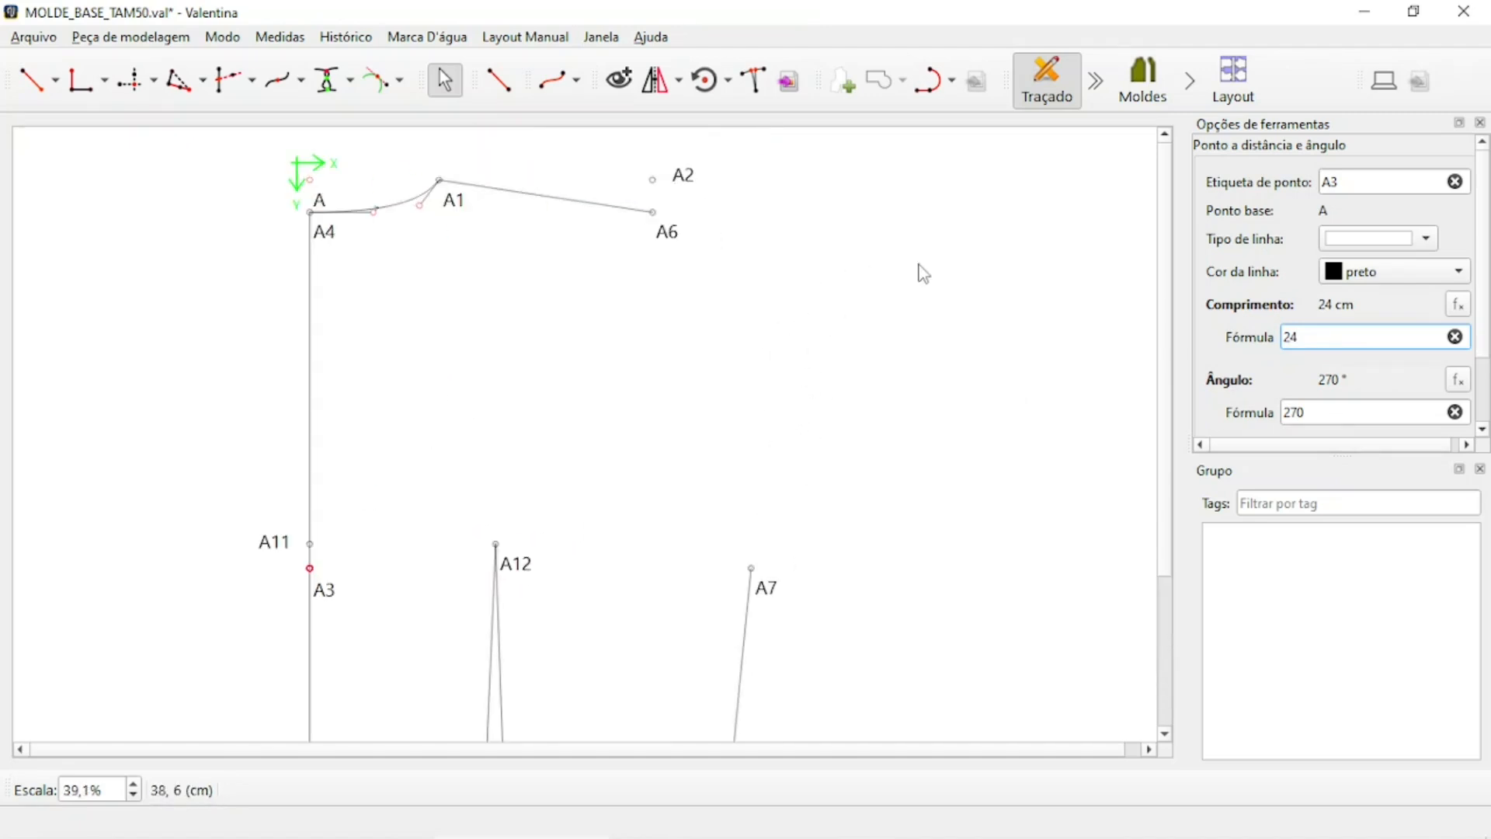
{"action": "scroll", "coordinate": [915, 264], "scroll_direction": "down", "scroll_amount": 2}
{"action": "left_click", "coordinate": [852, 268]}
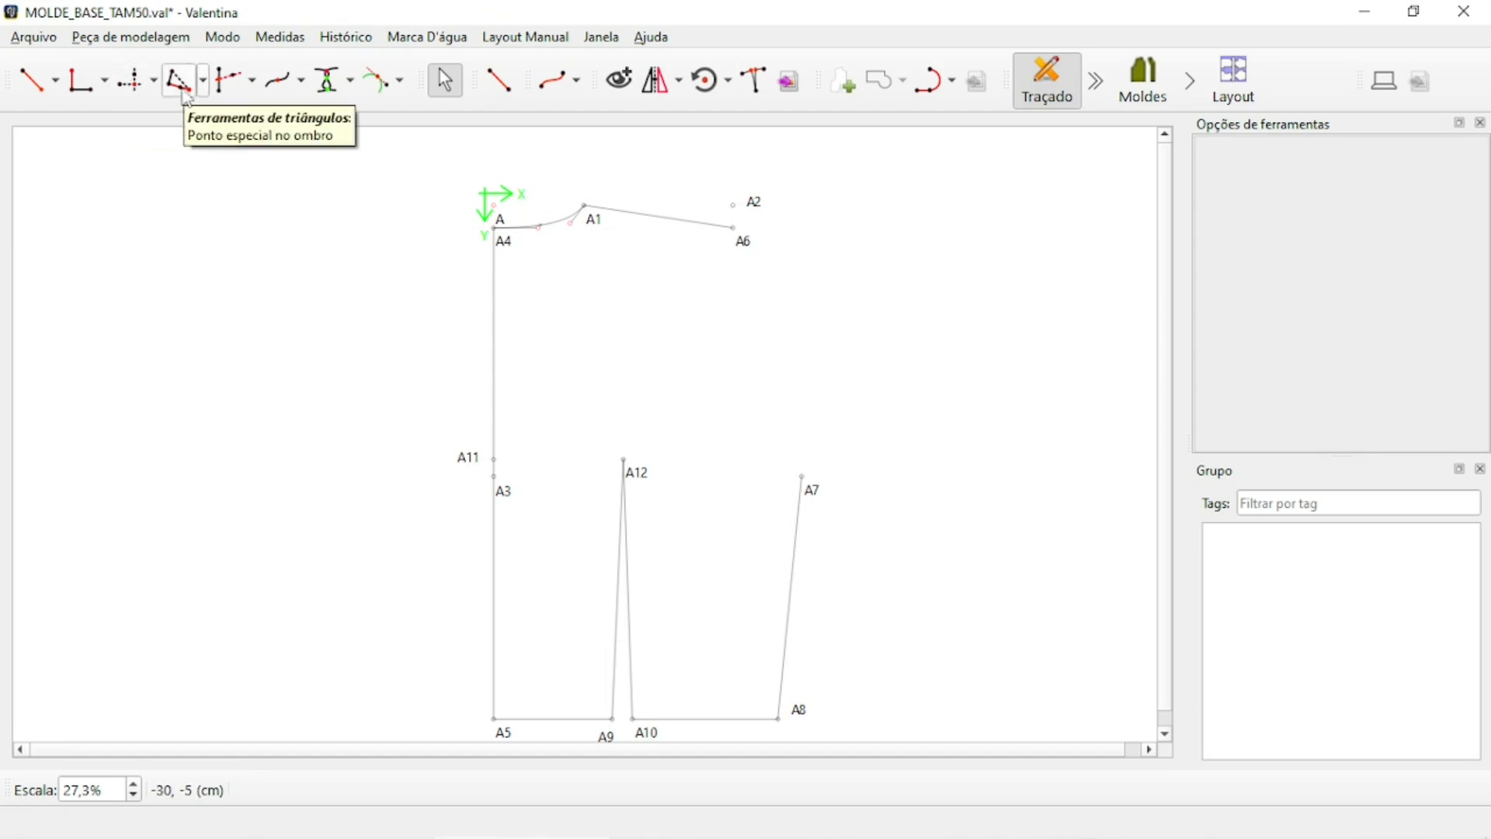
Add point A13 from the X value of A6 and the Y value of A3.
{"action": "left_click", "coordinate": [153, 84]}
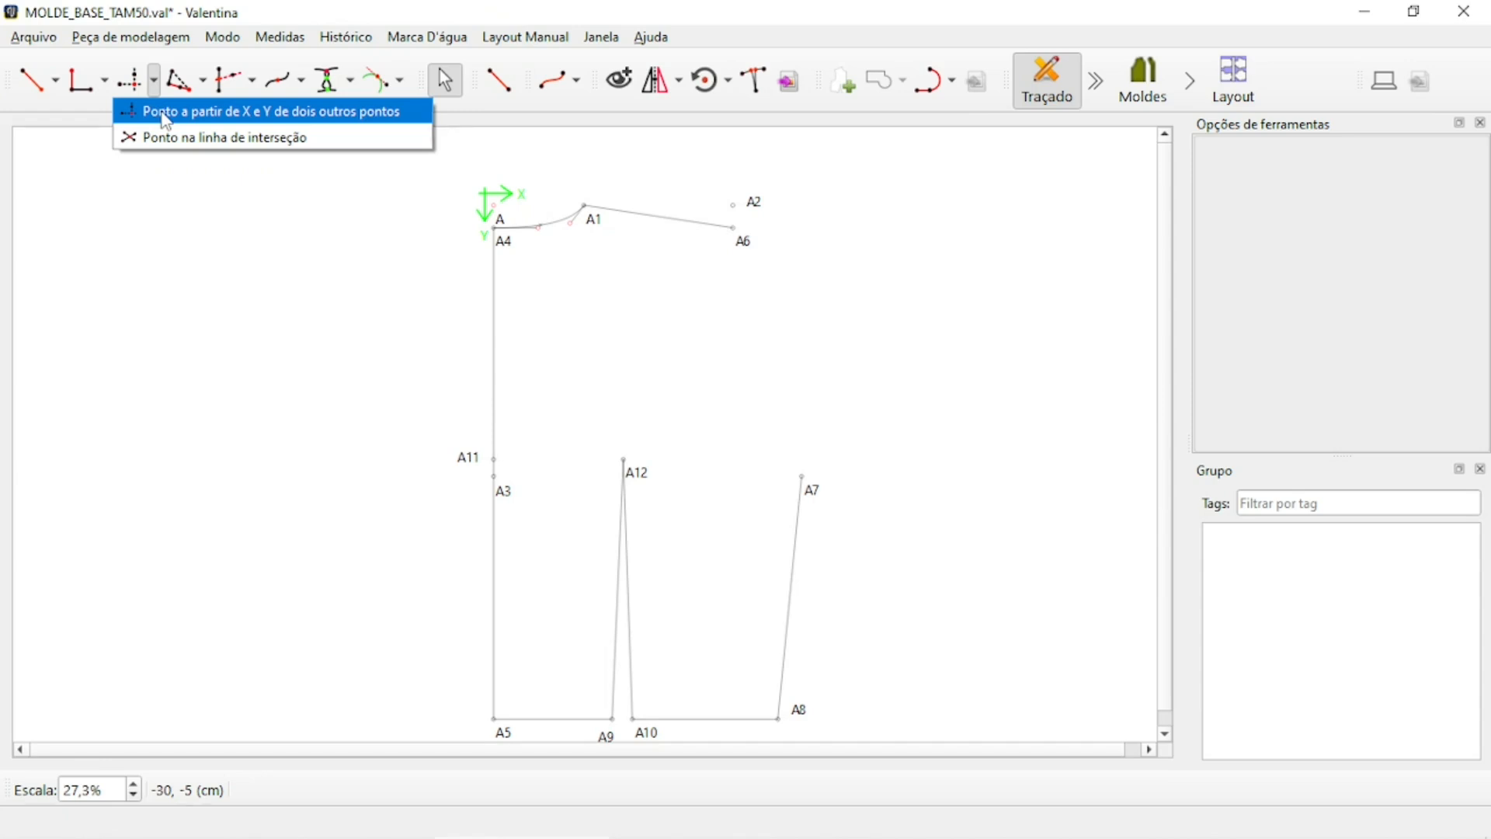
{"action": "left_click", "coordinate": [164, 113]}
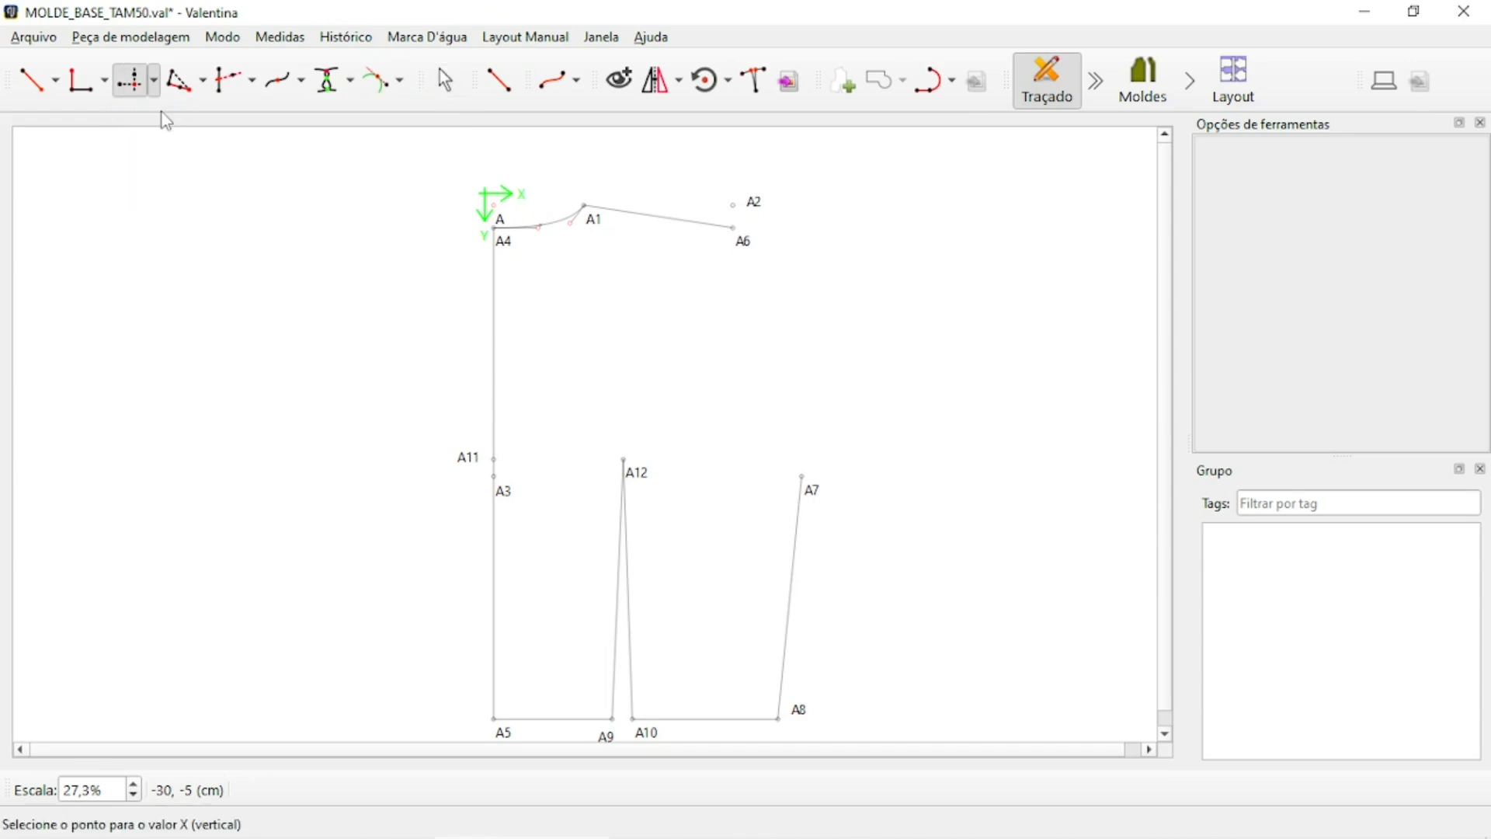
{"action": "left_click", "coordinate": [744, 241]}
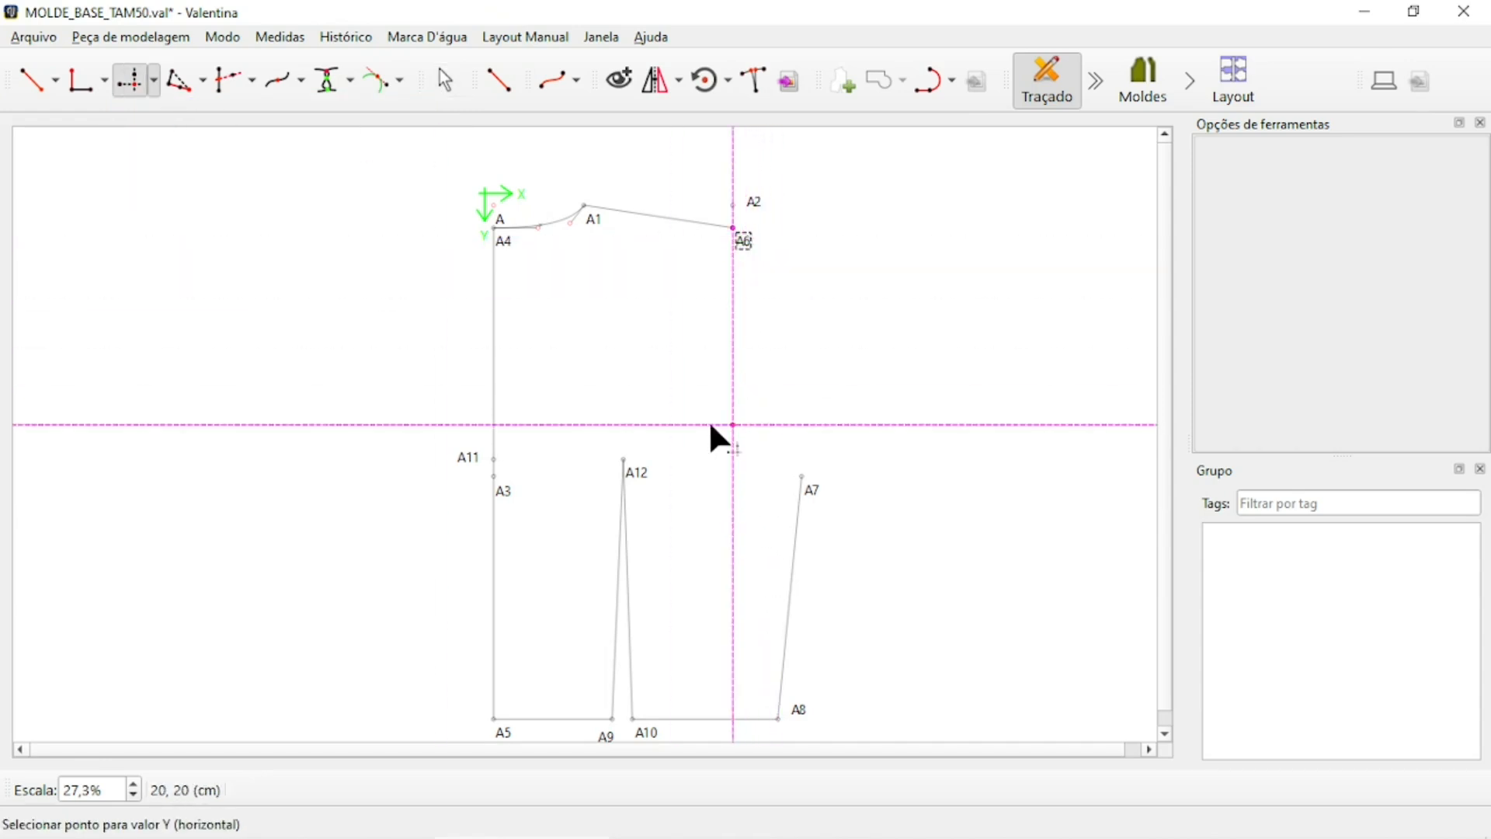
{"action": "left_click", "coordinate": [501, 492]}
{"action": "key", "text": "Escape"}
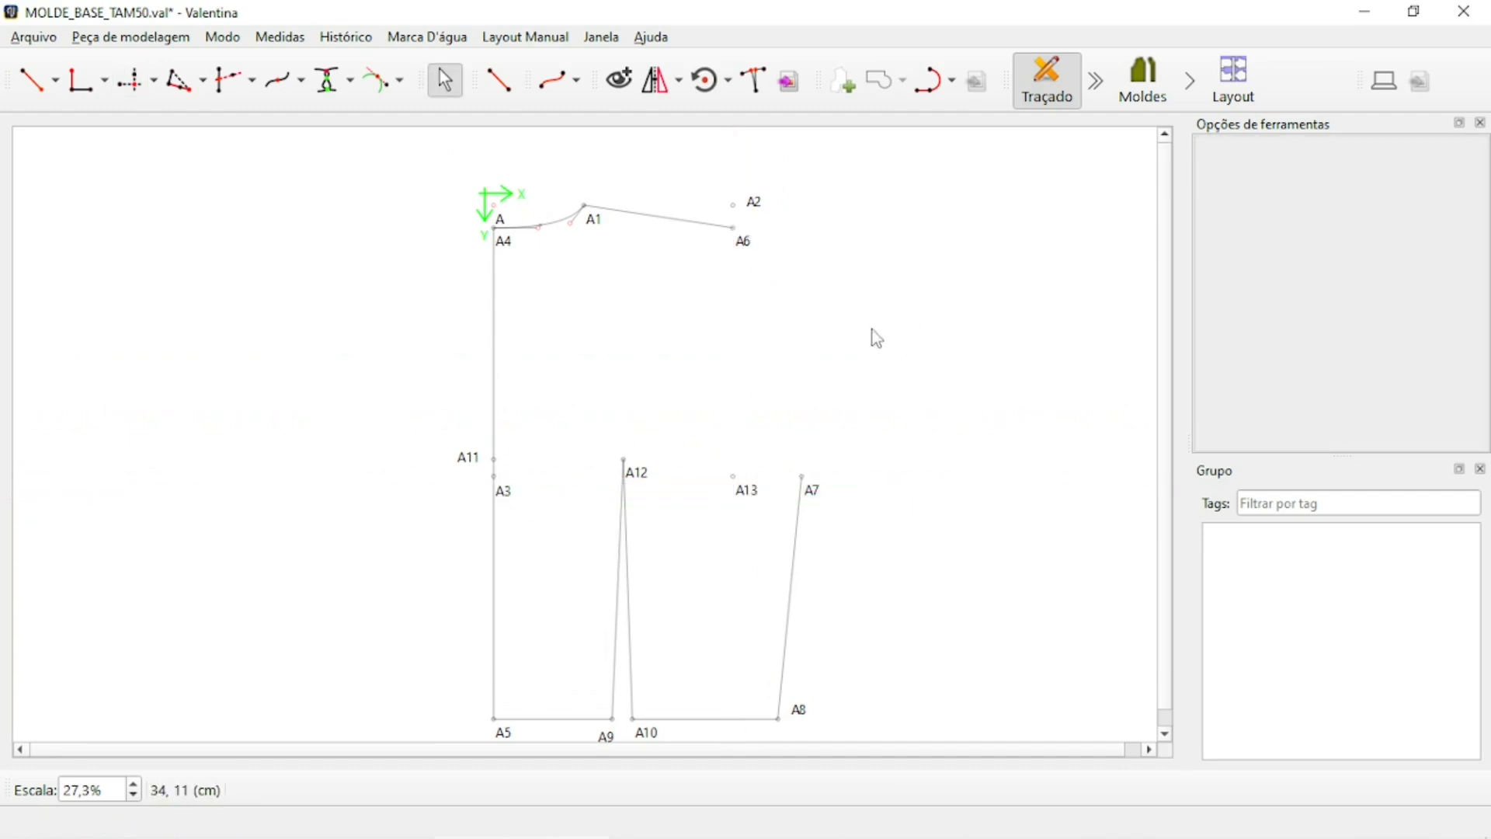
Add midpoint A14 between A13 and A6 with the formula ComprimentoAtual/2 and the blank line type.
{"action": "left_click", "coordinate": [54, 84]}
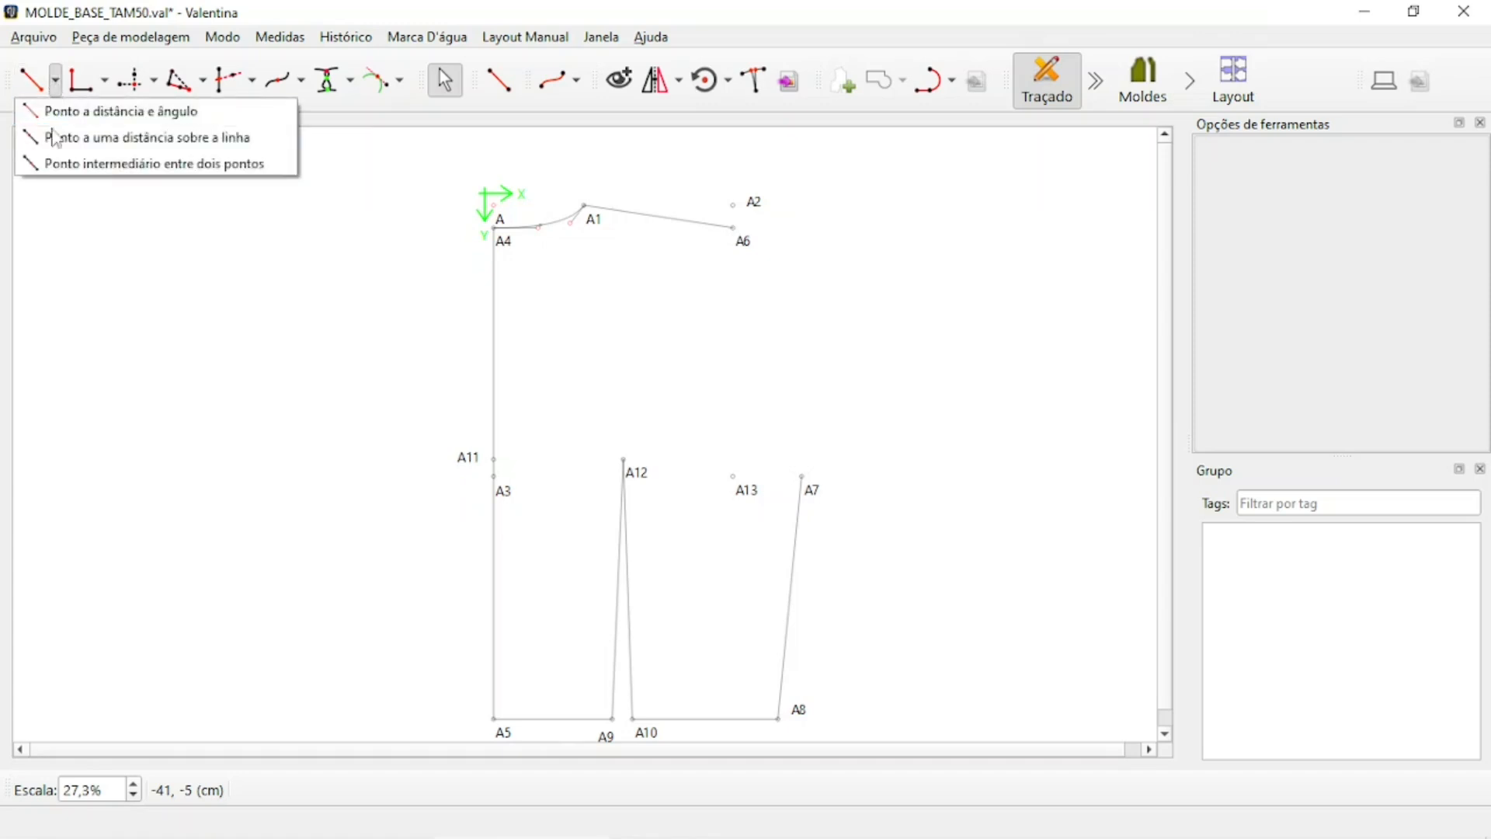
{"action": "left_click", "coordinate": [102, 165]}
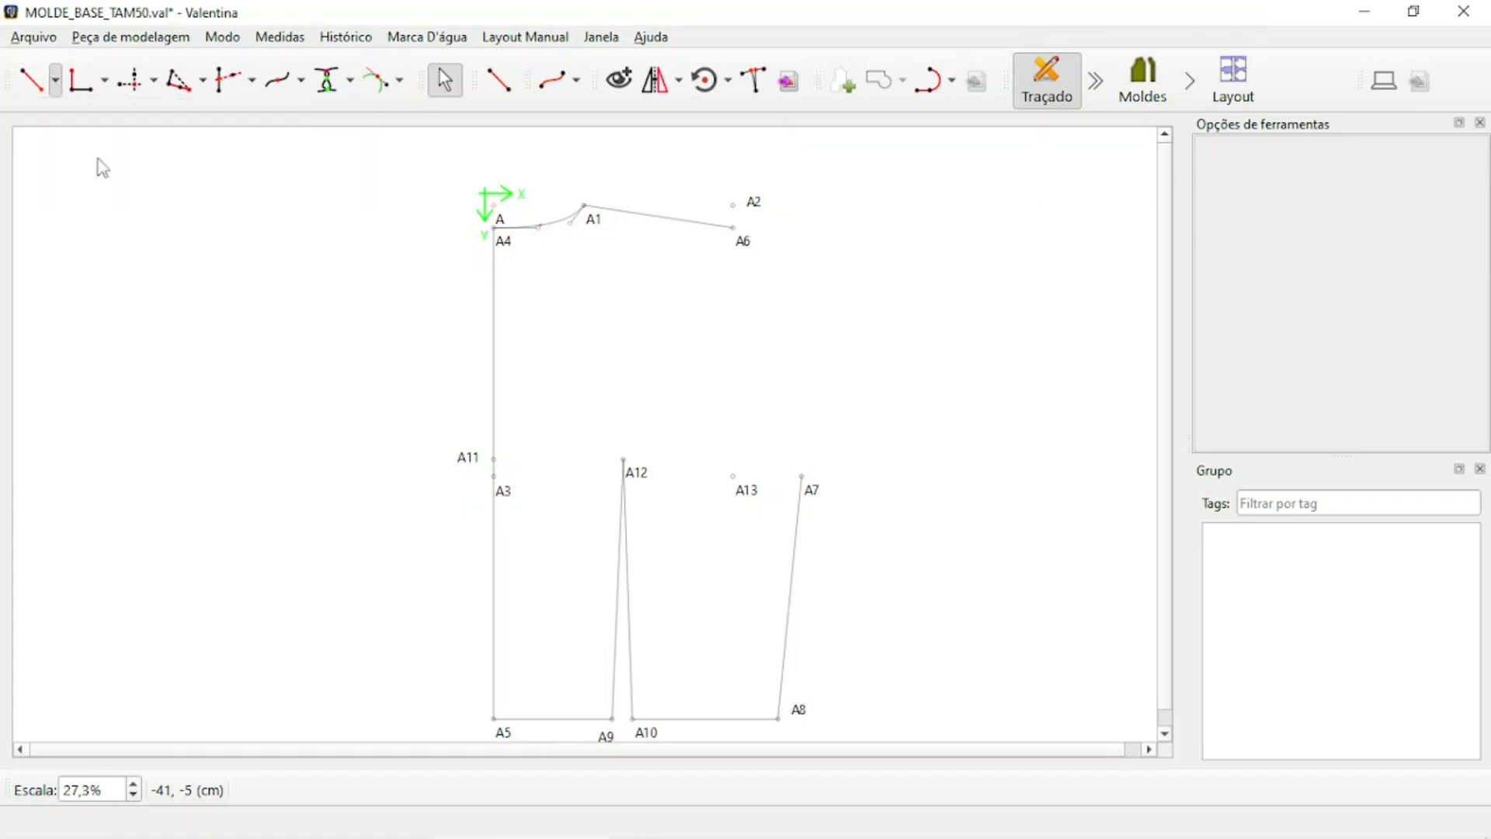
{"action": "left_click", "coordinate": [748, 501]}
{"action": "left_click", "coordinate": [744, 247]}
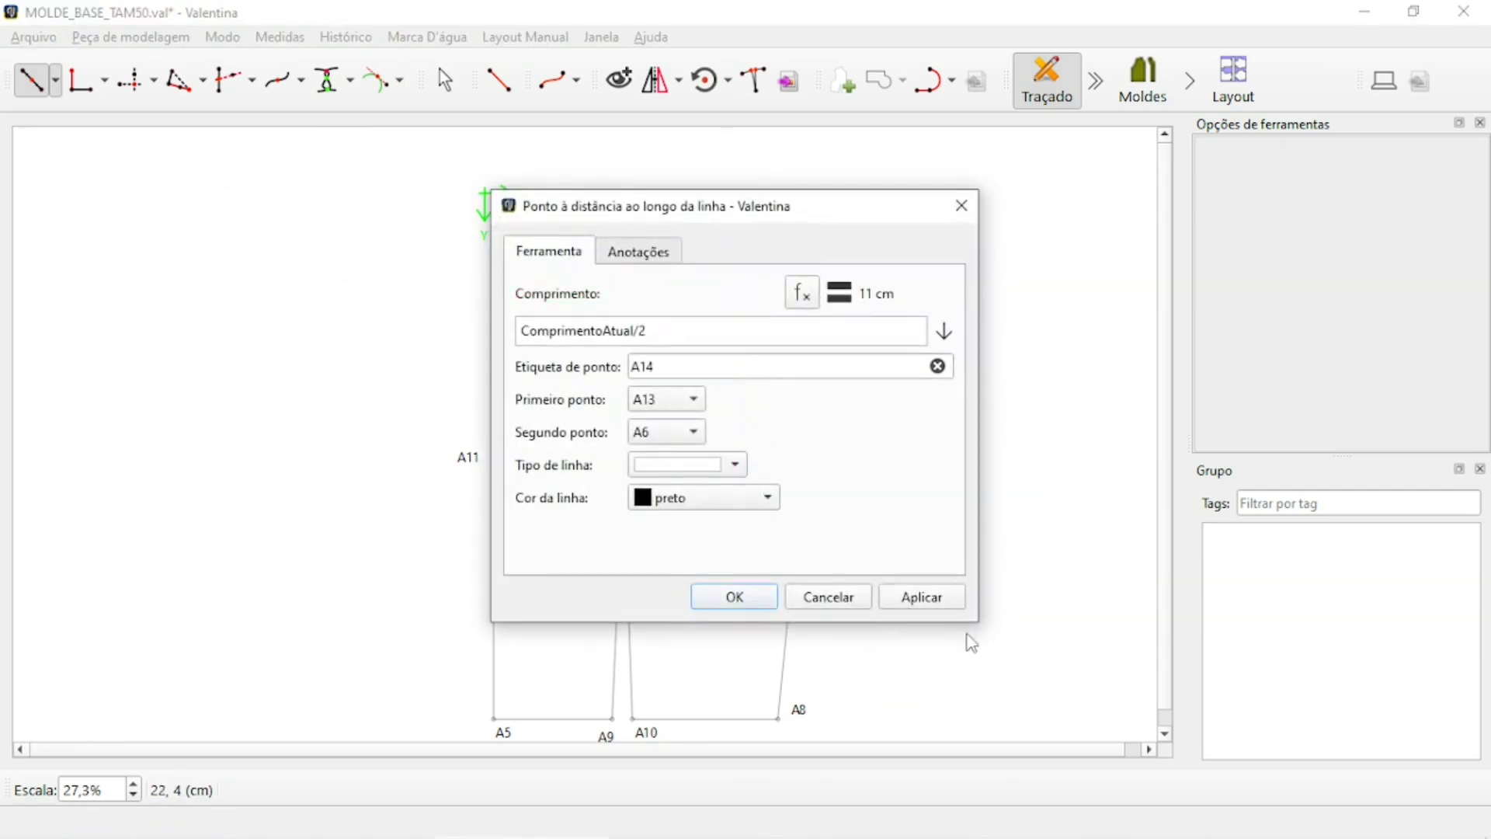
{"action": "left_click", "coordinate": [742, 602]}
{"action": "scroll", "coordinate": [899, 353], "scroll_direction": "up", "scroll_amount": 3, "text": "ctrl"}
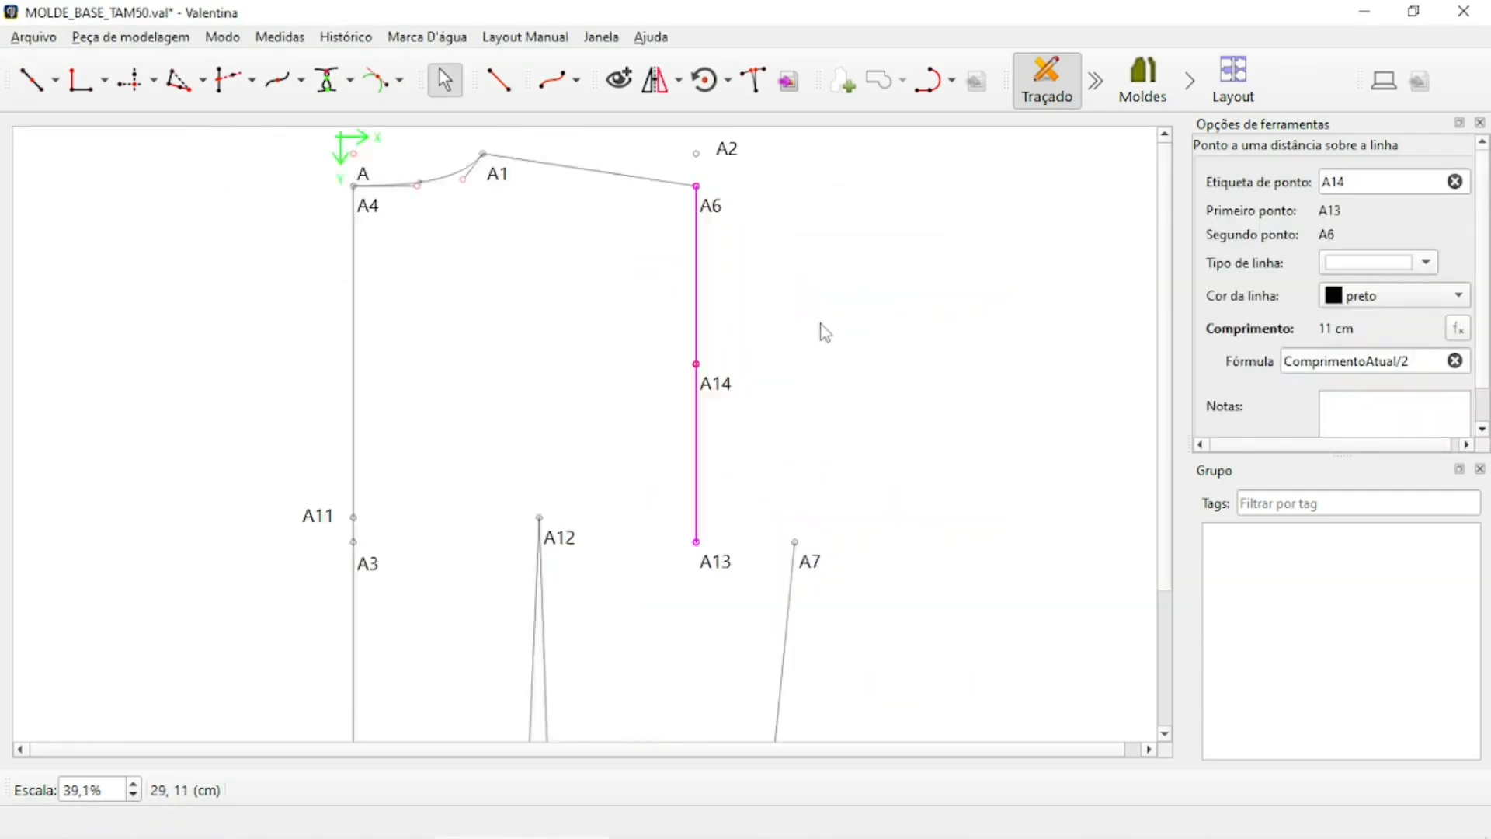
{"action": "scroll", "coordinate": [801, 403], "scroll_direction": "down", "scroll_amount": 1, "text": "ctrl"}
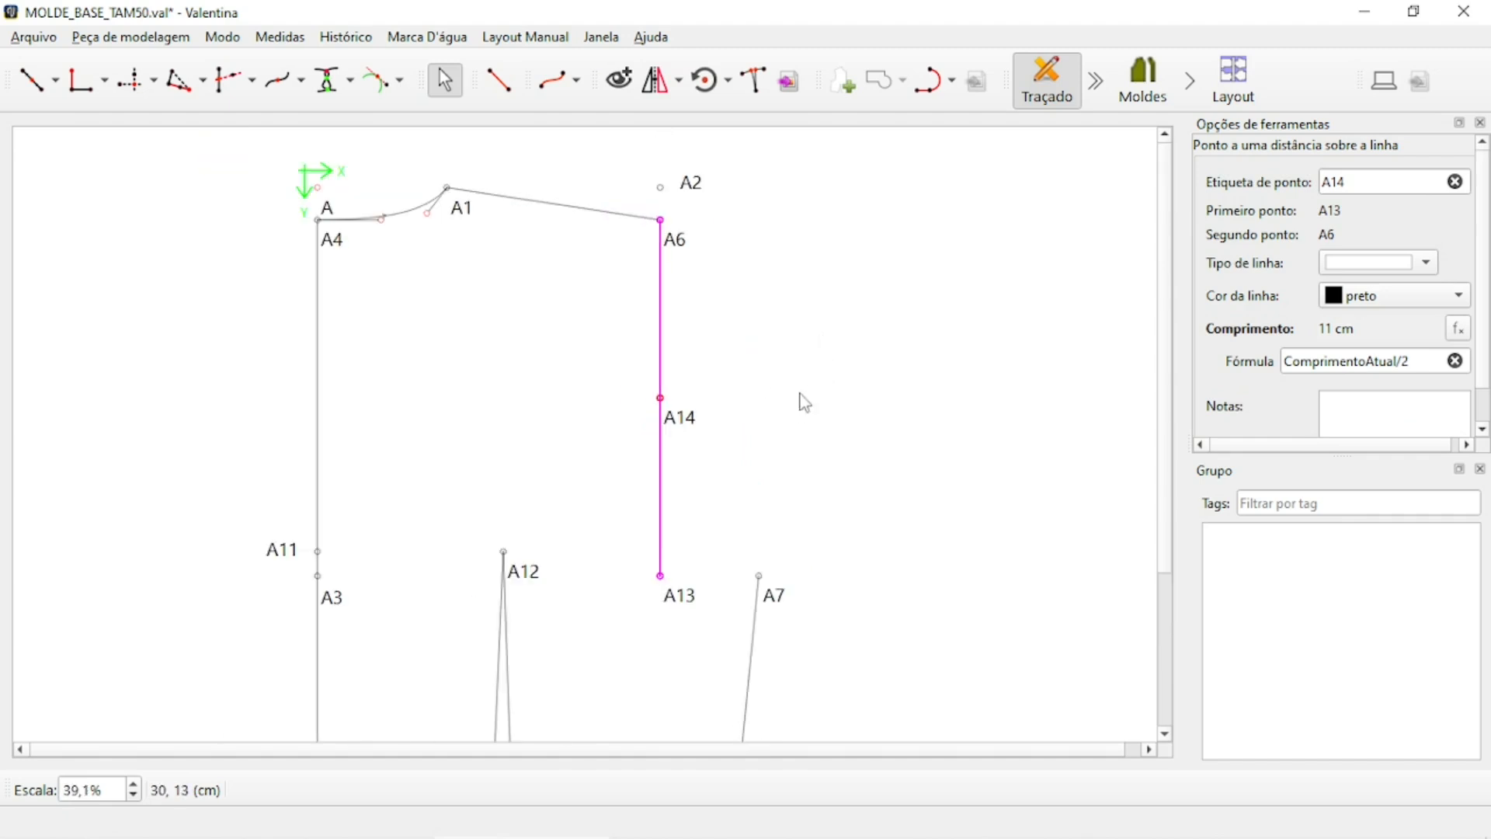
{"action": "left_click", "coordinate": [873, 350]}
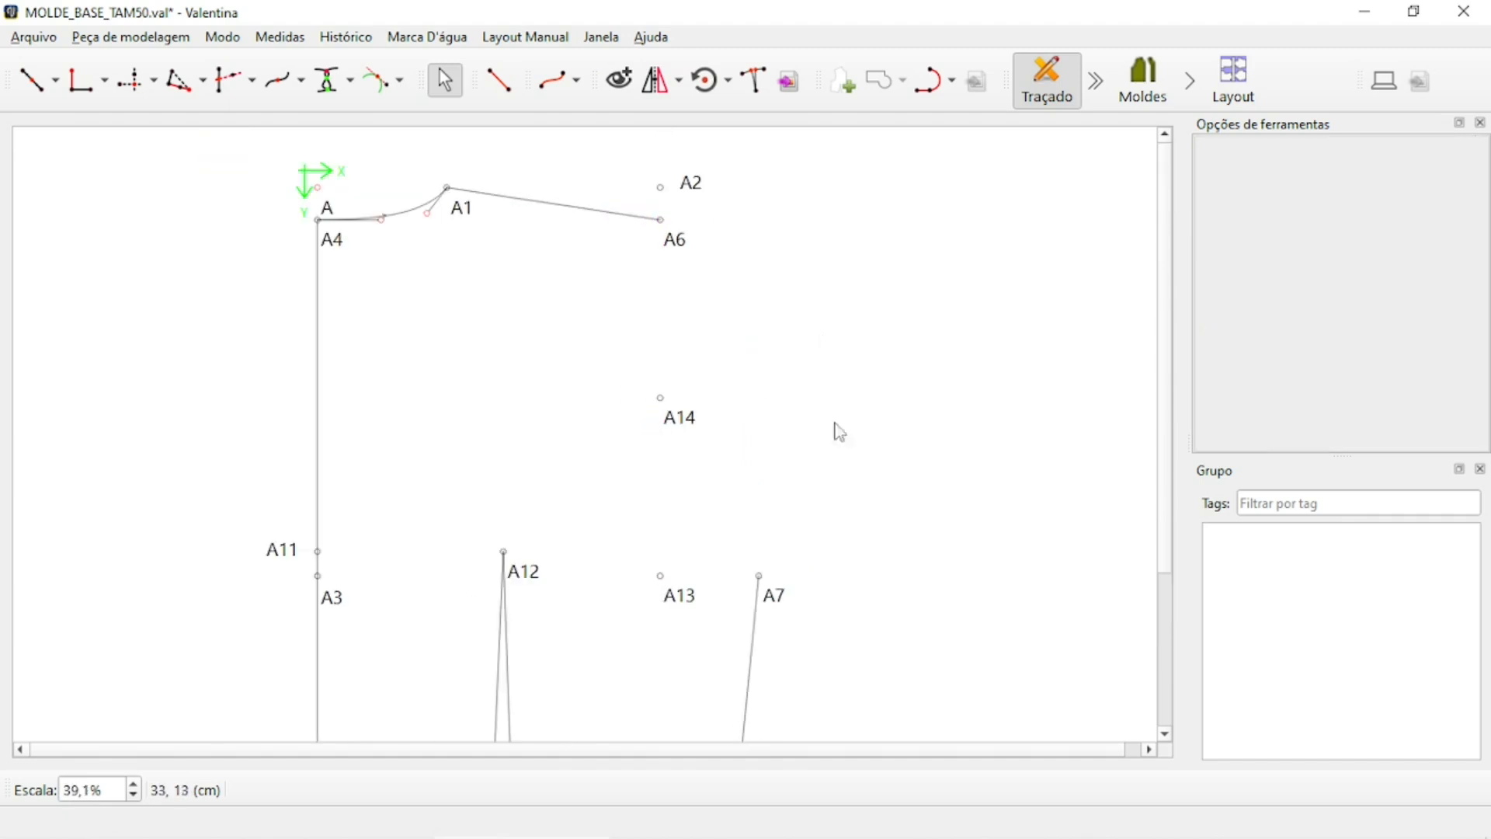
Add point A15 at a distance of 2,5 cm and 45° from A13 with the blank line type.
{"action": "scroll", "coordinate": [746, 598], "scroll_direction": "up", "scroll_amount": 1, "text": "ctrl"}
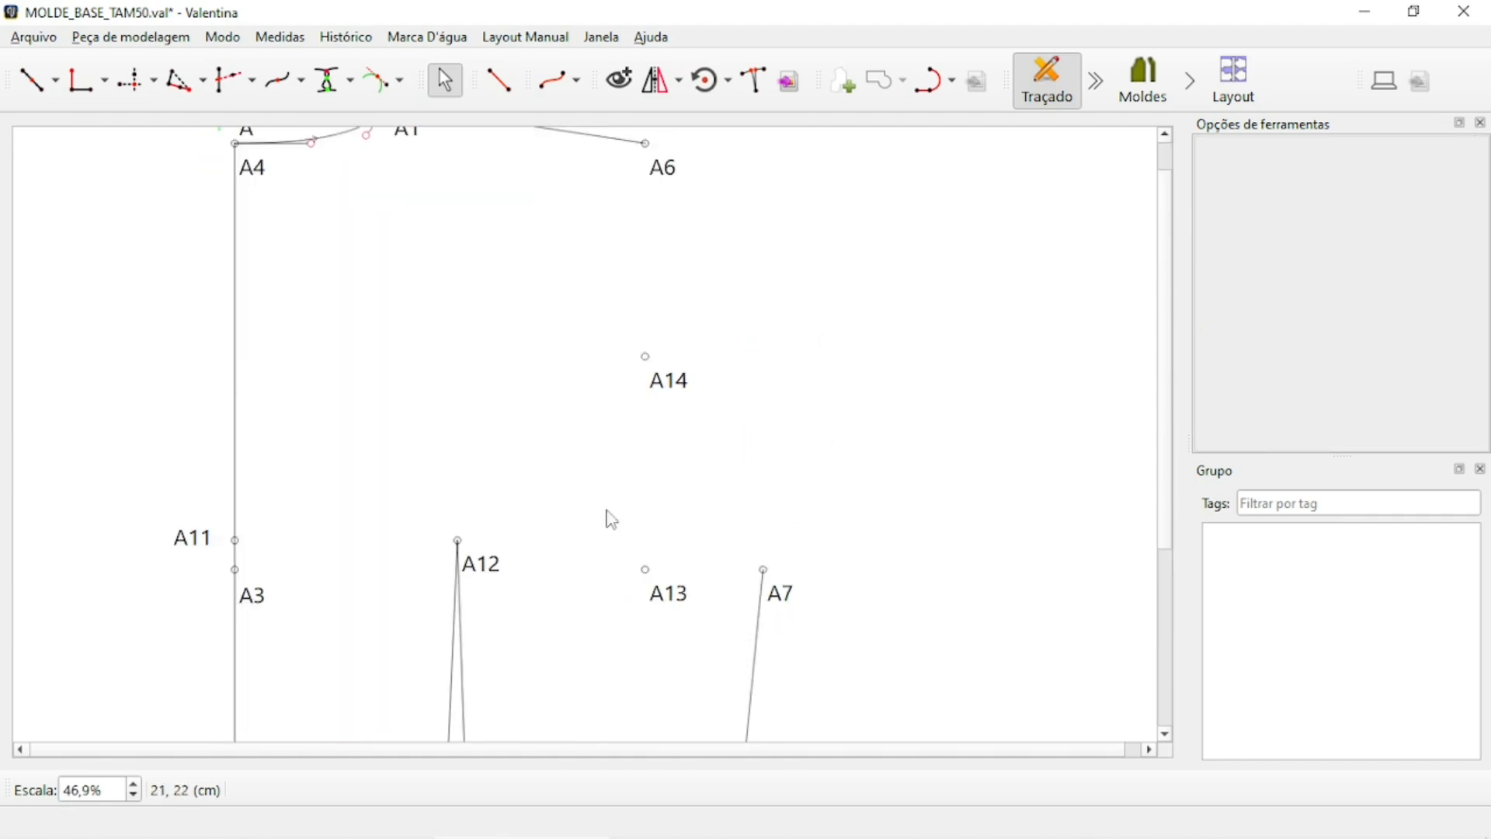
{"action": "left_click", "coordinate": [32, 80]}
{"action": "left_click", "coordinate": [56, 80]}
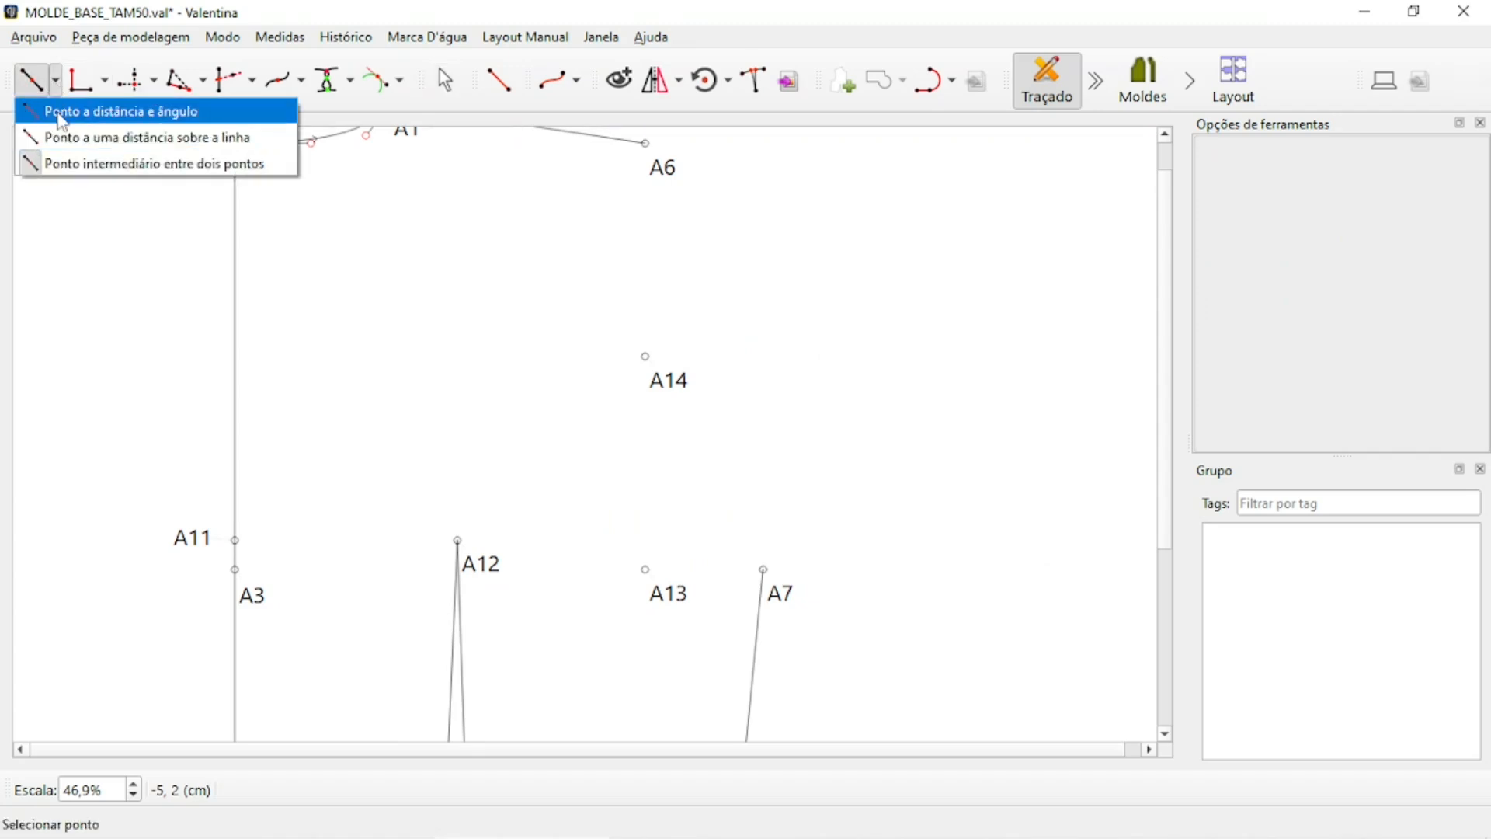
{"action": "left_click", "coordinate": [55, 111]}
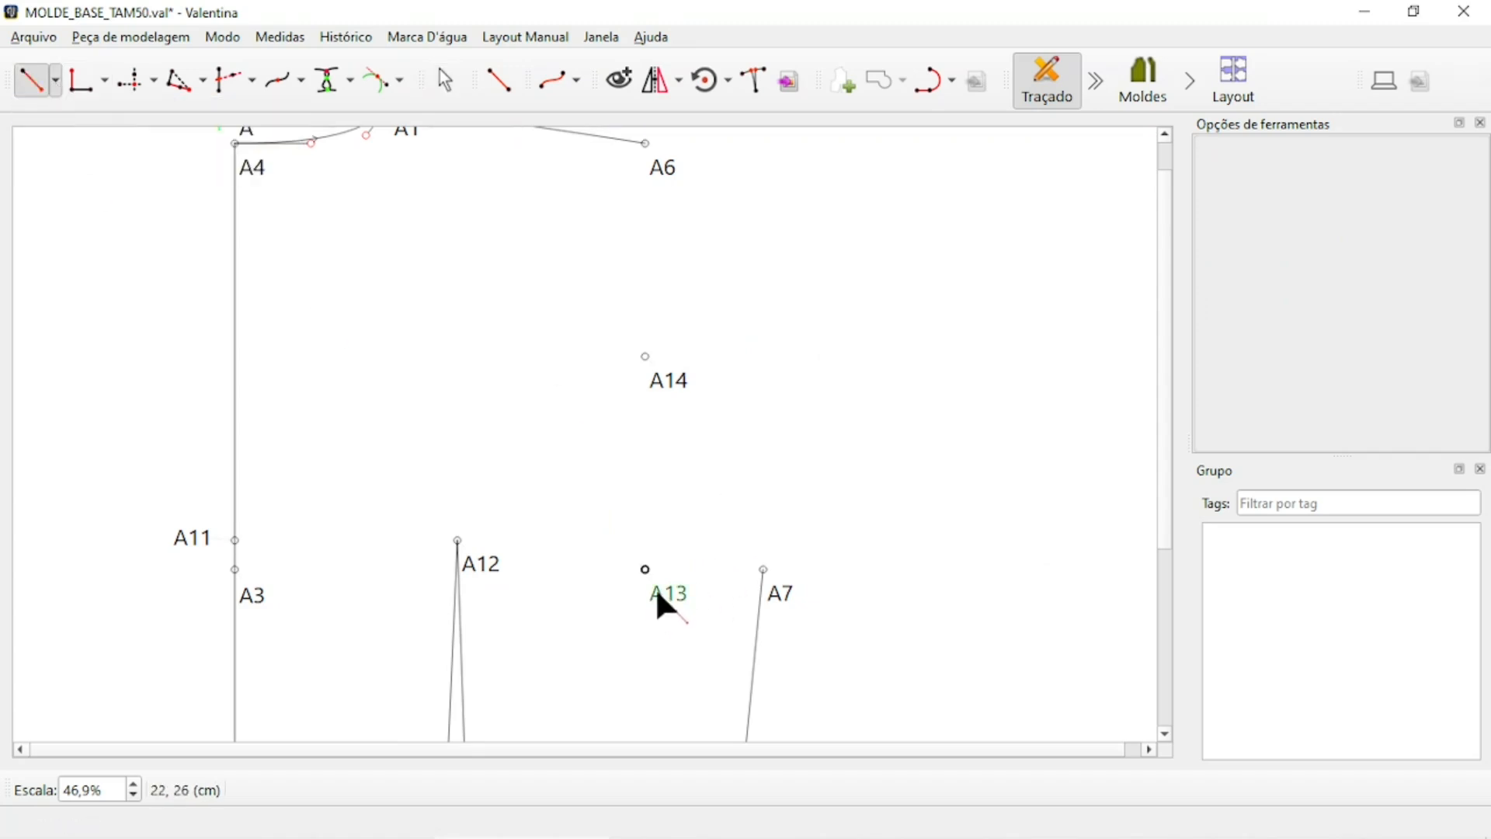
{"action": "left_click", "coordinate": [669, 606]}
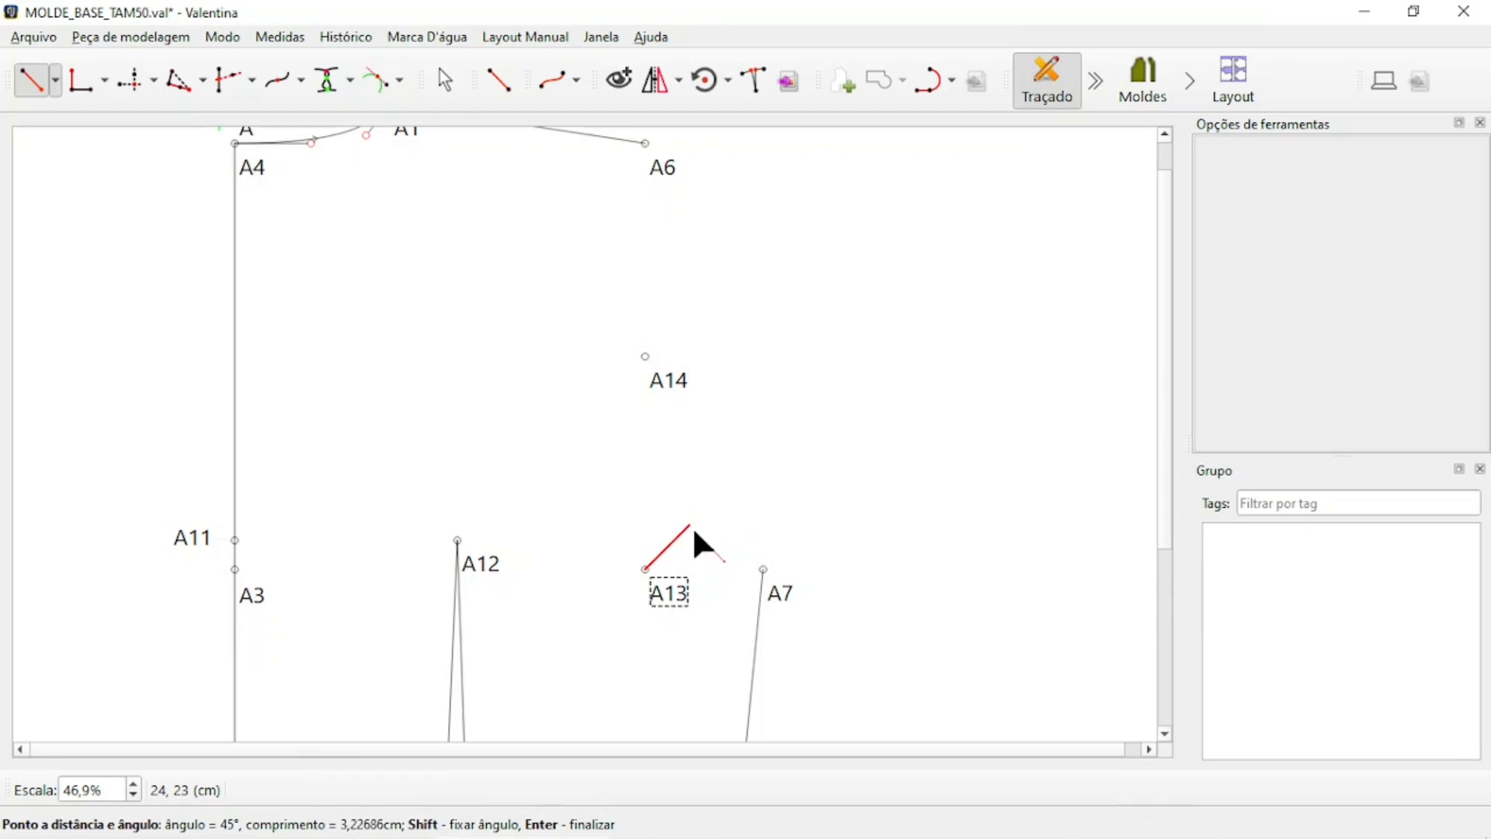
{"action": "left_click", "coordinate": [674, 544]}
{"action": "left_click_drag", "start_coordinate": [767, 210], "coordinate": [1166, 172]}
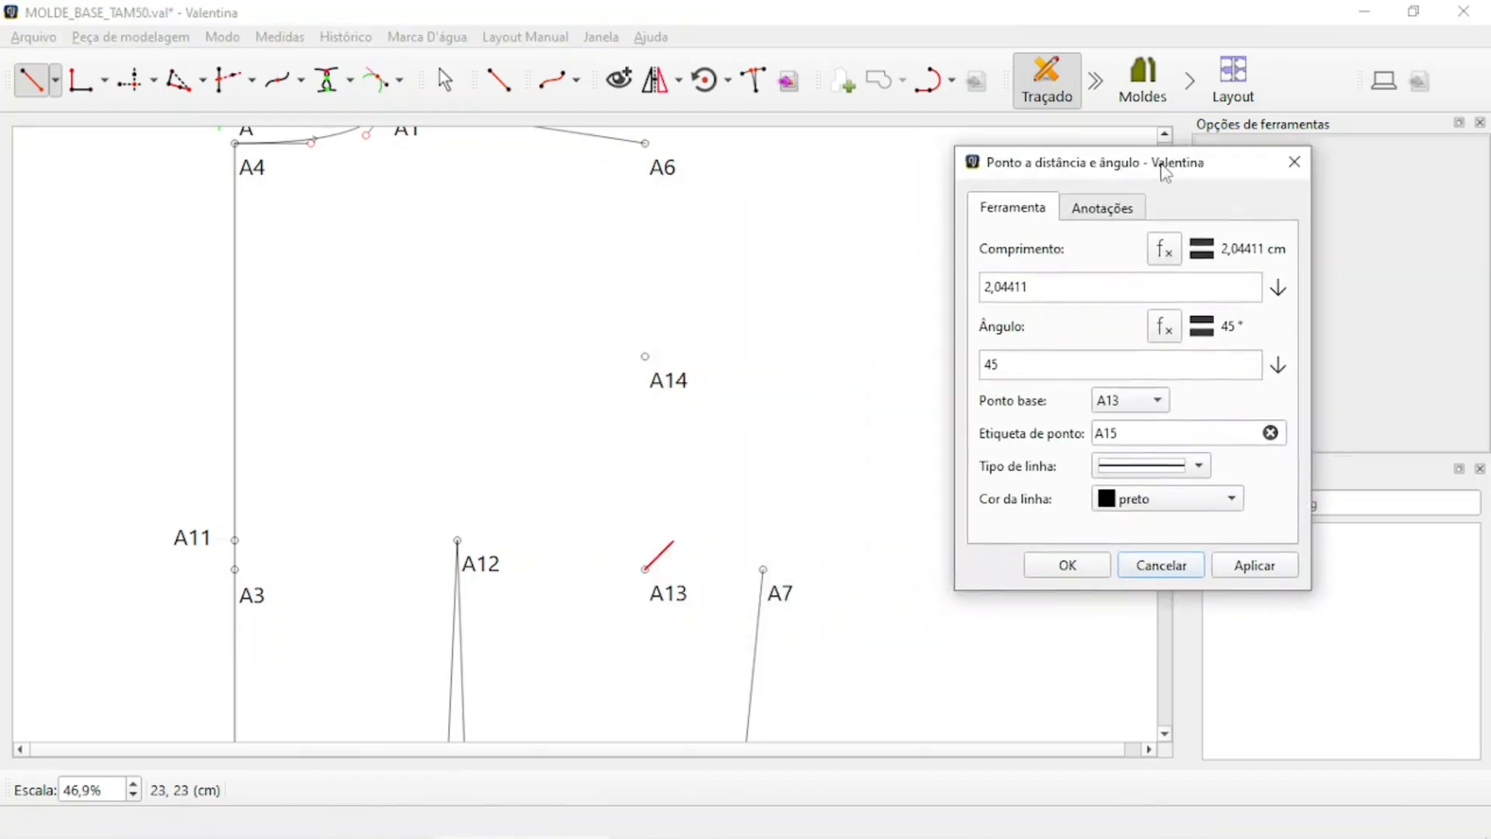
{"action": "triple_click", "coordinate": [1081, 283]}
{"action": "type", "text": "2,5"}
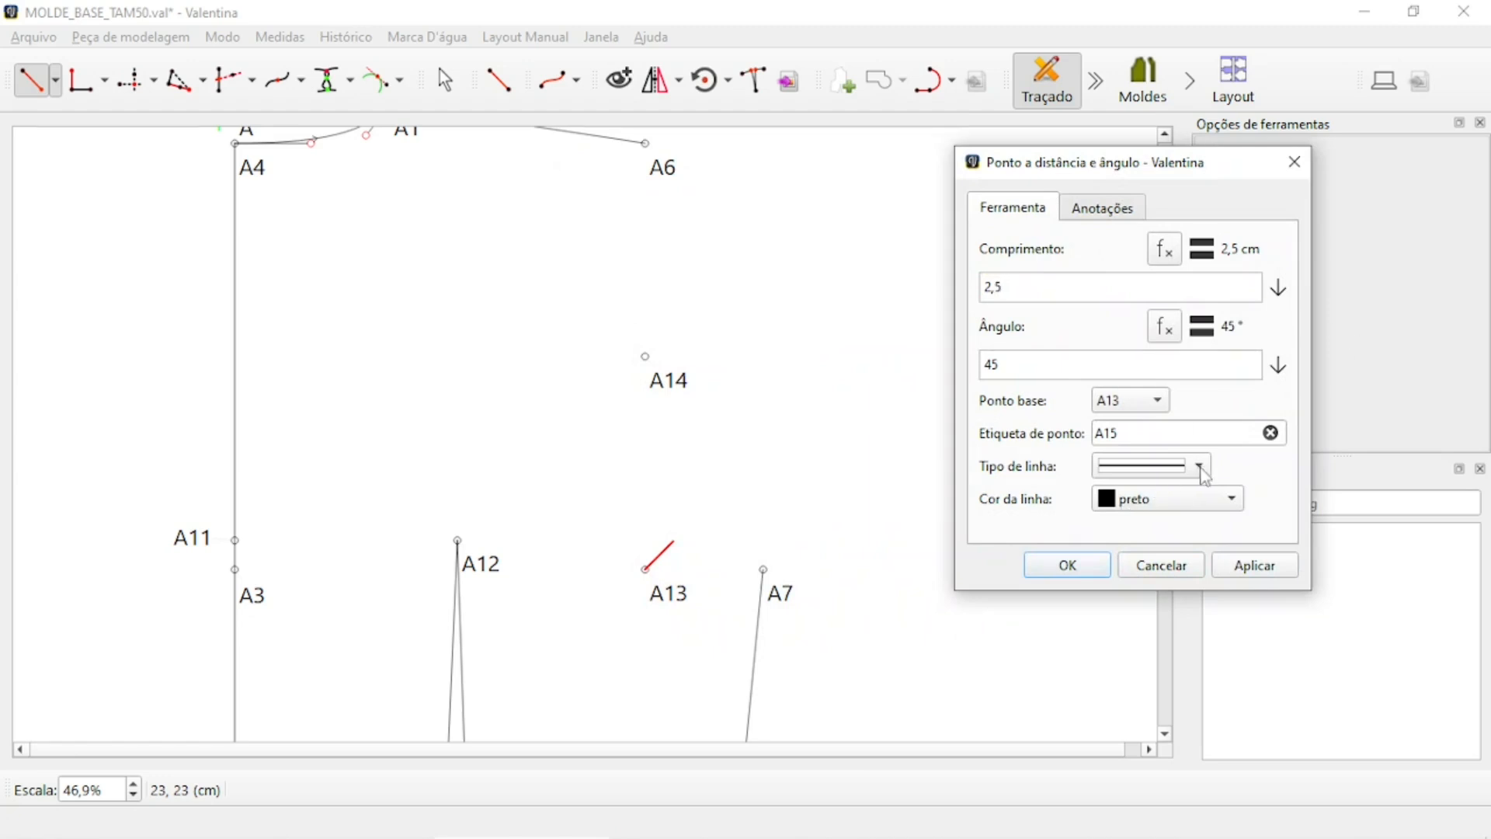
{"action": "left_click", "coordinate": [1199, 467]}
{"action": "left_click", "coordinate": [1203, 497]}
{"action": "left_click", "coordinate": [1241, 566]}
{"action": "left_click", "coordinate": [1060, 567]}
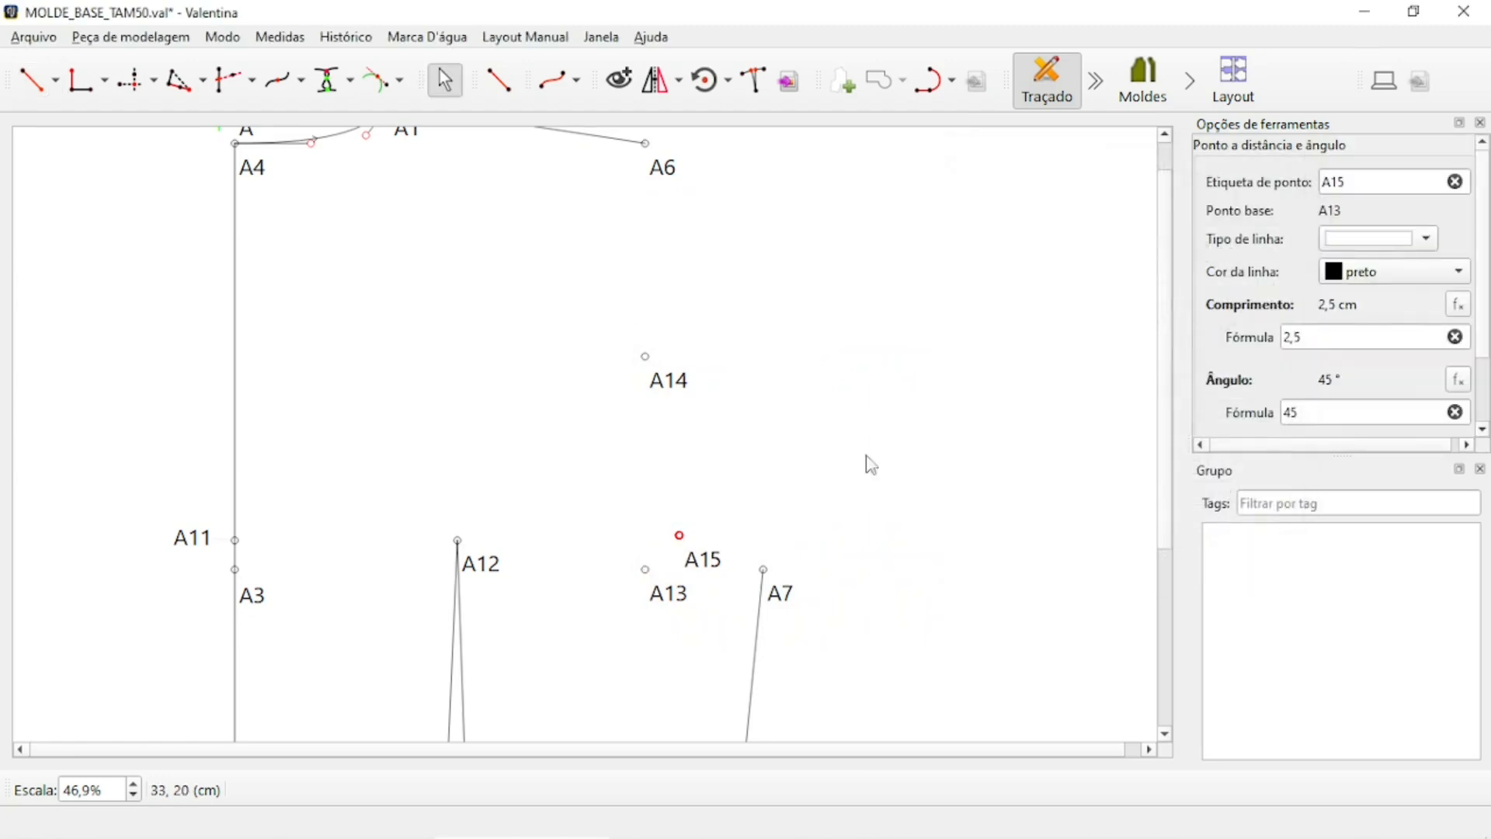
Draw the armhole as a curved path through points A6, A14, A15 and A7.
{"action": "scroll", "coordinate": [678, 359], "scroll_direction": "down", "scroll_amount": 2, "text": "ctrl"}
{"action": "scroll", "coordinate": [616, 339], "scroll_direction": "up", "scroll_amount": 2, "text": "ctrl"}
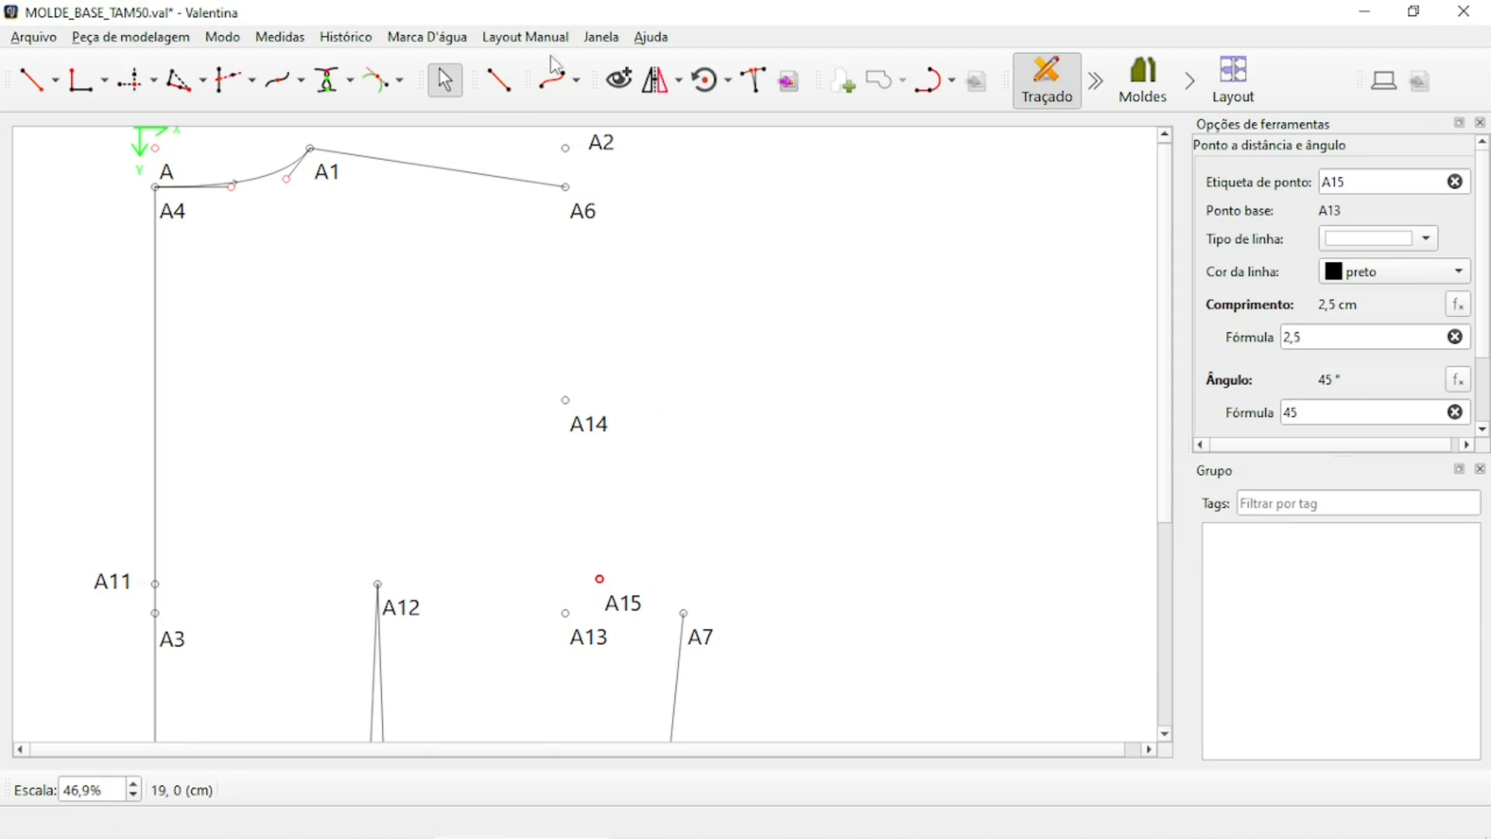
{"action": "left_click", "coordinate": [576, 81]}
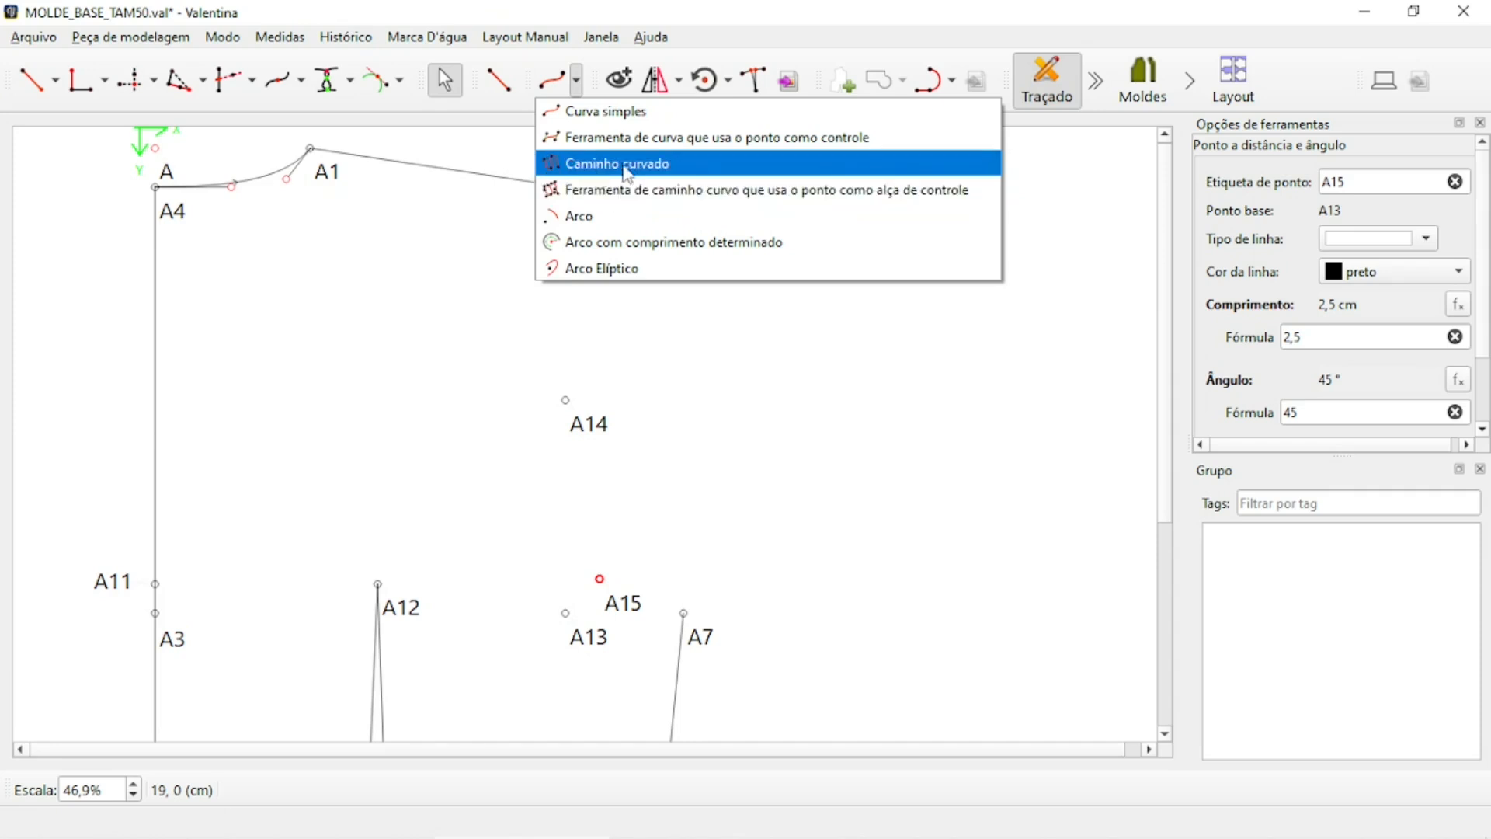
{"action": "key", "text": "Escape"}
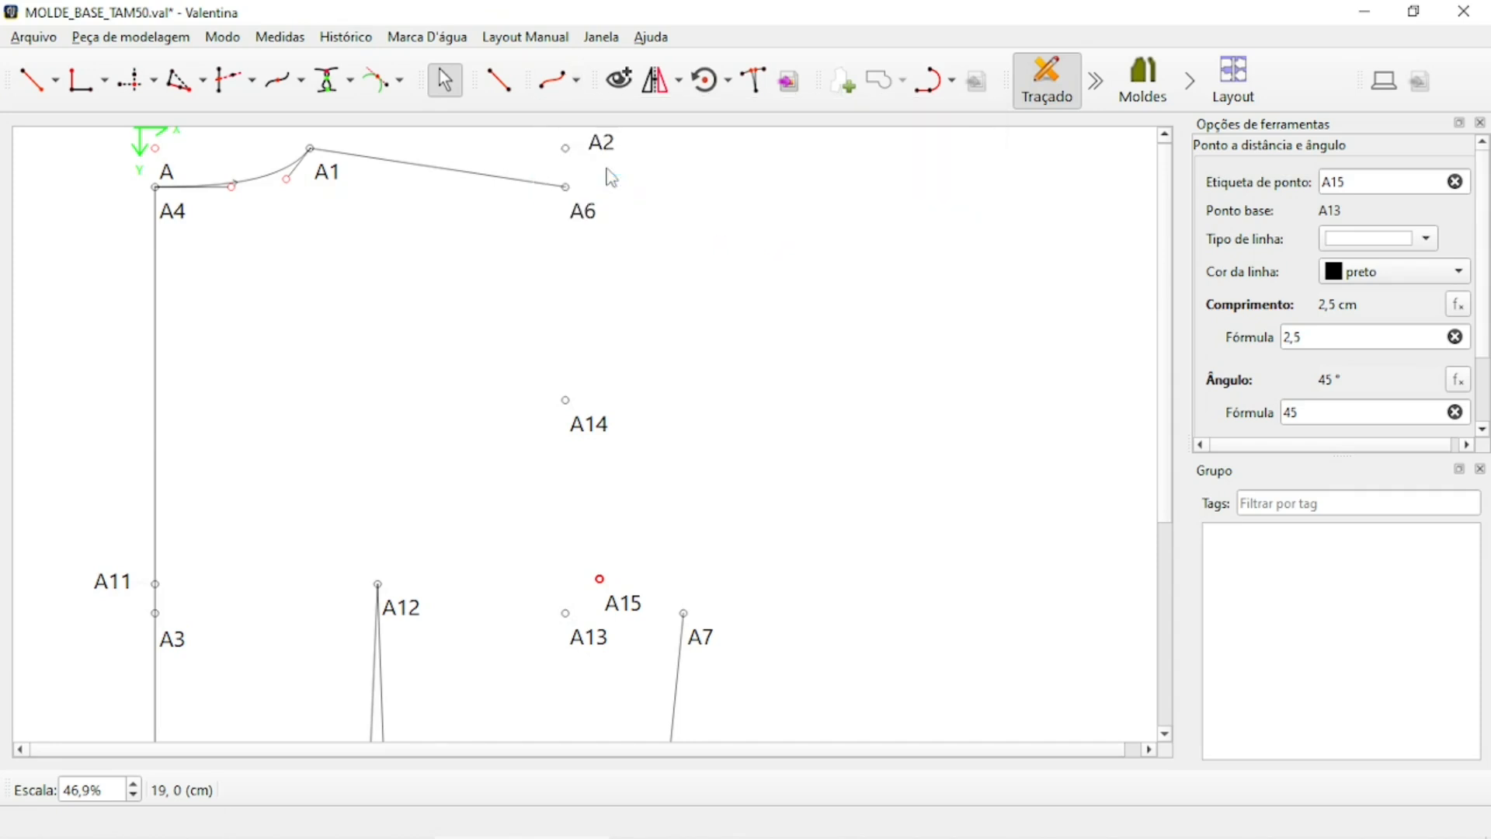
{"action": "left_click", "coordinate": [565, 187]}
{"action": "left_click", "coordinate": [566, 401]}
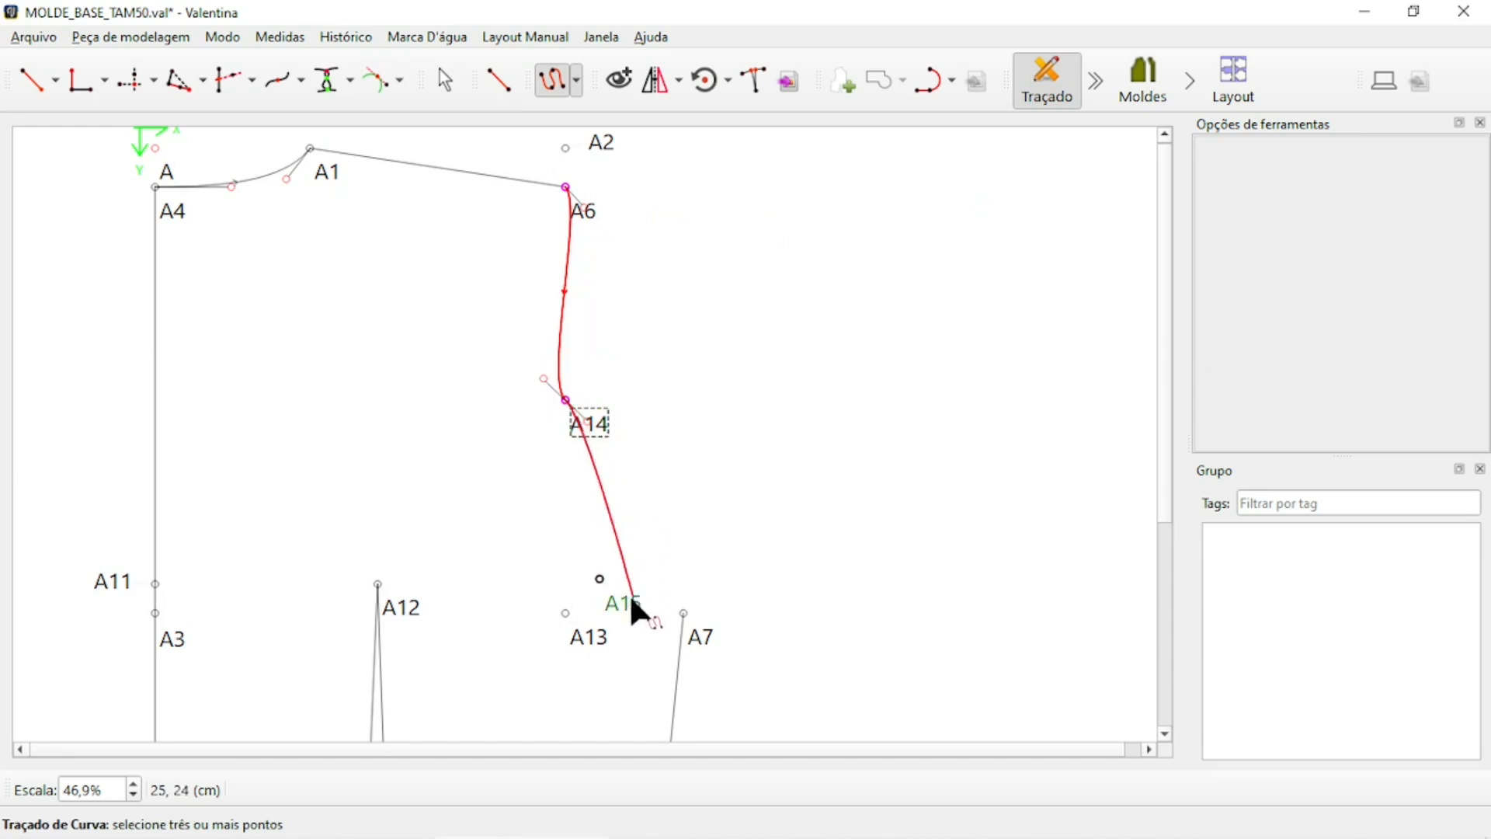
{"action": "left_click", "coordinate": [629, 604]}
{"action": "left_click", "coordinate": [701, 635]}
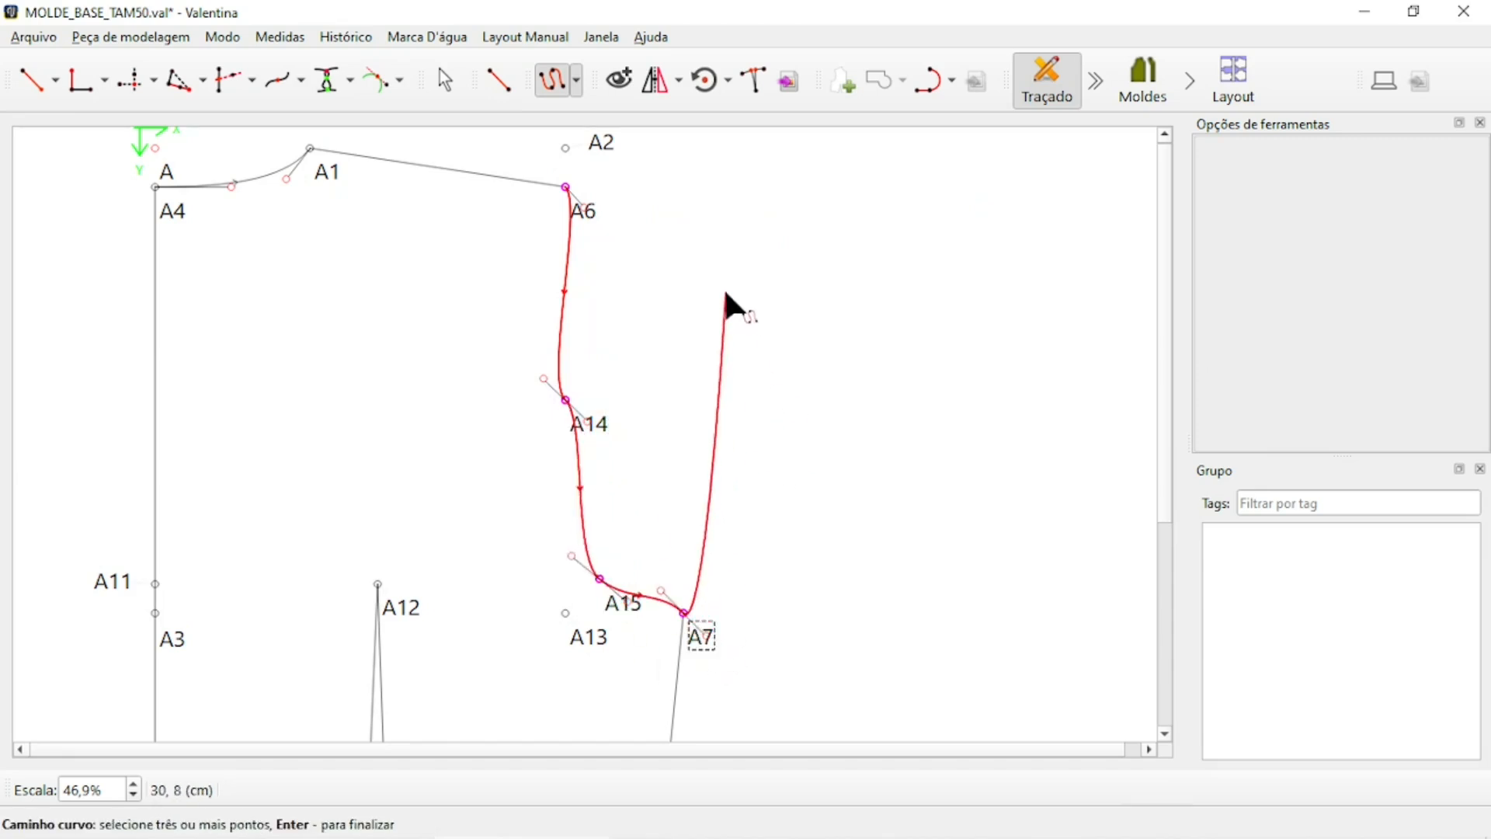
{"action": "key", "text": "Return"}
Smooth the armhole curve by adjusting its control handles at A6, A14, A15 and A7, and move the A15 label clear of the curve.
{"action": "left_click_drag", "start_coordinate": [584, 219], "coordinate": [561, 232]}
{"action": "left_click_drag", "start_coordinate": [593, 423], "coordinate": [556, 444]}
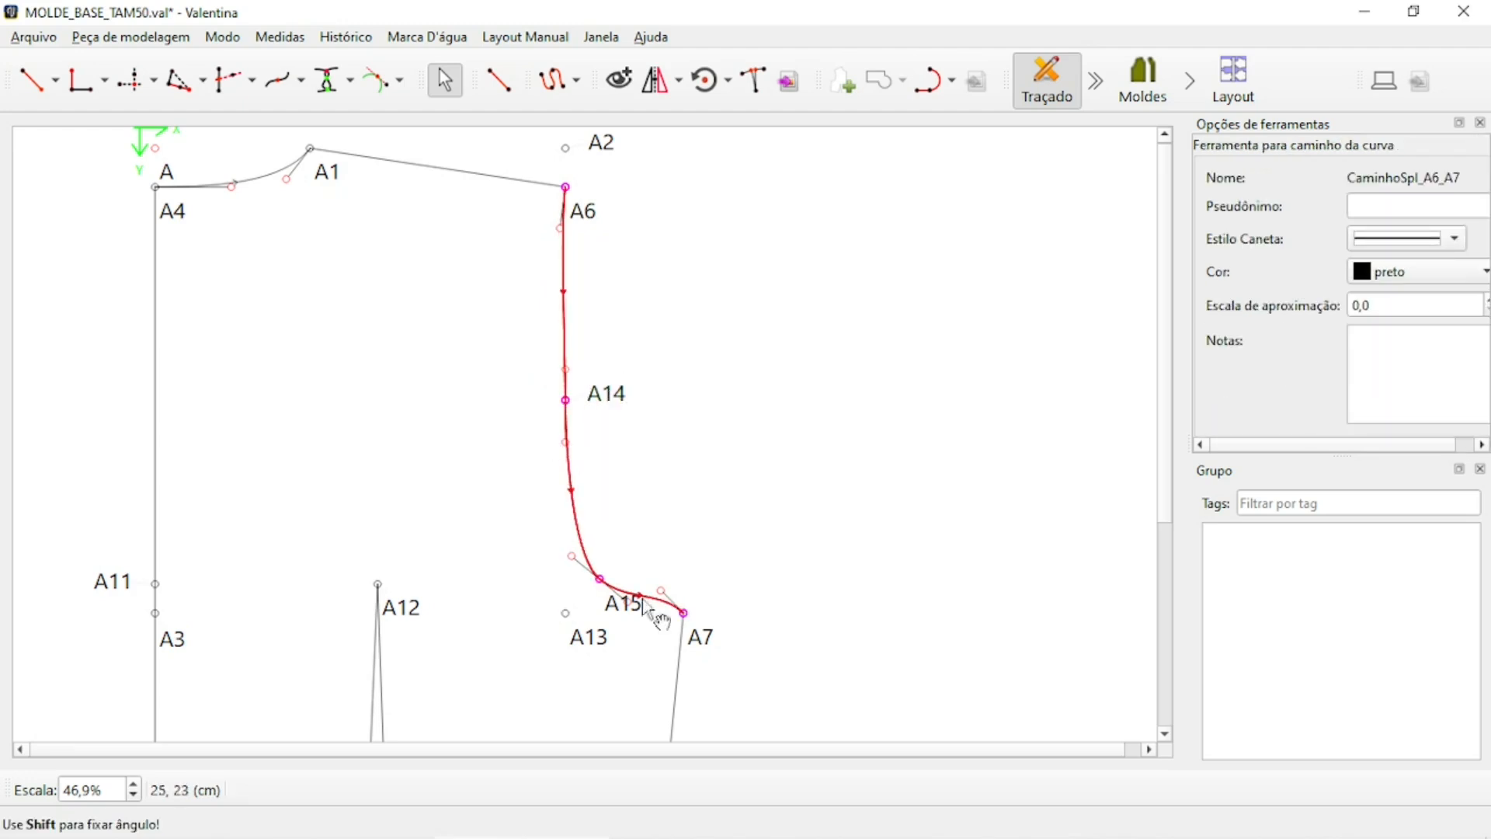
{"action": "scroll", "coordinate": [649, 617], "scroll_direction": "up", "scroll_amount": 5}
{"action": "left_click_drag", "start_coordinate": [674, 527], "coordinate": [662, 600]}
{"action": "left_click_drag", "start_coordinate": [571, 575], "coordinate": [602, 471]}
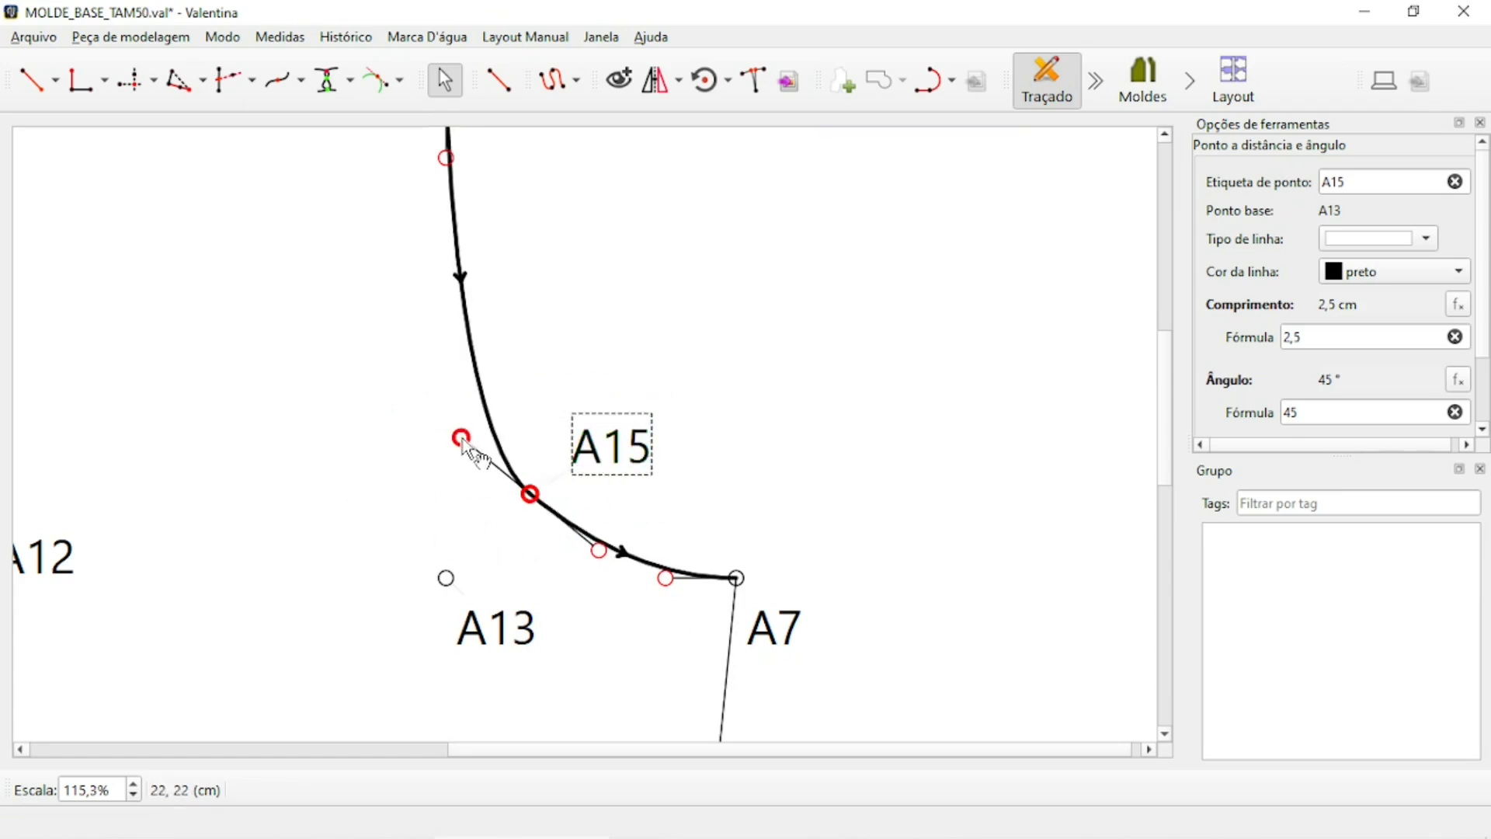
{"action": "left_click_drag", "start_coordinate": [463, 441], "coordinate": [444, 423]}
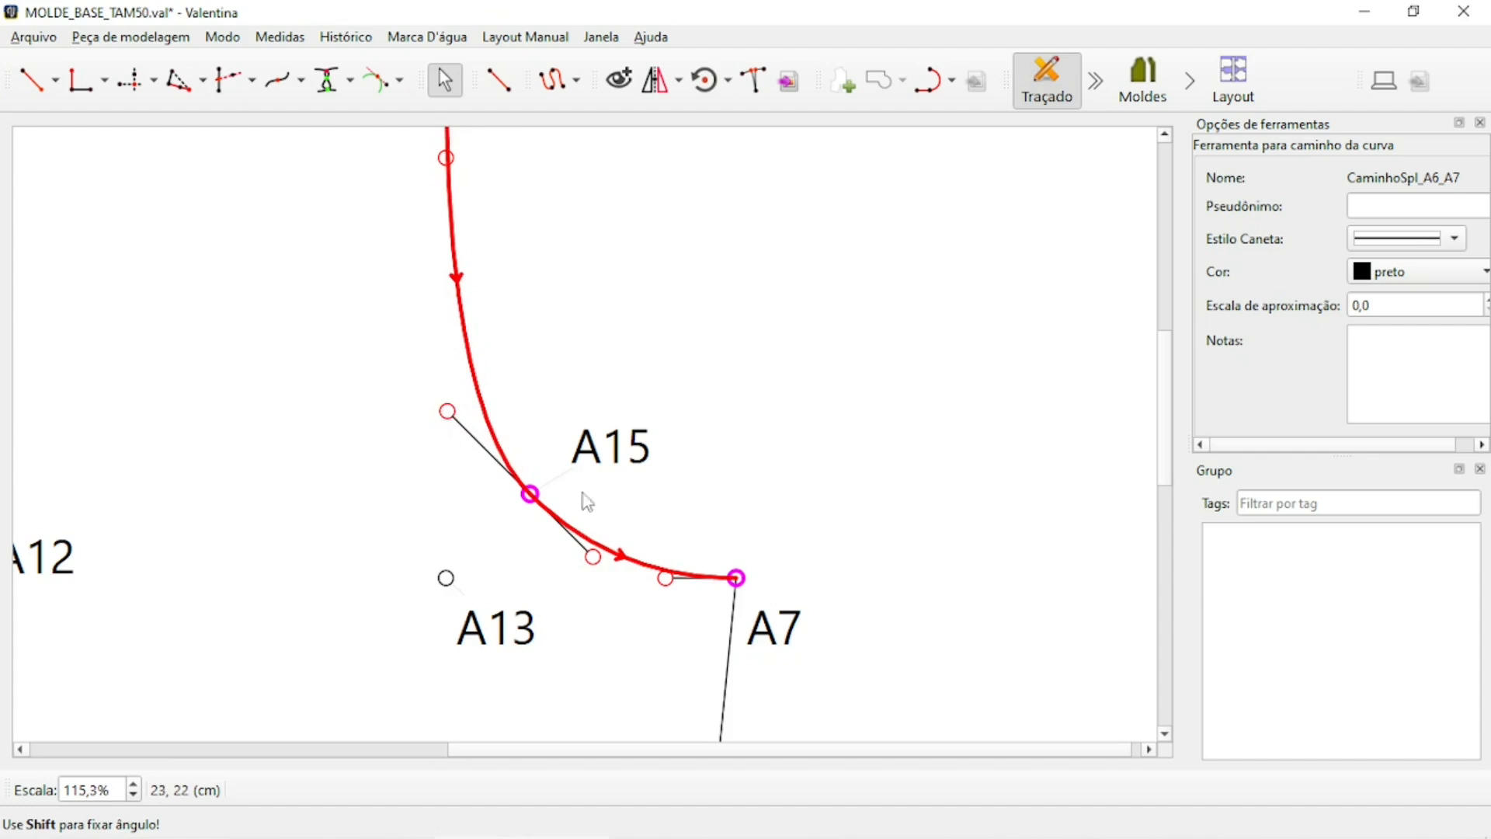
Align the armhole curve's upper control handle vertically below point A6 and deselect the curve.
{"action": "scroll", "coordinate": [566, 539], "scroll_direction": "down", "scroll_amount": 8}
{"action": "scroll", "coordinate": [605, 426], "scroll_direction": "up", "scroll_amount": 6}
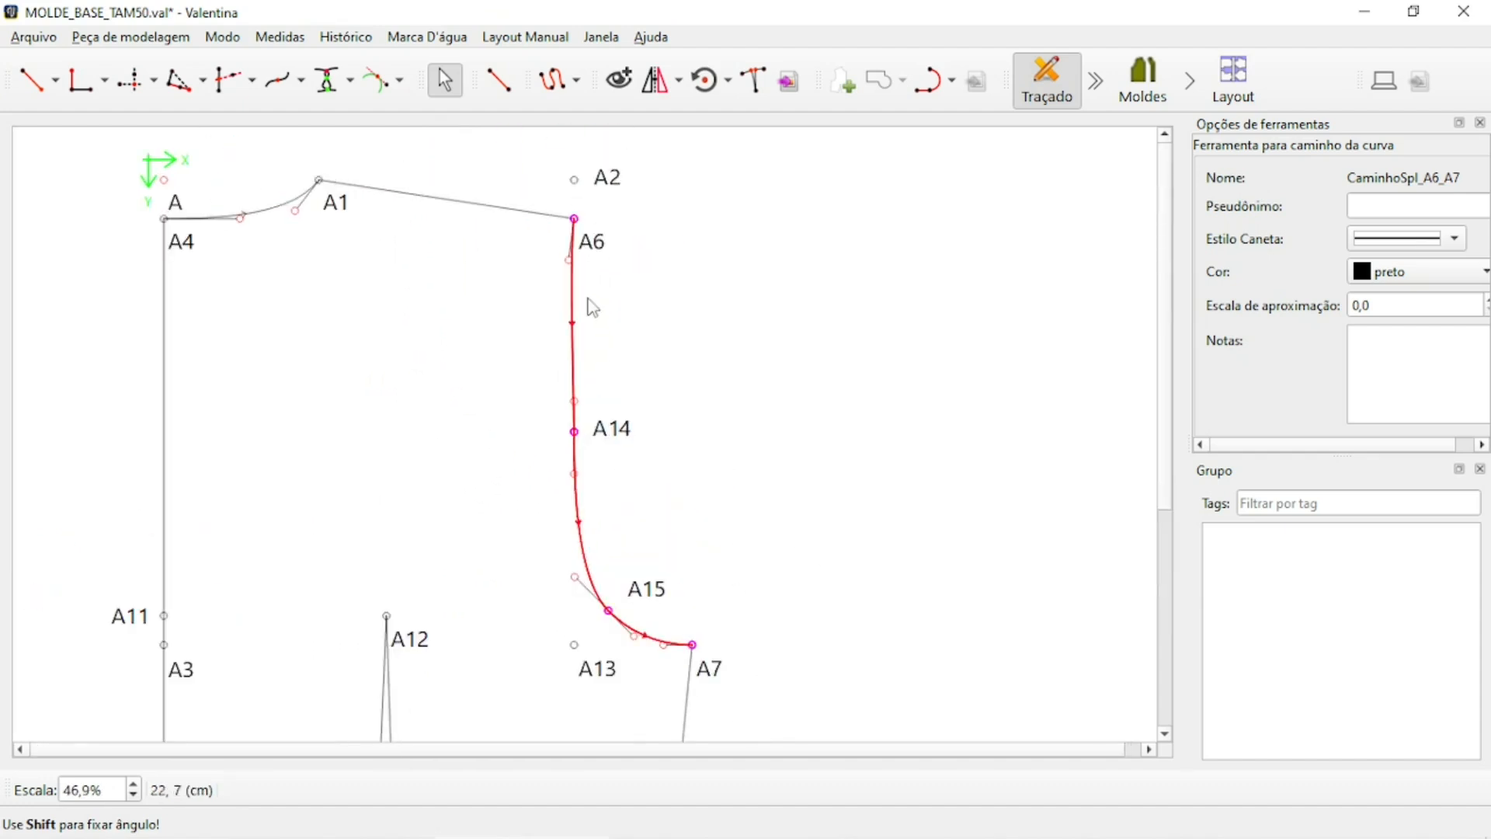
{"action": "scroll", "coordinate": [738, 310], "scroll_direction": "down", "scroll_amount": 2}
{"action": "left_click", "coordinate": [619, 300]}
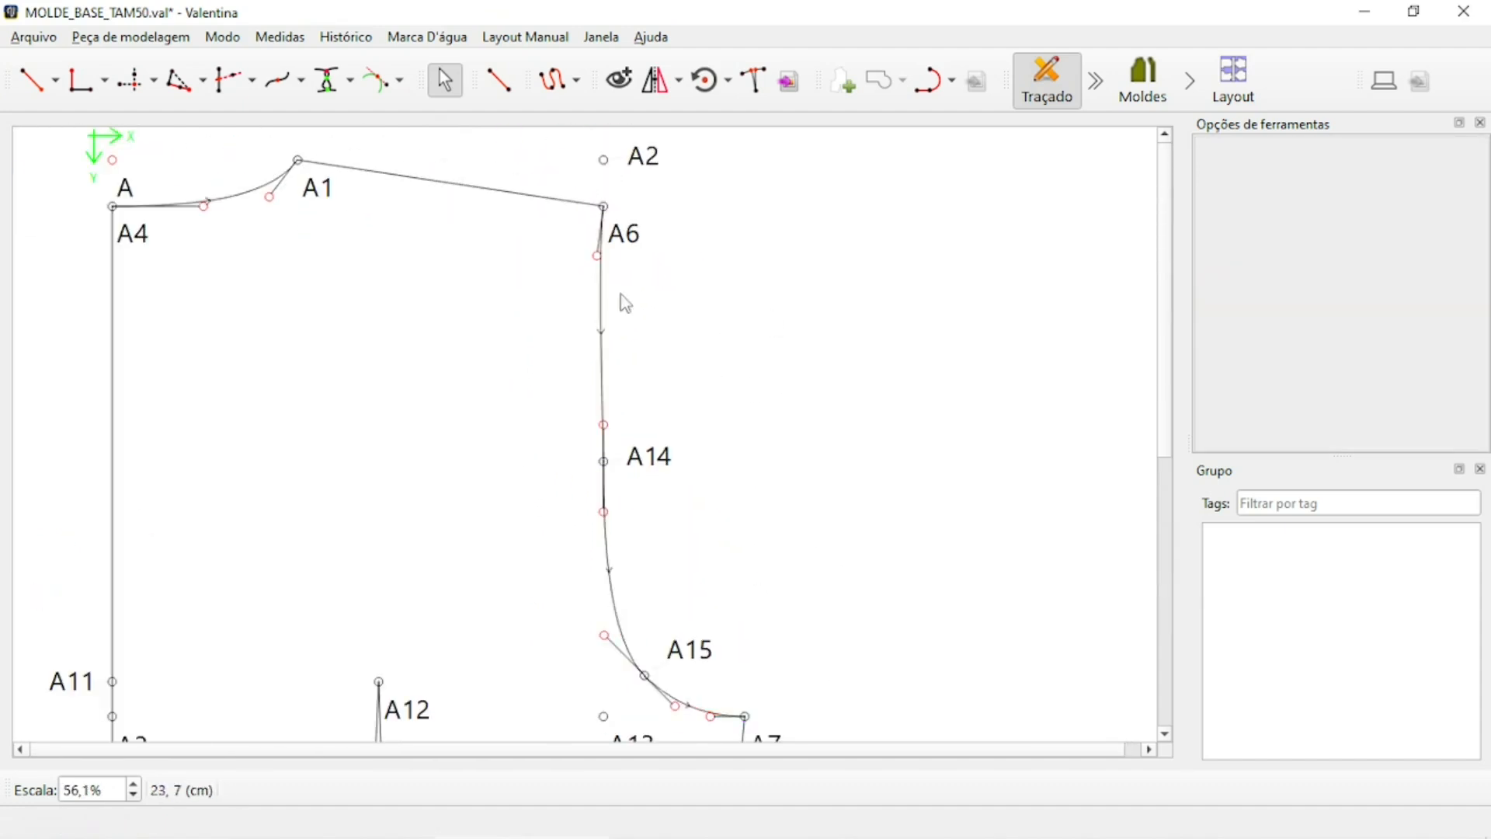
{"action": "left_click", "coordinate": [600, 258]}
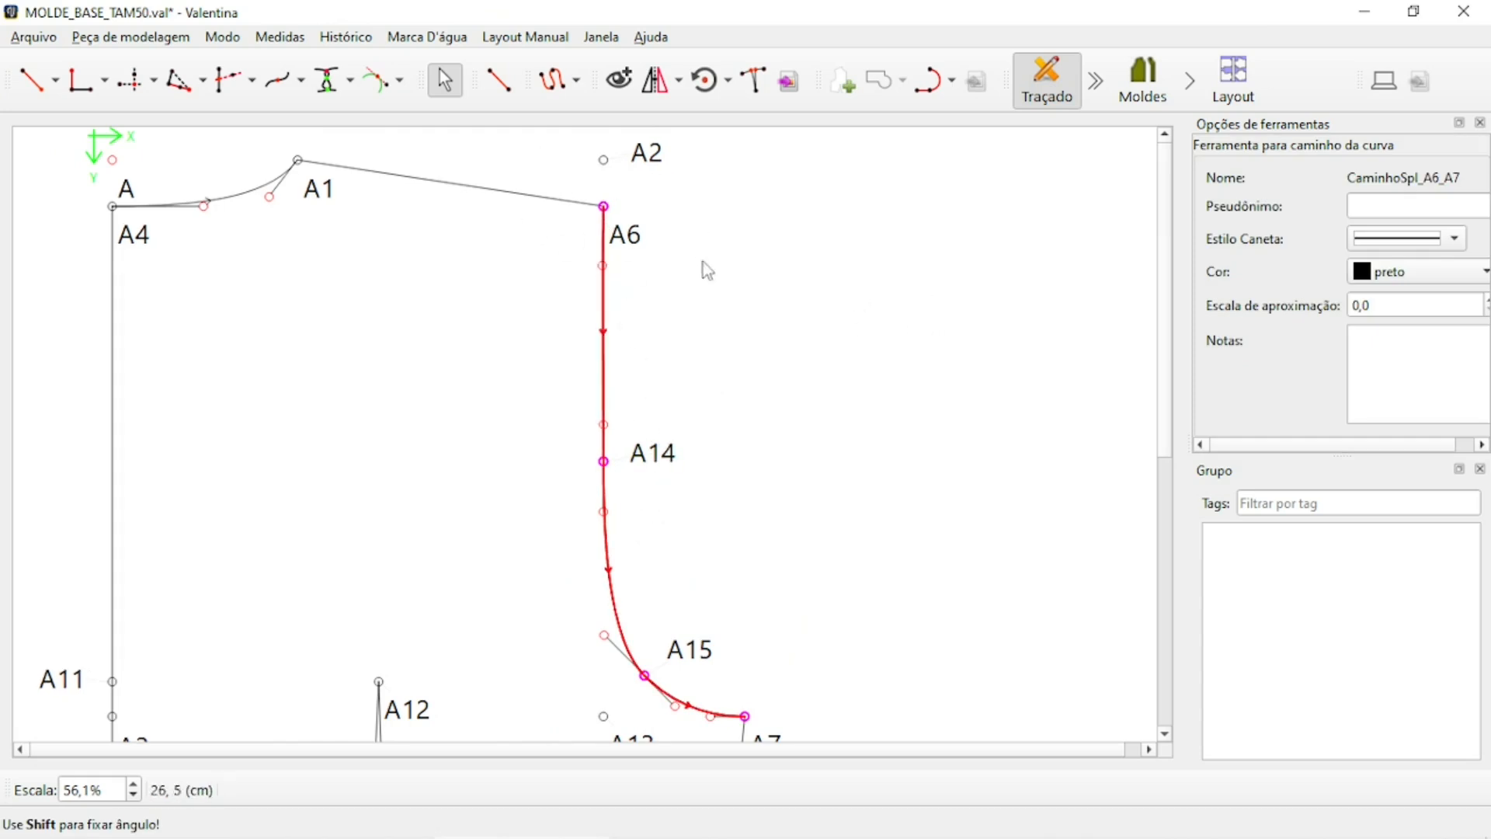
{"action": "scroll", "coordinate": [542, 275], "scroll_direction": "down", "scroll_amount": 3, "text": "ctrl"}
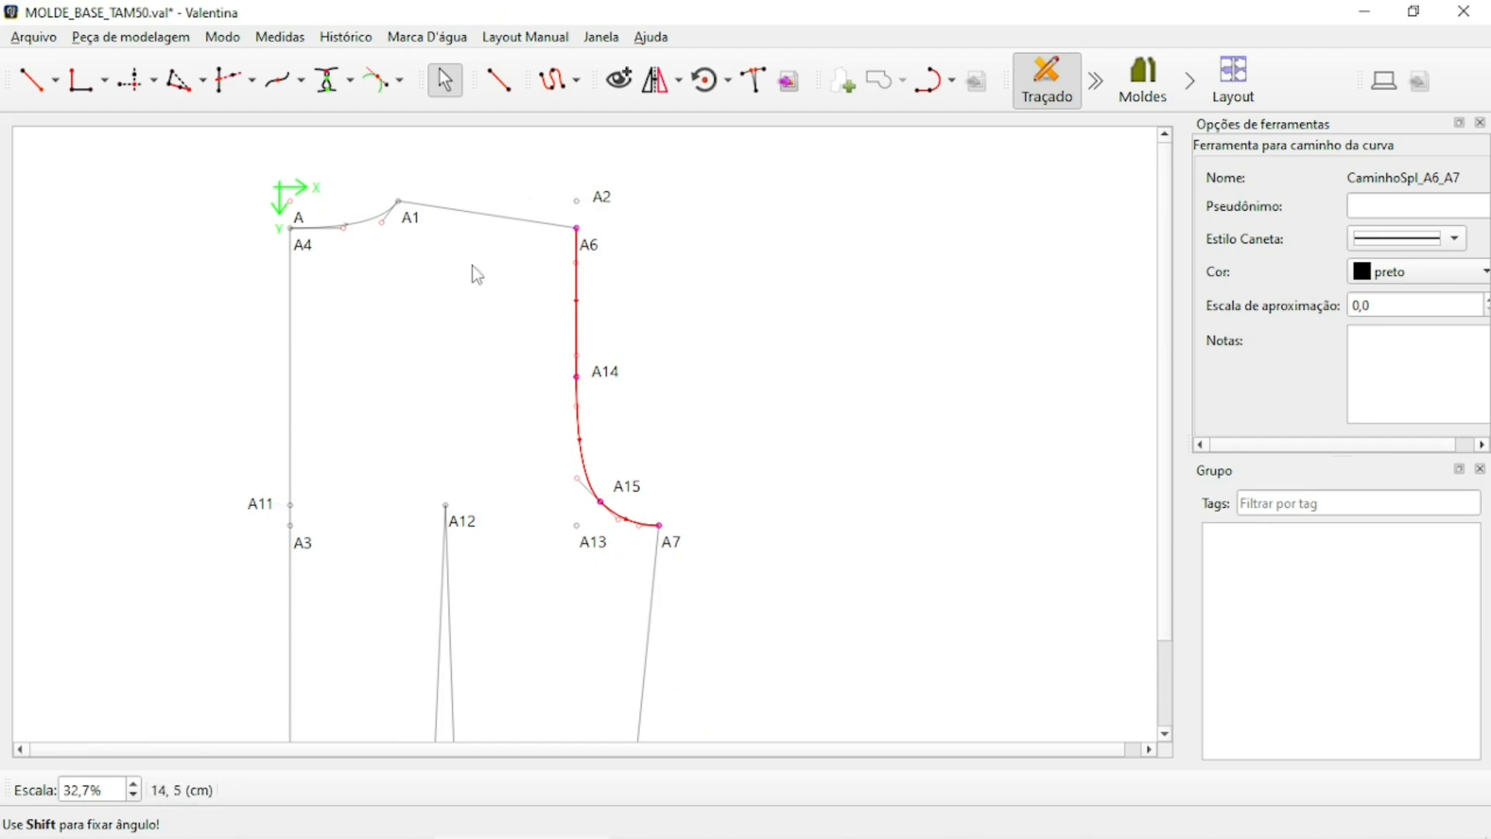
{"action": "scroll", "coordinate": [475, 273], "scroll_direction": "down", "scroll_amount": 2, "text": "ctrl"}
{"action": "scroll", "coordinate": [392, 507], "scroll_direction": "down", "scroll_amount": 2, "text": "ctrl"}
{"action": "key", "text": "Escape"}
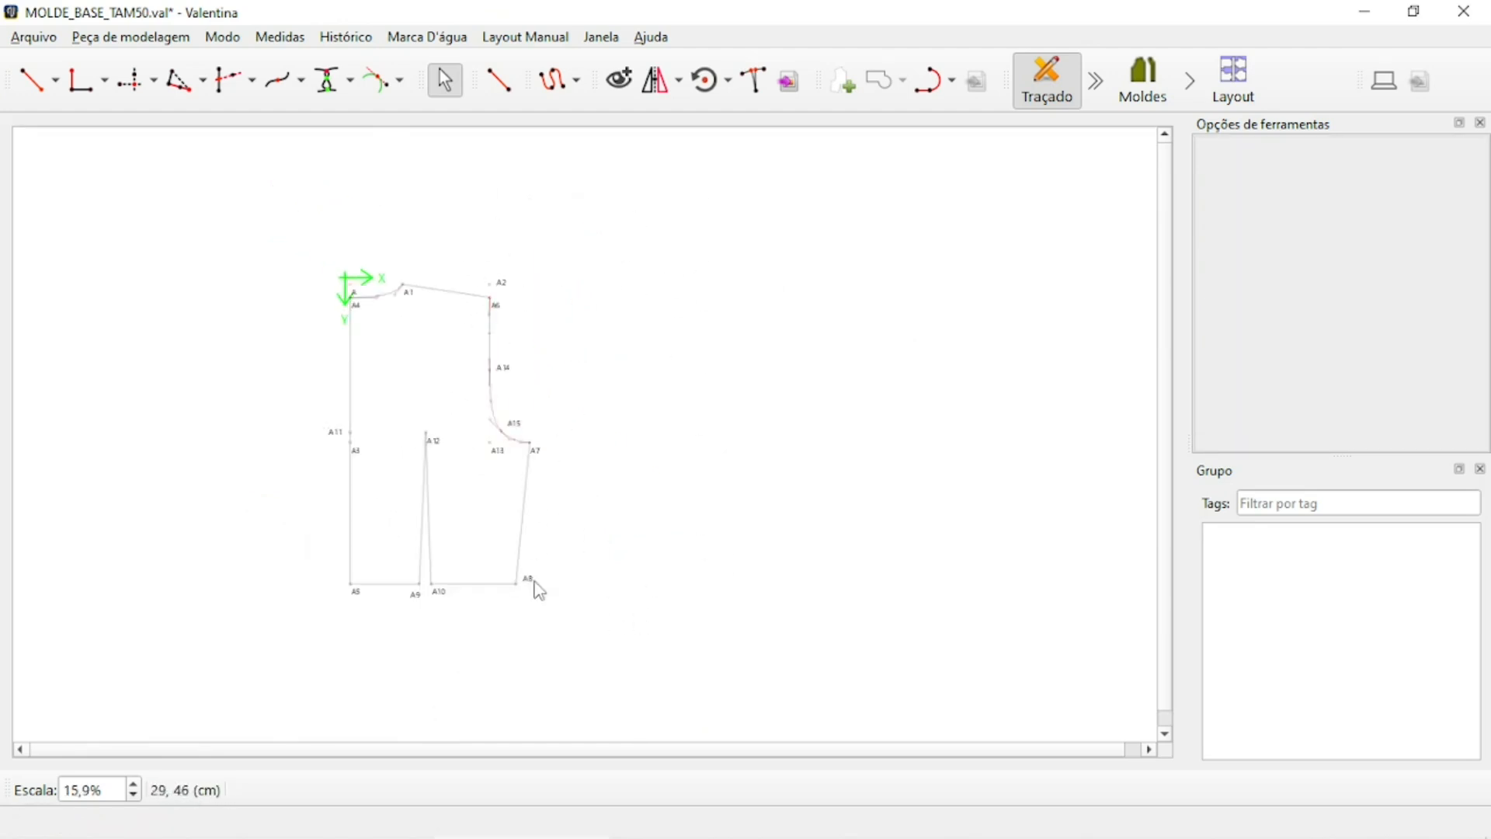
Move the label of point A above the point, clear of the neckline.
{"action": "scroll", "coordinate": [539, 590], "scroll_direction": "up", "scroll_amount": 2, "text": "ctrl"}
{"action": "scroll", "coordinate": [166, 350], "scroll_direction": "down", "scroll_amount": 2, "text": "ctrl"}
{"action": "scroll", "coordinate": [159, 351], "scroll_direction": "up", "scroll_amount": 3, "text": "ctrl"}
{"action": "scroll", "coordinate": [315, 408], "scroll_direction": "down", "scroll_amount": 1, "text": "ctrl"}
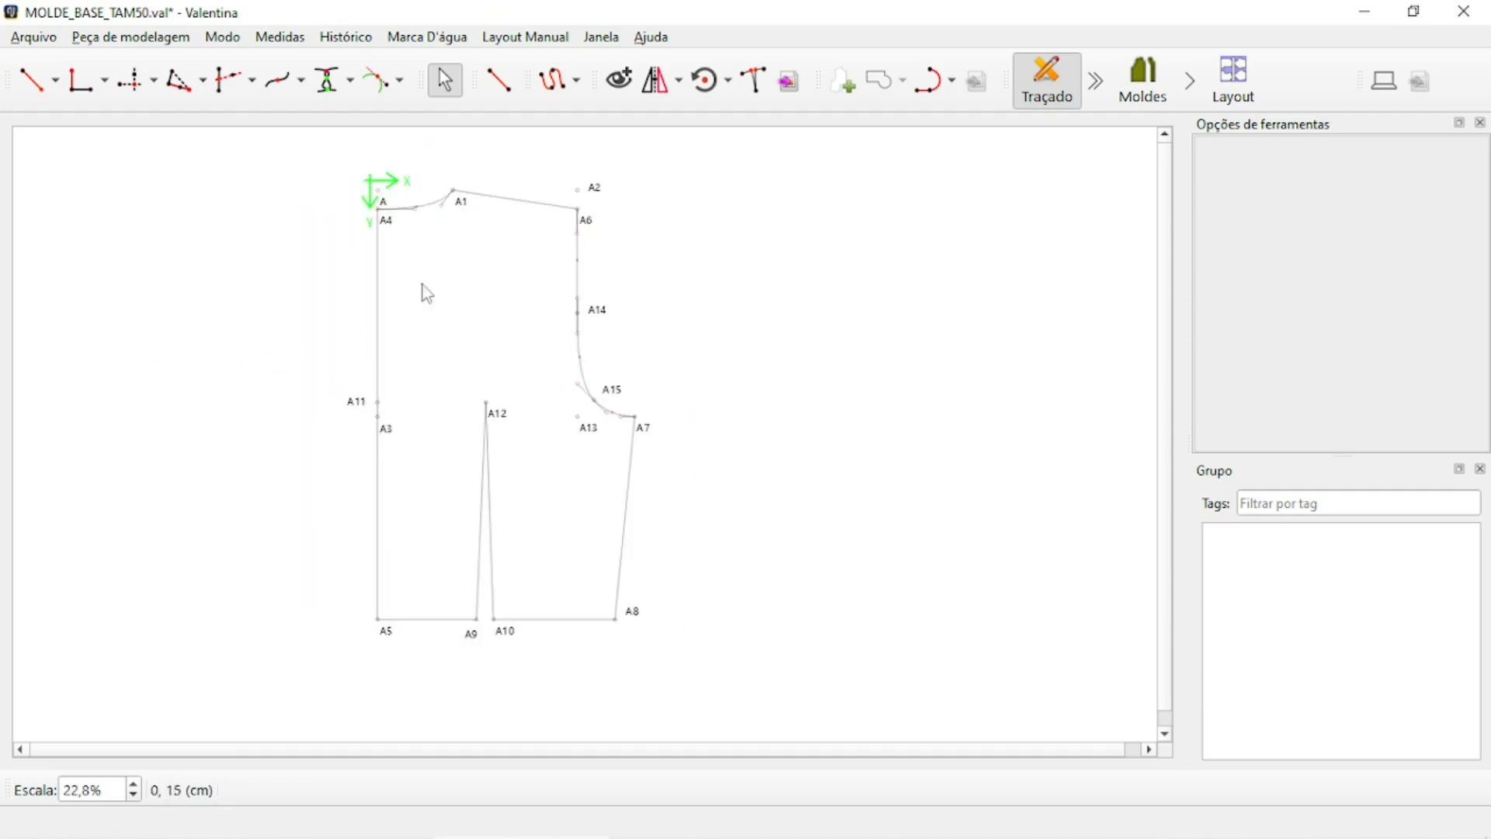
{"action": "mouse_move", "coordinate": [385, 202]}
{"action": "left_mouse_down"}
{"action": "mouse_move", "coordinate": [367, 167]}
{"action": "mouse_move", "coordinate": [384, 173]}
{"action": "left_mouse_up"}
{"action": "left_click", "coordinate": [831, 267]}
{"action": "scroll", "coordinate": [458, 360], "scroll_direction": "down", "scroll_amount": 2, "text": "ctrl"}
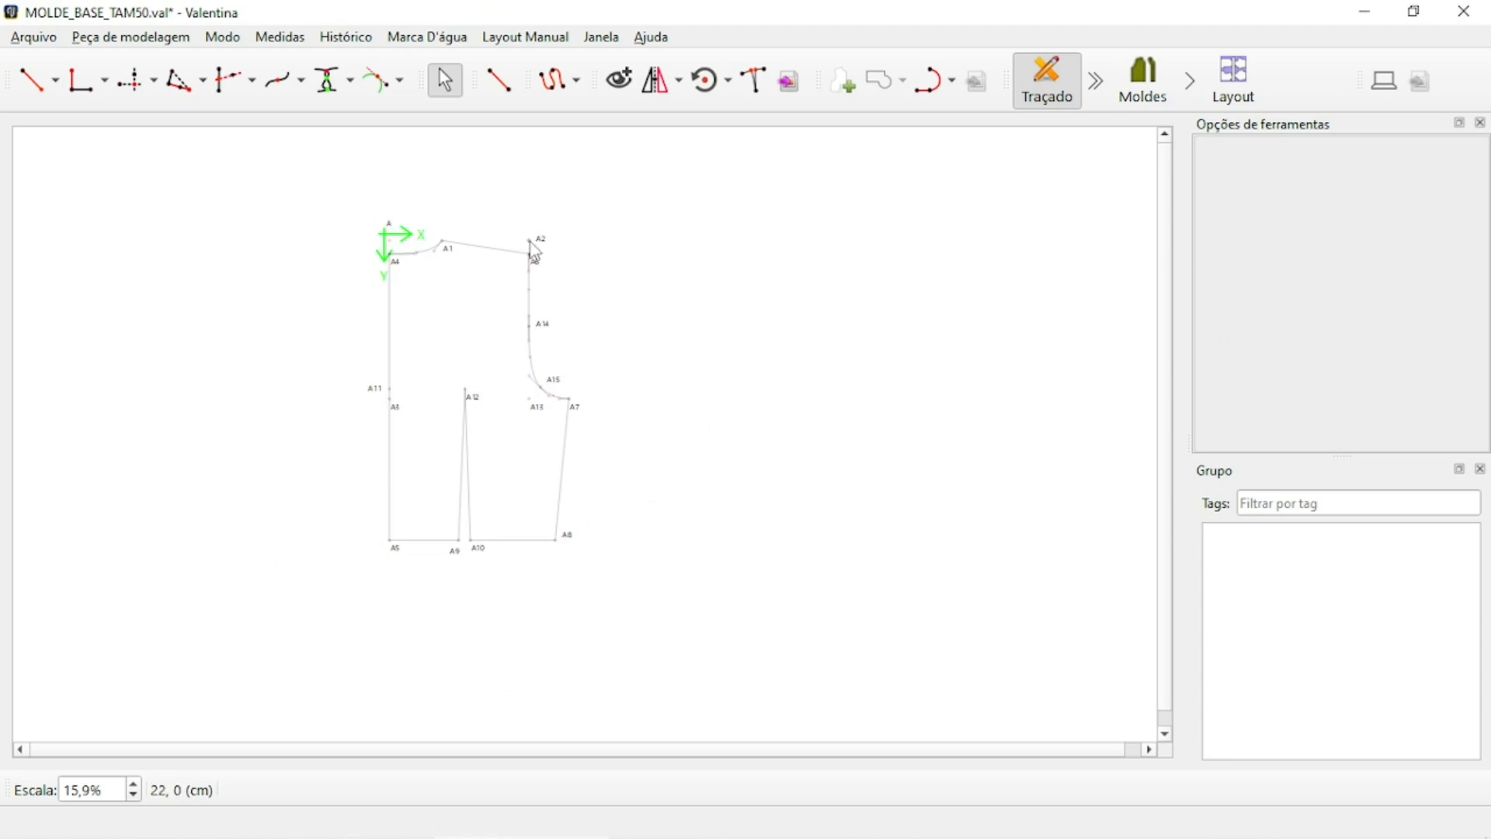
Group all the pattern's points, lines and curves under the name BASE_COSTAS.
{"action": "scroll", "coordinate": [535, 254], "scroll_direction": "up", "scroll_amount": 3, "text": "ctrl"}
{"action": "scroll", "coordinate": [922, 216], "scroll_direction": "down", "scroll_amount": 2, "text": "ctrl"}
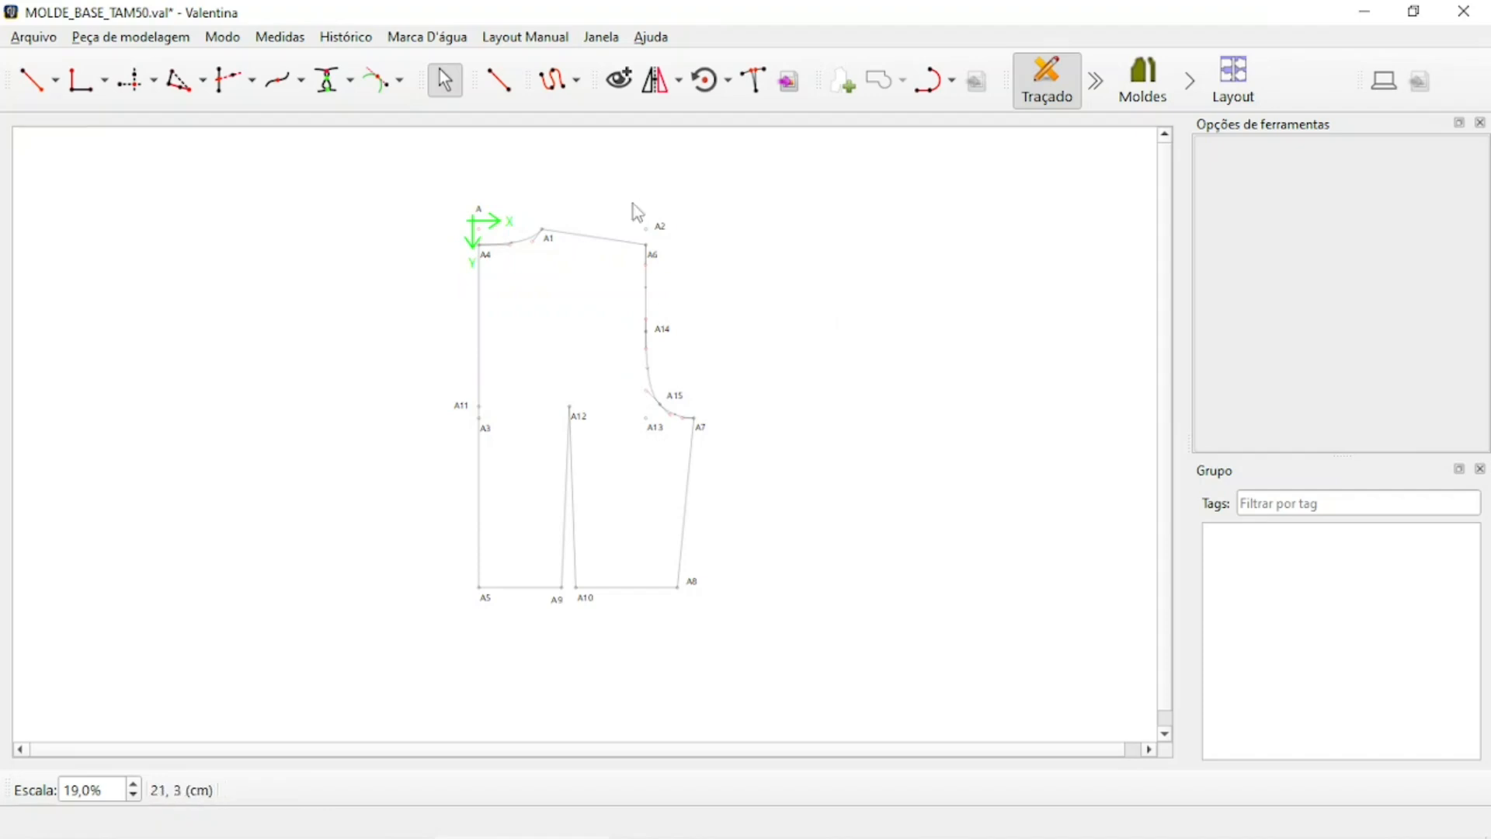
{"action": "left_click", "coordinate": [621, 91]}
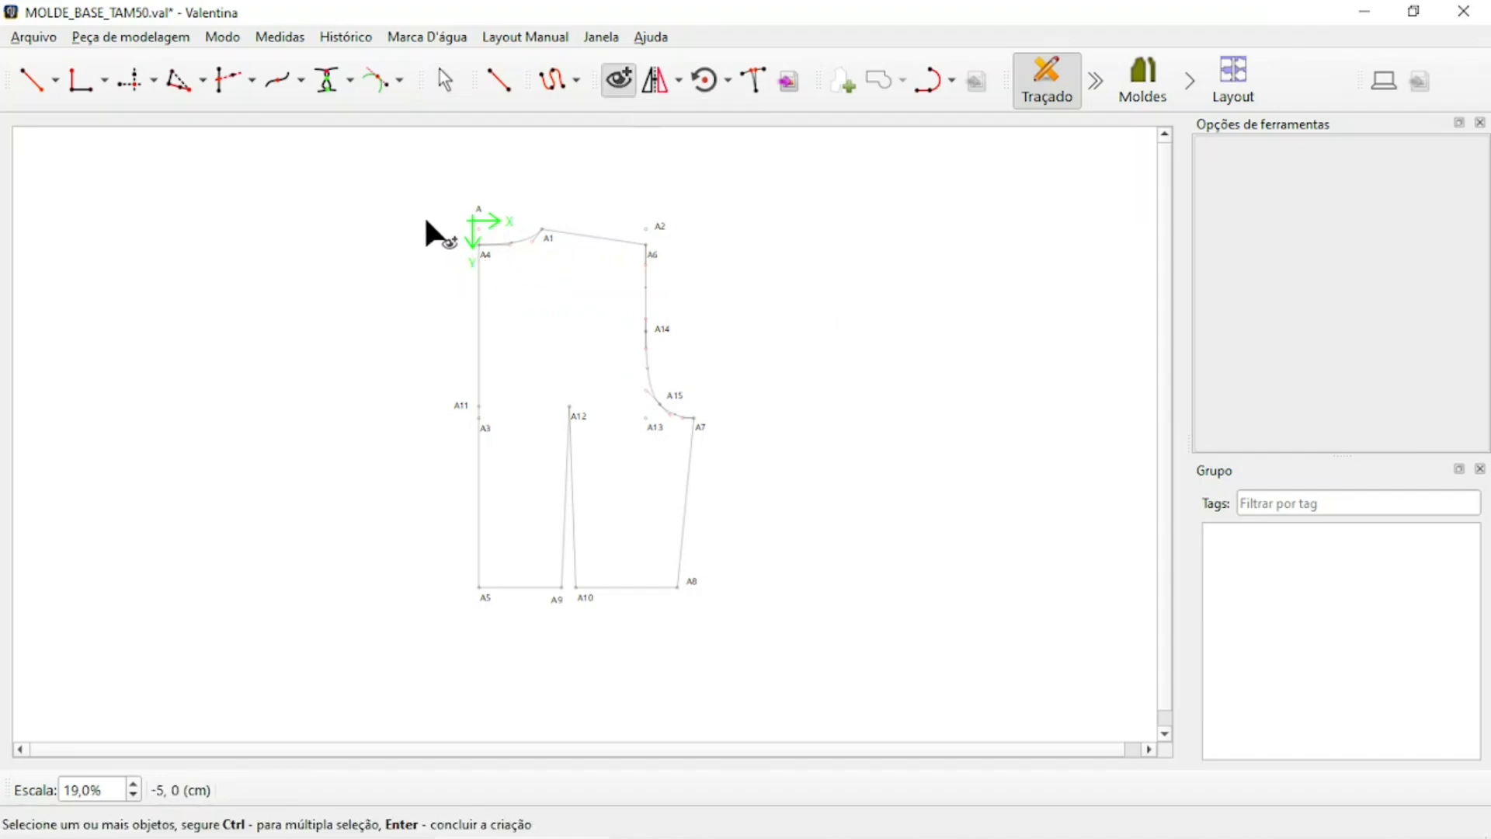
{"action": "left_click_drag", "start_coordinate": [427, 222], "coordinate": [781, 657]}
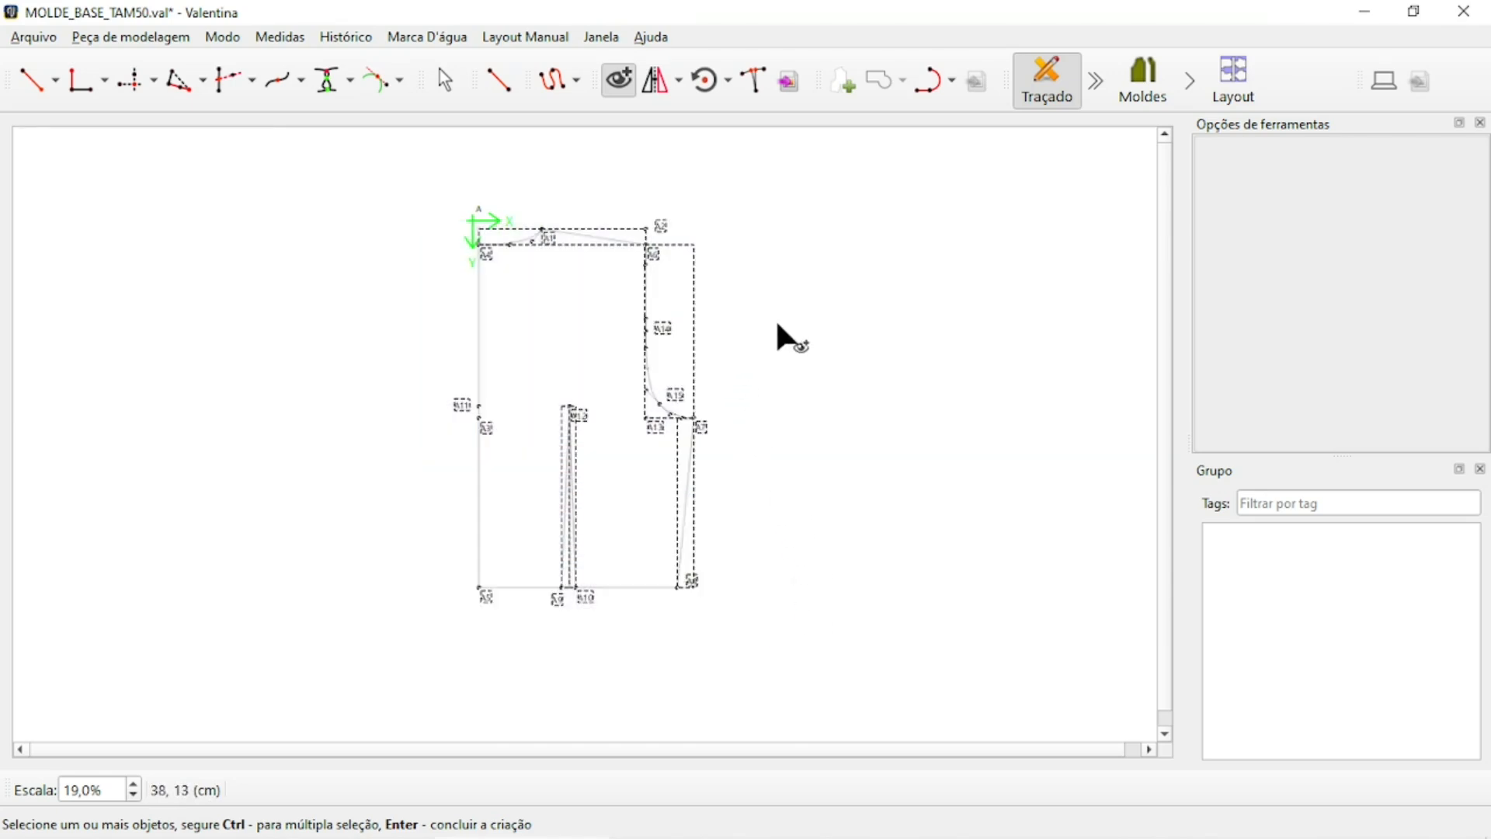
{"action": "key", "text": "Return"}
{"action": "left_click_drag", "start_coordinate": [738, 351], "coordinate": [917, 288]}
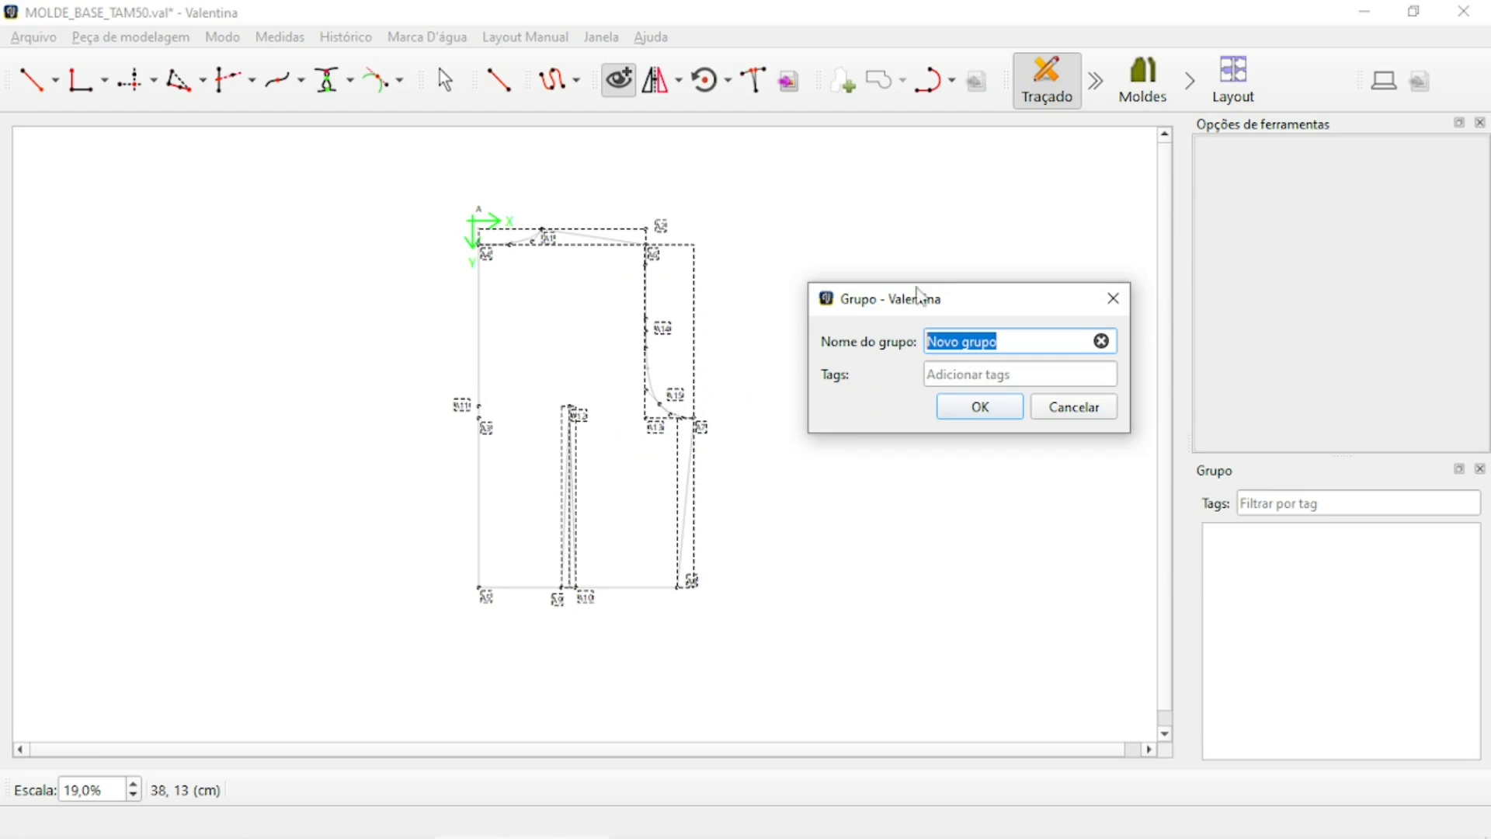
{"action": "type", "text": "MO"}
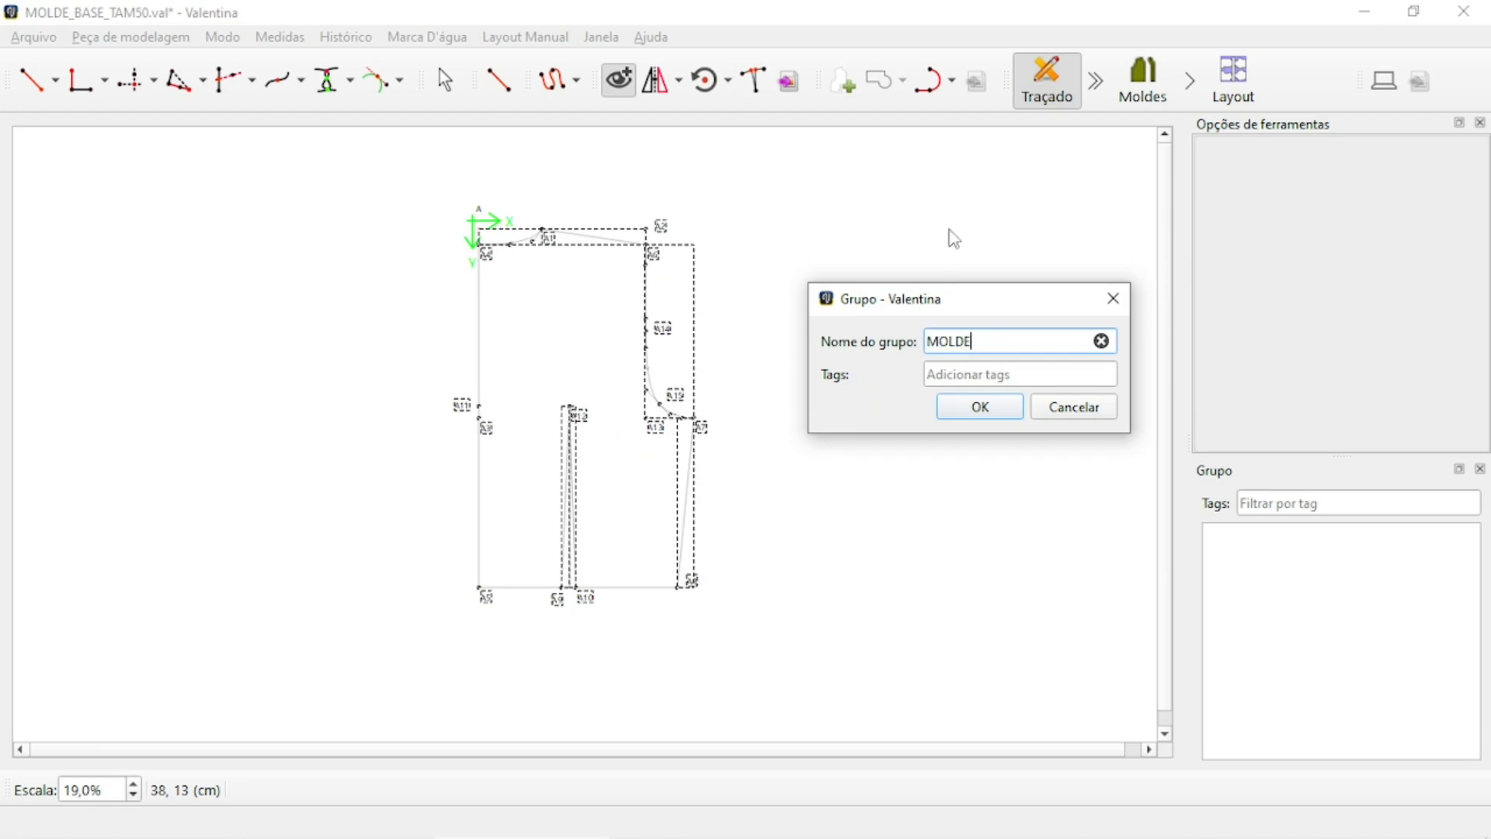
{"action": "type", "text": "LD"}
{"action": "key", "text": "BackSpace"}
{"action": "key", "text": "BackSpace"}
{"action": "key", "text": "BackSpace"}
{"action": "key", "text": "BackSpace"}
{"action": "type", "text": "BA"}
{"action": "key", "text": "Return"}
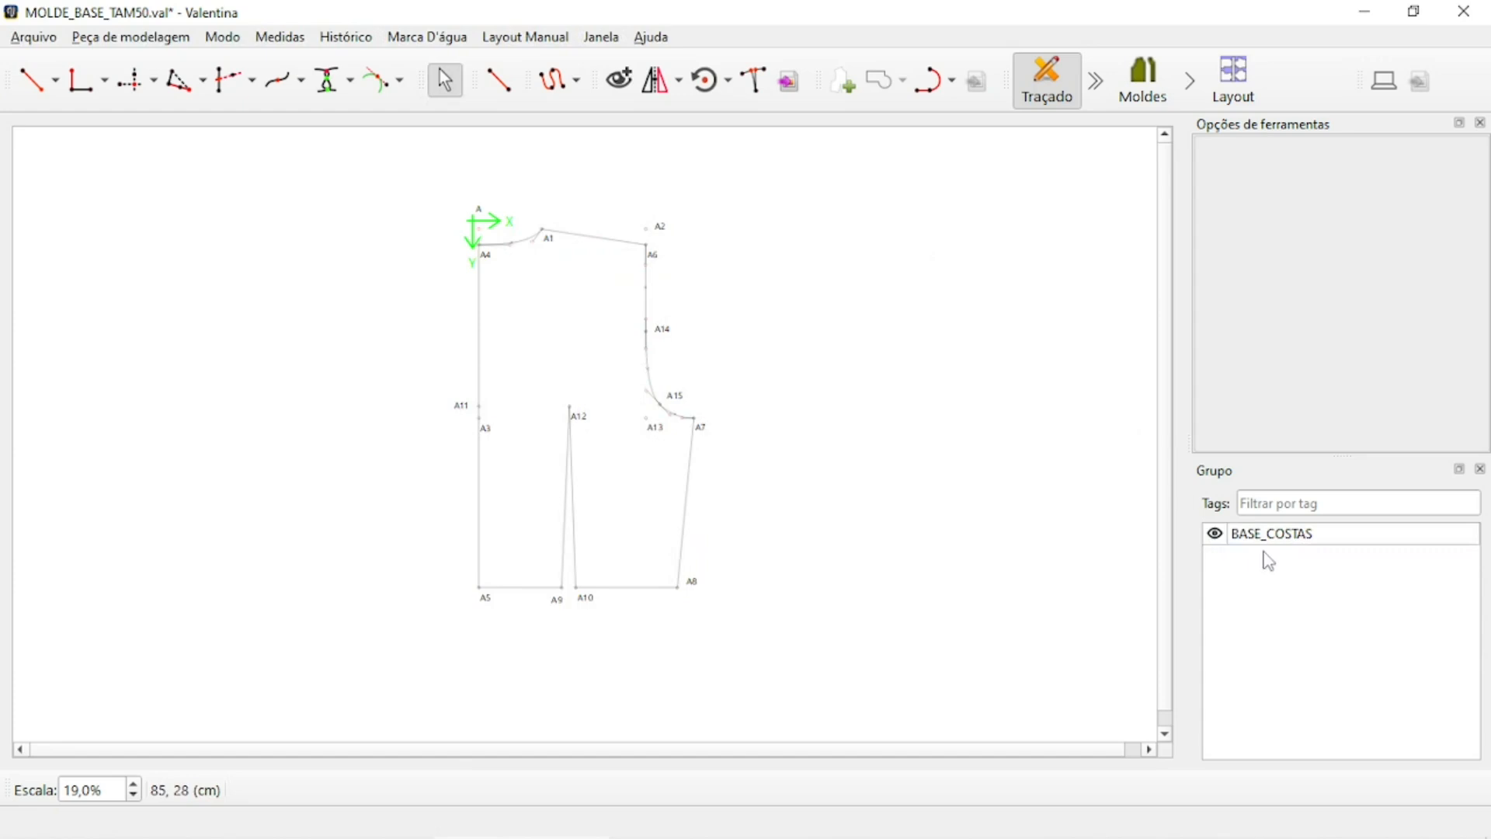
Toggle the BASE_COSTAS group's visibility off and on to check which objects it controls.
{"action": "left_click", "coordinate": [1215, 534]}
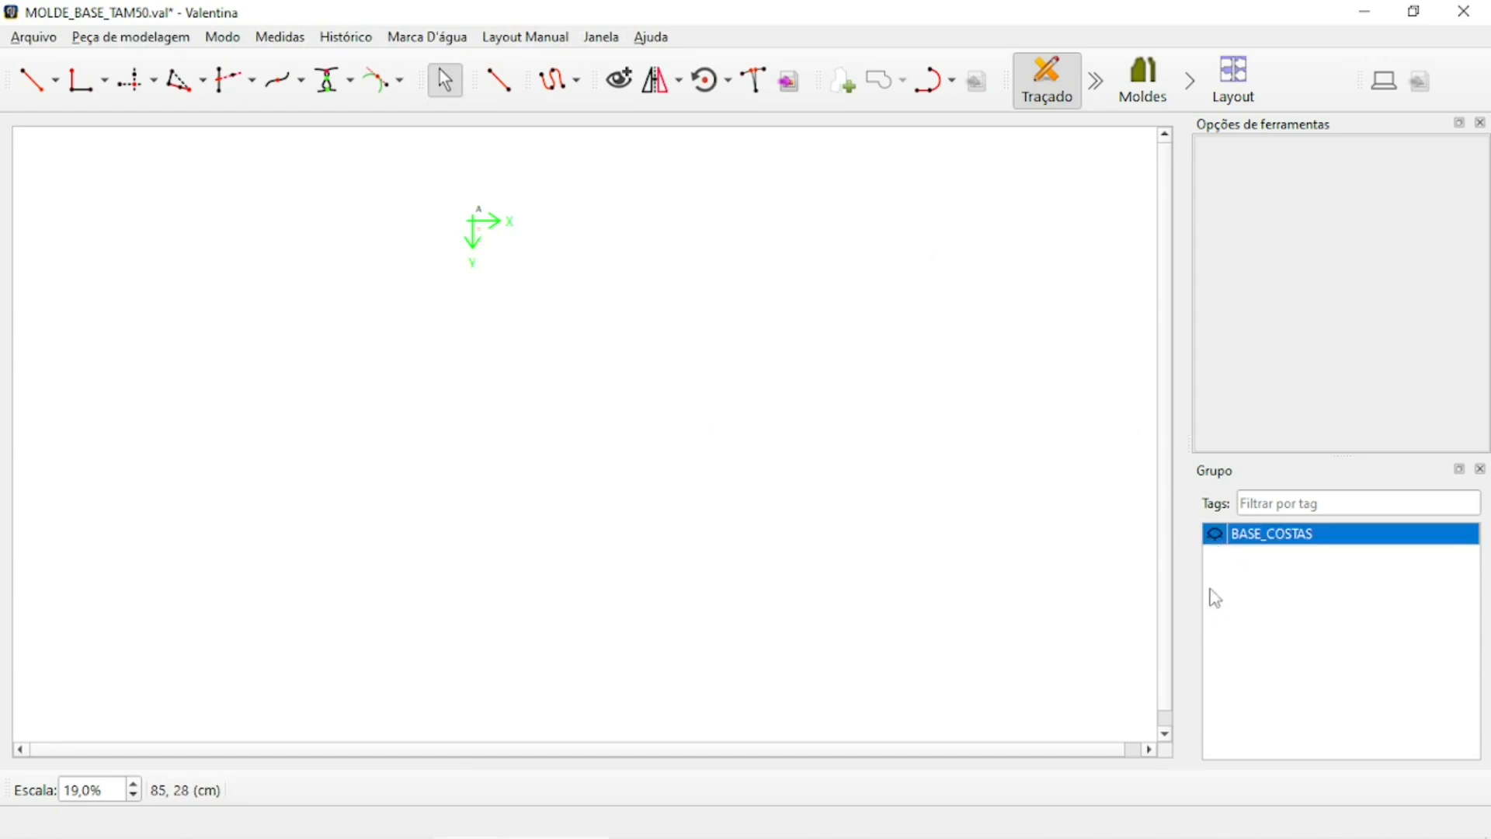
{"action": "left_click", "coordinate": [1216, 535]}
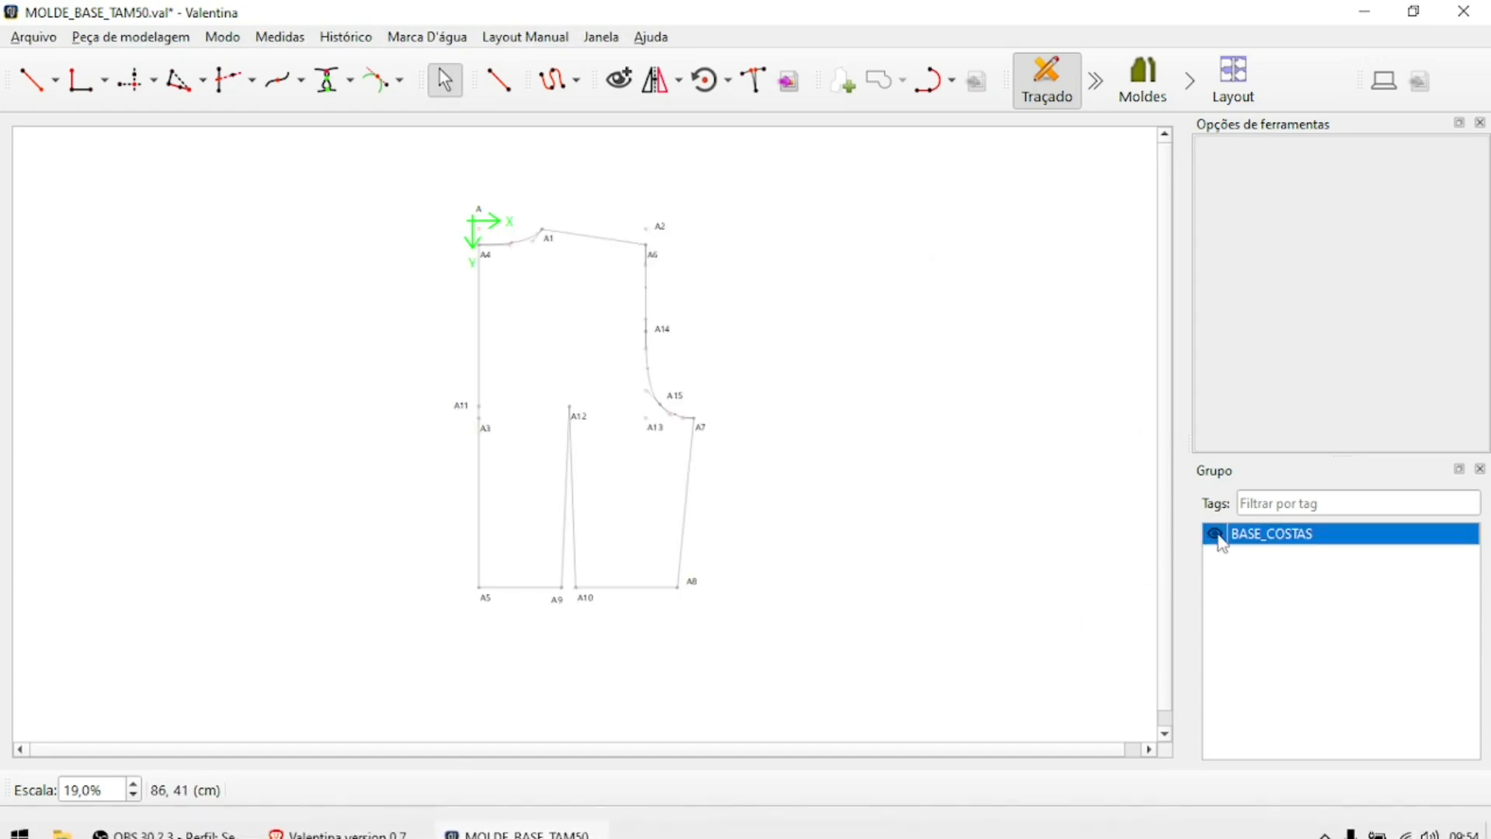
{"action": "left_click", "coordinate": [1215, 535]}
{"action": "left_click", "coordinate": [1216, 536]}
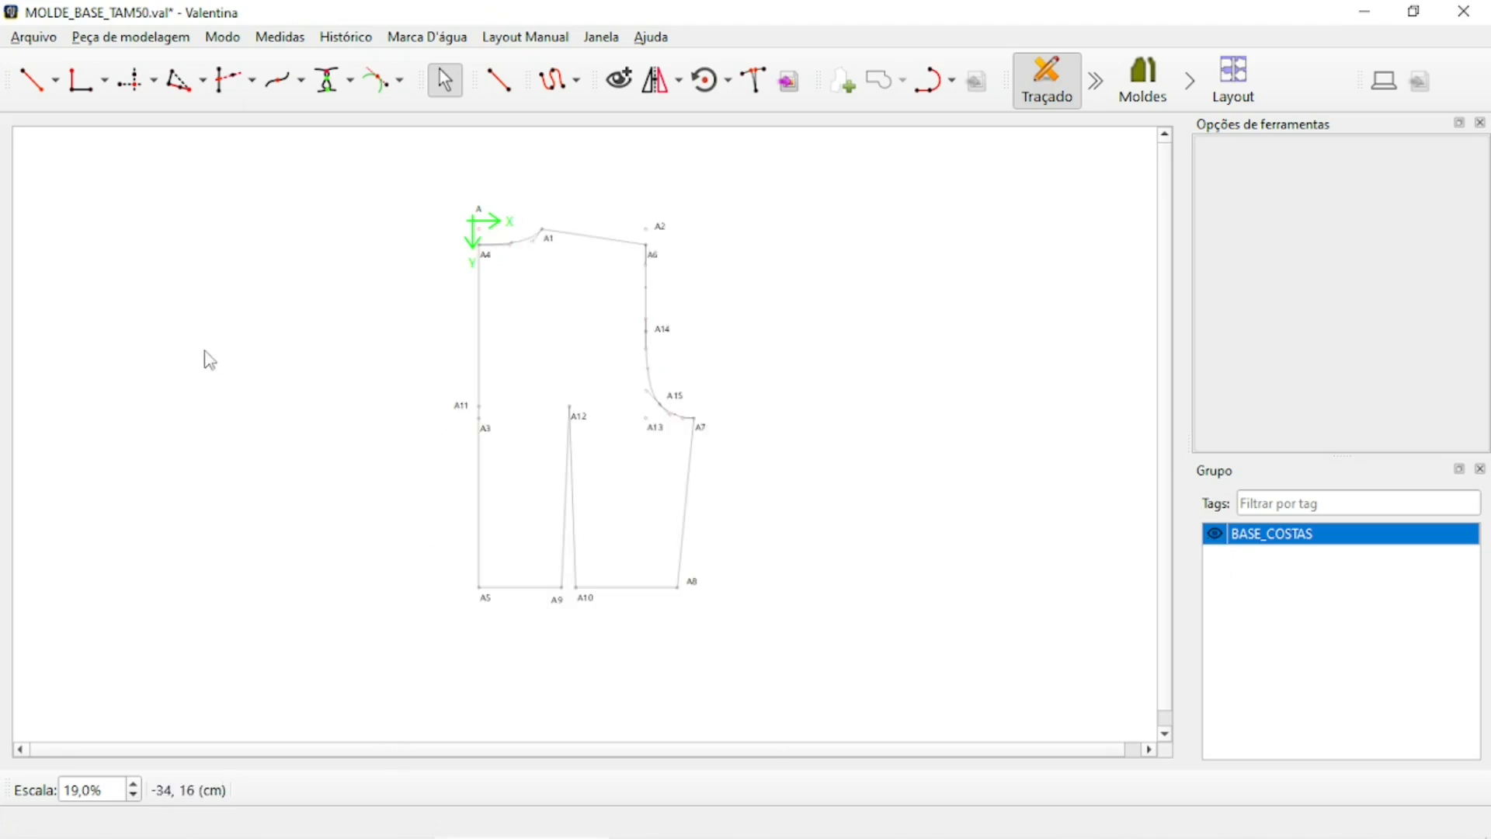
Add point A16 at a distance of 60 cm and 0° from A with the blank line type.
{"action": "scroll", "coordinate": [206, 359], "scroll_direction": "down", "scroll_amount": 3, "text": "ctrl"}
{"action": "scroll", "coordinate": [463, 430], "scroll_direction": "up", "scroll_amount": 3, "text": "ctrl"}
{"action": "scroll", "coordinate": [273, 212], "scroll_direction": "up", "scroll_amount": 3, "text": "ctrl"}
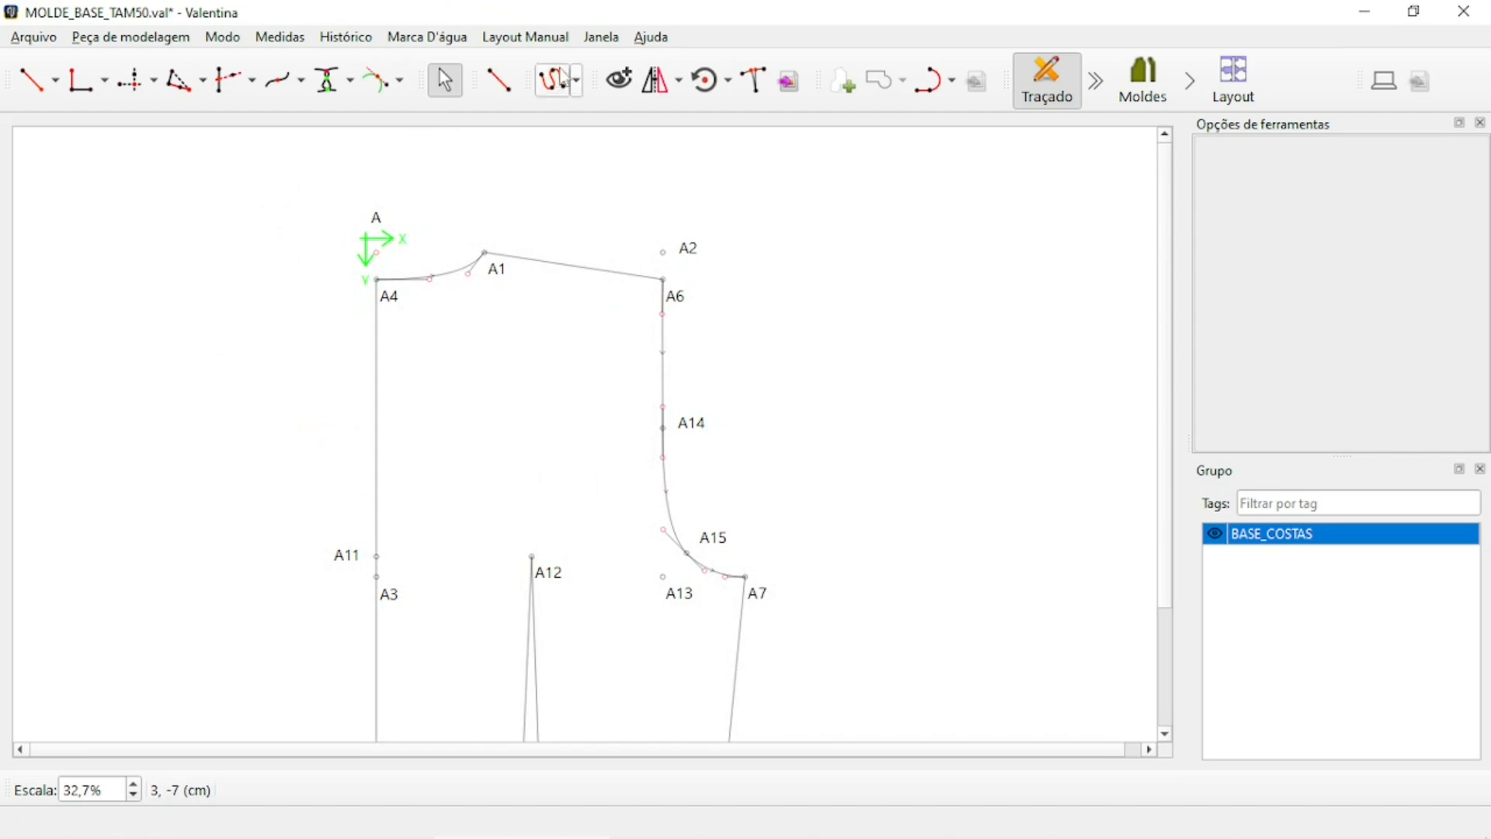
{"action": "left_click", "coordinate": [32, 79]}
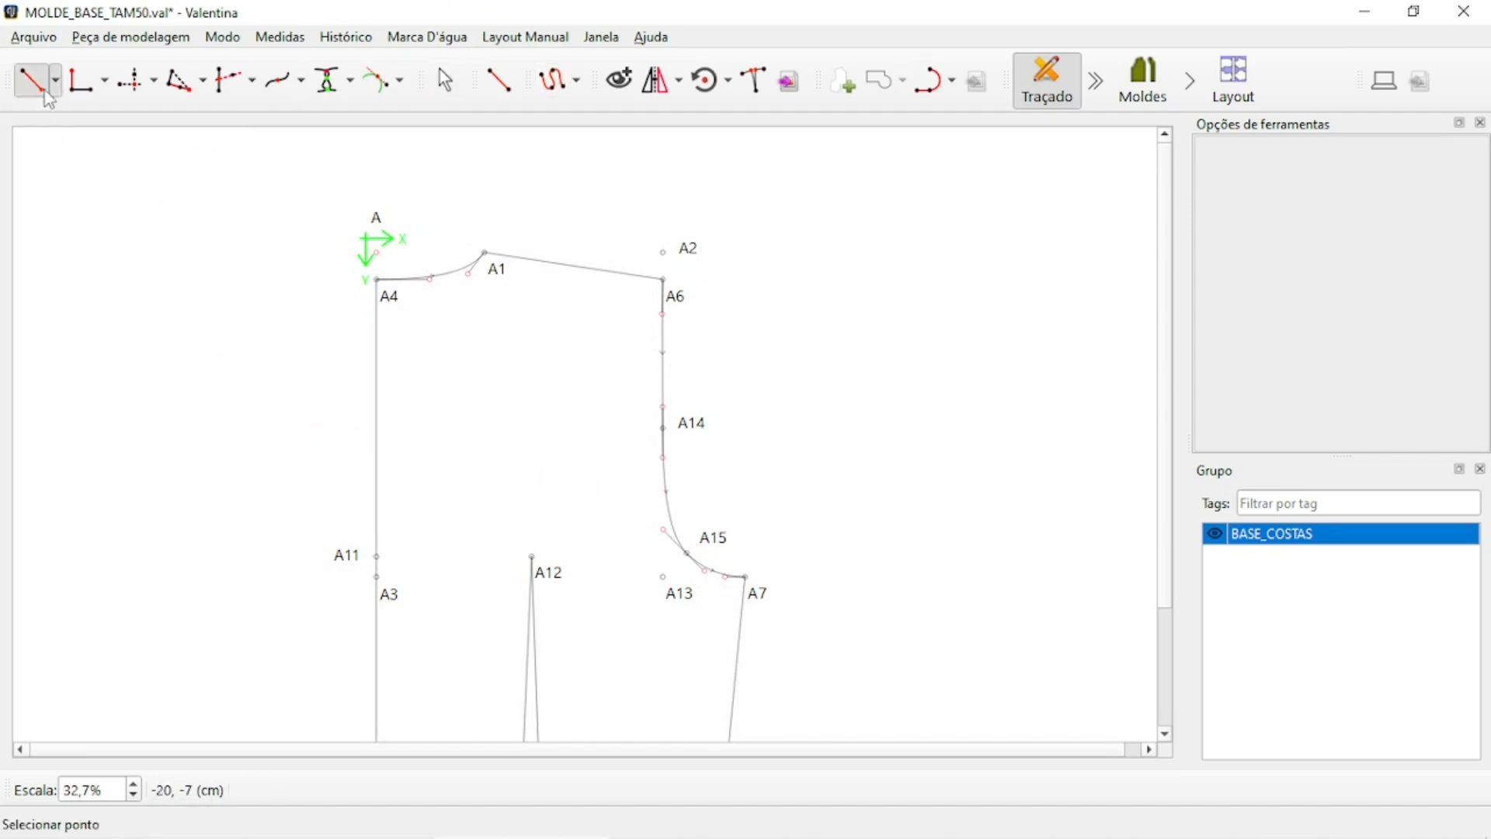
{"action": "left_click", "coordinate": [377, 226]}
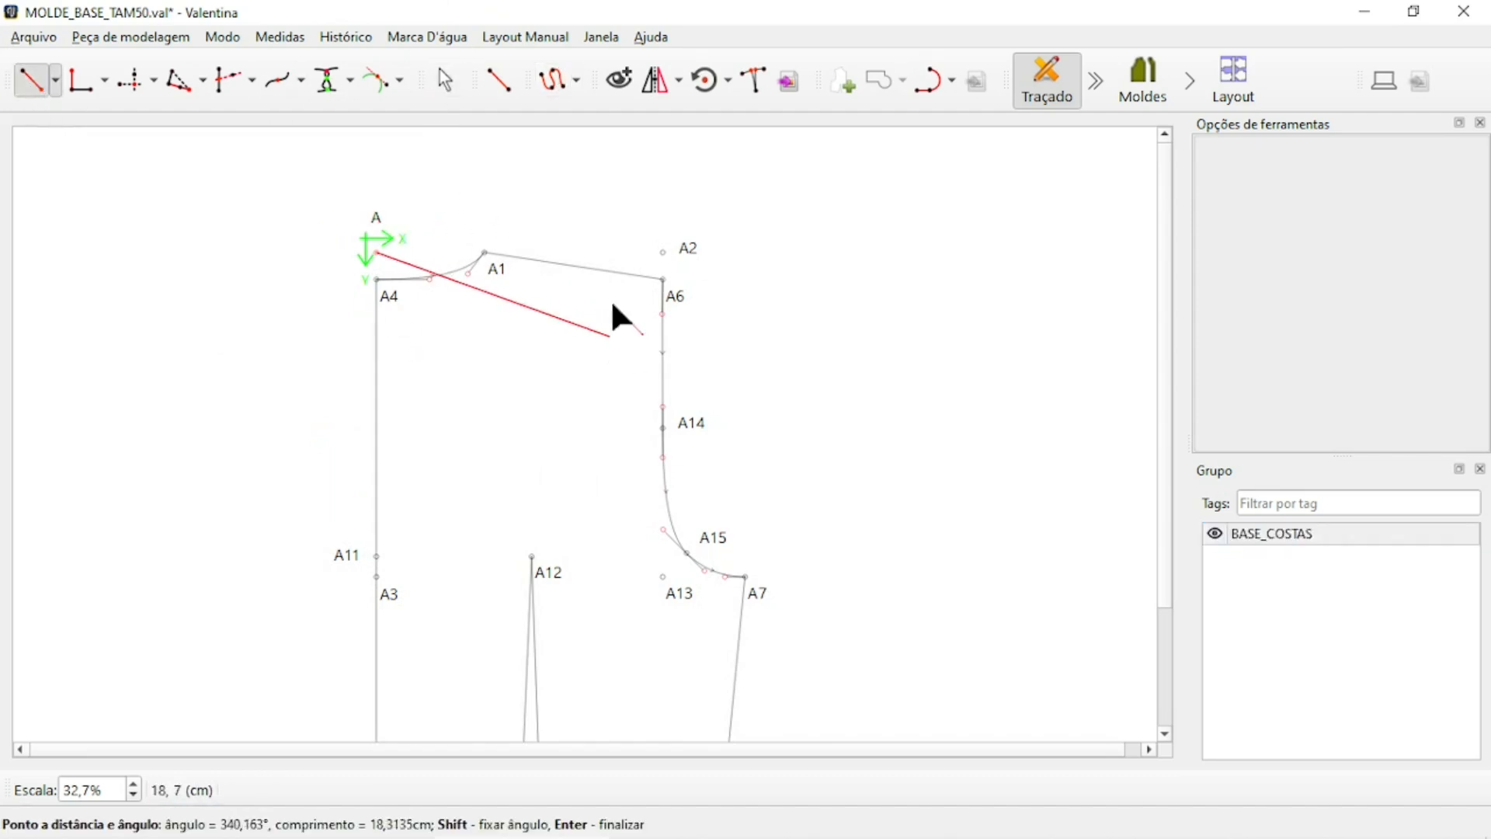
{"action": "left_click", "coordinate": [1011, 252]}
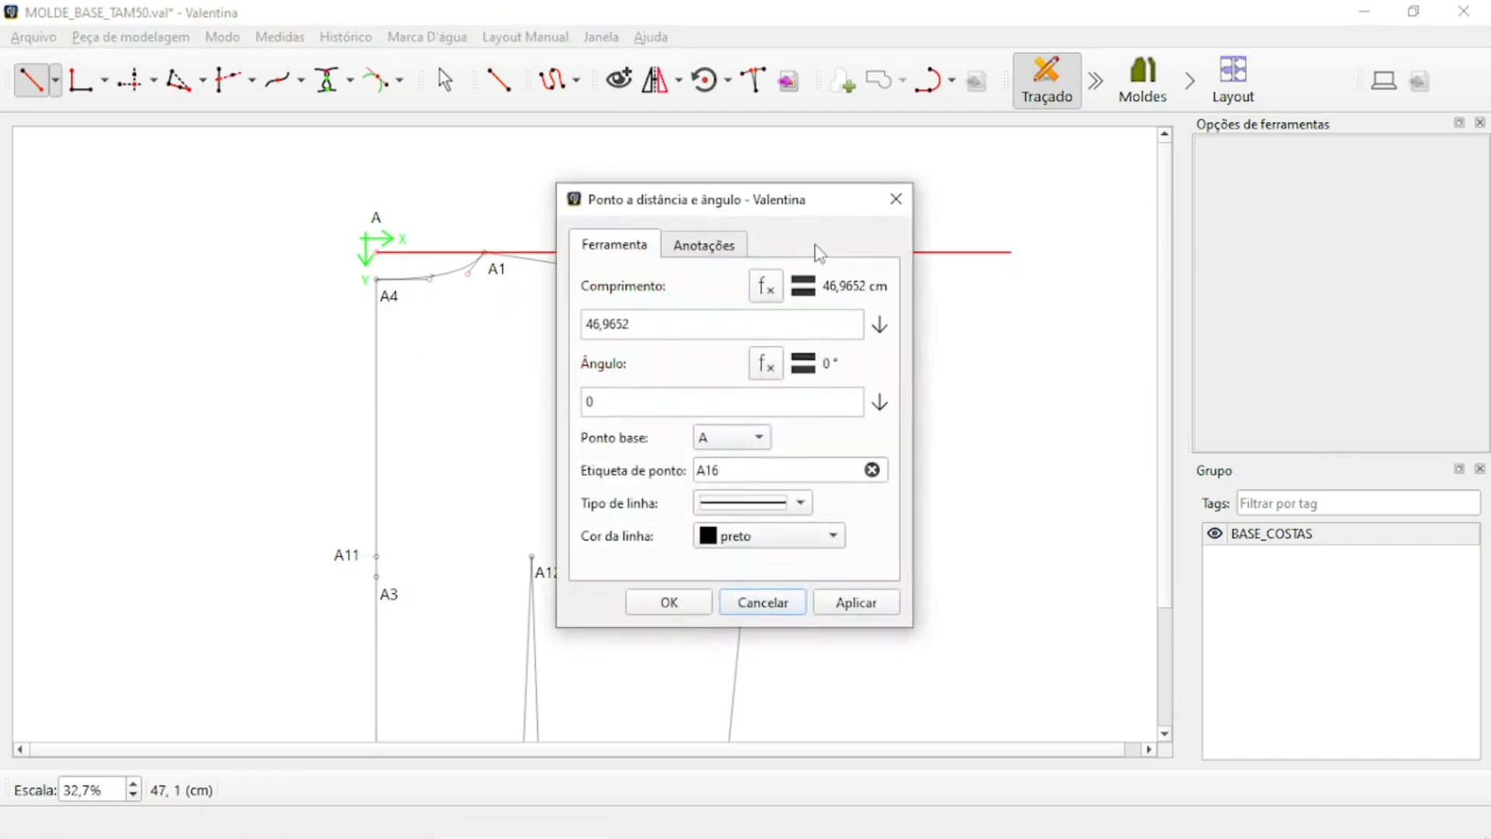
{"action": "left_click_drag", "start_coordinate": [809, 203], "coordinate": [1325, 175]}
{"action": "left_click_drag", "start_coordinate": [1273, 301], "coordinate": [1106, 281]}
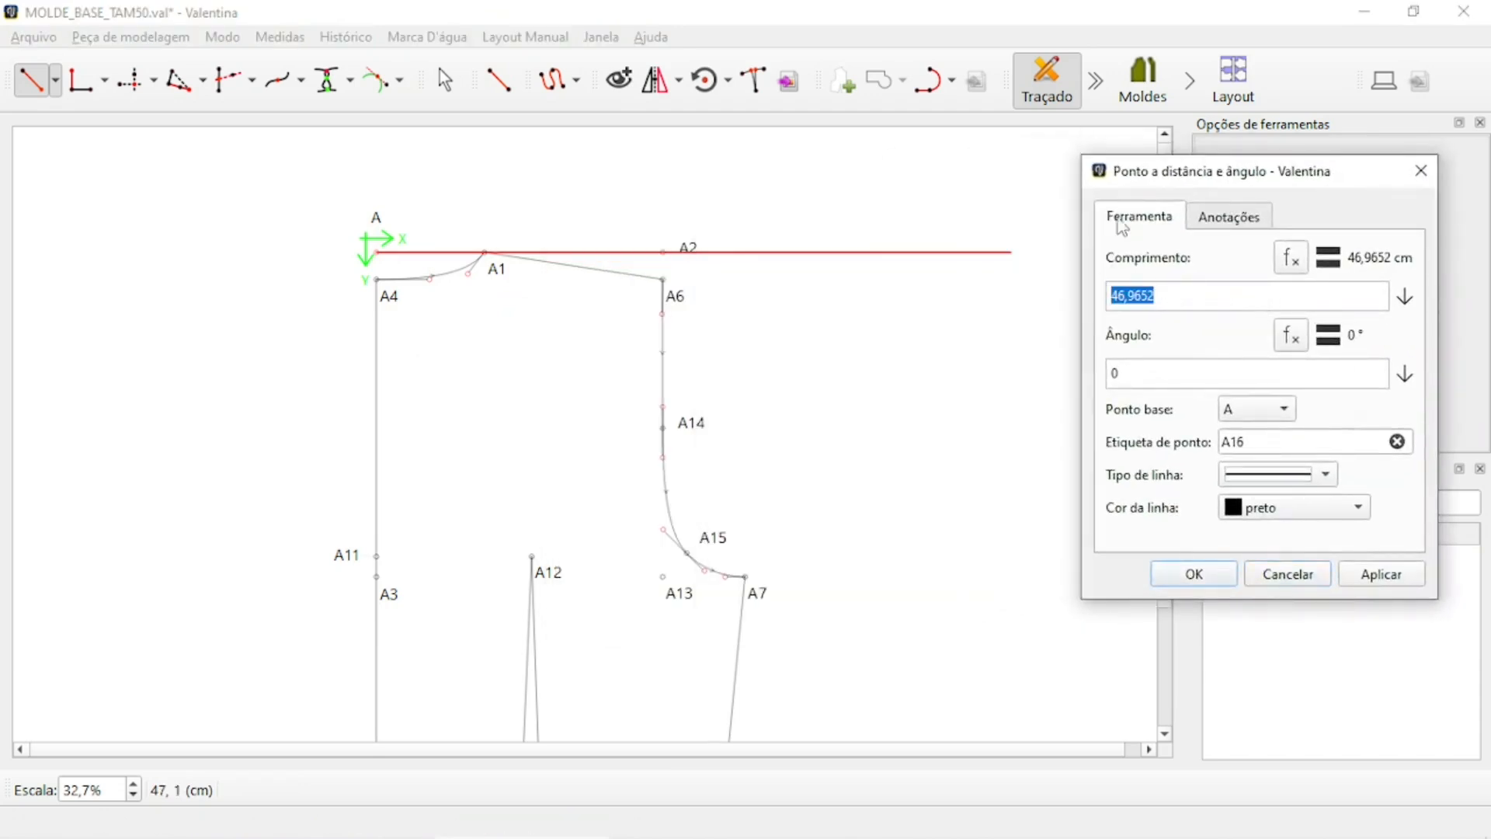
{"action": "type", "text": "60"}
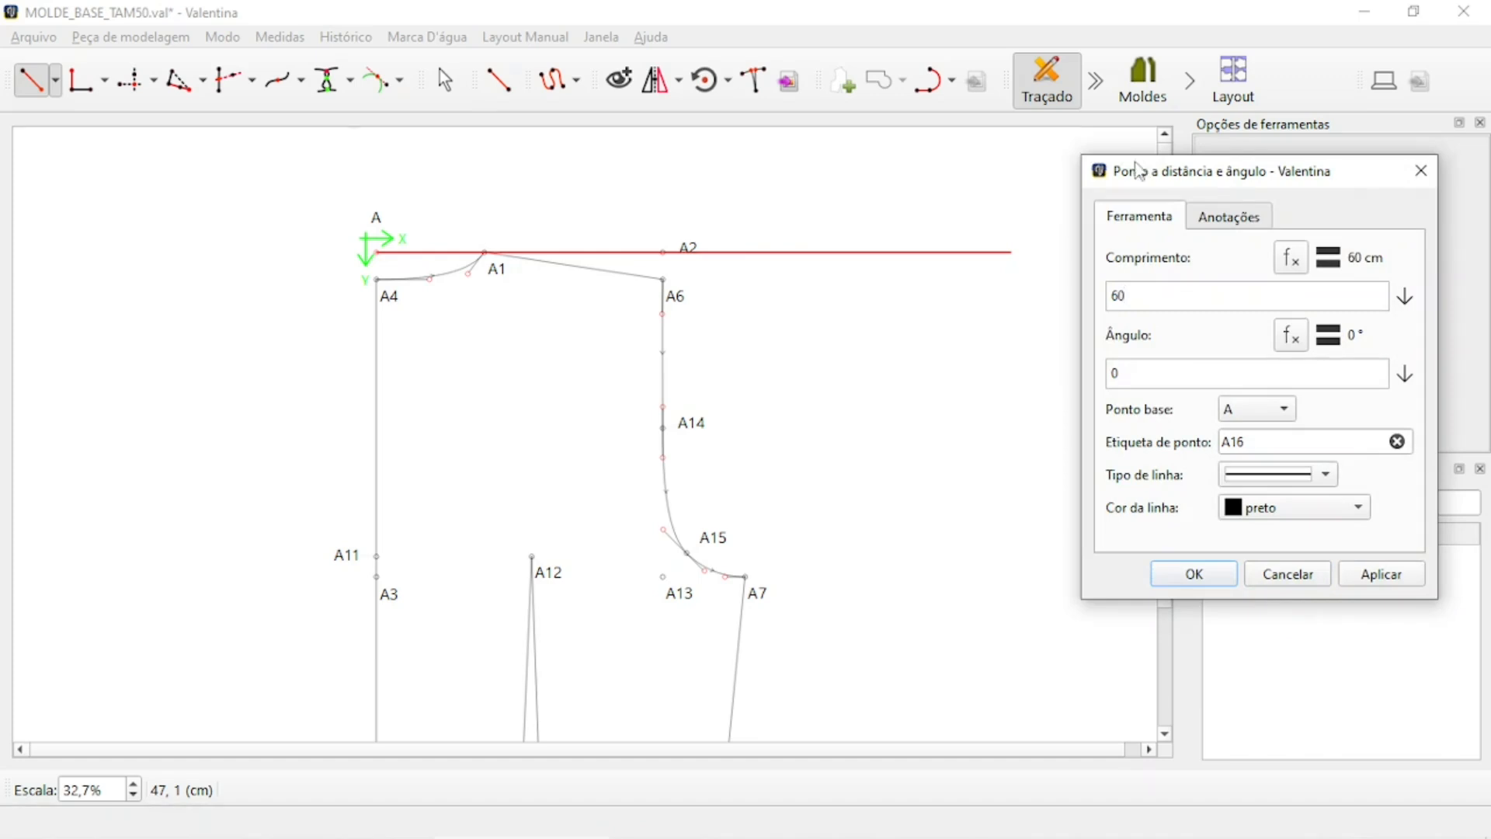
{"action": "left_click", "coordinate": [1381, 575]}
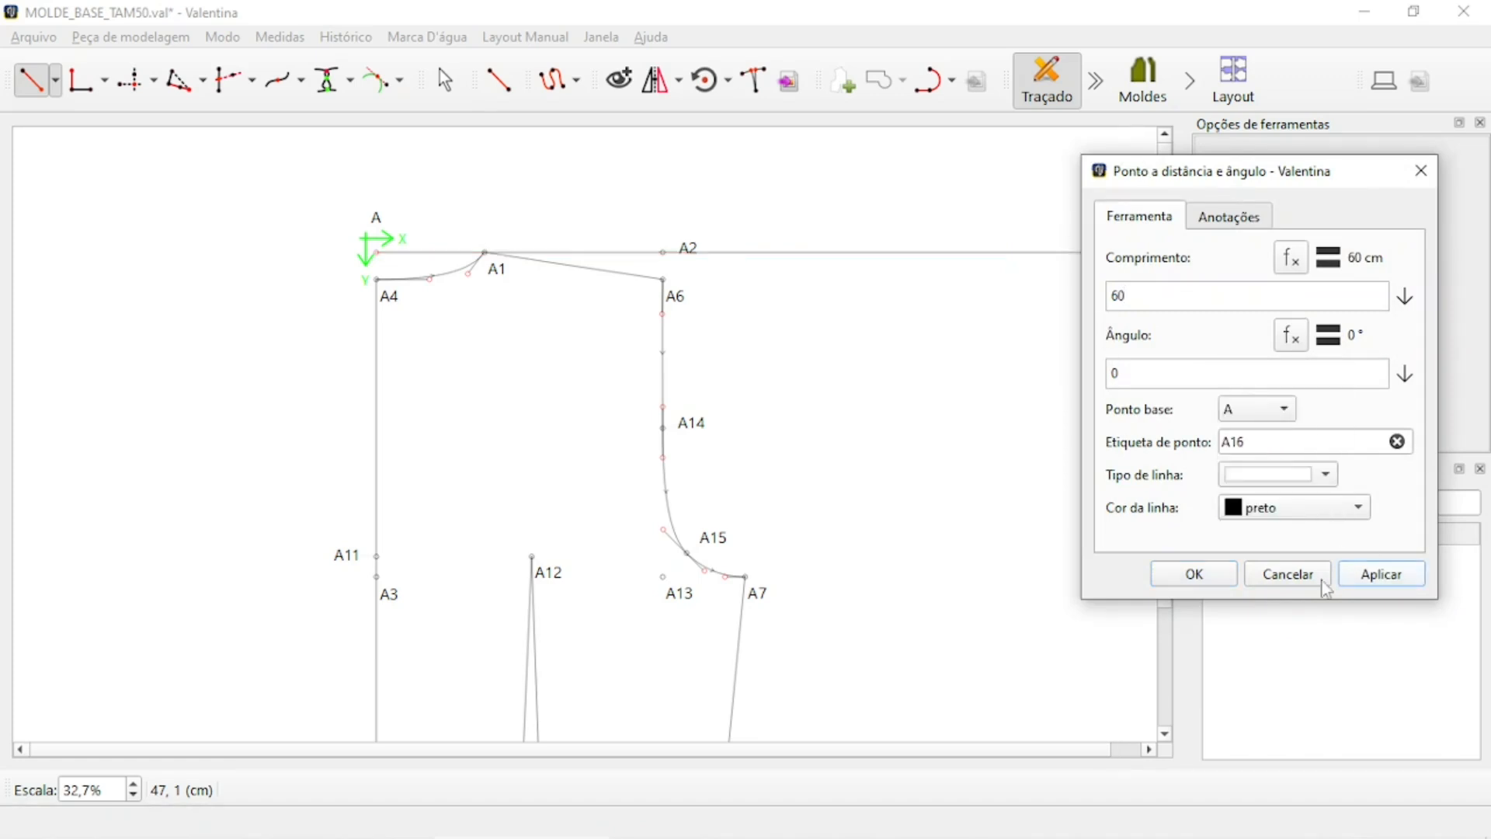
{"action": "left_click", "coordinate": [1154, 571]}
{"action": "scroll", "coordinate": [854, 504], "scroll_direction": "down", "scroll_amount": 5}
{"action": "scroll", "coordinate": [565, 472], "scroll_direction": "up", "scroll_amount": 3}
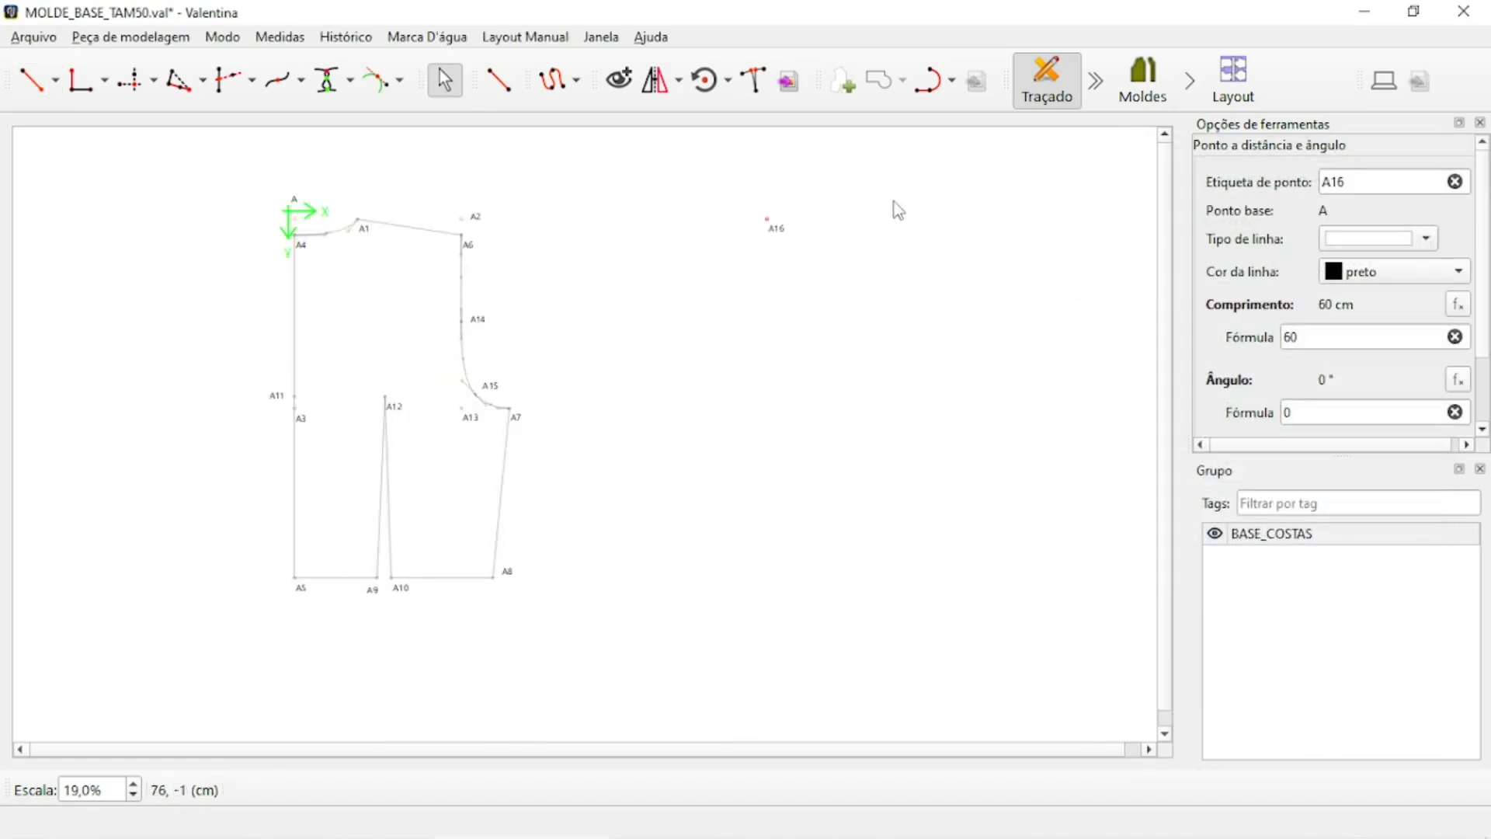
Set the distance of point A16 from A to 50 cm.
{"action": "double_click", "coordinate": [1344, 336]}
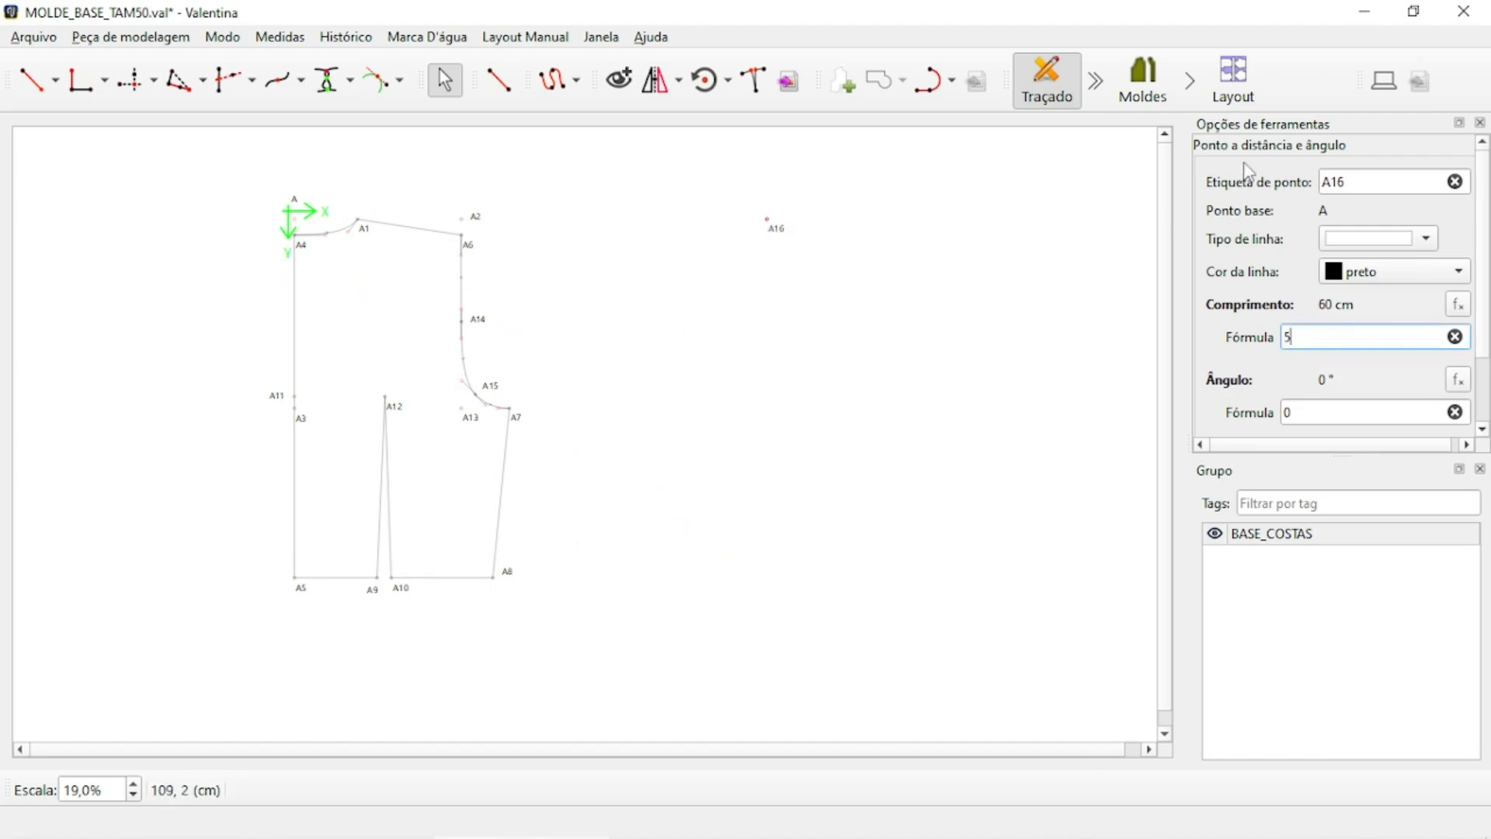
{"action": "scroll", "coordinate": [889, 264], "scroll_direction": "up", "scroll_amount": 1}
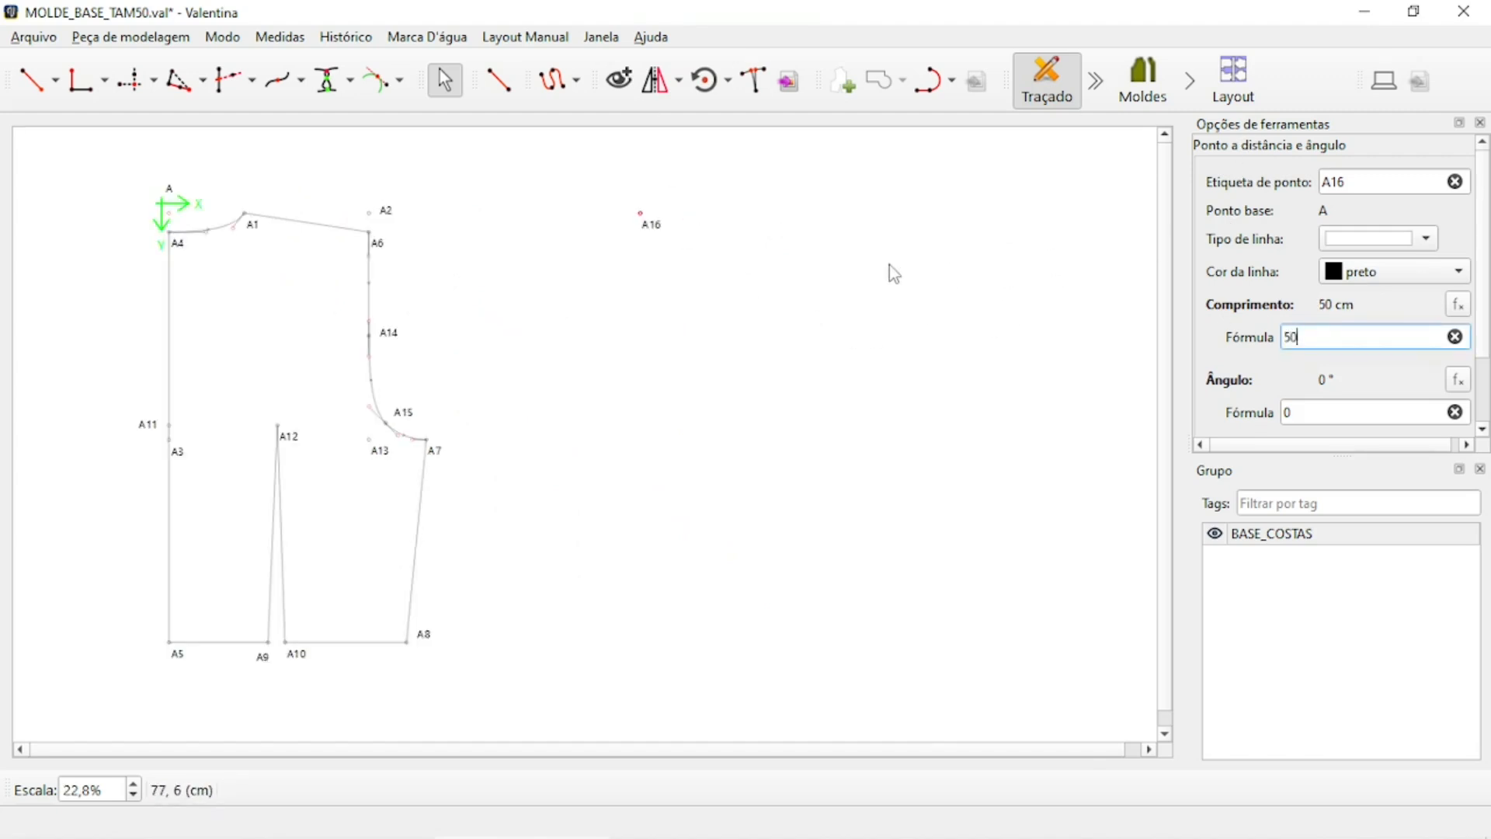
{"action": "scroll", "coordinate": [832, 268], "scroll_direction": "down", "scroll_amount": 1}
Move the A16 label above its point and save the pattern file.
{"action": "left_click", "coordinate": [832, 268]}
{"action": "left_click_drag", "start_coordinate": [692, 234], "coordinate": [680, 204]}
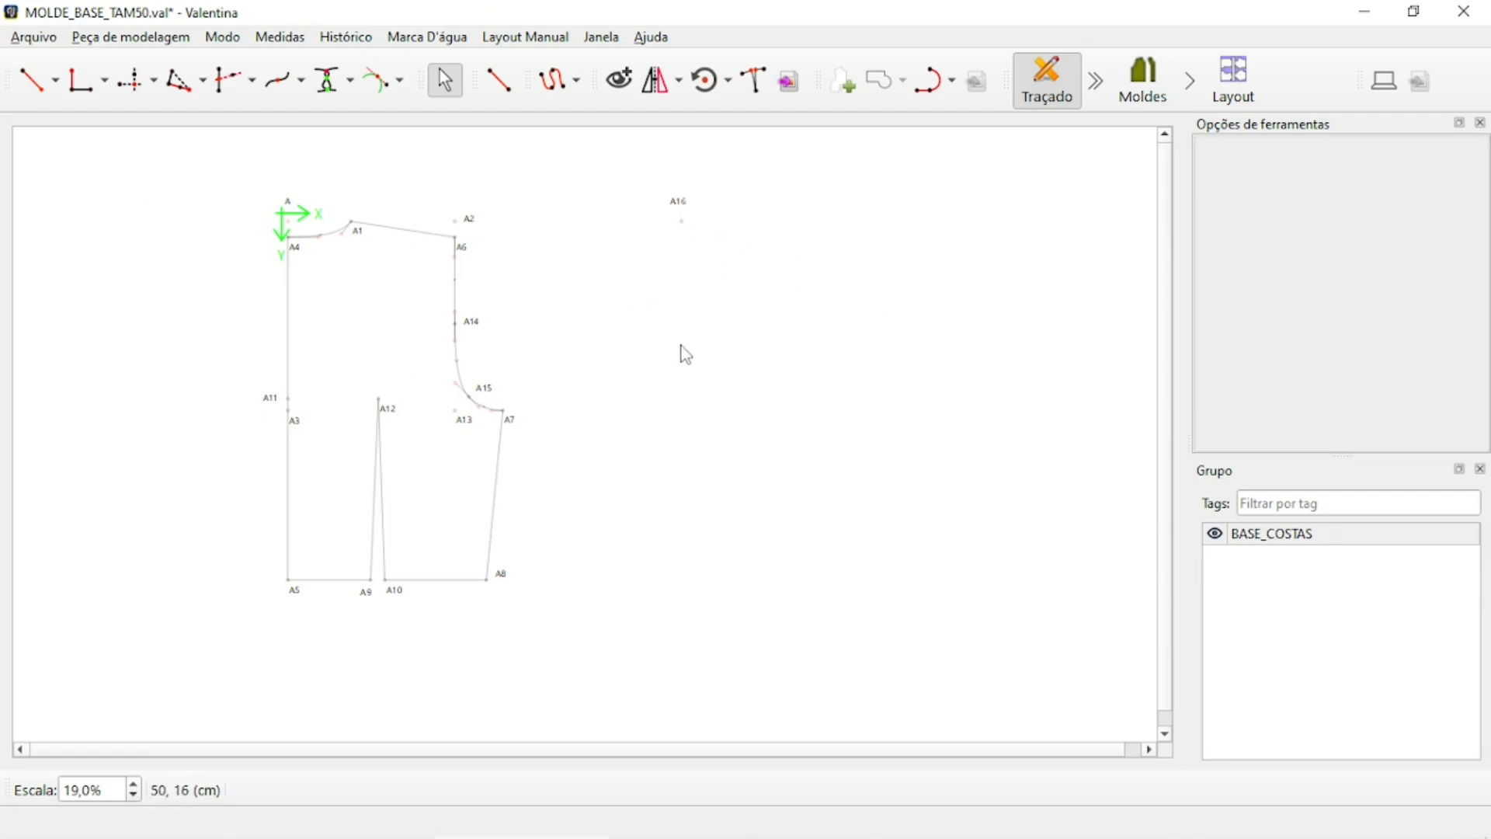
{"action": "key", "text": "ctrl+s"}
Add point A17 at a distance of 46,5 cm and 270° from A16 with the blank line type.
{"action": "left_click", "coordinate": [25, 72]}
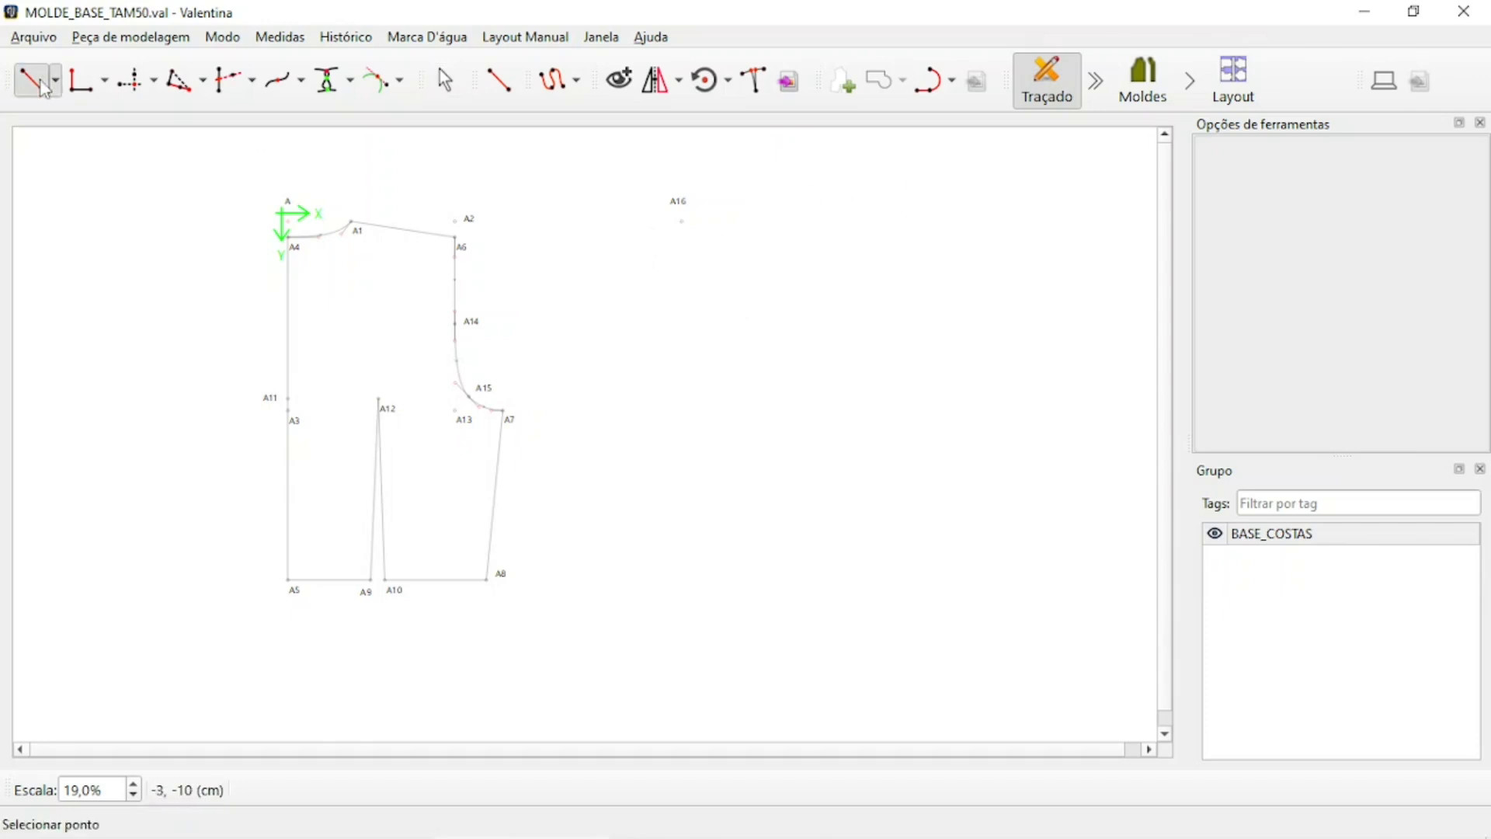
{"action": "left_click", "coordinate": [683, 200]}
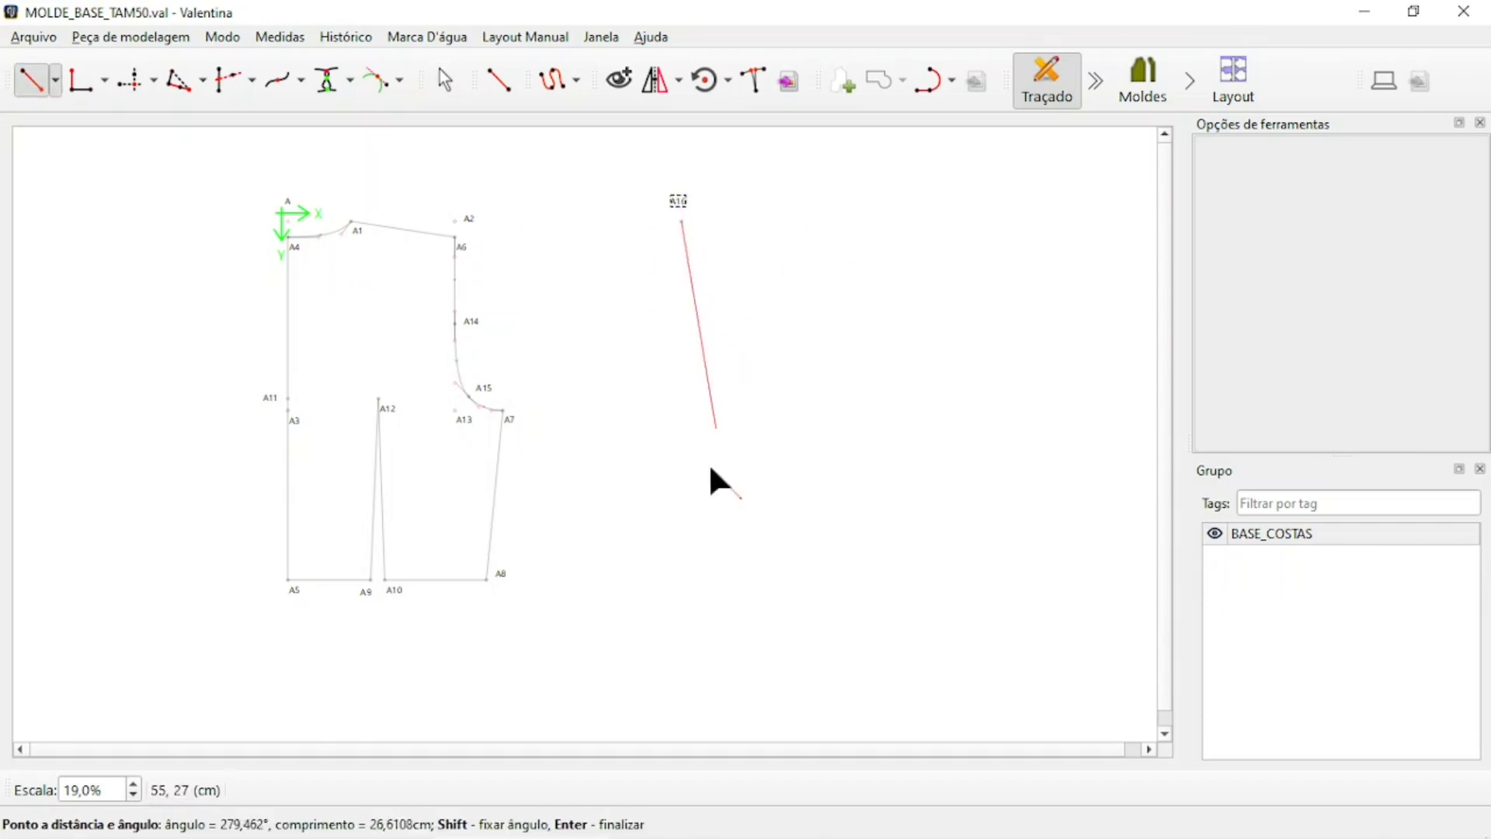
{"action": "left_click", "coordinate": [689, 541]}
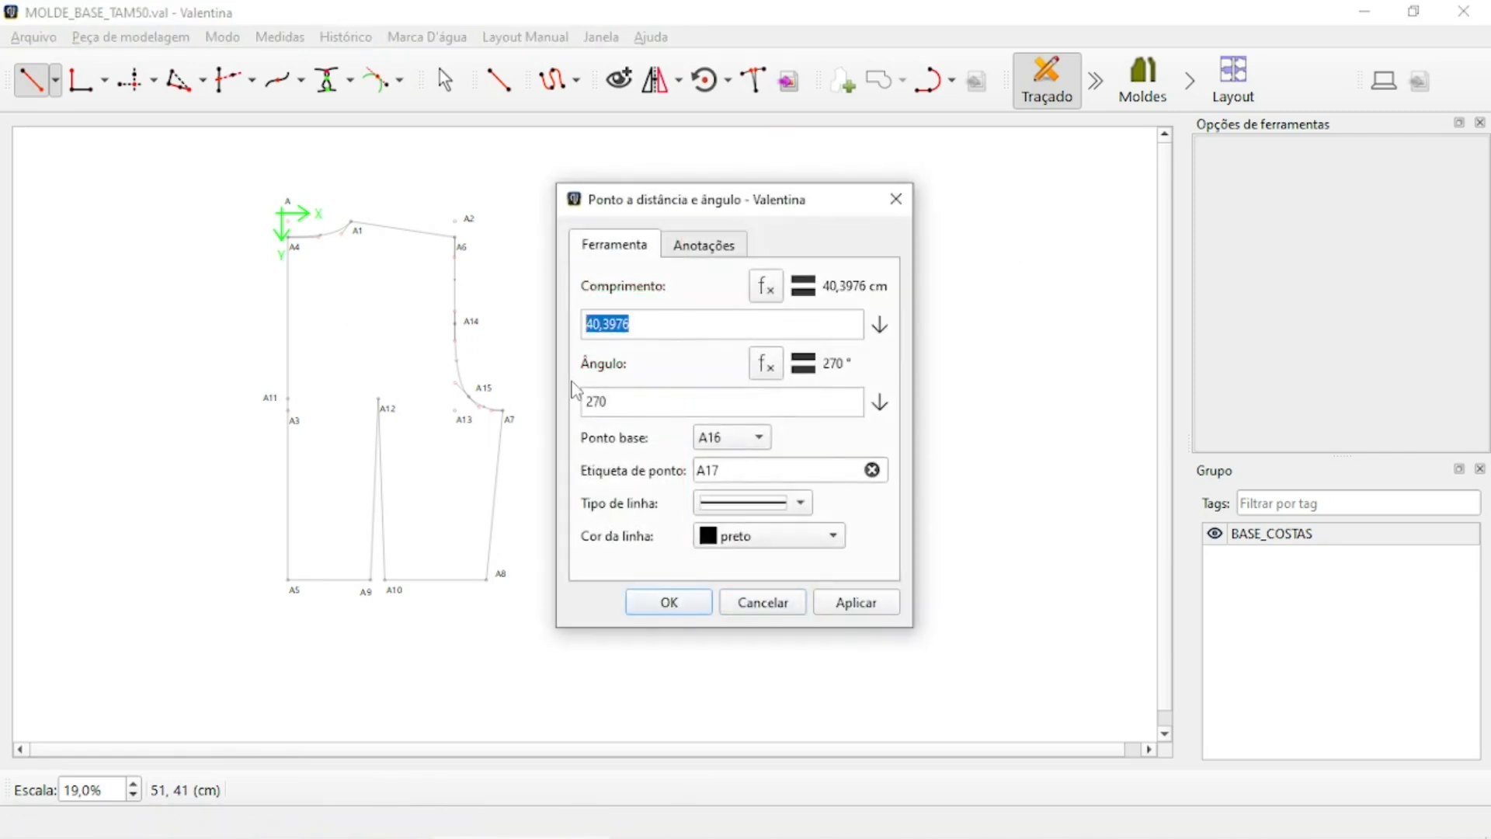
{"action": "type", "text": "46,5"}
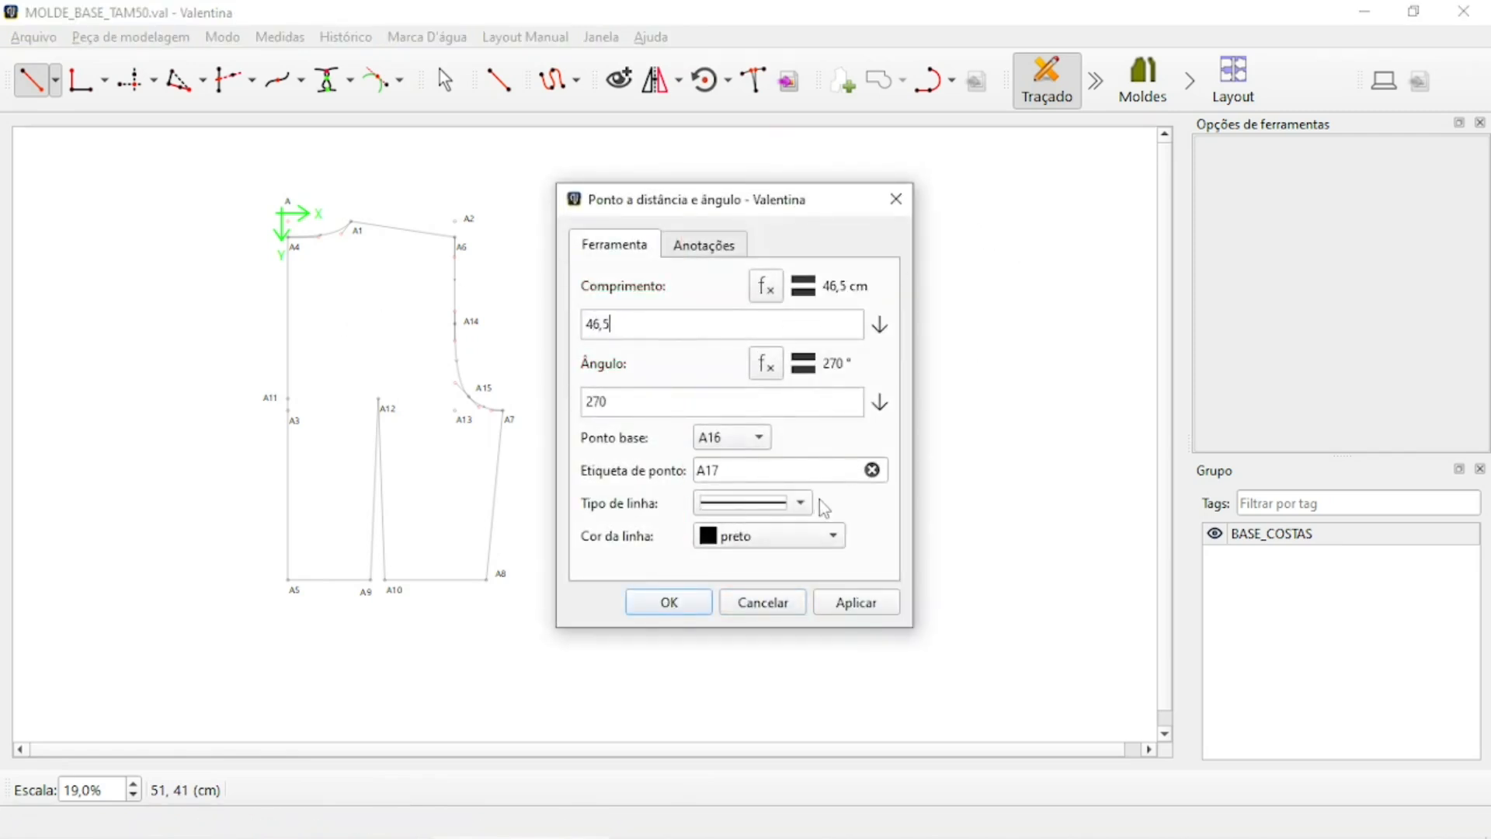
{"action": "left_click", "coordinate": [799, 503]}
{"action": "left_click", "coordinate": [753, 502]}
{"action": "left_click", "coordinate": [669, 602]}
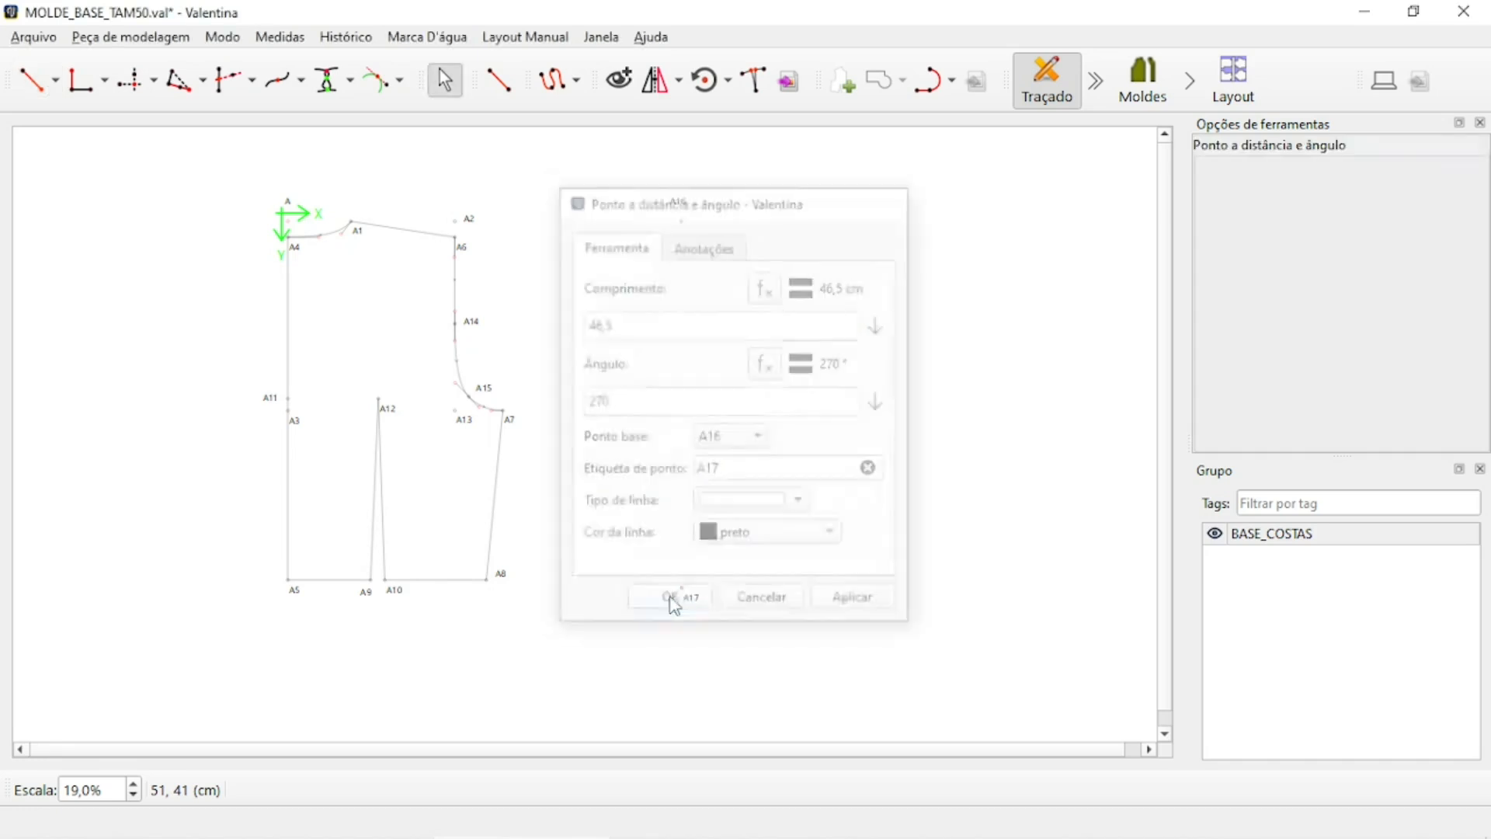
Add point A18 at a distance of 8 cm and 270° from A16 with the blank line type.
{"action": "left_click", "coordinate": [28, 87]}
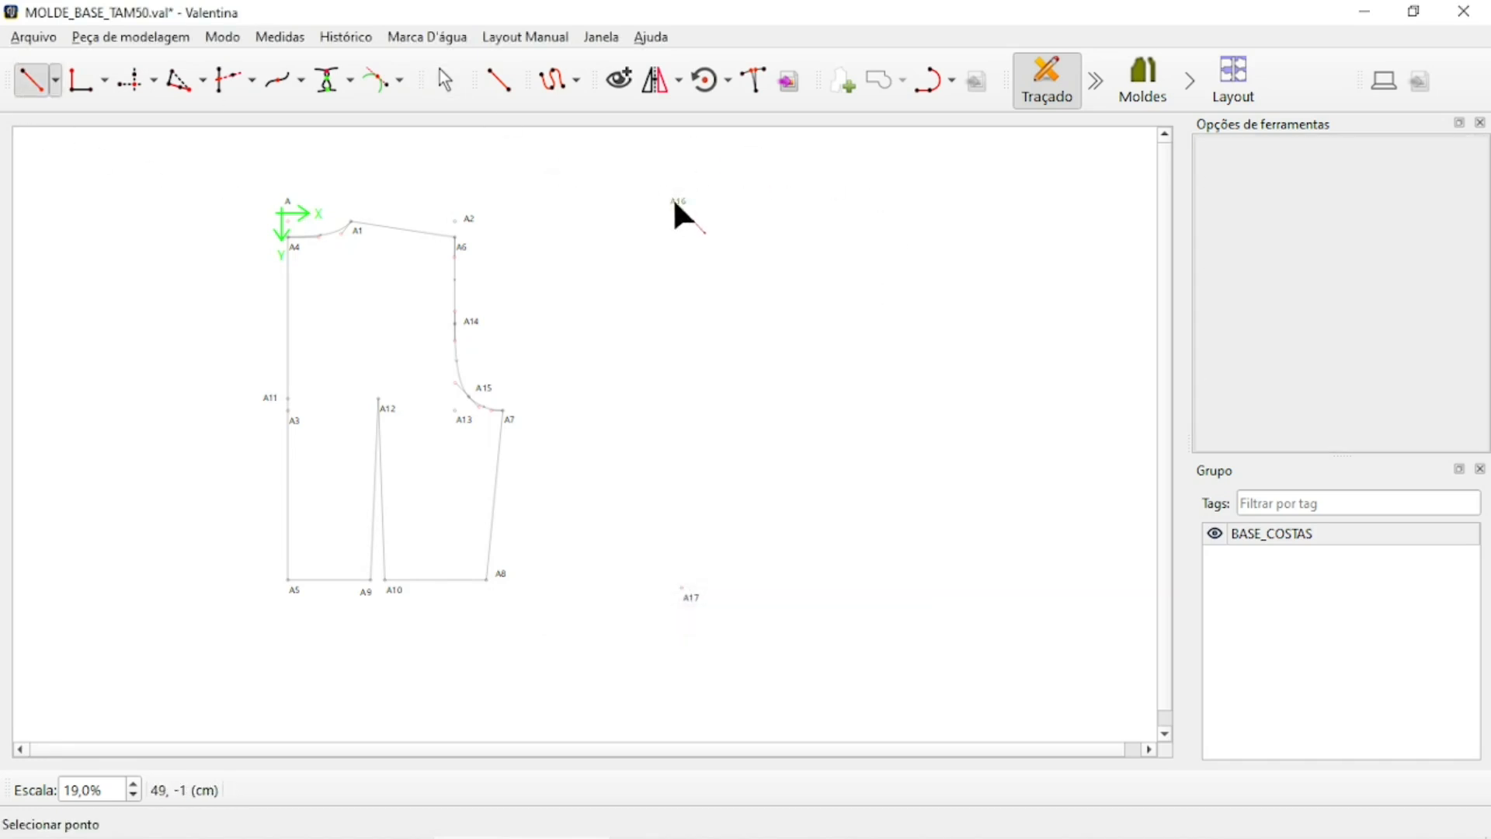
{"action": "left_click", "coordinate": [676, 206]}
{"action": "left_click", "coordinate": [682, 255]}
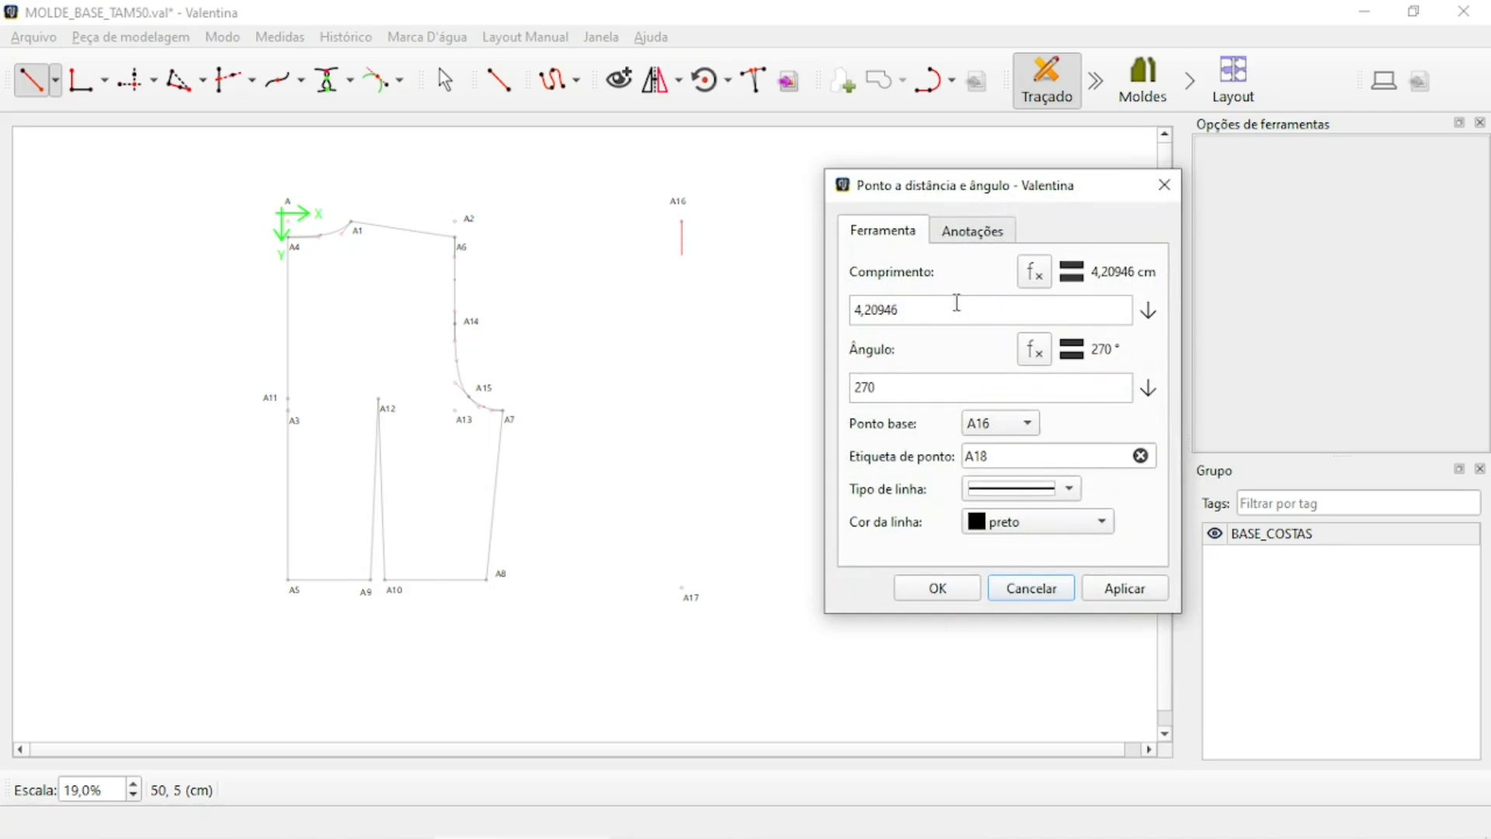
{"action": "triple_click", "coordinate": [956, 302]}
{"action": "type", "text": "8"}
{"action": "left_click", "coordinate": [1072, 494]}
{"action": "left_click", "coordinate": [1061, 531]}
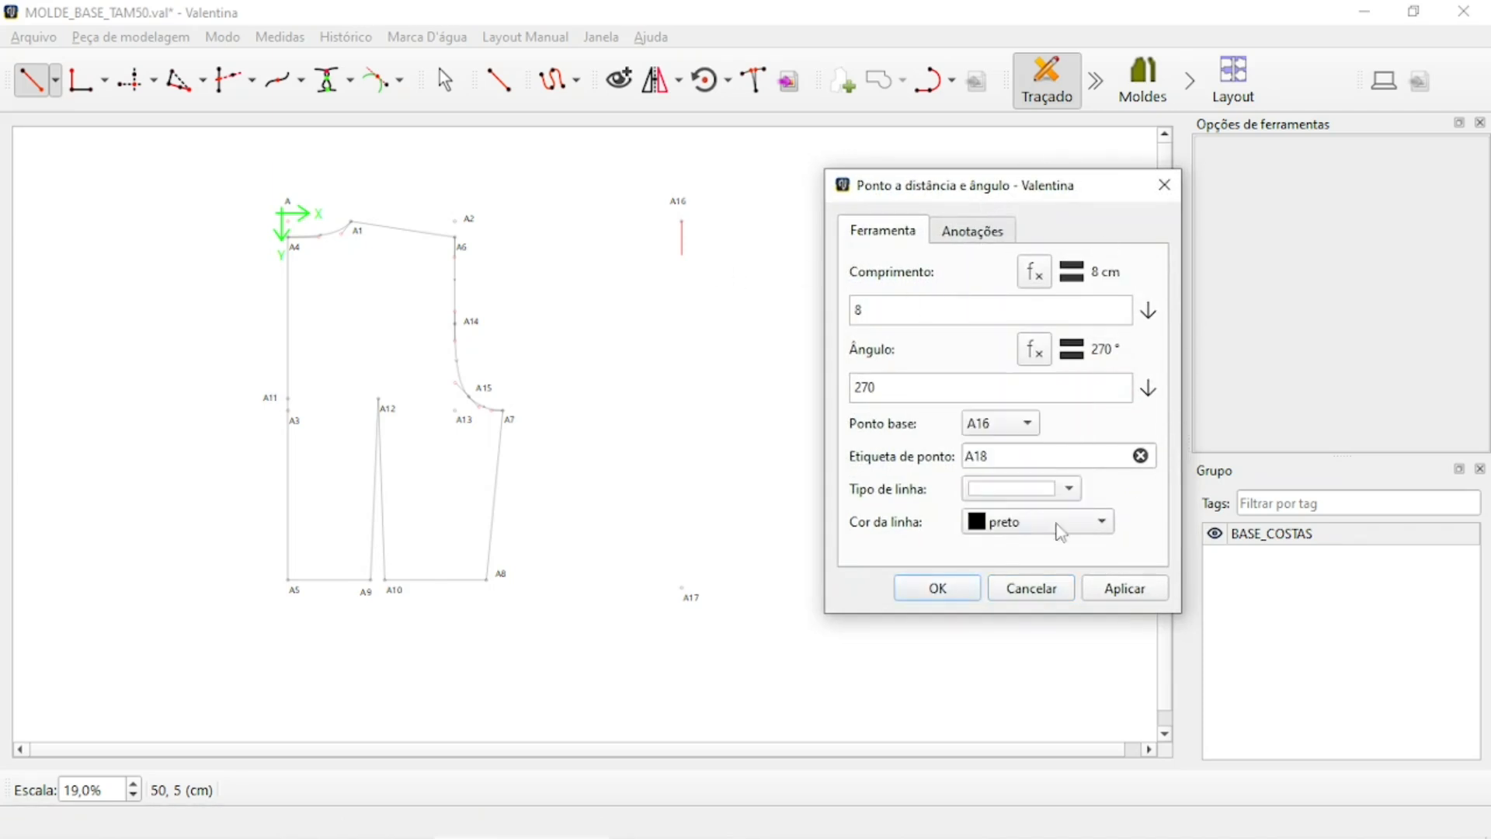
{"action": "left_click", "coordinate": [1122, 588]}
{"action": "left_click", "coordinate": [949, 589]}
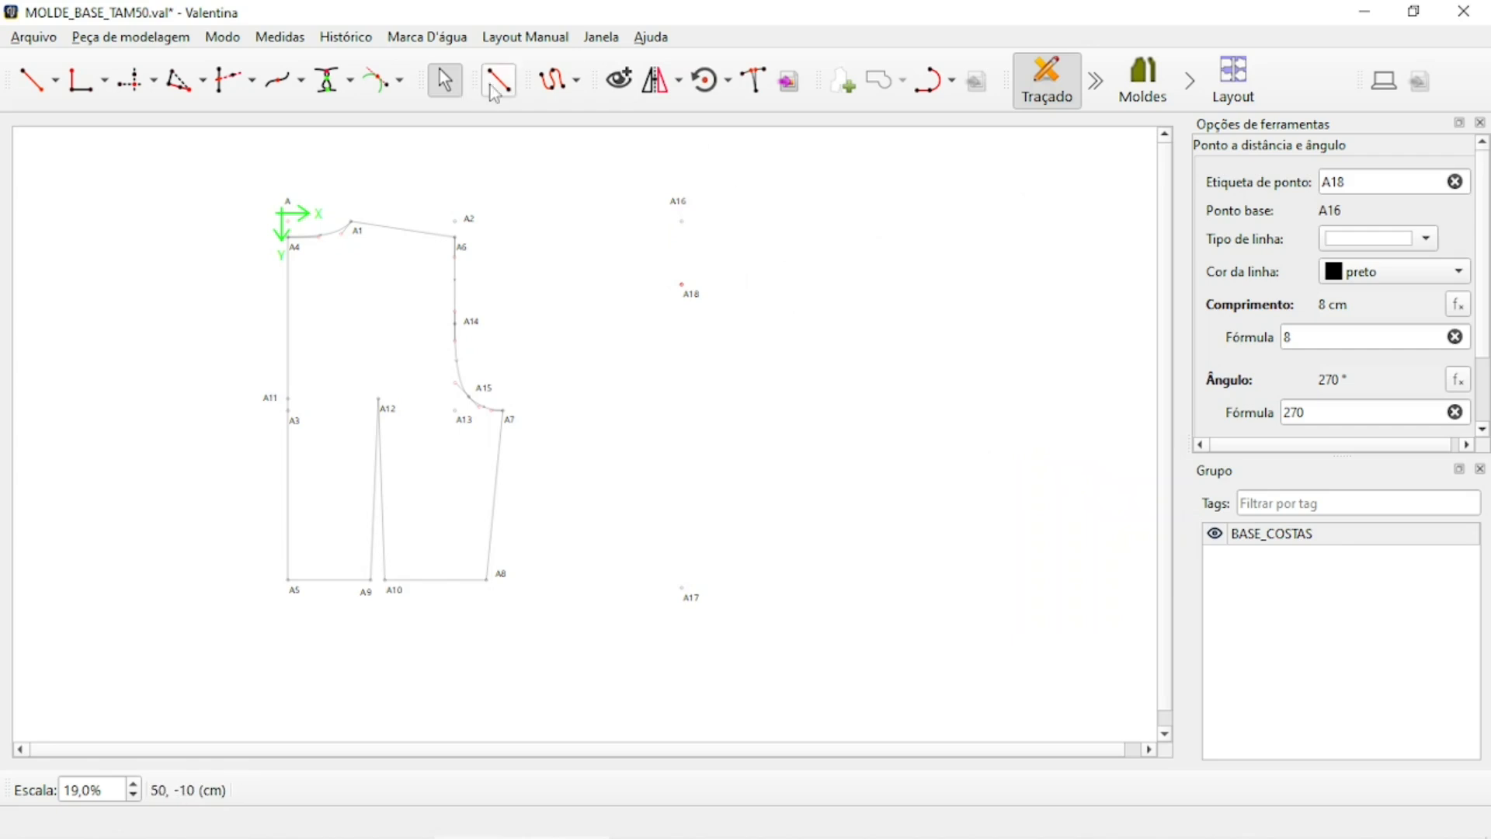
Connect points A18 and A17 with a solid black line.
{"action": "left_click", "coordinate": [499, 80]}
{"action": "left_click", "coordinate": [684, 285]}
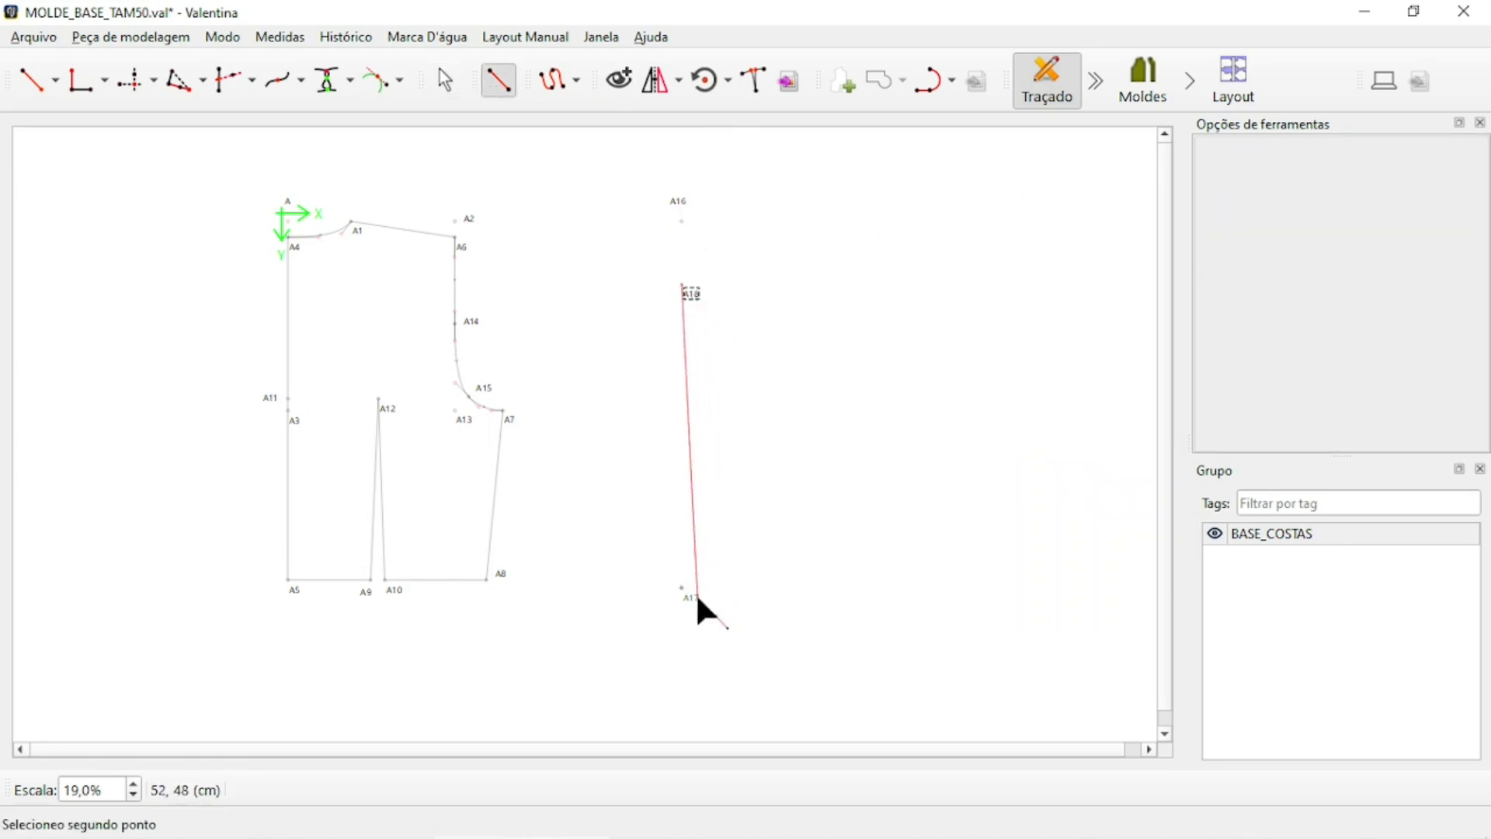
{"action": "left_click", "coordinate": [696, 592]}
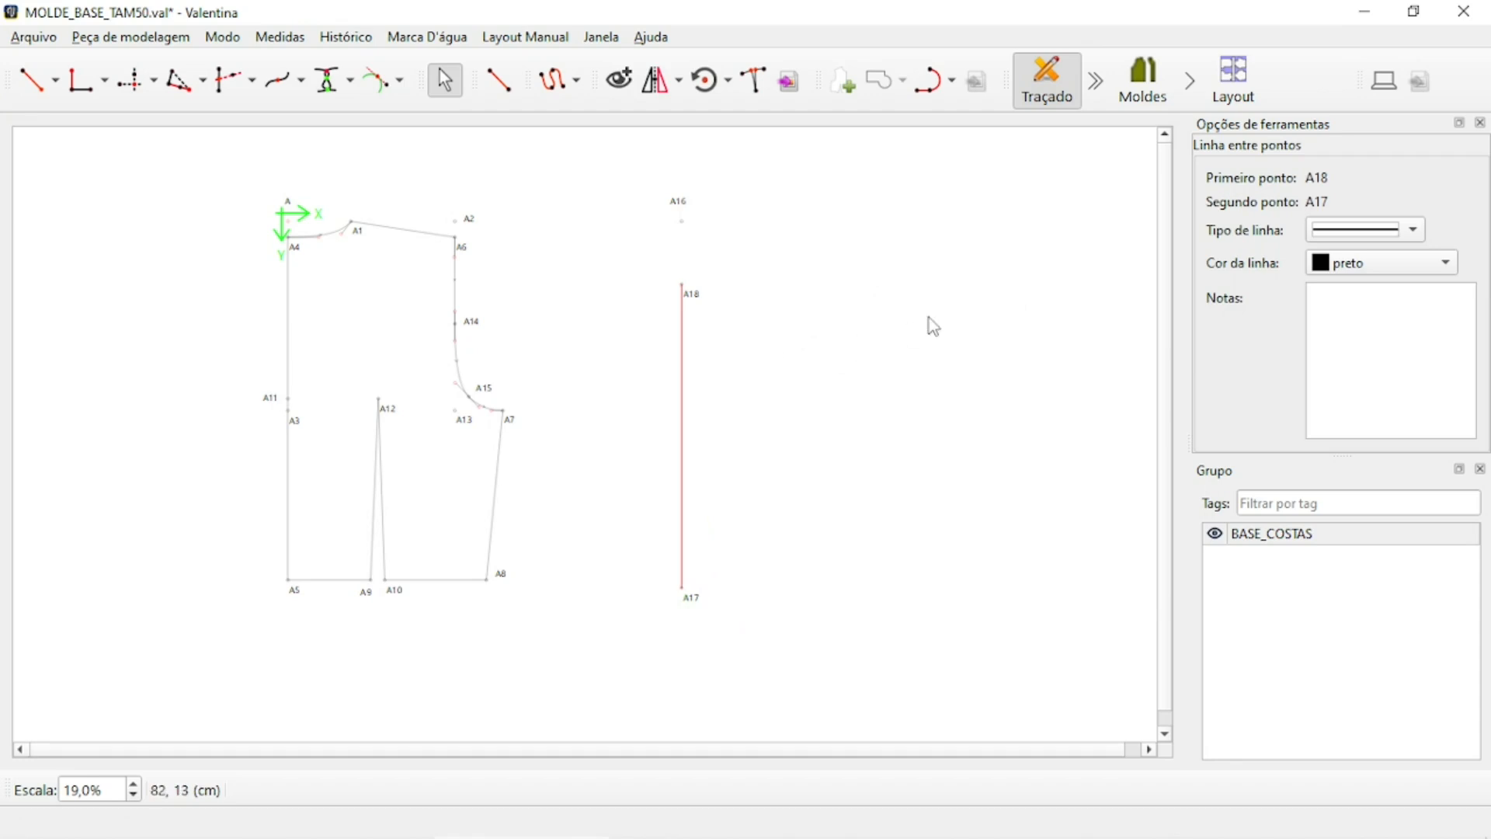
{"action": "left_click", "coordinate": [546, 316]}
Add point A19 at a distance of 7 cm and 0° from A16 with the blank line type.
{"action": "scroll", "coordinate": [703, 293], "scroll_direction": "down", "scroll_amount": 2, "text": "ctrl"}
{"action": "scroll", "coordinate": [703, 314], "scroll_direction": "up", "scroll_amount": 3, "text": "ctrl"}
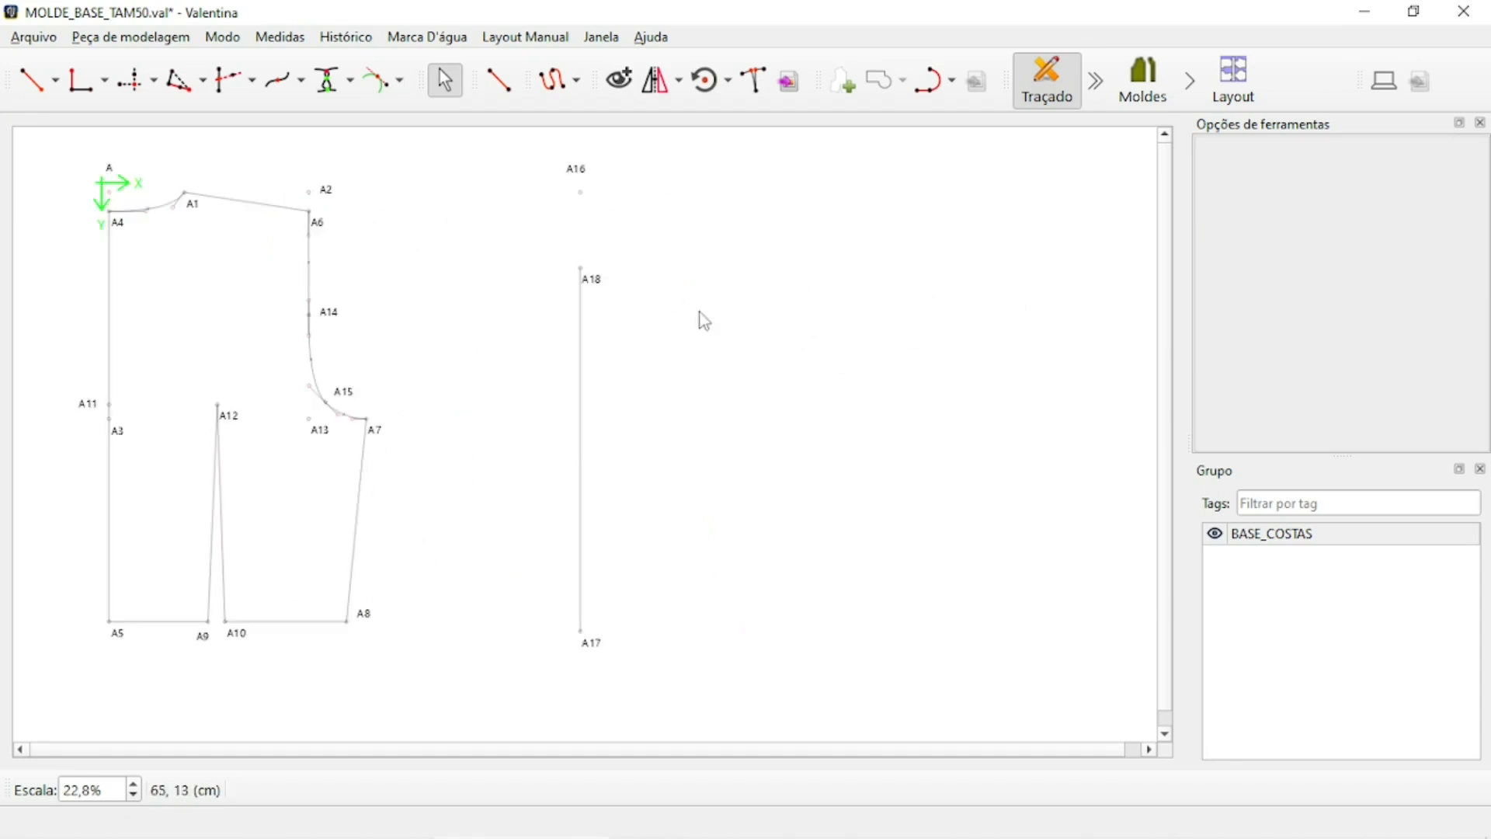
{"action": "scroll", "coordinate": [700, 314], "scroll_direction": "down", "scroll_amount": 1, "text": "ctrl"}
{"action": "scroll", "coordinate": [901, 246], "scroll_direction": "up", "scroll_amount": 2, "text": "ctrl"}
{"action": "scroll", "coordinate": [682, 201], "scroll_direction": "down", "scroll_amount": 1, "text": "ctrl"}
{"action": "left_click", "coordinate": [34, 85]}
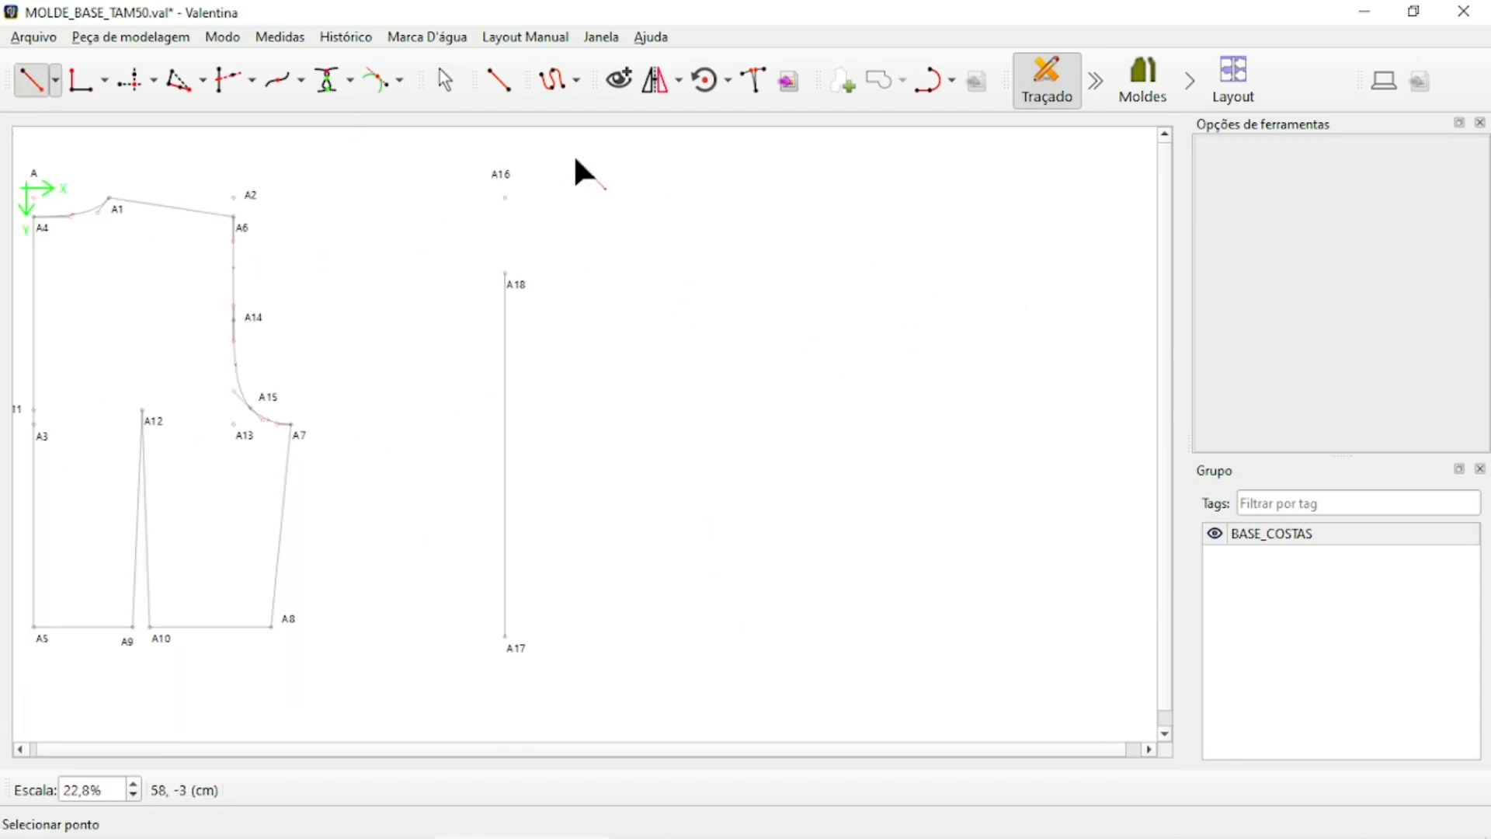
{"action": "left_click", "coordinate": [505, 198]}
{"action": "left_click", "coordinate": [581, 202]}
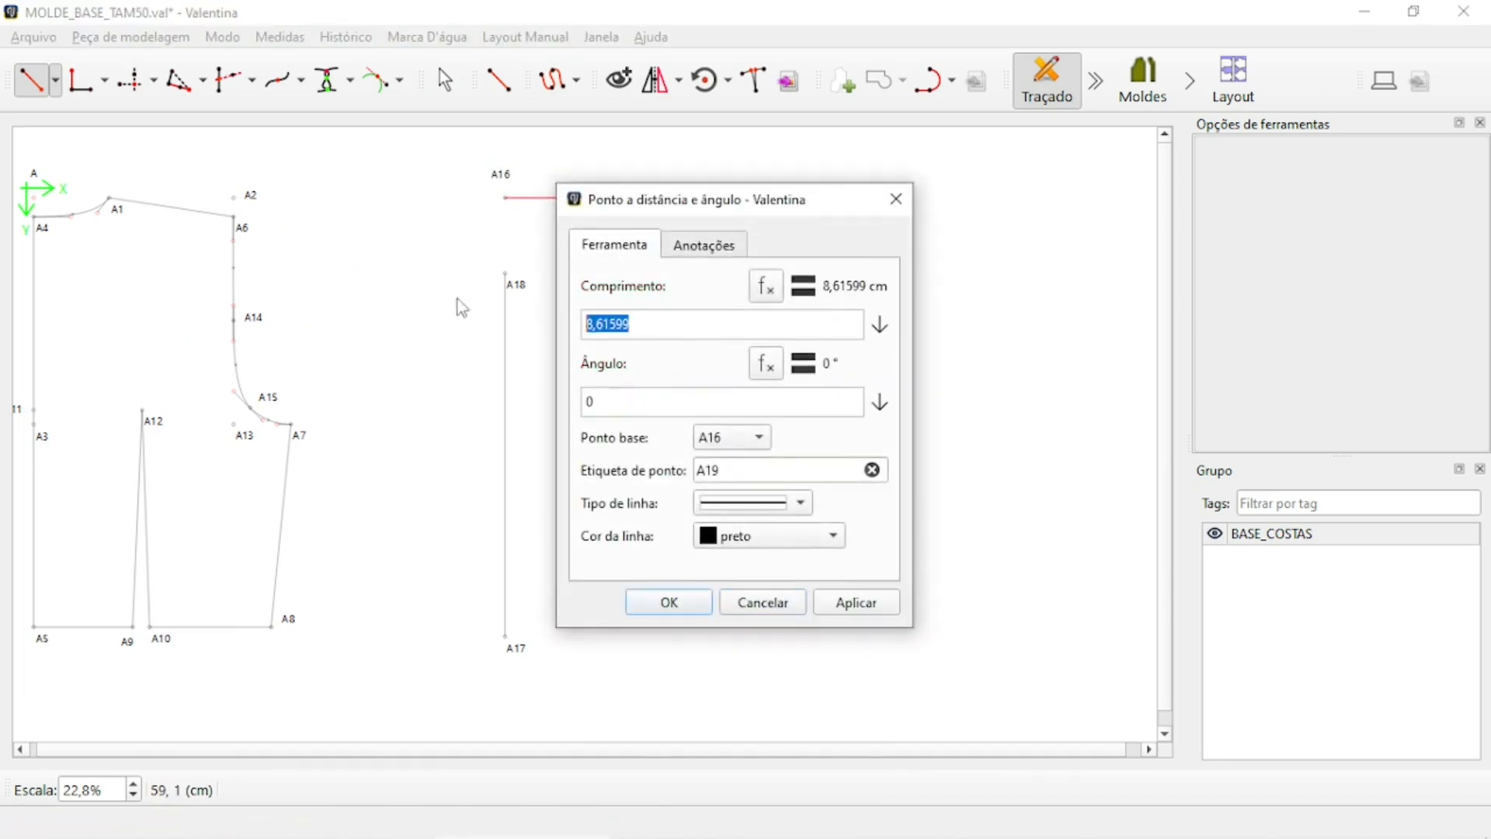
{"action": "type", "text": "7"}
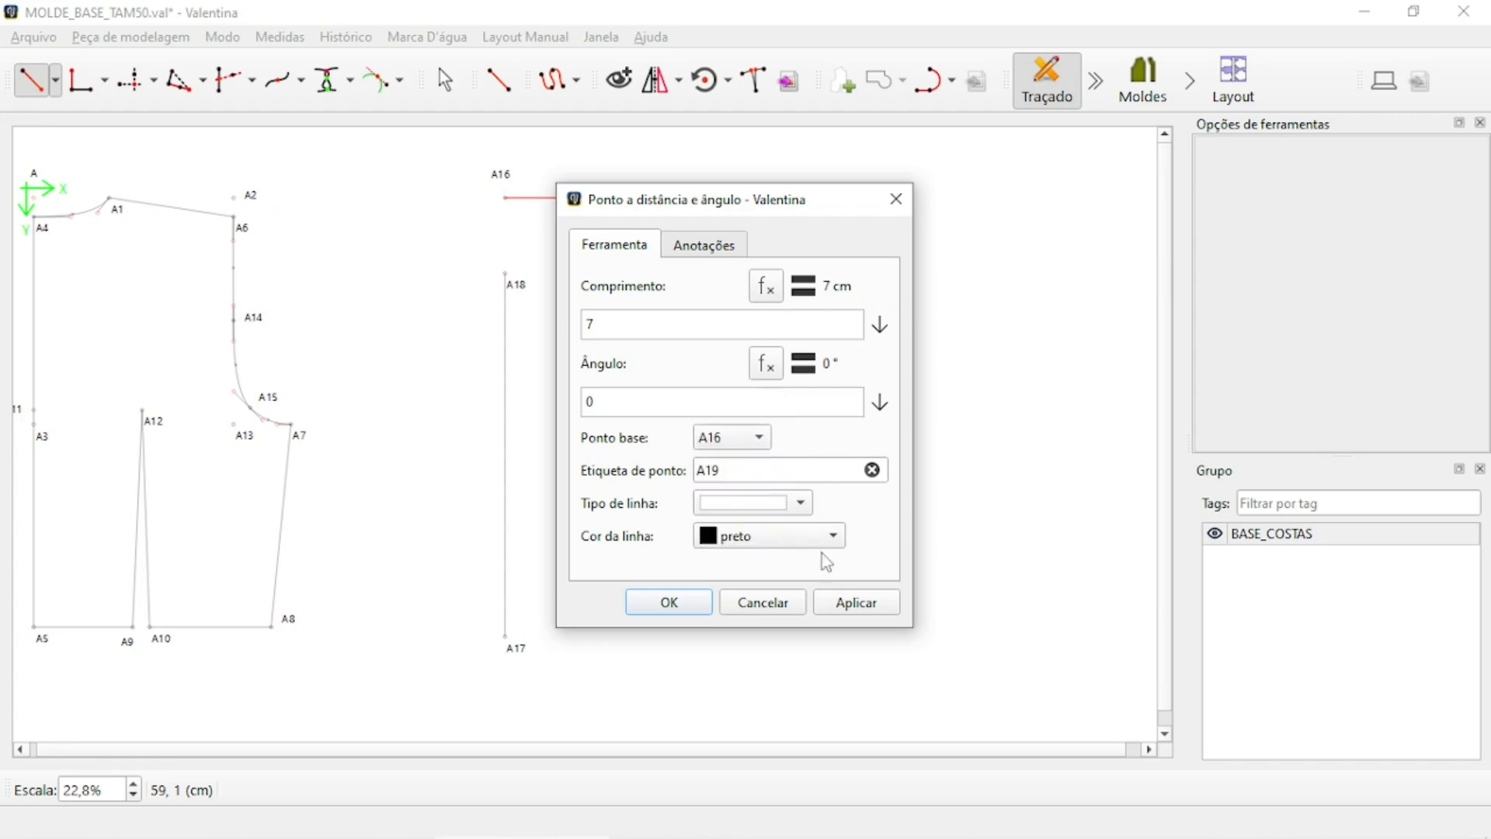
{"action": "key", "text": "Return"}
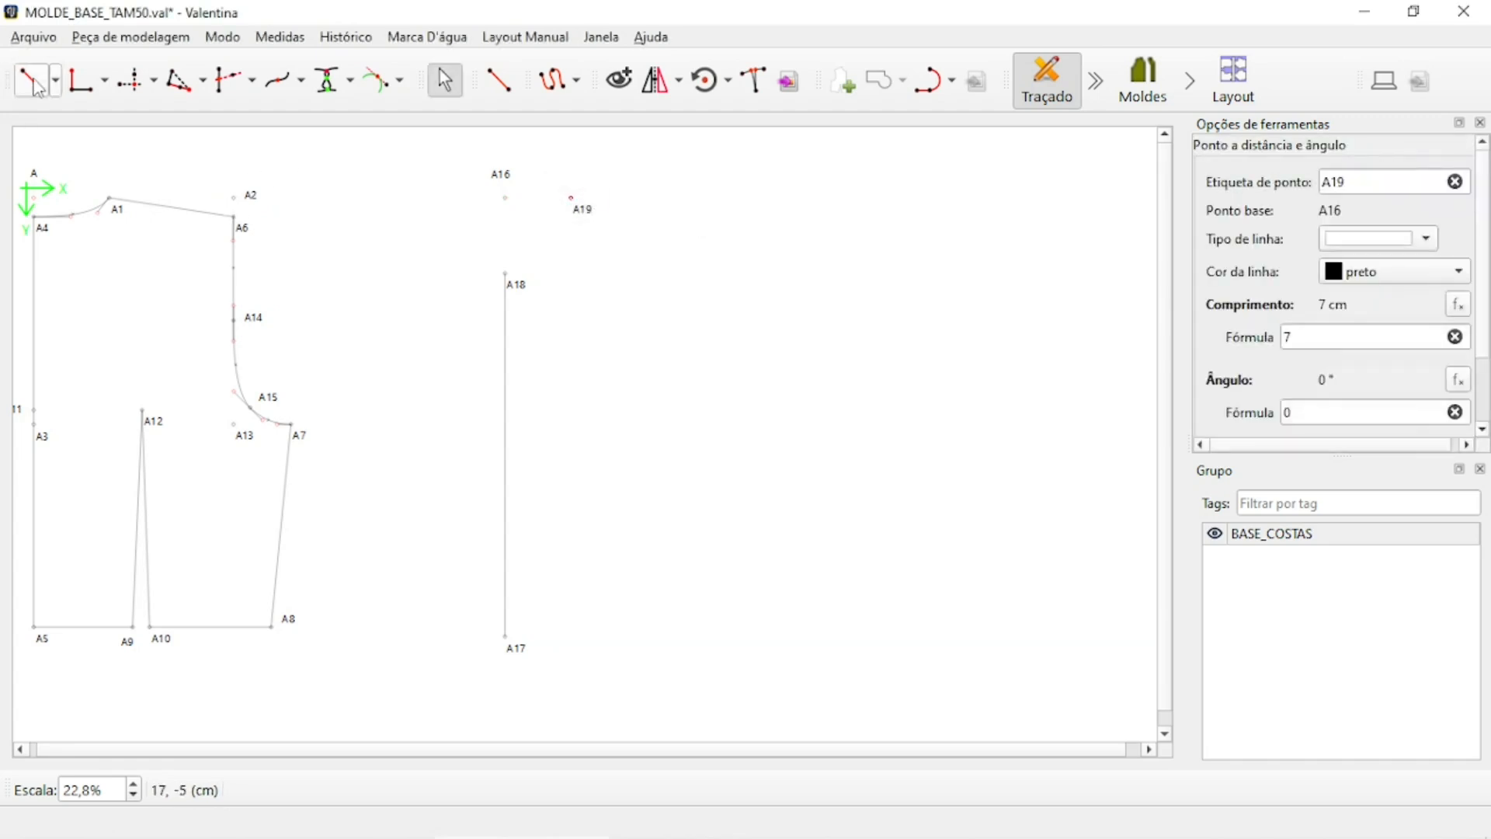
Add point A20 at a distance of 13 cm and 0° from A16 with the blank line type.
{"action": "left_click", "coordinate": [33, 81]}
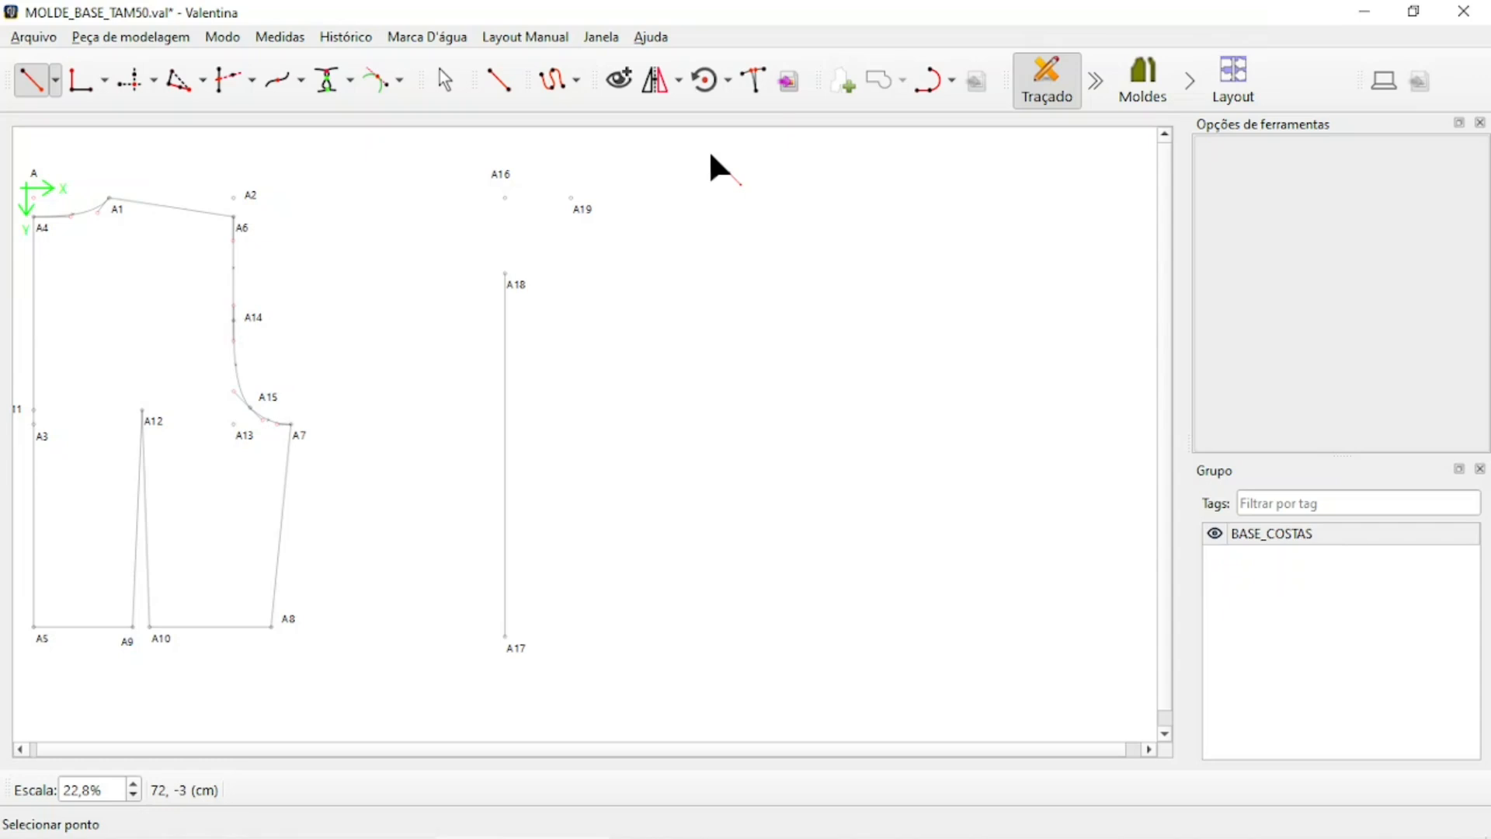
{"action": "left_click", "coordinate": [505, 177]}
{"action": "left_click", "coordinate": [645, 225]}
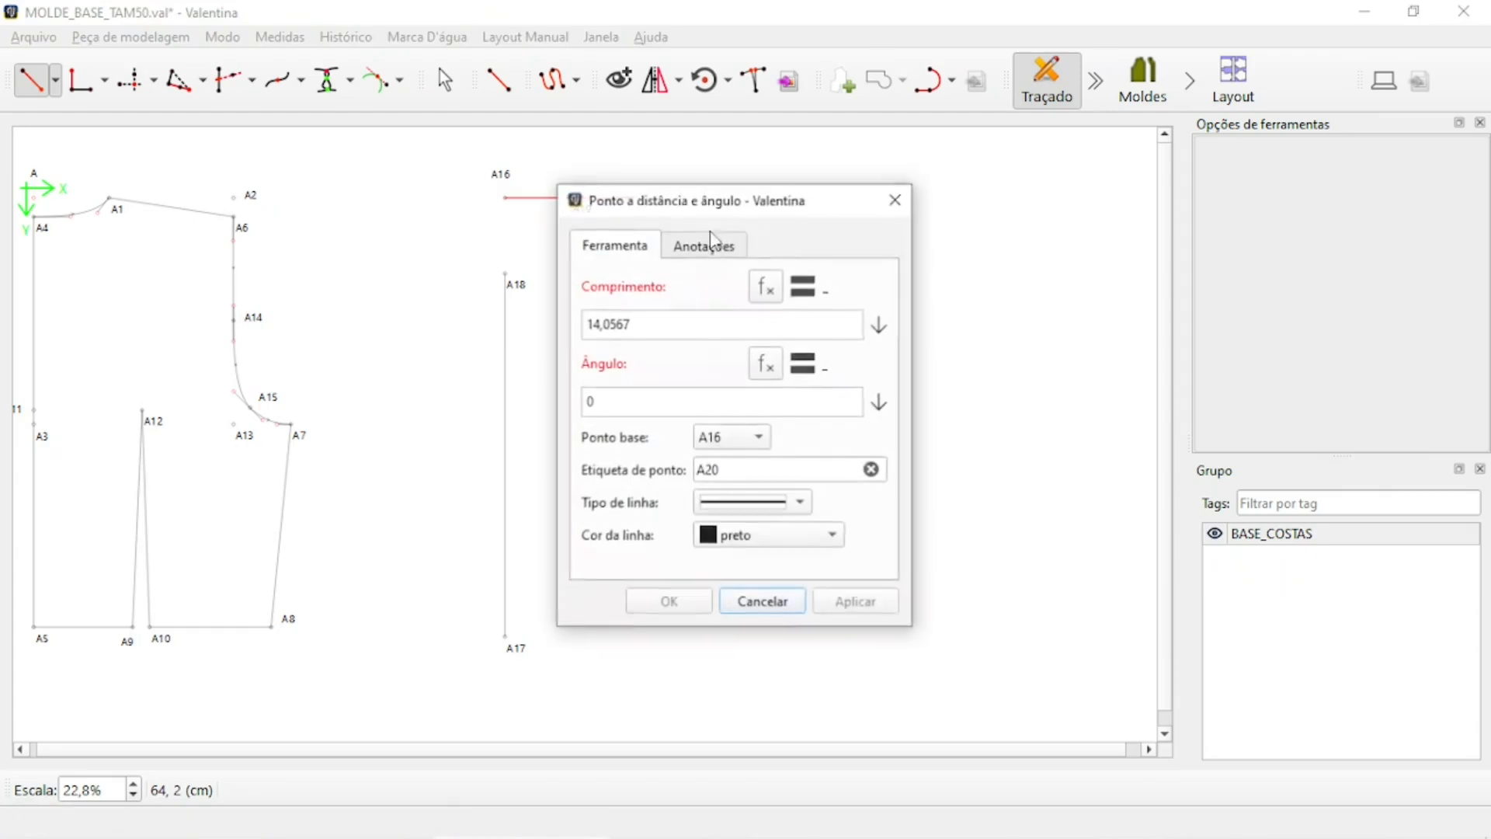
{"action": "left_click_drag", "start_coordinate": [926, 160], "coordinate": [936, 158]}
{"action": "double_click", "coordinate": [891, 265]}
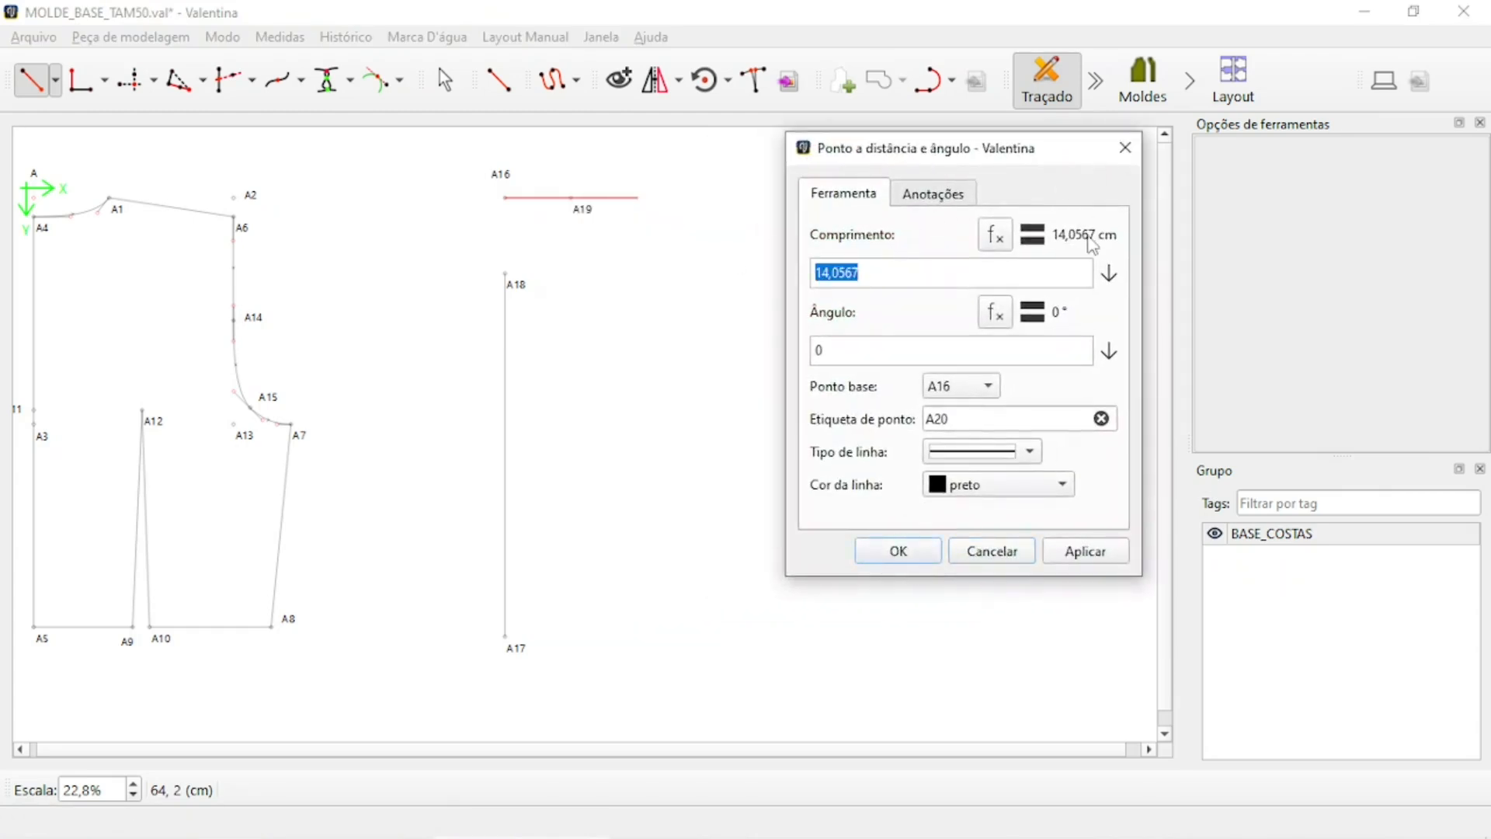
{"action": "type", "text": "13"}
{"action": "left_click", "coordinate": [1029, 451]}
{"action": "left_click", "coordinate": [970, 346]}
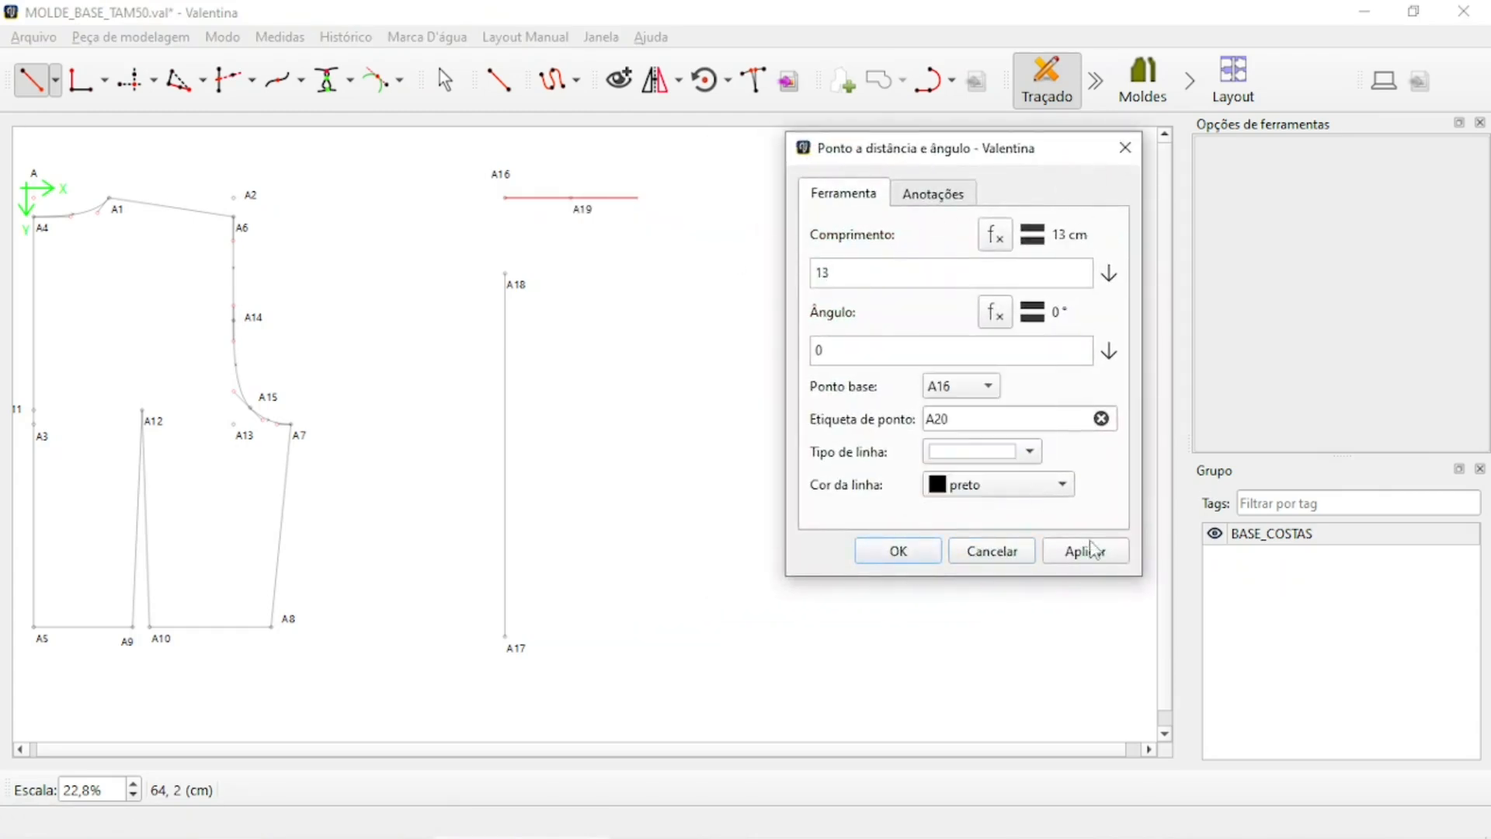
{"action": "left_click", "coordinate": [1083, 550]}
{"action": "left_click", "coordinate": [908, 553]}
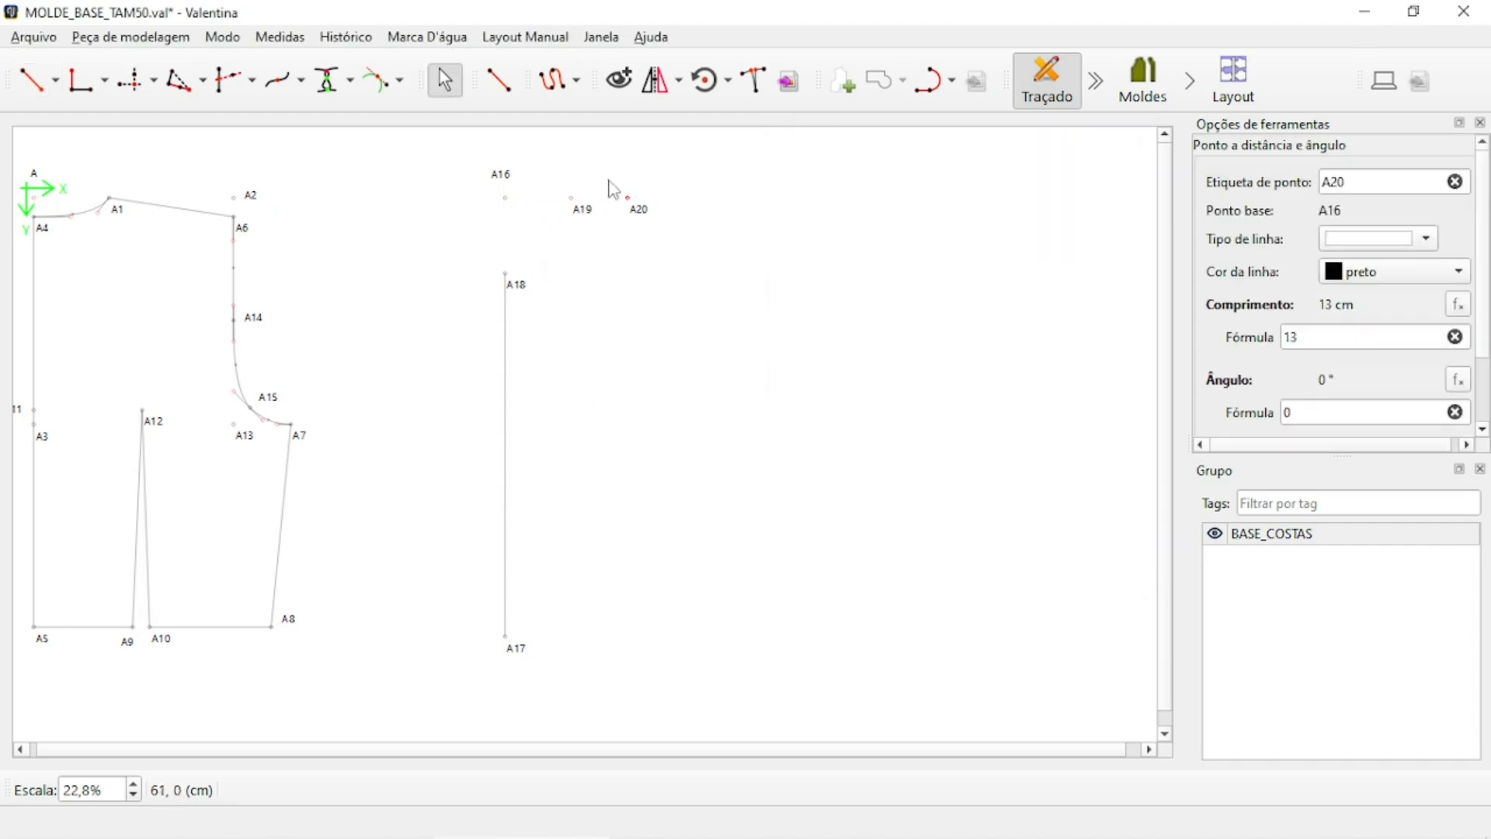
Draw a neckline curve from A18 to A19, with handles of about 4,4 cm at 0° and about 2,6 cm at 260°.
{"action": "scroll", "coordinate": [632, 166], "scroll_direction": "up", "scroll_amount": 3}
{"action": "scroll", "coordinate": [528, 203], "scroll_direction": "up", "scroll_amount": 5}
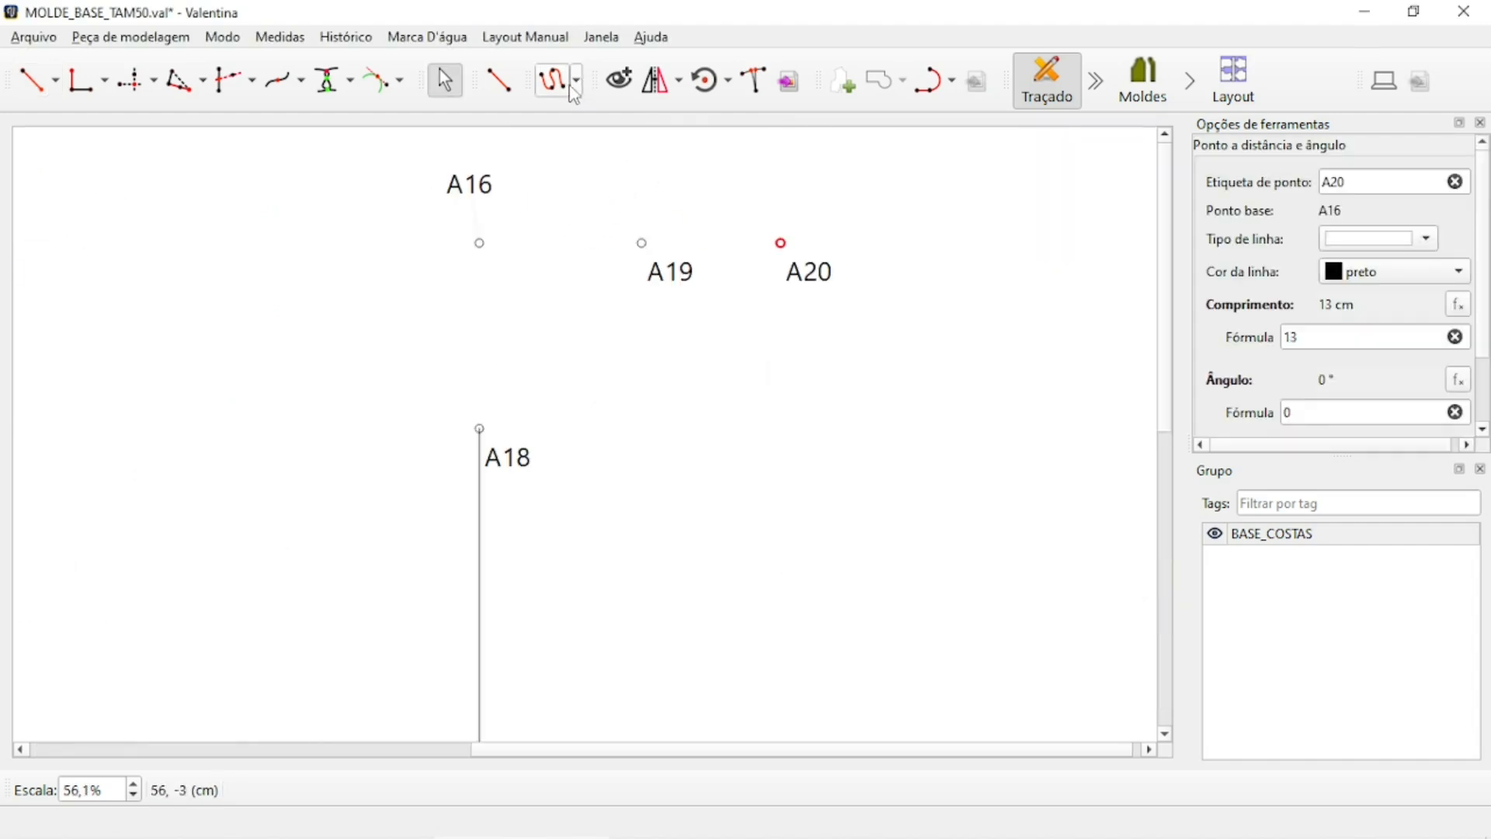
{"action": "left_click", "coordinate": [576, 83]}
{"action": "left_click", "coordinate": [609, 110]}
{"action": "left_click", "coordinate": [513, 458]}
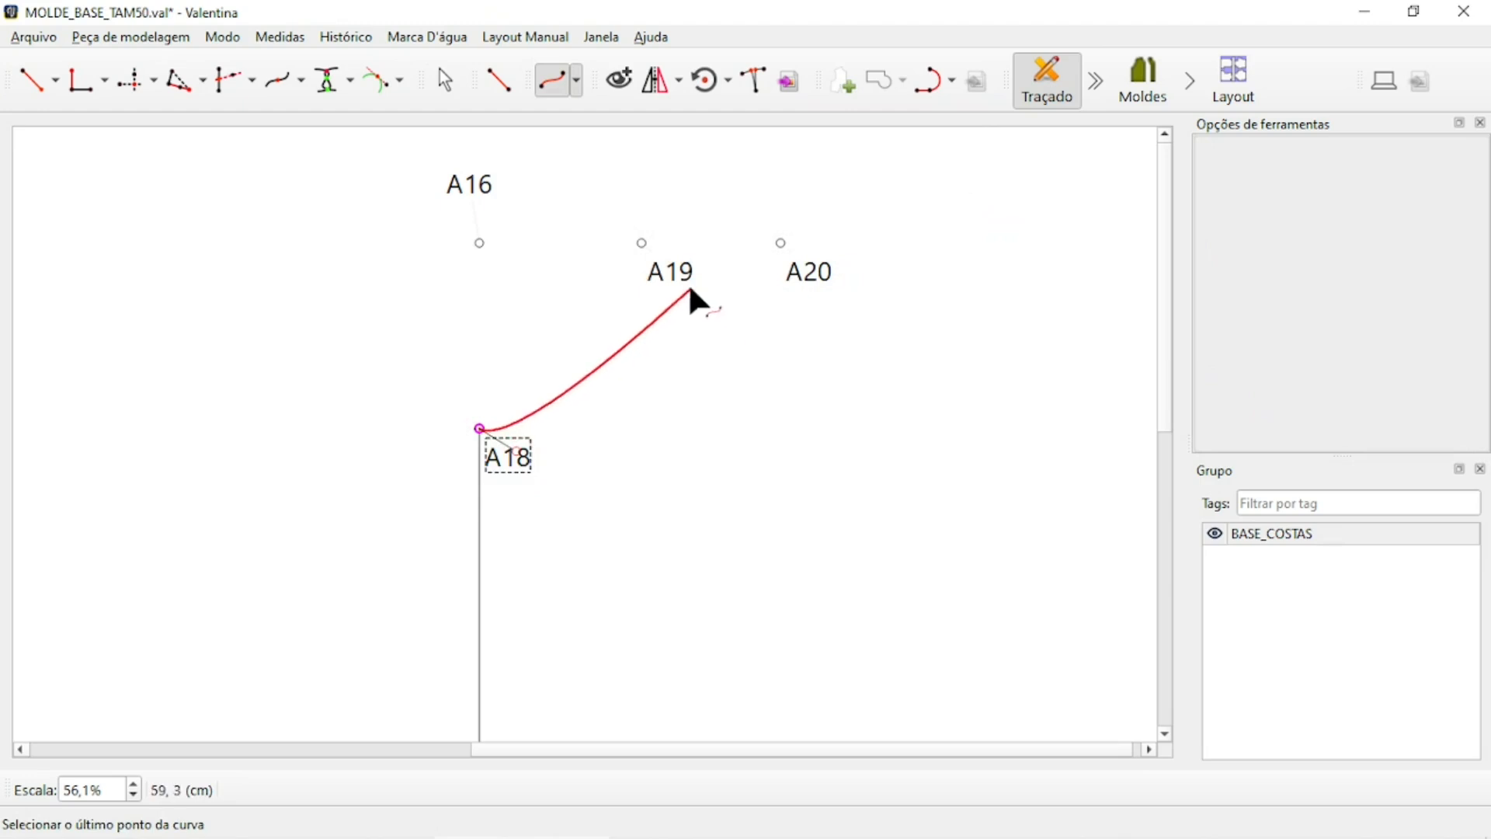
{"action": "left_click", "coordinate": [686, 277]}
{"action": "left_click_drag", "start_coordinate": [517, 451], "coordinate": [581, 431], "text": "shift"}
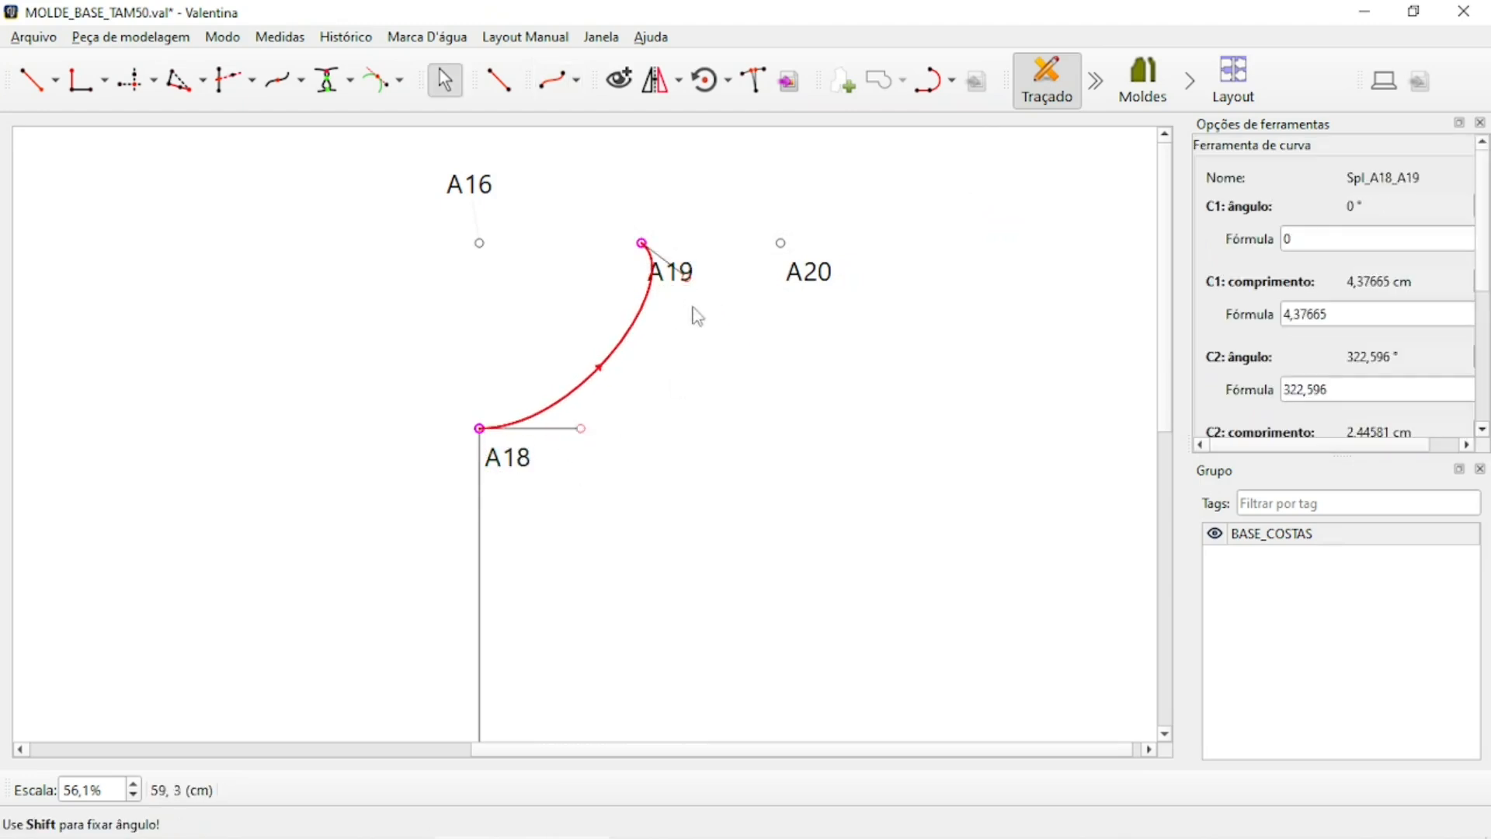
{"action": "left_click_drag", "start_coordinate": [690, 281], "coordinate": [646, 319]}
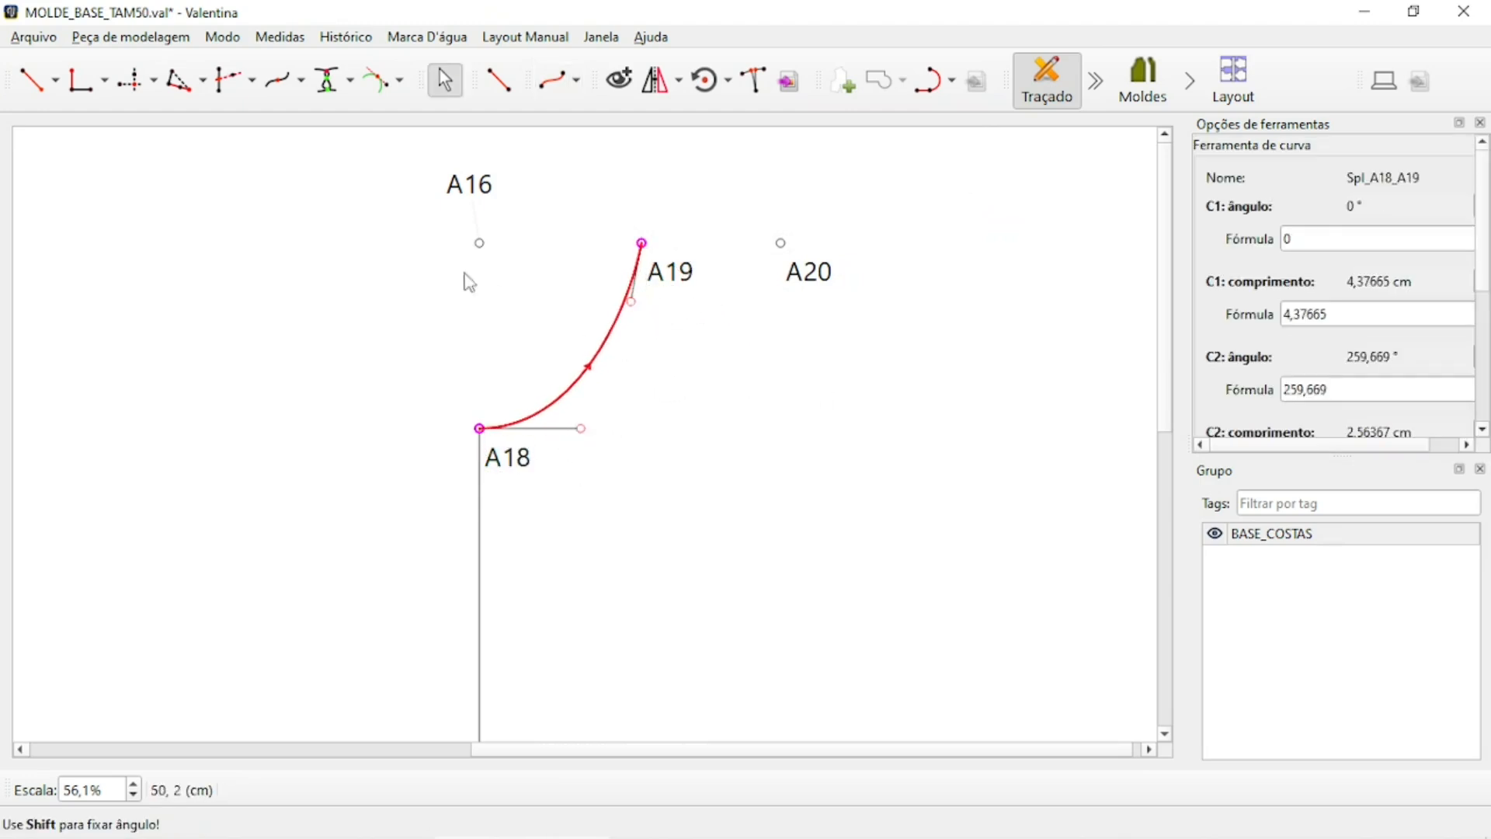
Move the A19 and A20 labels above their points and the A18 label to the left of its point.
{"action": "scroll", "coordinate": [469, 316], "scroll_direction": "up", "scroll_amount": 2, "text": "ctrl"}
{"action": "key", "text": "Return"}
{"action": "left_click_drag", "start_coordinate": [469, 315], "coordinate": [448, 244]}
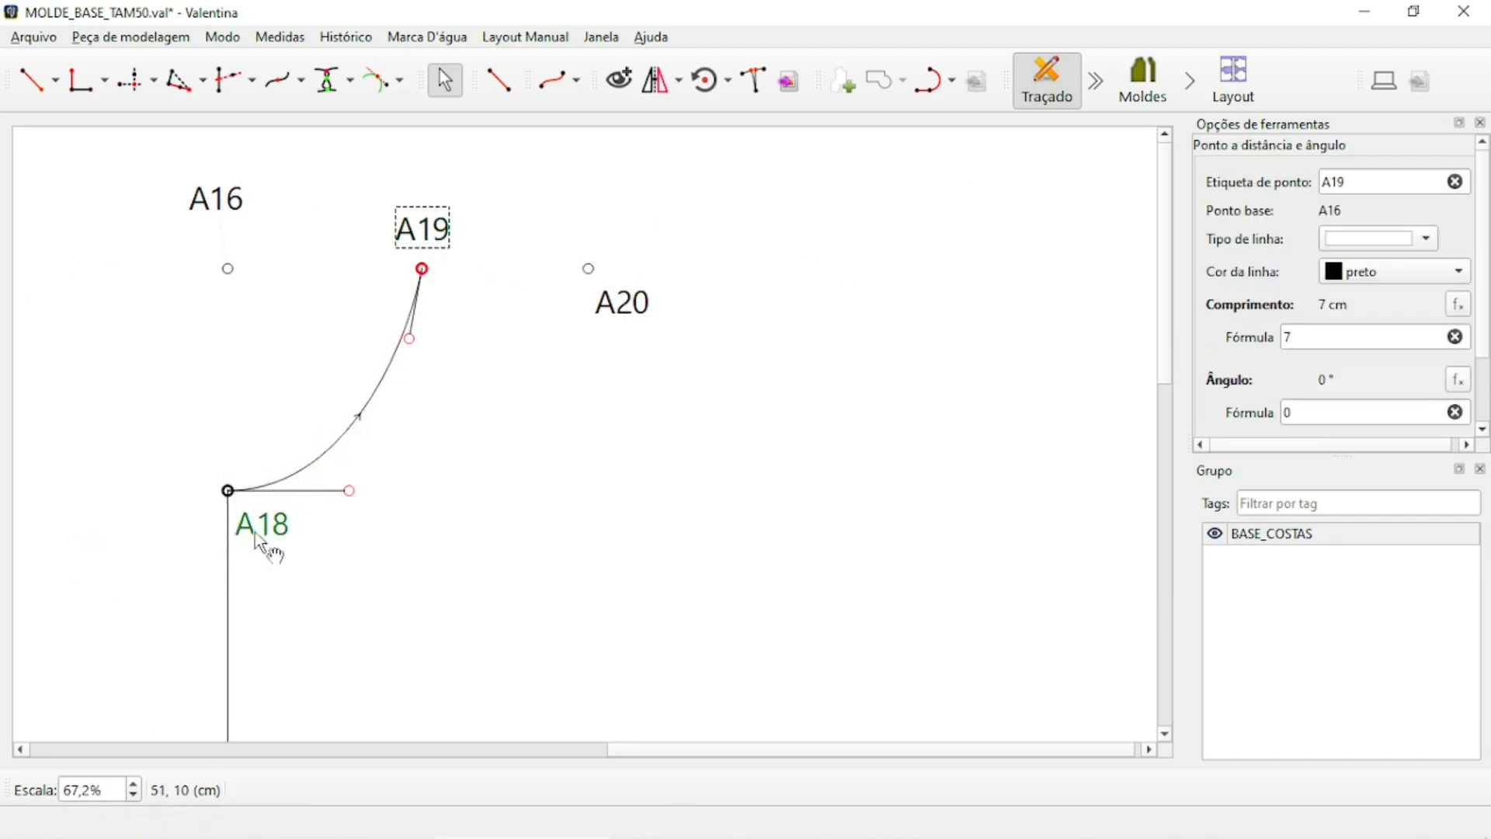
{"action": "left_click_drag", "start_coordinate": [260, 541], "coordinate": [165, 506]}
{"action": "left_click_drag", "start_coordinate": [644, 302], "coordinate": [613, 239]}
{"action": "left_click", "coordinate": [724, 256]}
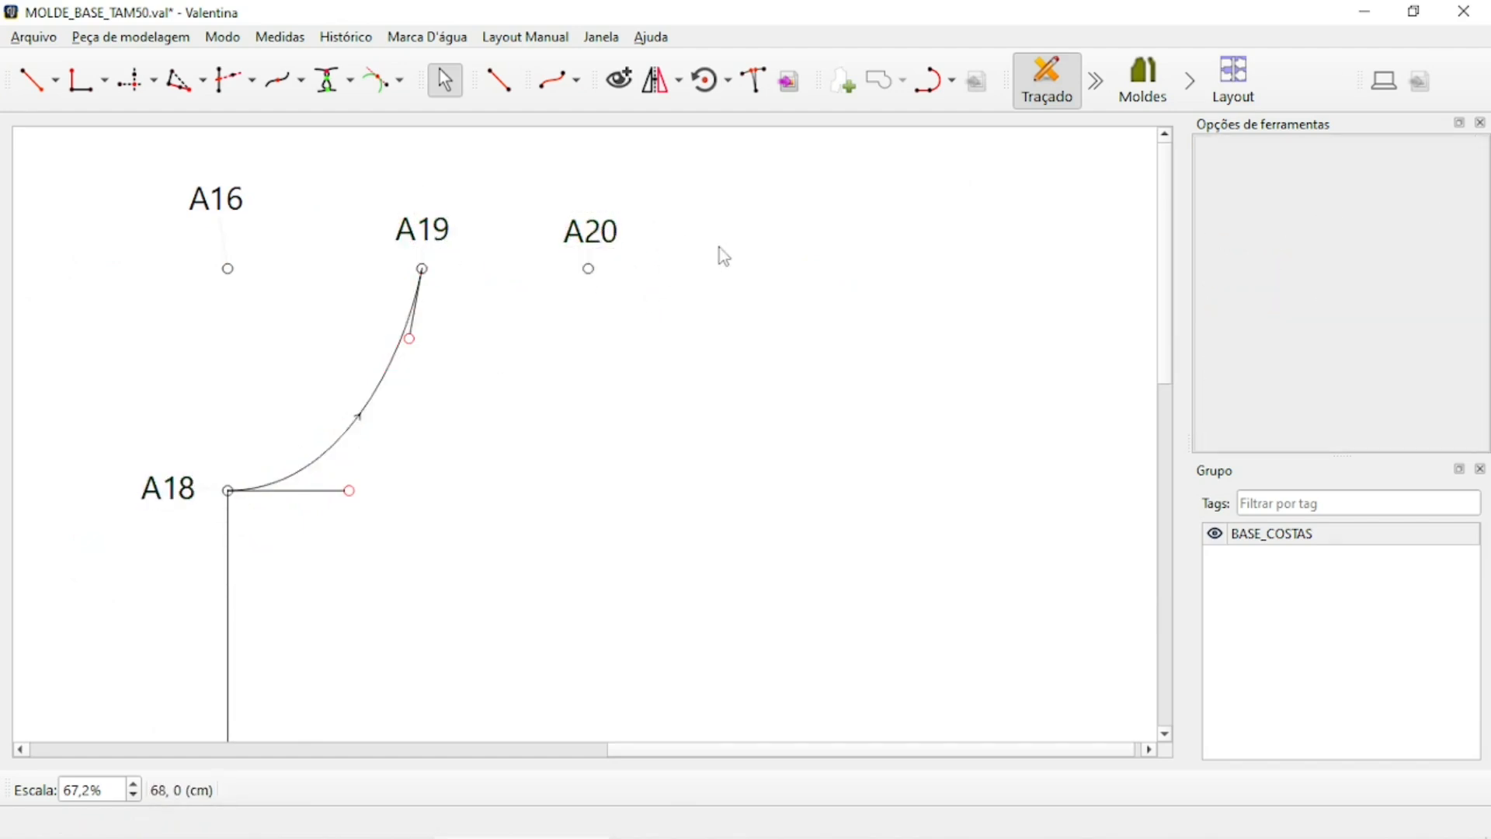
Add point A21 at 2 cm and 270° from A20 with the blank line type, and move its label to the upper right of the point.
{"action": "scroll", "coordinate": [724, 256], "scroll_direction": "down", "scroll_amount": 2, "text": "ctrl"}
{"action": "scroll", "coordinate": [536, 253], "scroll_direction": "up", "scroll_amount": 4, "text": "ctrl"}
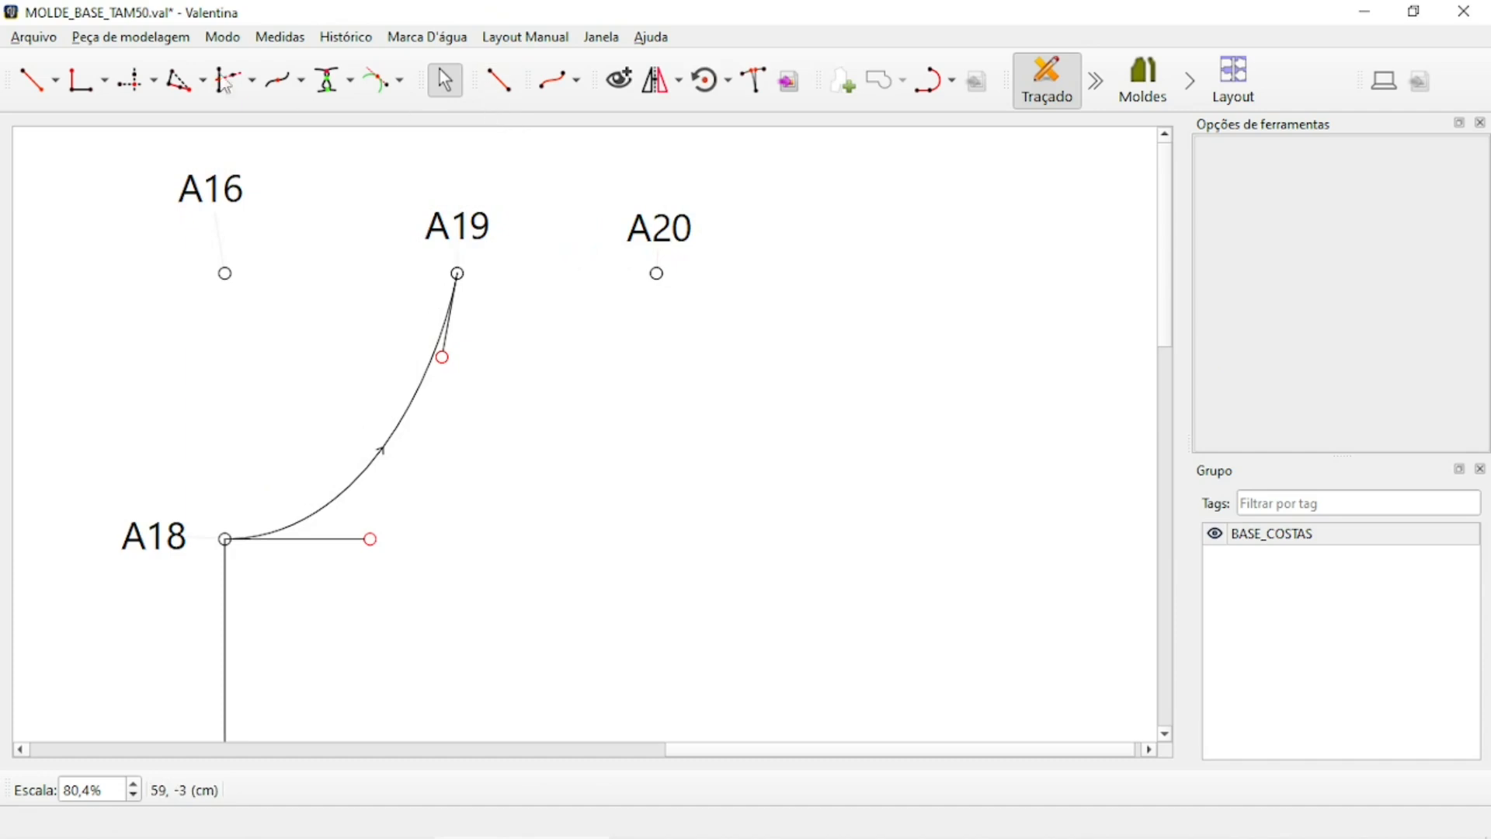
{"action": "left_click", "coordinate": [54, 80]}
{"action": "left_click", "coordinate": [116, 107]}
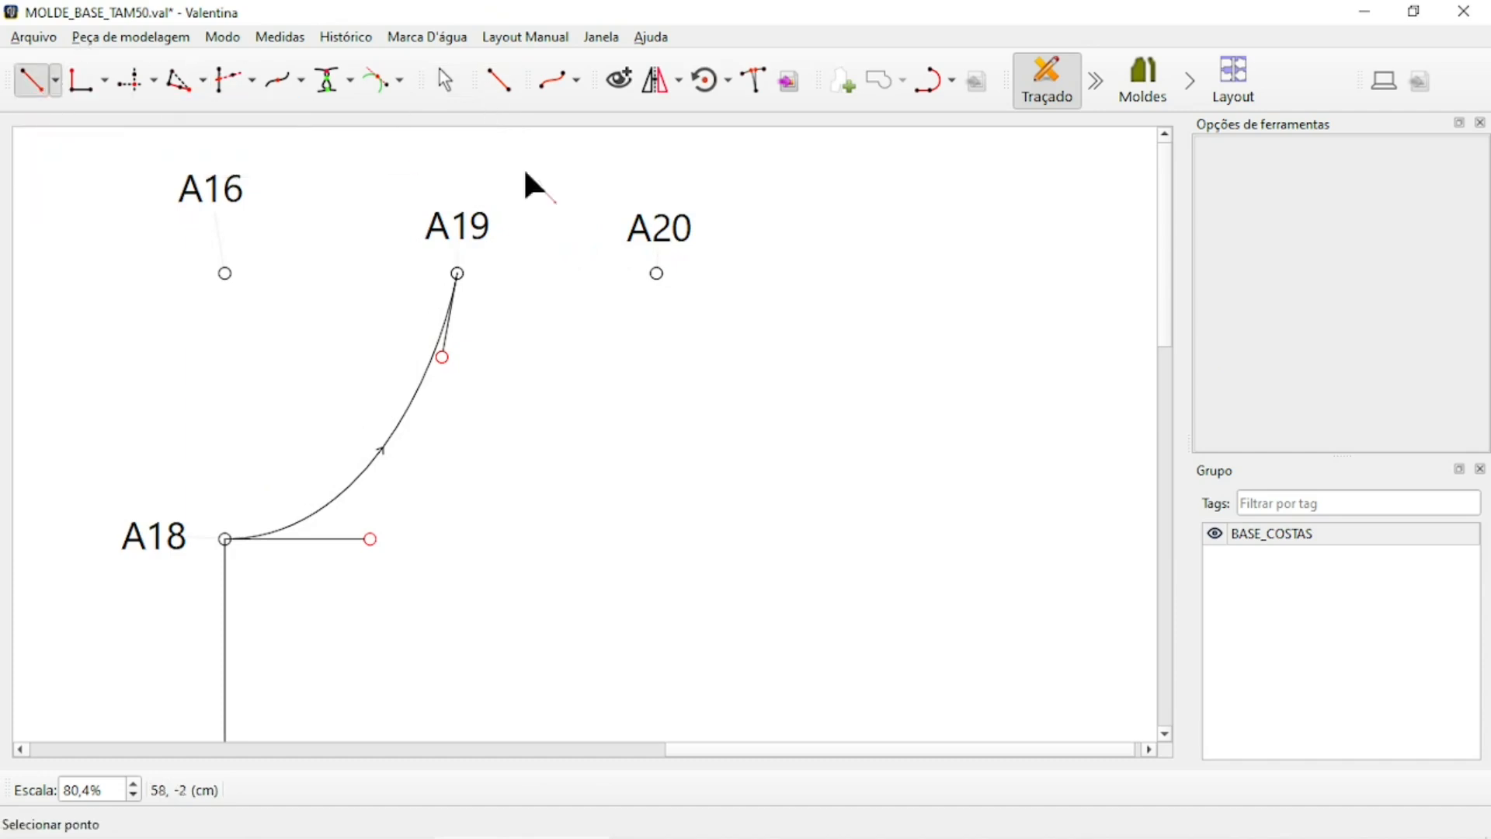
{"action": "left_click", "coordinate": [666, 243]}
{"action": "left_click", "coordinate": [657, 324]}
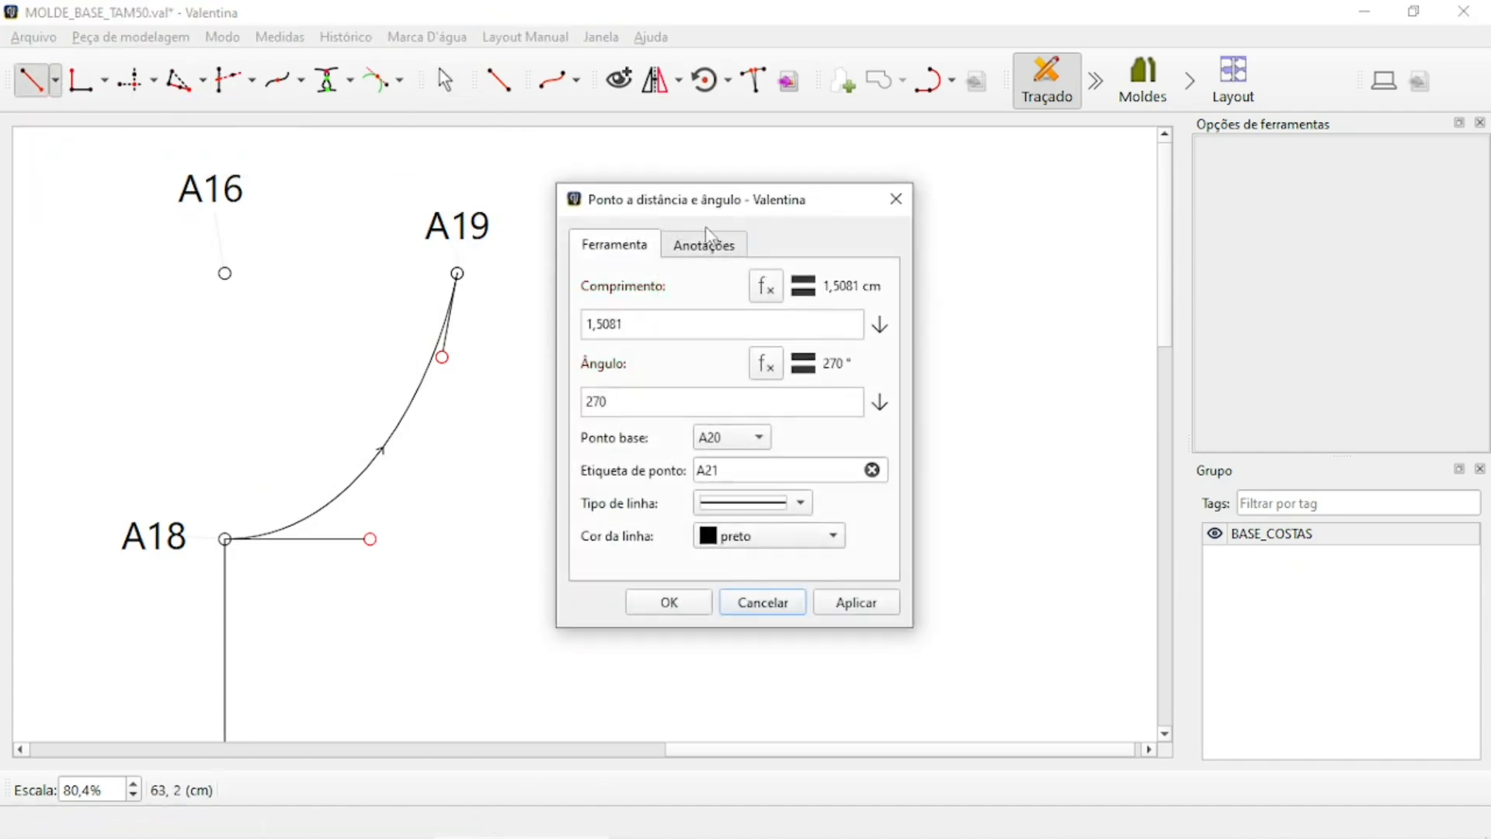
{"action": "left_click_drag", "start_coordinate": [722, 203], "coordinate": [1054, 172]}
{"action": "double_click", "coordinate": [999, 293]}
{"action": "type", "text": "2"}
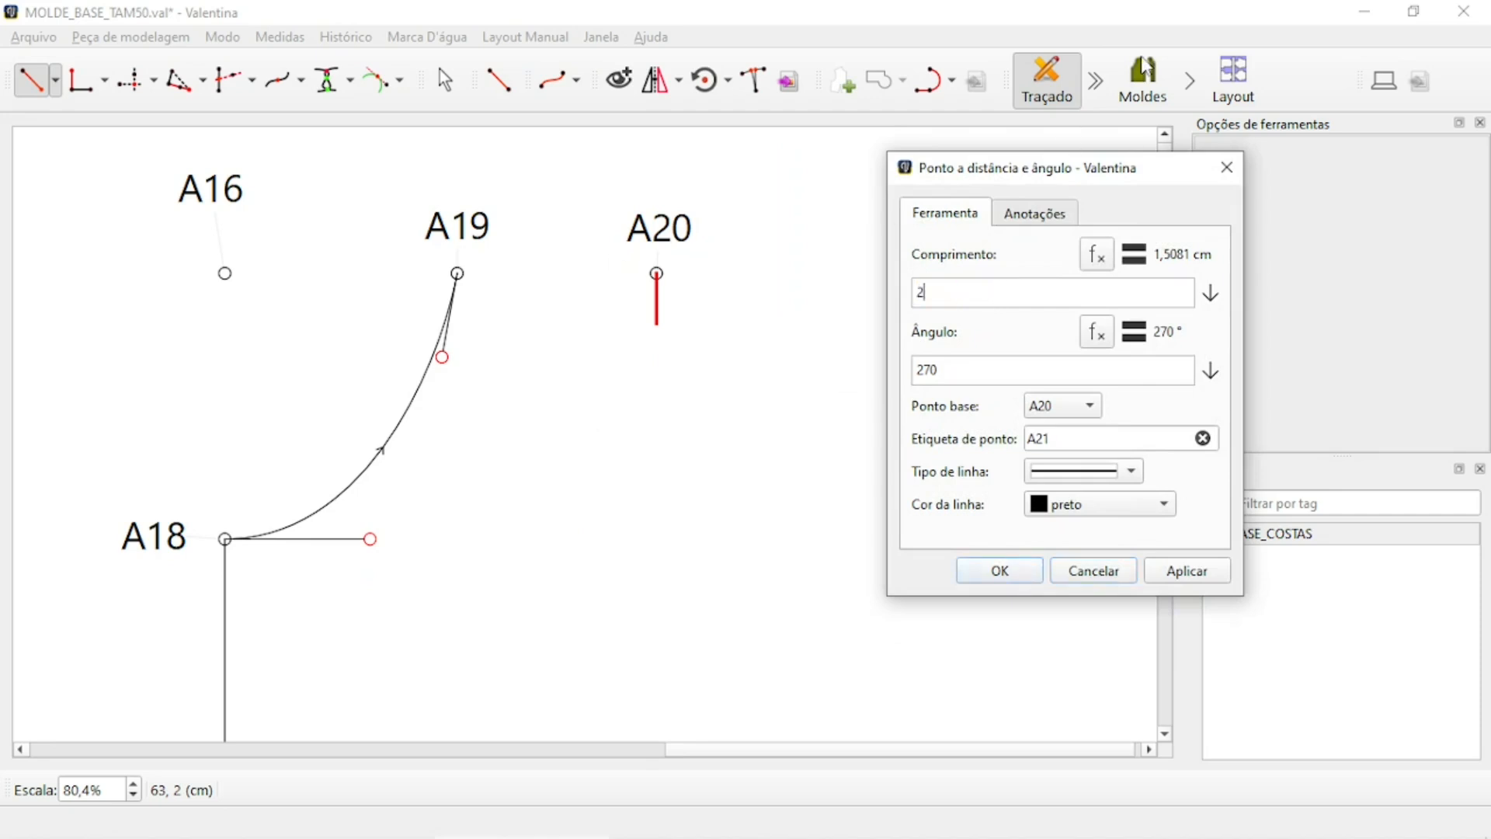
{"action": "left_click", "coordinate": [1106, 473]}
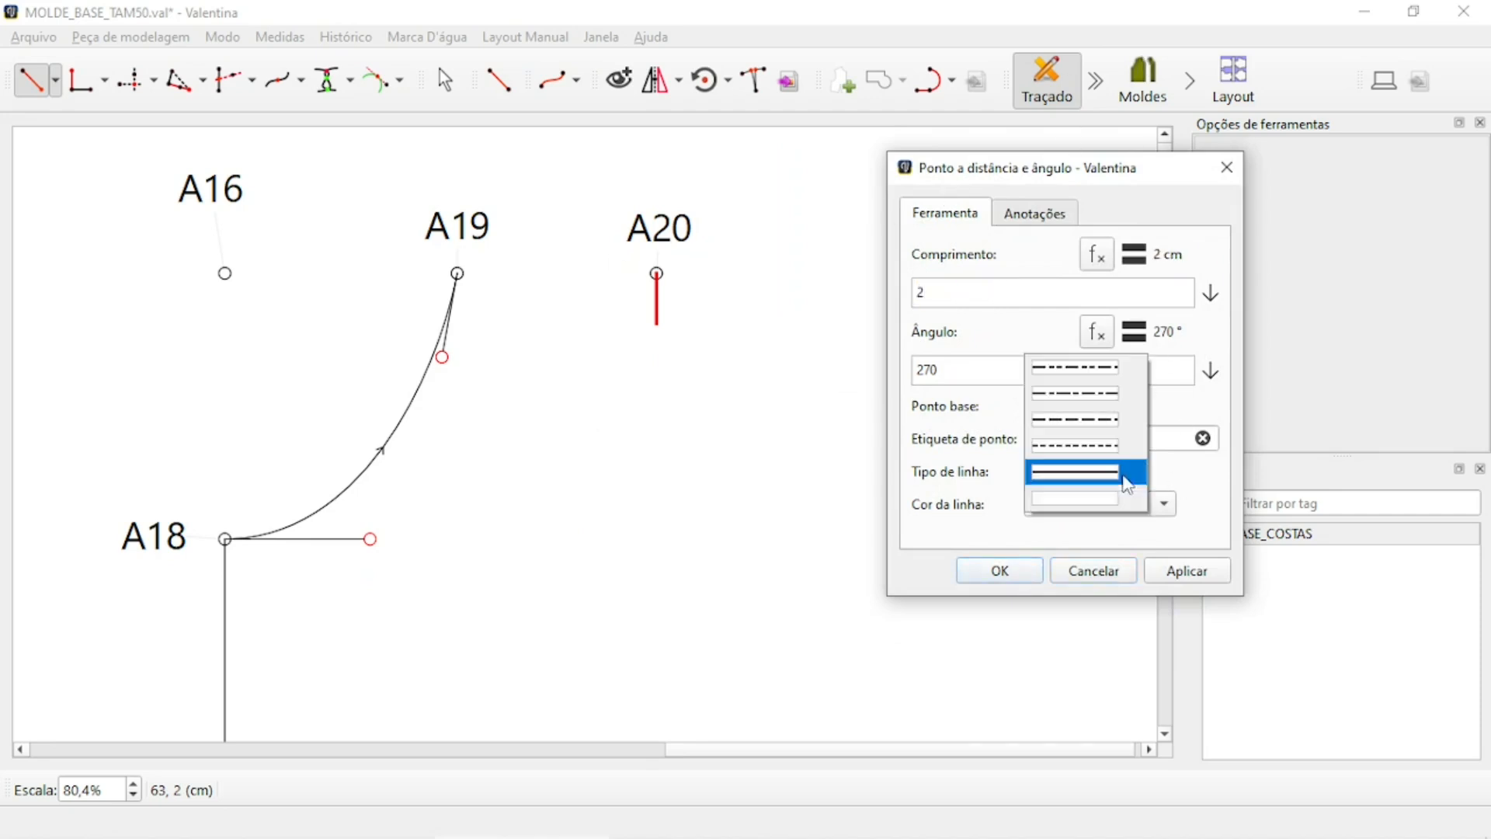
{"action": "left_click", "coordinate": [1134, 503]}
{"action": "left_click", "coordinate": [1176, 574]}
{"action": "left_click", "coordinate": [1029, 573]}
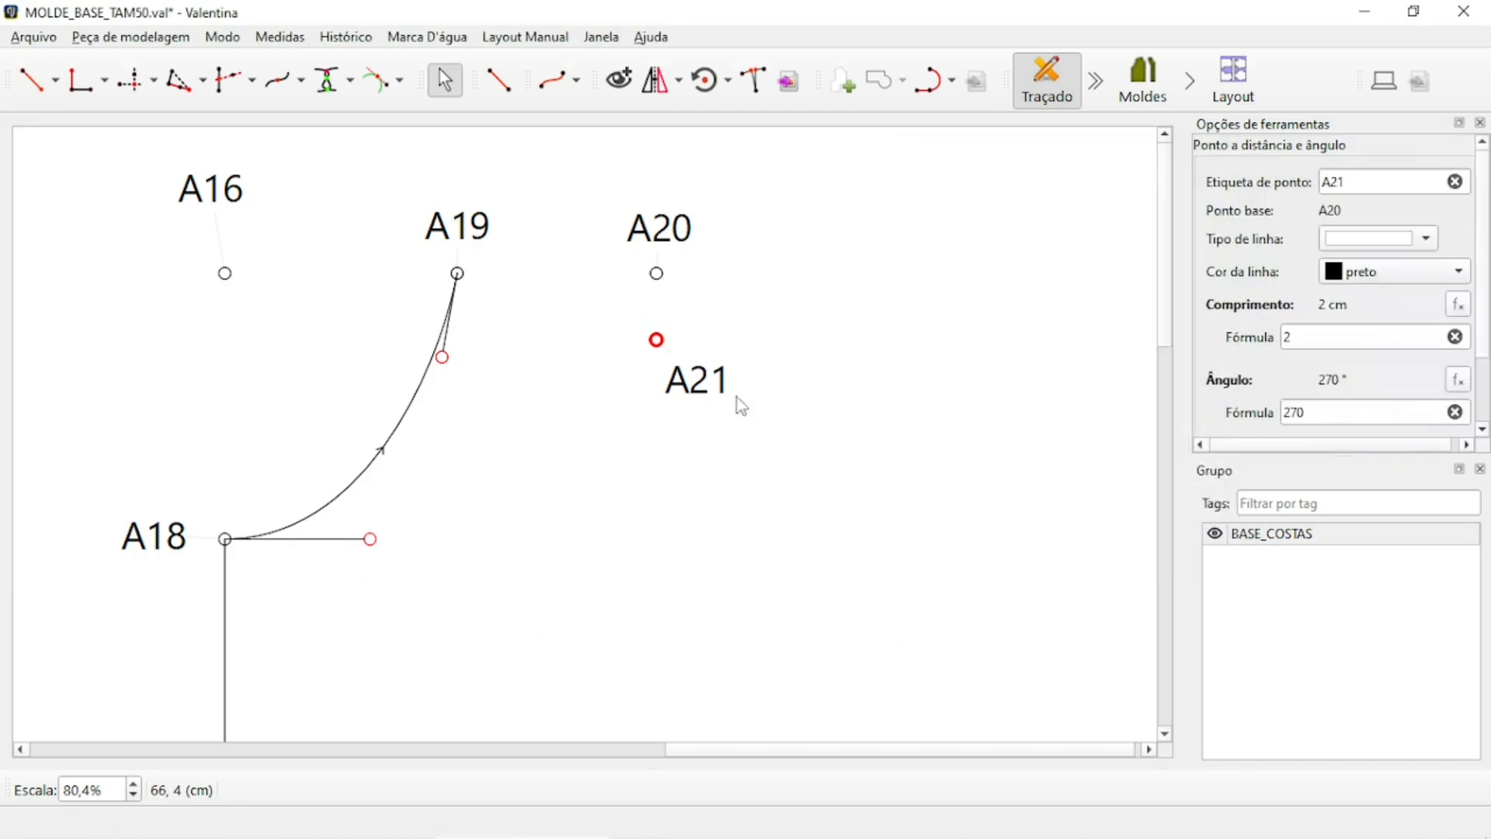
{"action": "left_click_drag", "start_coordinate": [708, 393], "coordinate": [738, 329]}
Draw the shoulder line between points A19 and A21.
{"action": "left_click", "coordinate": [495, 80]}
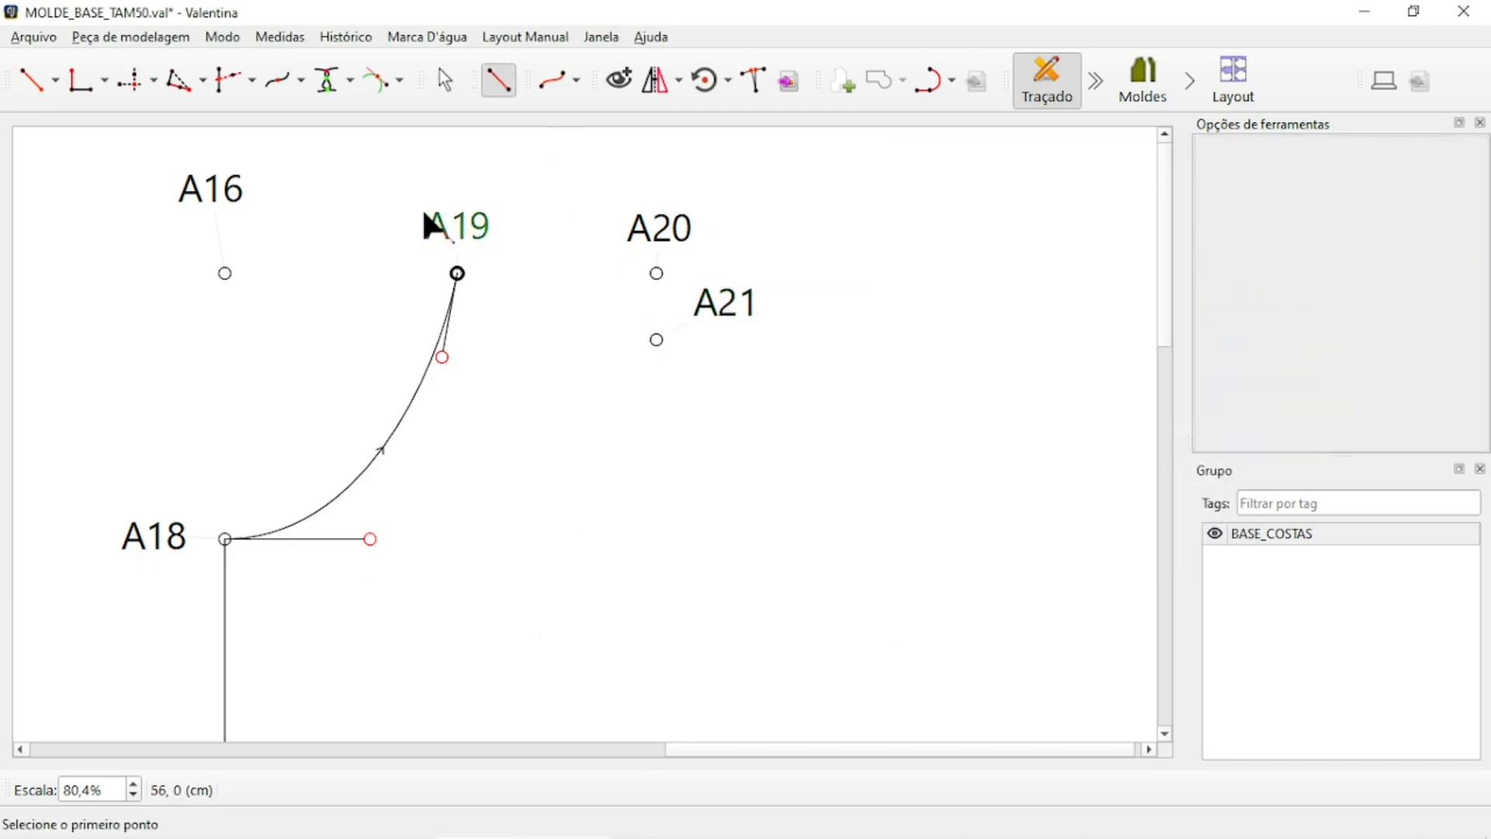
{"action": "left_click", "coordinate": [447, 227]}
{"action": "left_click", "coordinate": [708, 303]}
{"action": "key", "text": "Return"}
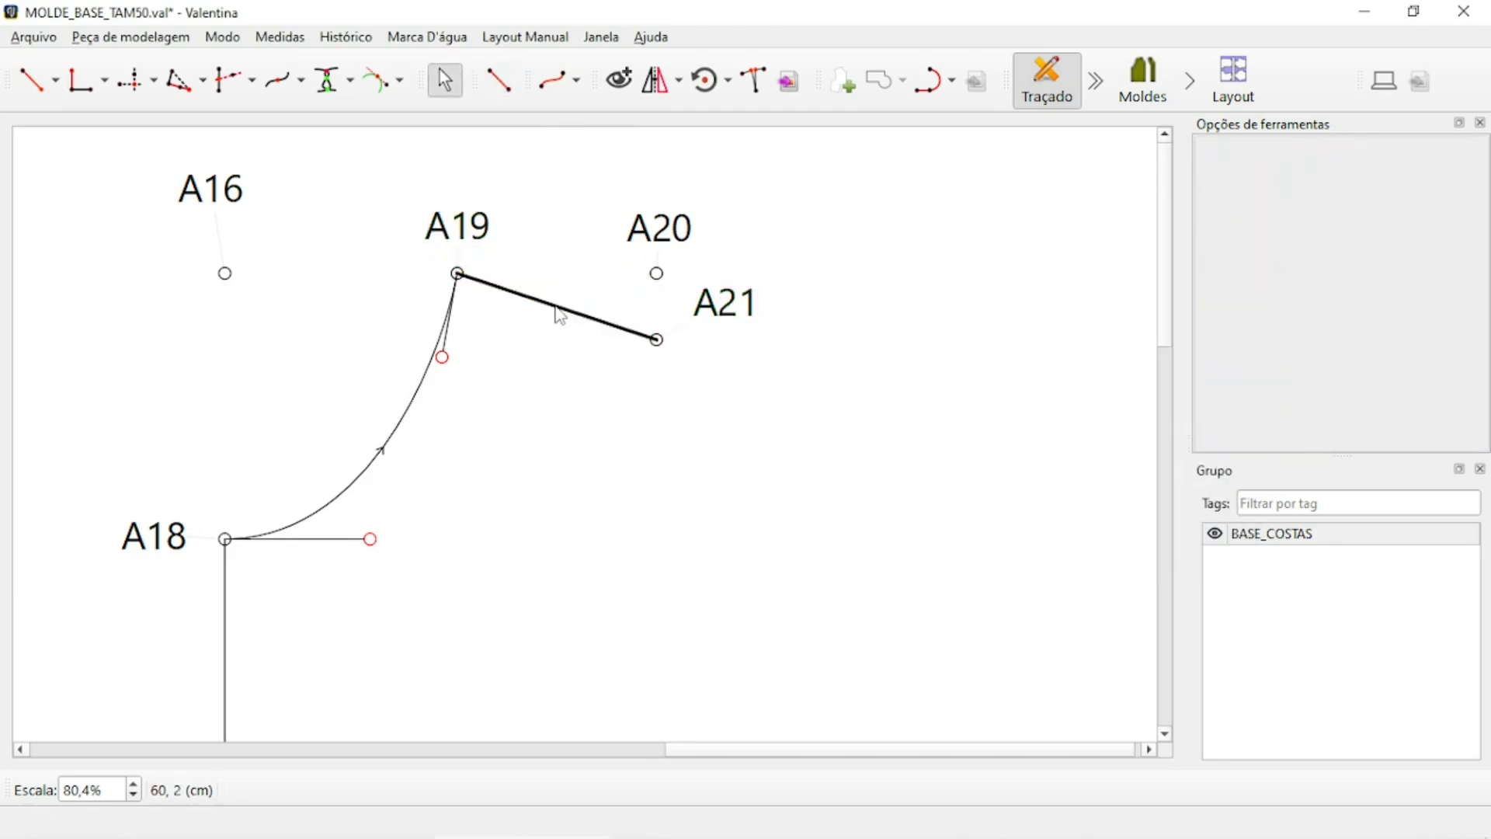
Set the distance of point A20 from A16 to 13,5 cm.
{"action": "mouse_move", "coordinate": [559, 316]}
{"action": "left_click", "coordinate": [687, 237]}
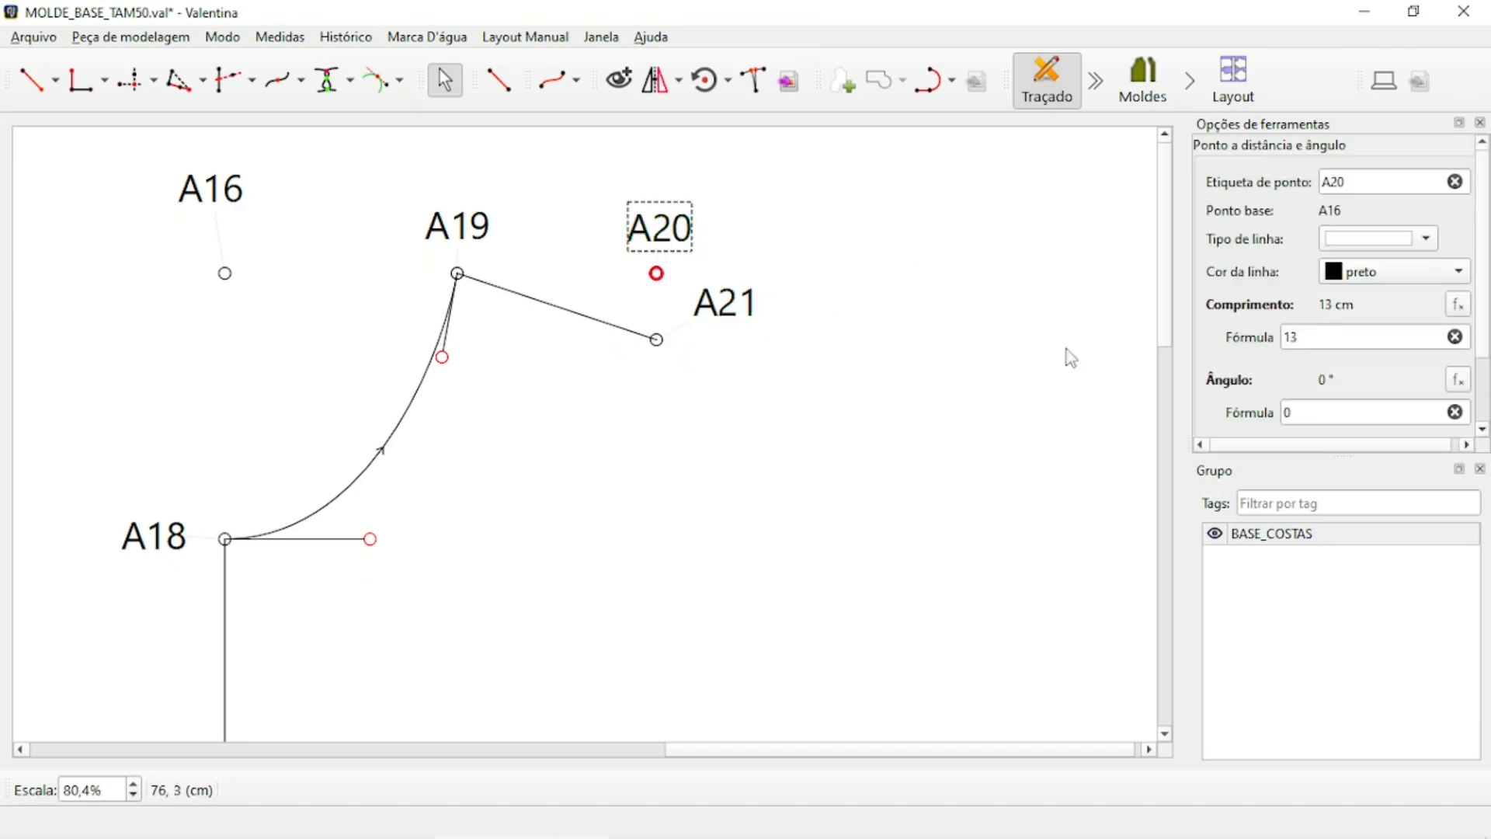
{"action": "left_click", "coordinate": [1338, 333]}
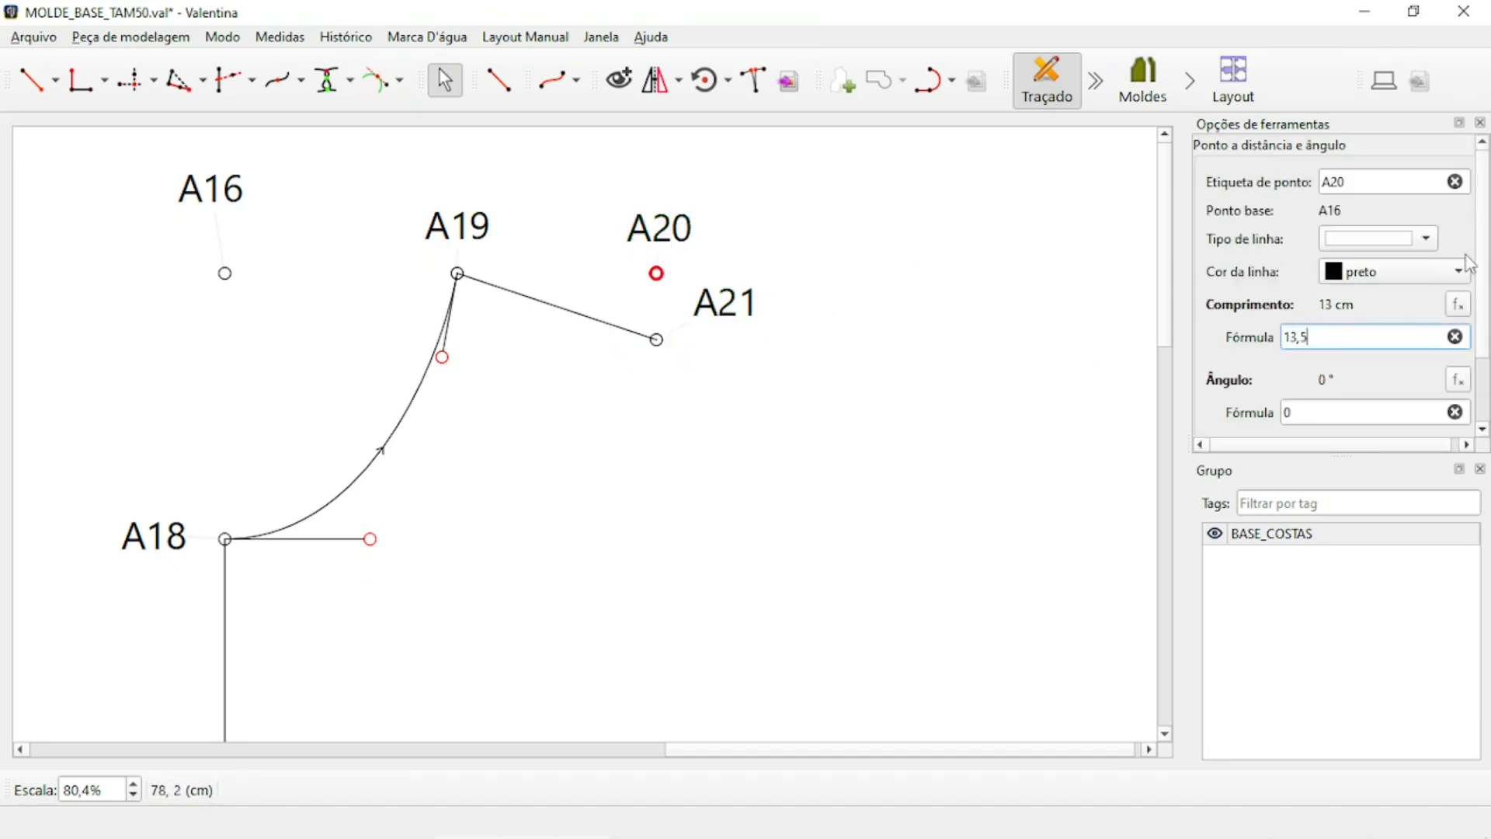
{"action": "key", "text": "Return"}
{"action": "left_click", "coordinate": [469, 576]}
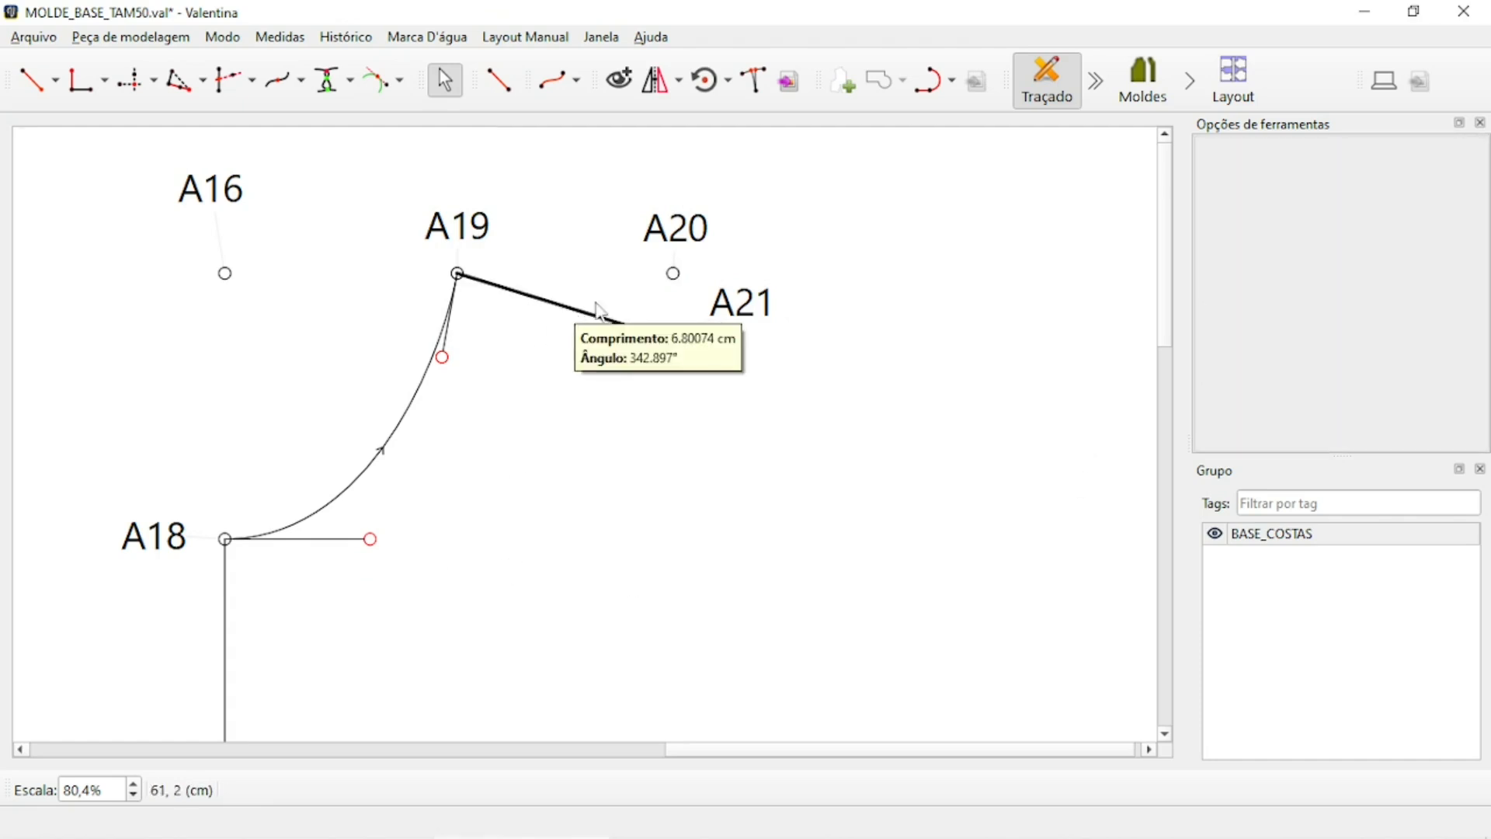
Slightly reduce the distance of point A20 from A16 to shorten the shoulder line A19–A21.
{"action": "left_click", "coordinate": [676, 227]}
{"action": "left_click", "coordinate": [1322, 336]}
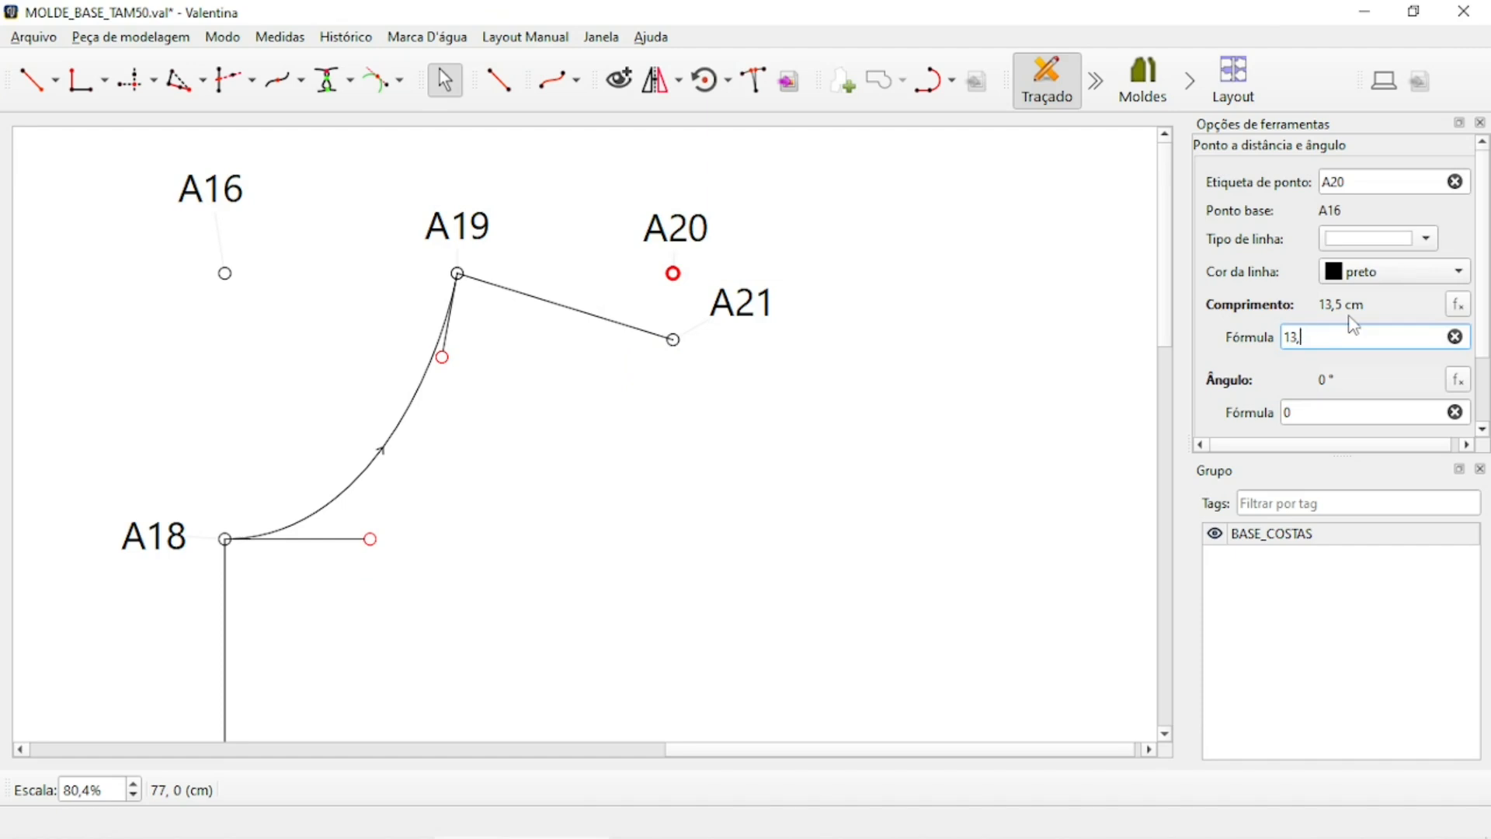
{"action": "key", "text": "Return"}
{"action": "left_click", "coordinate": [547, 504]}
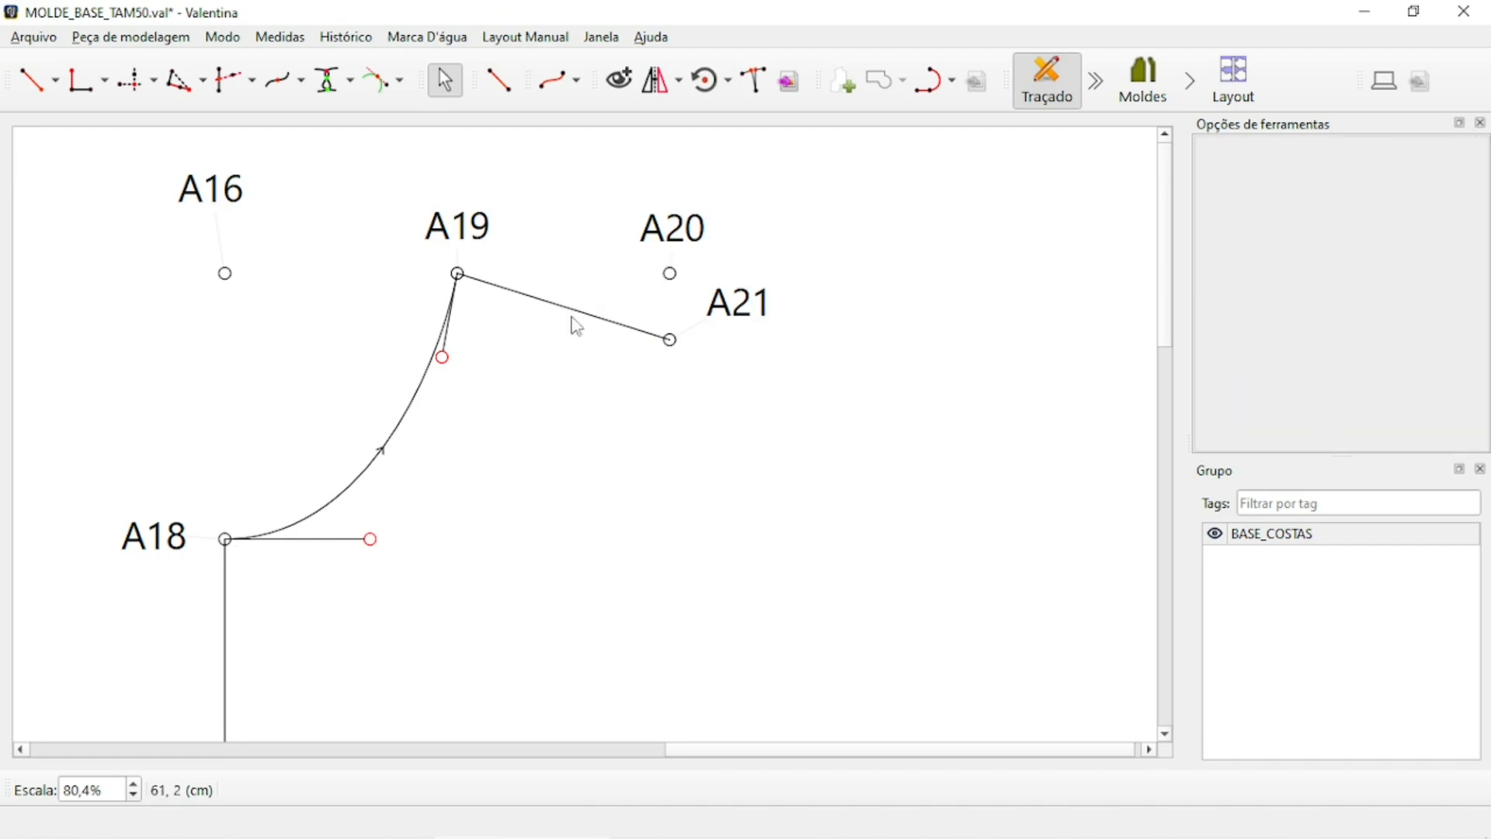
Add point A22 at 27 cm and 270° from A16 with the blank line type.
{"action": "mouse_move", "coordinate": [579, 320]}
{"action": "scroll", "coordinate": [509, 209], "scroll_direction": "down", "scroll_amount": 5}
{"action": "scroll", "coordinate": [389, 309], "scroll_direction": "up", "scroll_amount": 2}
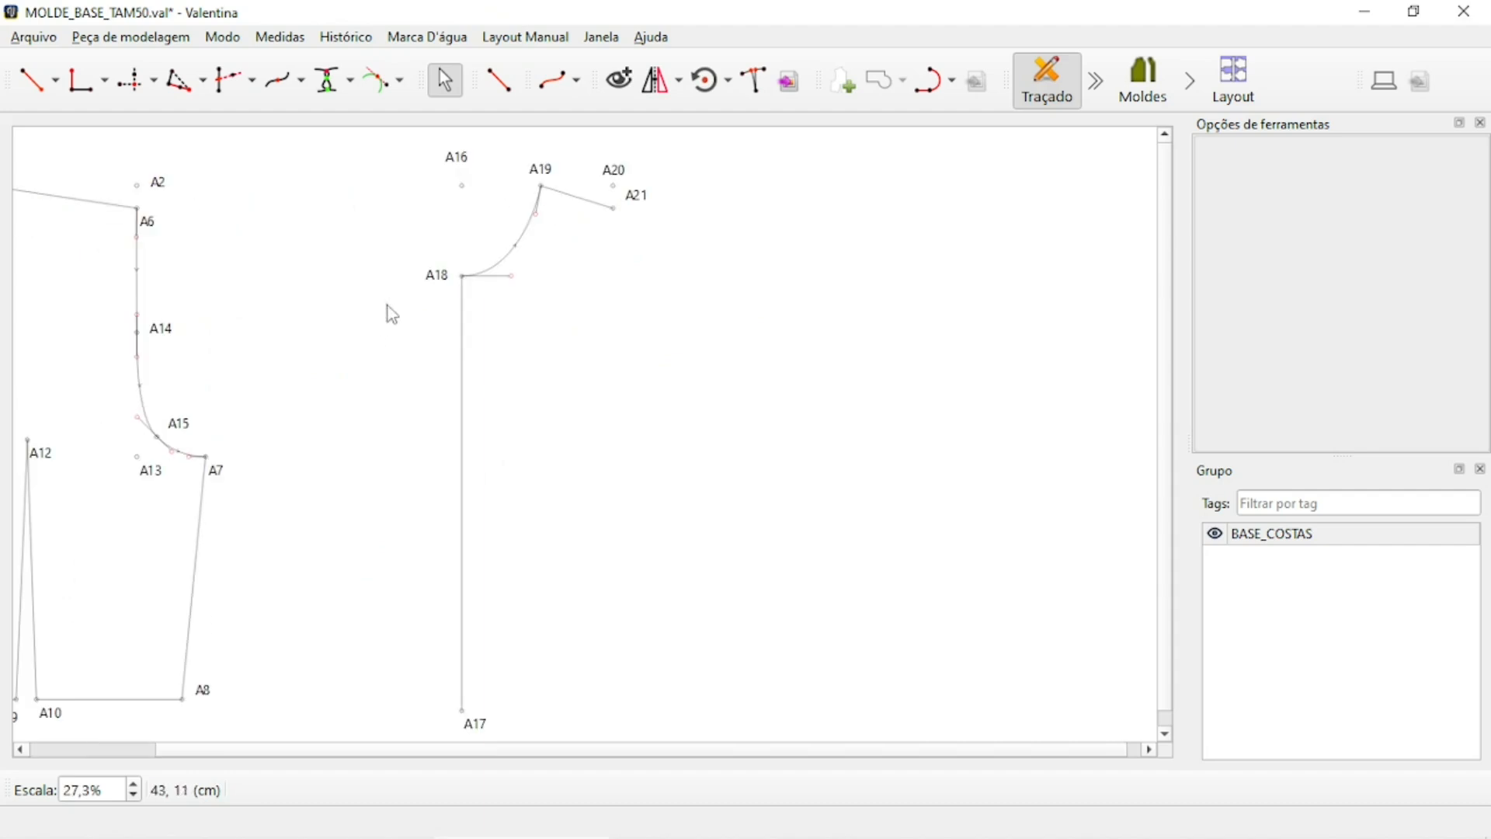
{"action": "left_click", "coordinate": [32, 79]}
{"action": "left_click", "coordinate": [460, 155]}
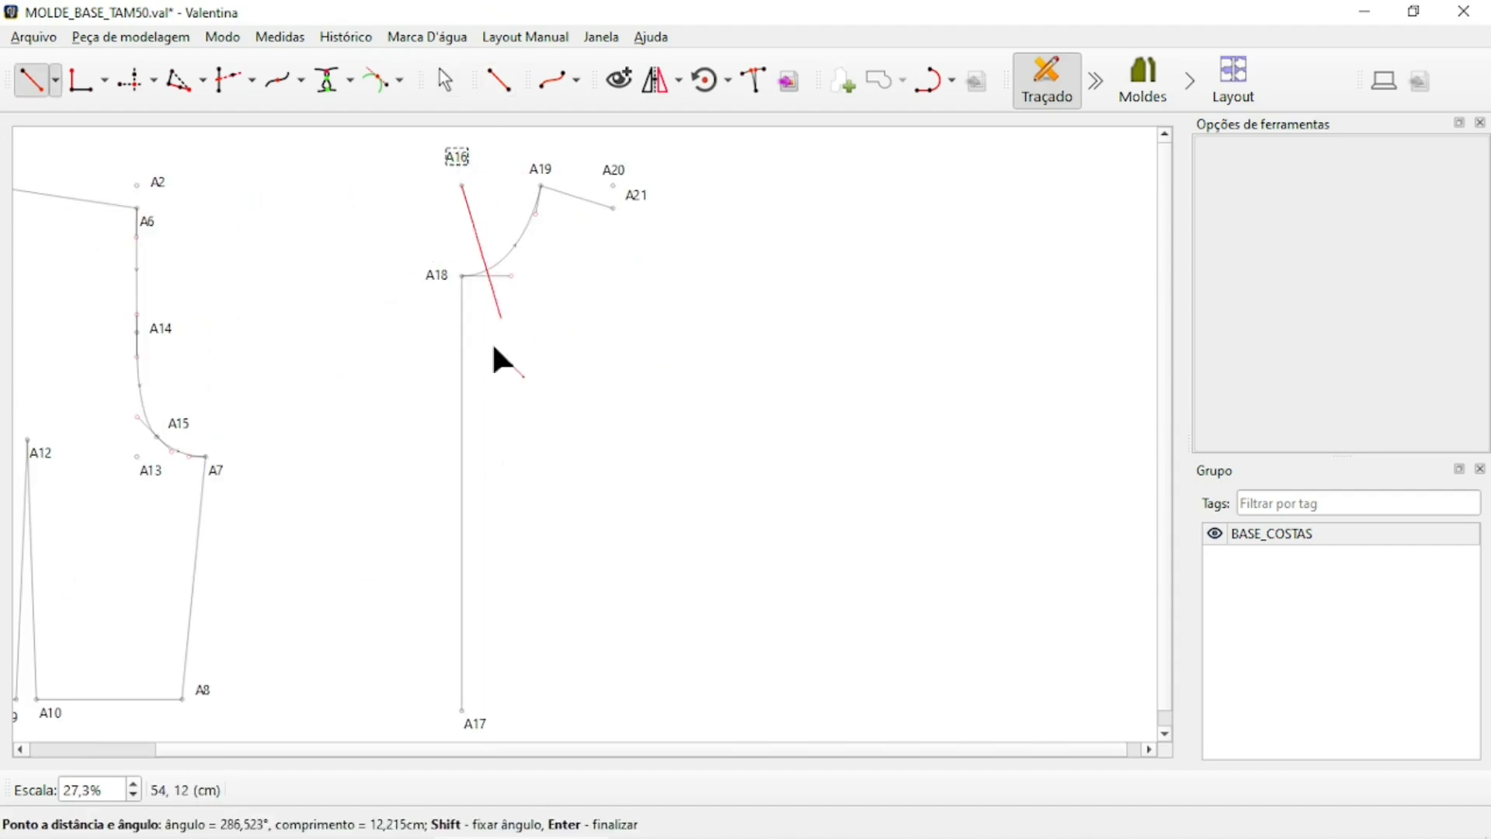
{"action": "left_click", "coordinate": [466, 434]}
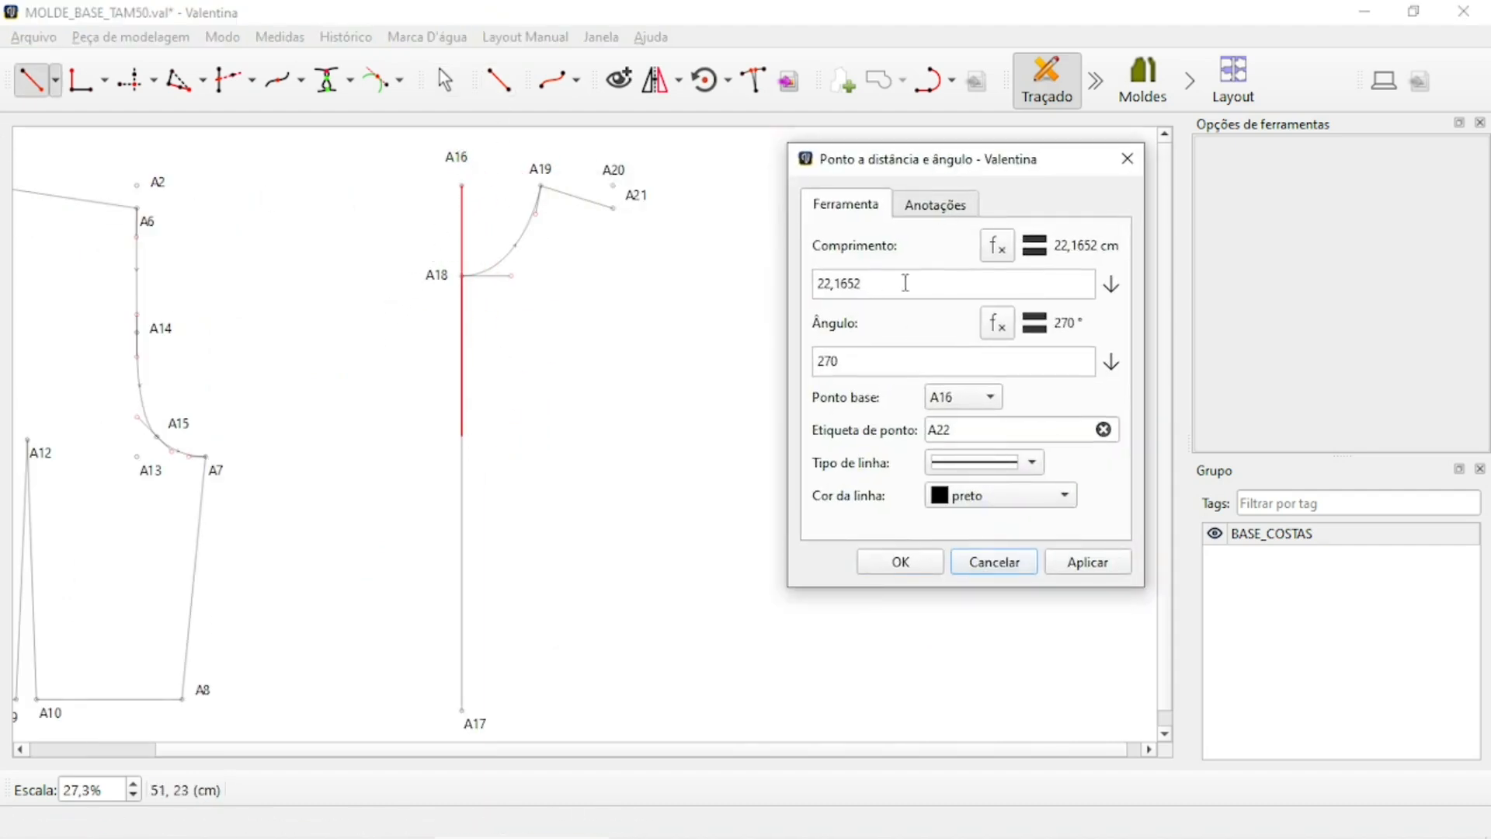
{"action": "double_click", "coordinate": [906, 282]}
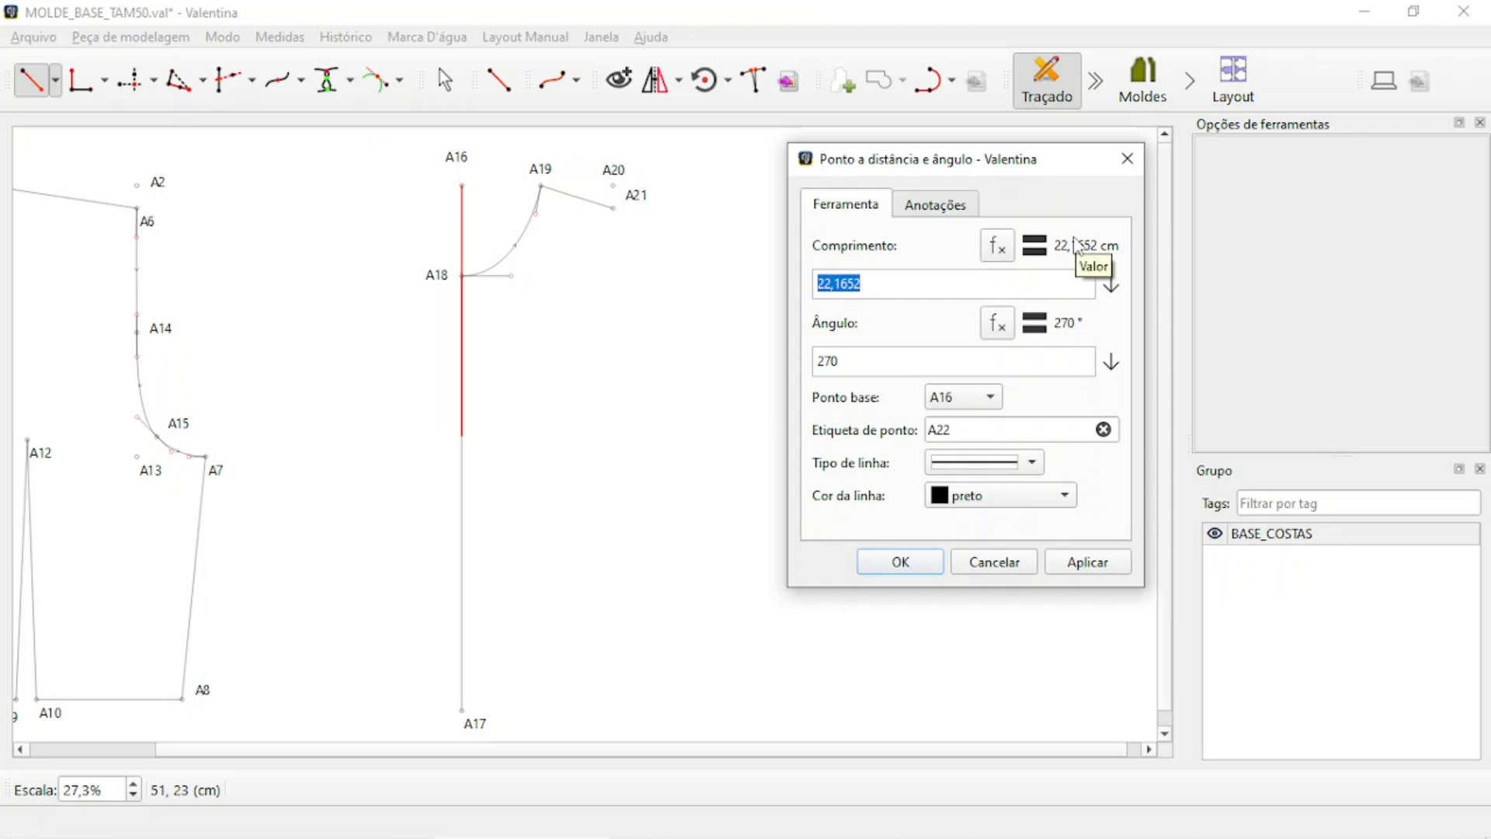
{"action": "type", "text": "27"}
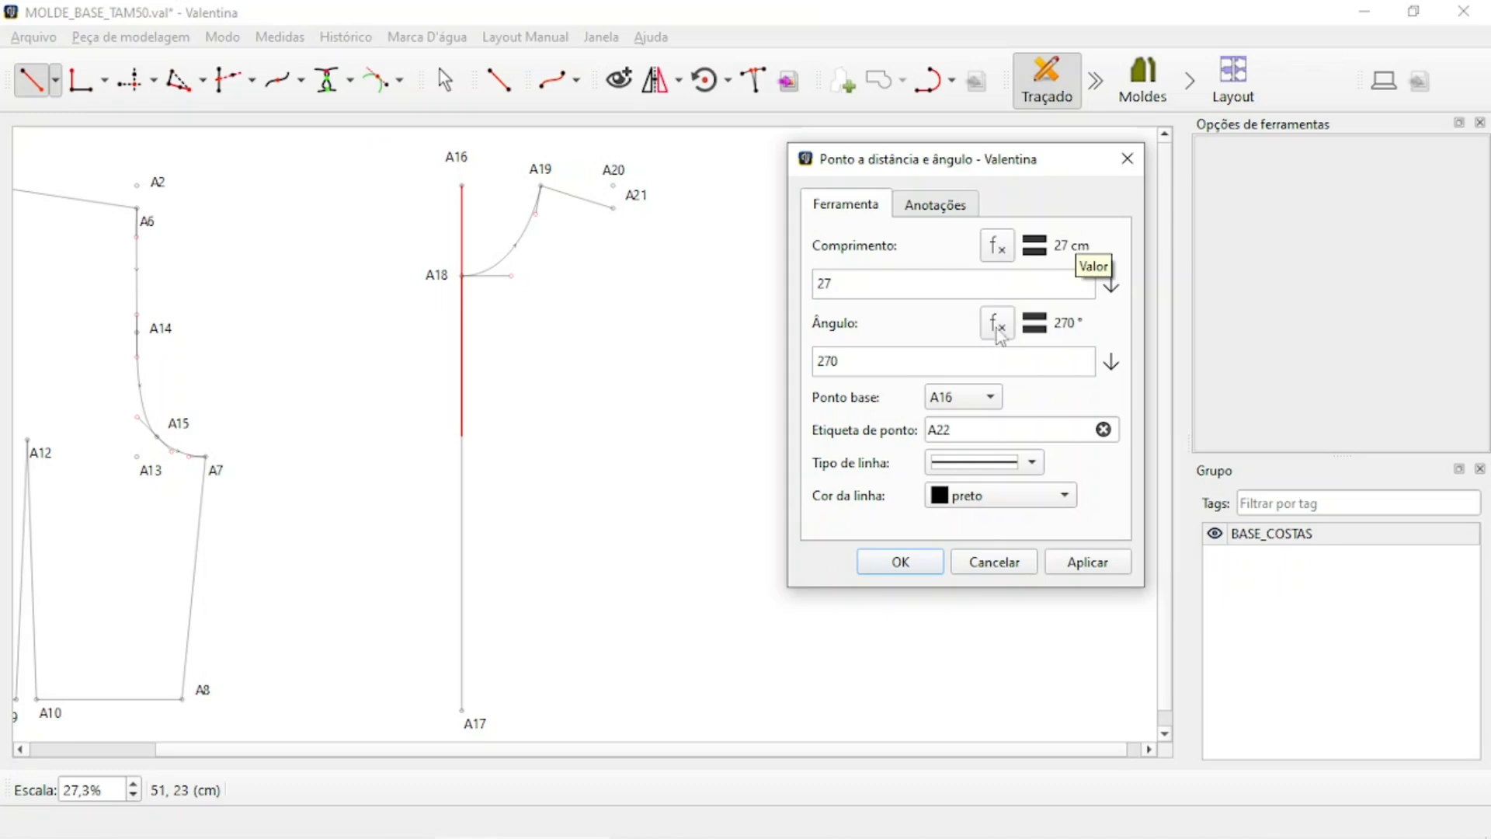
{"action": "left_click", "coordinate": [1032, 463]}
{"action": "left_click", "coordinate": [1013, 489]}
{"action": "left_click", "coordinate": [1106, 570]}
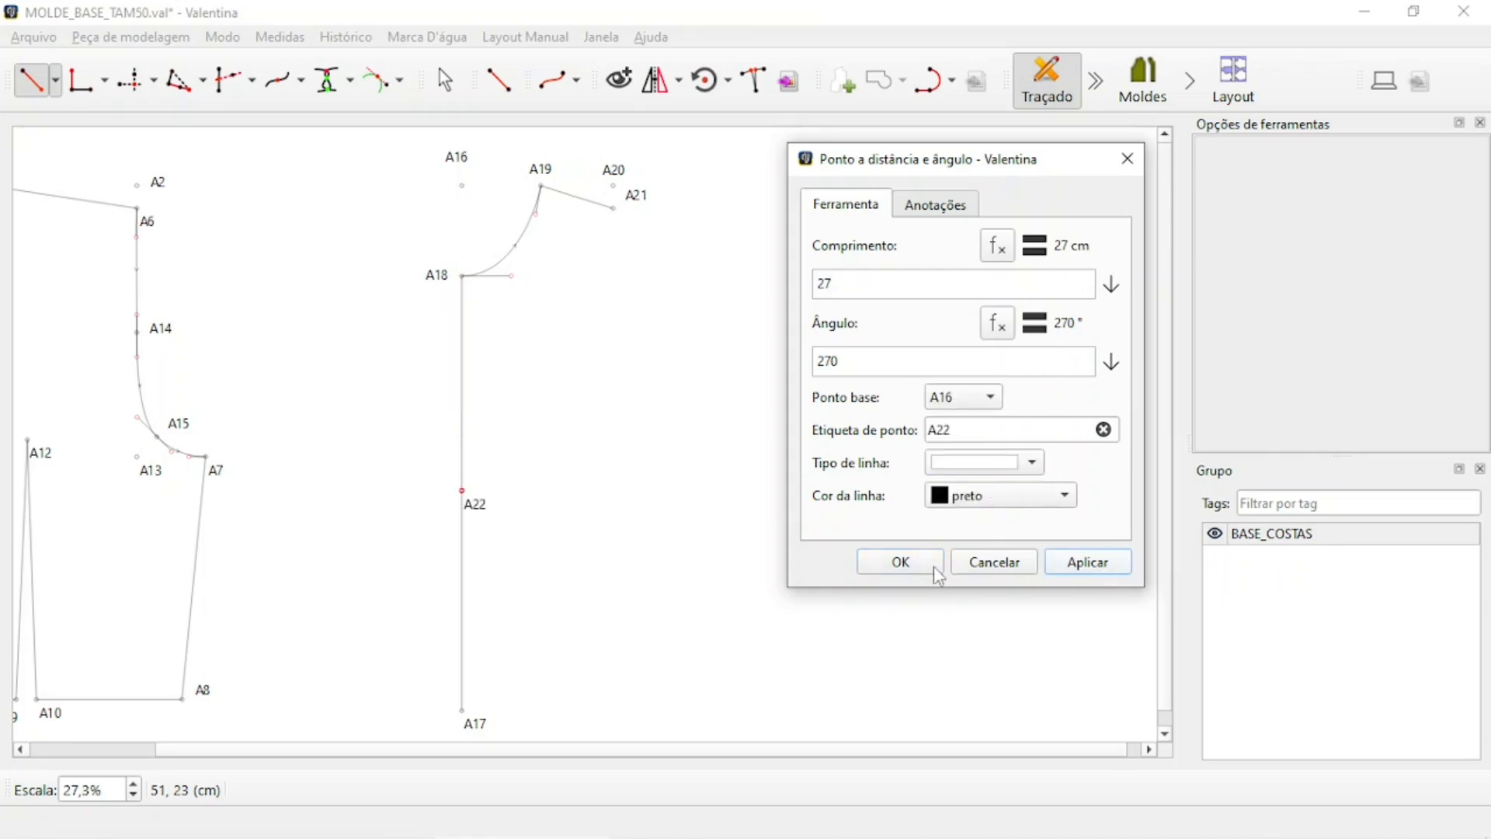
{"action": "left_click", "coordinate": [932, 562]}
Add point A23 at 10,5 cm and 0° from A22, keeping the blank line type.
{"action": "left_click", "coordinate": [33, 80]}
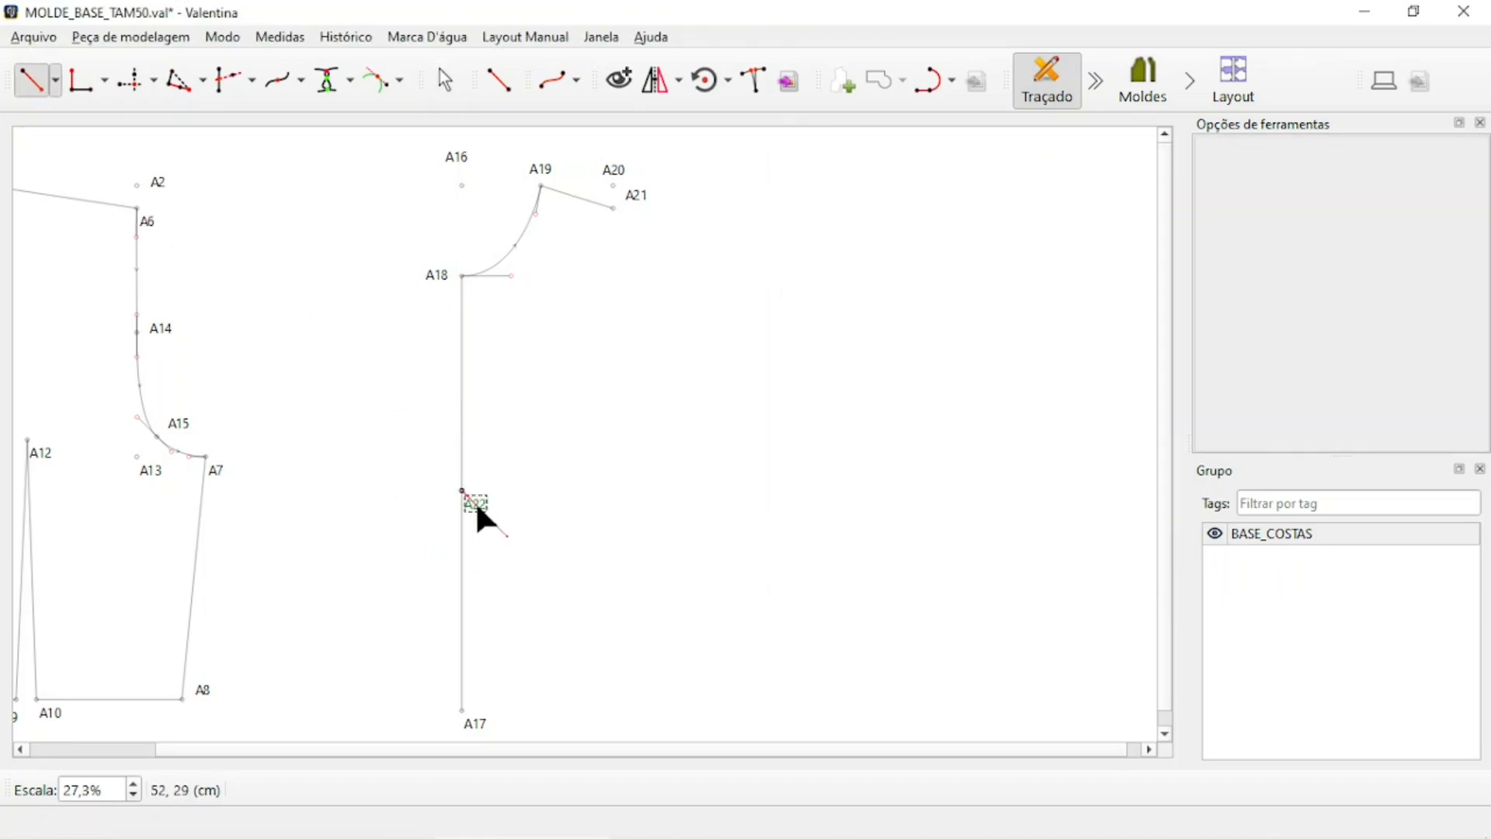
{"action": "left_click", "coordinate": [474, 500]}
{"action": "left_click", "coordinate": [575, 498], "text": "shift"}
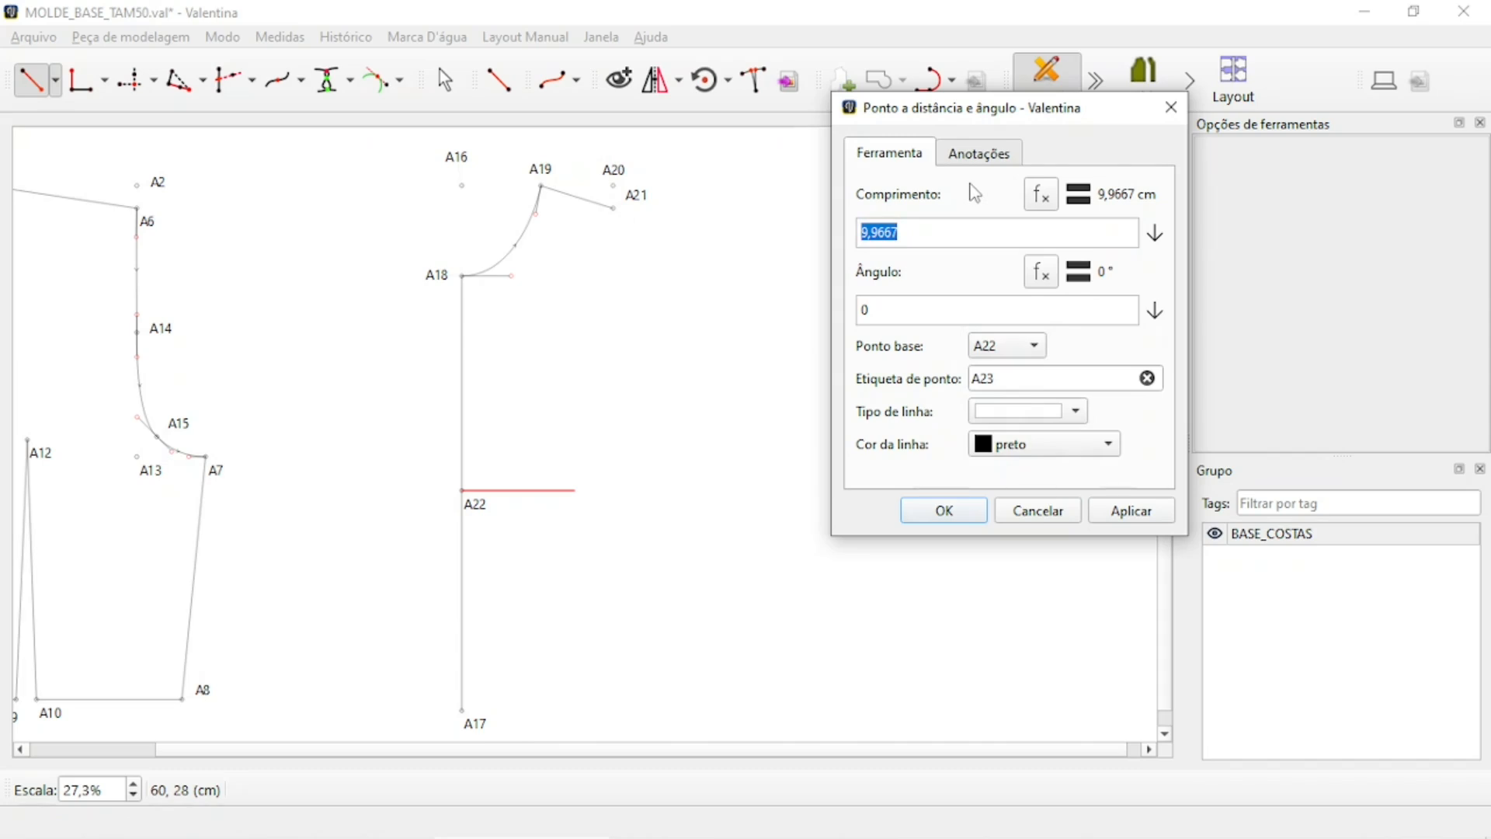
{"action": "type", "text": "10,5"}
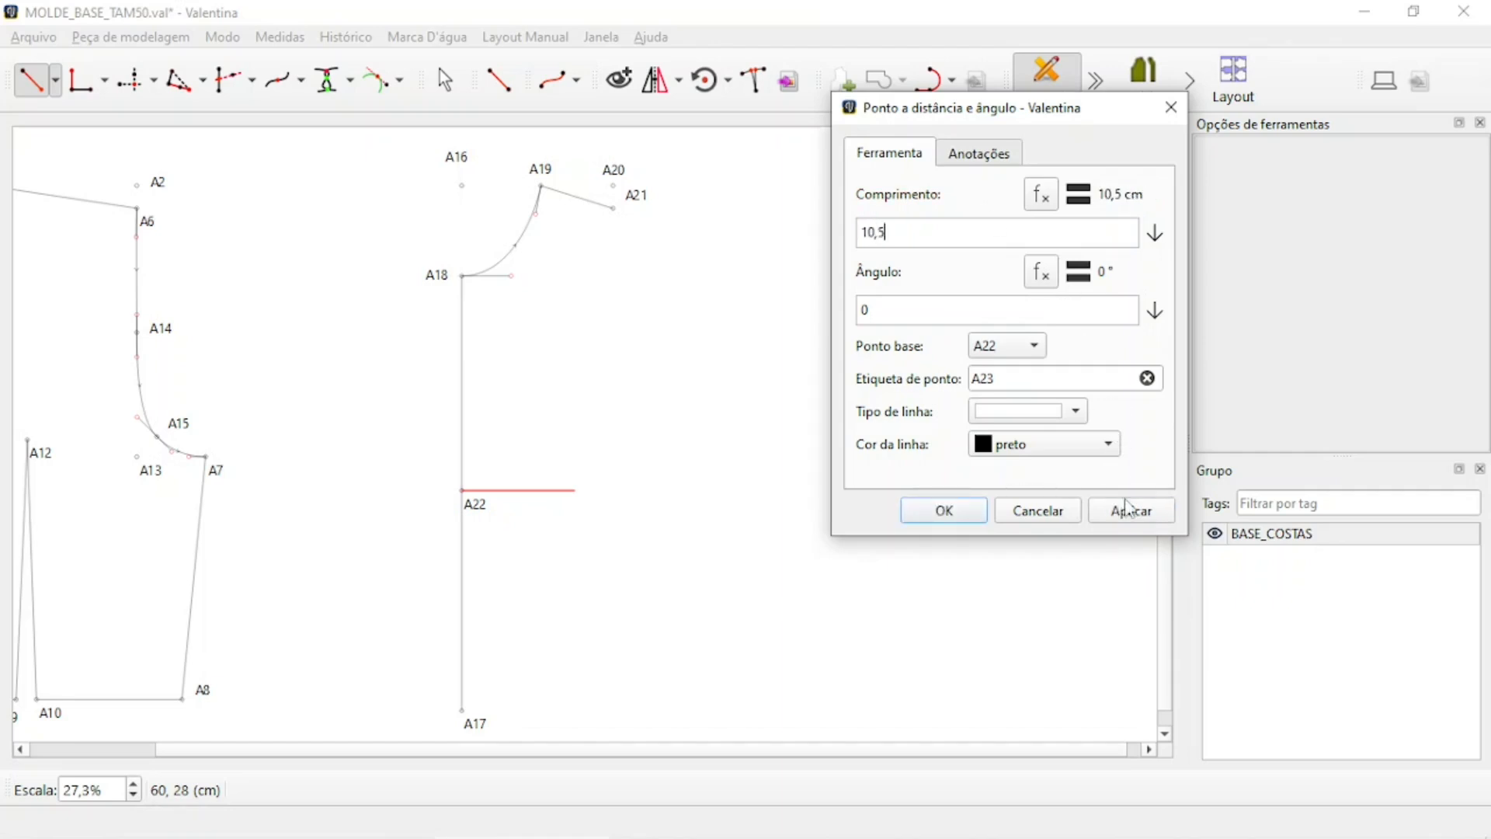
{"action": "left_click", "coordinate": [920, 513]}
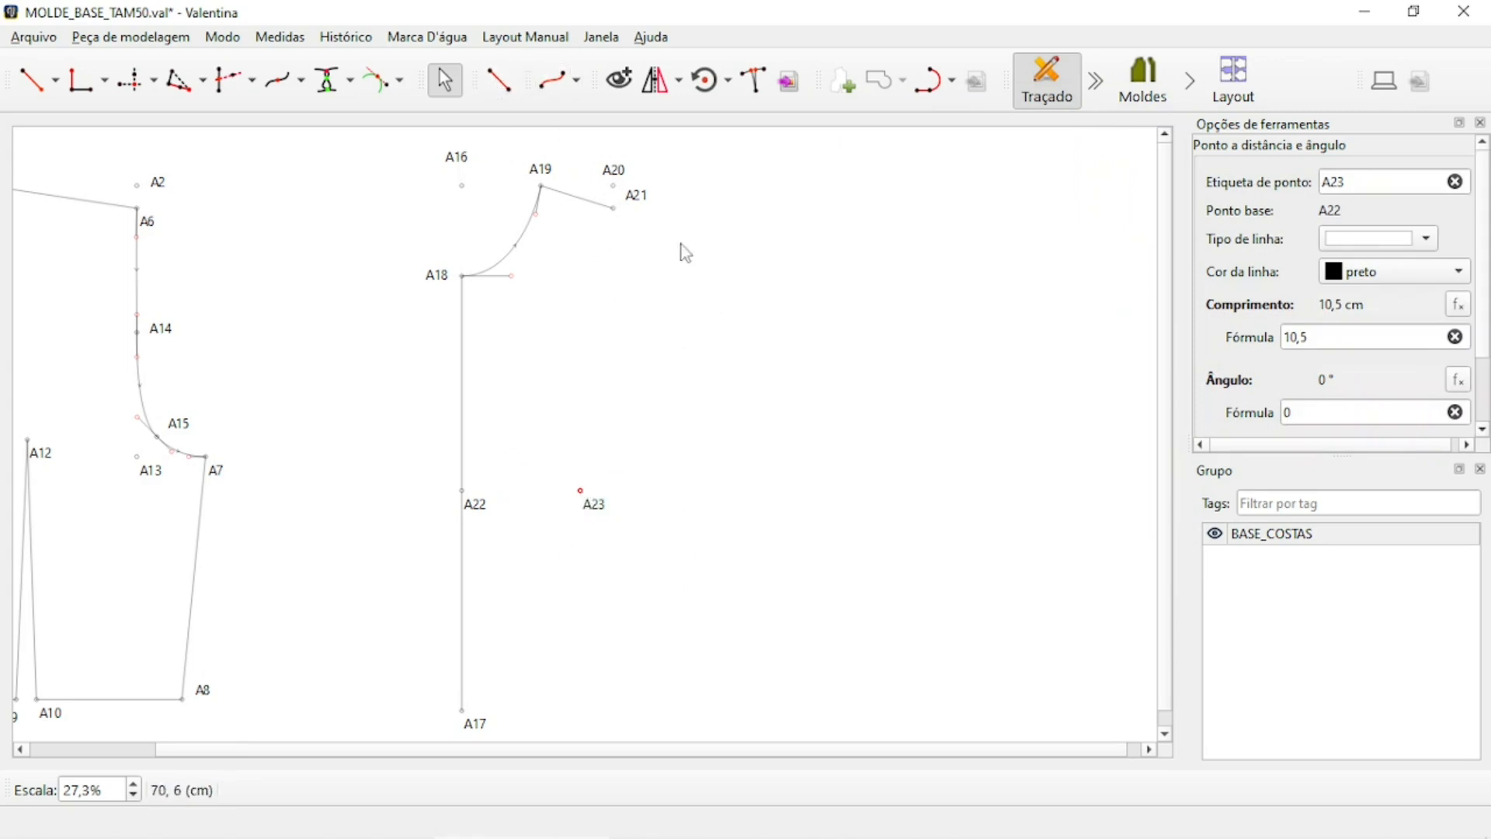
Draw a line between points A21 and A23.
{"action": "left_click", "coordinate": [499, 80]}
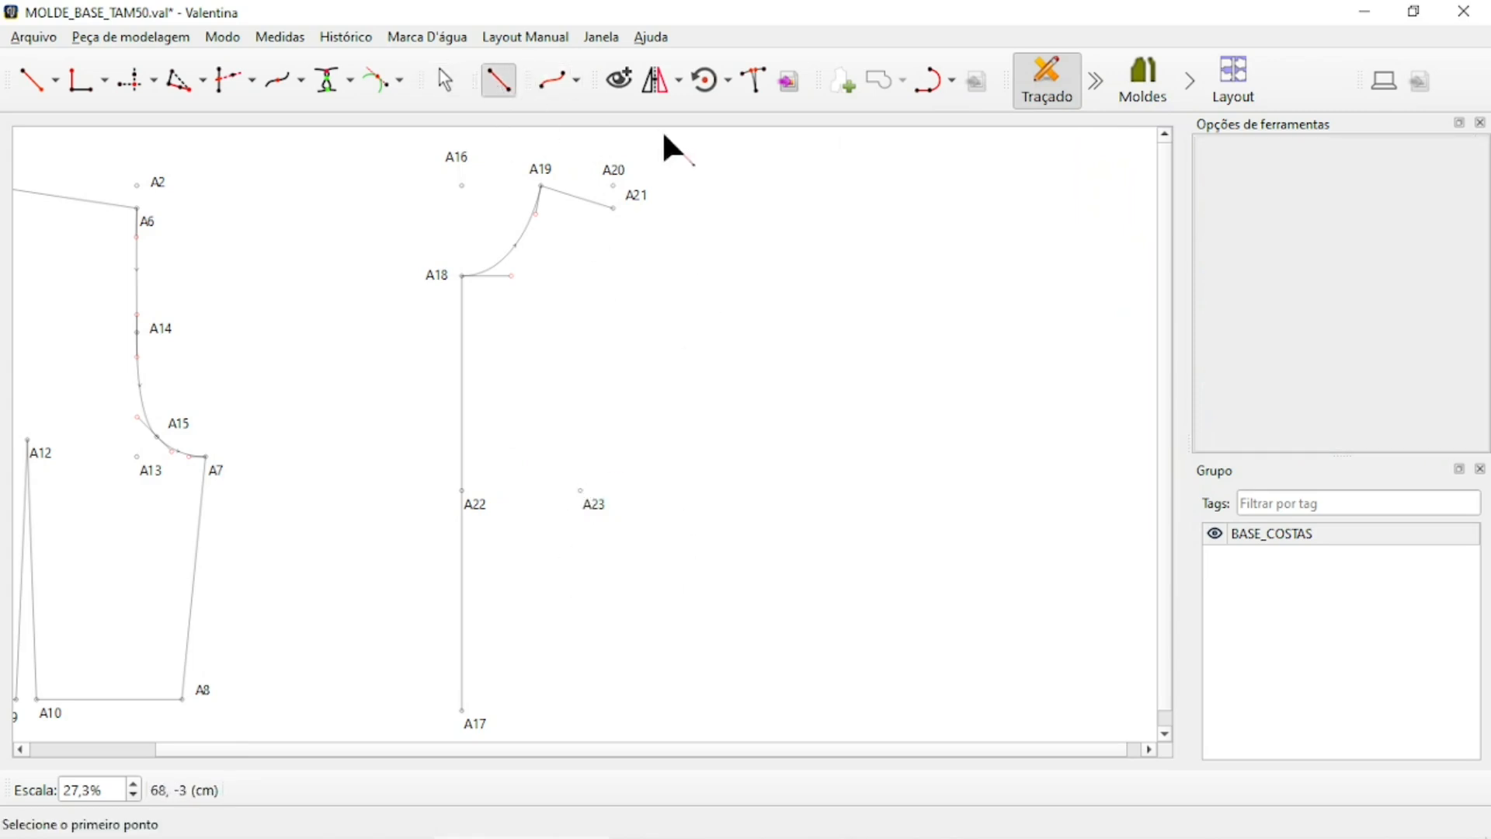
{"action": "left_click", "coordinate": [637, 192]}
{"action": "left_click", "coordinate": [596, 509]}
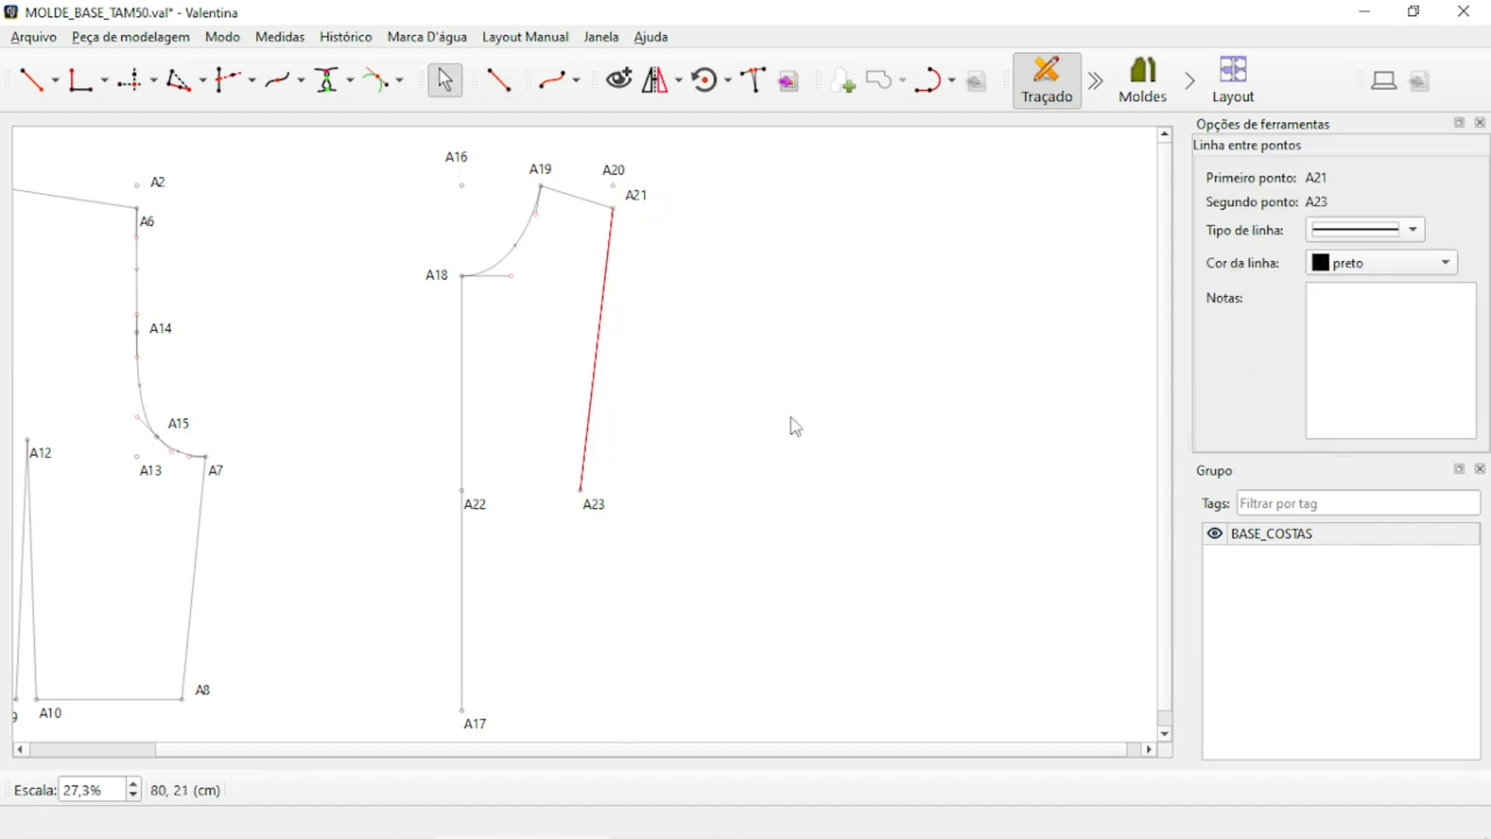
{"action": "left_click", "coordinate": [742, 334]}
Add point A24 at 4,6 cm and 0° from A21 with the blank line type.
{"action": "scroll", "coordinate": [672, 179], "scroll_direction": "up", "scroll_amount": 4}
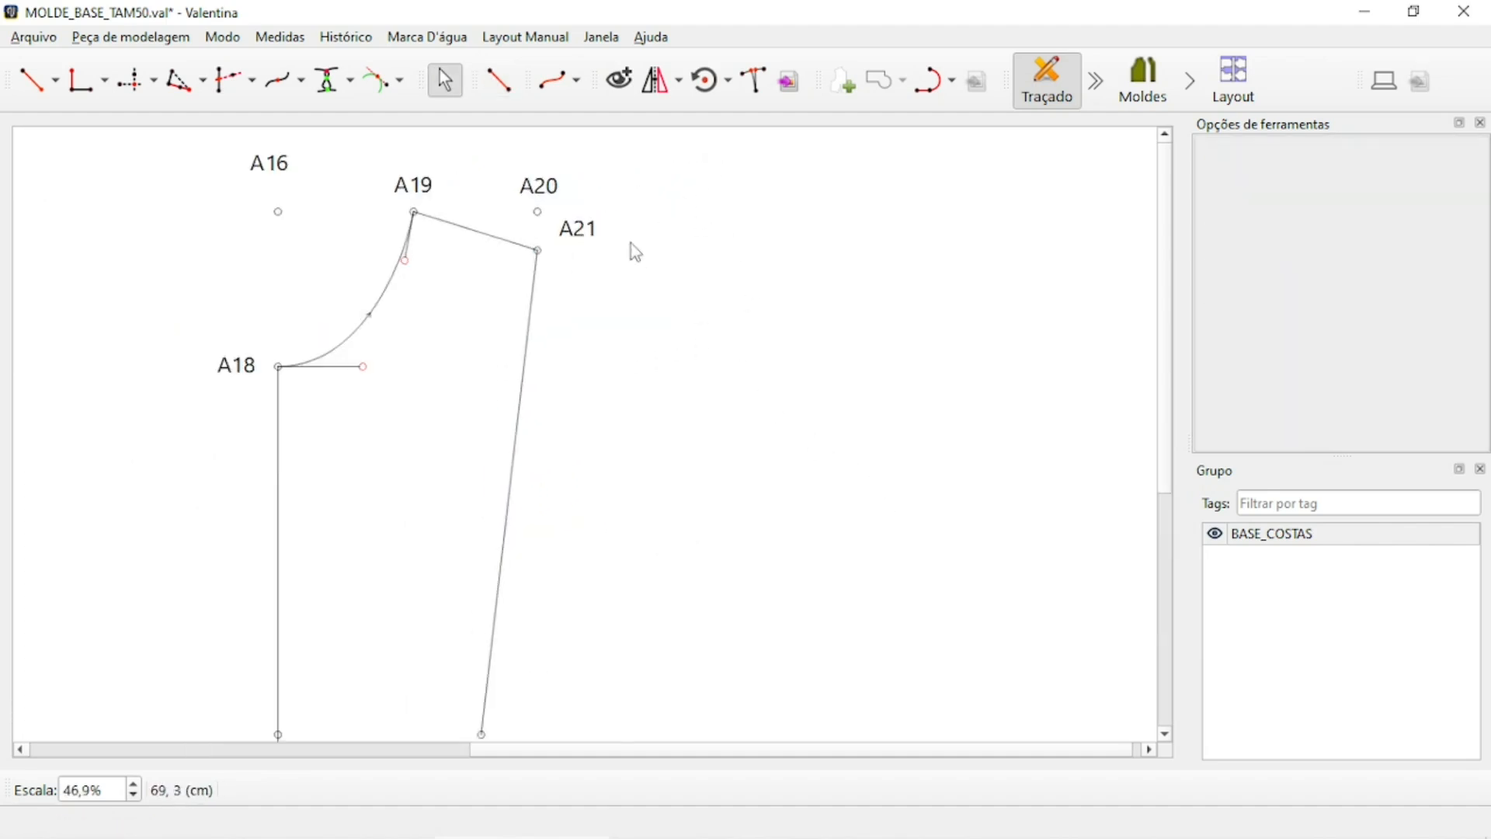
{"action": "left_click", "coordinate": [32, 79]}
{"action": "left_click", "coordinate": [575, 230]}
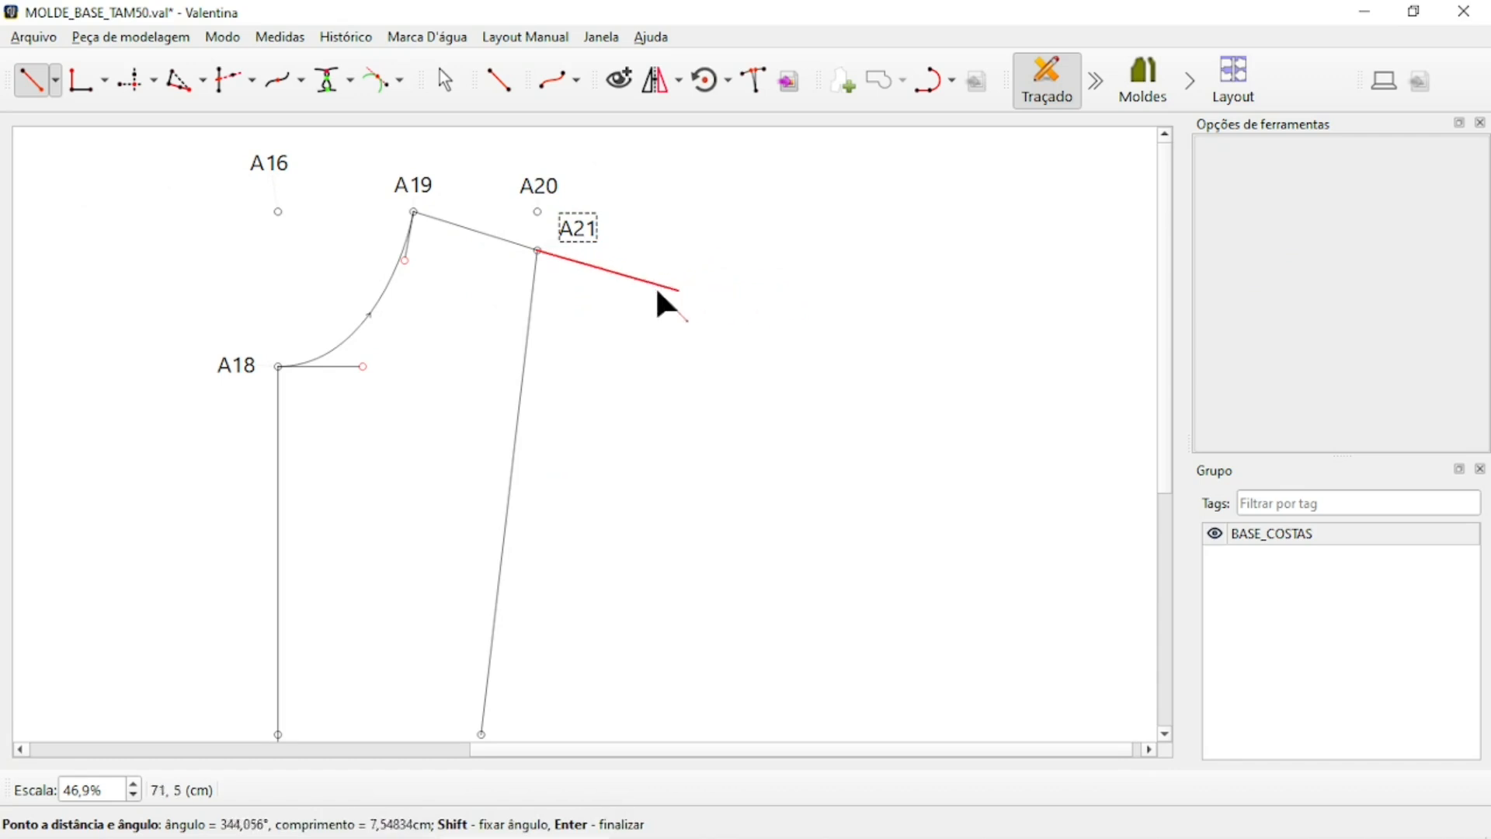
{"action": "left_click", "coordinate": [626, 264]}
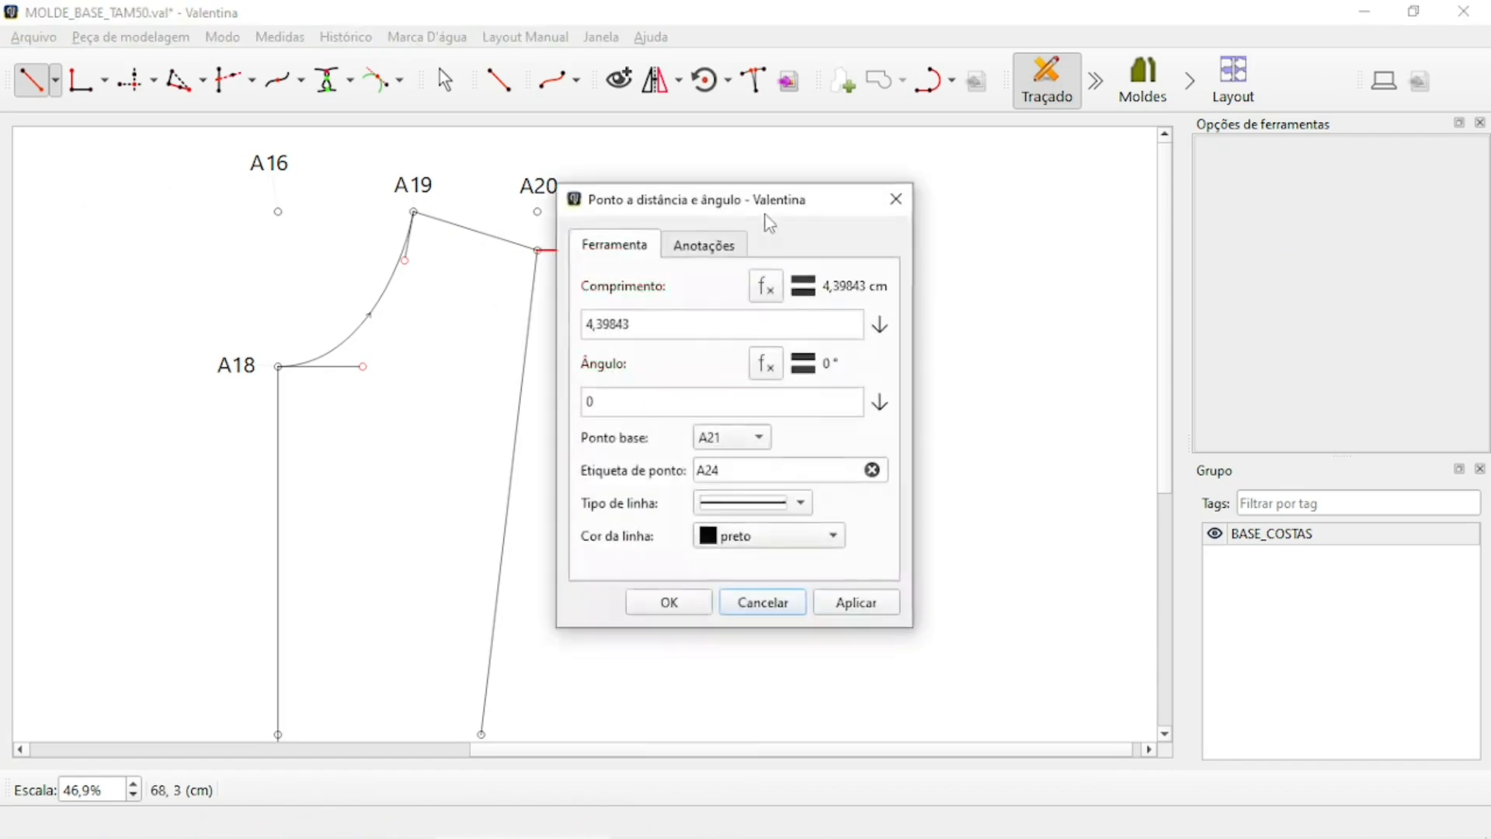
{"action": "left_click_drag", "start_coordinate": [764, 206], "coordinate": [993, 196]}
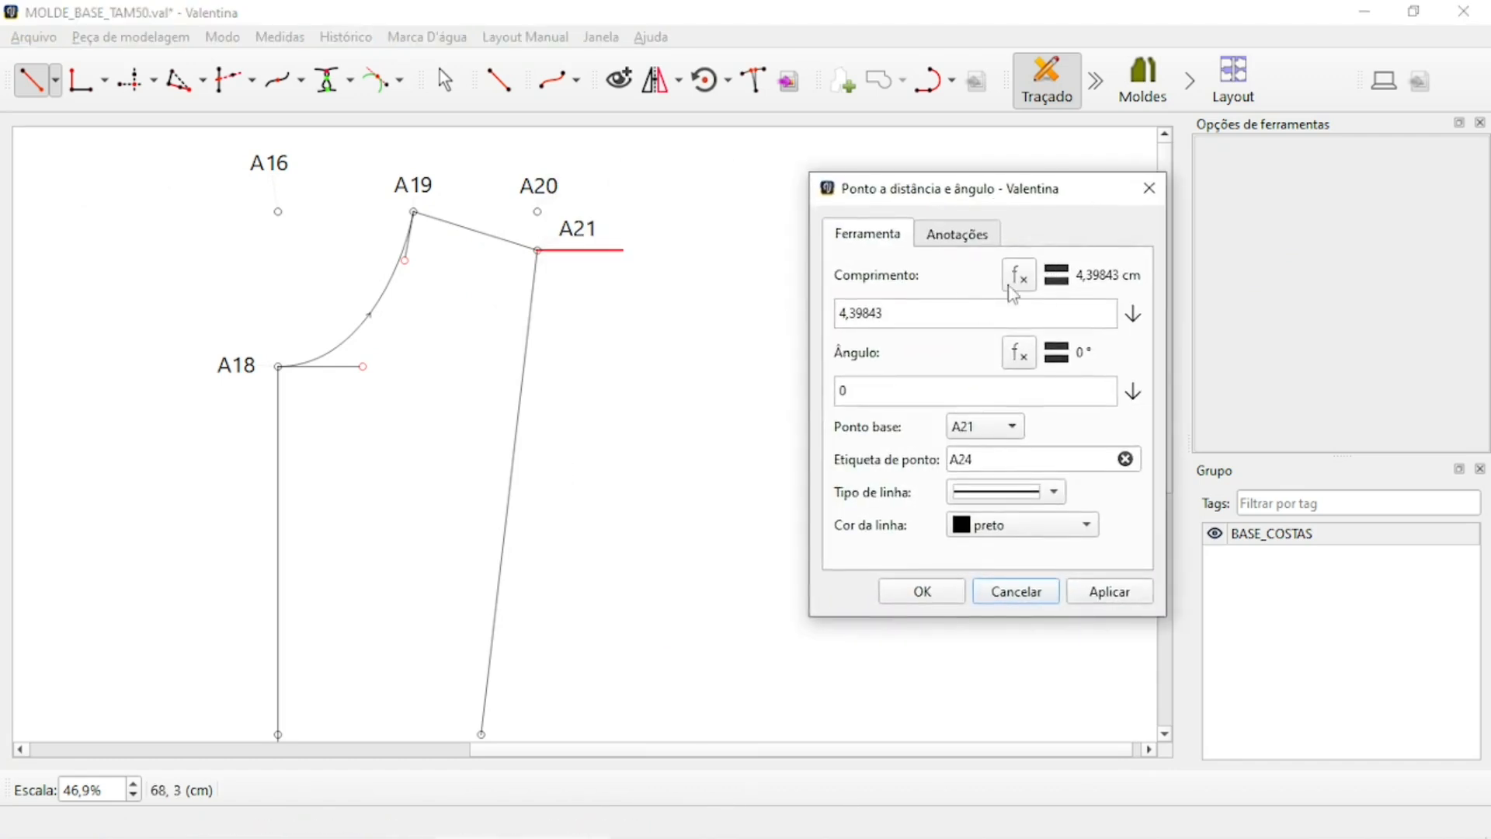
{"action": "left_click_drag", "start_coordinate": [958, 305], "coordinate": [766, 300]}
{"action": "type", "text": "4,6"}
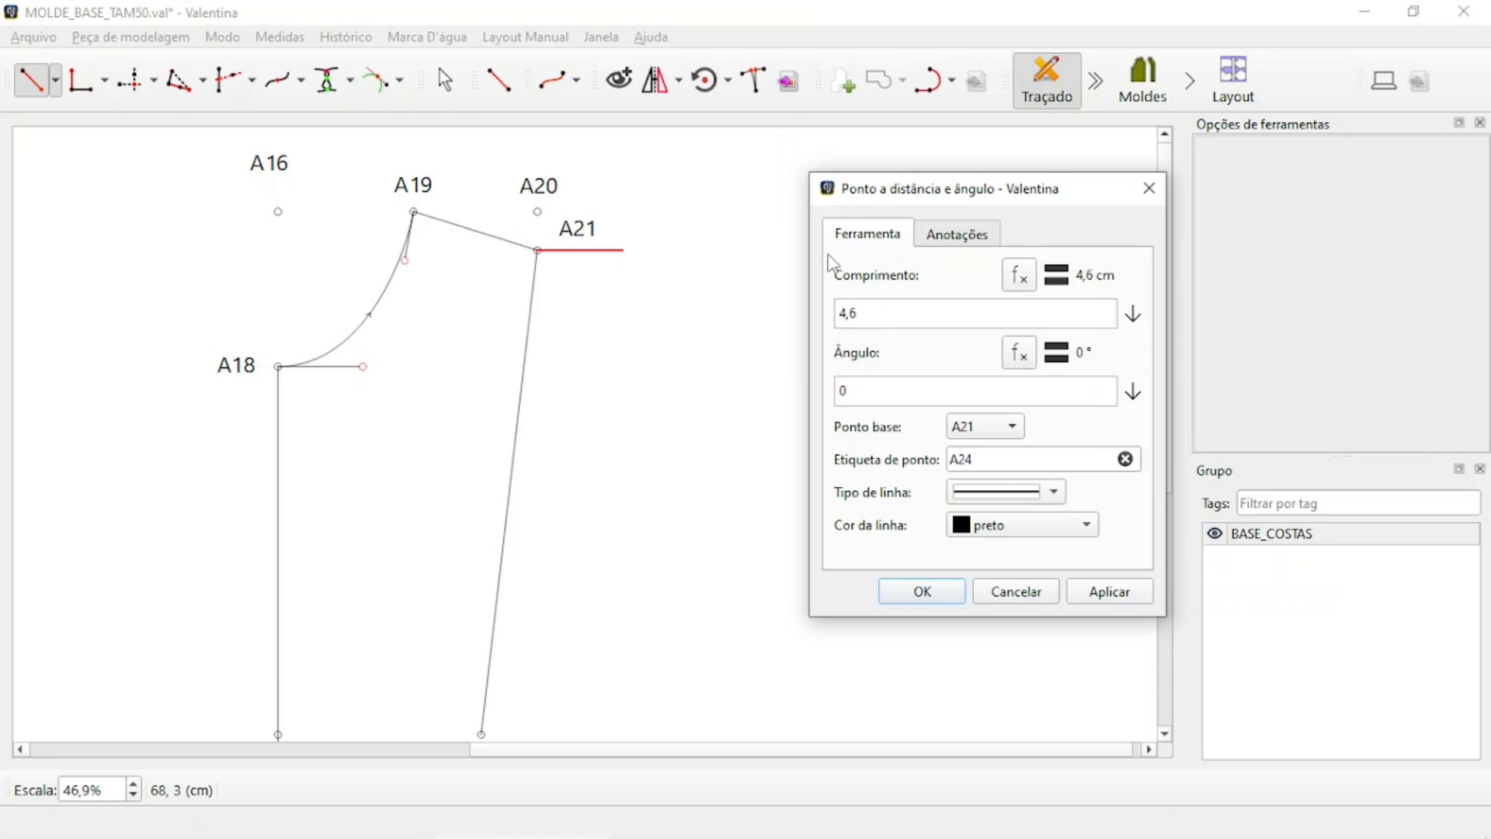
{"action": "left_click", "coordinate": [1054, 493]}
{"action": "left_click", "coordinate": [1037, 518]}
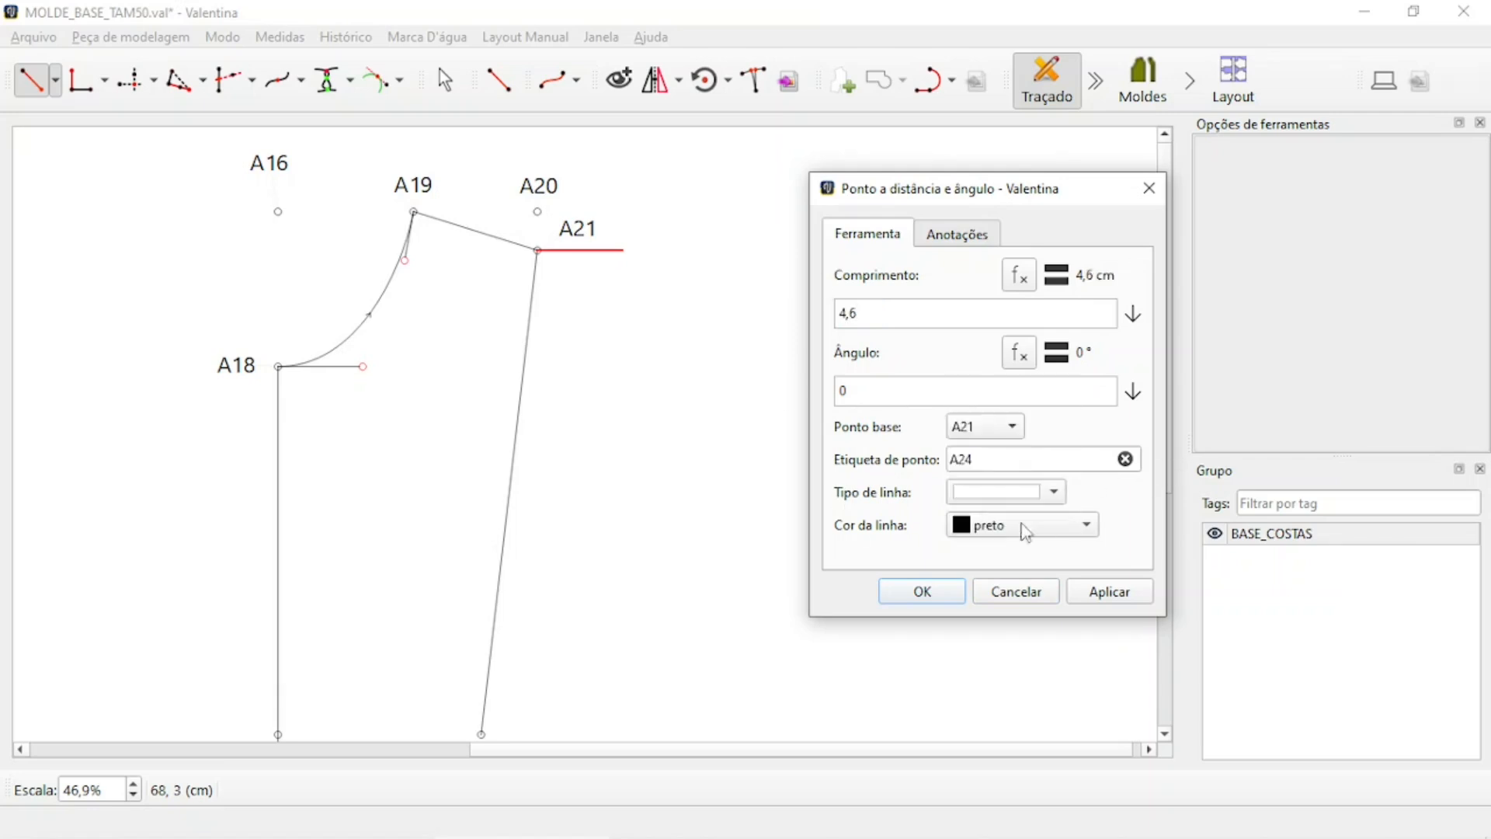
{"action": "left_click", "coordinate": [1094, 591]}
{"action": "left_click", "coordinate": [935, 590]}
{"action": "mouse_move", "coordinate": [635, 279]}
{"action": "left_mouse_down"}
{"action": "mouse_move", "coordinate": [658, 204]}
{"action": "mouse_move", "coordinate": [628, 218]}
{"action": "mouse_move", "coordinate": [630, 280]}
{"action": "mouse_move", "coordinate": [653, 281]}
{"action": "left_mouse_up"}
{"action": "scroll", "coordinate": [630, 318], "scroll_direction": "down", "scroll_amount": 1}
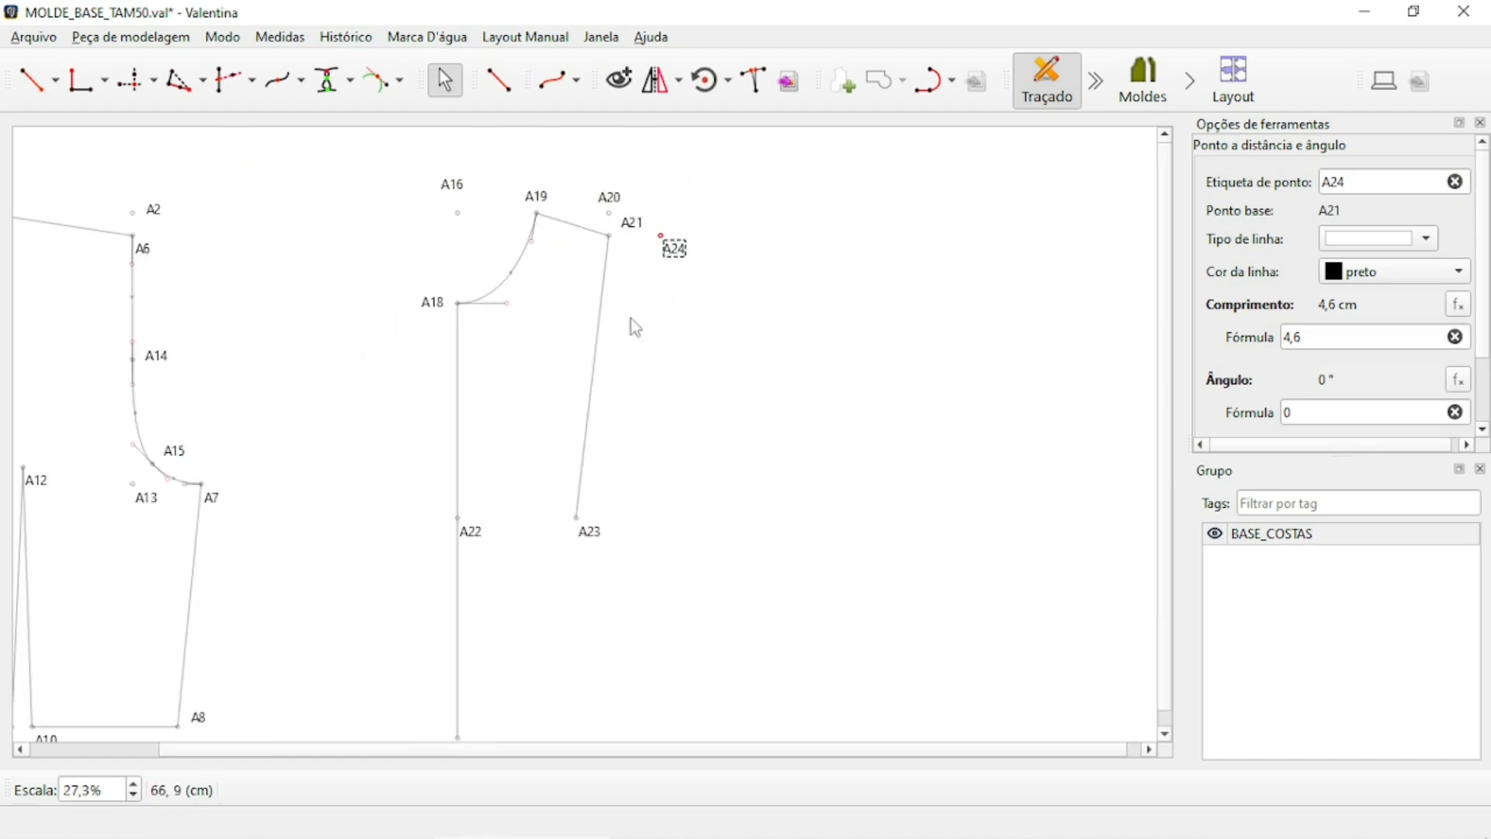
{"action": "scroll", "coordinate": [676, 285], "scroll_direction": "up", "scroll_amount": 1}
{"action": "mouse_move", "coordinate": [560, 290]}
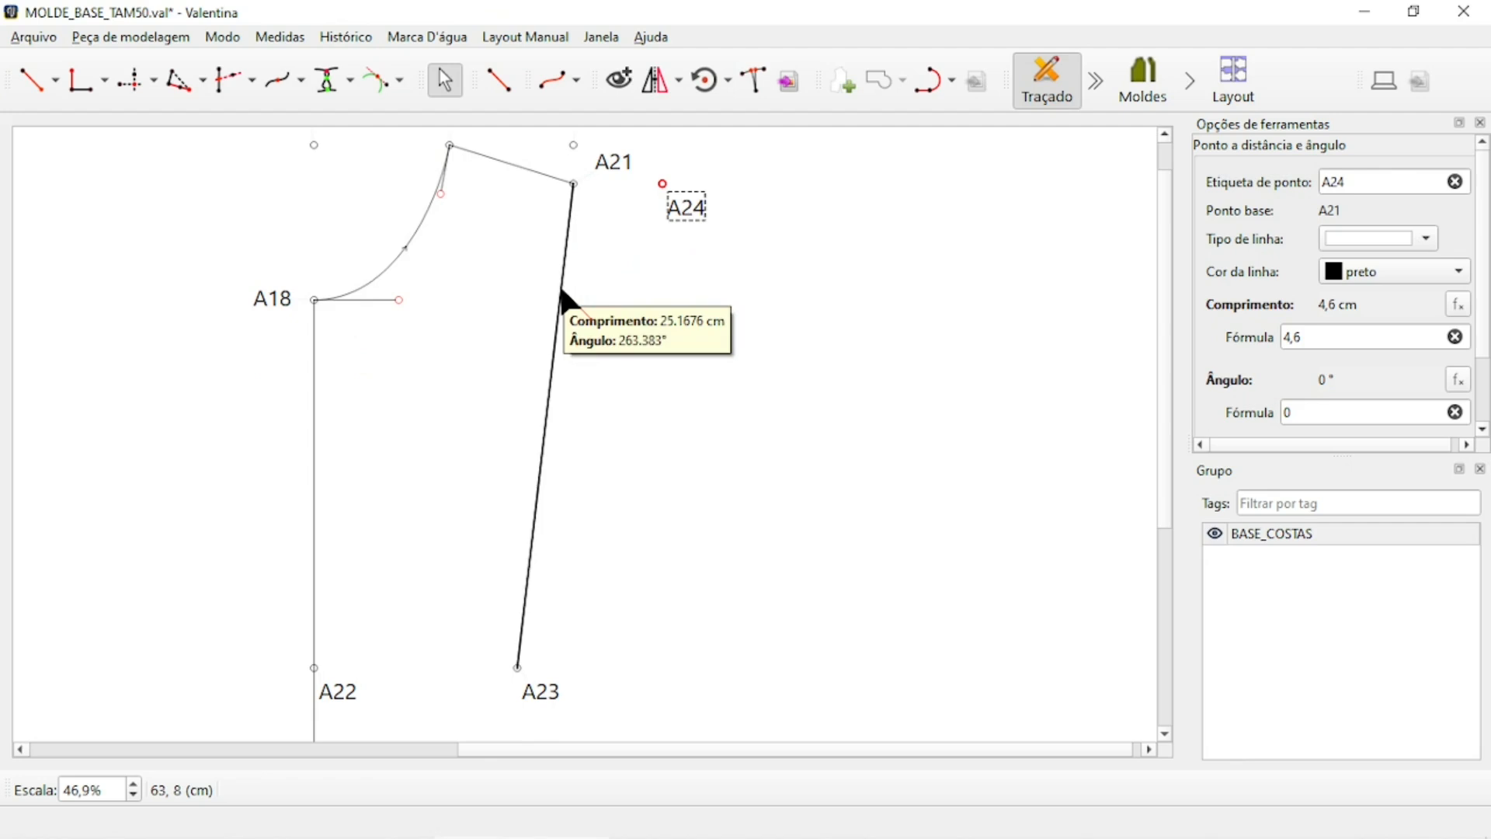
{"action": "key", "text": "Escape"}
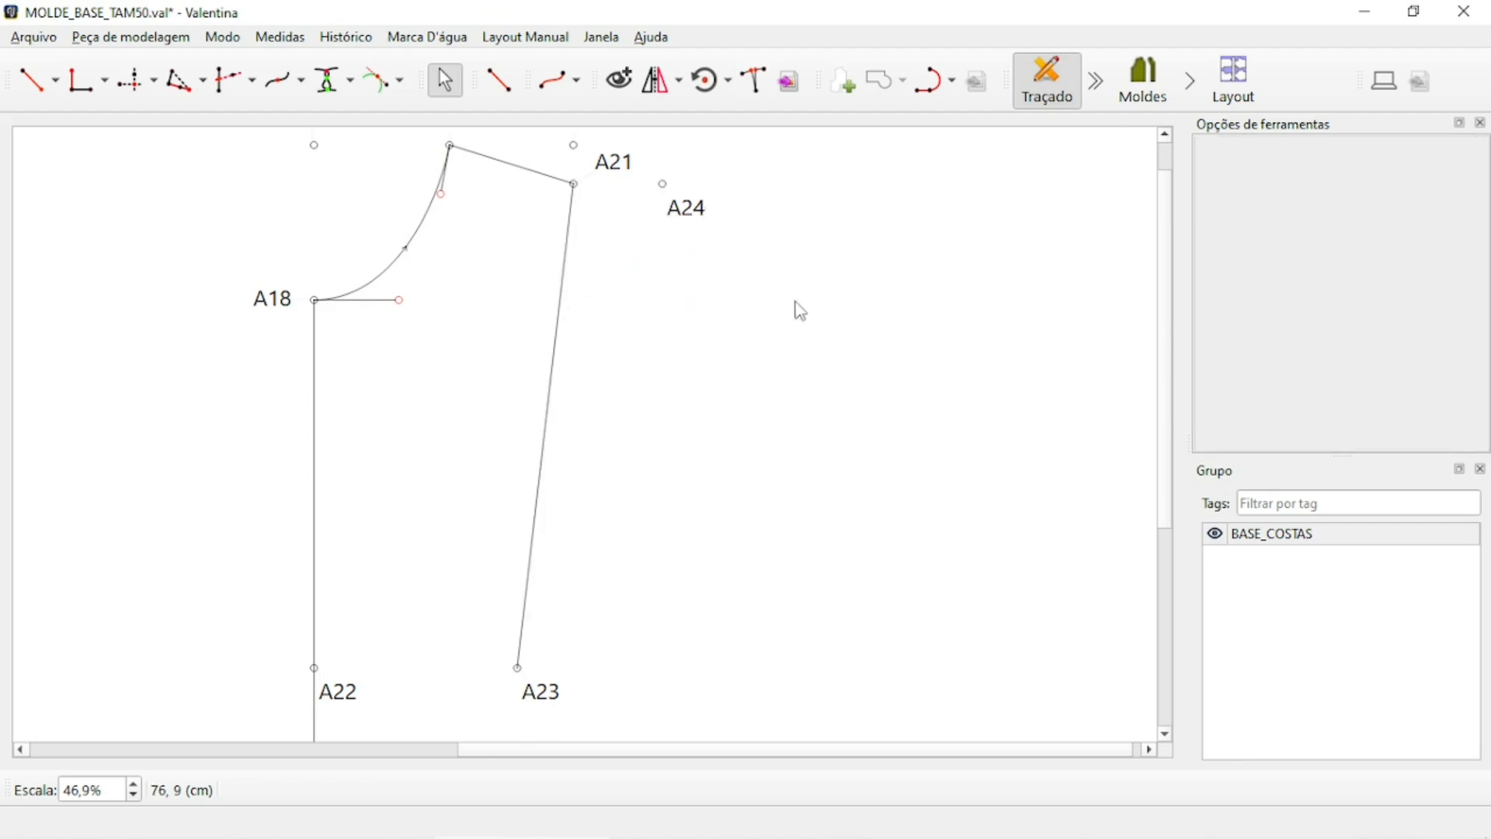
Add point A25 along the line from A23 towards A24, using the length formula Linha_A21_A23 and the blank line type.
{"action": "left_click", "coordinate": [56, 81]}
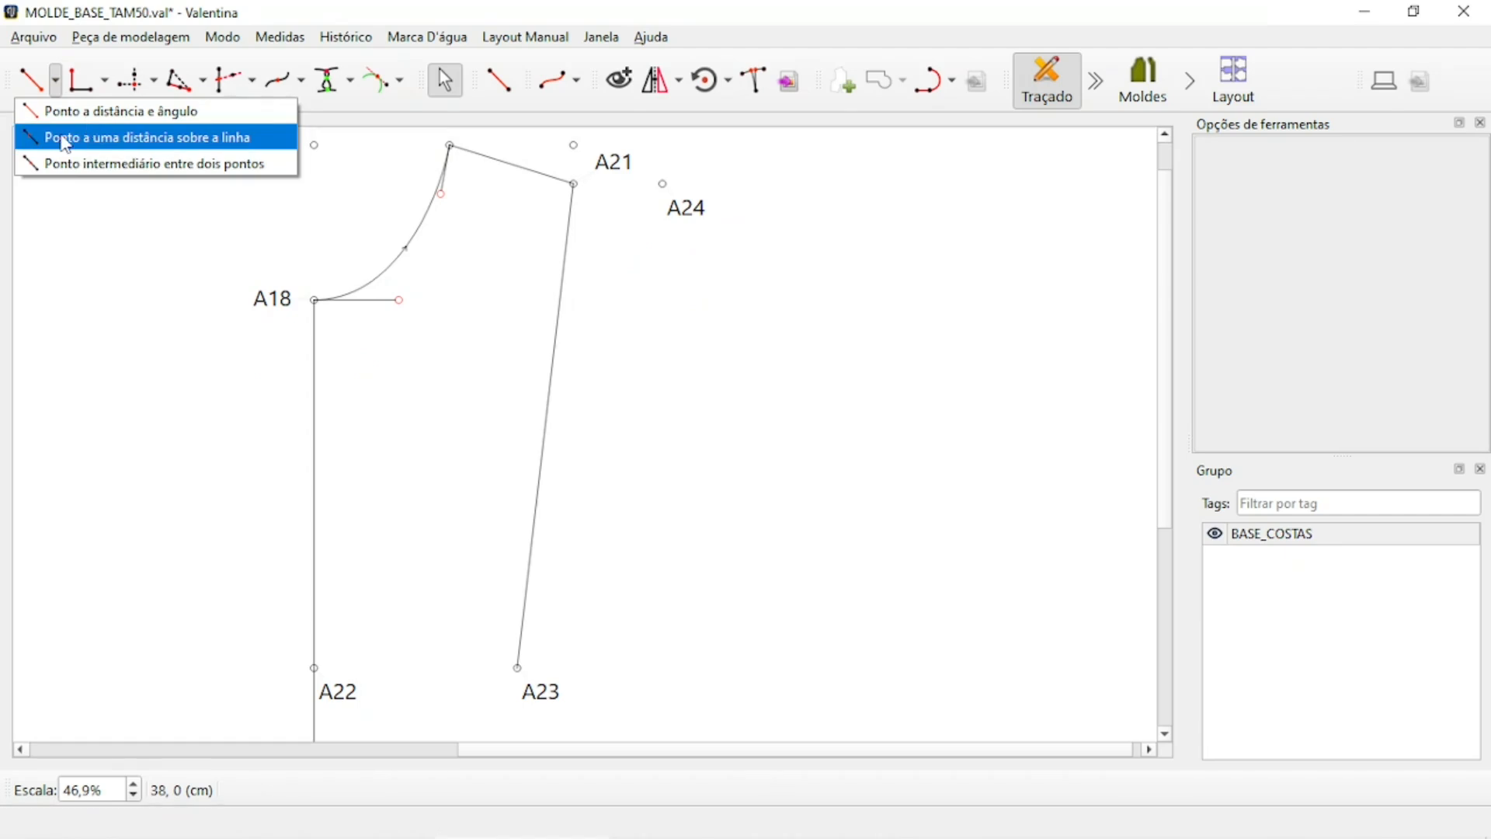
{"action": "left_click", "coordinate": [166, 139]}
{"action": "left_click", "coordinate": [542, 689]}
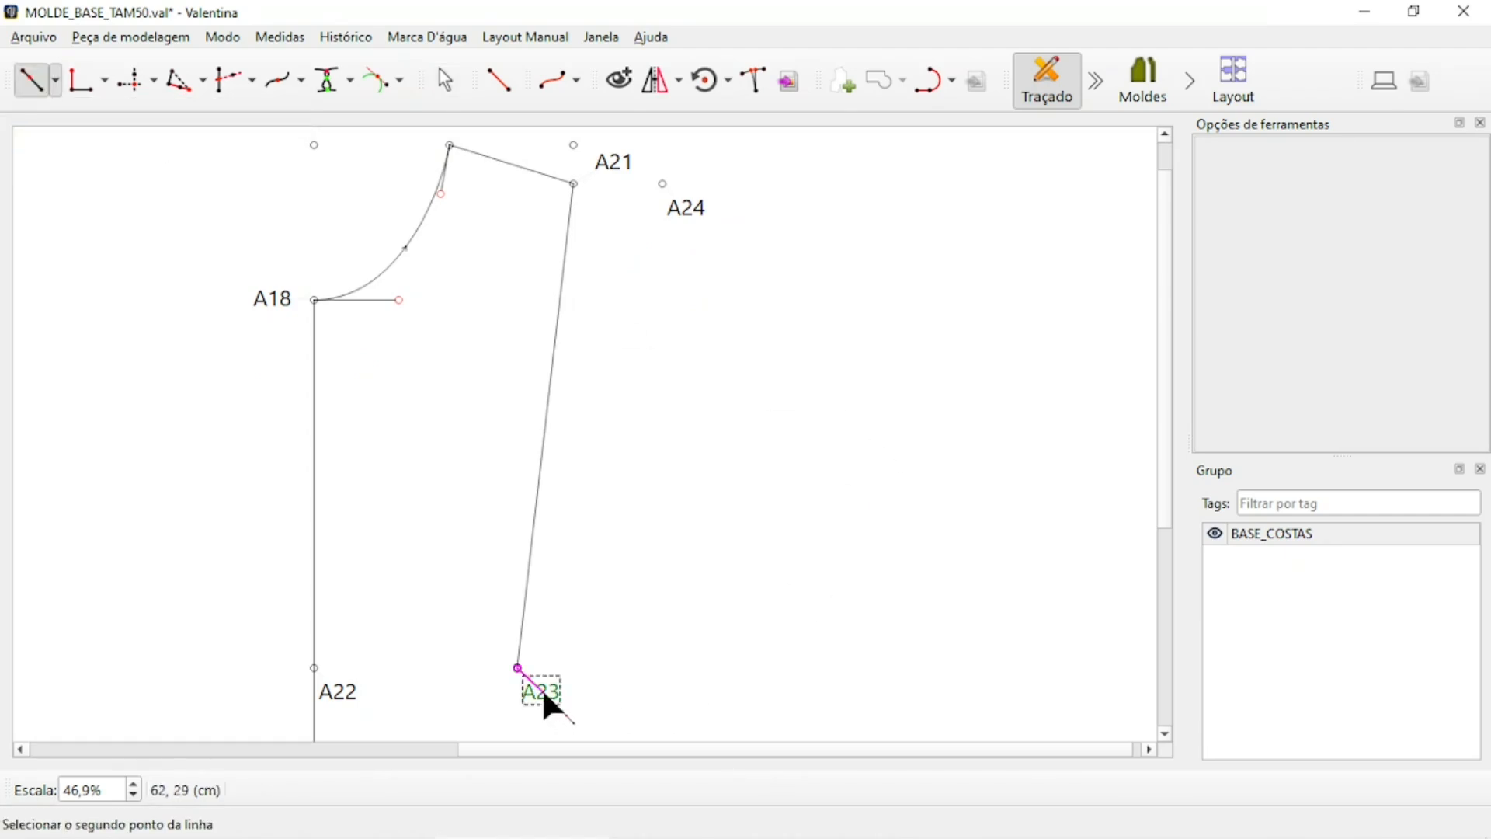
{"action": "left_click", "coordinate": [669, 205]}
{"action": "left_click", "coordinate": [683, 217]}
{"action": "left_click_drag", "start_coordinate": [786, 217], "coordinate": [1272, 191]}
{"action": "left_click", "coordinate": [1288, 267]}
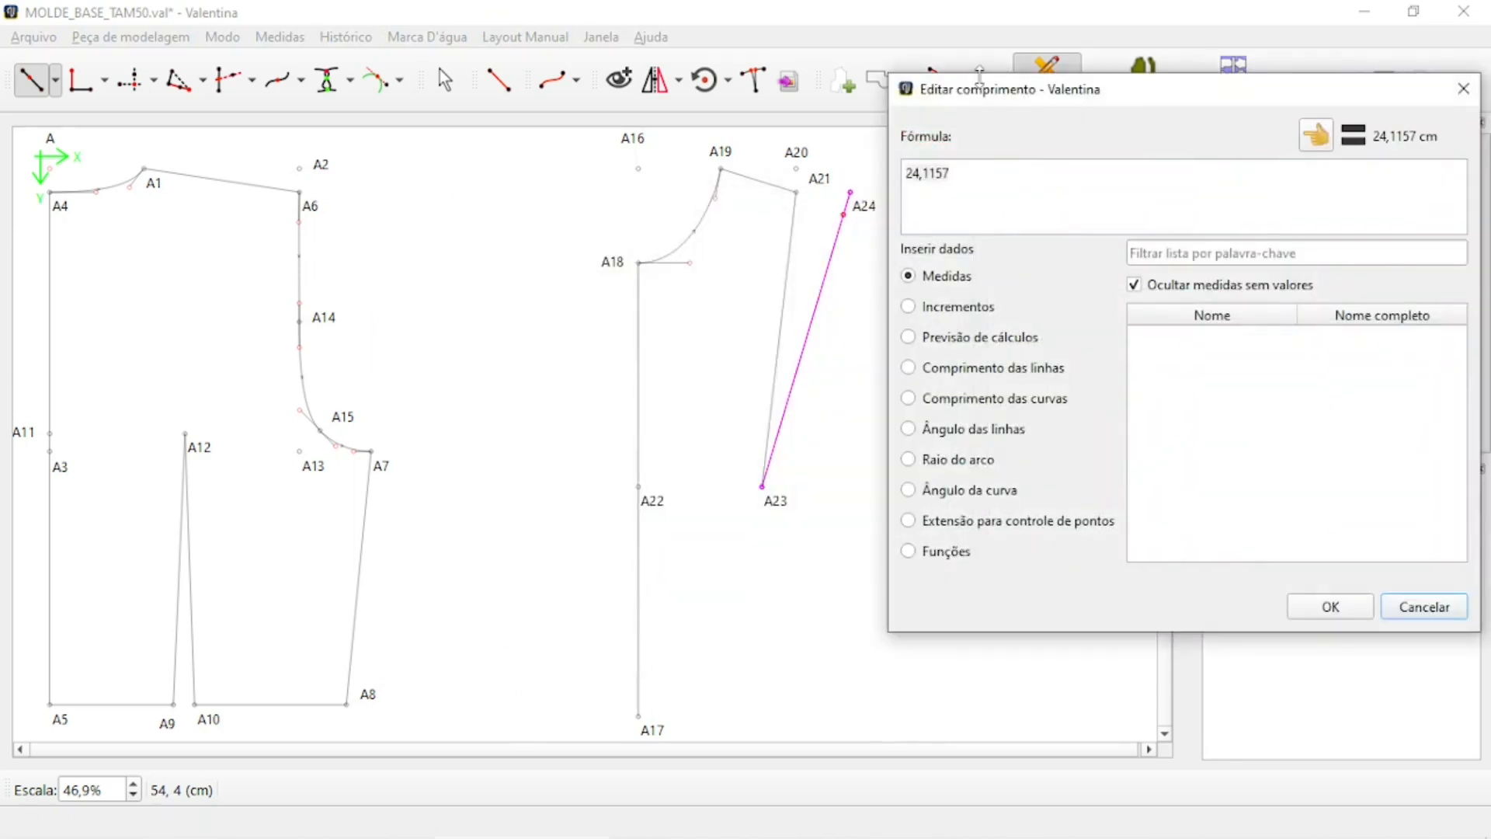
{"action": "left_click", "coordinate": [909, 368]}
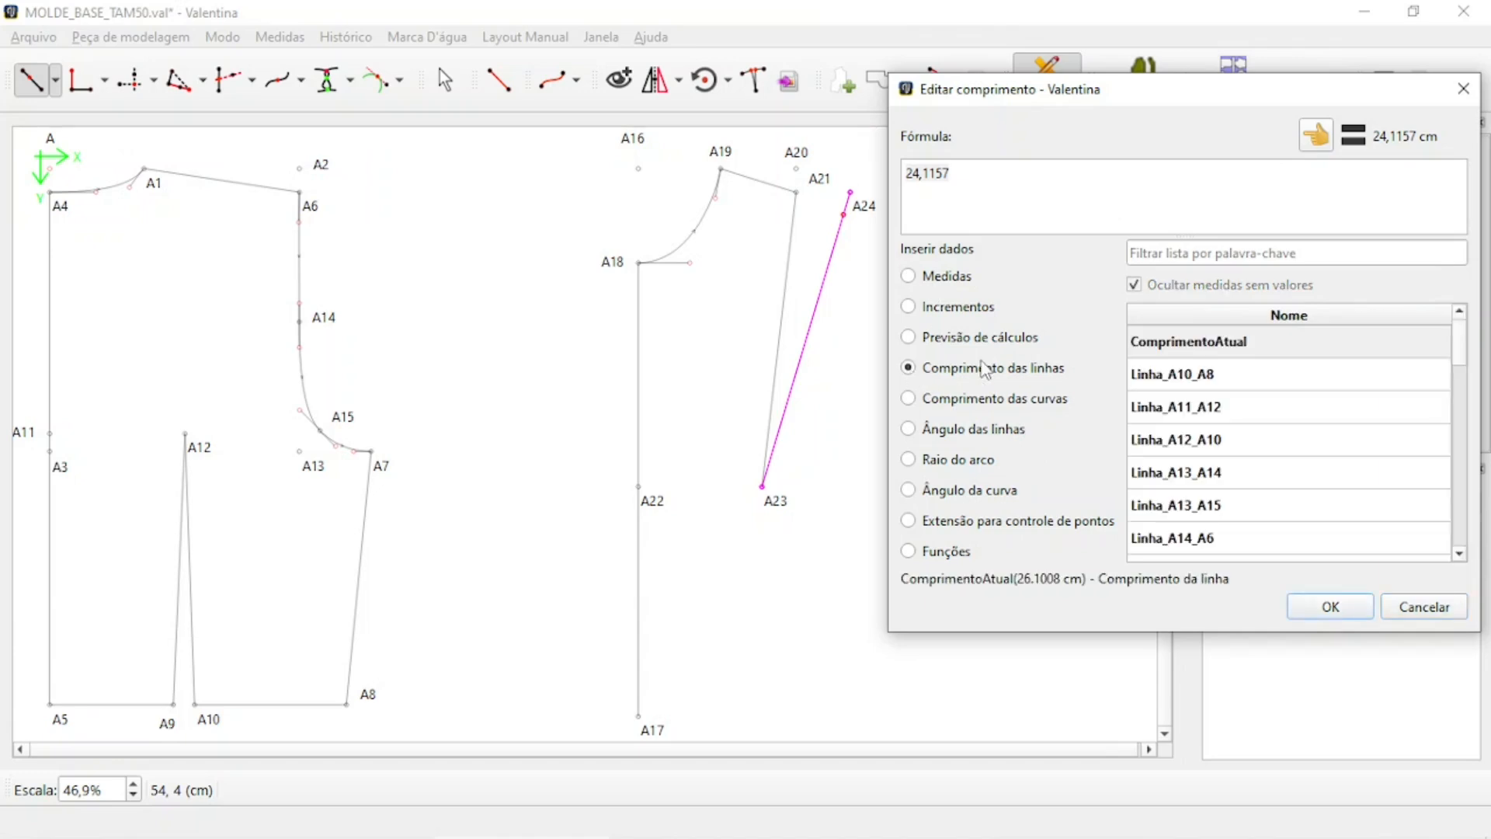
{"action": "left_click", "coordinate": [1215, 254]}
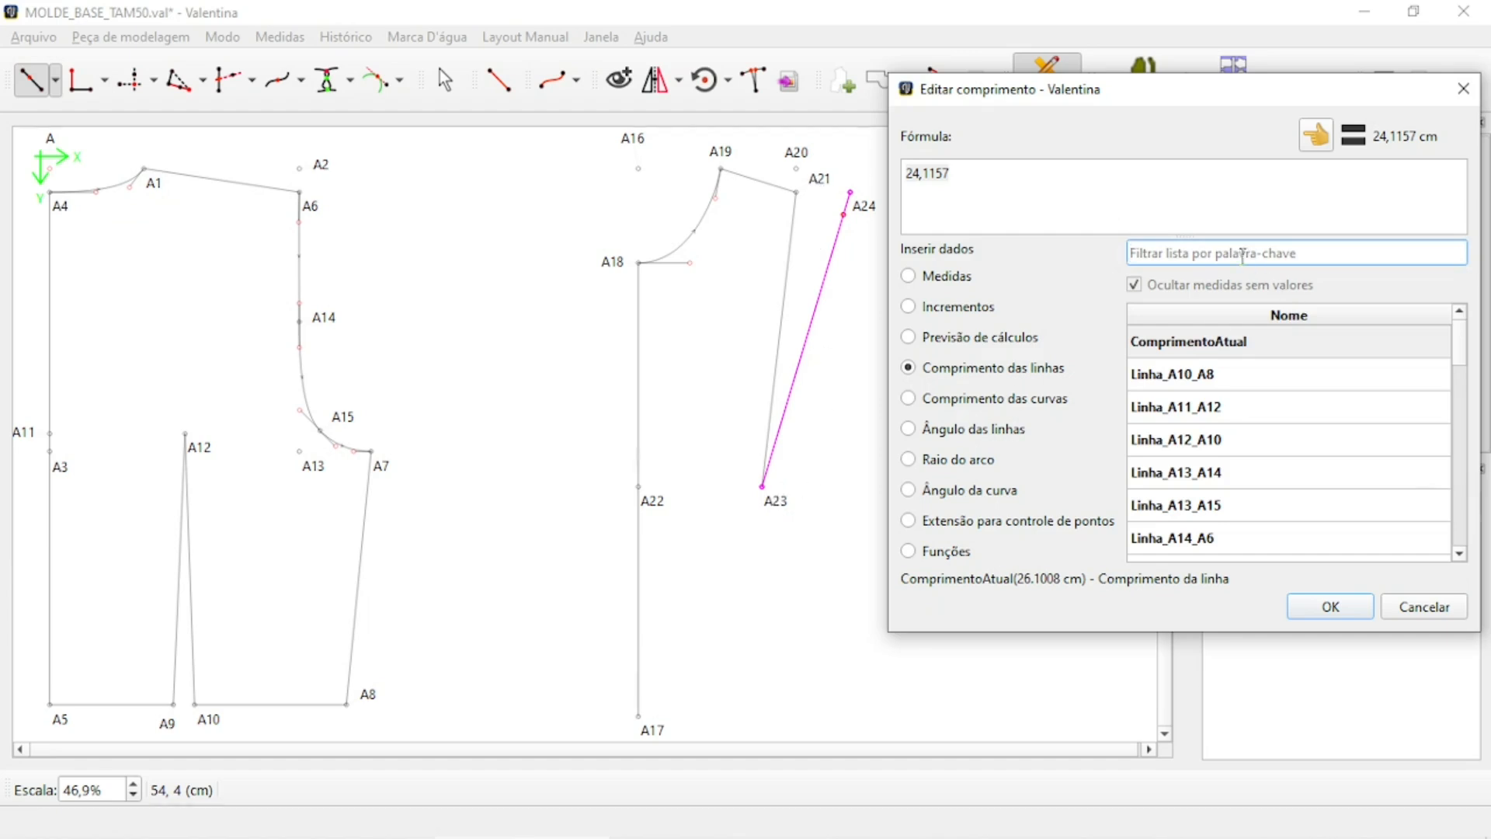
{"action": "type", "text": "21"}
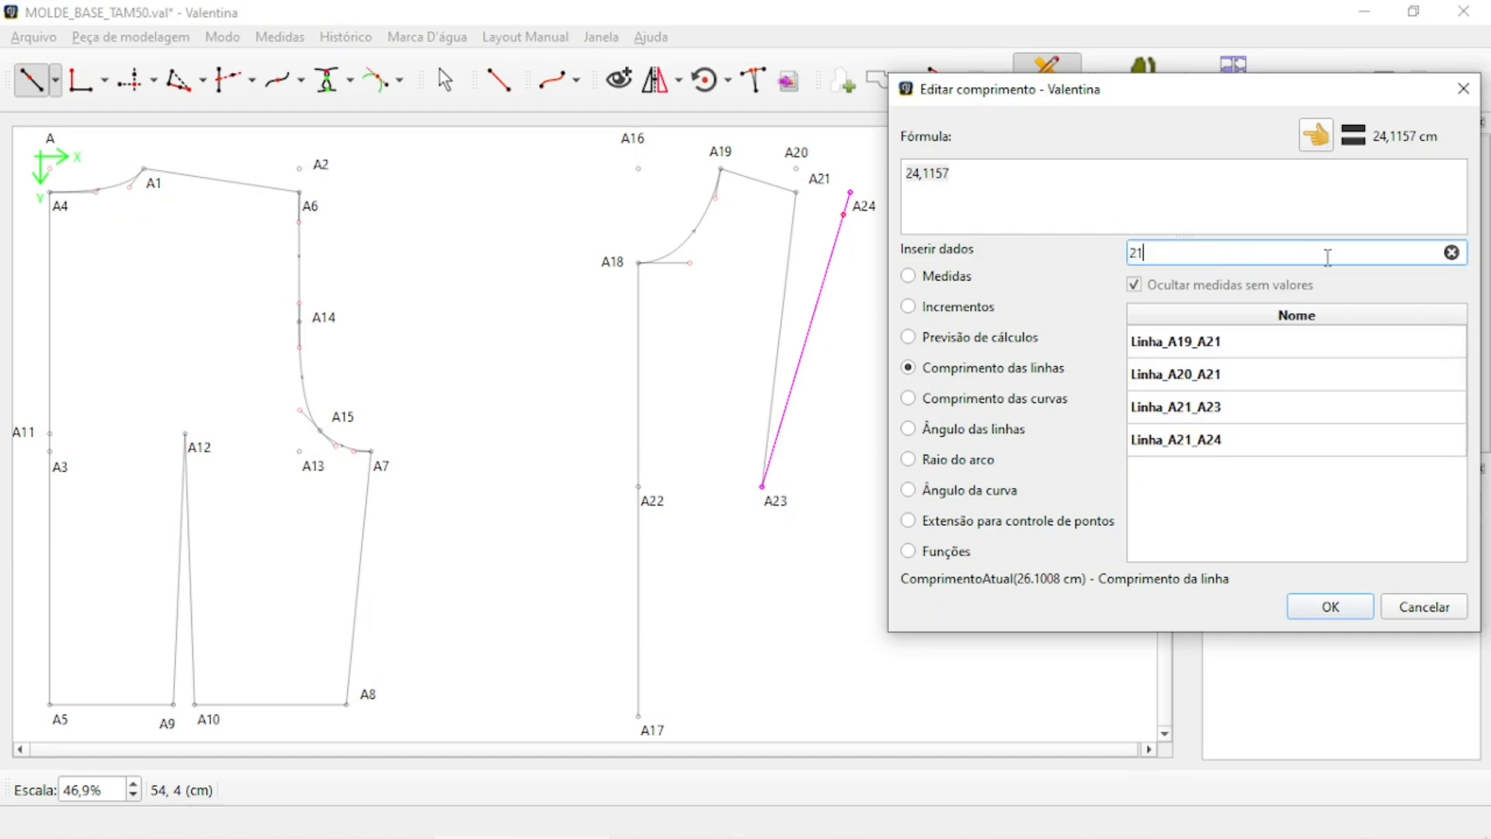
{"action": "double_click", "coordinate": [1193, 408]}
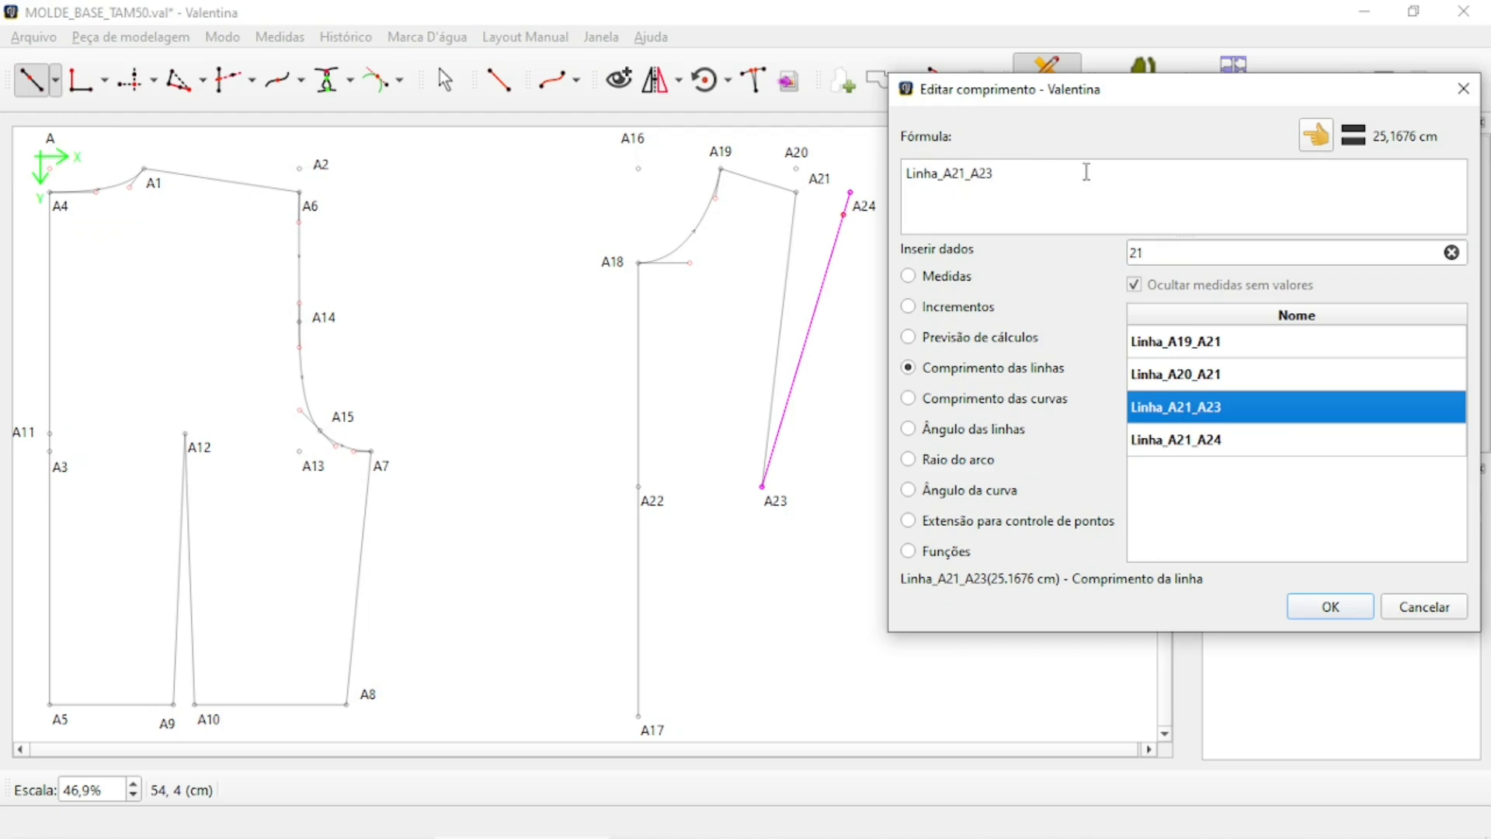
{"action": "left_click", "coordinate": [1344, 608]}
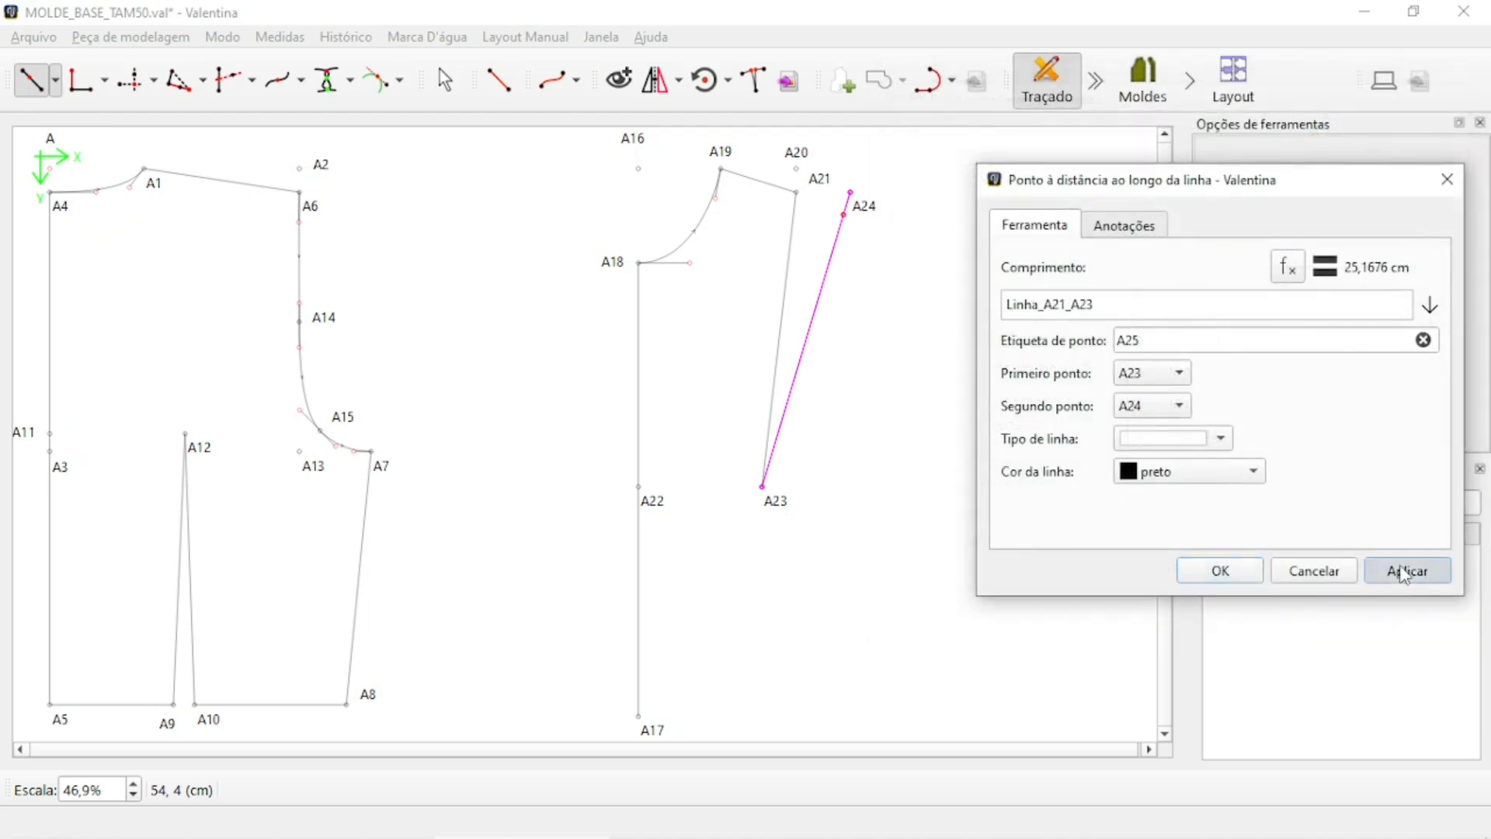
{"action": "left_click", "coordinate": [1406, 568]}
{"action": "left_click", "coordinate": [1218, 568]}
Separate the overlapping labels, moving A24's to the lower left and A25's to the upper right of their points.
{"action": "scroll", "coordinate": [984, 203], "scroll_direction": "up", "scroll_amount": 3}
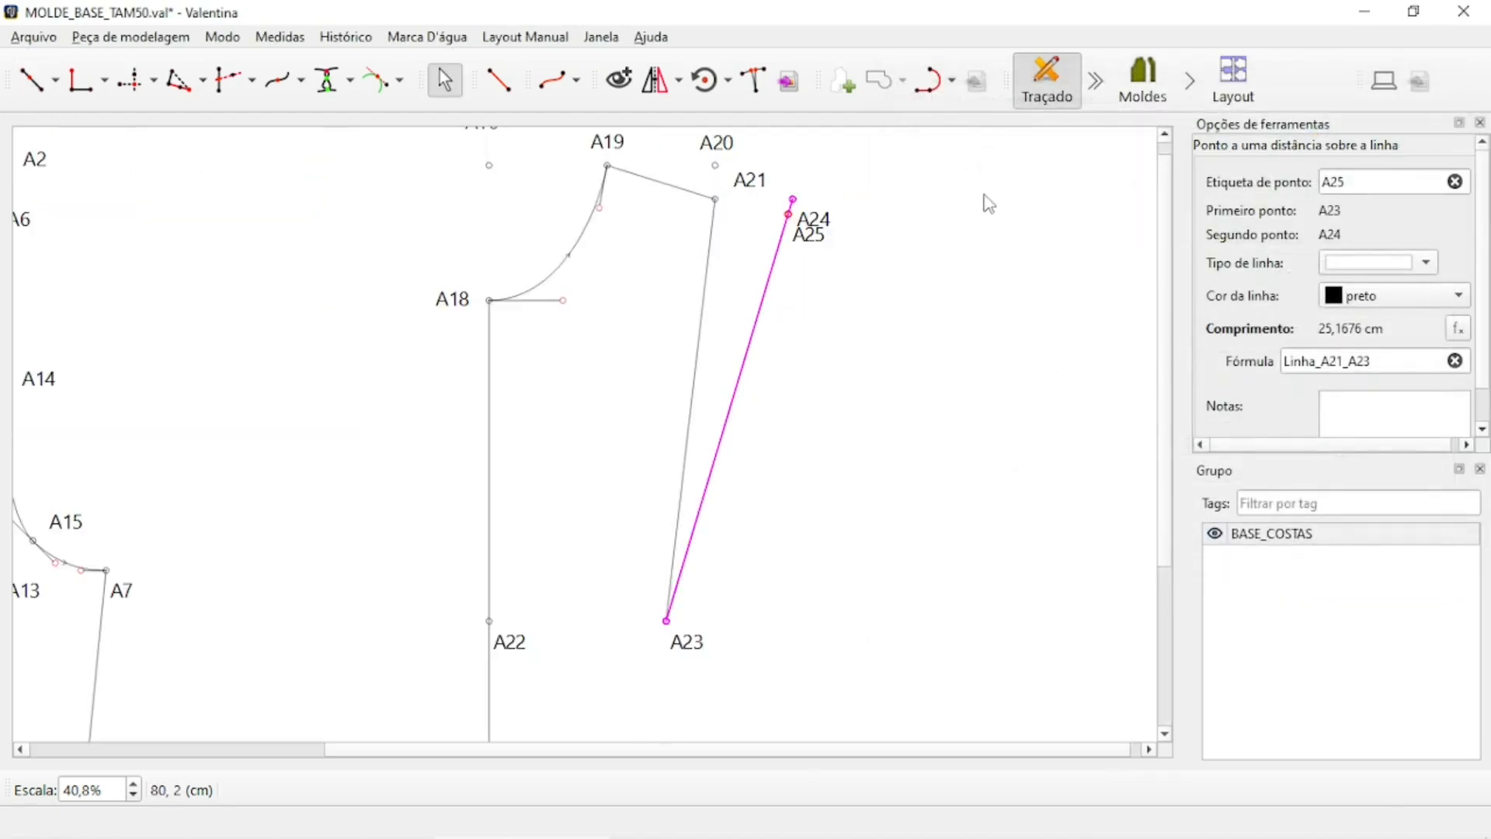
{"action": "left_click_drag", "start_coordinate": [800, 225], "coordinate": [733, 257]}
{"action": "left_click", "coordinate": [877, 246]}
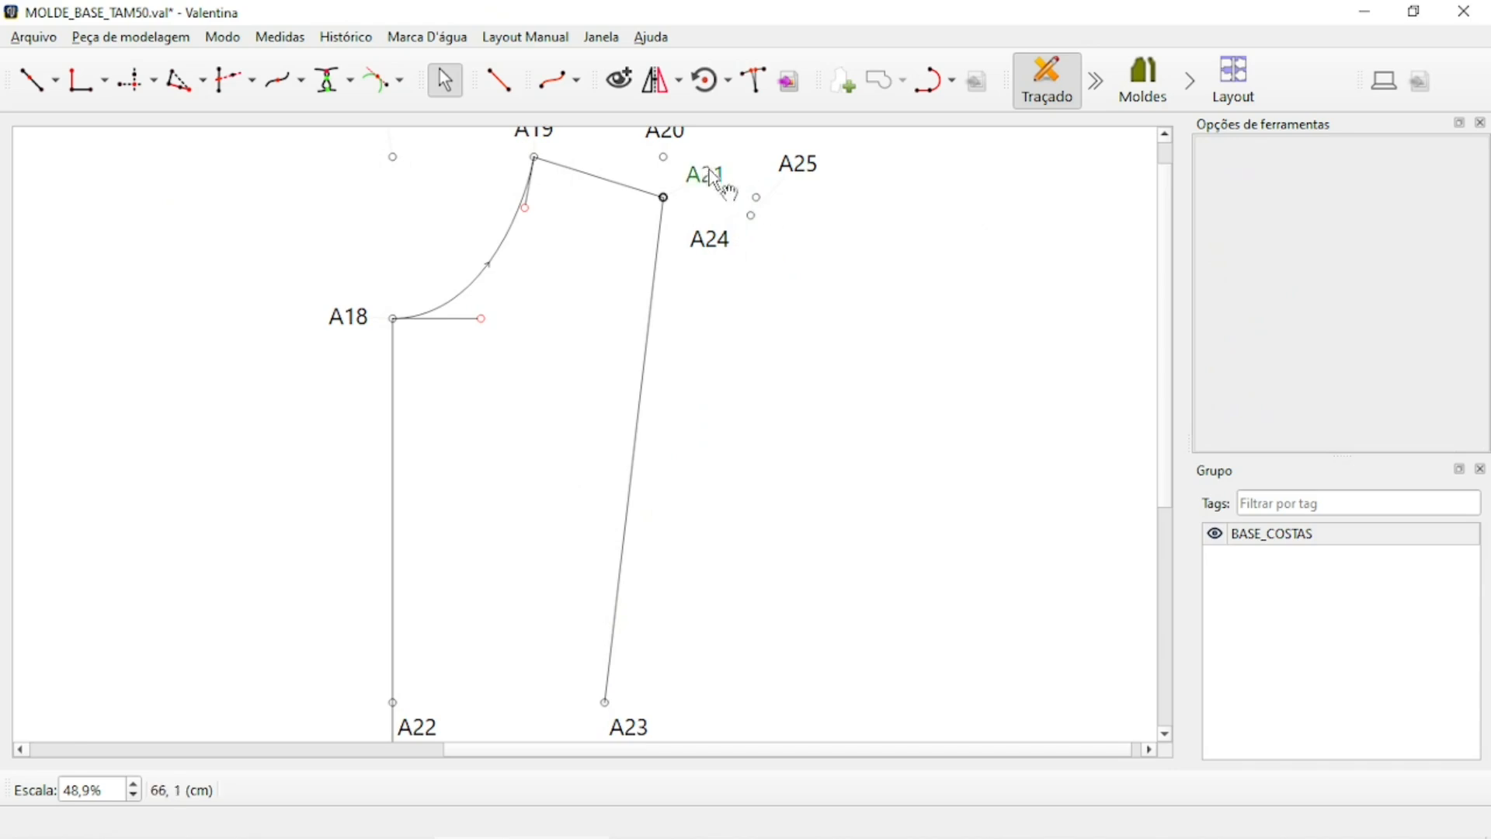
Draw a line between points A25 and A23 to form the dart's second leg.
{"action": "left_click", "coordinate": [500, 80]}
{"action": "left_click", "coordinate": [800, 167]}
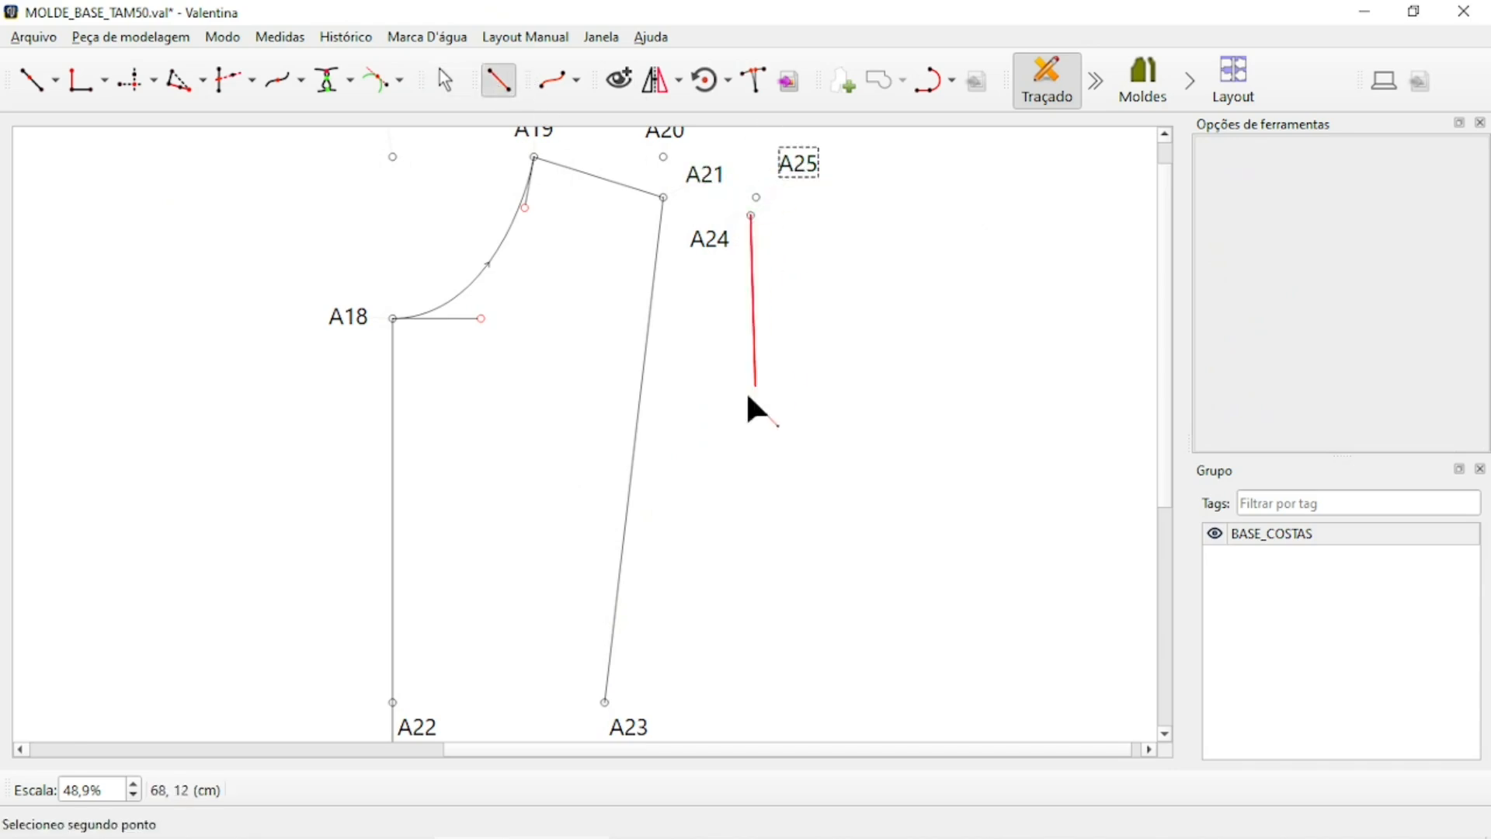
{"action": "scroll", "coordinate": [722, 481], "scroll_direction": "down", "scroll_amount": 5}
{"action": "left_click", "coordinate": [604, 444]}
{"action": "scroll", "coordinate": [845, 369], "scroll_direction": "up", "scroll_amount": 3}
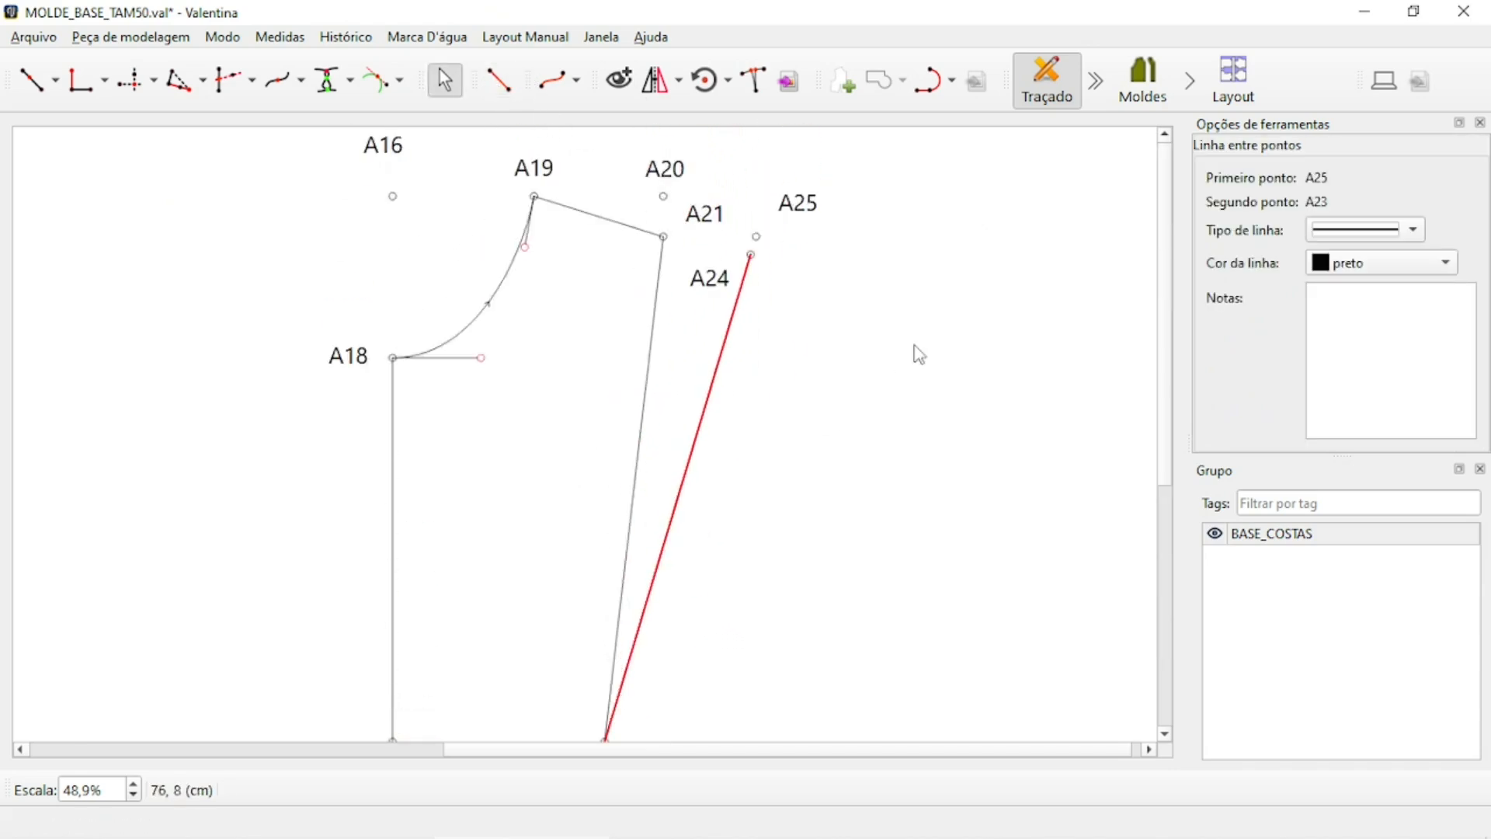
{"action": "left_click", "coordinate": [913, 355]}
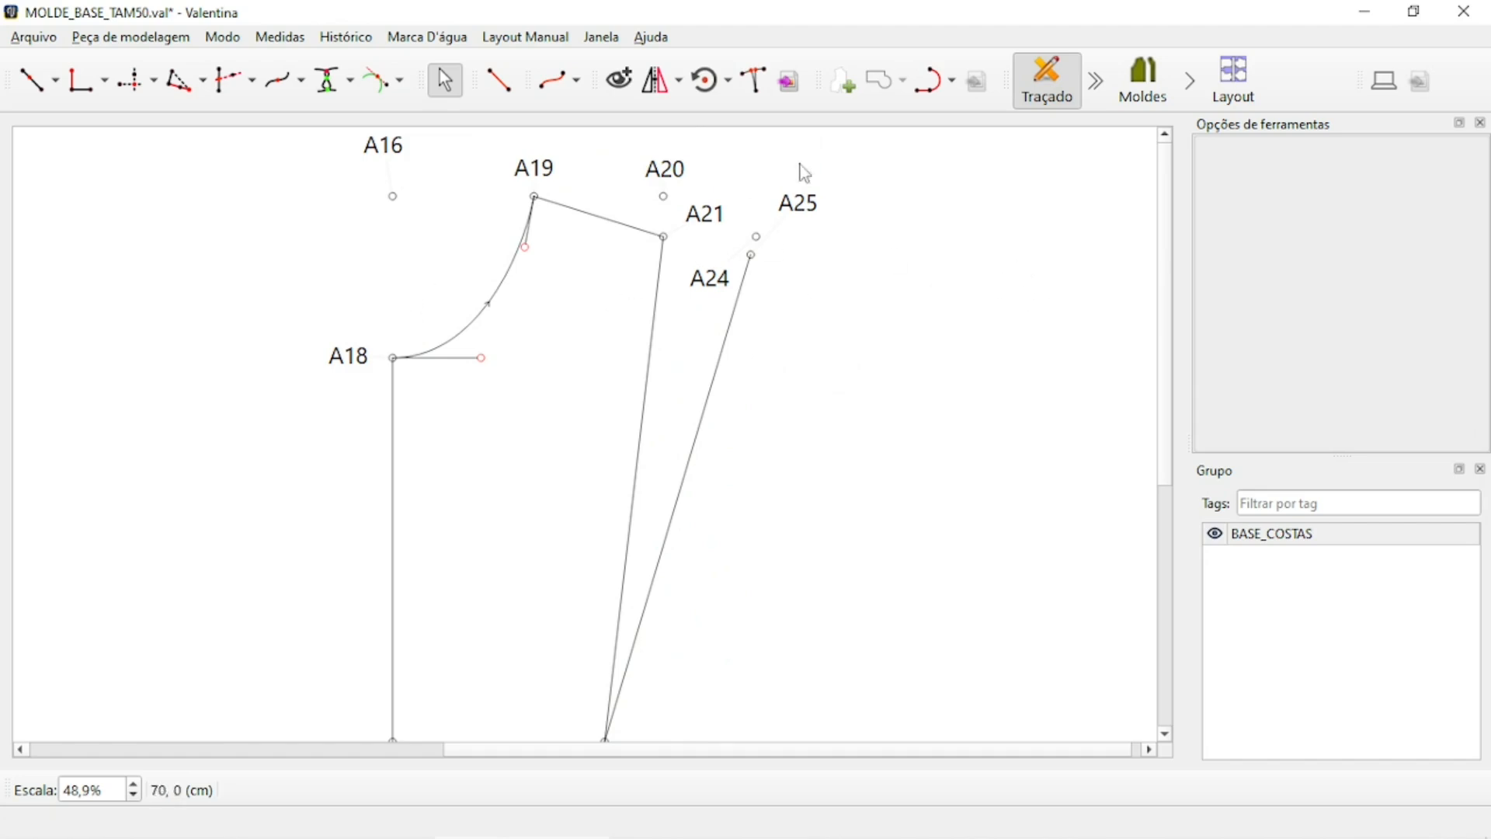
{"action": "scroll", "coordinate": [551, 257], "scroll_direction": "down", "scroll_amount": 2, "text": "ctrl"}
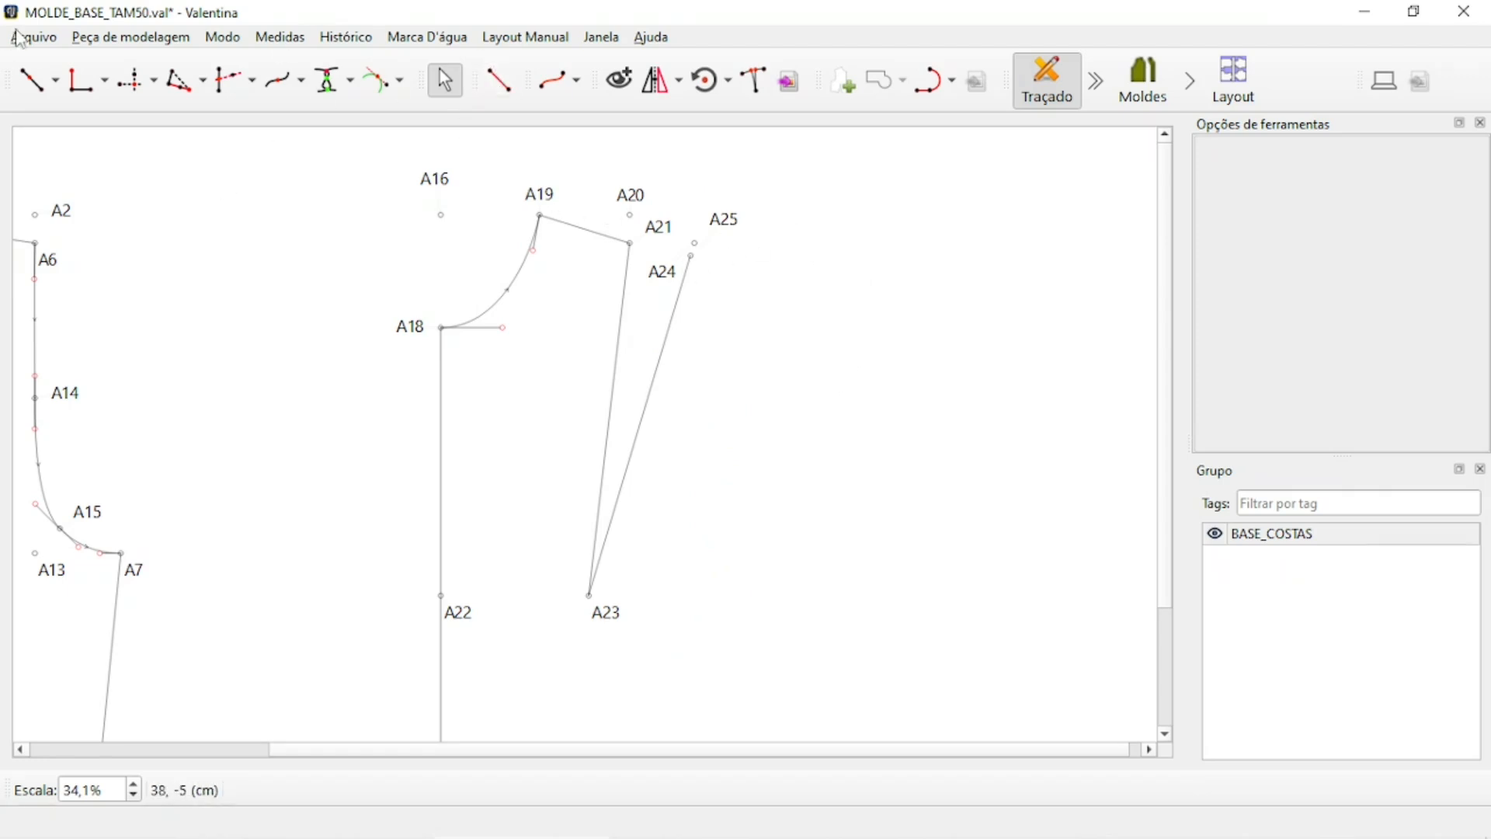
Add point A26 at 23,5 cm and 0° from A16 with the blank line type, and move its label above the point.
{"action": "left_click", "coordinate": [55, 80]}
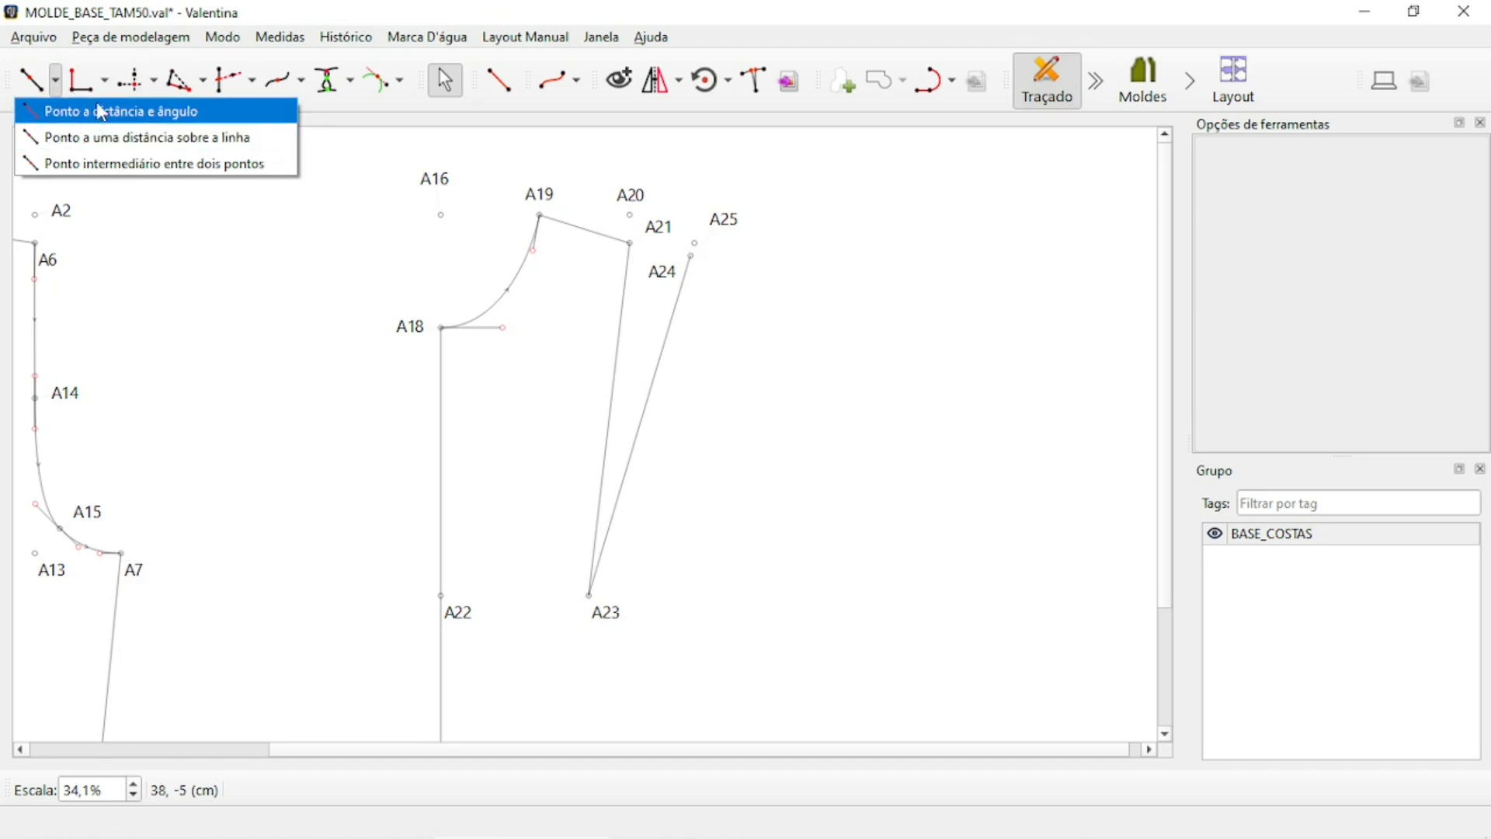
{"action": "left_click", "coordinate": [73, 116]}
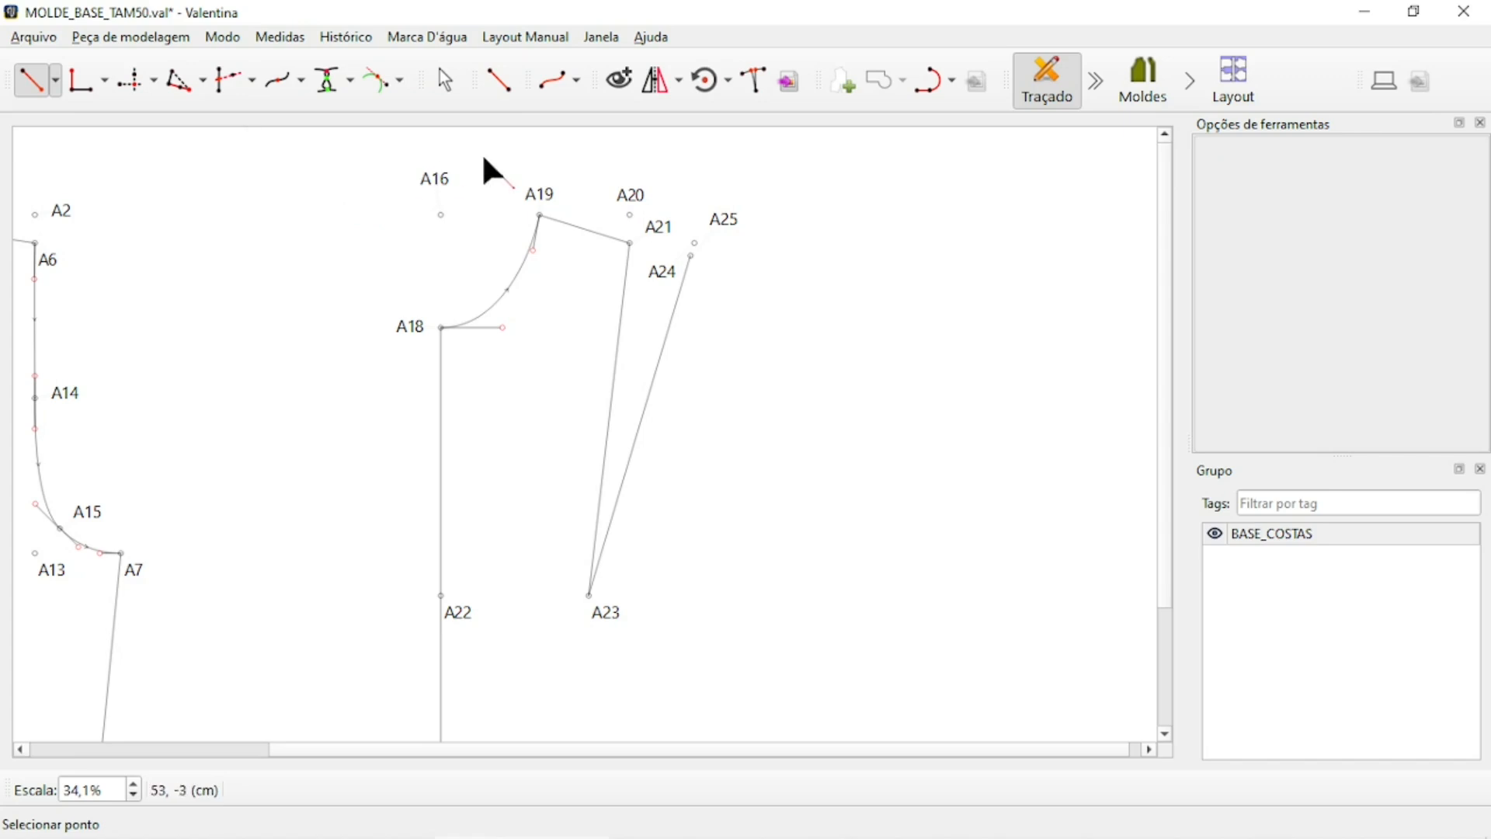
{"action": "left_click", "coordinate": [435, 177]}
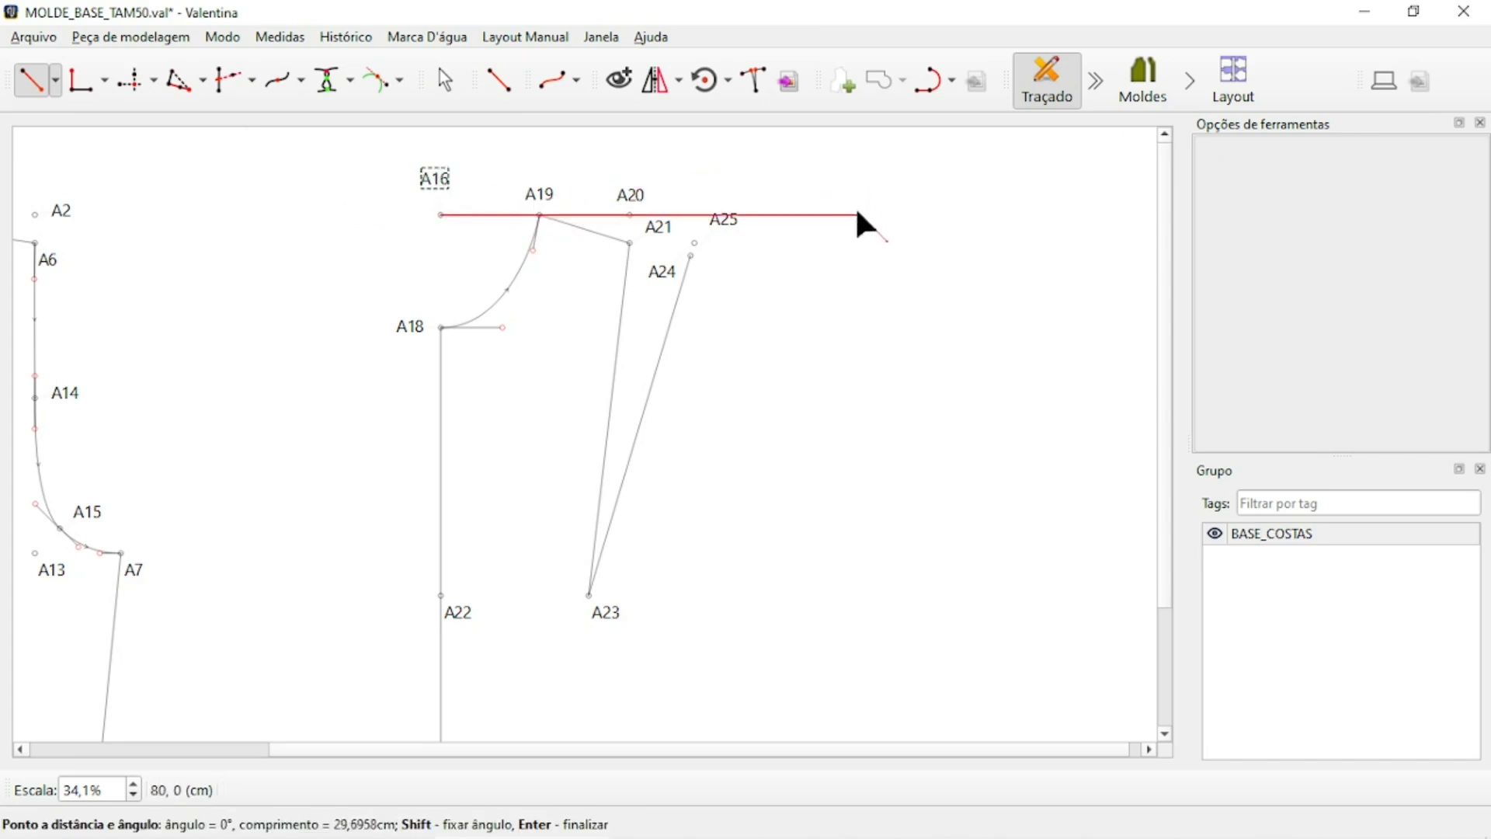
{"action": "left_click", "coordinate": [834, 216], "text": "shift"}
{"action": "left_click_drag", "start_coordinate": [812, 203], "coordinate": [1405, 193]}
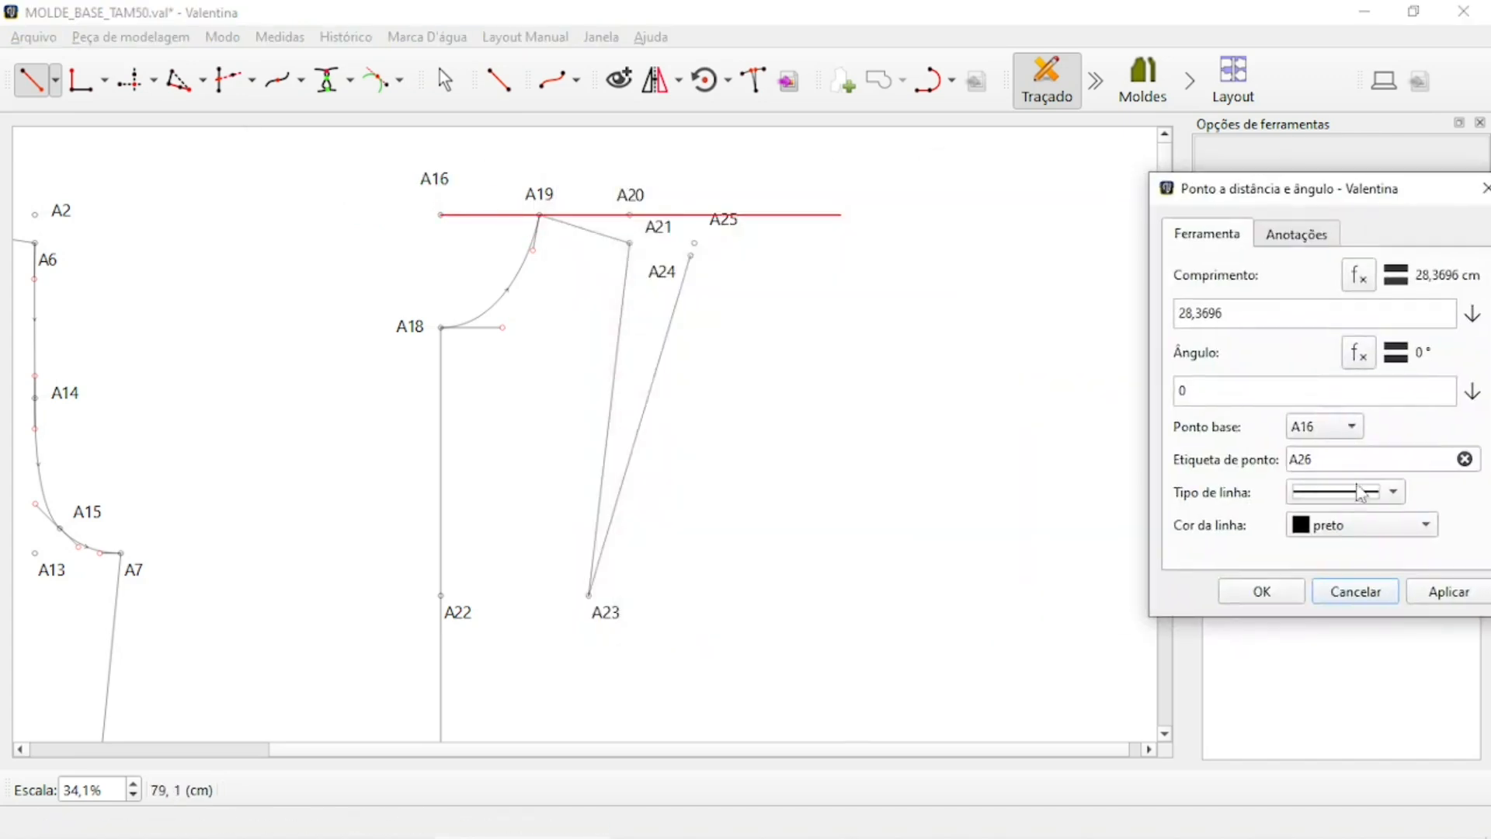
{"action": "left_click", "coordinate": [1361, 492]}
{"action": "left_click", "coordinate": [1365, 519]}
{"action": "double_click", "coordinate": [1258, 313]}
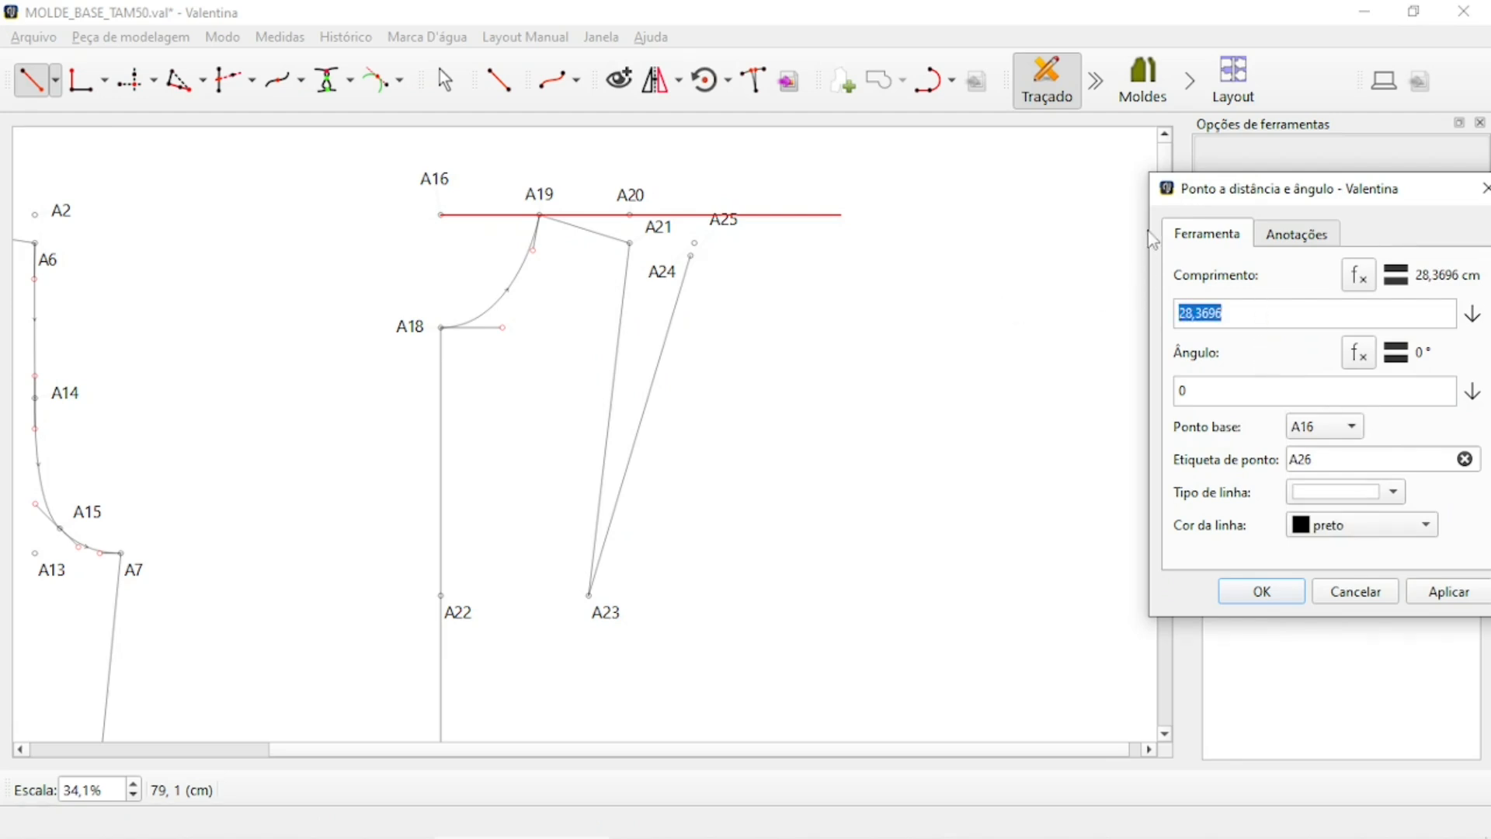
{"action": "type", "text": "23,5"}
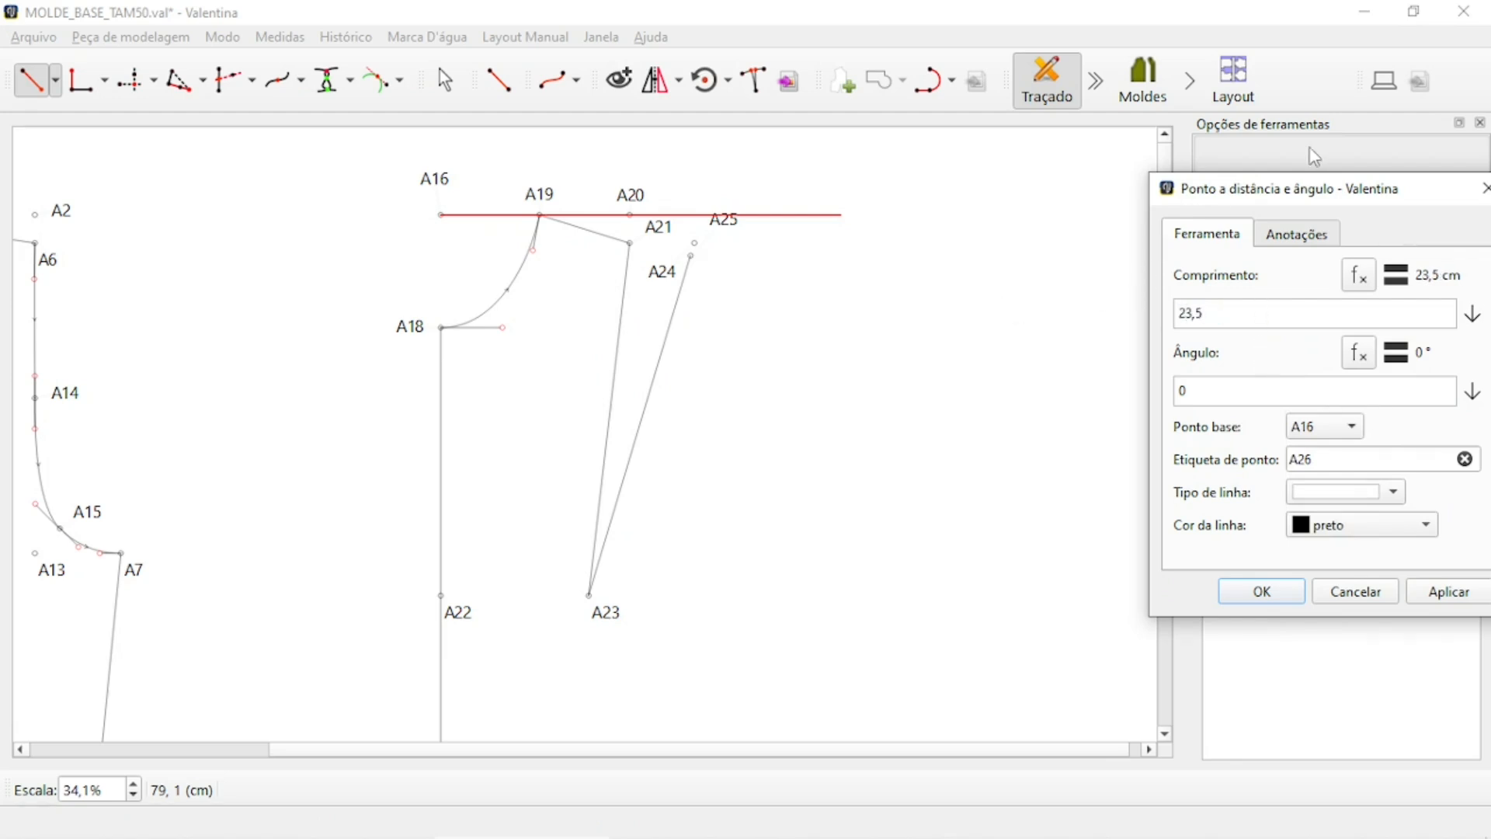
{"action": "left_click", "coordinate": [1441, 591]}
{"action": "left_click", "coordinate": [1262, 591]}
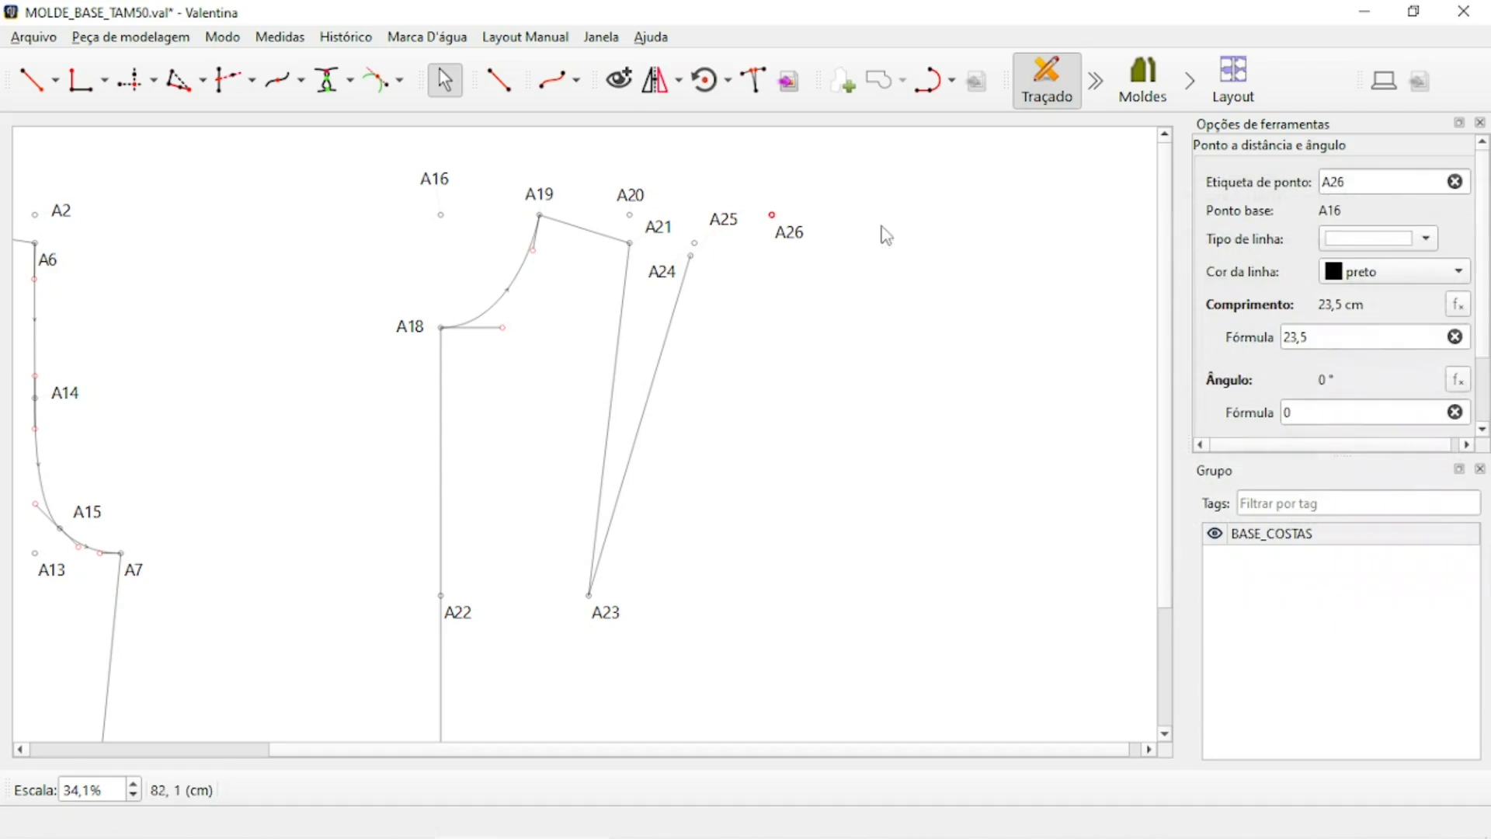
{"action": "left_click_drag", "start_coordinate": [785, 244], "coordinate": [786, 212]}
{"action": "left_click", "coordinate": [907, 204]}
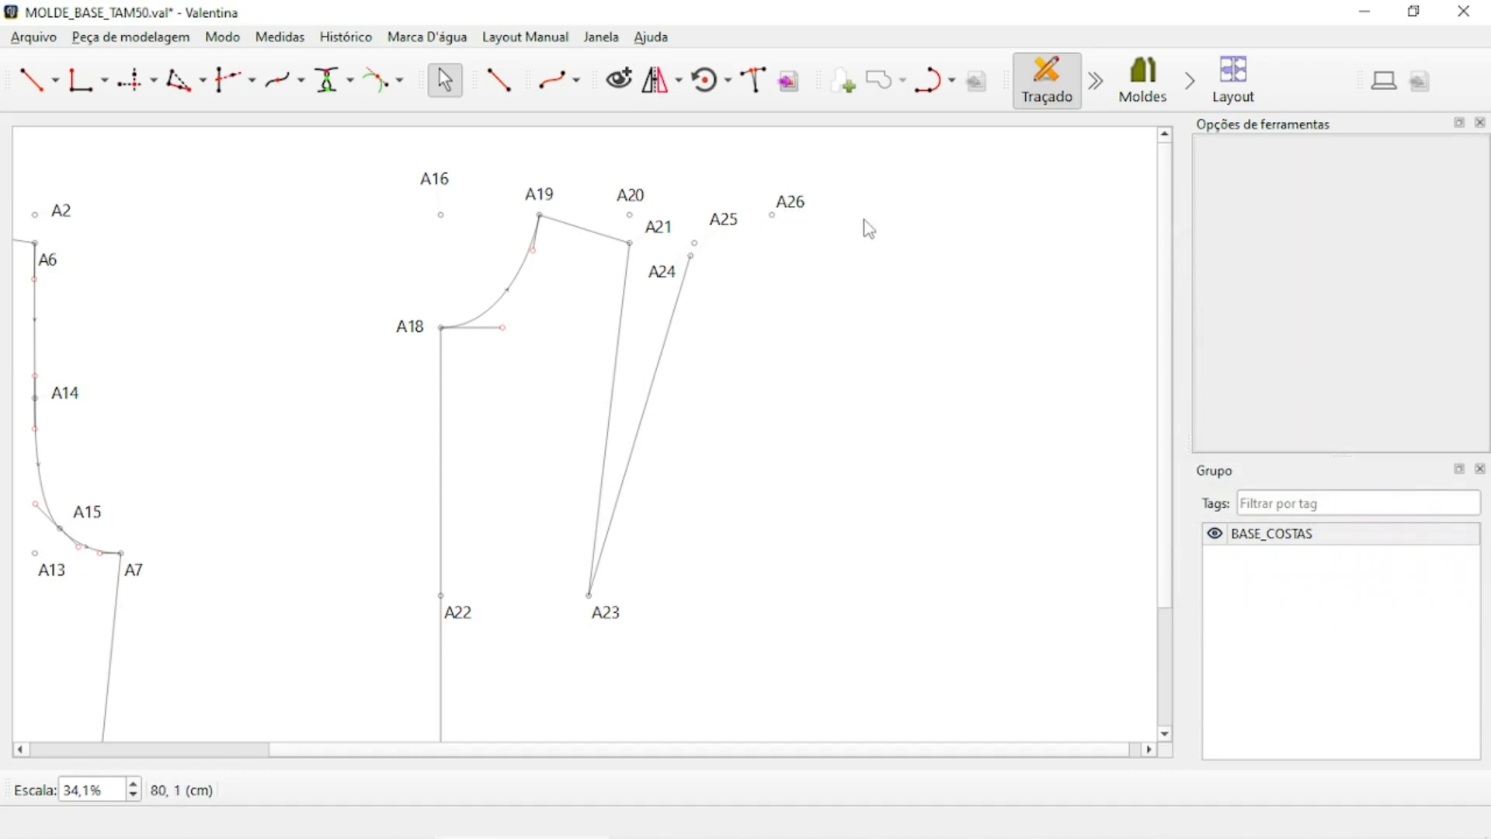
Add point A27 at 6,2 cm and 270° from A26 with the blank line type.
{"action": "scroll", "coordinate": [776, 190], "scroll_direction": "up", "scroll_amount": 4, "text": "ctrl"}
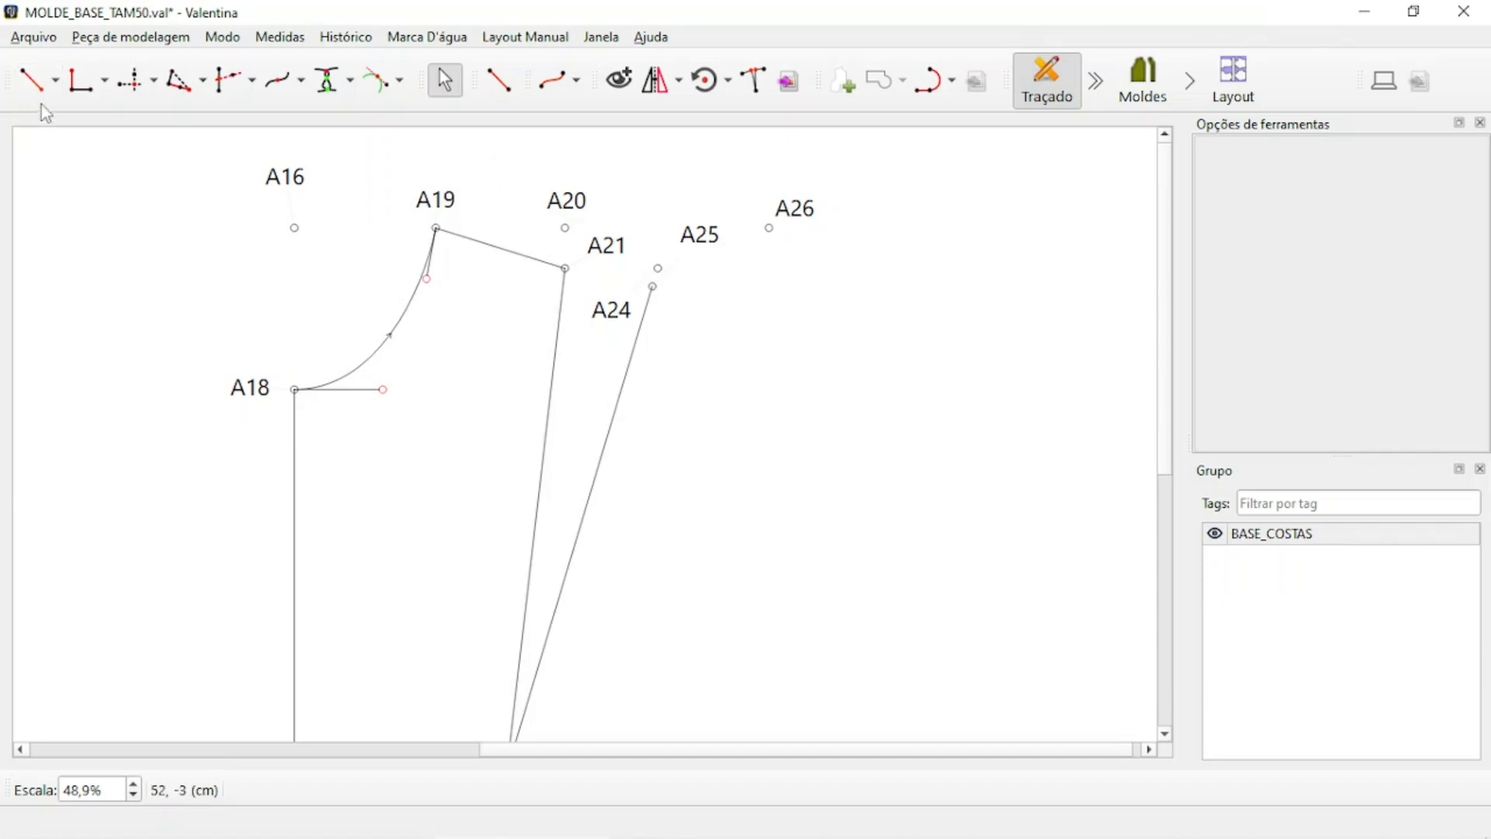
{"action": "left_click", "coordinate": [31, 79]}
{"action": "left_click", "coordinate": [815, 212]}
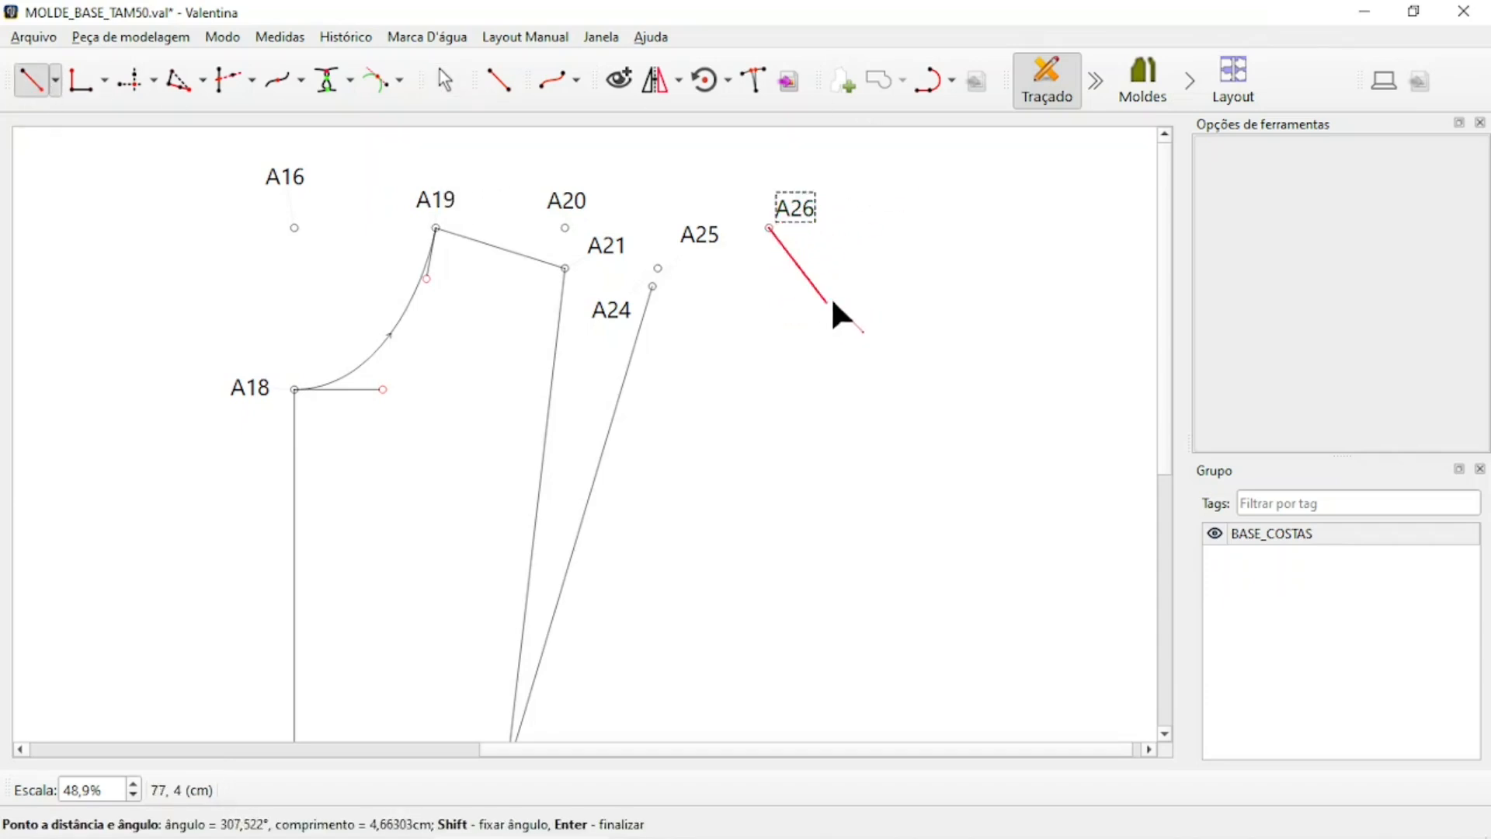
{"action": "left_click", "coordinate": [783, 311], "text": "shift"}
{"action": "left_click_drag", "start_coordinate": [798, 204], "coordinate": [1175, 161]}
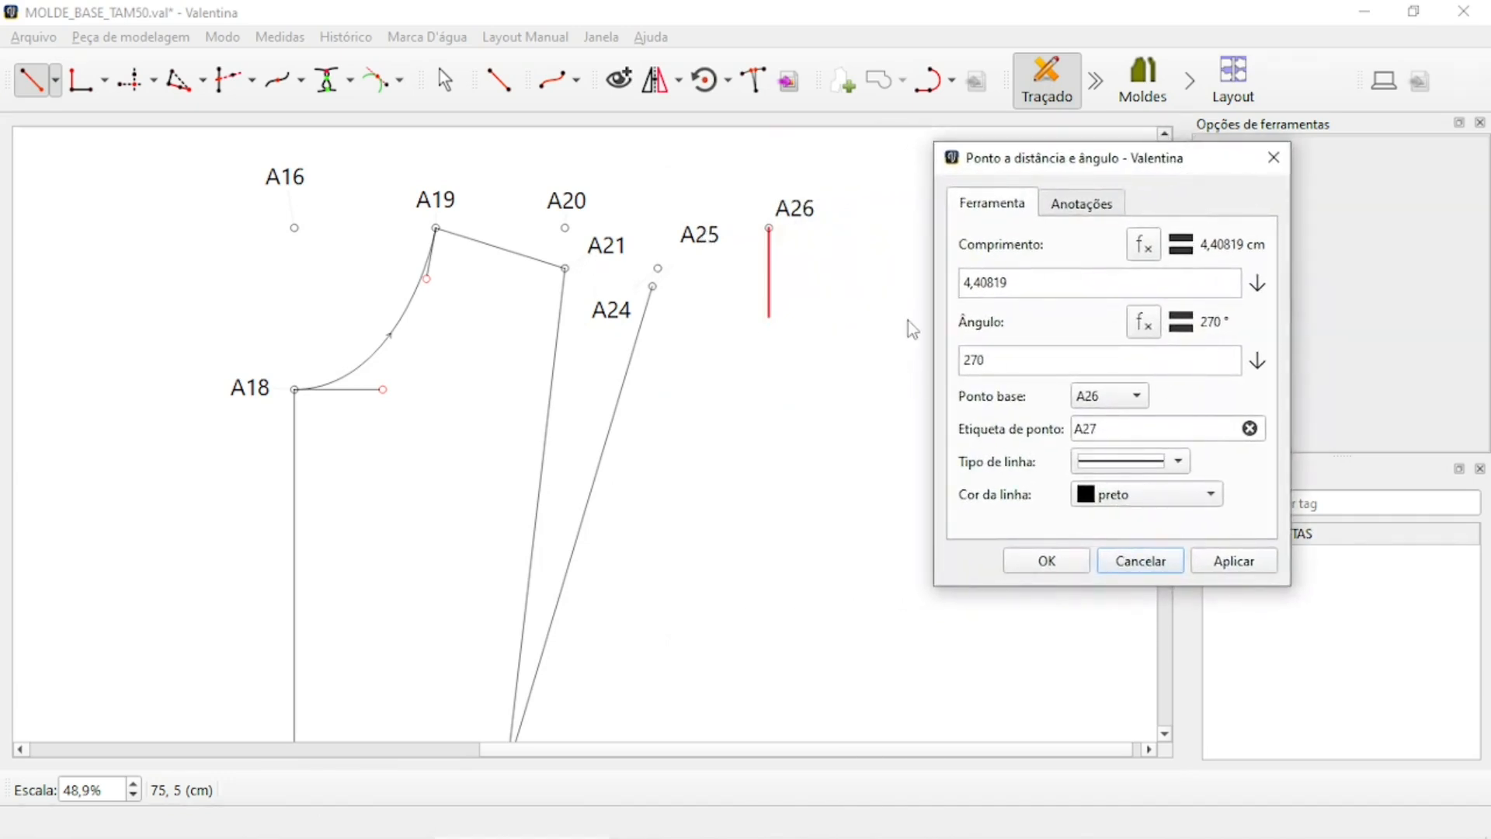
{"action": "left_click", "coordinate": [1186, 465]}
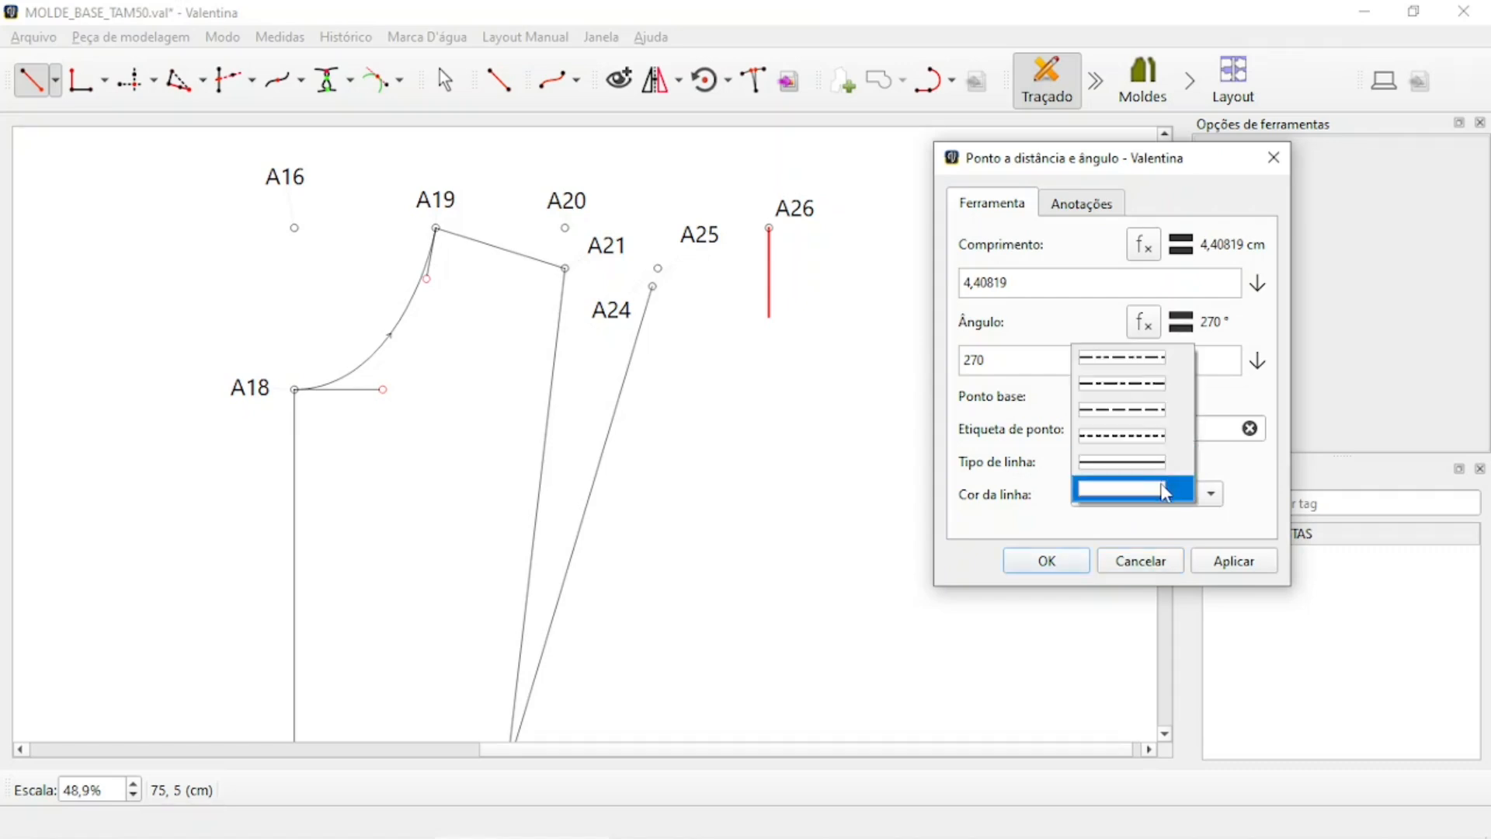
{"action": "left_click", "coordinate": [1169, 488]}
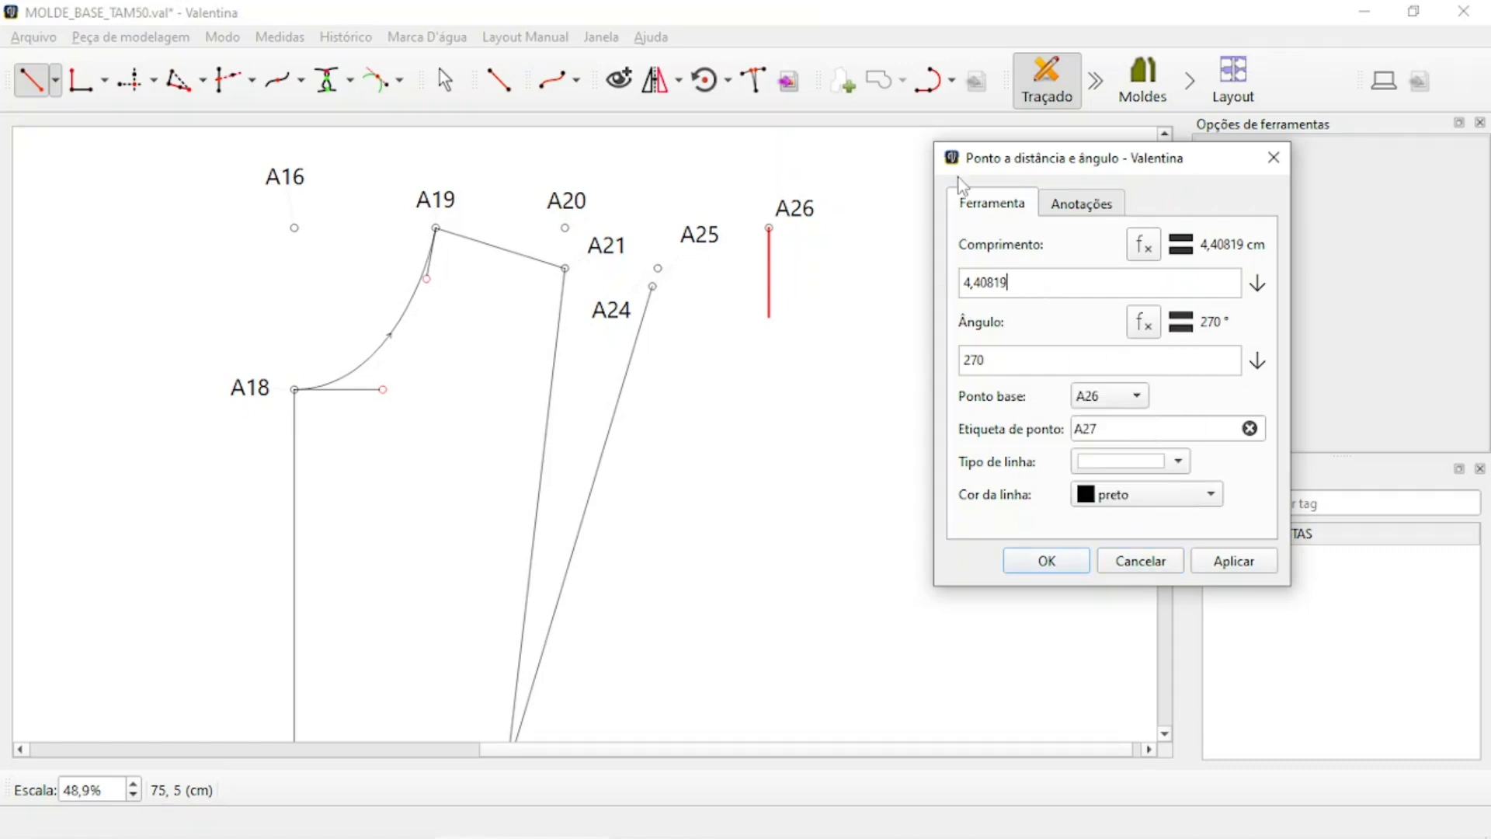
{"action": "key", "text": "BackSpace"}
{"action": "key", "text": "BackSpace"}
{"action": "key", "text": "BackSpace"}
{"action": "key", "text": "BackSpace"}
{"action": "key", "text": "BackSpace"}
{"action": "key", "text": "BackSpace"}
{"action": "key", "text": "BackSpace"}
{"action": "key", "text": "BackSpace"}
{"action": "key", "text": "BackSpace"}
{"action": "type", "text": "6,2"}
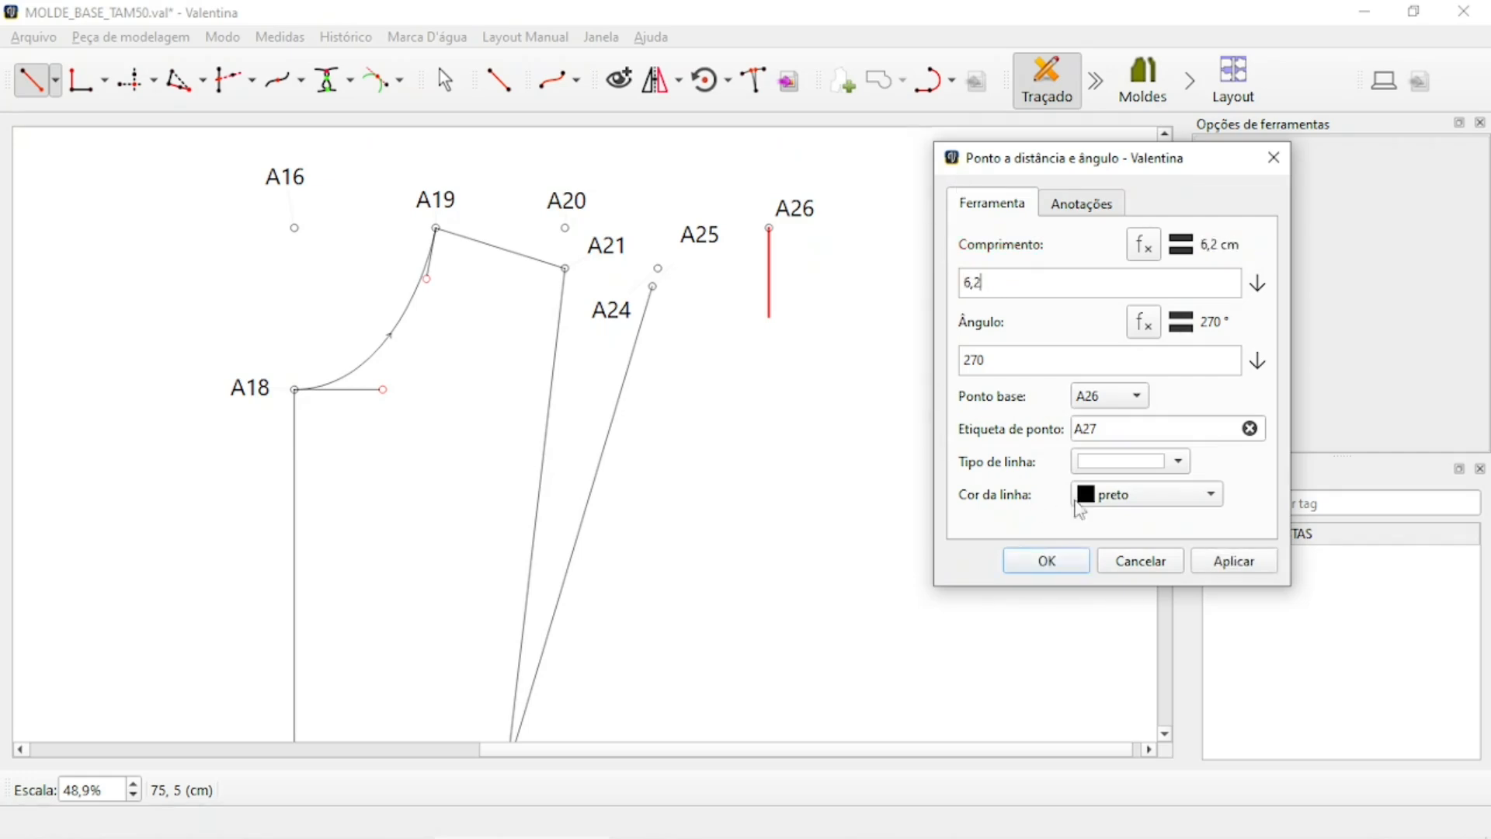
{"action": "left_click", "coordinate": [1232, 563]}
{"action": "left_click", "coordinate": [1044, 561]}
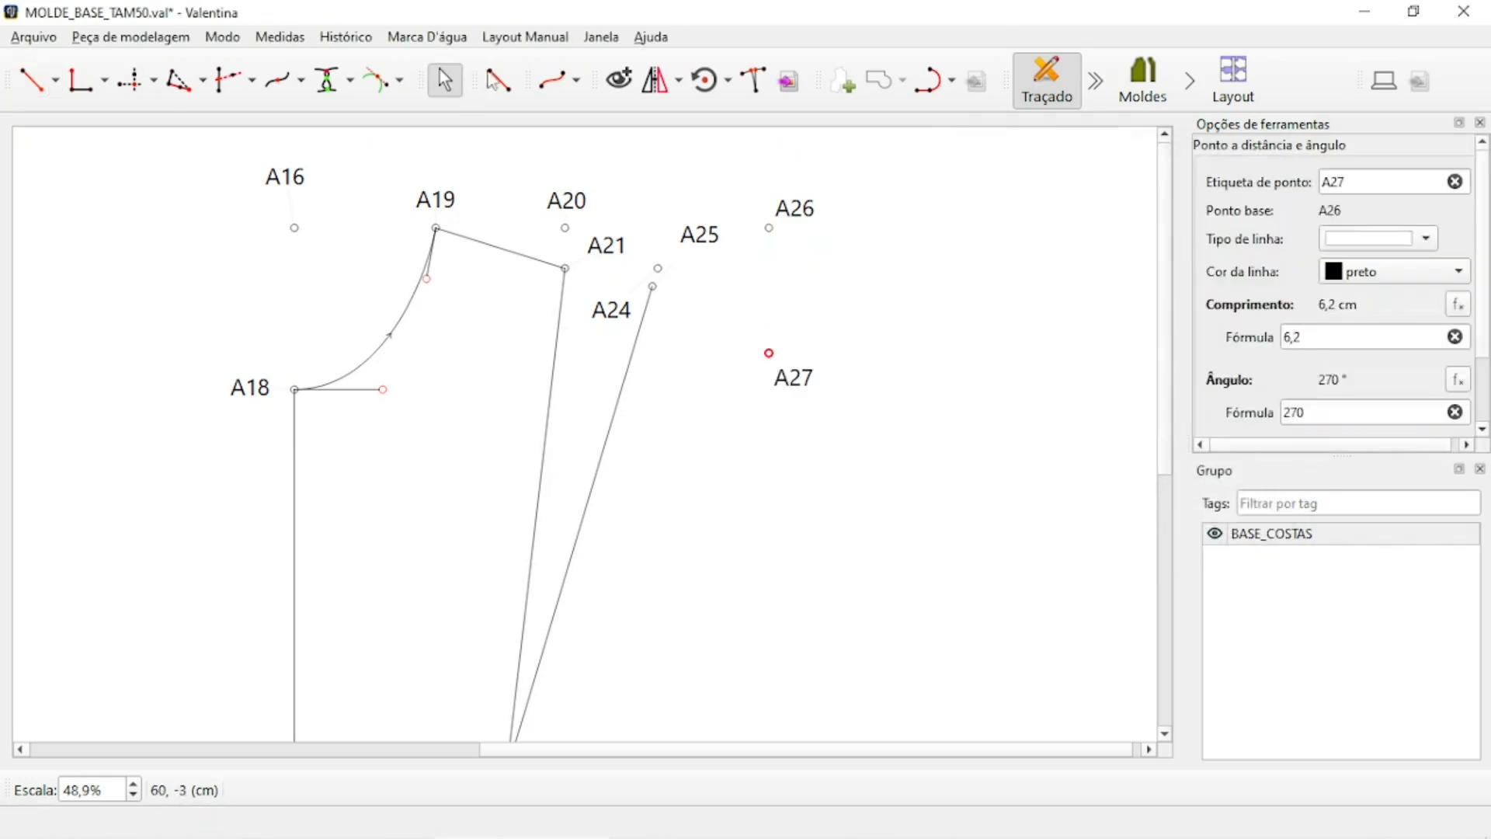
Draw a line between points A25 and A27 to form the second shoulder segment.
{"action": "left_click", "coordinate": [488, 71]}
{"action": "left_click", "coordinate": [703, 237]}
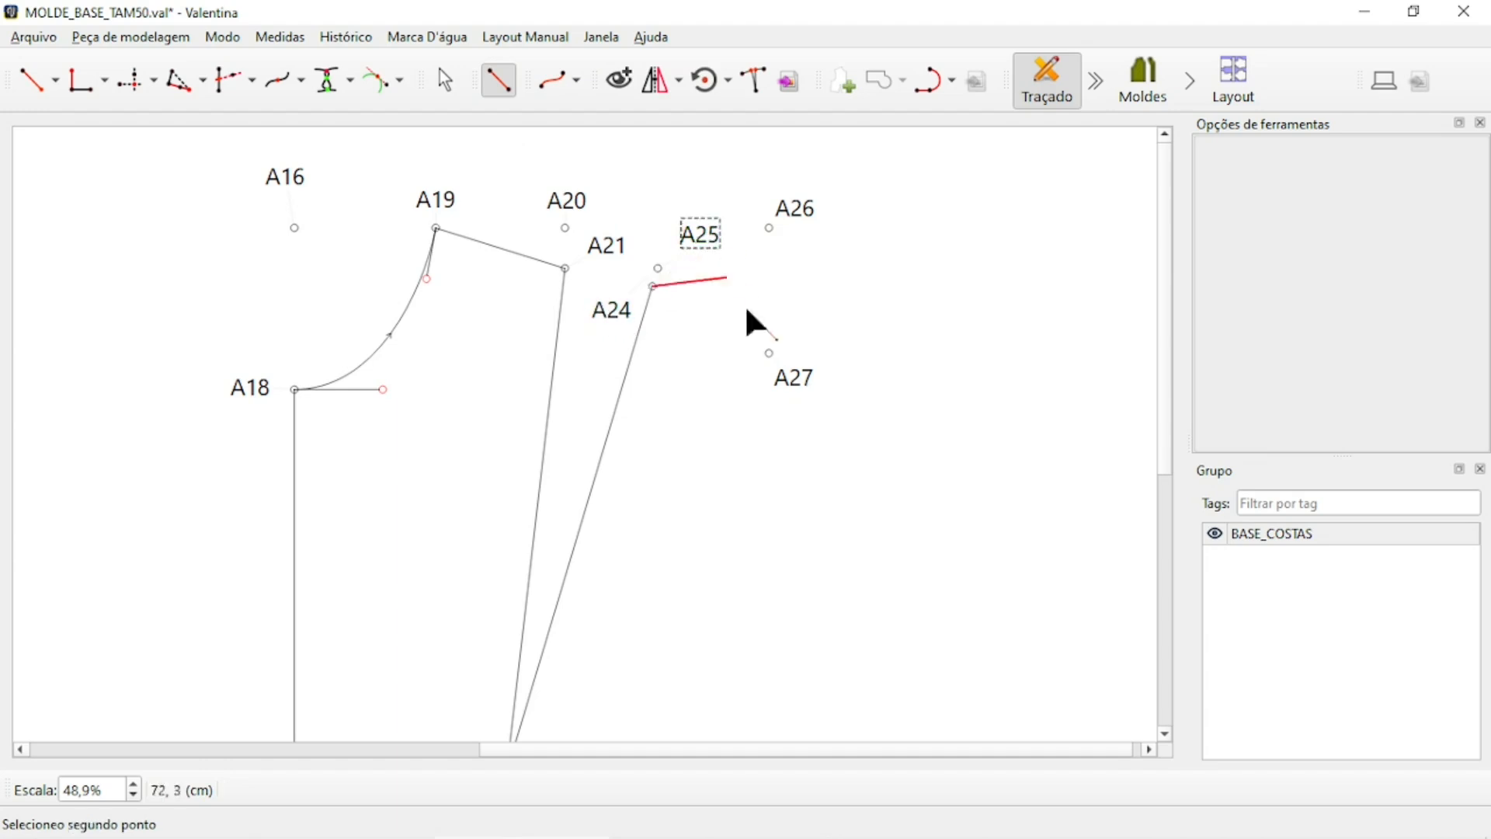
{"action": "left_click", "coordinate": [801, 368]}
Compare the lengths of shoulder segments A25–A27 and A19–A21, and check the length formula of point A26.
{"action": "scroll", "coordinate": [779, 327], "scroll_direction": "up", "scroll_amount": 3, "text": "ctrl"}
{"action": "mouse_move", "coordinate": [682, 335]}
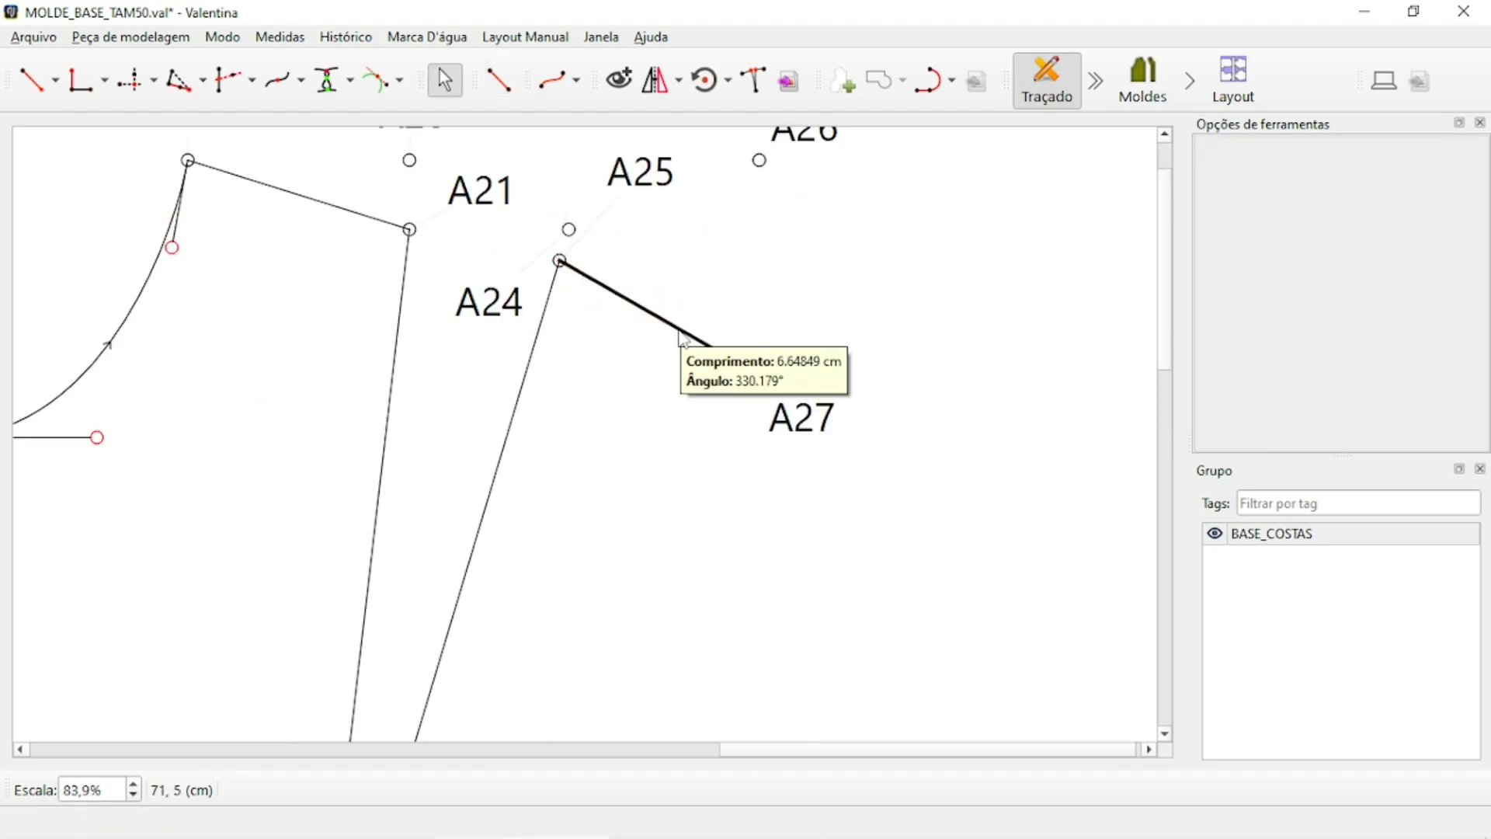
{"action": "scroll", "coordinate": [871, 249], "scroll_direction": "down", "scroll_amount": 2, "text": "ctrl"}
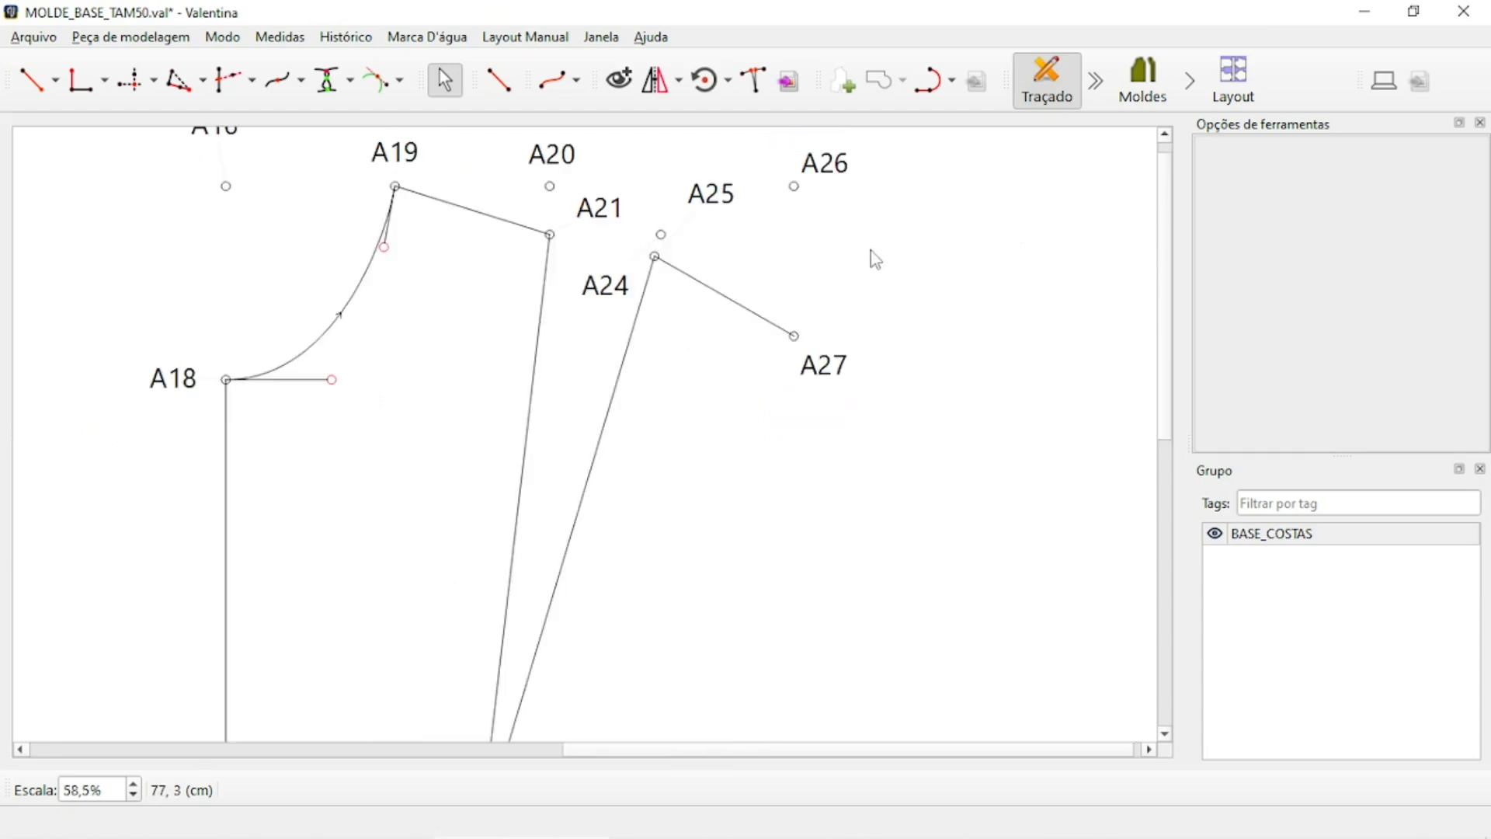
{"action": "left_click", "coordinate": [828, 166]}
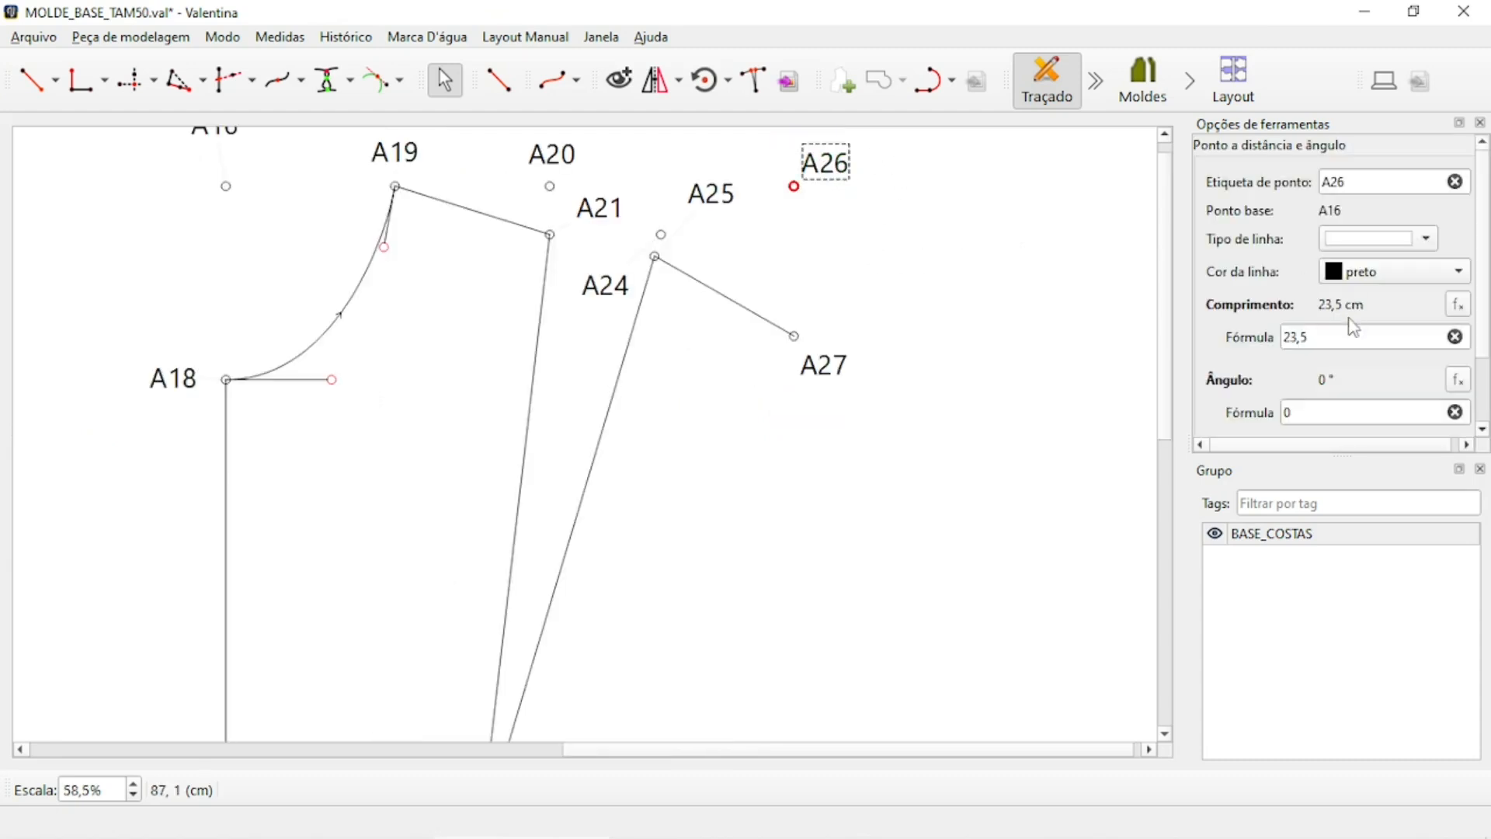
{"action": "scroll", "coordinate": [990, 225], "scroll_direction": "down", "scroll_amount": 3, "text": "ctrl"}
{"action": "scroll", "coordinate": [867, 238], "scroll_direction": "up", "scroll_amount": 3, "text": "ctrl"}
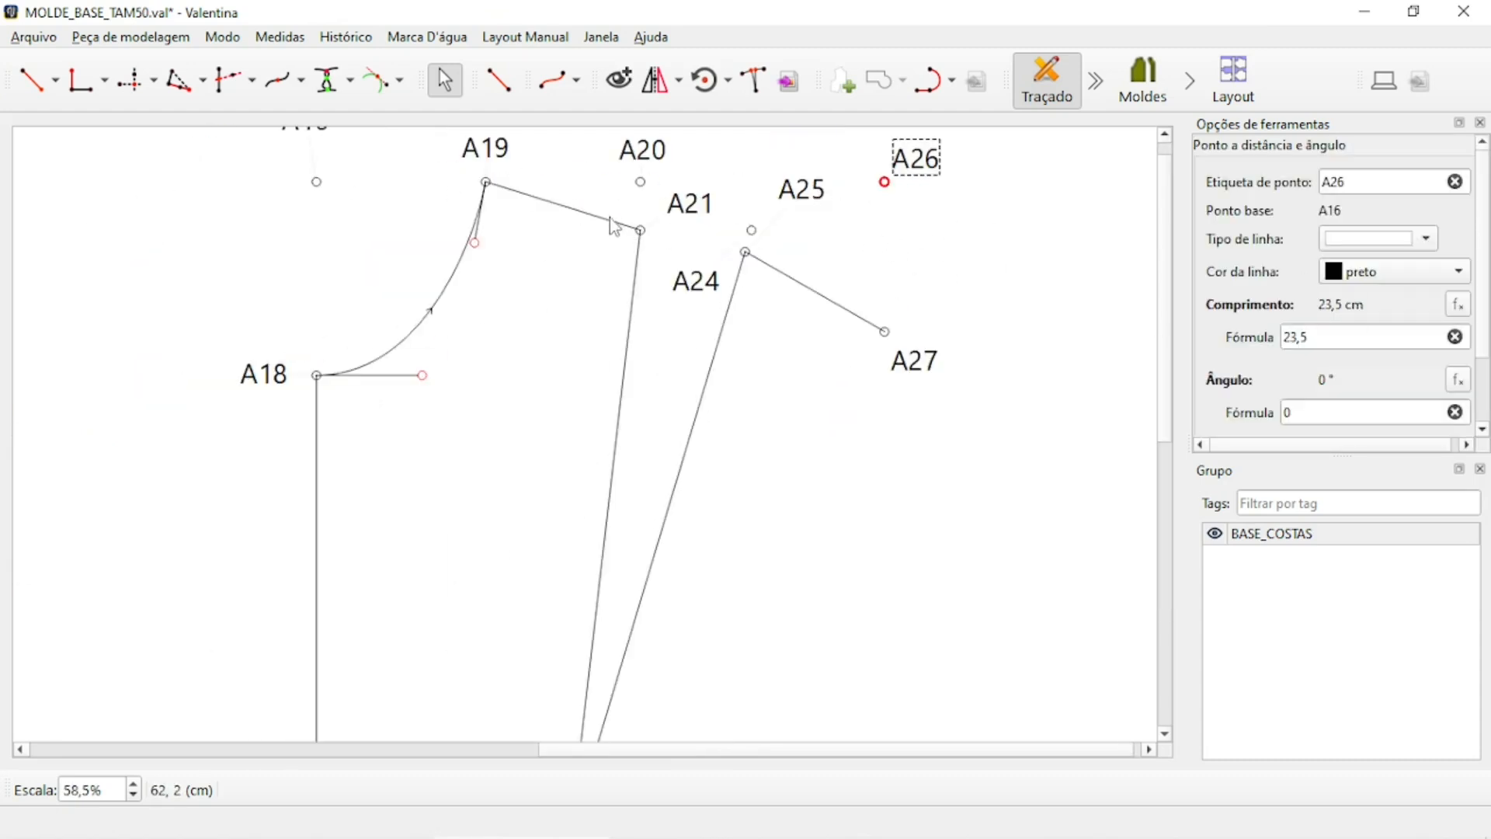
{"action": "mouse_move", "coordinate": [608, 227]}
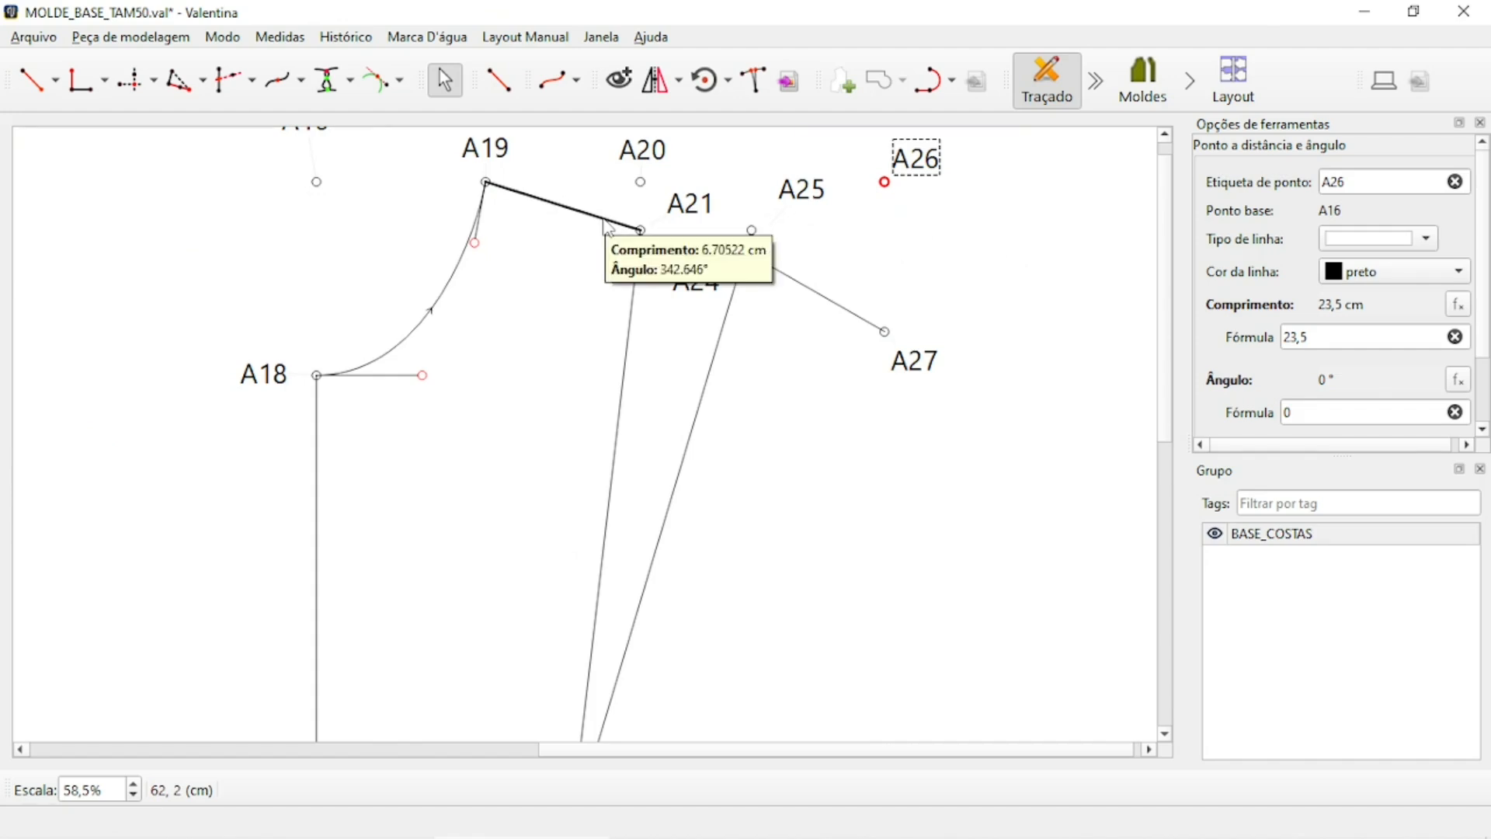
{"action": "mouse_move", "coordinate": [829, 306]}
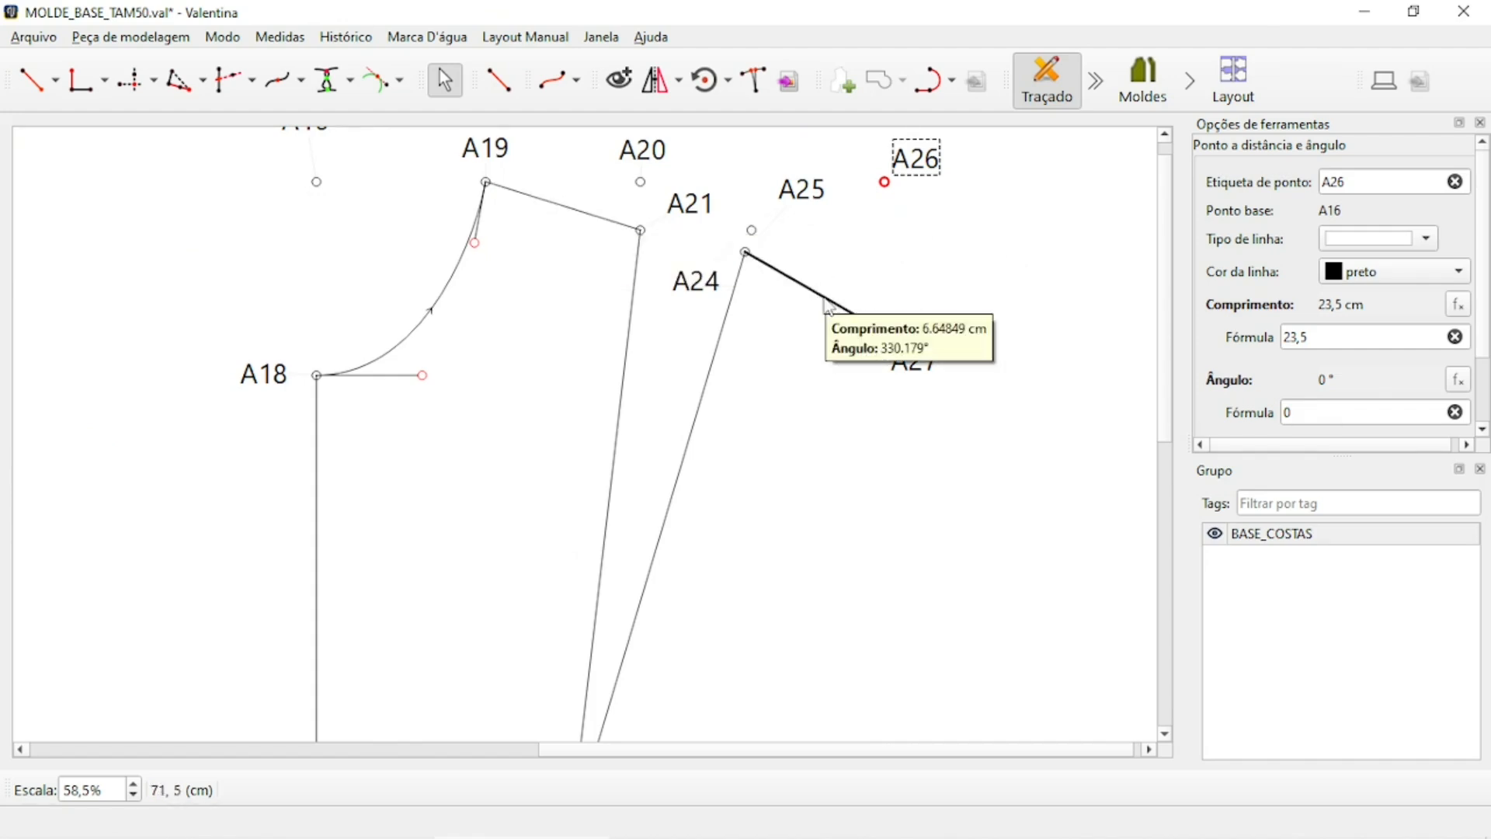
Add point A28 on the centre line at 24,8 cm and 270° from A16 with the blank line type.
{"action": "scroll", "coordinate": [821, 243], "scroll_direction": "down", "scroll_amount": 6, "text": "ctrl"}
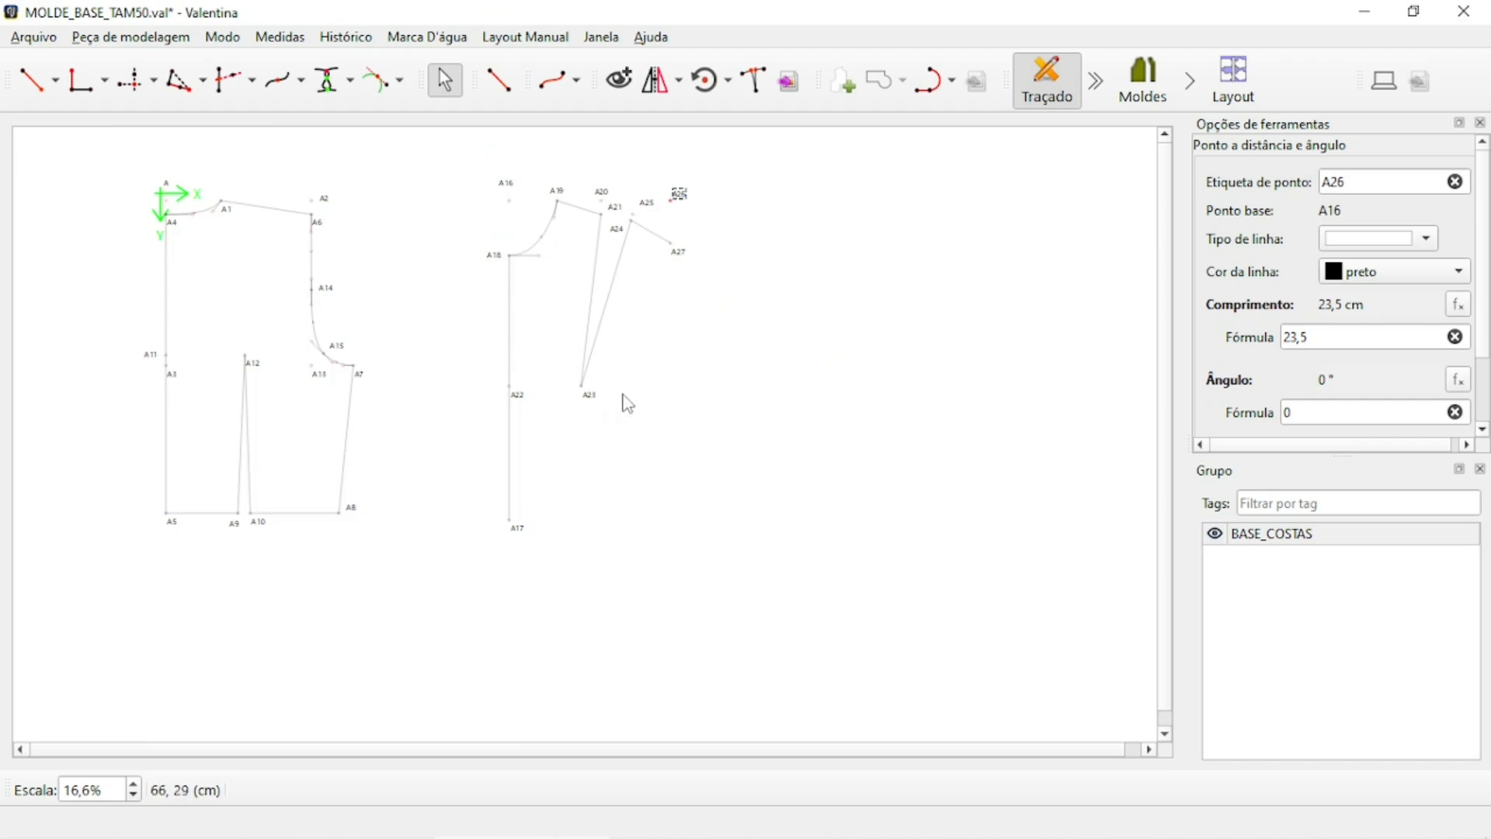
{"action": "scroll", "coordinate": [614, 380], "scroll_direction": "up", "scroll_amount": 4, "text": "ctrl"}
{"action": "scroll", "coordinate": [699, 349], "scroll_direction": "down", "scroll_amount": 4, "text": "ctrl"}
{"action": "scroll", "coordinate": [722, 365], "scroll_direction": "up", "scroll_amount": 4, "text": "ctrl"}
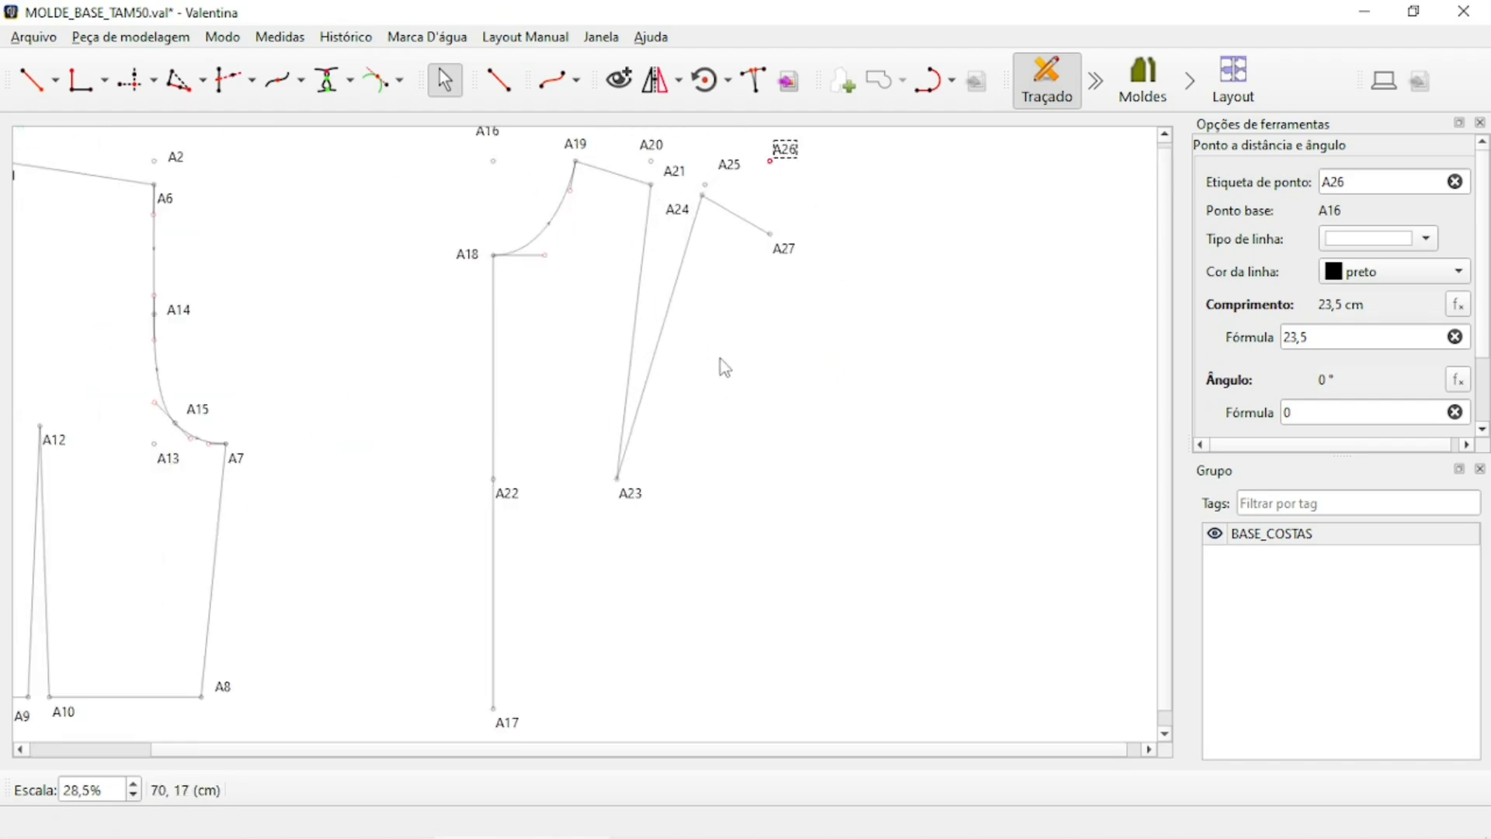
{"action": "left_click", "coordinate": [35, 83]}
{"action": "left_click", "coordinate": [485, 129]}
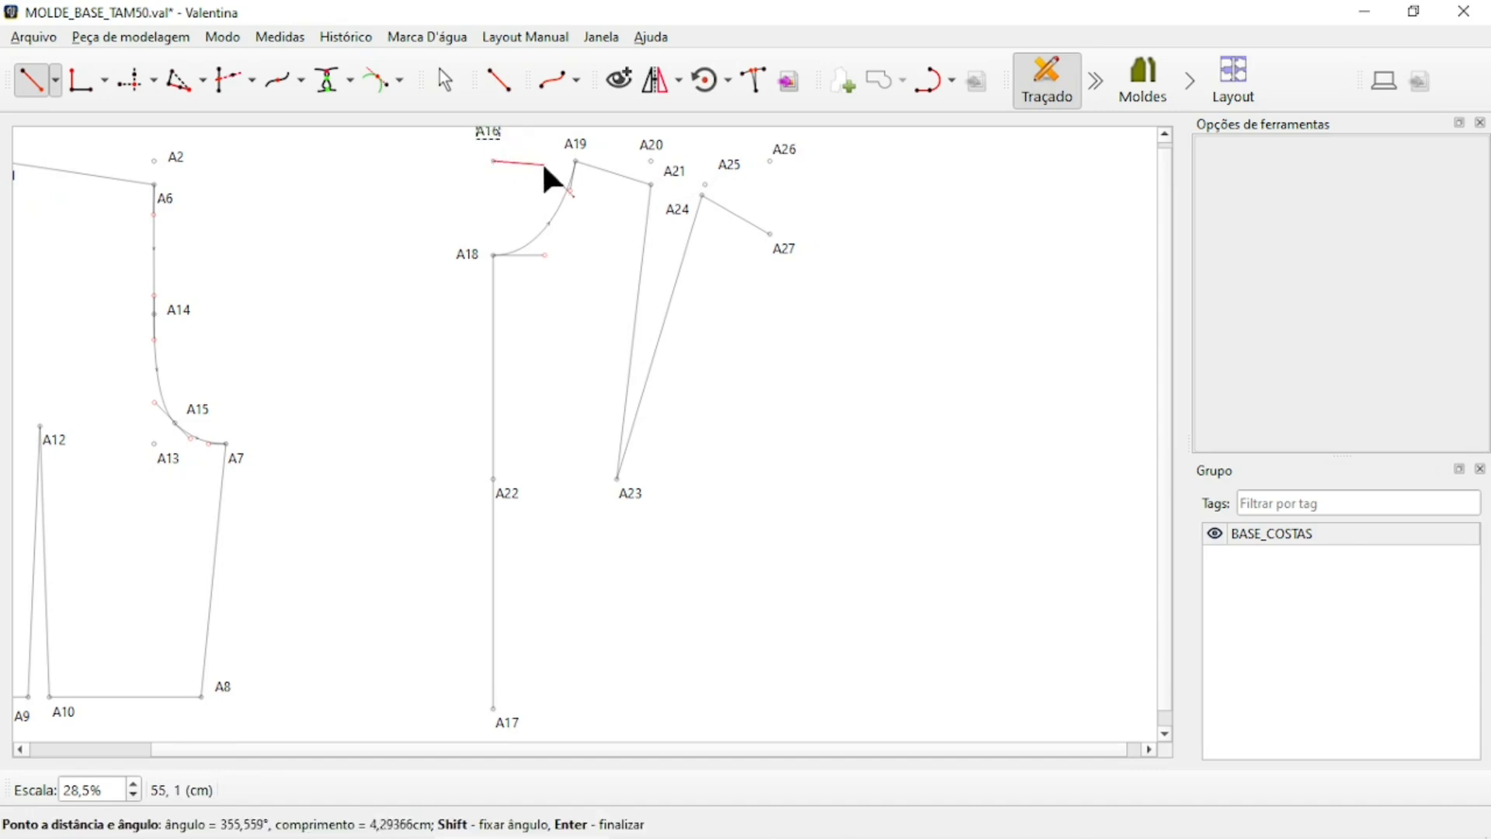
{"action": "left_click", "coordinate": [498, 544]}
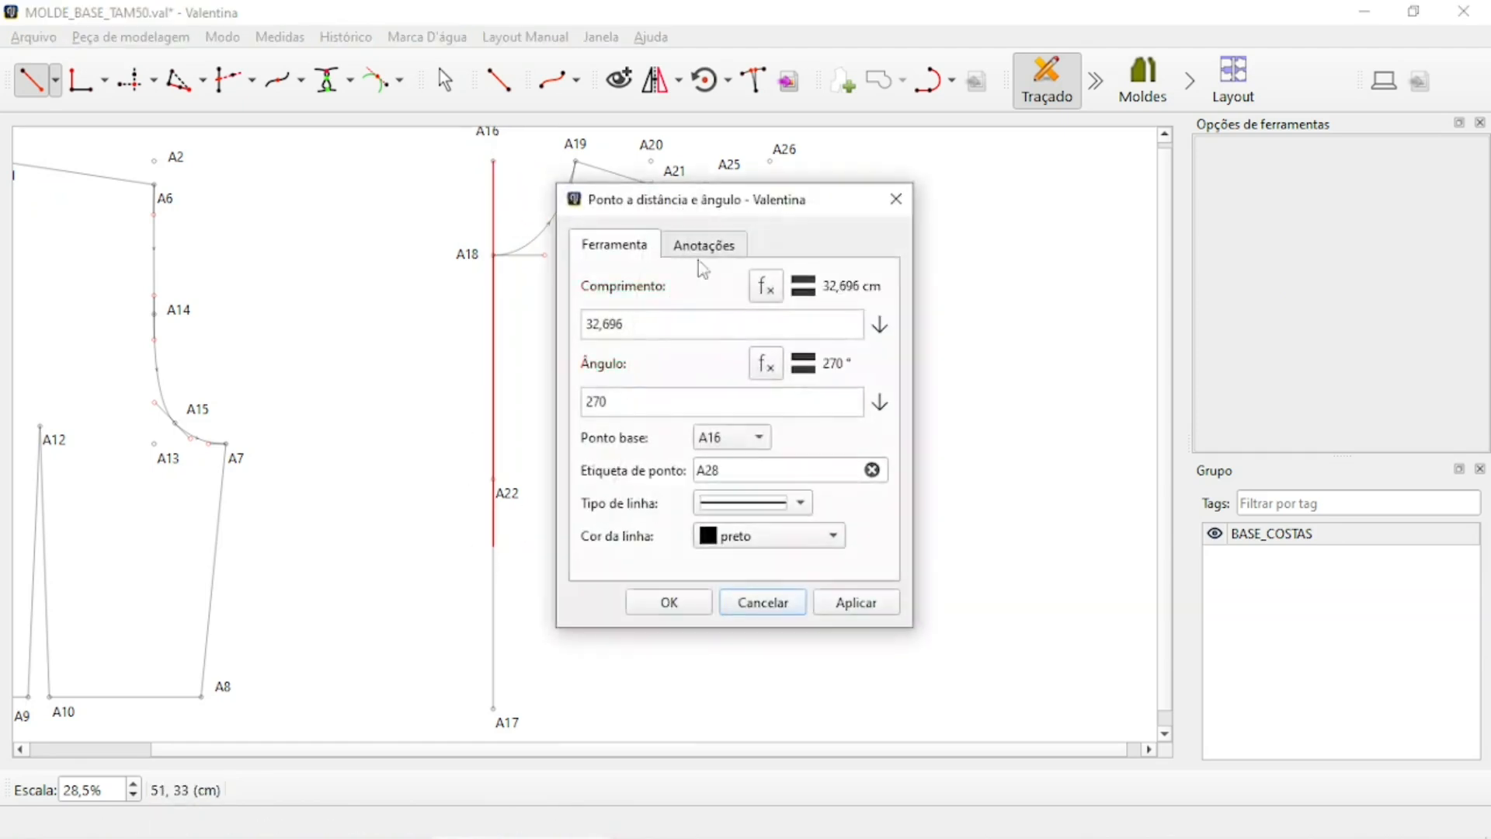
{"action": "left_click_drag", "start_coordinate": [762, 199], "coordinate": [1074, 173]}
{"action": "left_click_drag", "start_coordinate": [1037, 301], "coordinate": [738, 297]}
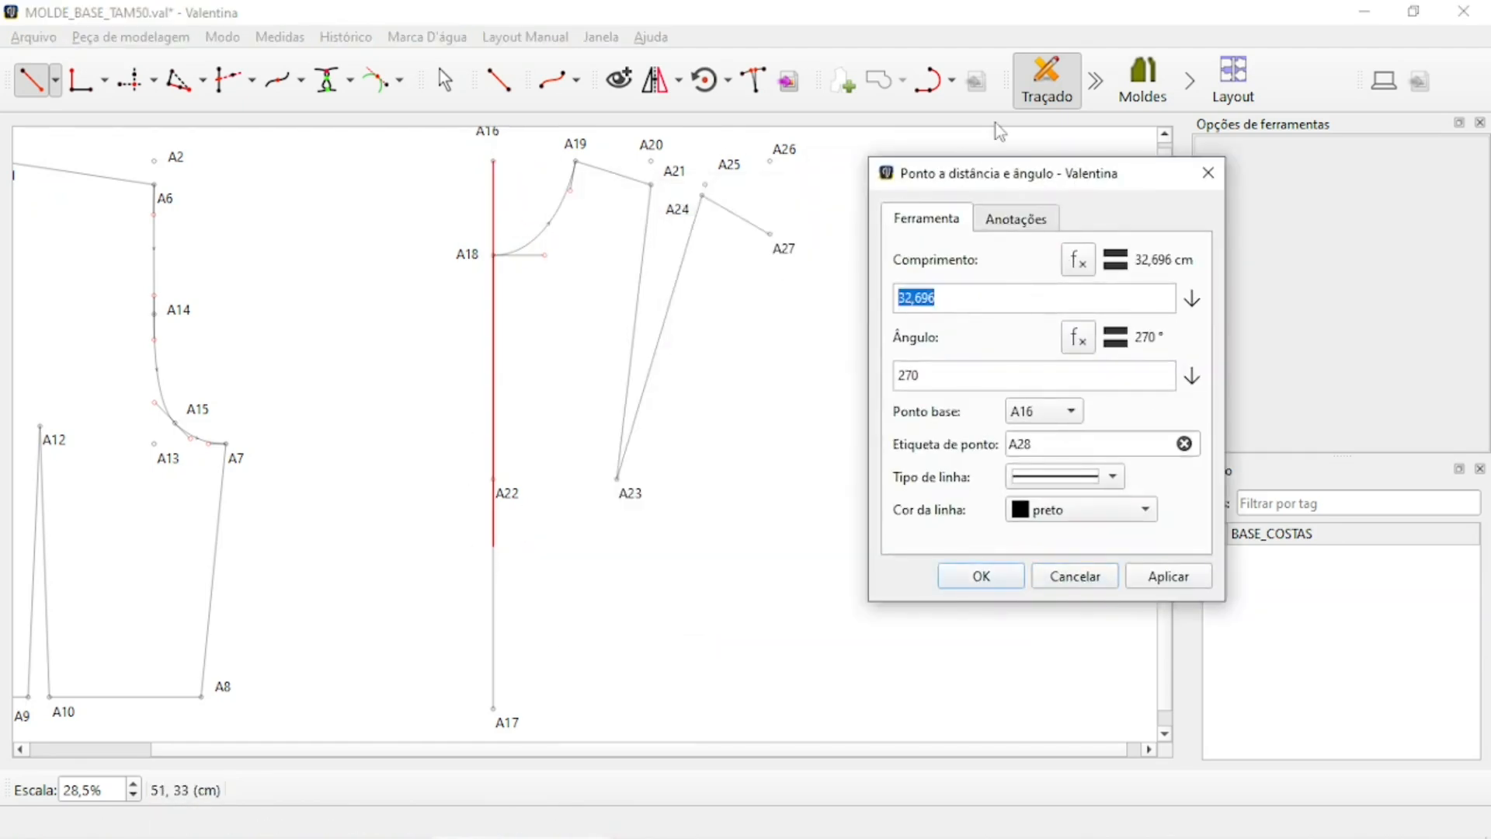
{"action": "type", "text": "24,8"}
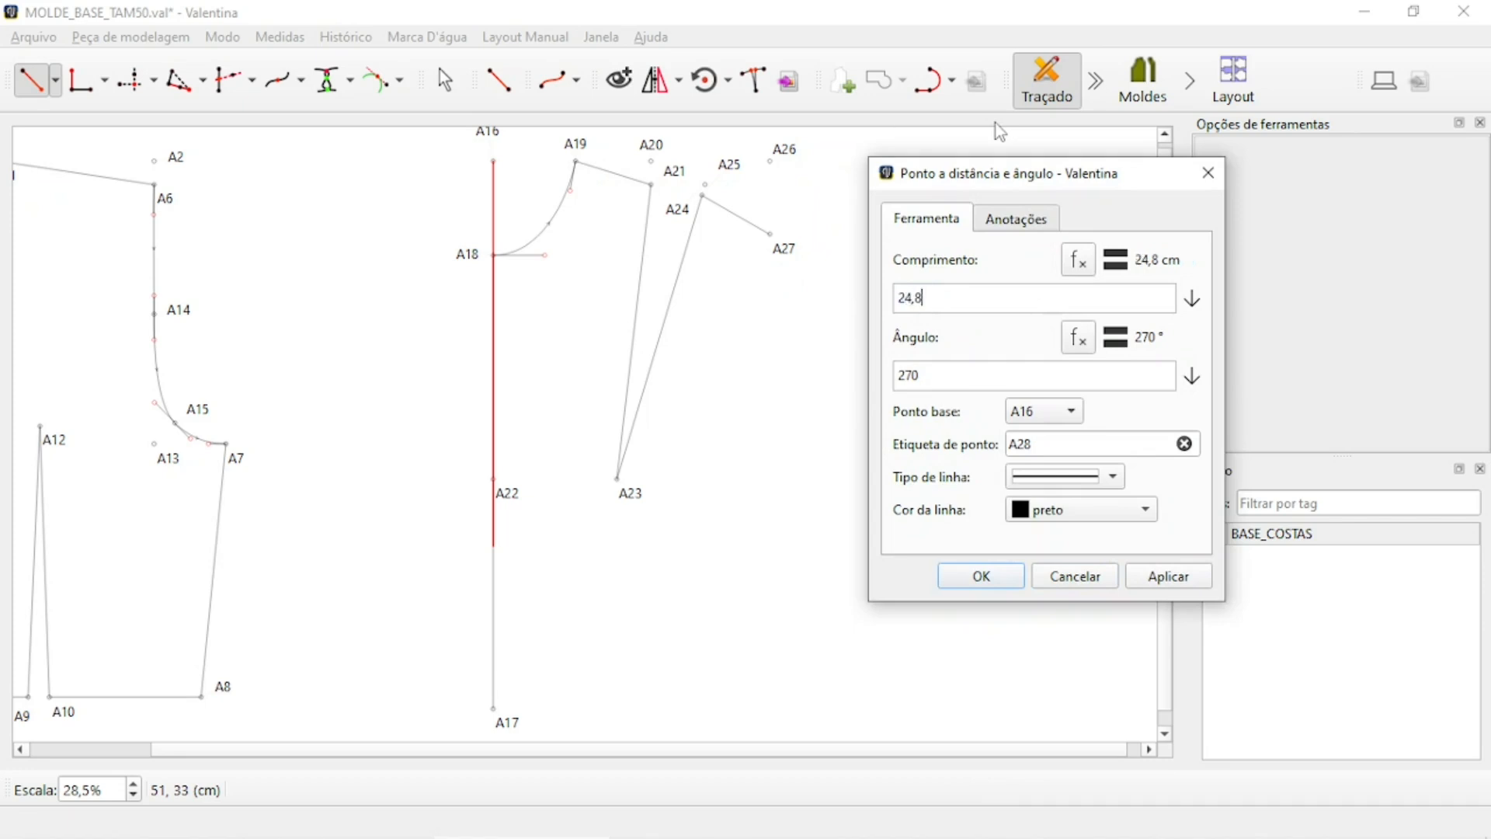
{"action": "left_click", "coordinate": [1123, 477]}
{"action": "left_click", "coordinate": [1100, 506]}
{"action": "left_click", "coordinate": [1155, 577]}
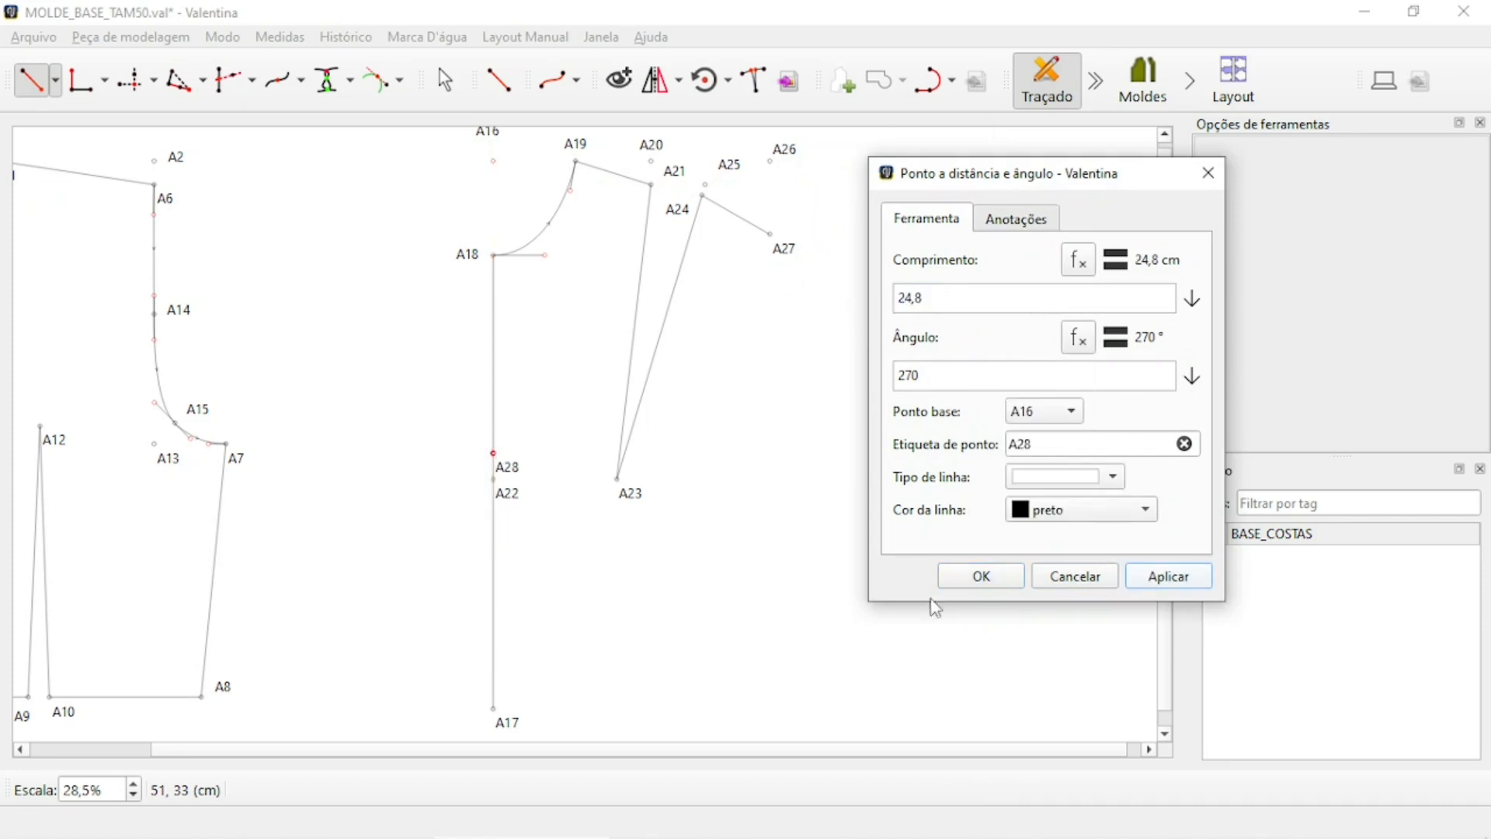
{"action": "left_click", "coordinate": [982, 576]}
Add point A29 at 29,3 cm and 0° from A28 with the blank line type.
{"action": "left_click", "coordinate": [31, 80]}
{"action": "left_click", "coordinate": [493, 453]}
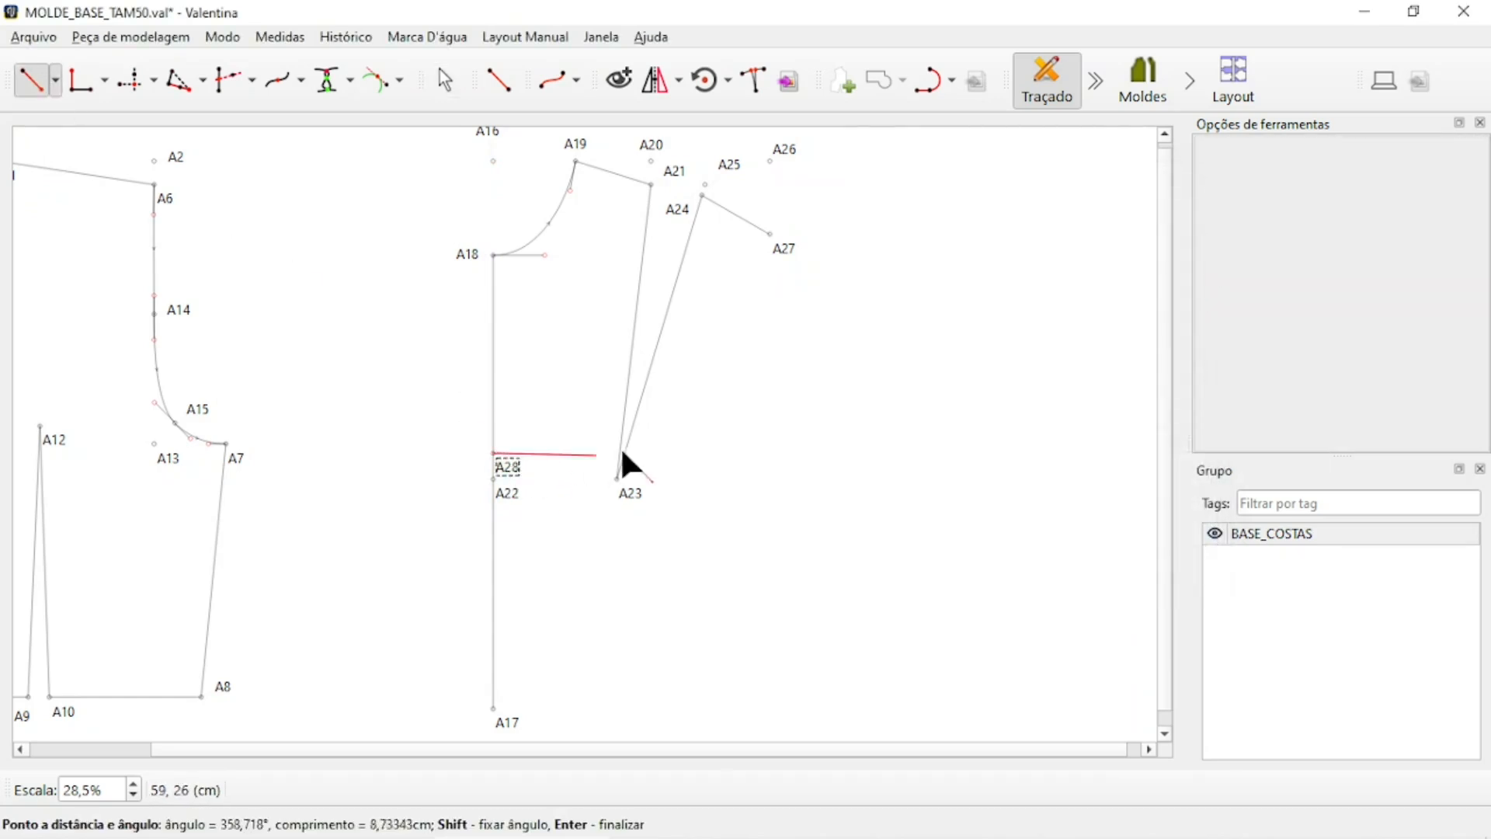
{"action": "left_click", "coordinate": [859, 435], "text": "shift"}
{"action": "left_click", "coordinate": [782, 512]}
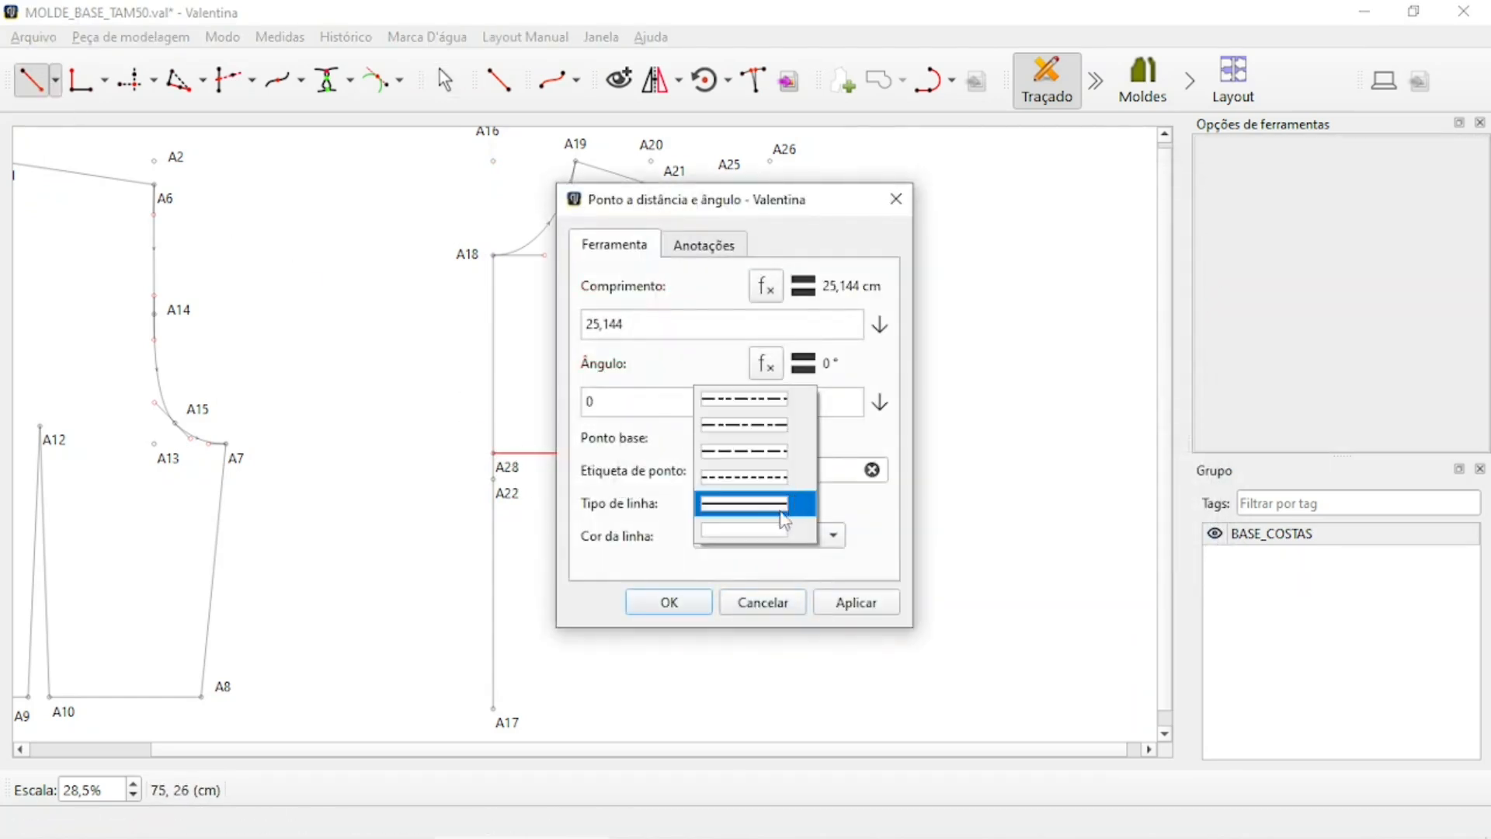
{"action": "left_click", "coordinate": [783, 526]}
{"action": "double_click", "coordinate": [679, 326]}
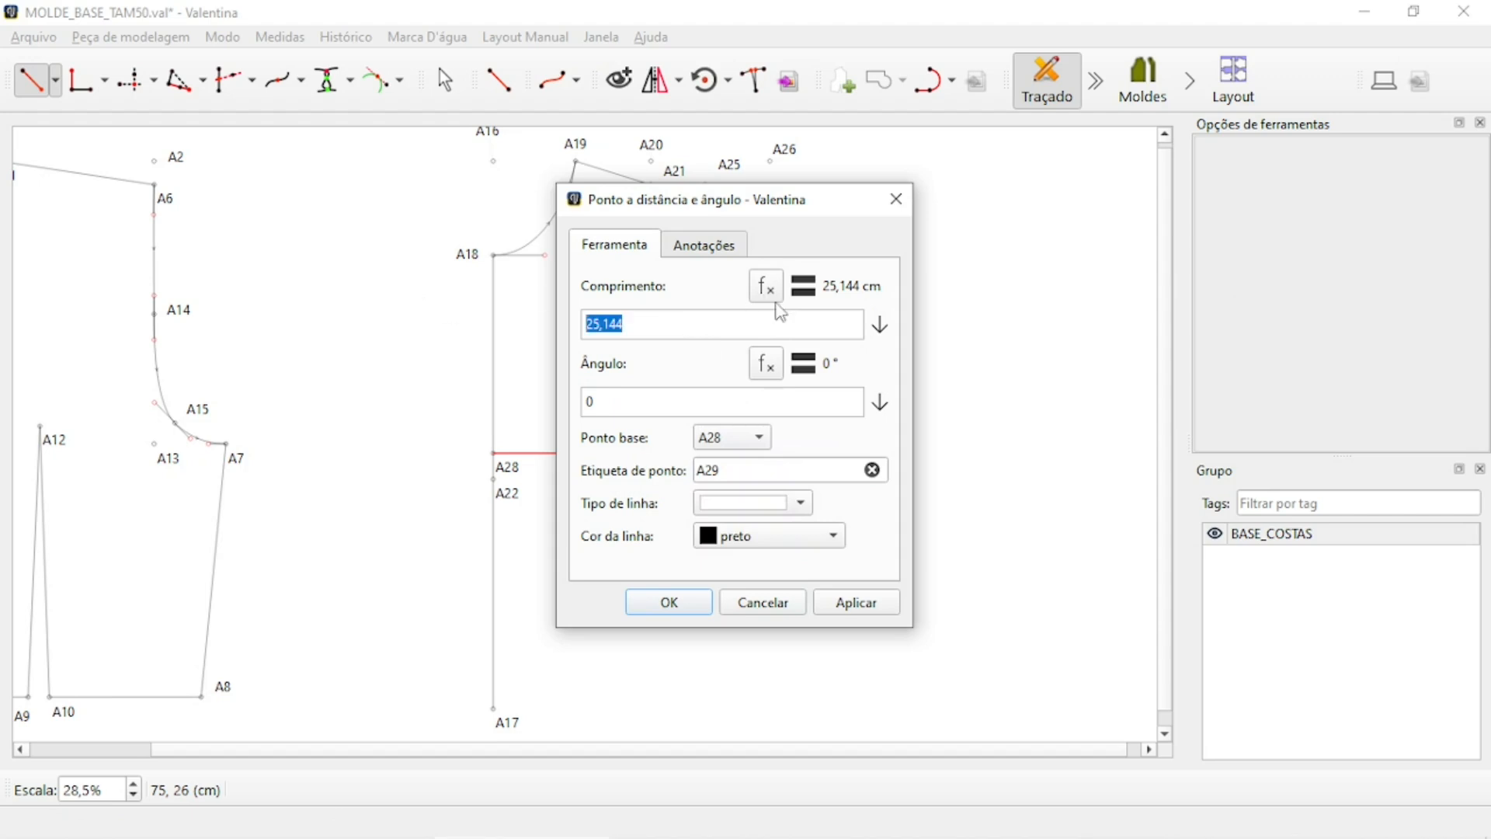
{"action": "type", "text": "29,3"}
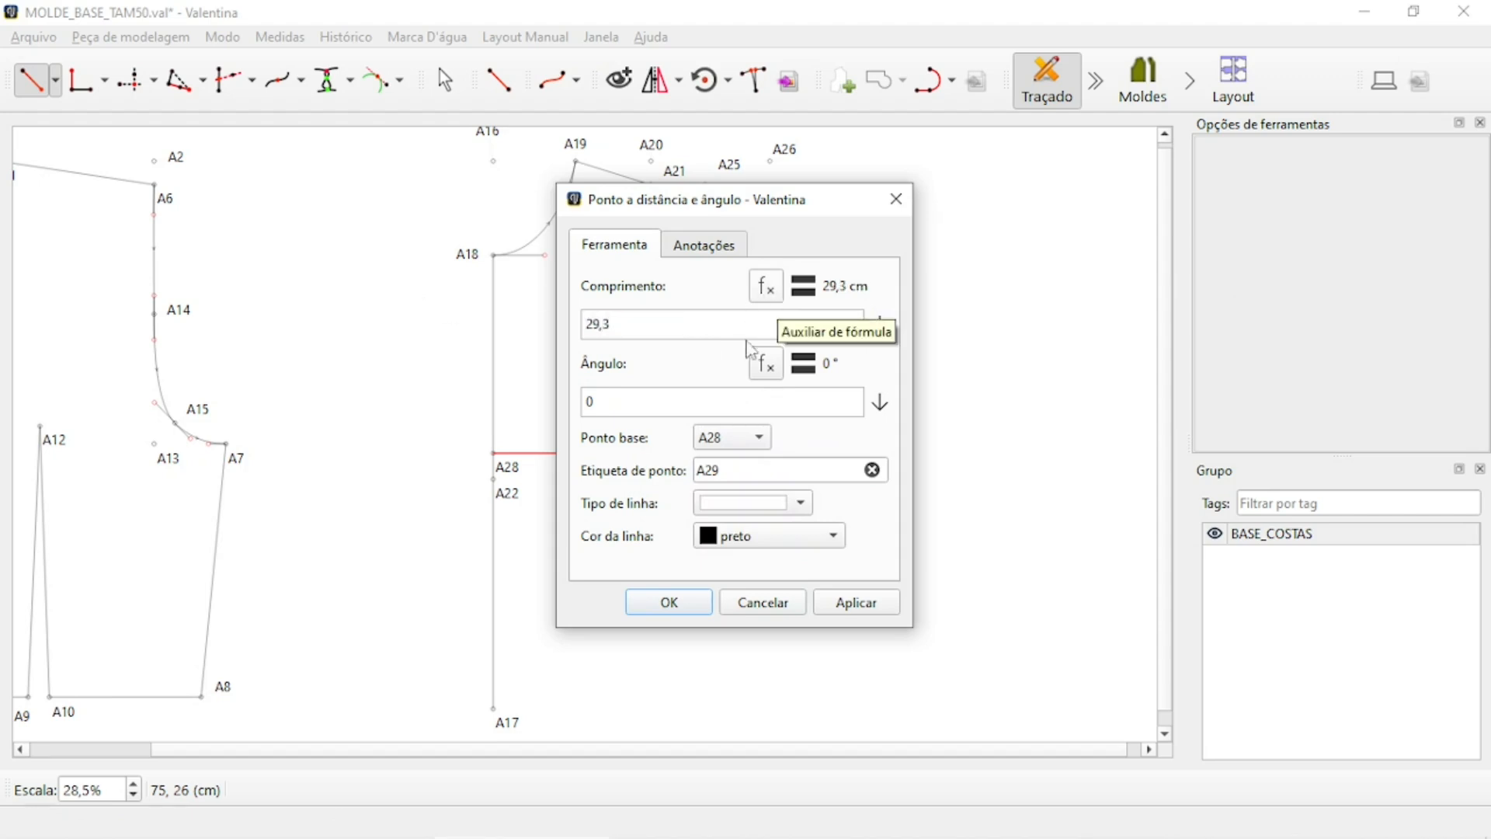
{"action": "left_click", "coordinate": [668, 601]}
{"action": "left_click", "coordinate": [867, 396]}
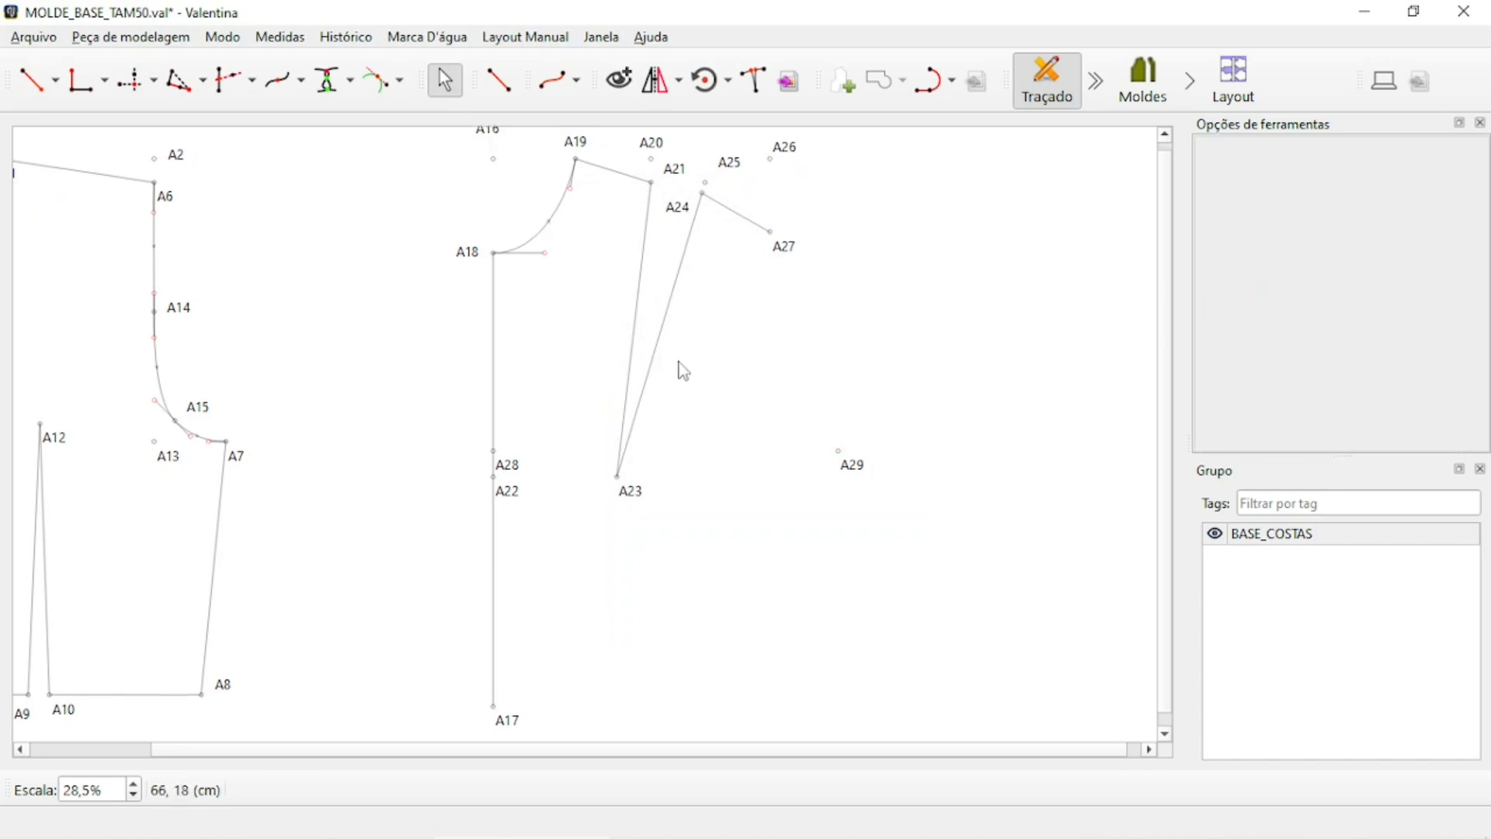
{"action": "scroll", "coordinate": [693, 447], "scroll_direction": "up", "scroll_amount": 1, "text": "ctrl"}
{"action": "scroll", "coordinate": [719, 659], "scroll_direction": "up", "scroll_amount": 2, "text": "ctrl"}
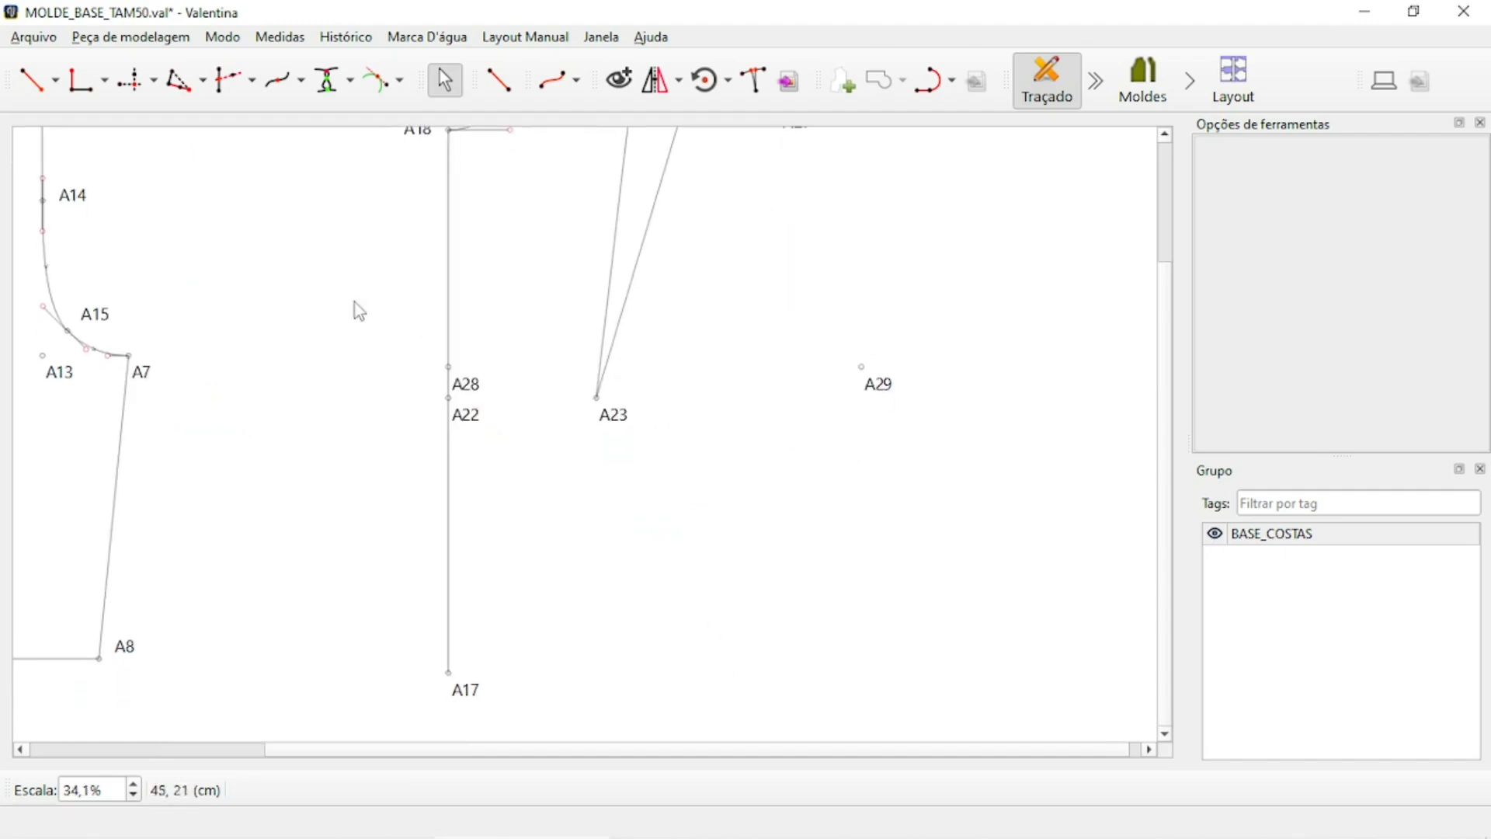
Add point A30 at 27,2 cm and 0° from A17 with the blank line type.
{"action": "left_click", "coordinate": [31, 79]}
{"action": "left_click", "coordinate": [449, 677]}
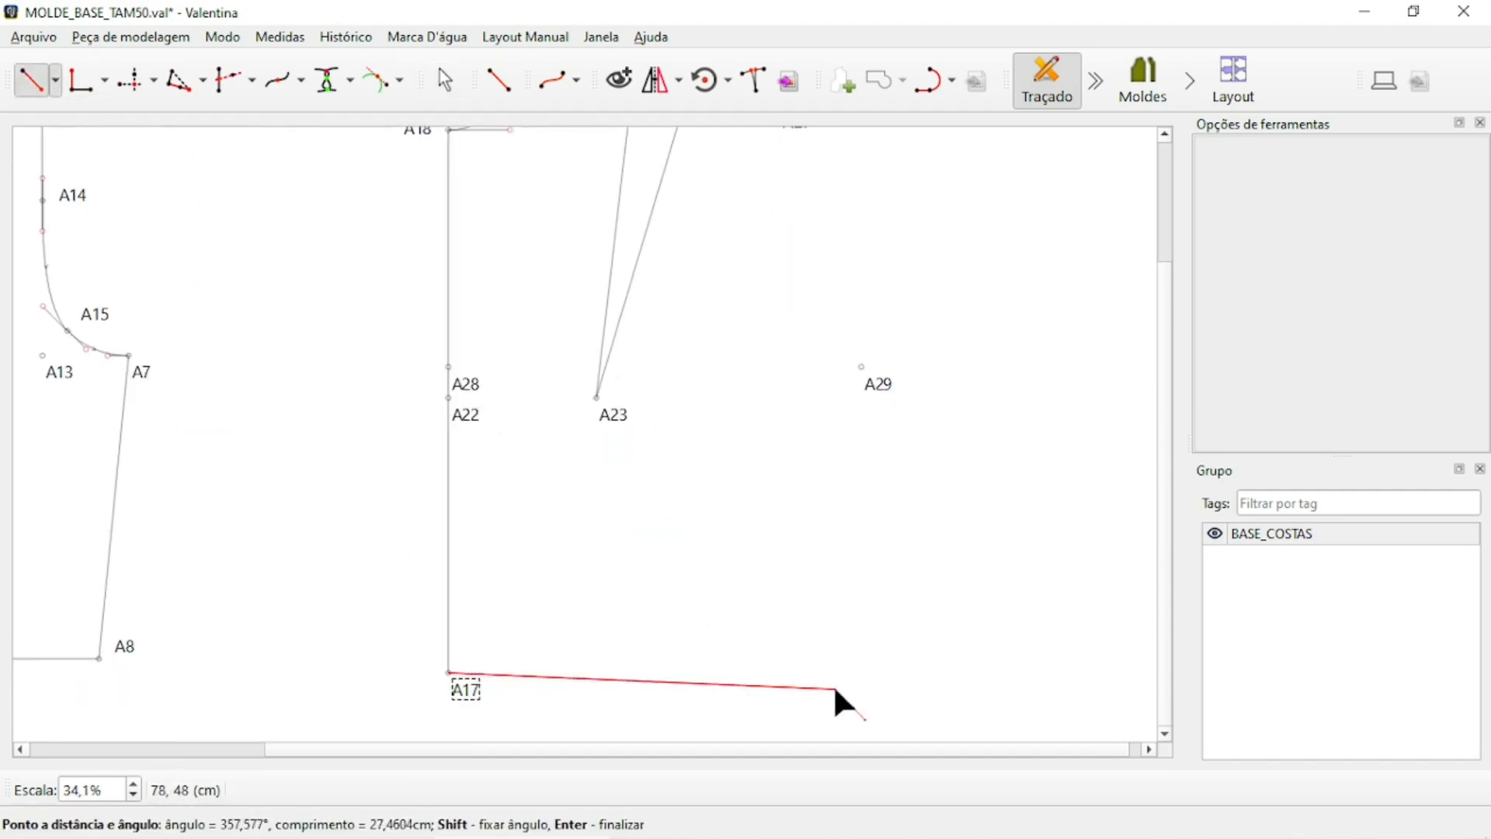
{"action": "left_click", "coordinate": [839, 676], "text": "shift"}
{"action": "left_click_drag", "start_coordinate": [799, 204], "coordinate": [1158, 135]}
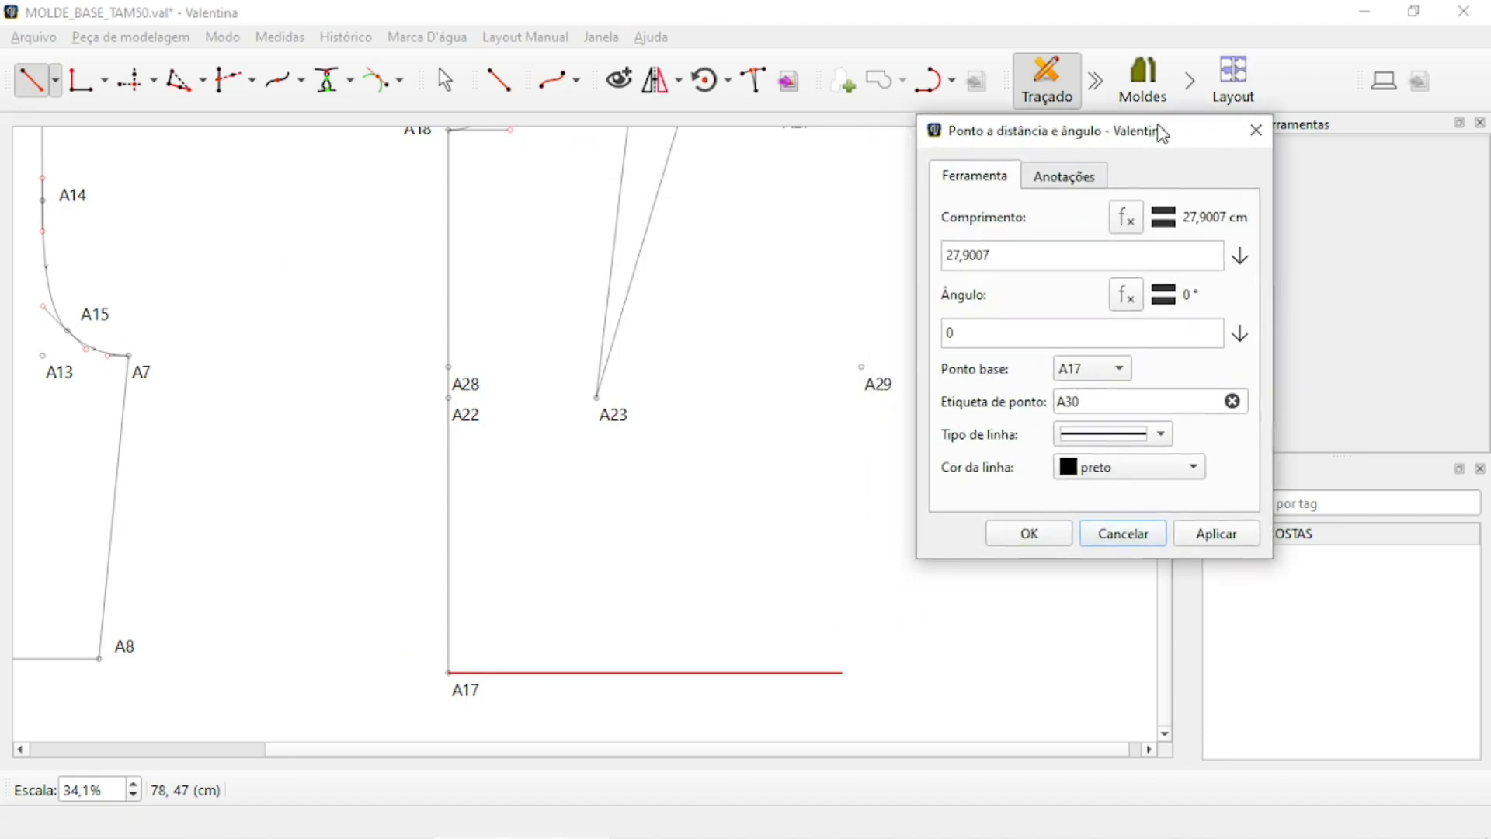
{"action": "left_click_drag", "start_coordinate": [994, 256], "coordinate": [980, 113]}
{"action": "type", "text": "27,2"}
{"action": "left_click", "coordinate": [1161, 435]}
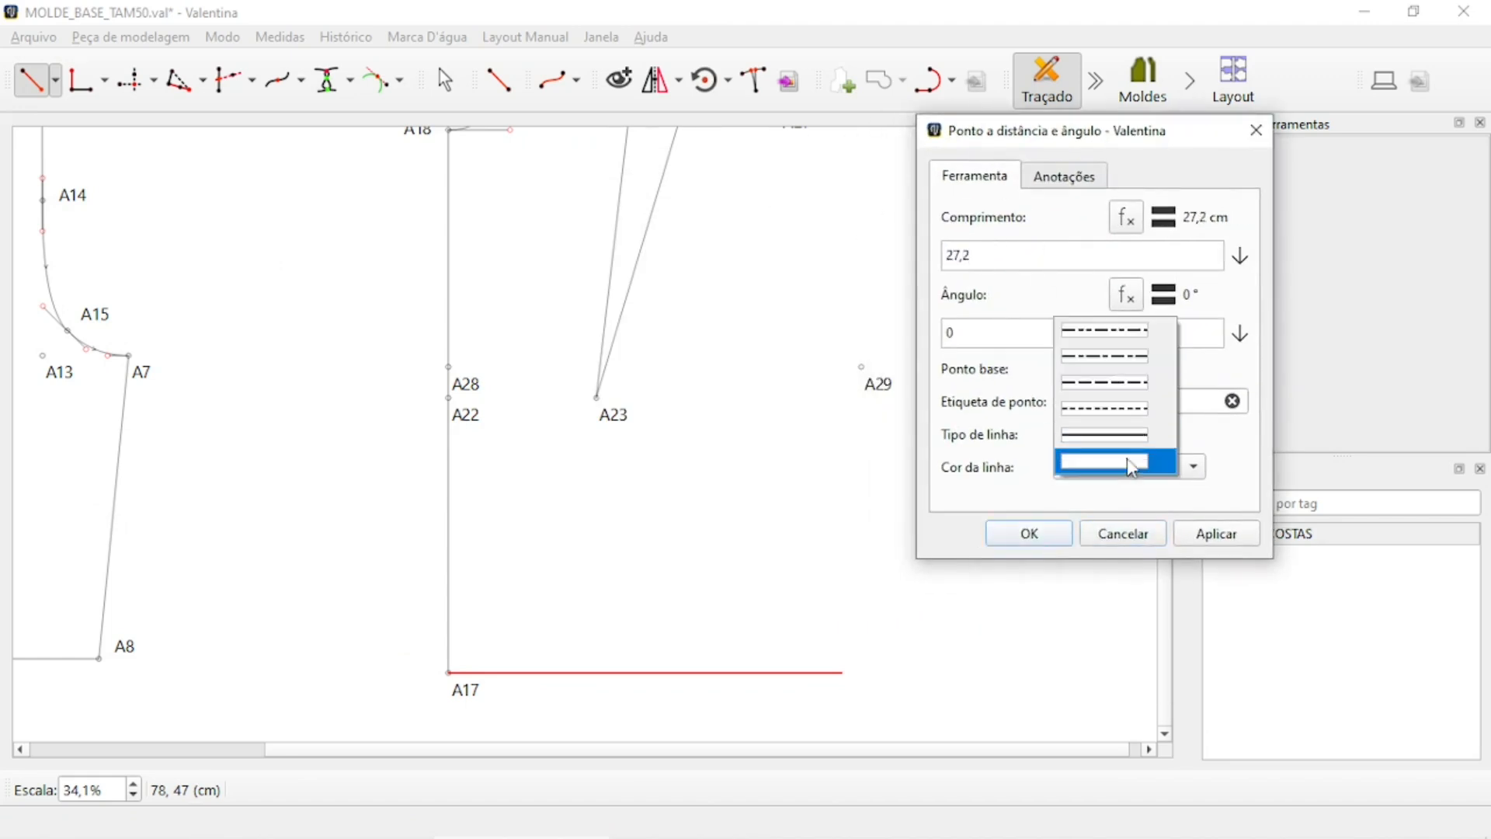
{"action": "left_click", "coordinate": [1134, 462]}
{"action": "left_click", "coordinate": [1181, 533]}
{"action": "left_click", "coordinate": [1029, 533]}
Add point A31 at 9 cm and 0° from A17, keeping the solid line type.
{"action": "left_click", "coordinate": [31, 79]}
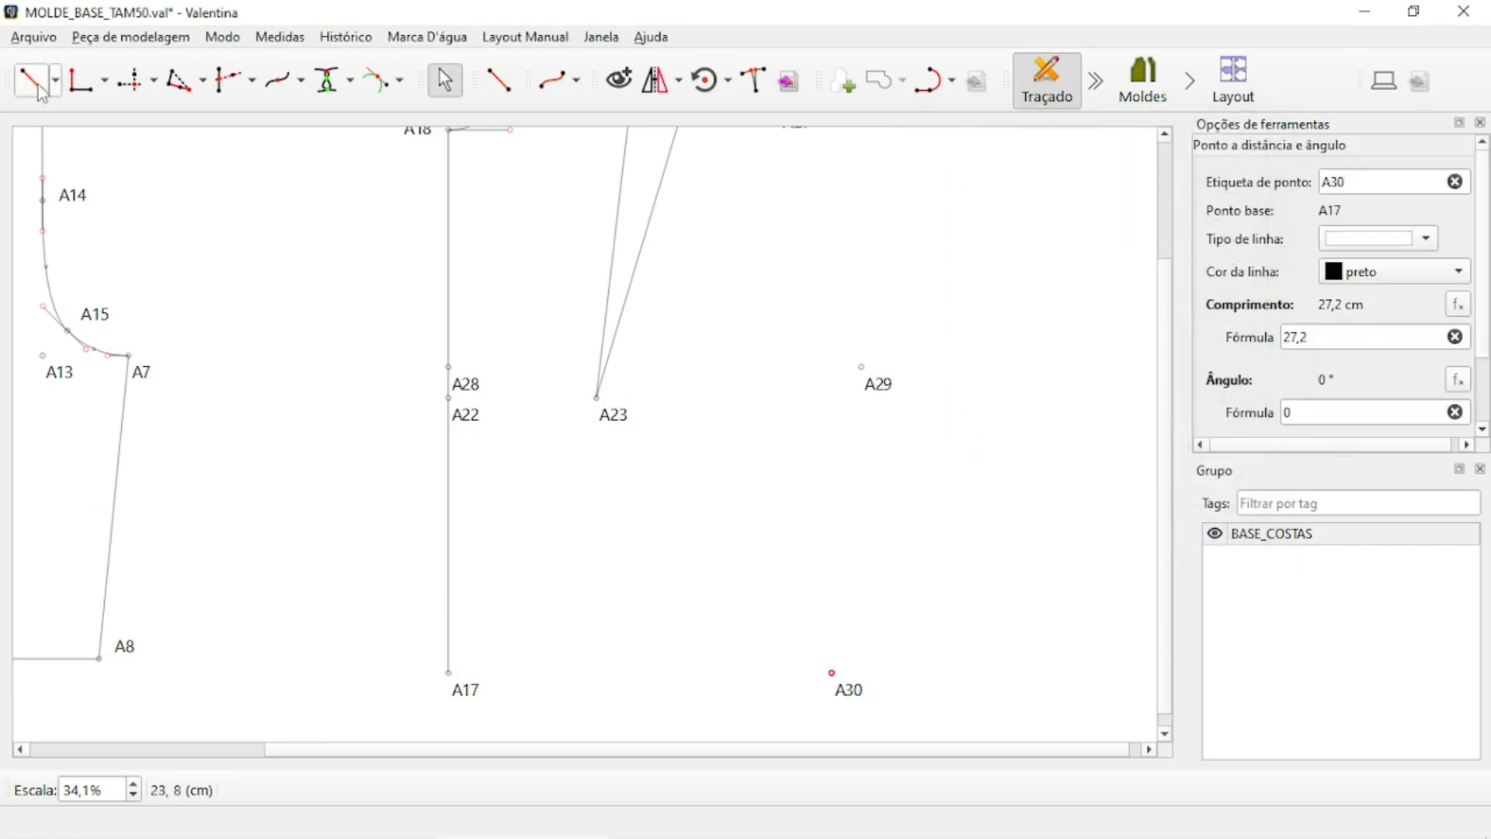
{"action": "left_click", "coordinate": [448, 673]}
{"action": "left_click", "coordinate": [603, 672]}
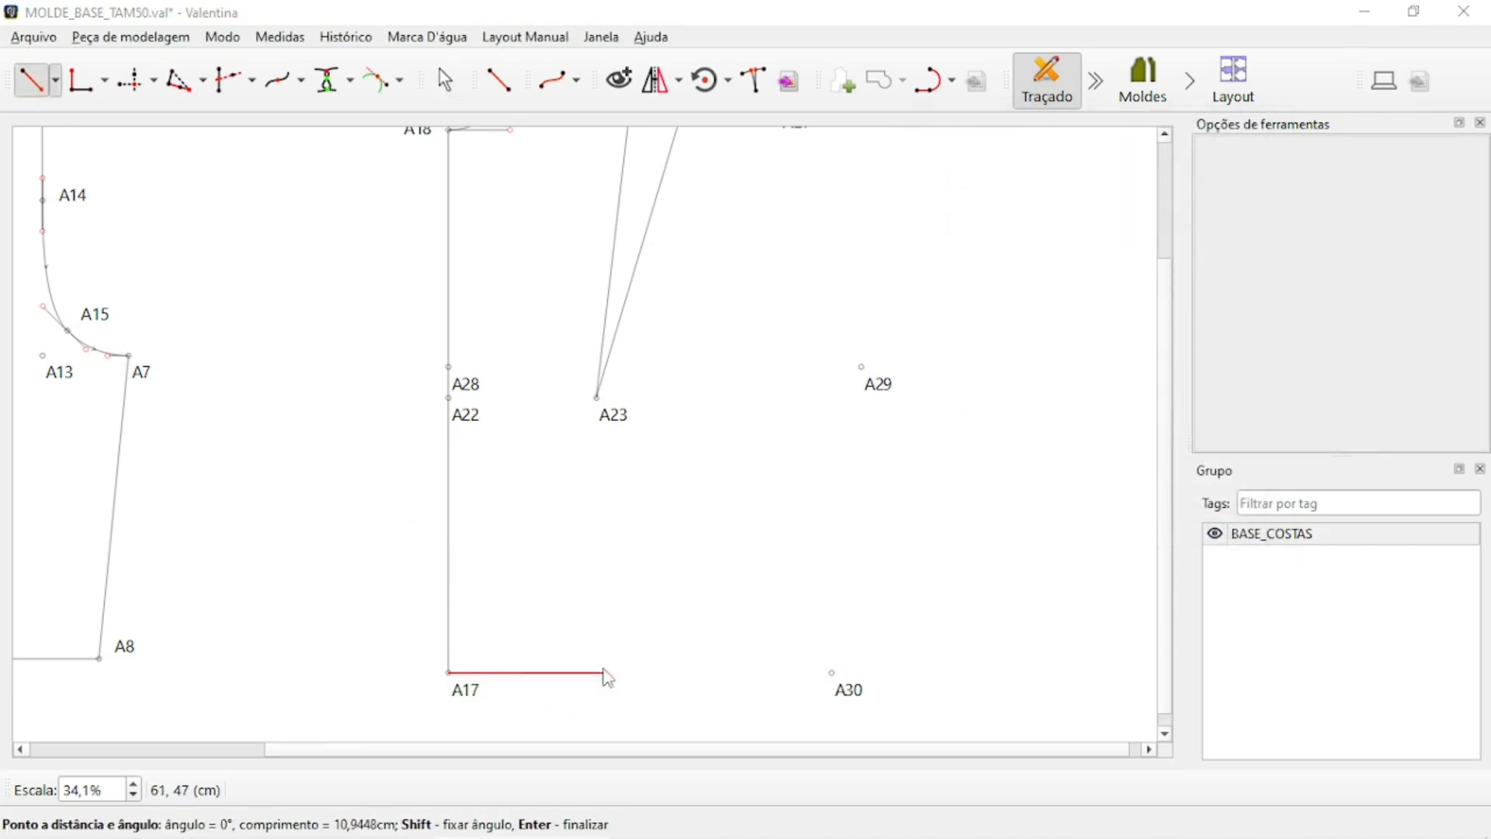
{"action": "left_click_drag", "start_coordinate": [765, 200], "coordinate": [974, 167]}
{"action": "left_click", "coordinate": [998, 471]}
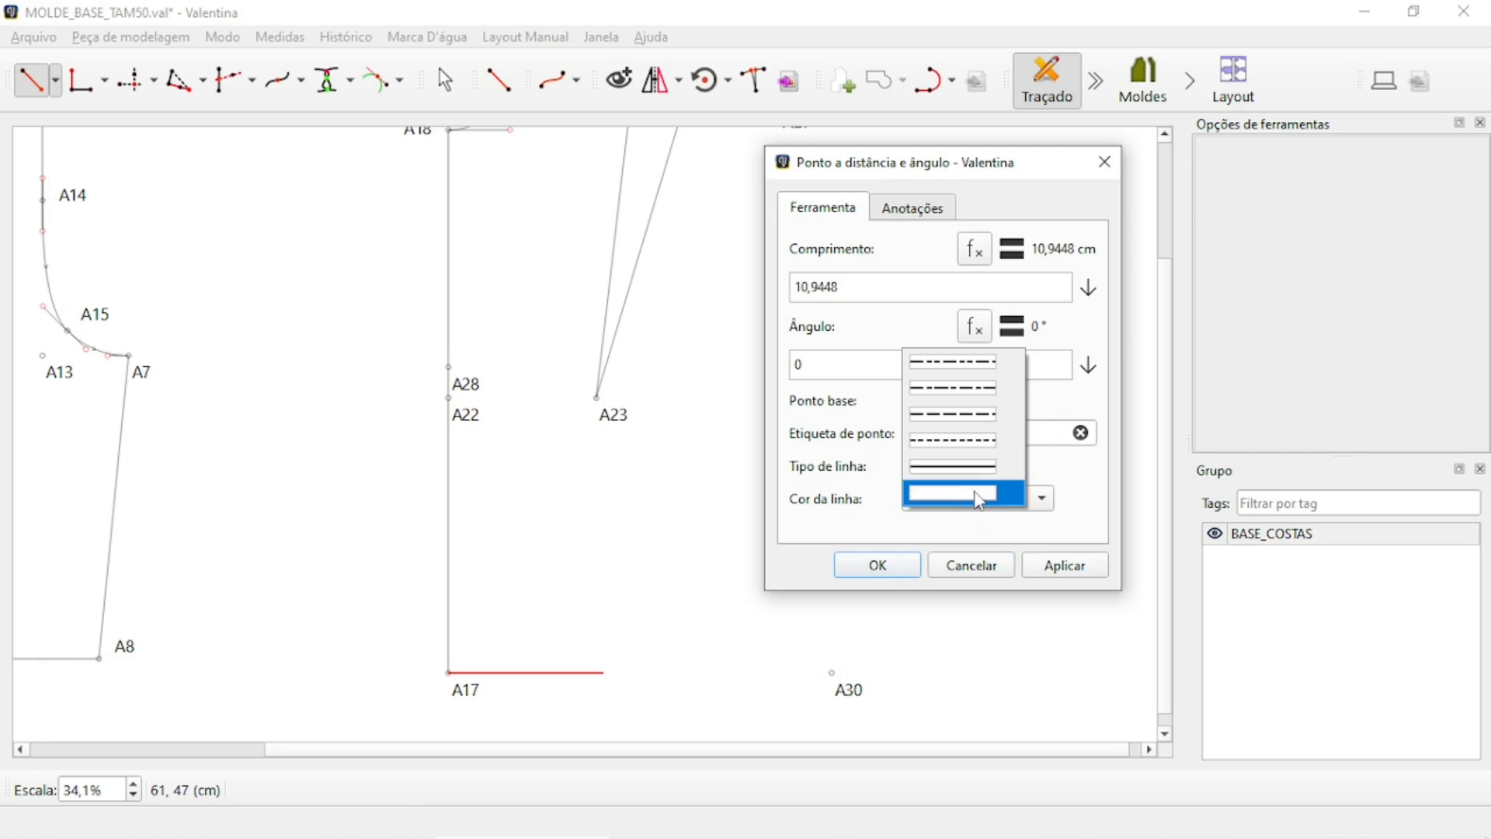
{"action": "left_click", "coordinate": [977, 496]}
{"action": "left_click", "coordinate": [993, 467]}
{"action": "left_click", "coordinate": [984, 445]}
{"action": "double_click", "coordinate": [841, 290]}
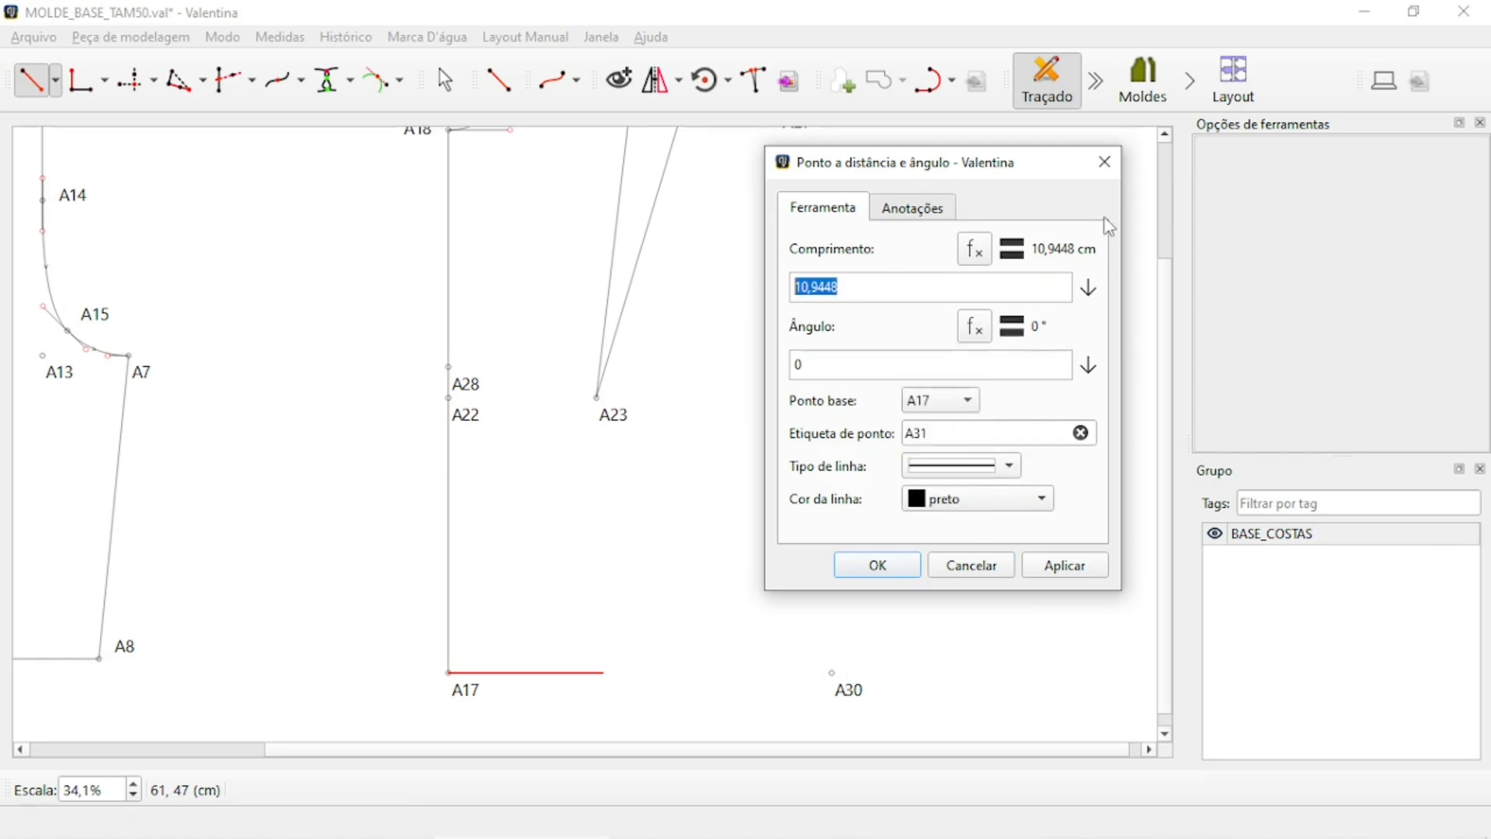
{"action": "type", "text": "9"}
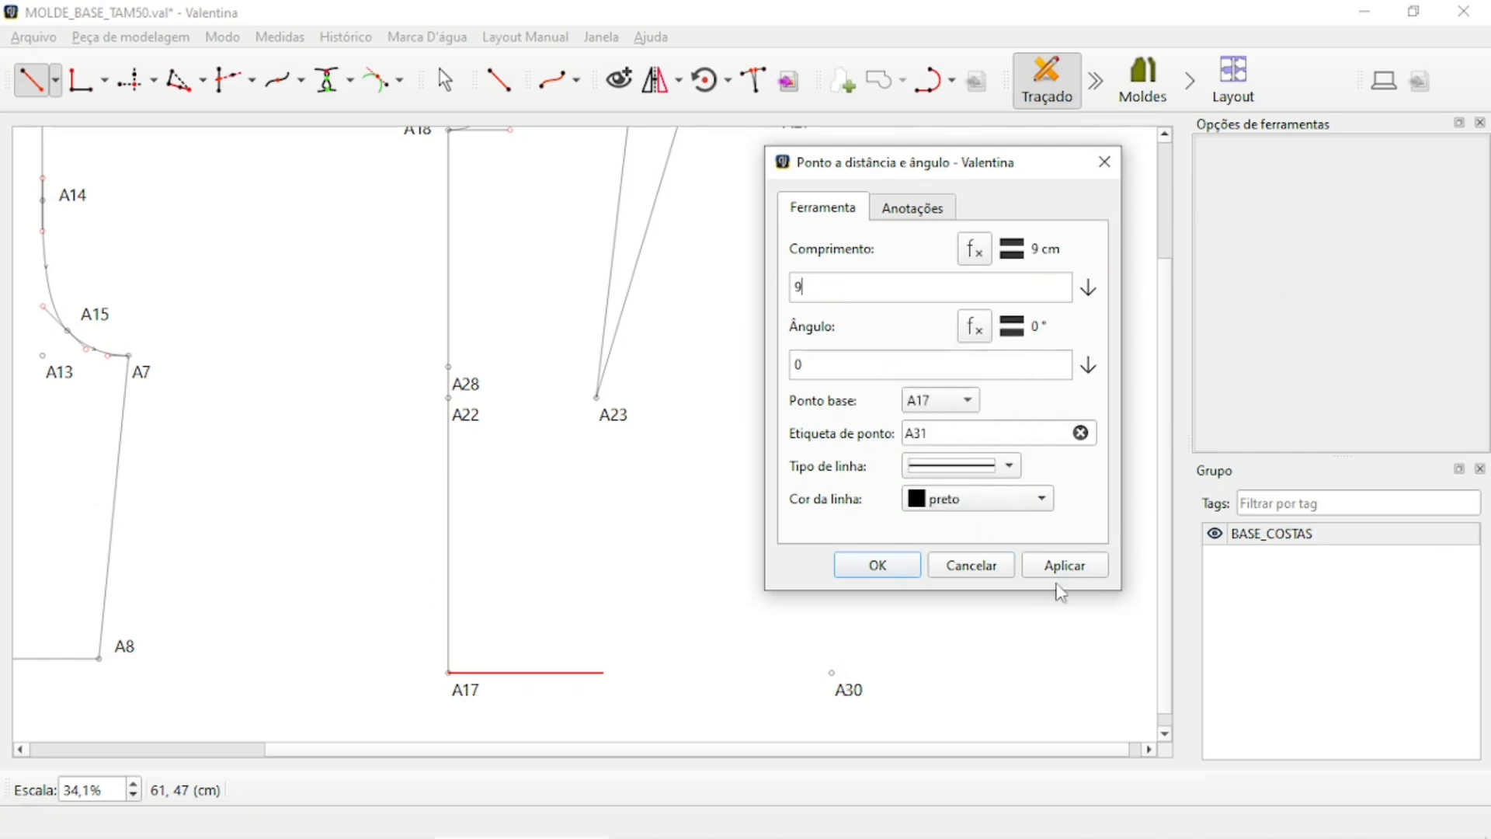
{"action": "left_click", "coordinate": [1062, 569]}
{"action": "left_click", "coordinate": [883, 565]}
Add point A32 at 4 cm and 0° from A31 with the blank line type.
{"action": "left_click", "coordinate": [34, 82]}
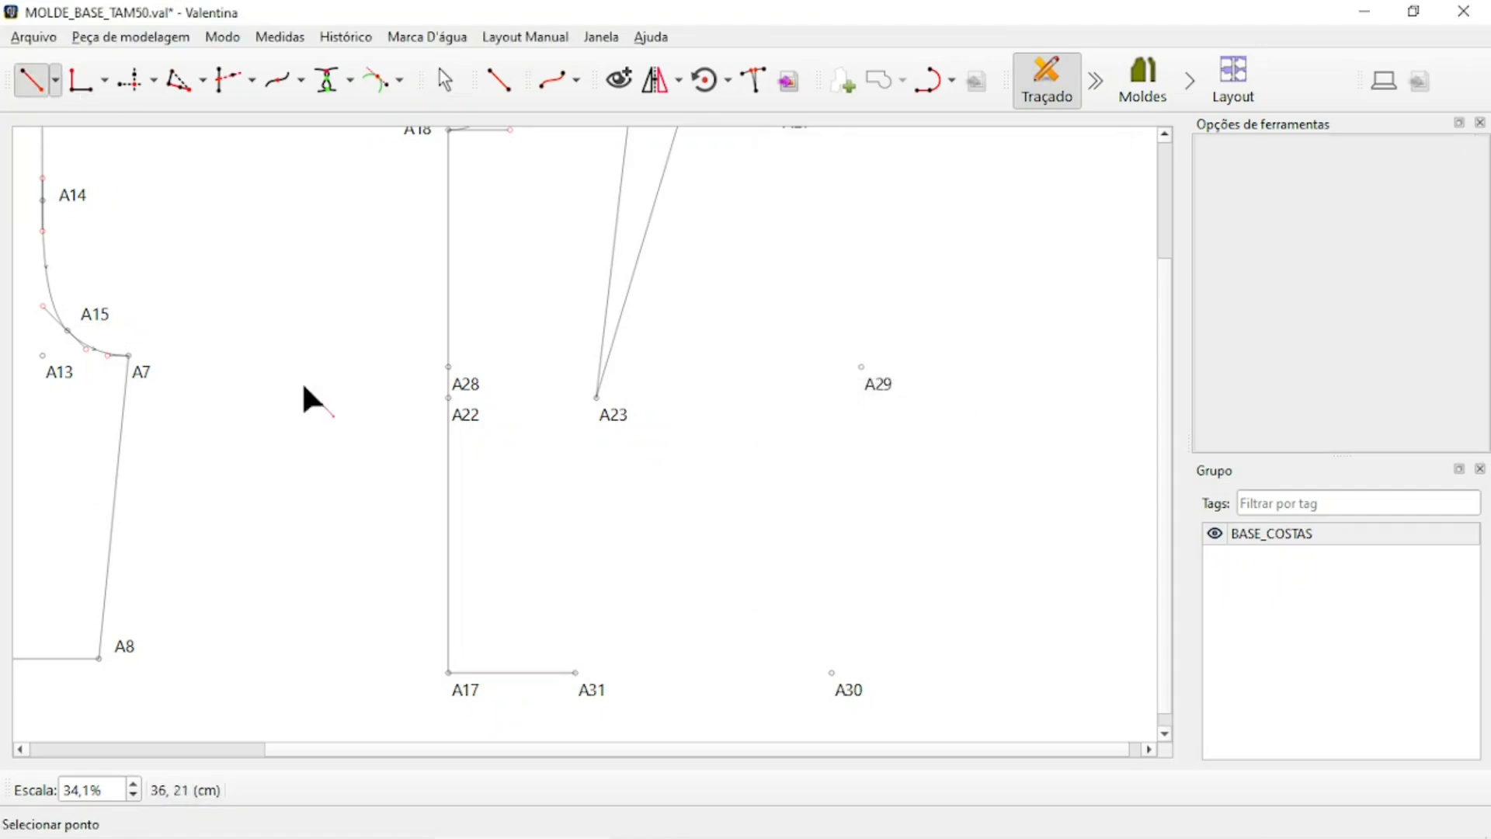
{"action": "left_click", "coordinate": [575, 675]}
{"action": "left_click", "coordinate": [641, 673]}
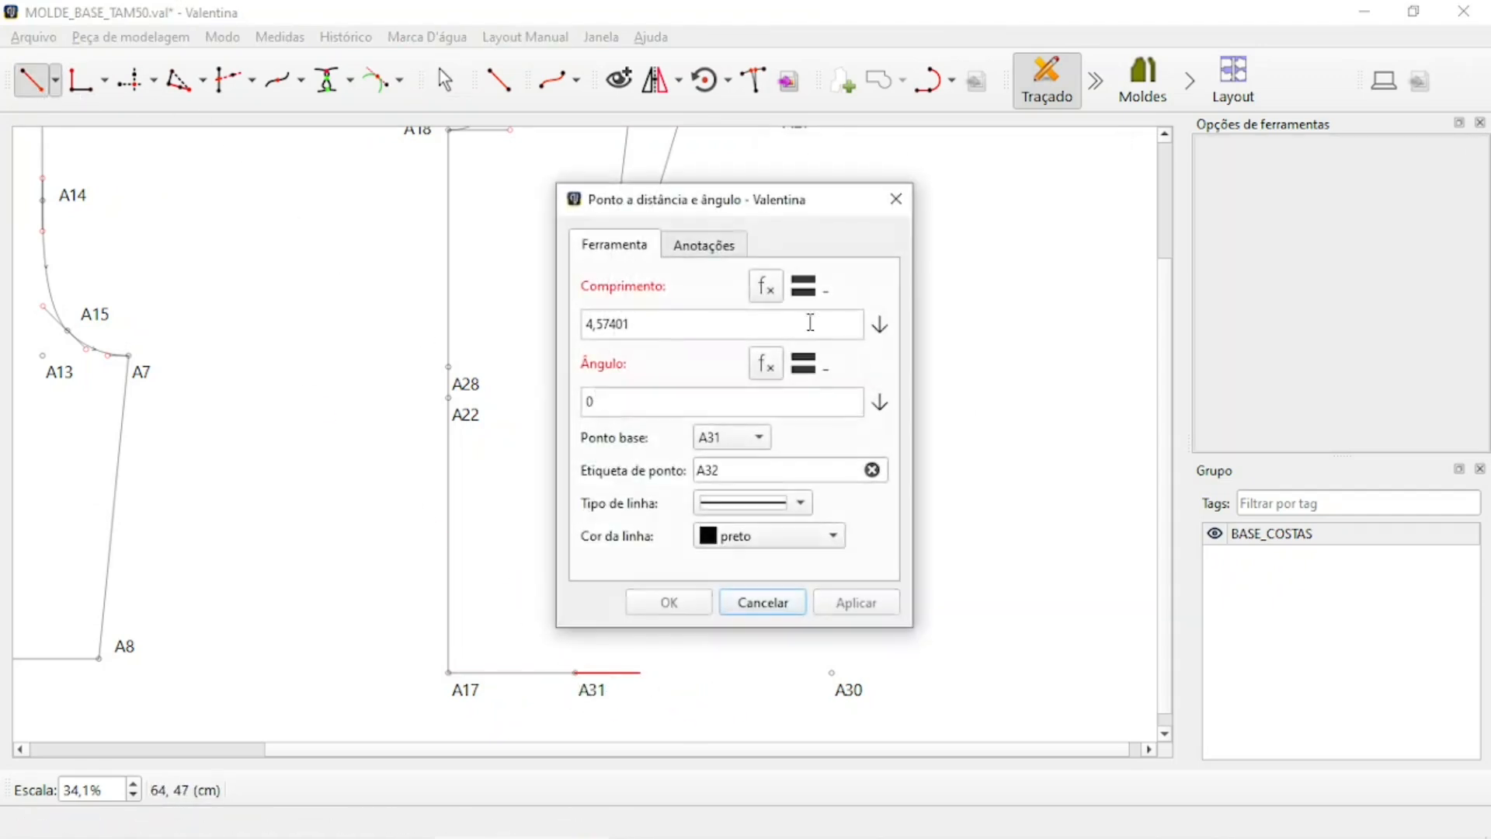
{"action": "left_click", "coordinate": [594, 322]}
{"action": "double_click", "coordinate": [635, 326]}
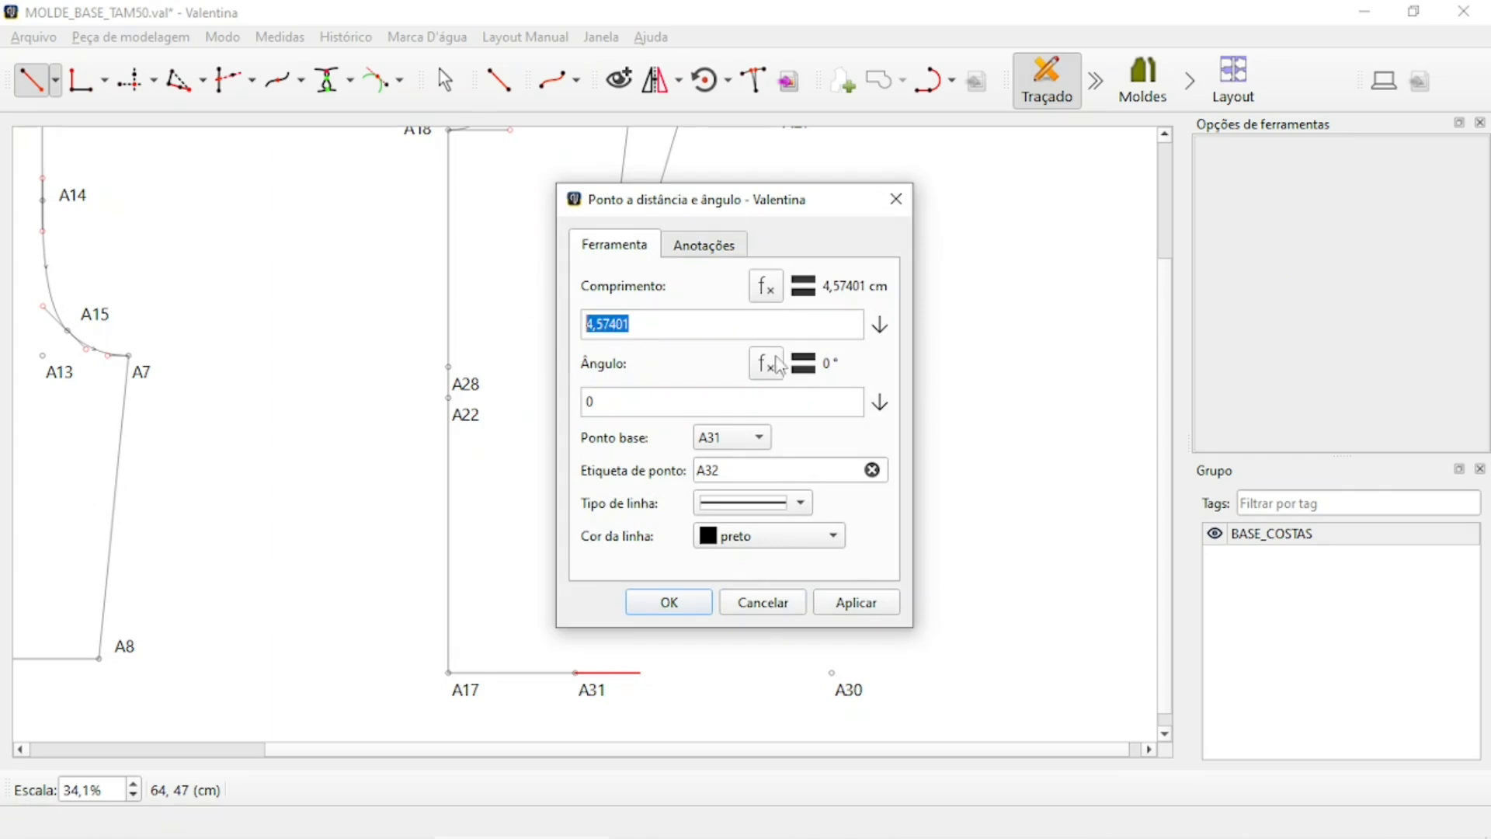
{"action": "type", "text": "4"}
{"action": "left_click", "coordinate": [752, 502]}
{"action": "left_click", "coordinate": [746, 390]}
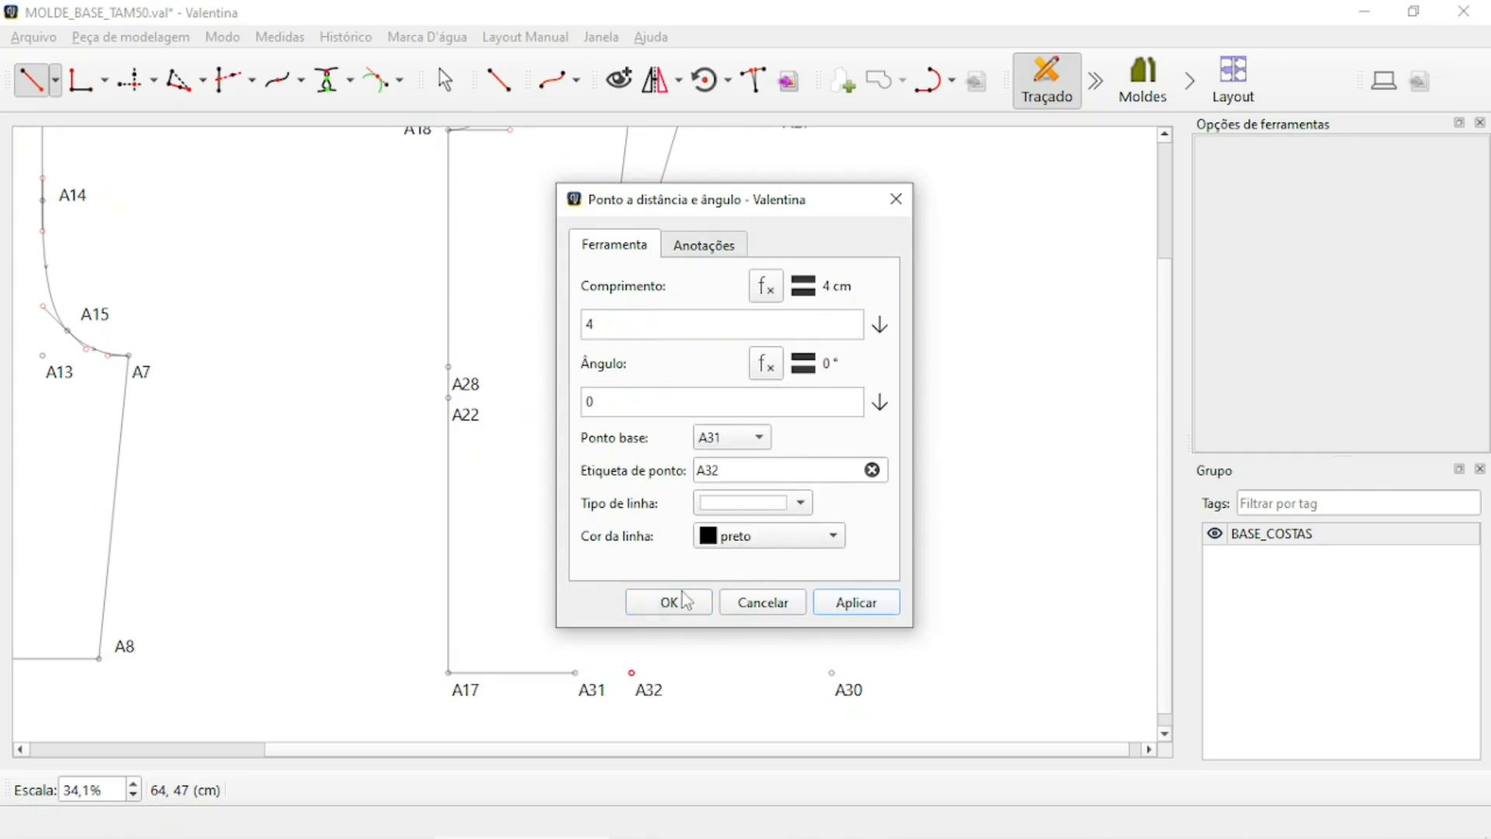
{"action": "left_click", "coordinate": [671, 601]}
Draw a line between points A32 and A30 to complete the waistline, and check its length.
{"action": "left_click", "coordinate": [498, 80]}
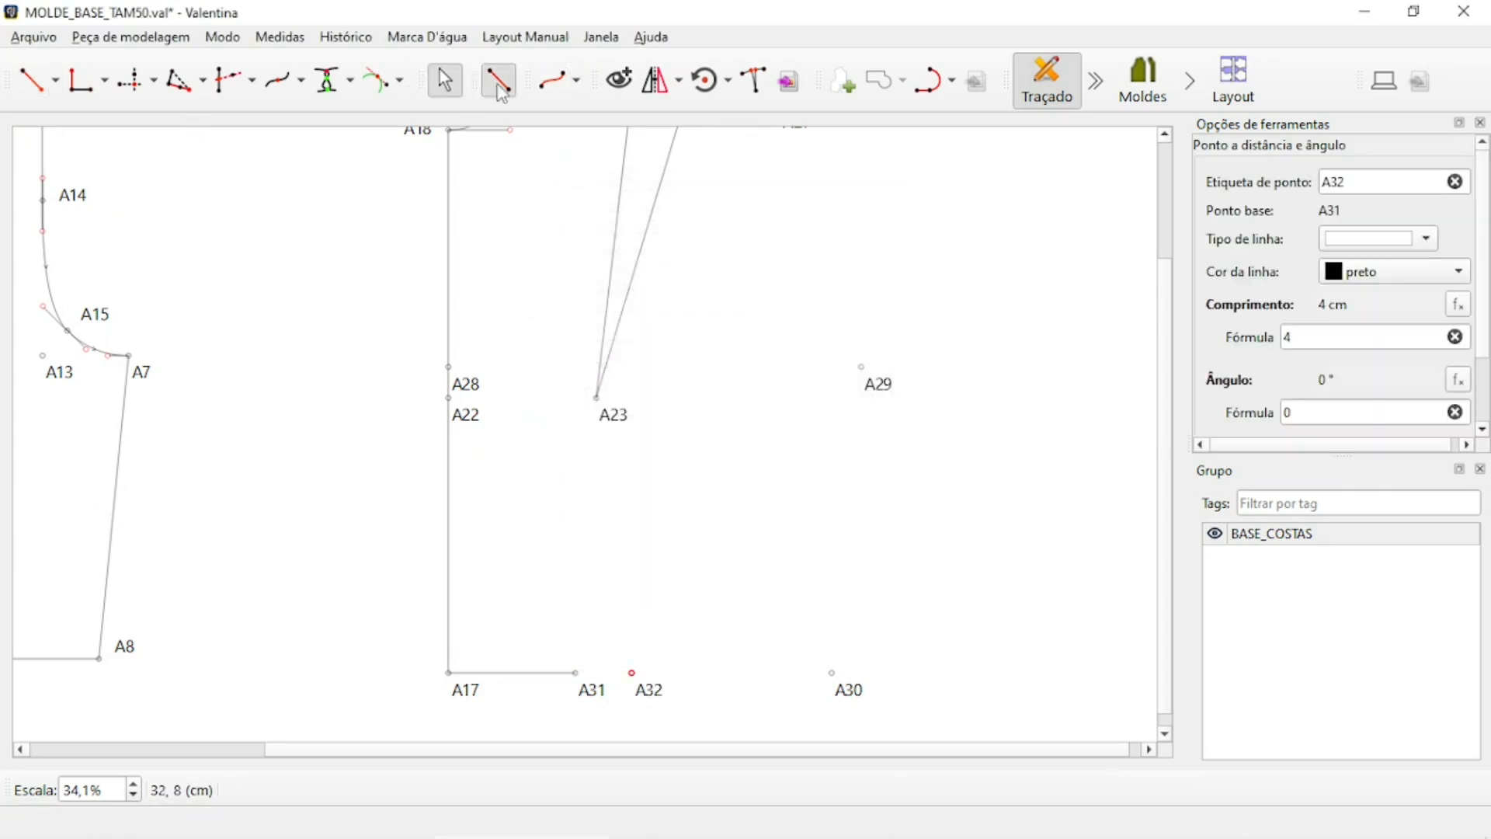
{"action": "left_click", "coordinate": [632, 672]}
{"action": "left_click", "coordinate": [832, 673]}
{"action": "left_click", "coordinate": [765, 618]}
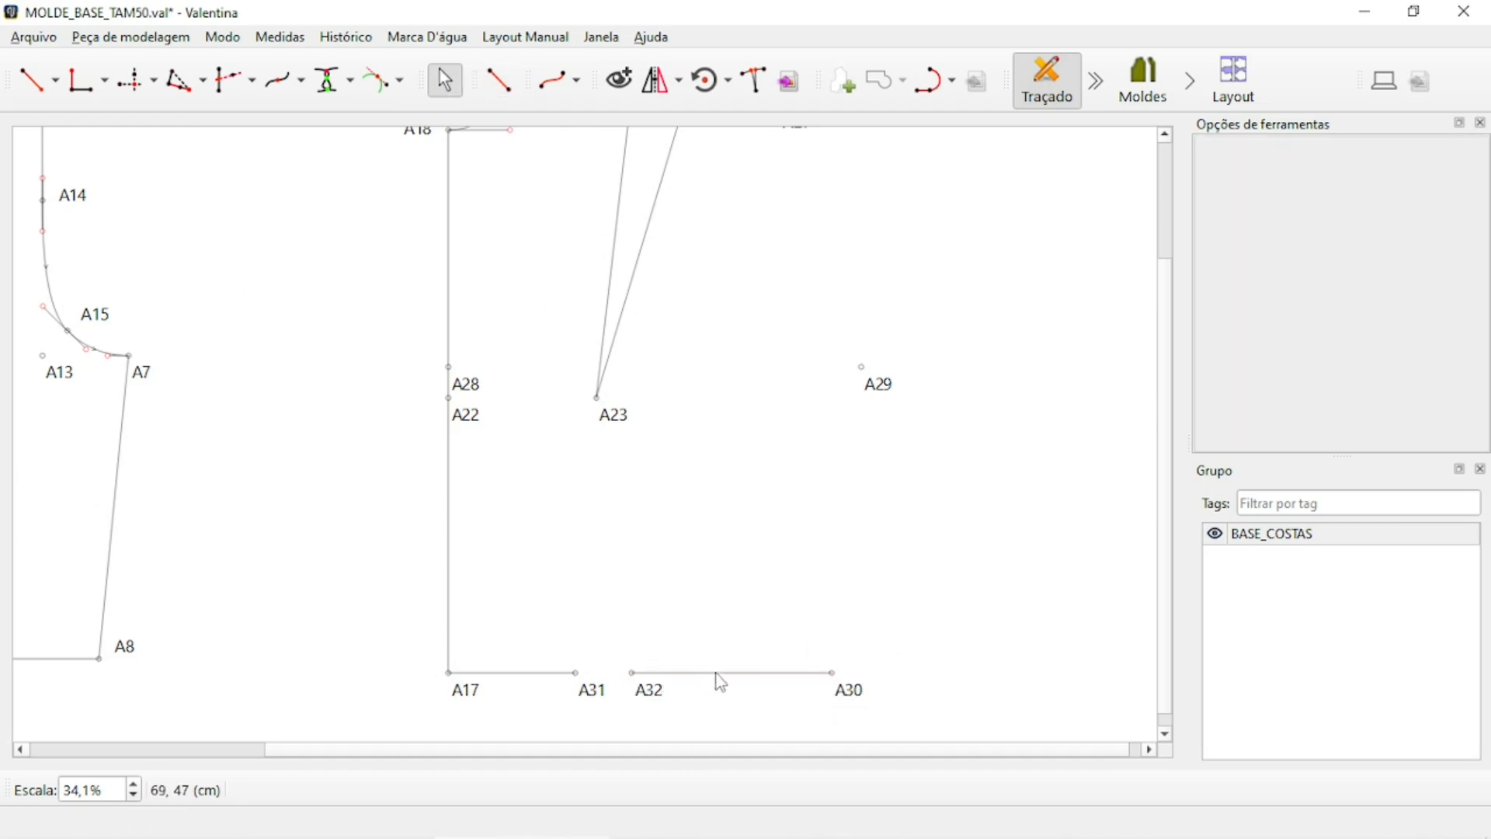
{"action": "mouse_move", "coordinate": [718, 674]}
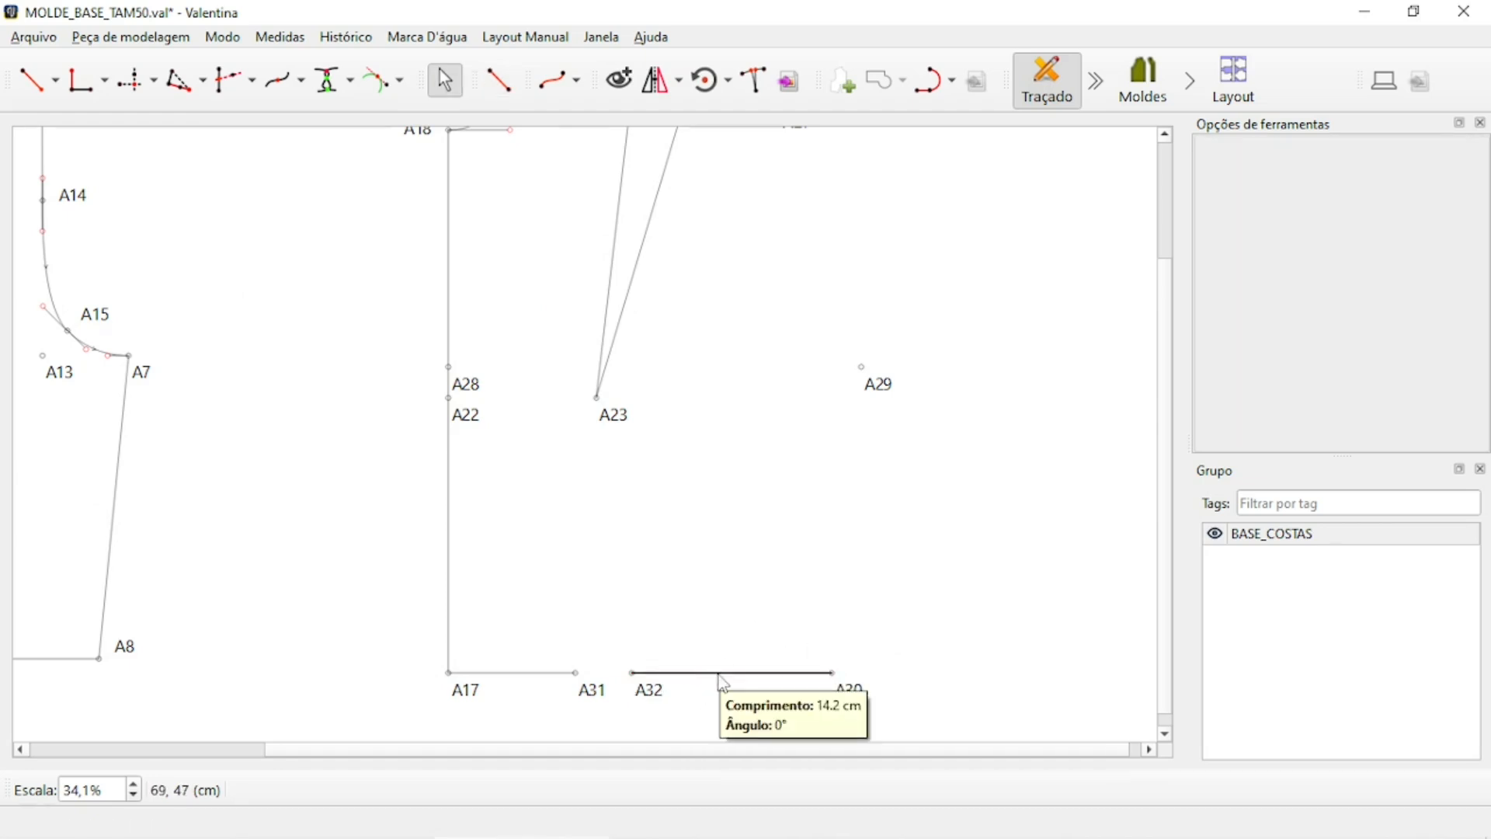
Draw the waist dart legs with lines from A31 to A23 and from A23 to A32.
{"action": "left_click", "coordinate": [498, 80]}
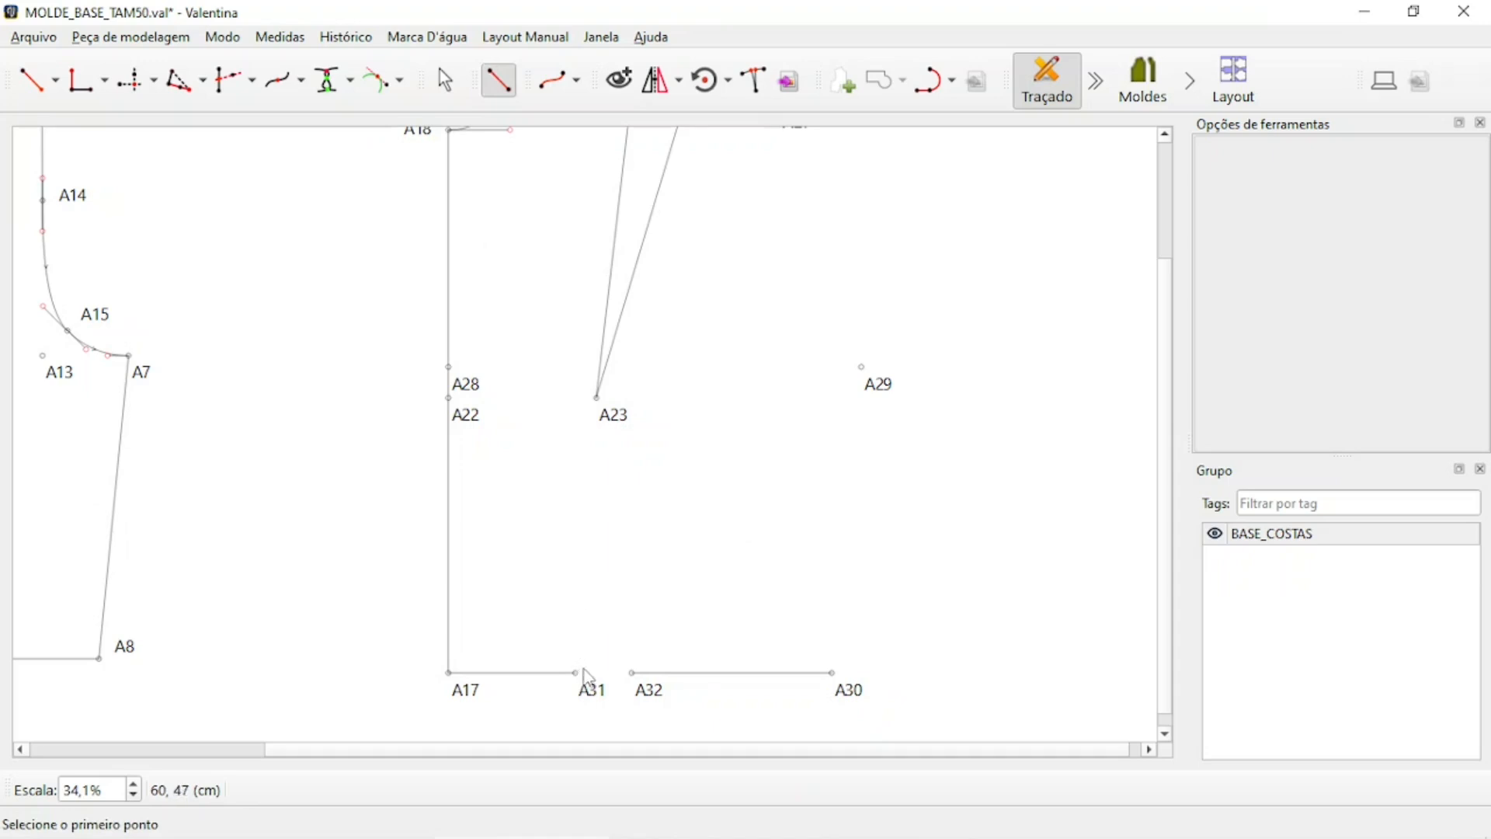
{"action": "left_click", "coordinate": [578, 672]}
{"action": "left_click", "coordinate": [599, 400]}
{"action": "key", "text": "alt+l"}
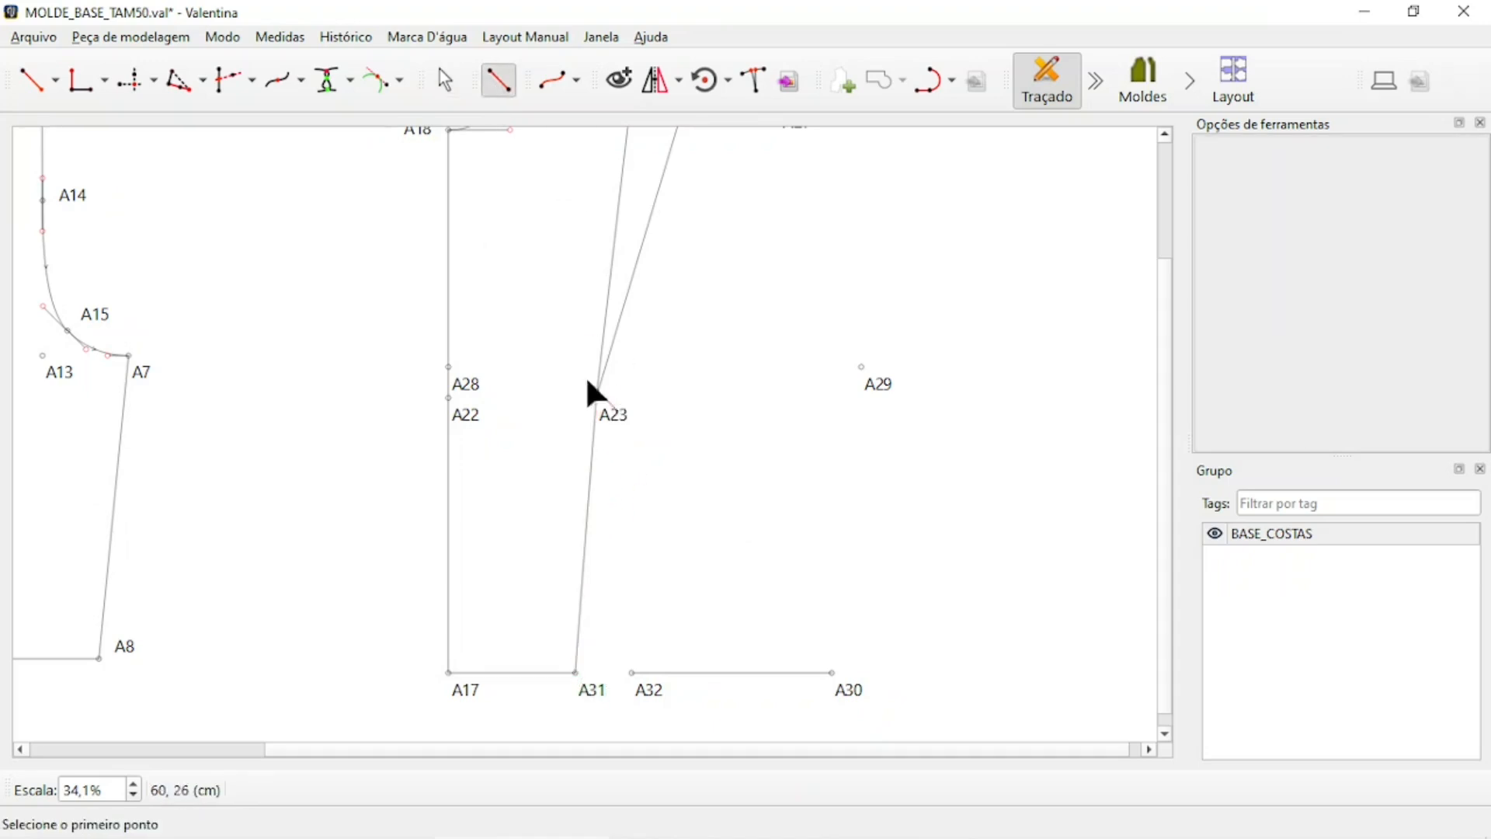
{"action": "left_click", "coordinate": [596, 399]}
{"action": "left_click", "coordinate": [633, 673]}
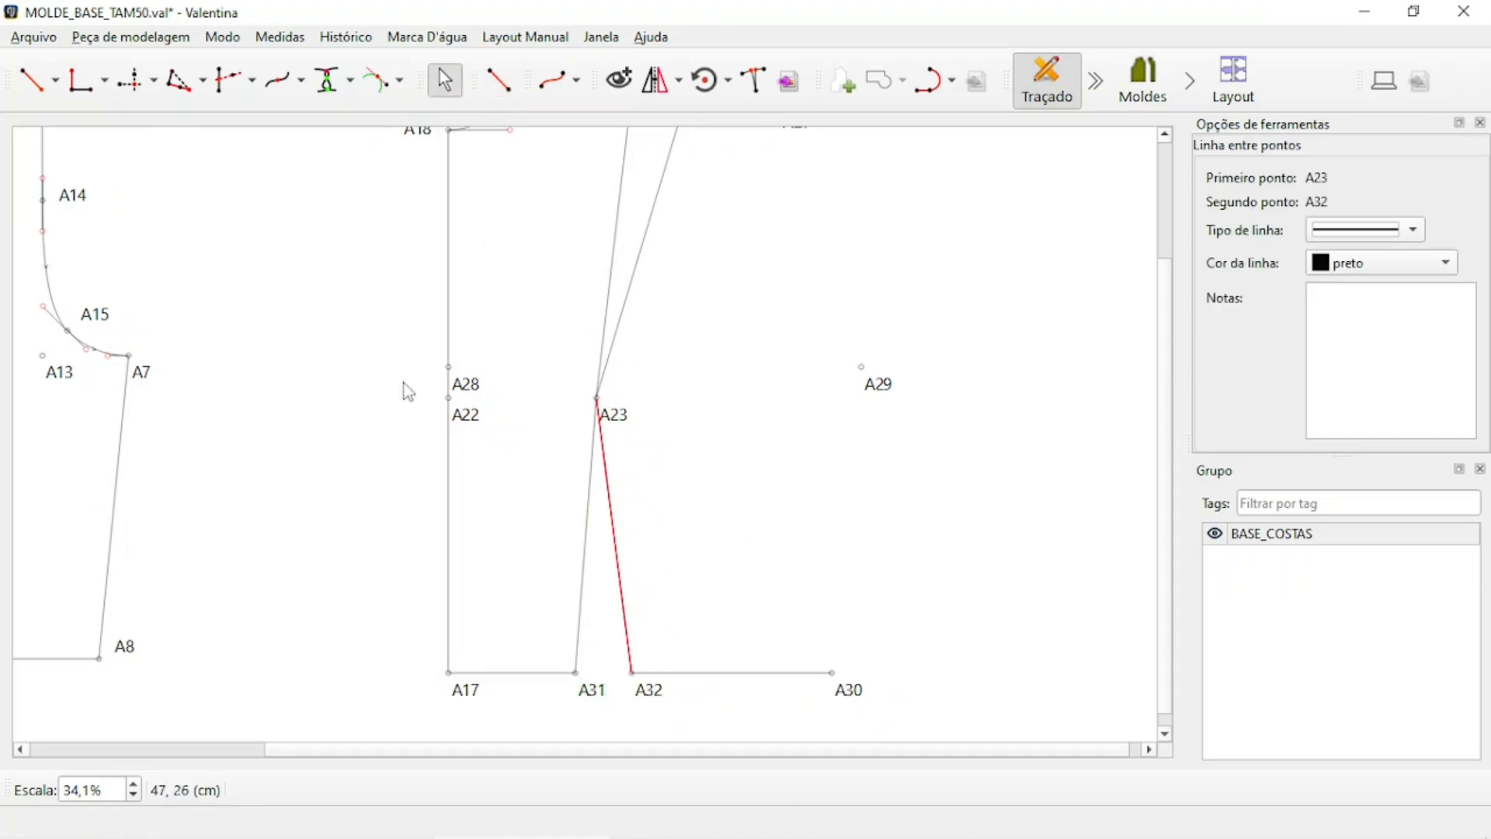
Draw the side line between A29 and A30, and check its length against the back side line A7–A8.
{"action": "scroll", "coordinate": [605, 173], "scroll_direction": "up", "scroll_amount": 2}
{"action": "left_click", "coordinate": [498, 80]}
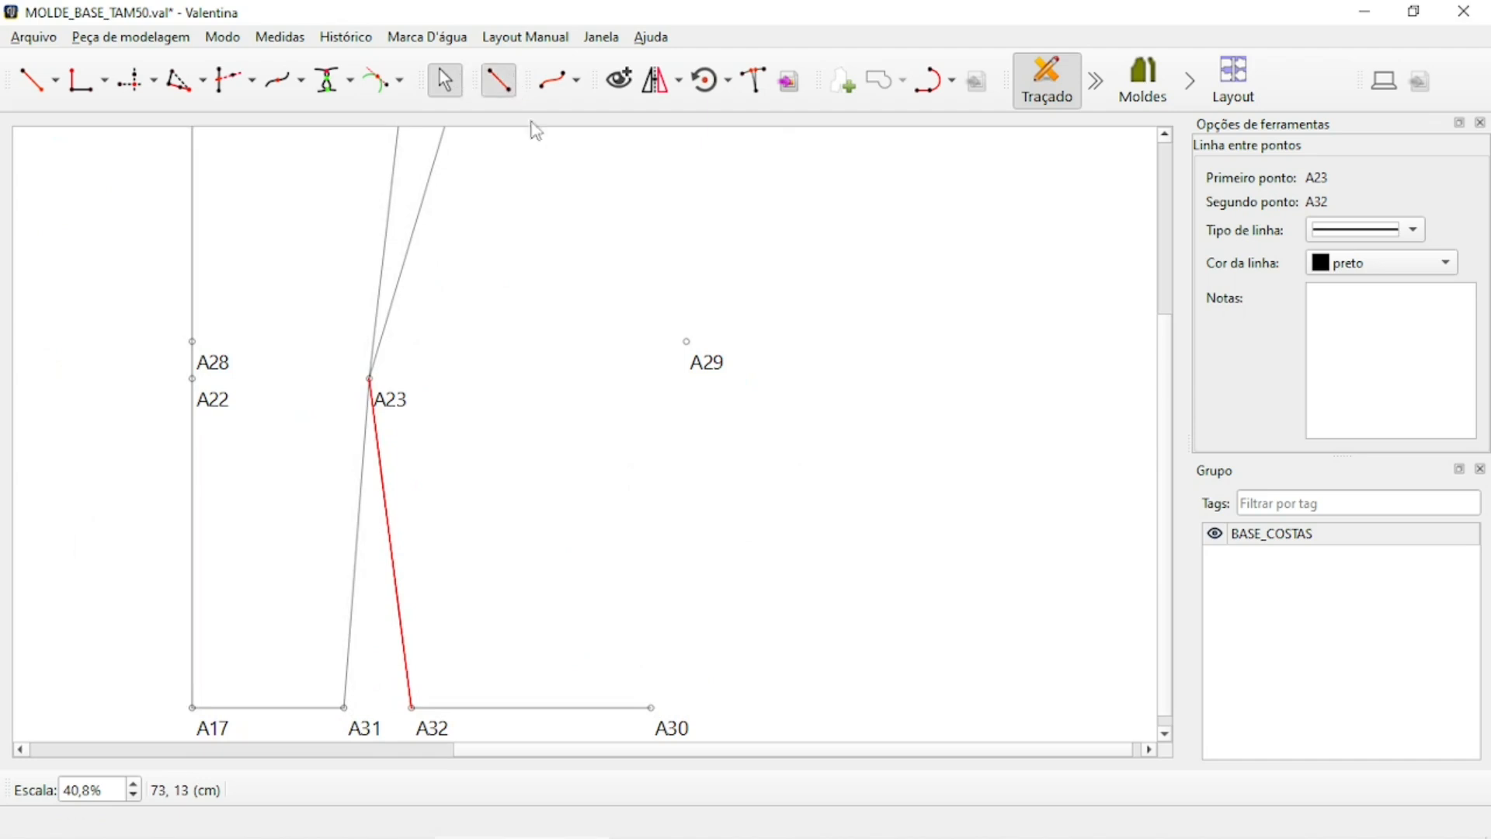
{"action": "left_click", "coordinate": [707, 364]}
{"action": "left_click", "coordinate": [677, 722]}
{"action": "scroll", "coordinate": [670, 392], "scroll_direction": "down", "scroll_amount": 6}
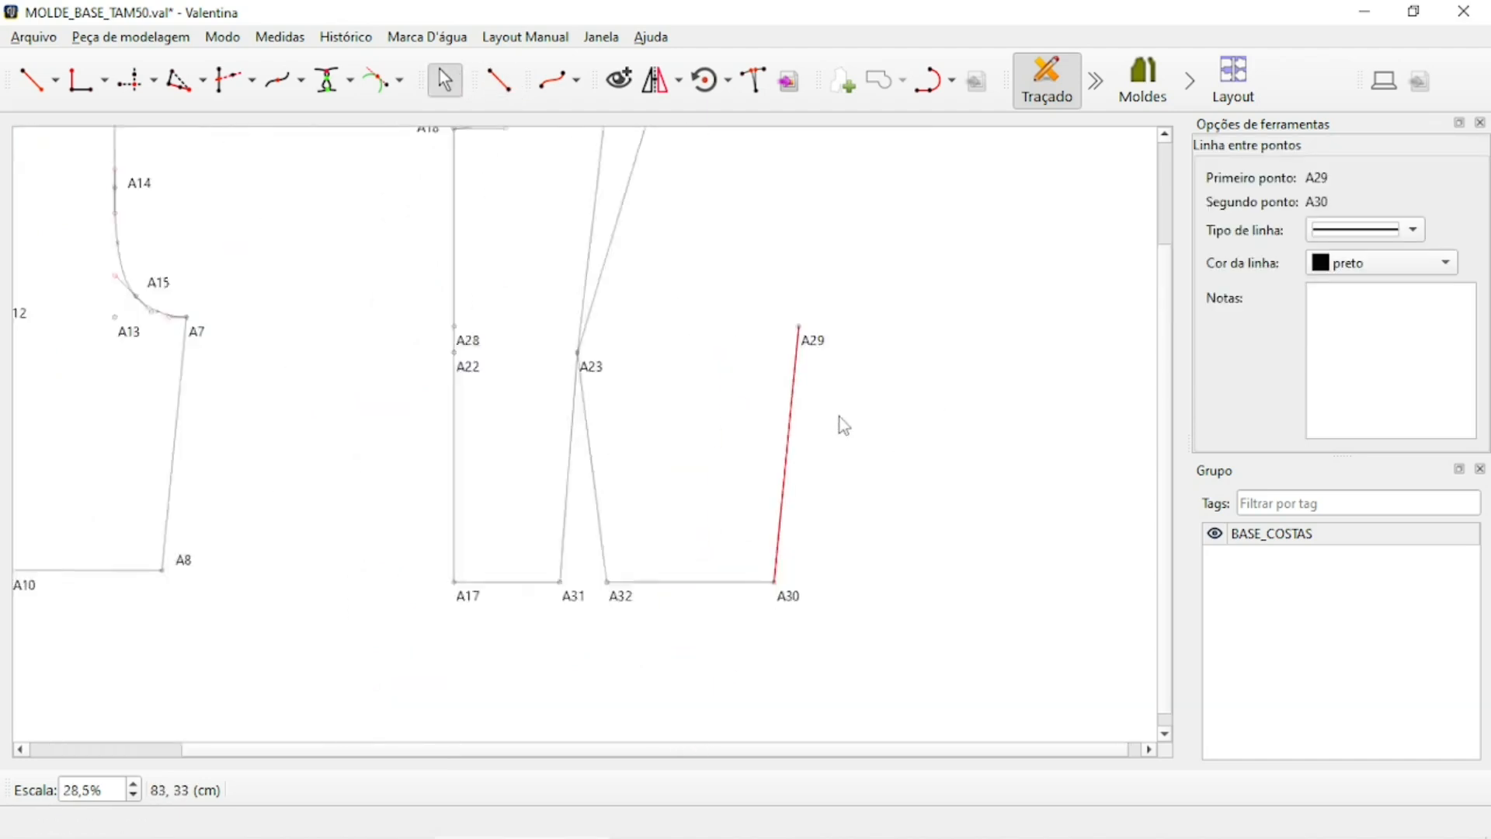
{"action": "left_click", "coordinate": [667, 380]}
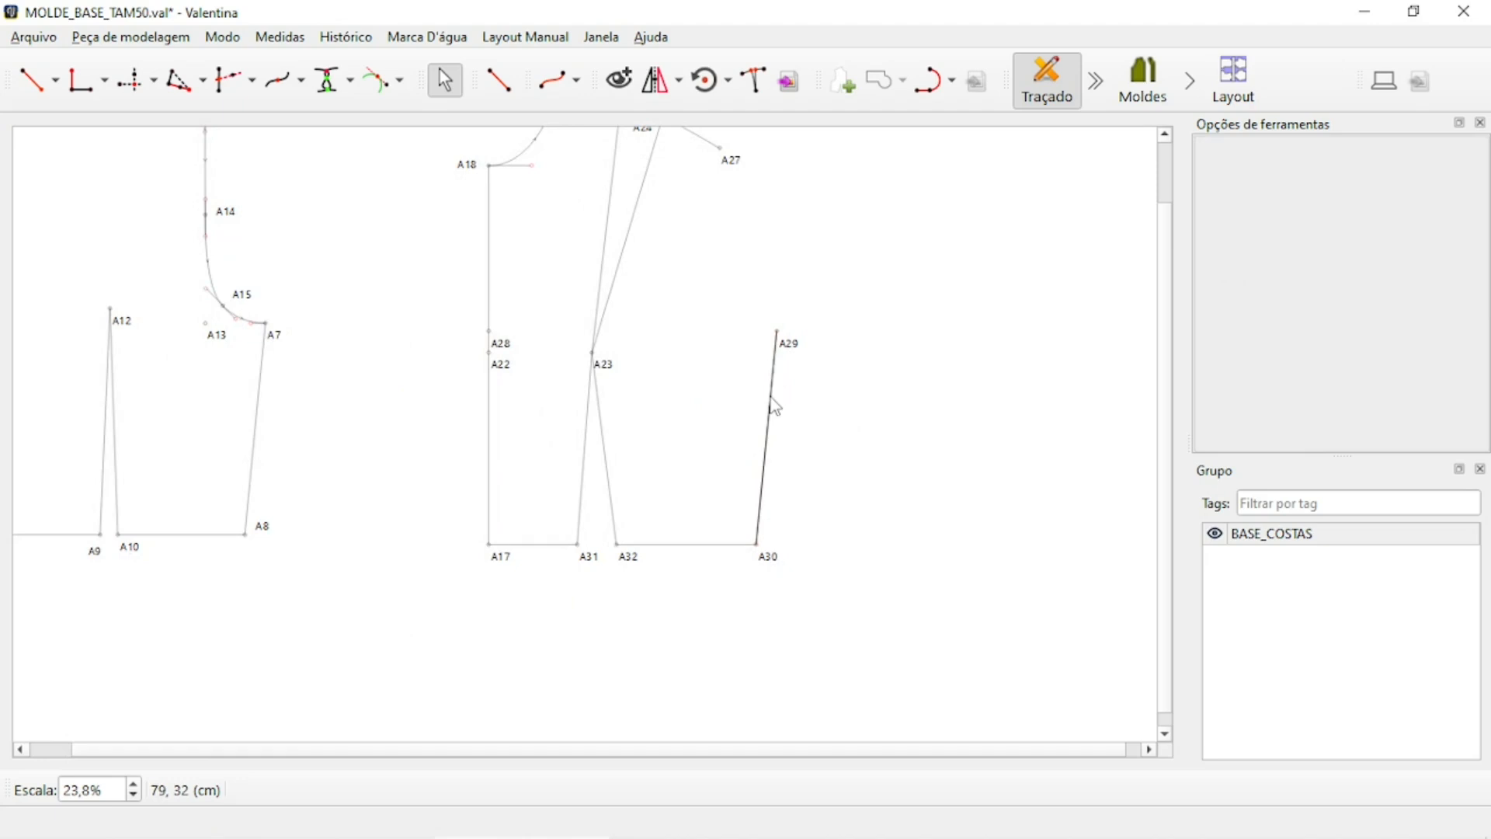
{"action": "mouse_move", "coordinate": [775, 405]}
{"action": "mouse_move", "coordinate": [259, 408]}
Add point A33 from the X of A27 and the Y of A28, and shift its label slightly.
{"action": "scroll", "coordinate": [705, 311], "scroll_direction": "up", "scroll_amount": 2}
{"action": "scroll", "coordinate": [782, 193], "scroll_direction": "up", "scroll_amount": 3, "text": "ctrl"}
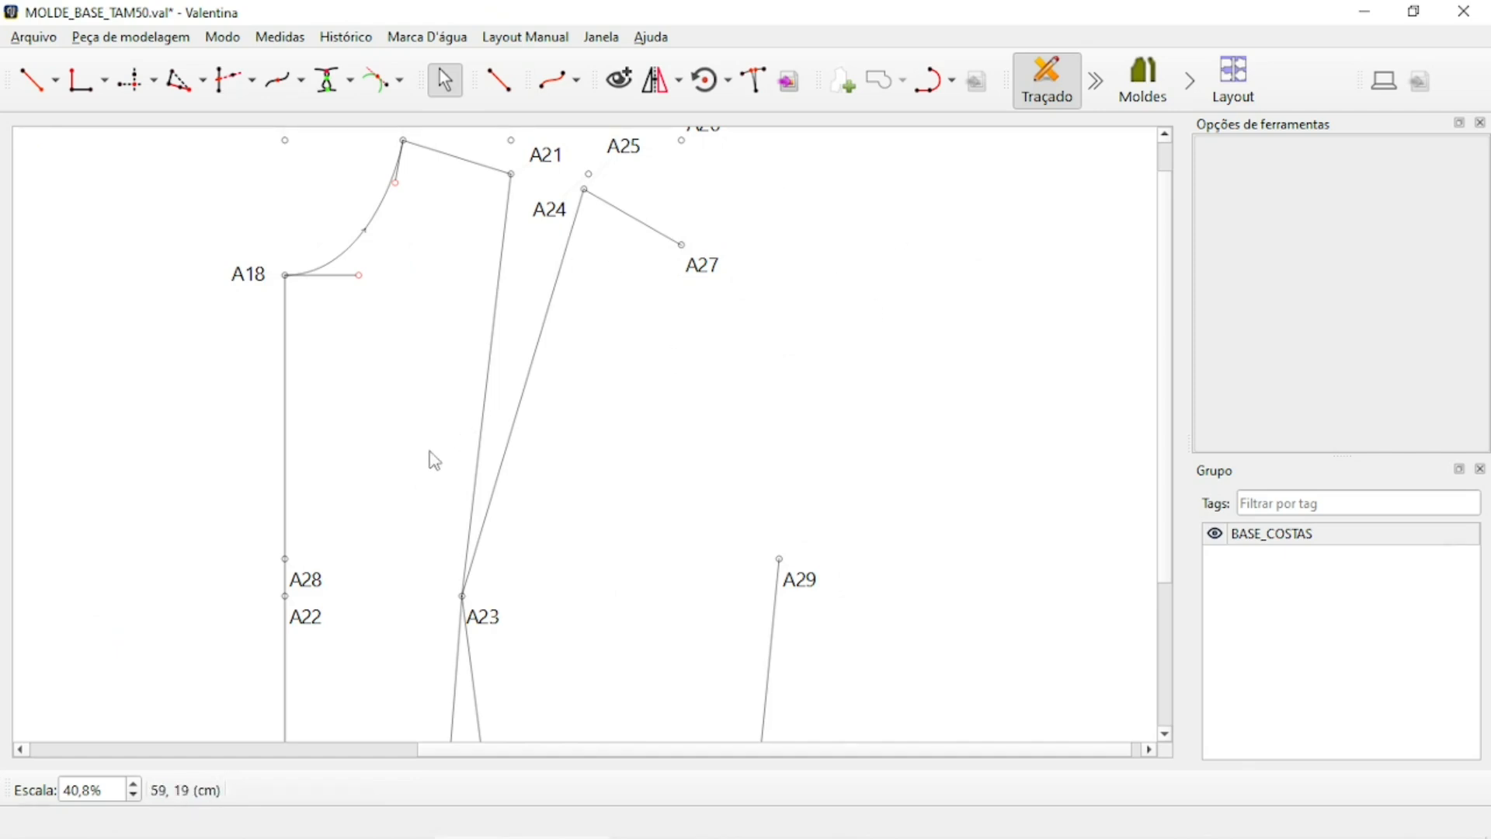
{"action": "scroll", "coordinate": [769, 295], "scroll_direction": "down", "scroll_amount": 1, "text": "ctrl"}
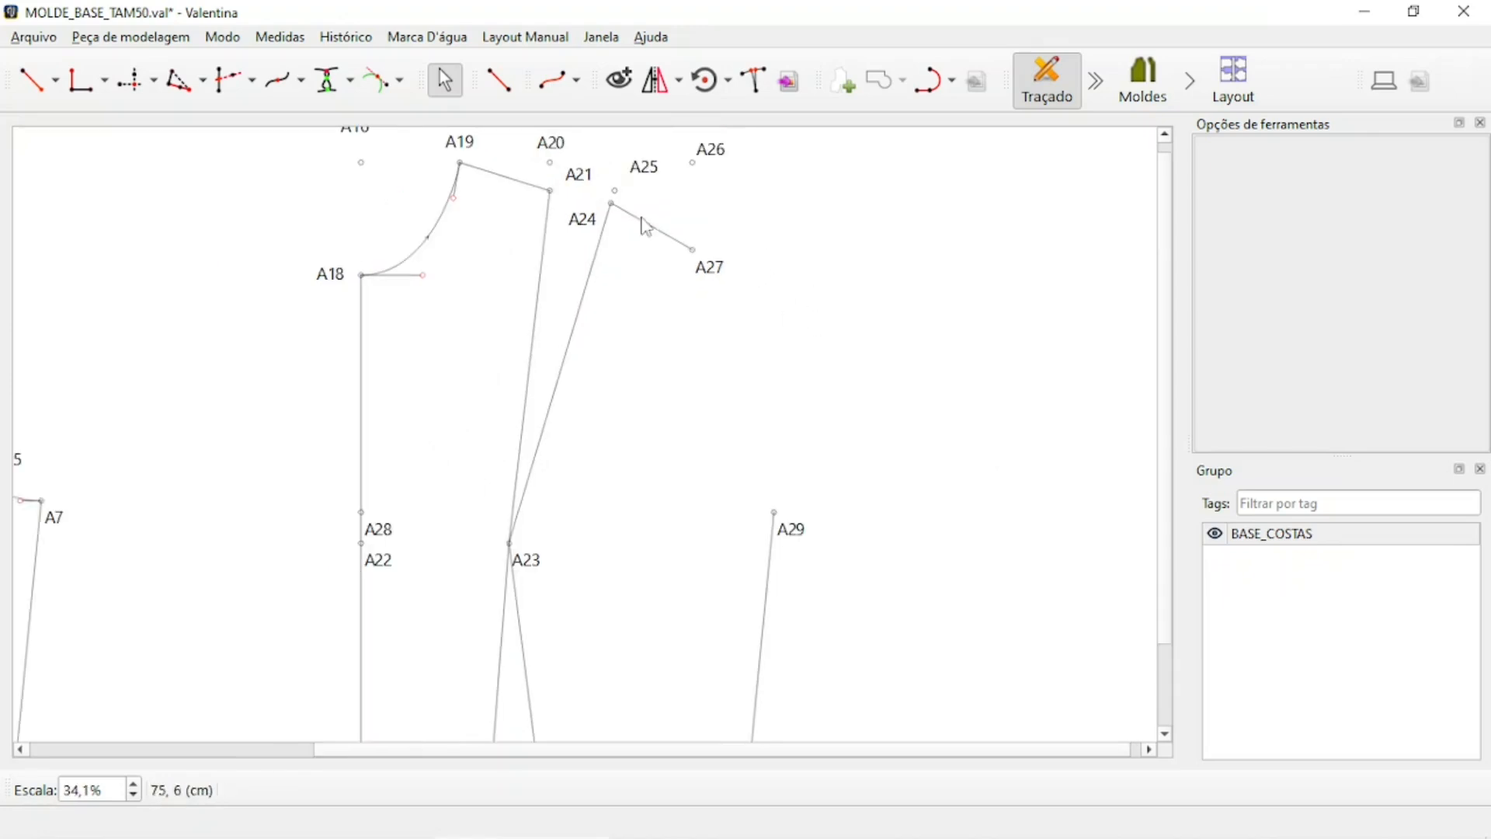
{"action": "left_click", "coordinate": [157, 83]}
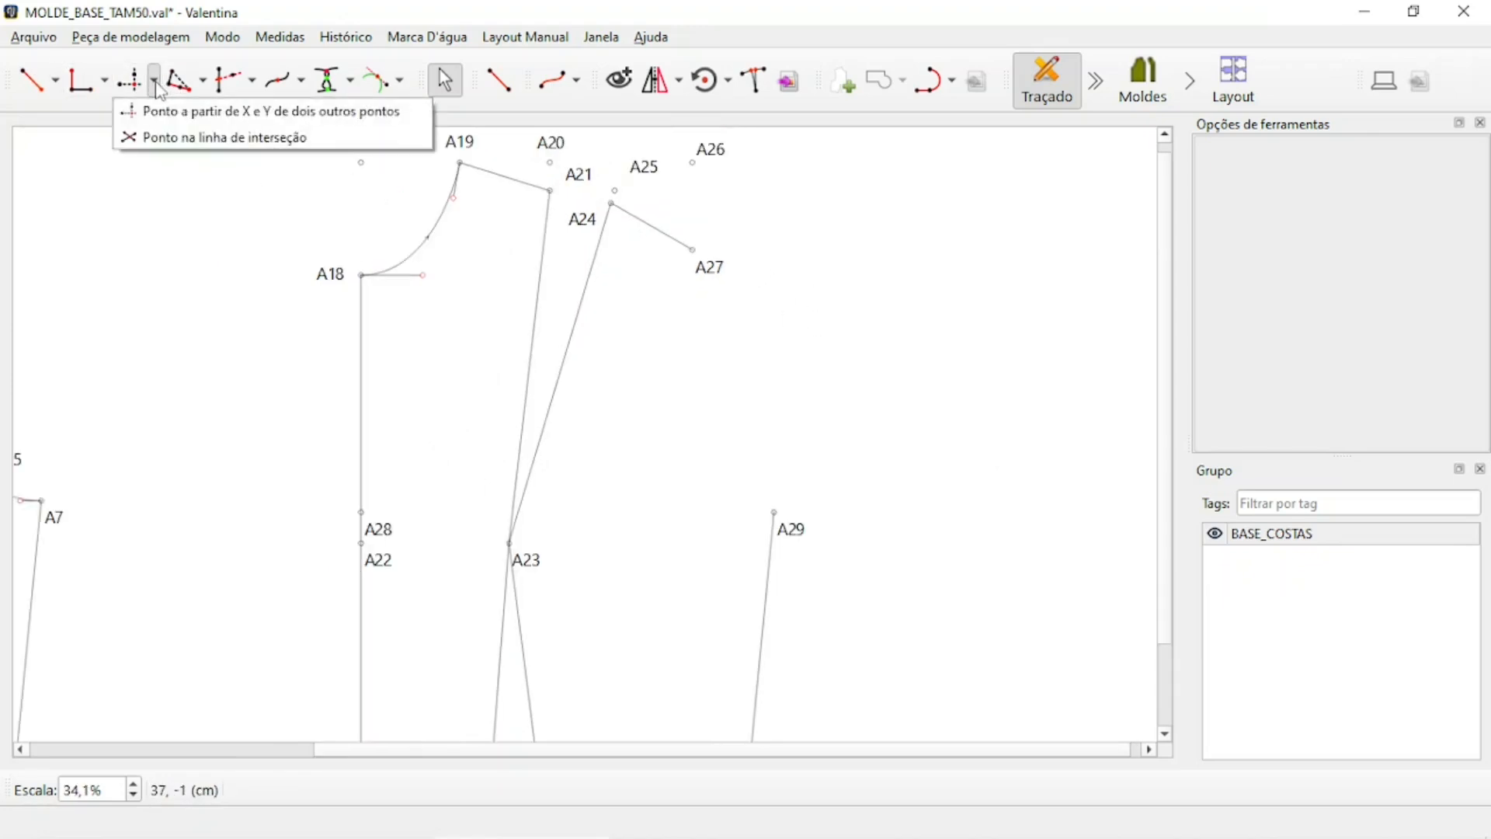
{"action": "left_click", "coordinate": [365, 113]}
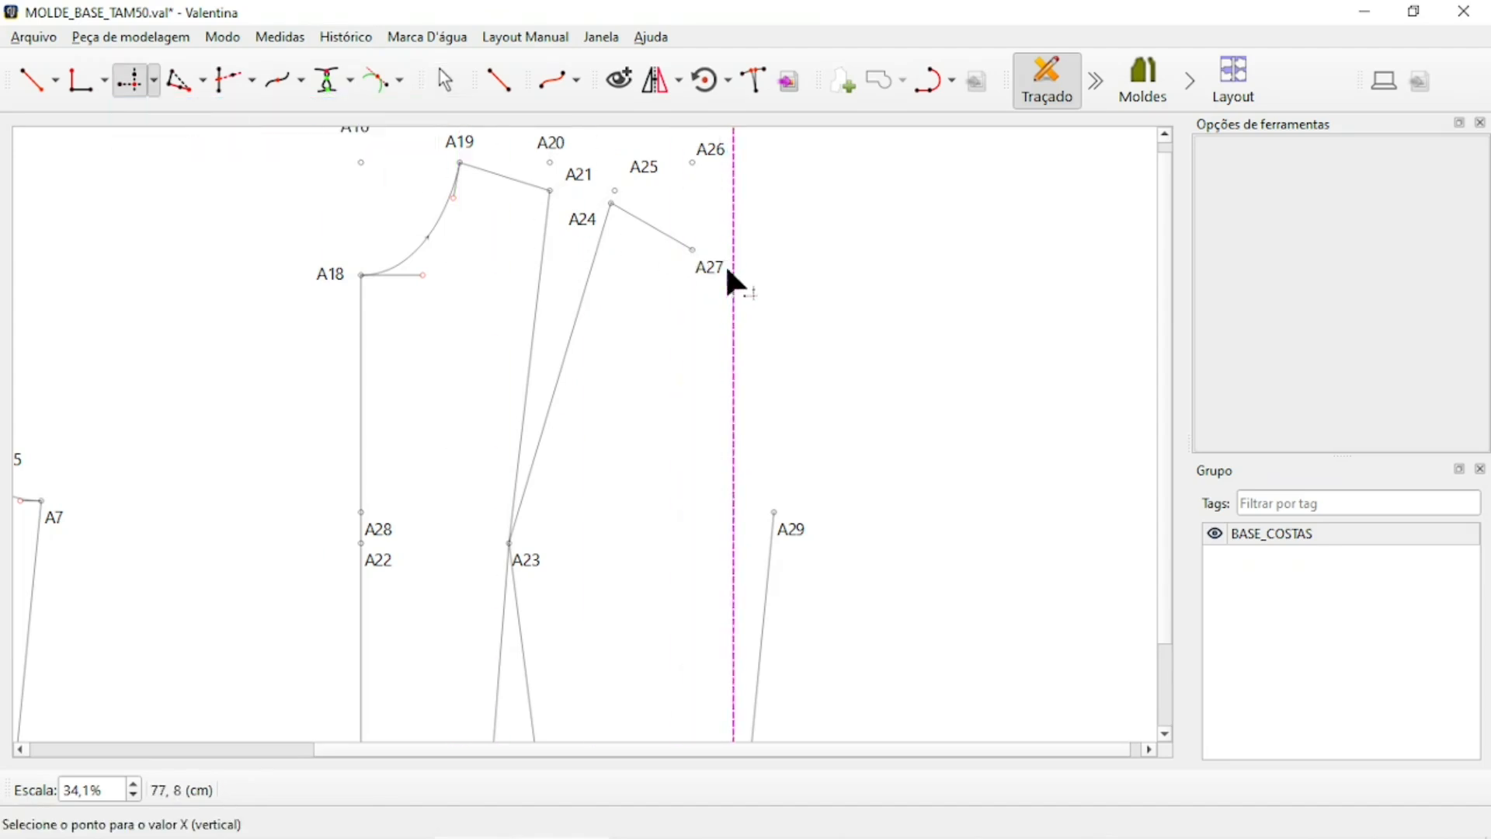
{"action": "left_click", "coordinate": [710, 267]}
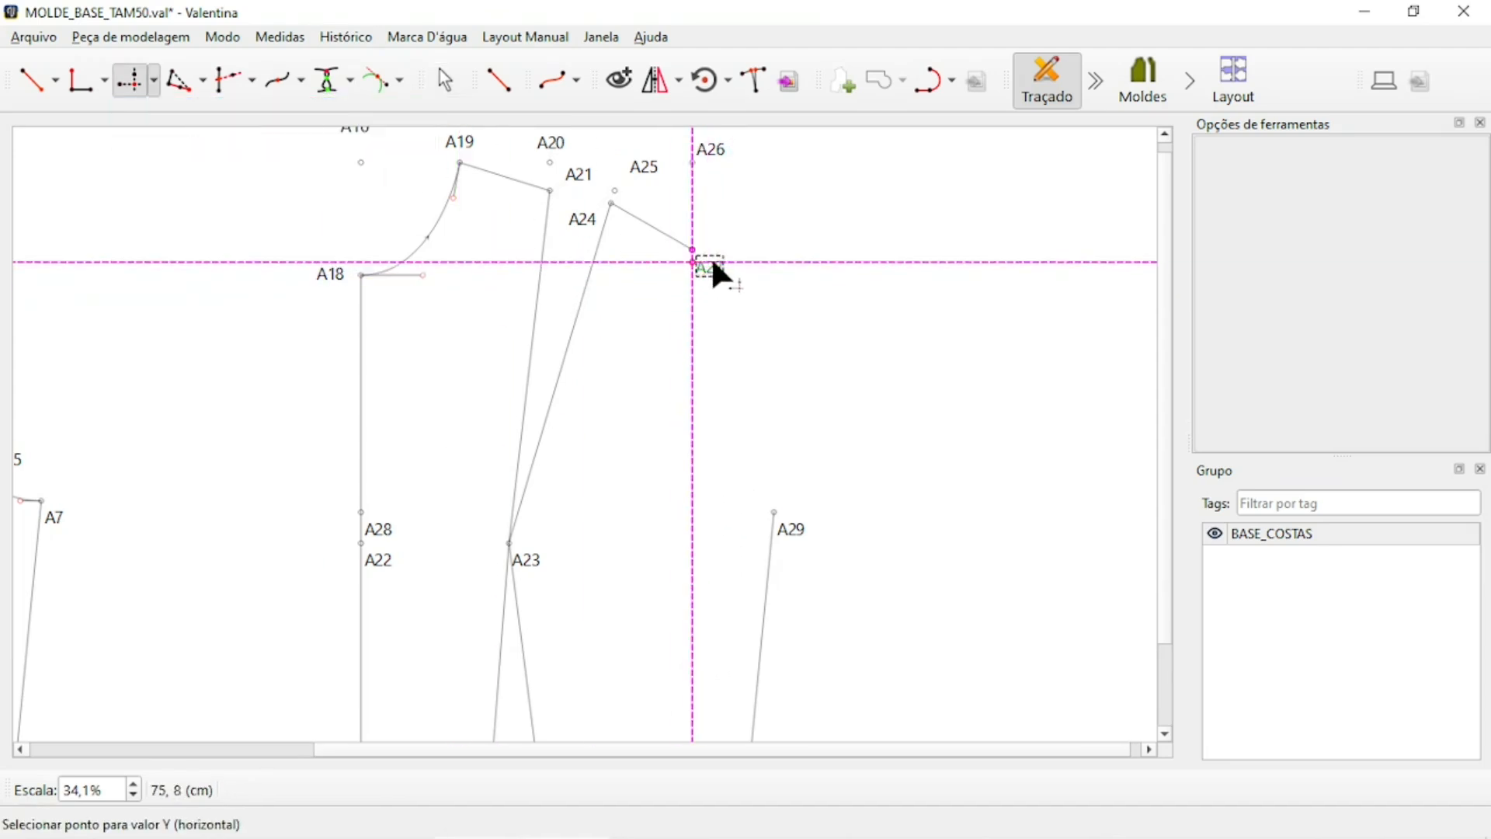
{"action": "left_click", "coordinate": [383, 536]}
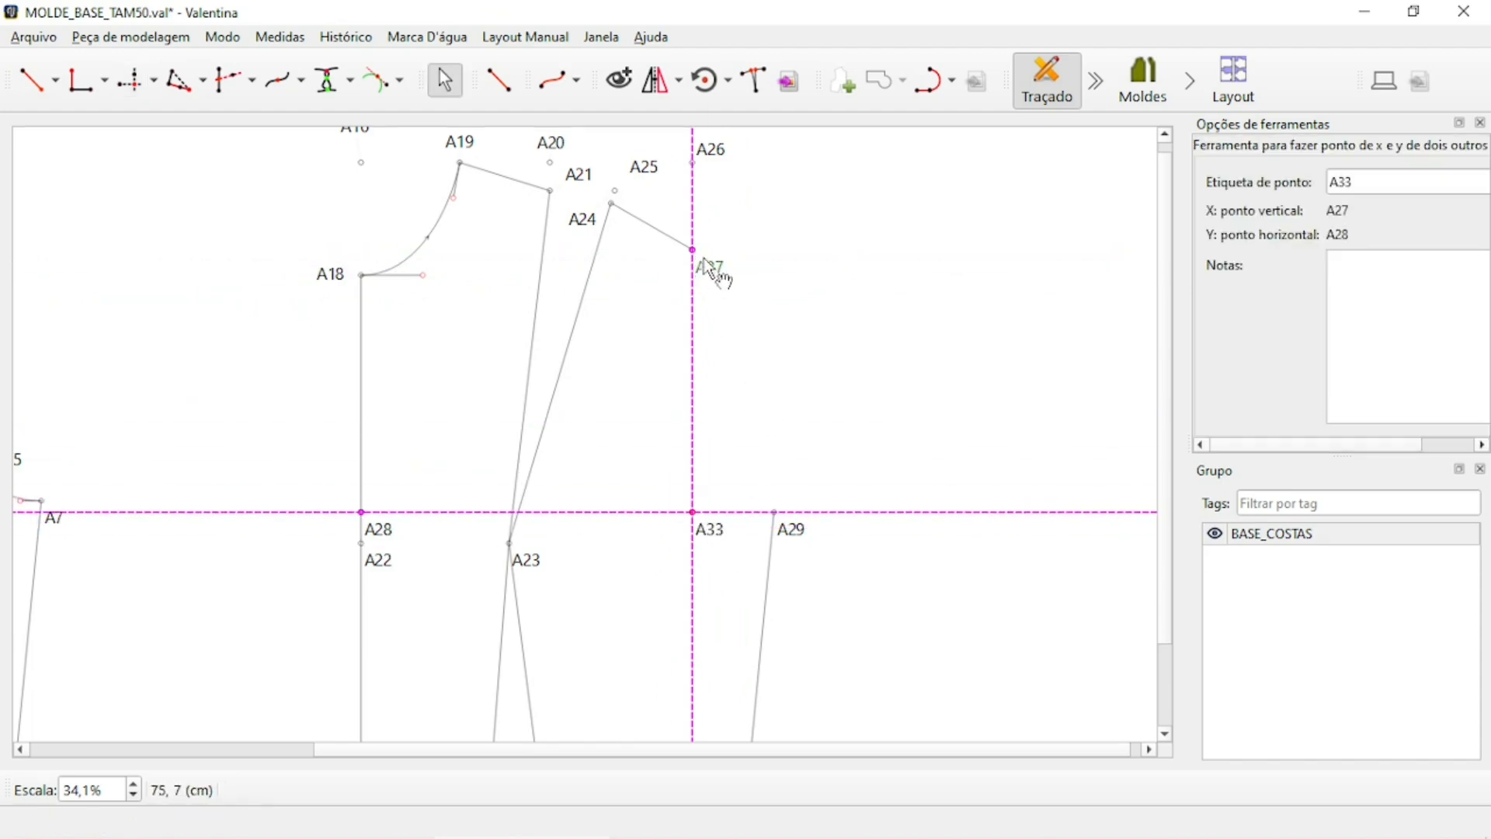
{"action": "left_click", "coordinate": [713, 536]}
{"action": "left_click", "coordinate": [841, 337]}
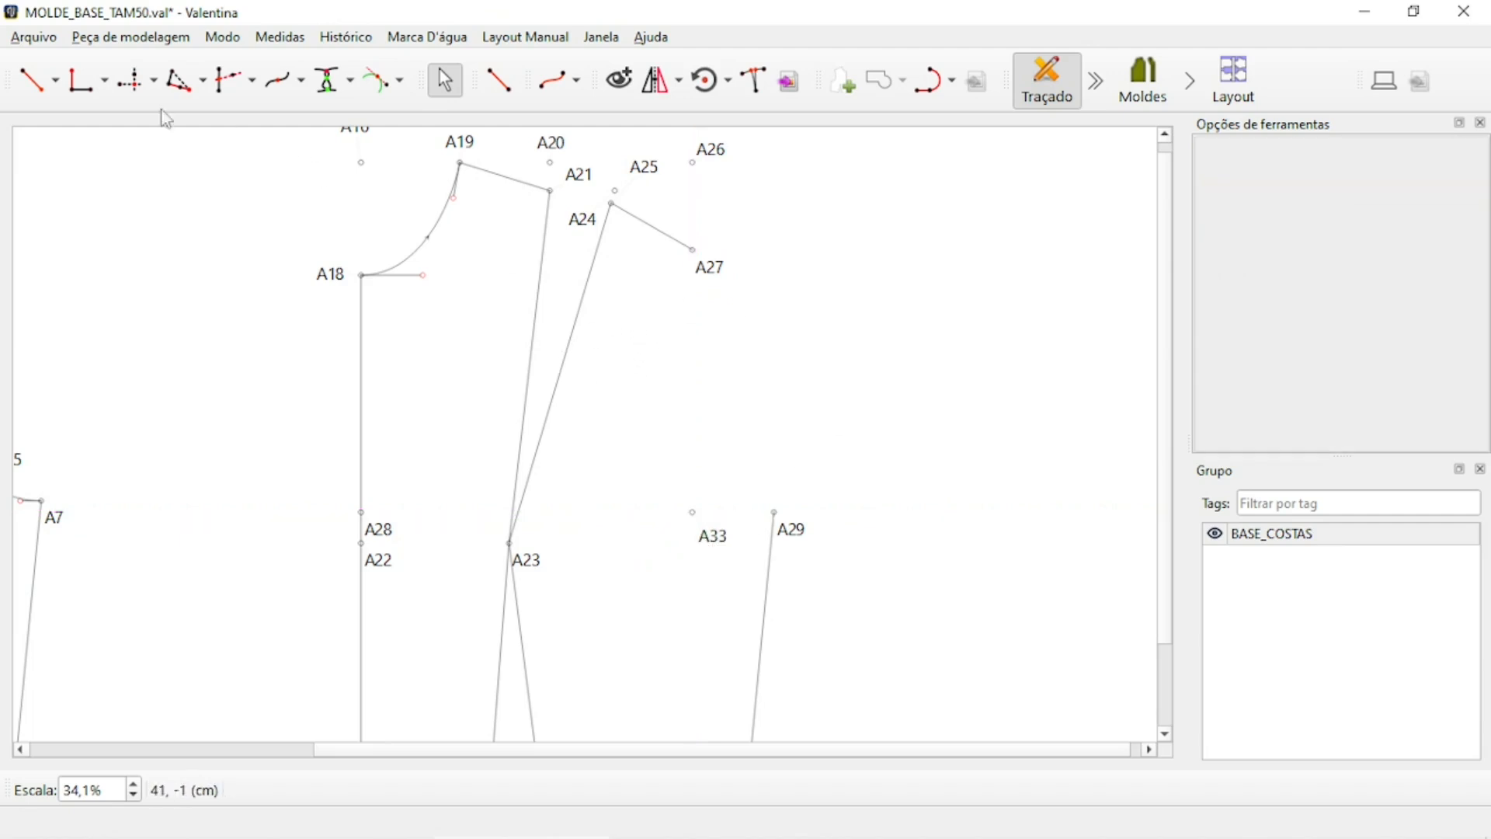
Add midpoint A34 between points A33 and A27.
{"action": "left_click", "coordinate": [55, 80]}
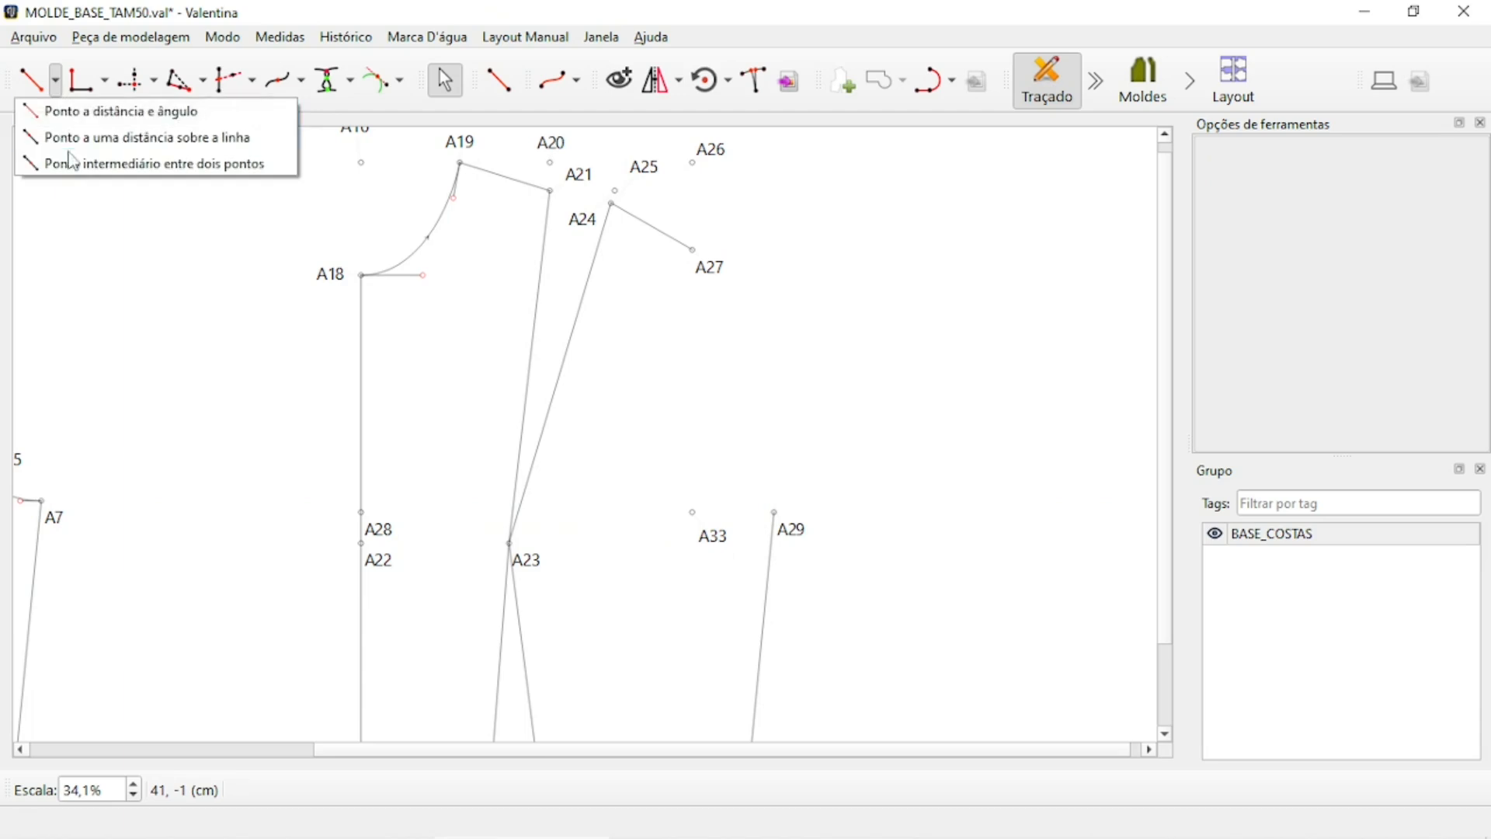
{"action": "left_click", "coordinate": [155, 176]}
{"action": "left_click", "coordinate": [710, 535]}
{"action": "left_click", "coordinate": [693, 251]}
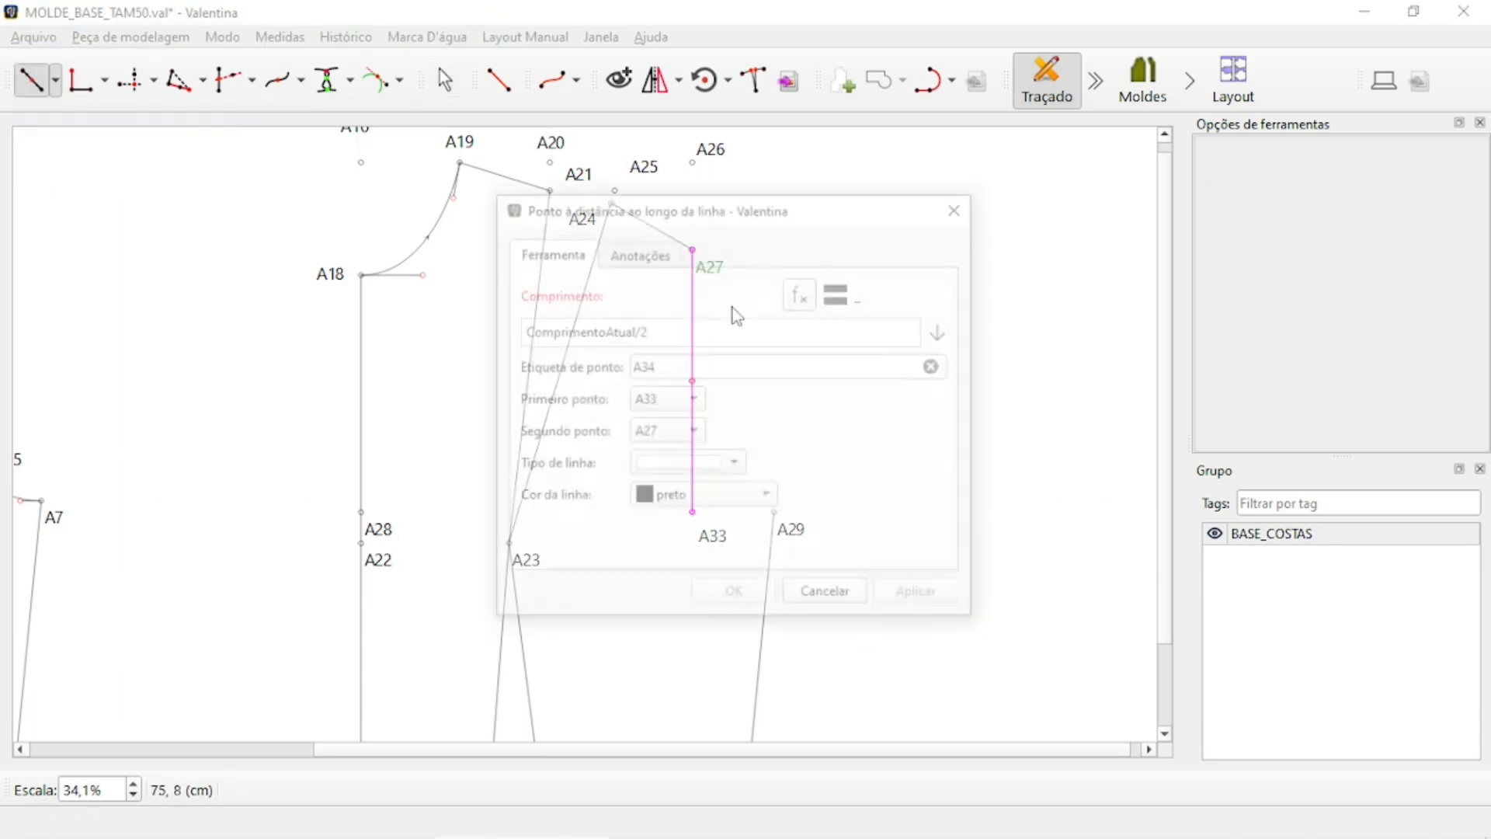
{"action": "left_click", "coordinate": [726, 595]}
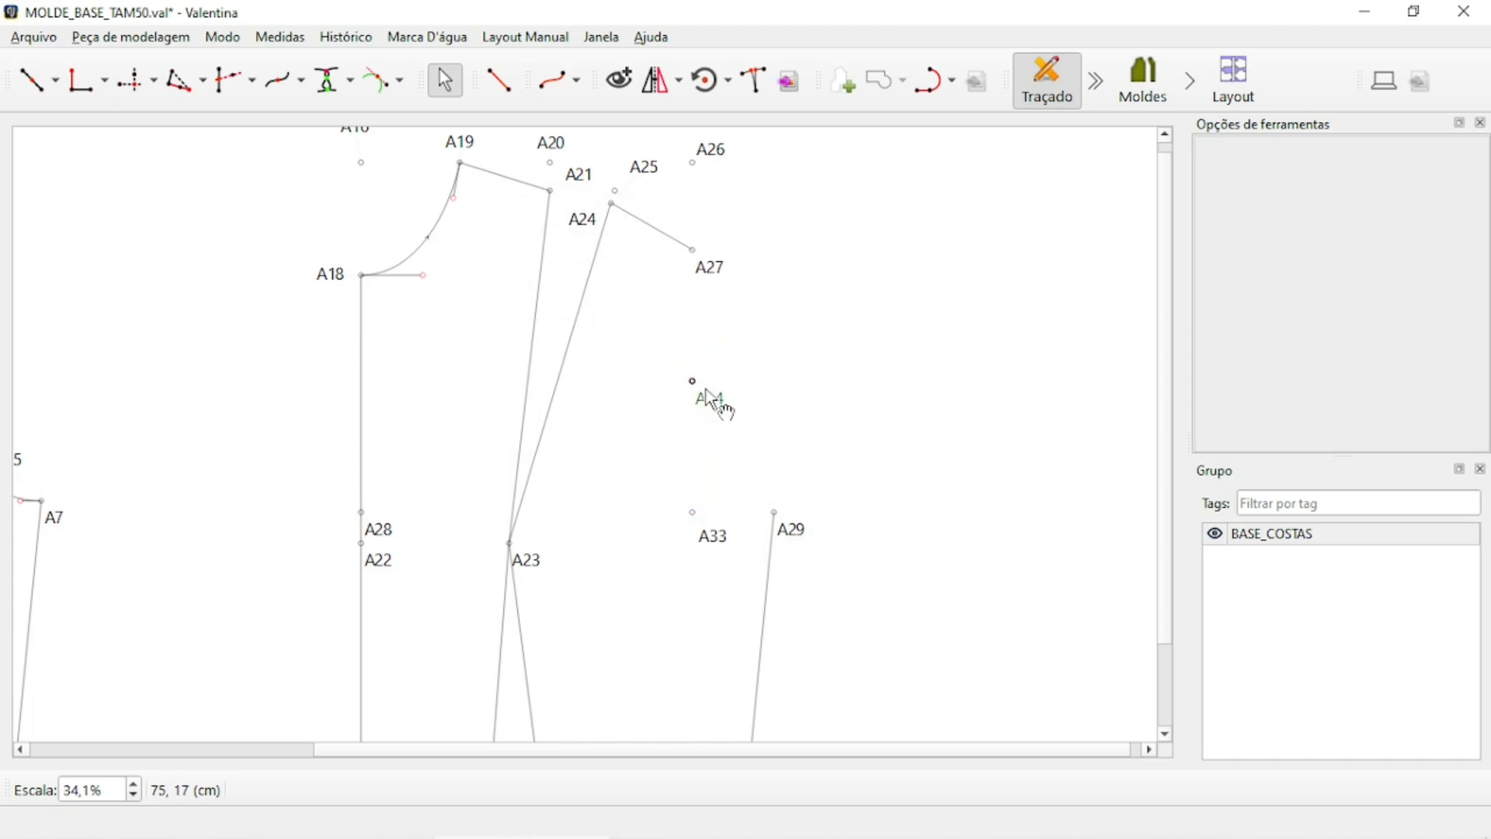
Add point A35 at 1,2 cm and 180° from A34 with no line, and move its label to the side opposite A34.
{"action": "left_click", "coordinate": [56, 81]}
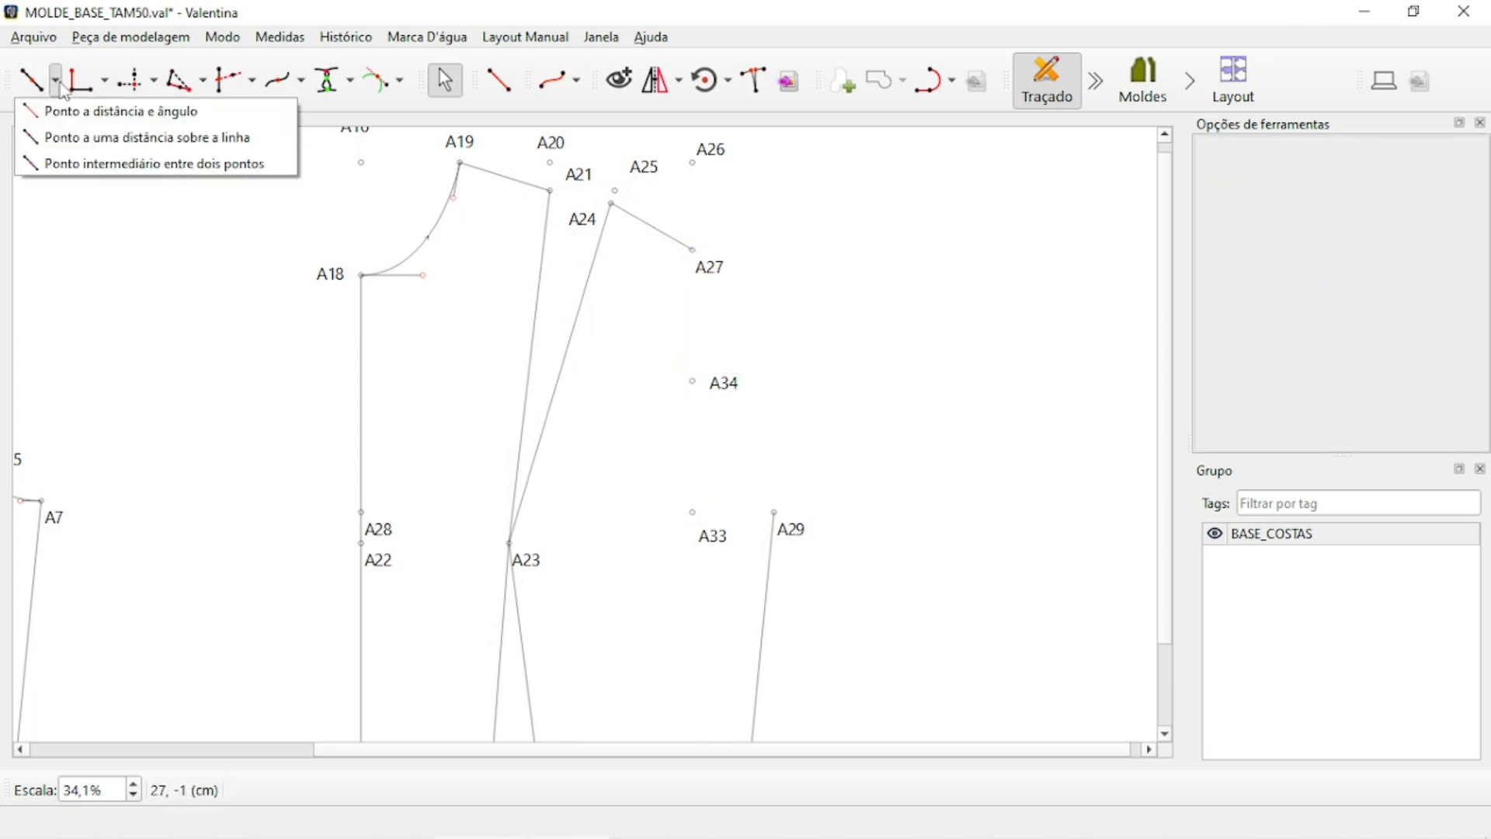
{"action": "left_click", "coordinate": [120, 111]}
{"action": "left_click", "coordinate": [693, 381]}
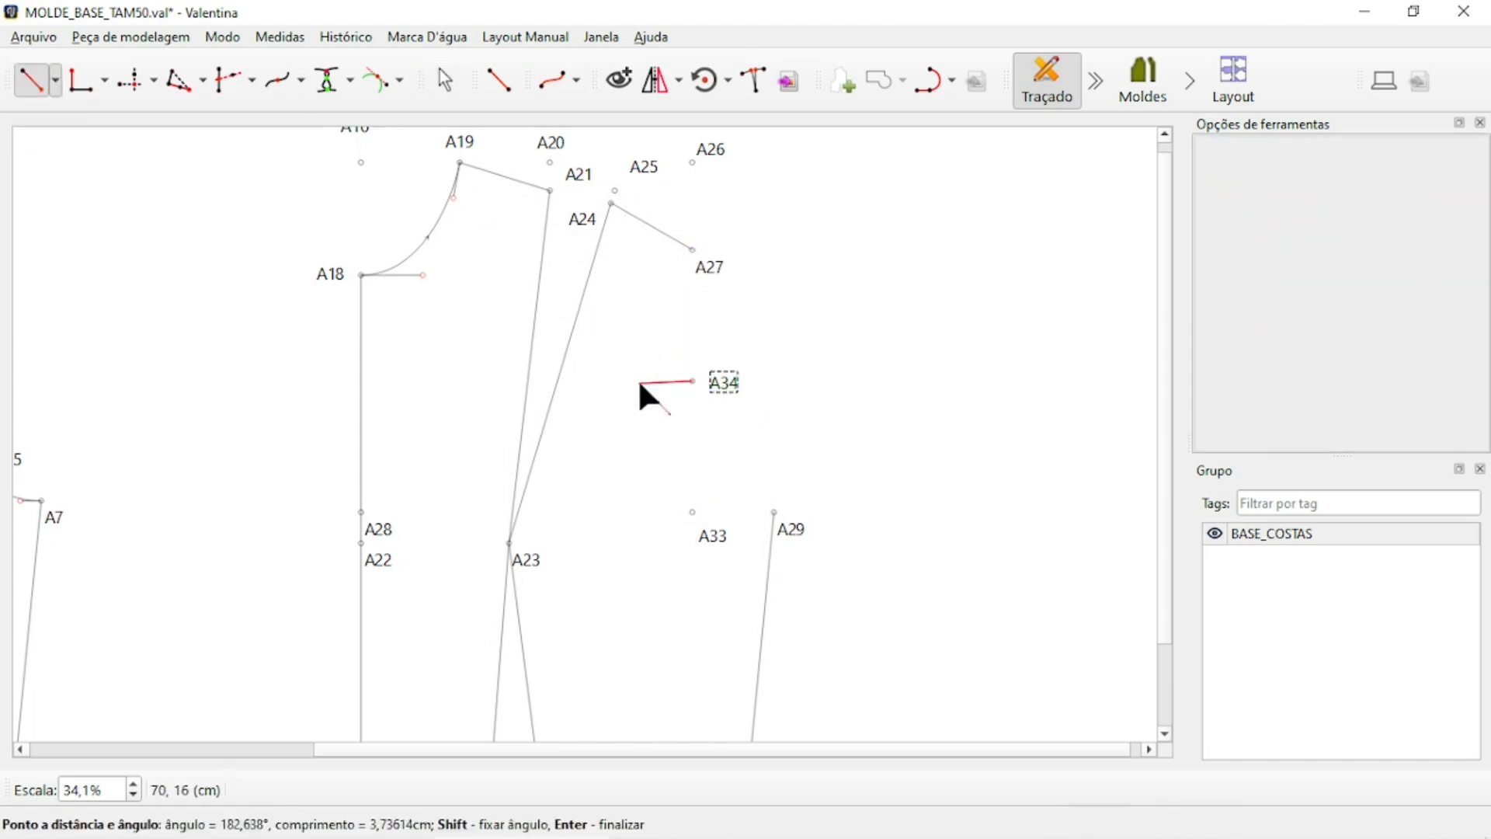
{"action": "left_click", "coordinate": [661, 380]}
{"action": "left_click_drag", "start_coordinate": [713, 204], "coordinate": [1015, 163]}
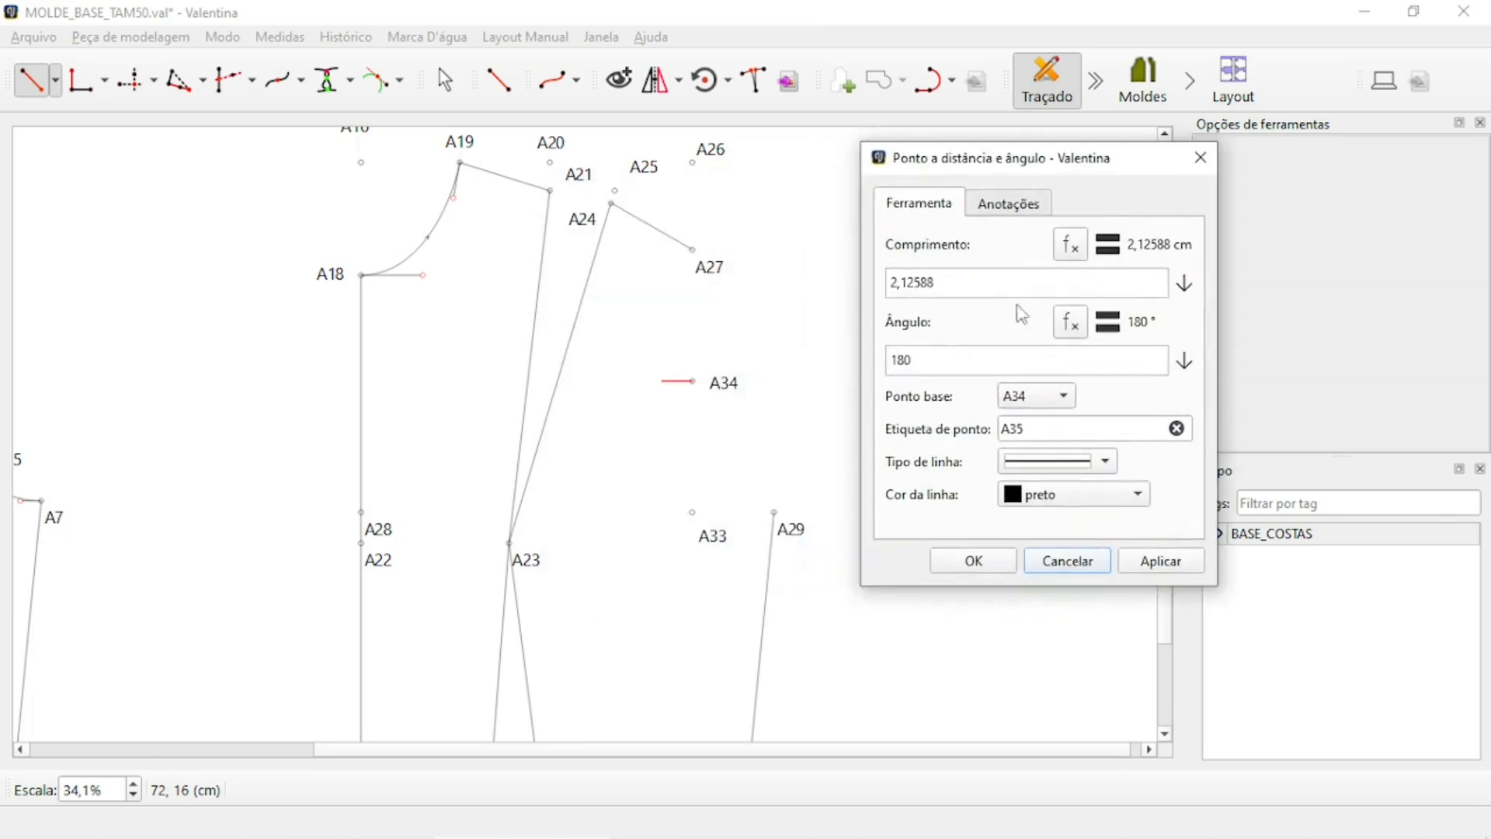
{"action": "double_click", "coordinate": [947, 278]}
{"action": "type", "text": "1,2"}
{"action": "left_click", "coordinate": [1105, 463]}
{"action": "left_click", "coordinate": [1048, 351]}
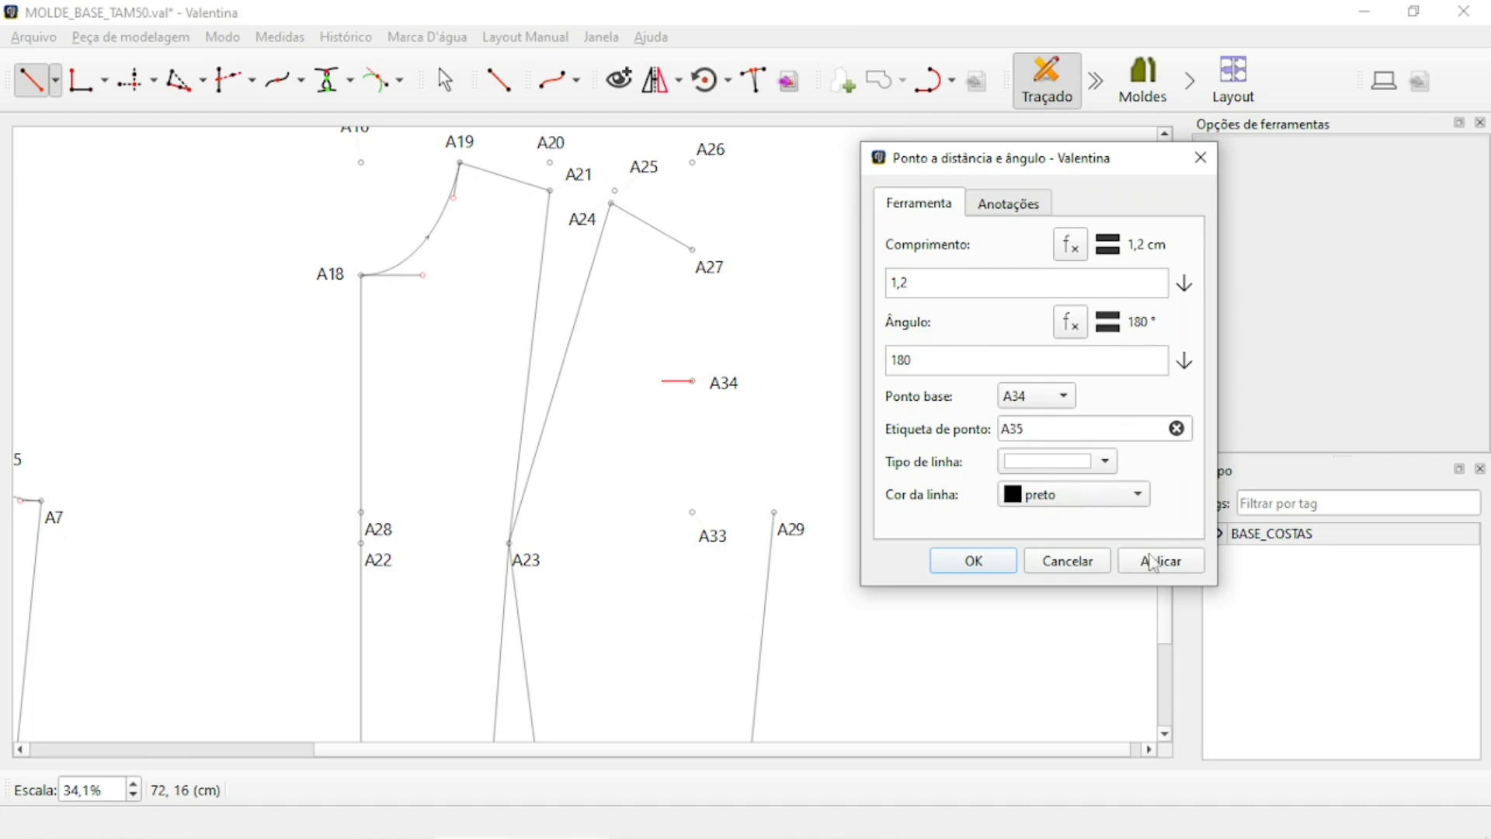
{"action": "left_click", "coordinate": [1157, 560]}
{"action": "left_click", "coordinate": [942, 551]}
{"action": "left_click_drag", "start_coordinate": [699, 402], "coordinate": [637, 382]}
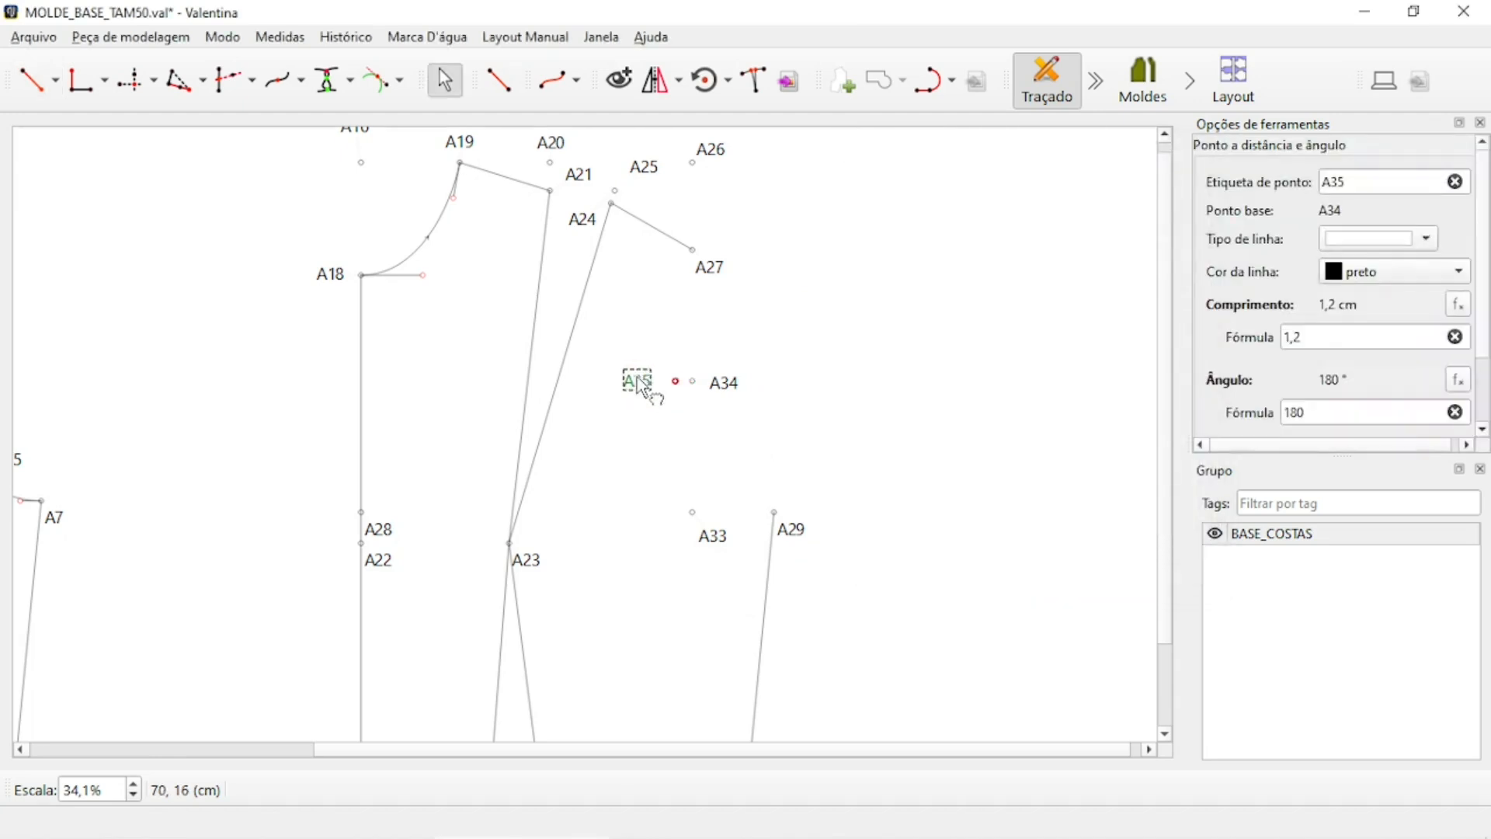
Add point A36 at 2,5 cm and 45° from A33, with no connecting line.
{"action": "scroll", "coordinate": [878, 453], "scroll_direction": "down", "scroll_amount": 2}
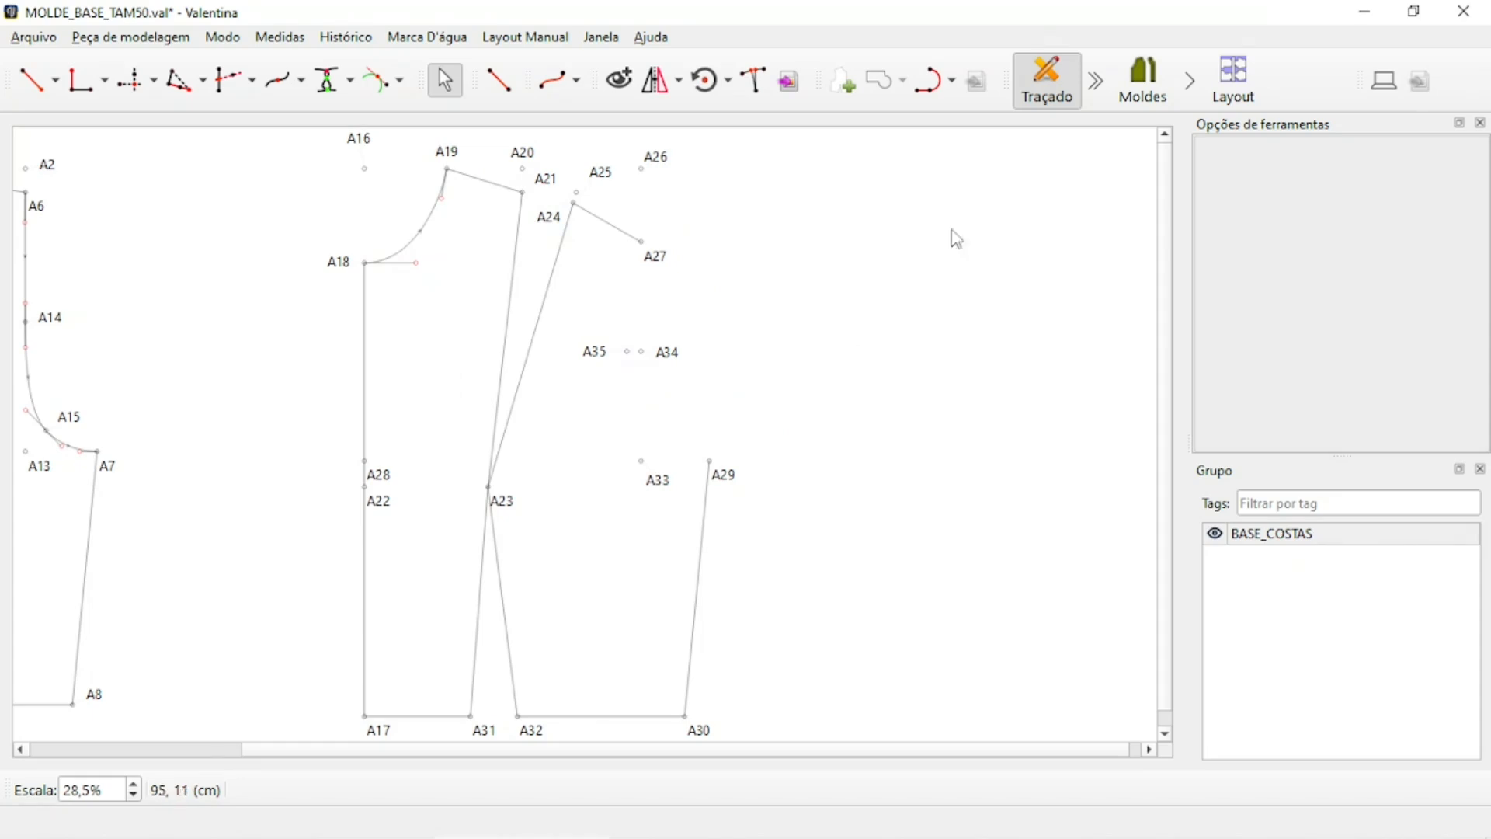
{"action": "left_click", "coordinate": [55, 80]}
{"action": "left_click", "coordinate": [70, 112]}
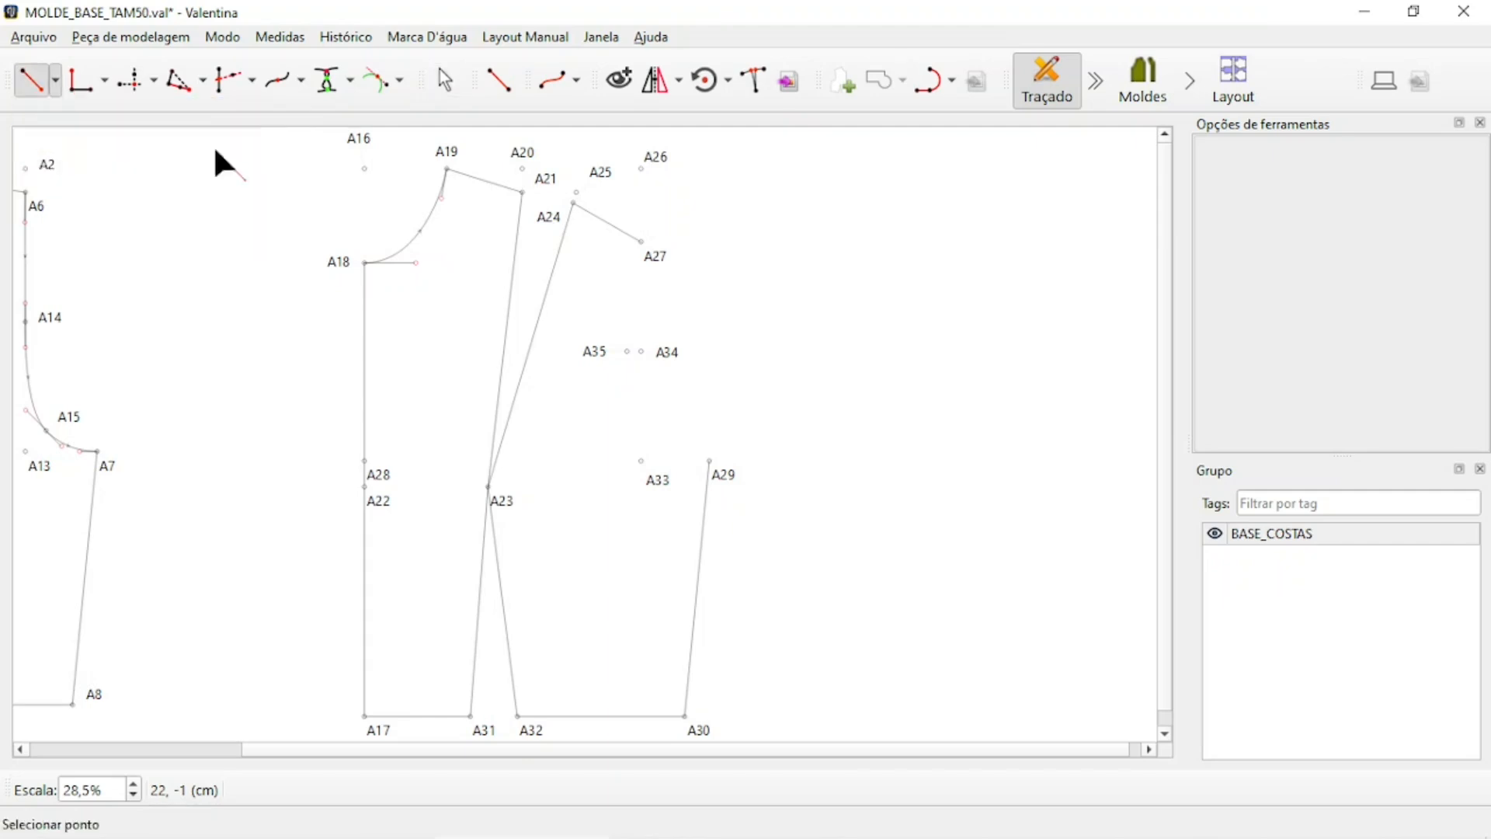
{"action": "scroll", "coordinate": [657, 445], "scroll_direction": "up", "scroll_amount": 3, "text": "ctrl"}
{"action": "left_click", "coordinate": [653, 506]}
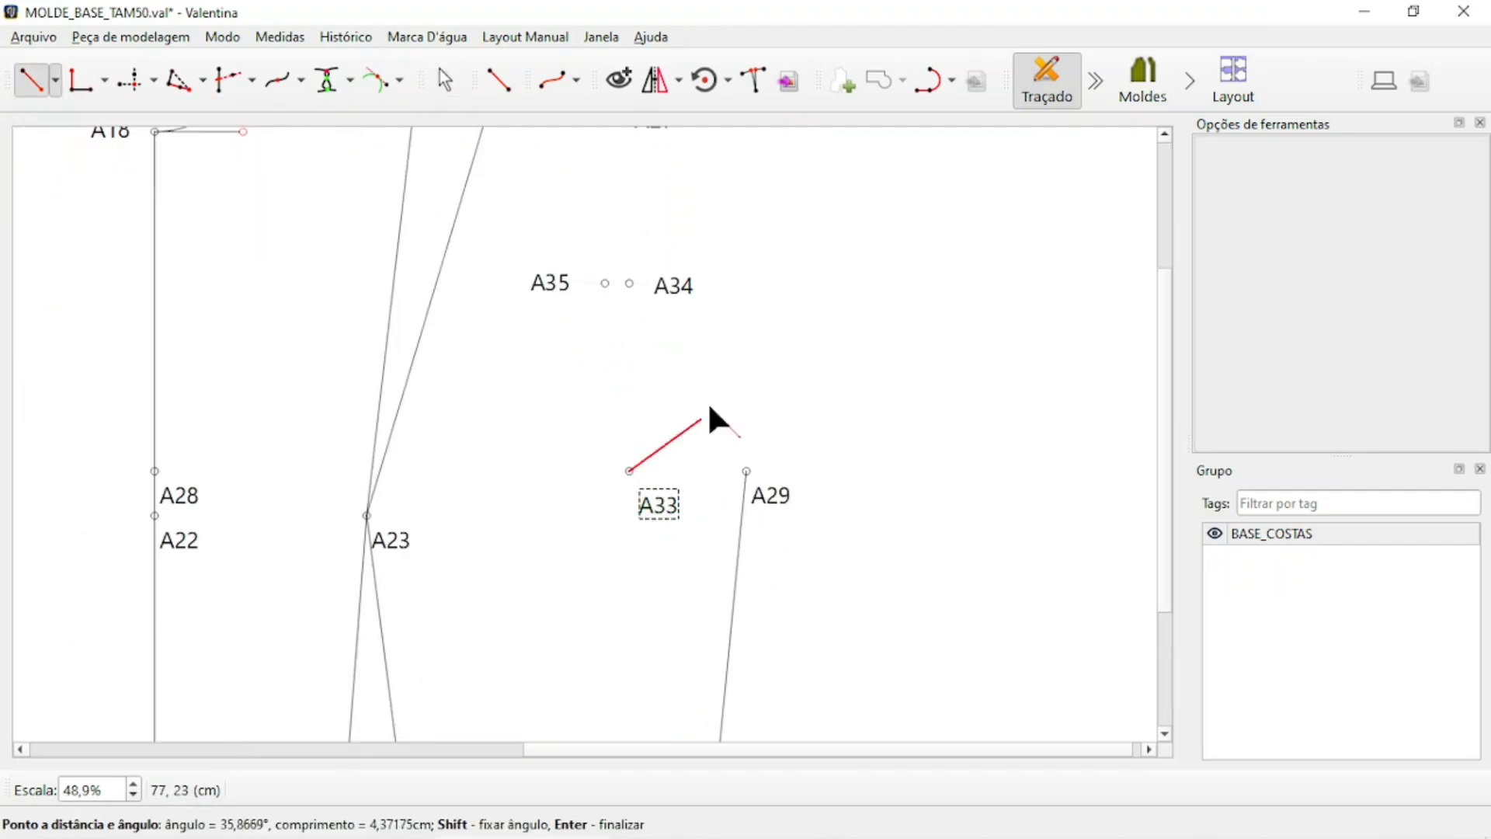
{"action": "left_click", "coordinate": [657, 446], "text": "shift"}
{"action": "left_click_drag", "start_coordinate": [730, 200], "coordinate": [1069, 179]}
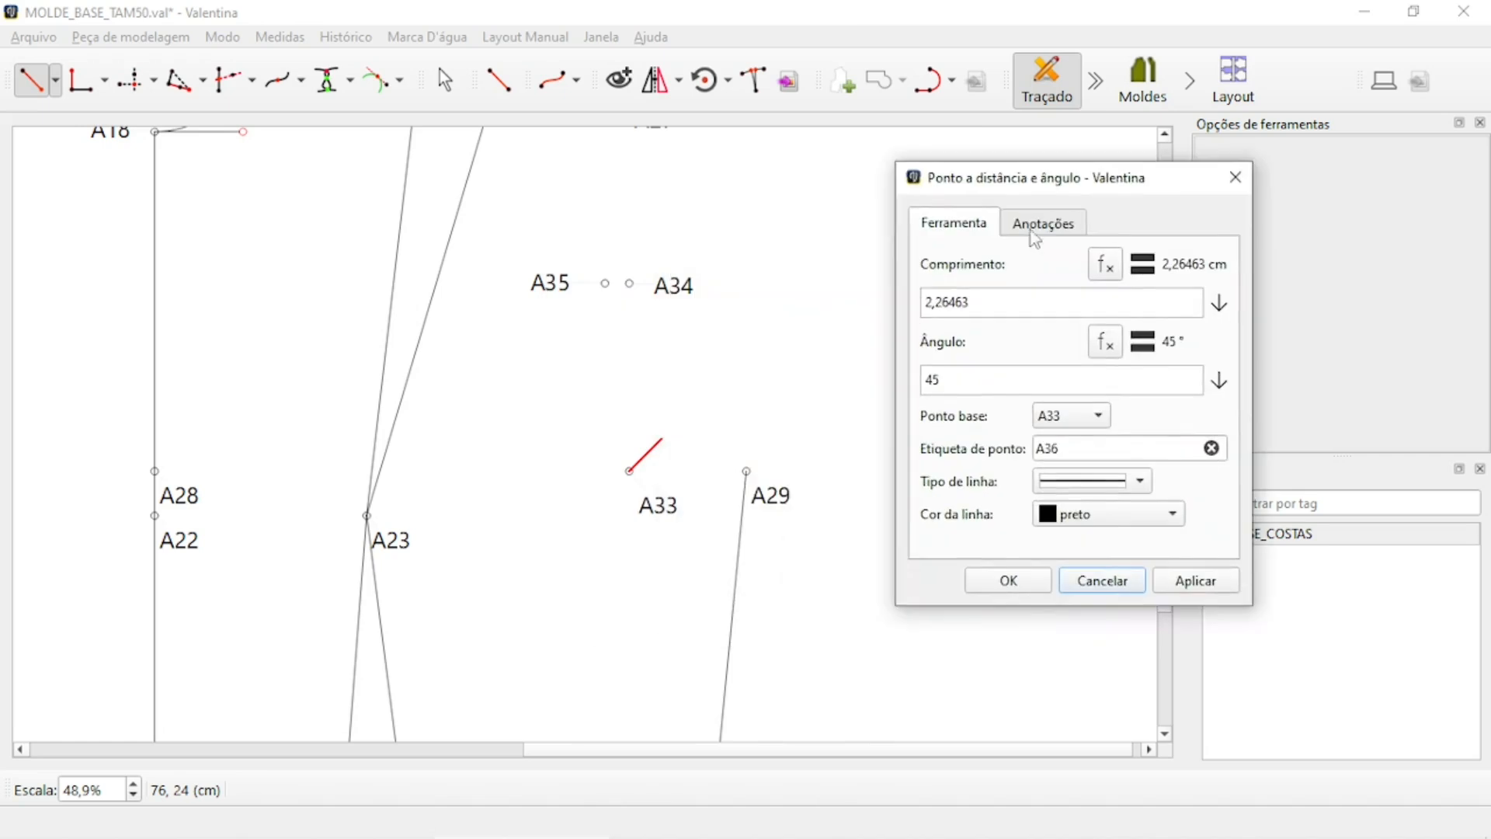
{"action": "triple_click", "coordinate": [989, 307]}
{"action": "type", "text": "2,5"}
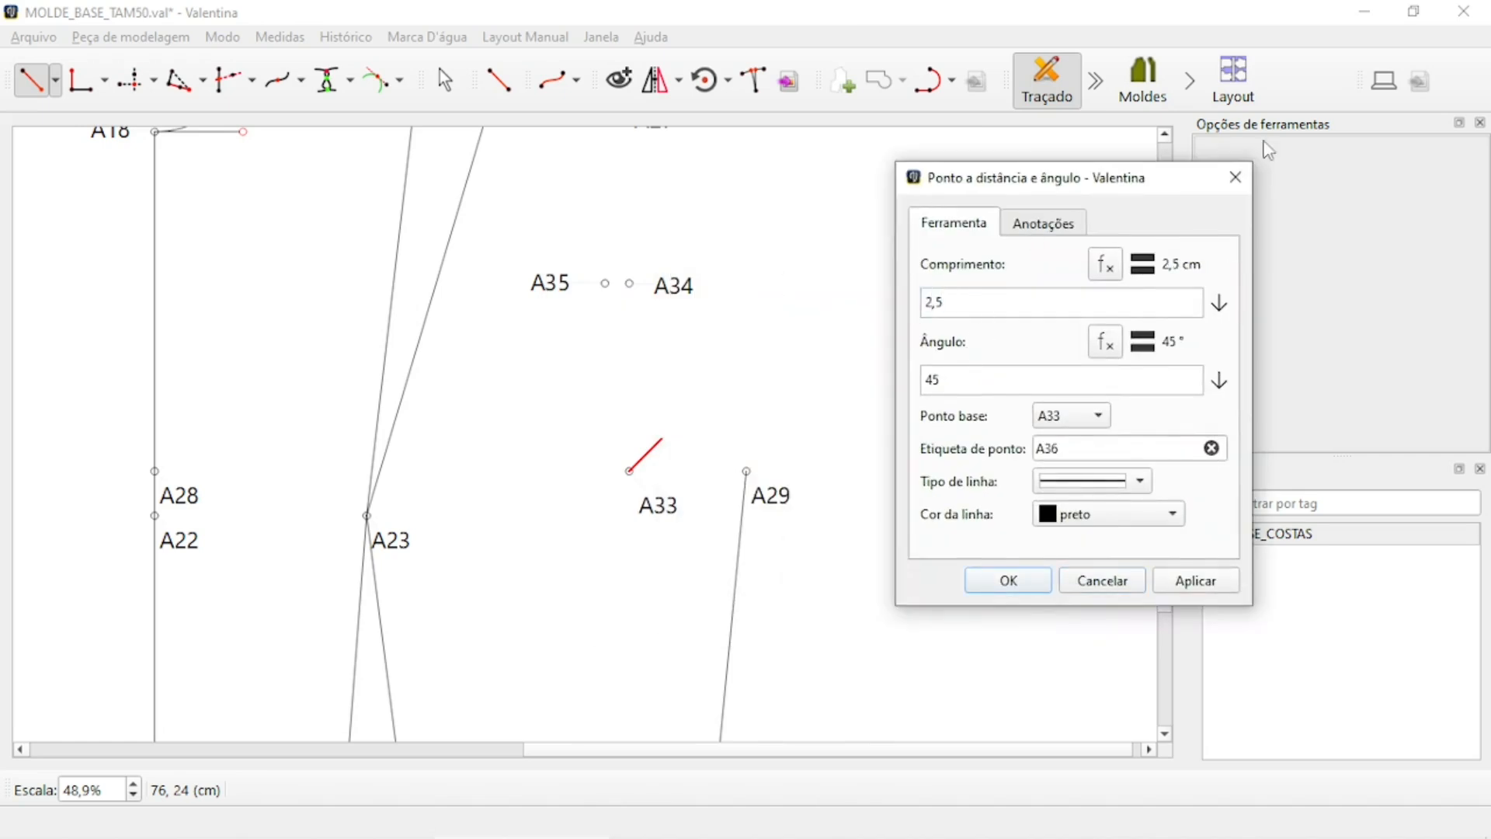
{"action": "left_click", "coordinate": [1121, 512]}
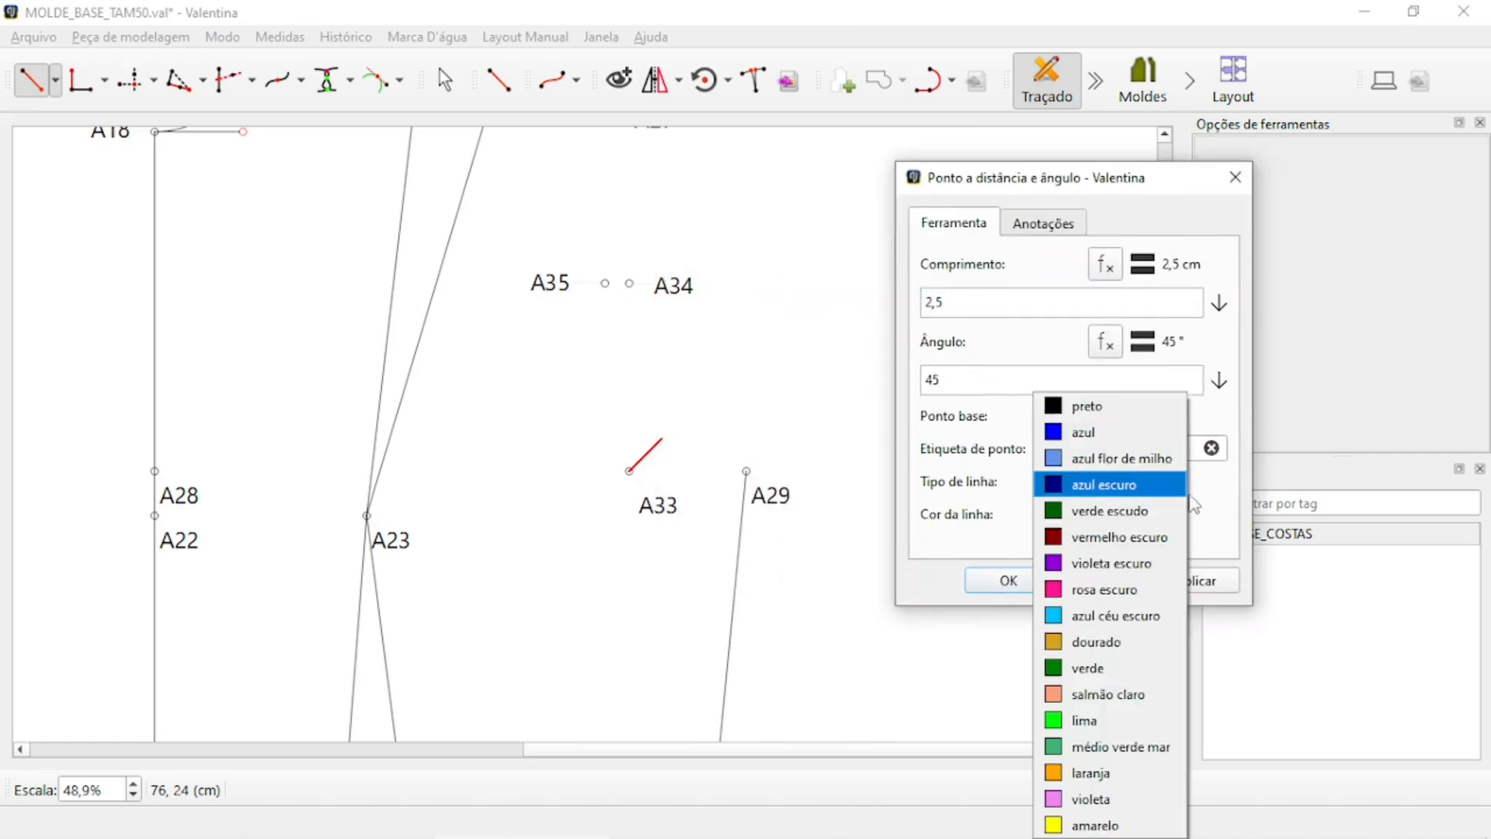
{"action": "left_click", "coordinate": [1196, 503]}
{"action": "left_click", "coordinate": [1149, 483]}
{"action": "left_click", "coordinate": [1128, 513]}
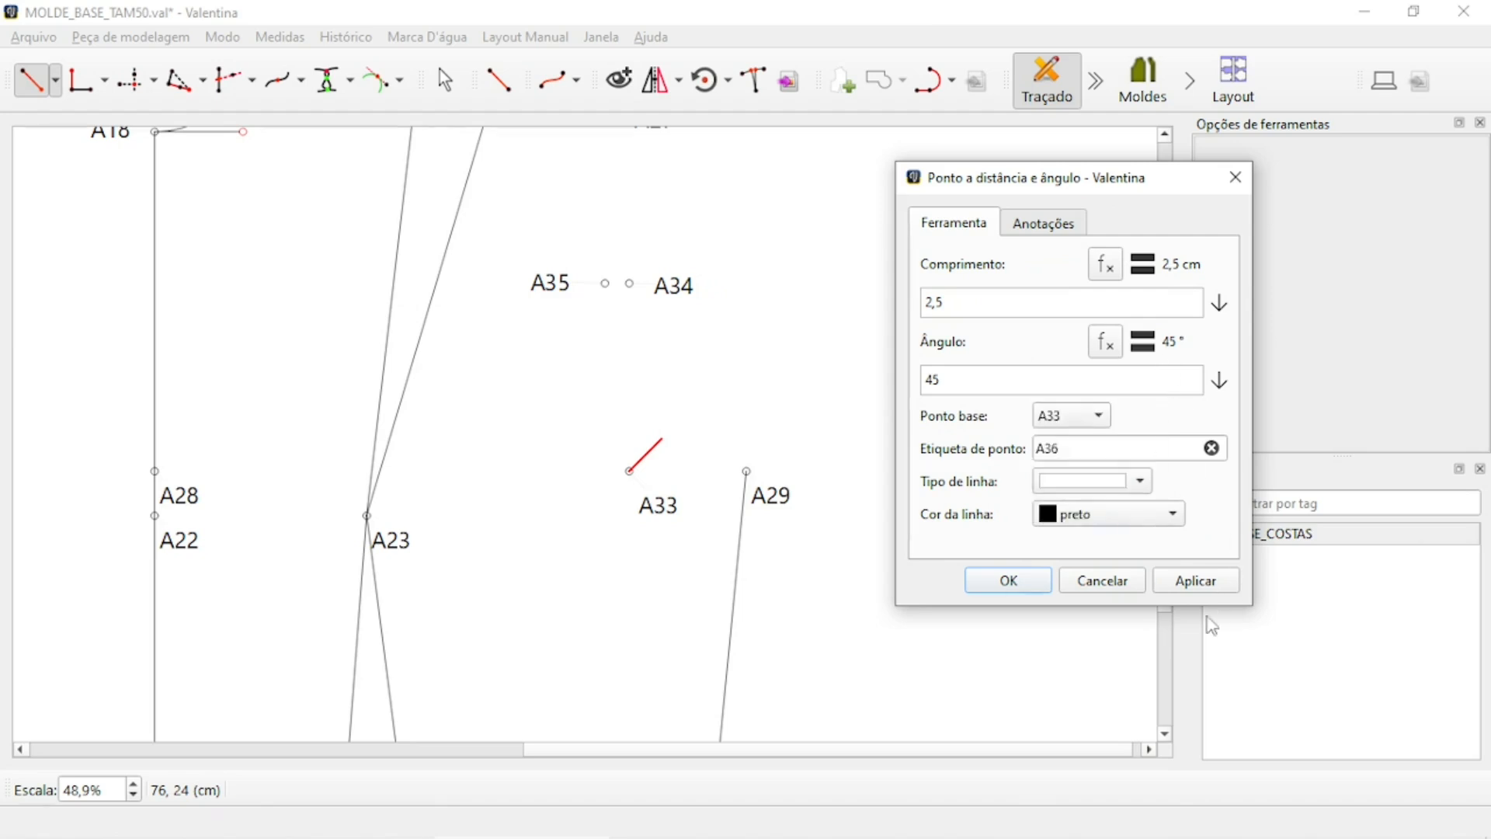
{"action": "left_click", "coordinate": [1192, 583]}
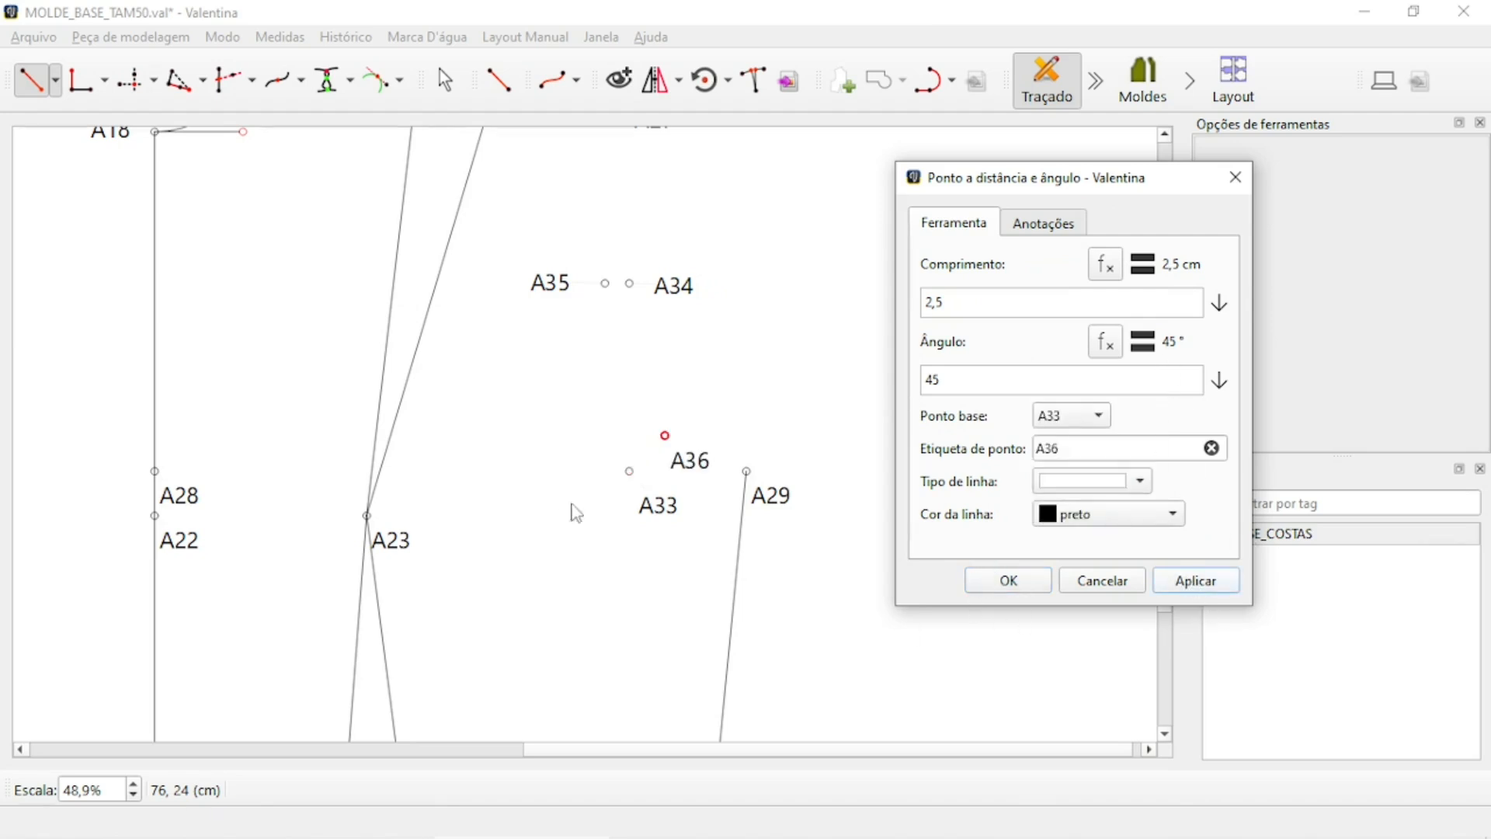
{"action": "left_click", "coordinate": [1008, 580]}
Draw the armhole as a curved path through points A27, A35, A36 and A29.
{"action": "scroll", "coordinate": [566, 450], "scroll_direction": "down", "scroll_amount": 3}
{"action": "scroll", "coordinate": [635, 410], "scroll_direction": "up", "scroll_amount": 2}
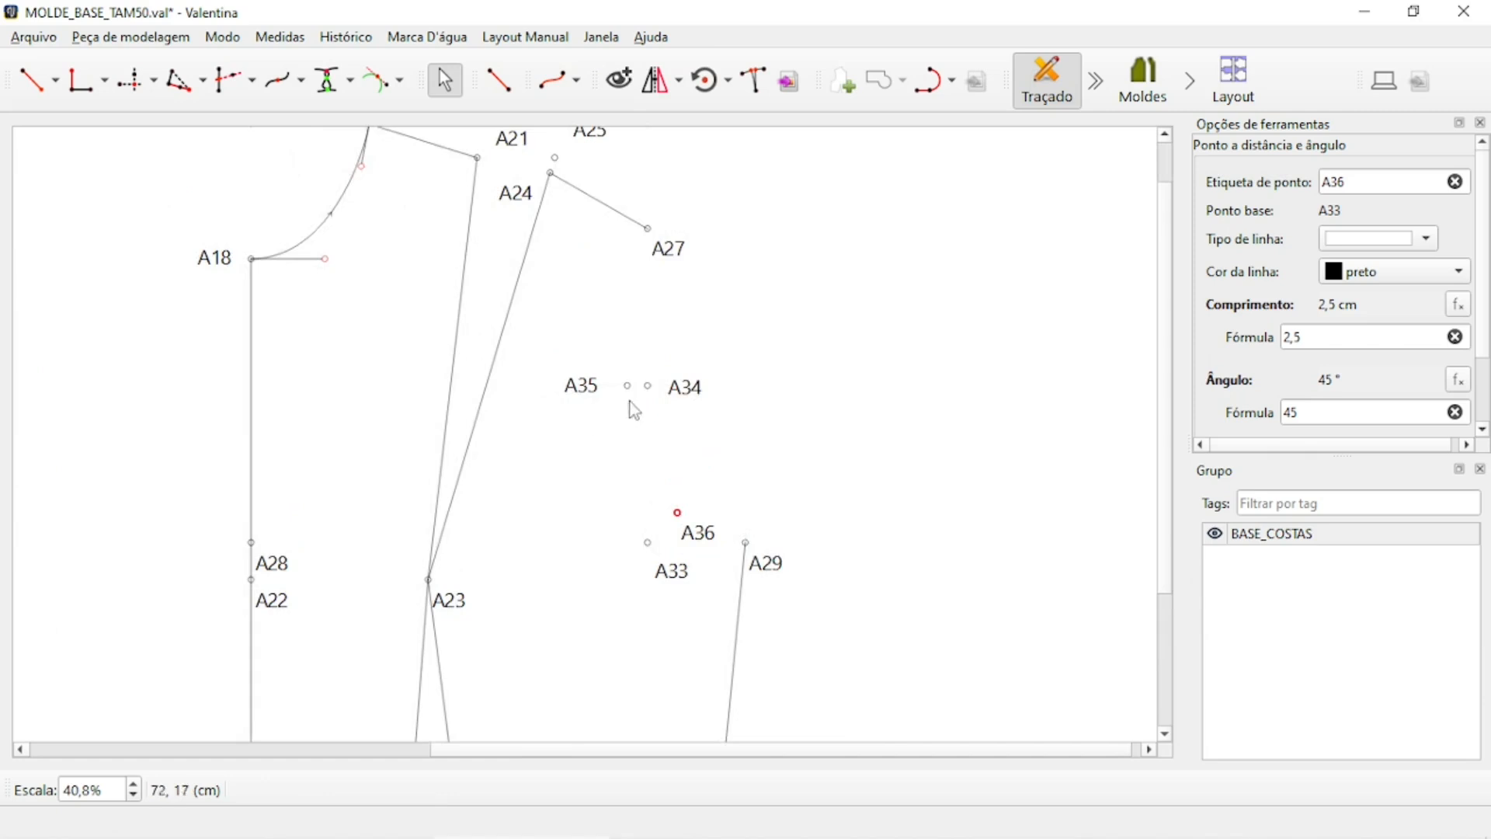
{"action": "scroll", "coordinate": [596, 409], "scroll_direction": "up", "scroll_amount": 1}
{"action": "left_click", "coordinate": [575, 80]}
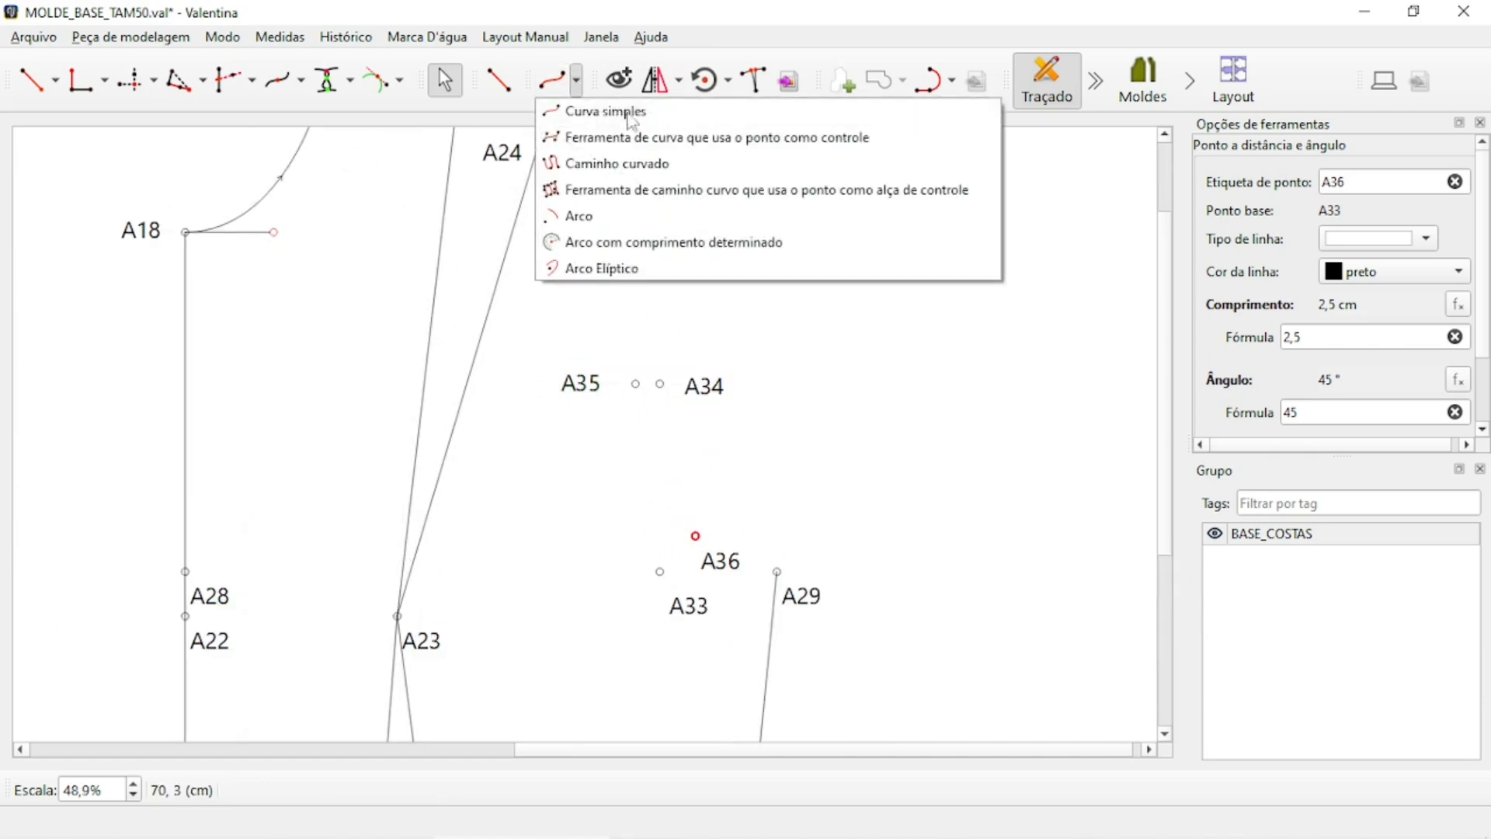
{"action": "left_click", "coordinate": [626, 163]}
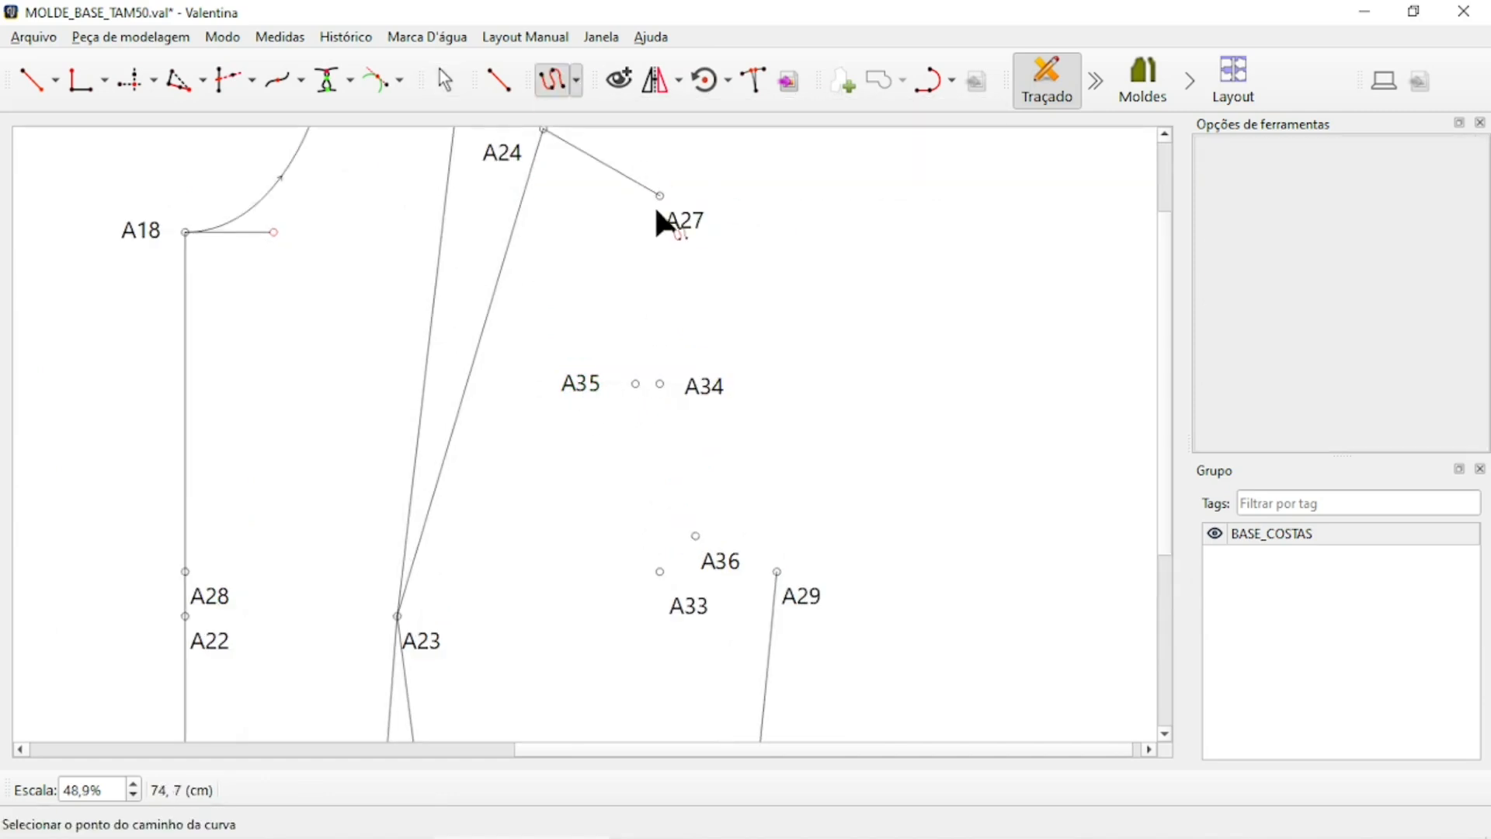
{"action": "left_click", "coordinate": [678, 223]}
{"action": "left_click", "coordinate": [575, 385]}
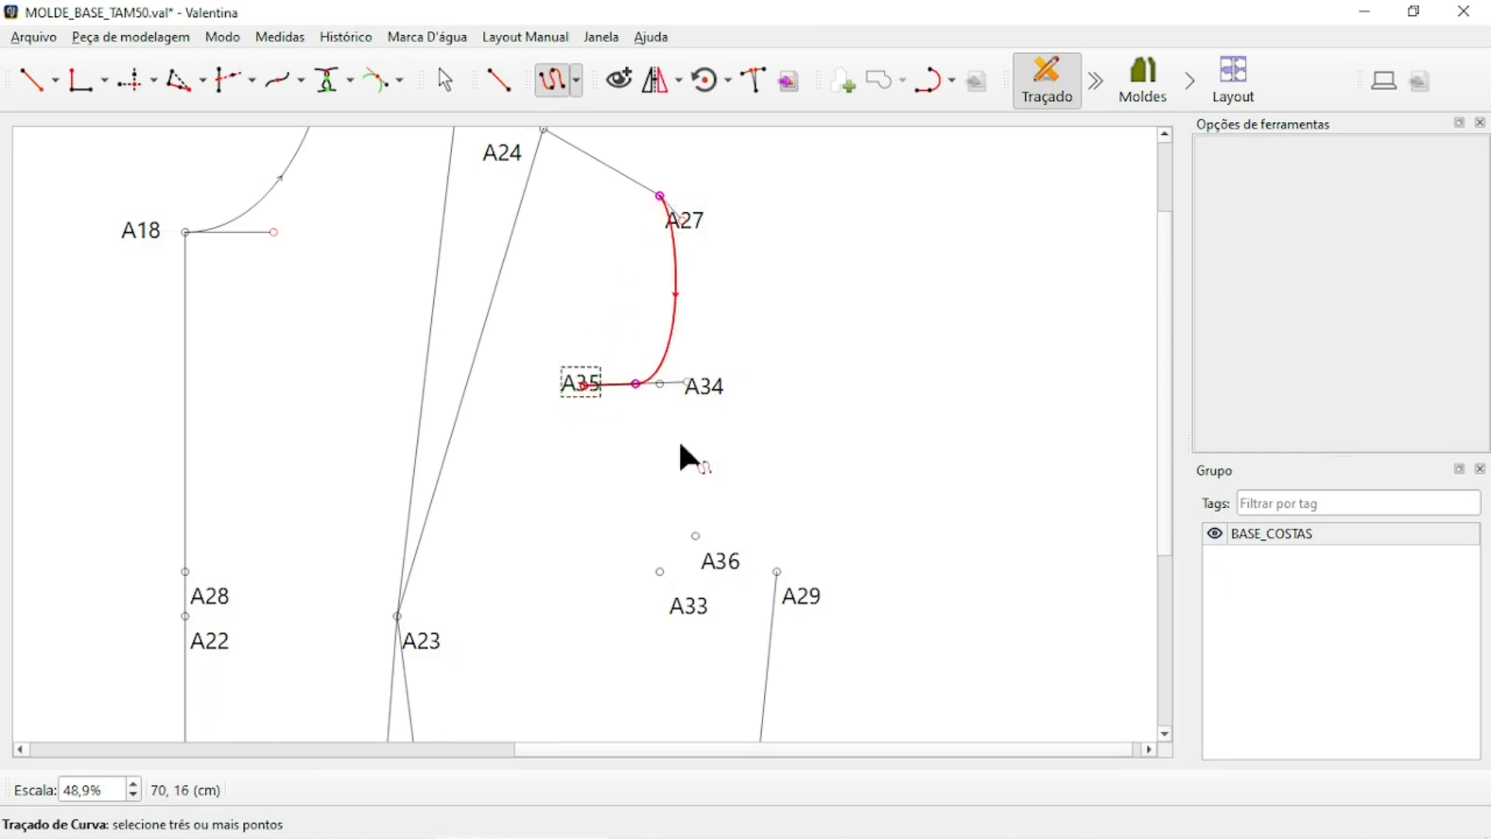
{"action": "left_click", "coordinate": [716, 561]}
{"action": "left_click", "coordinate": [800, 598]}
{"action": "key", "text": "Return"}
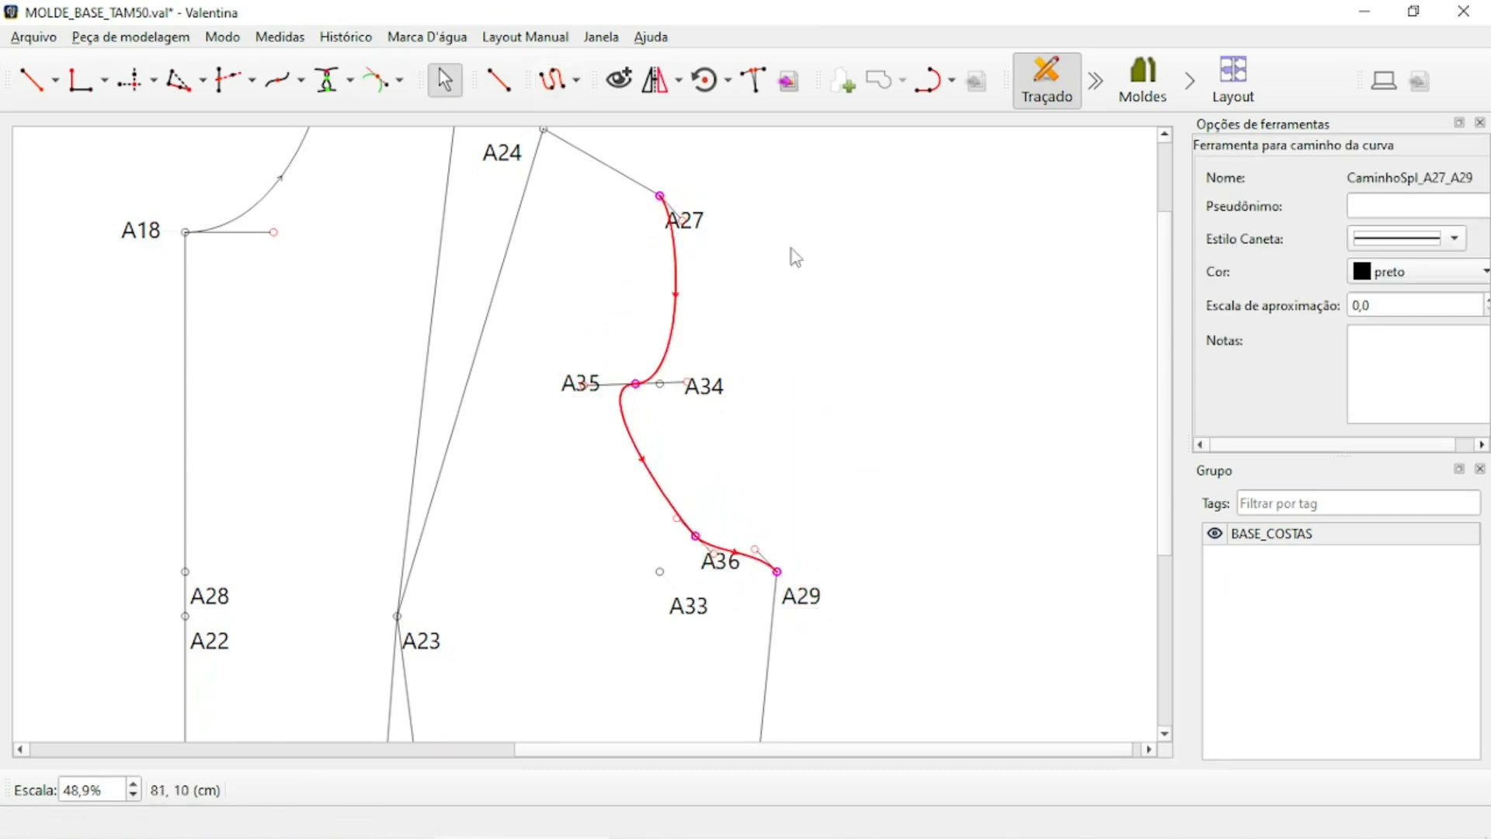
Shape the armhole curve to bend inward from A27, run vertically through A35 and meet A29 horizontally, and move the A36 label clear of it.
{"action": "scroll", "coordinate": [609, 240], "scroll_direction": "up", "scroll_amount": 3, "text": "ctrl"}
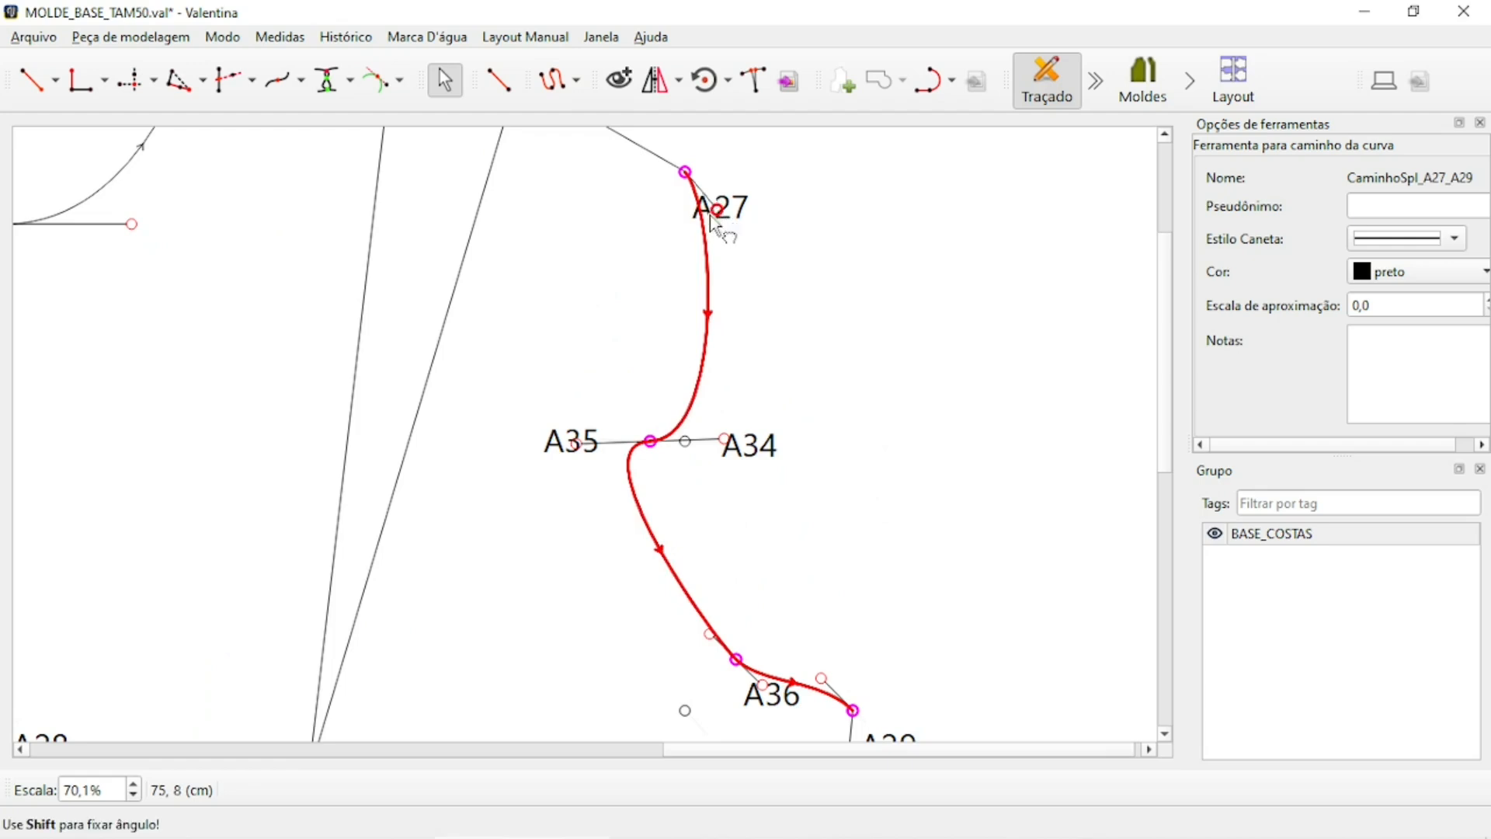
{"action": "left_click_drag", "start_coordinate": [710, 219], "coordinate": [659, 213]}
{"action": "left_click_drag", "start_coordinate": [724, 439], "coordinate": [650, 386]}
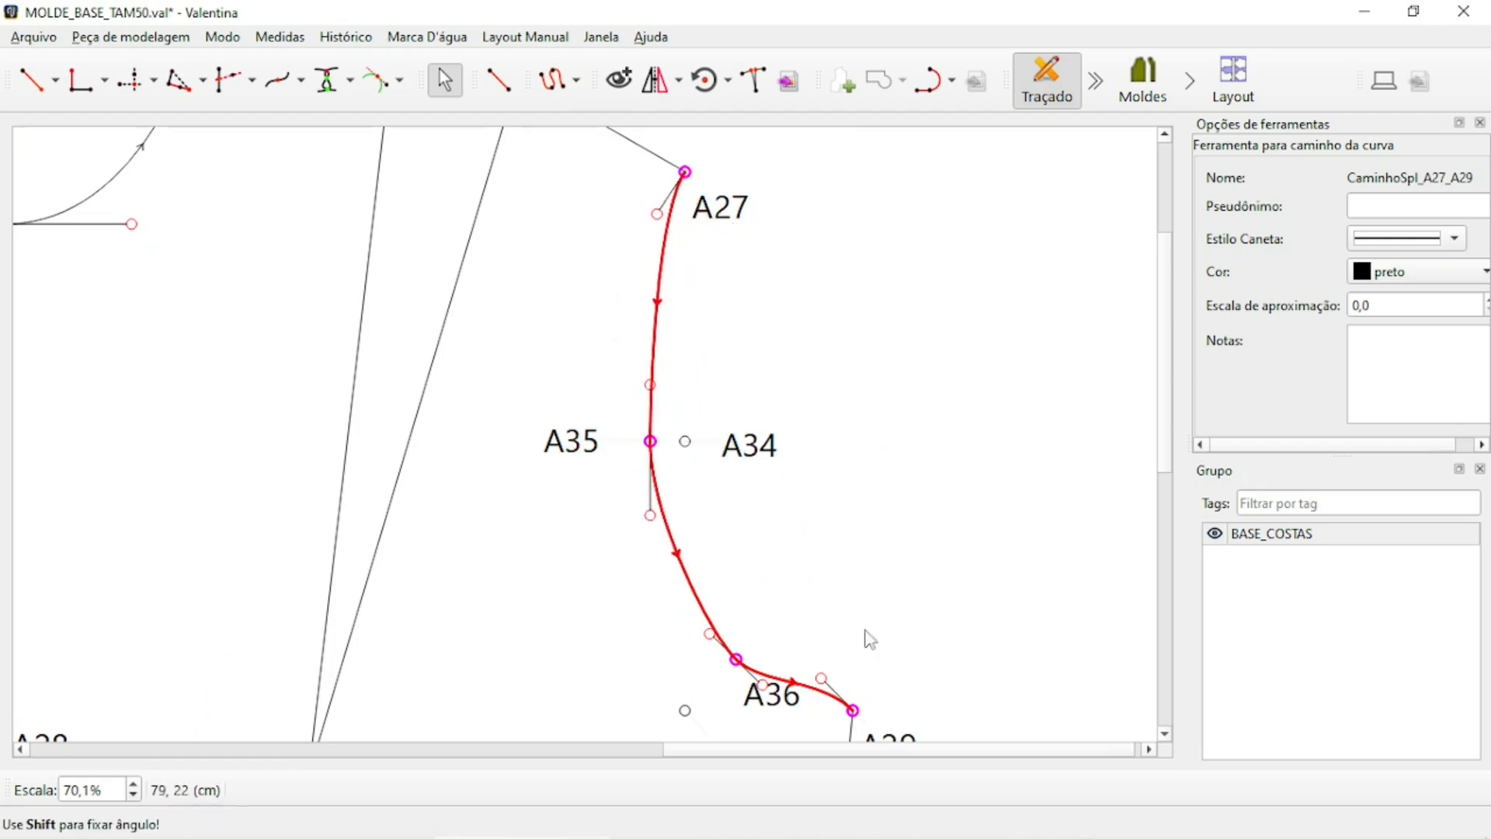
{"action": "scroll", "coordinate": [870, 639], "scroll_direction": "down", "scroll_amount": 3, "text": "ctrl"}
{"action": "scroll", "coordinate": [675, 593], "scroll_direction": "up", "scroll_amount": 4, "text": "ctrl"}
{"action": "mouse_move", "coordinate": [760, 534]}
{"action": "left_mouse_down"}
{"action": "mouse_move", "coordinate": [693, 578]}
{"action": "mouse_move", "coordinate": [746, 522]}
{"action": "left_mouse_up"}
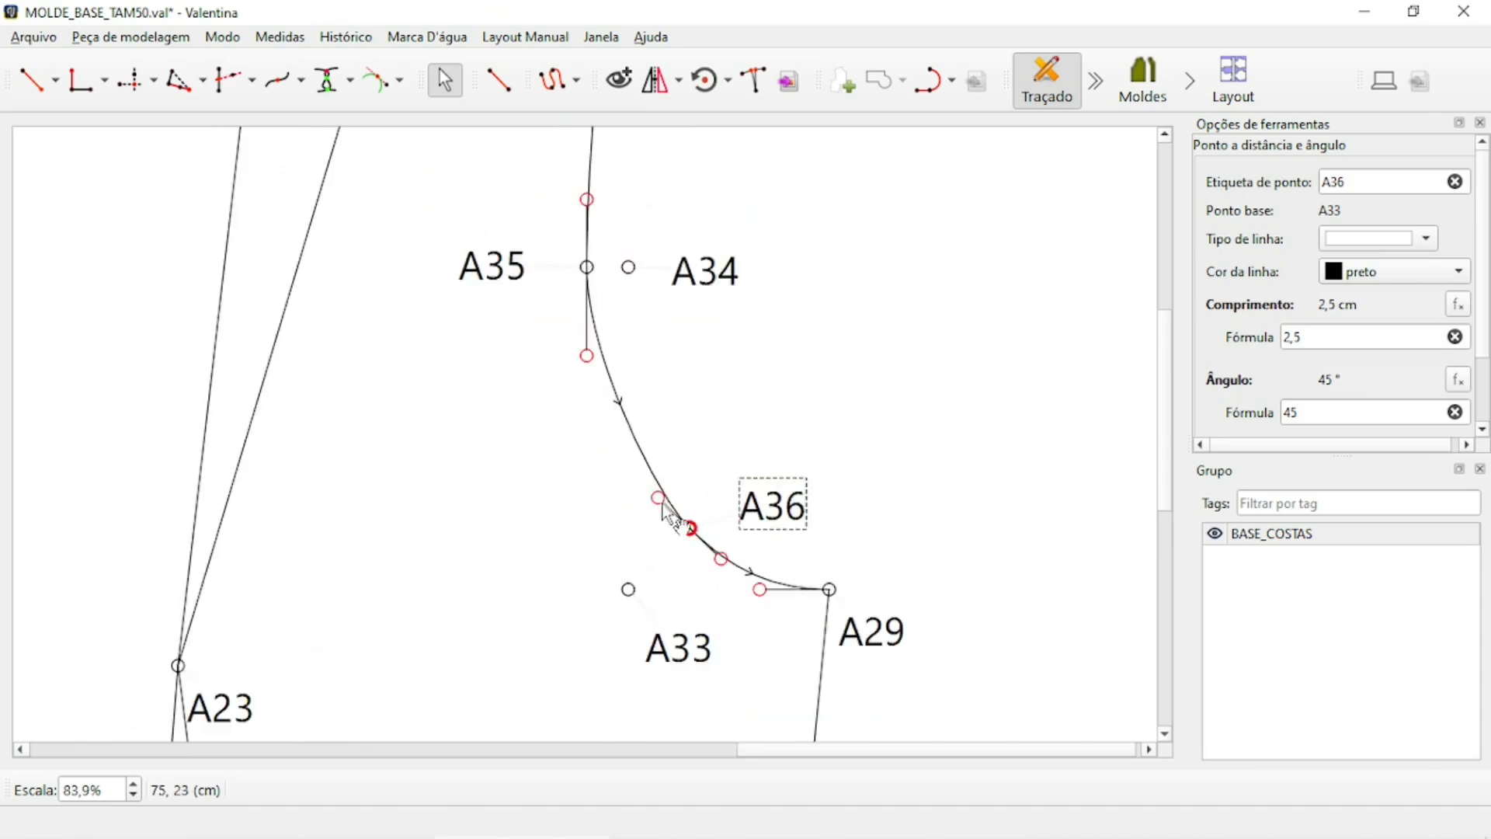
Smooth the lower armhole by lengthening the curve handle below A35 and realigning the upper handle at A36.
{"action": "left_click_drag", "start_coordinate": [661, 503], "coordinate": [645, 464]}
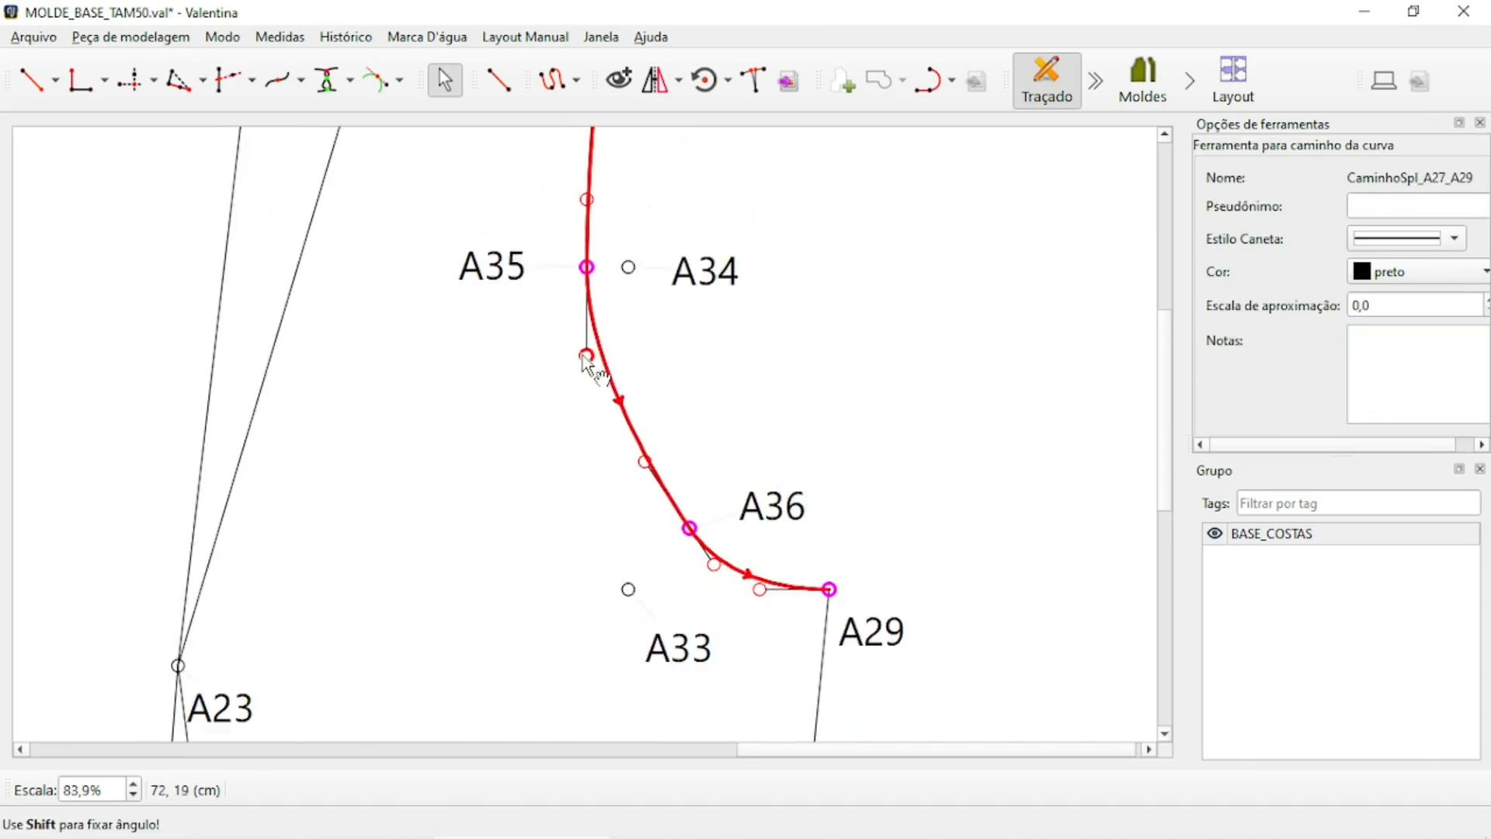
{"action": "left_click_drag", "start_coordinate": [586, 355], "coordinate": [586, 411]}
{"action": "left_click_drag", "start_coordinate": [647, 463], "coordinate": [635, 478]}
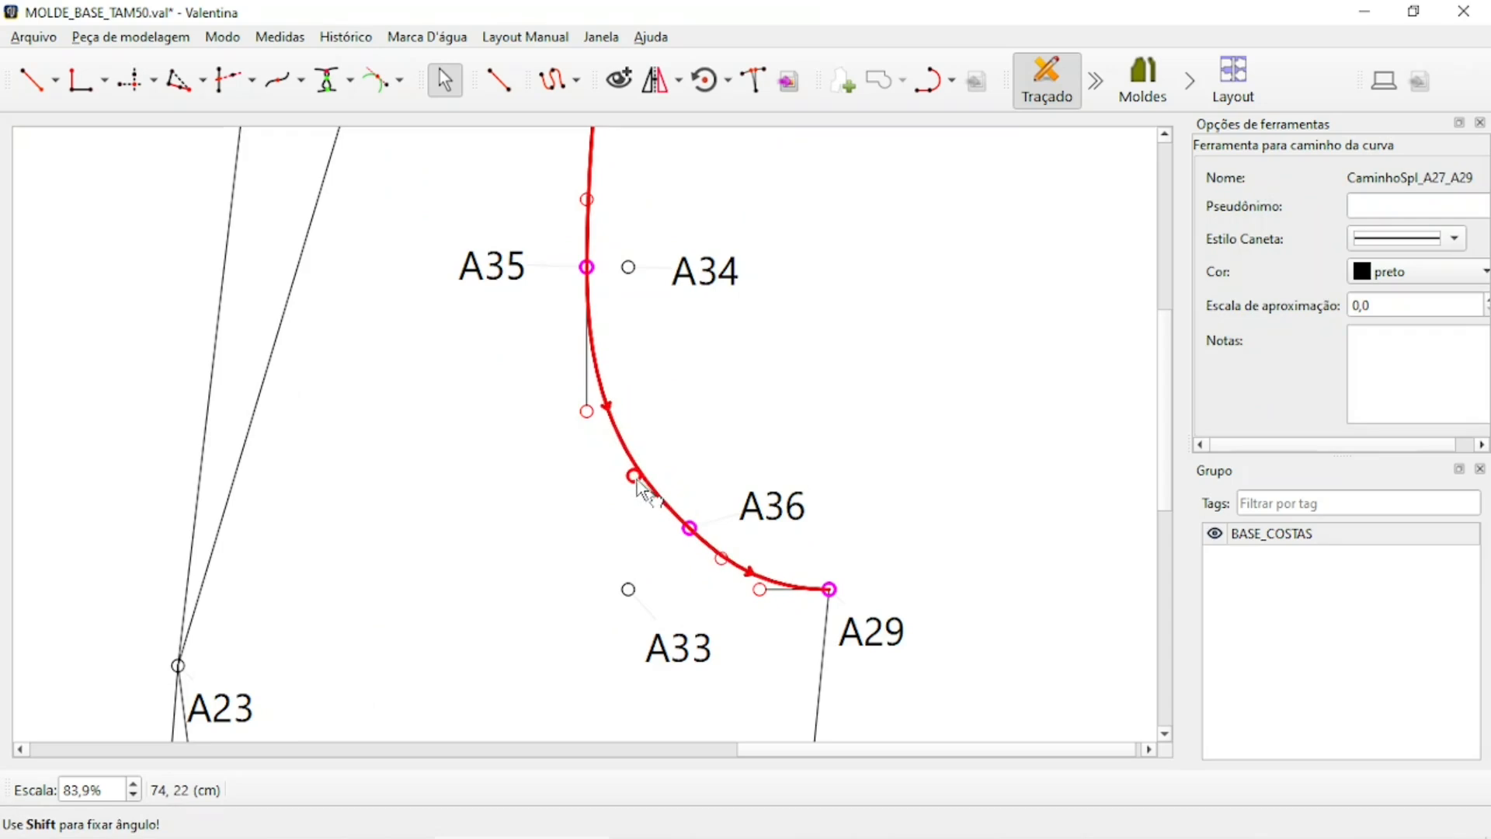
Refine the armhole ends by straightening the curve below A27 and shortening the horizontal handle at A29.
{"action": "scroll", "coordinate": [856, 497], "scroll_direction": "down", "scroll_amount": 3, "text": "ctrl"}
{"action": "scroll", "coordinate": [1022, 426], "scroll_direction": "down", "scroll_amount": 2, "text": "ctrl"}
{"action": "scroll", "coordinate": [876, 352], "scroll_direction": "up", "scroll_amount": 2, "text": "ctrl"}
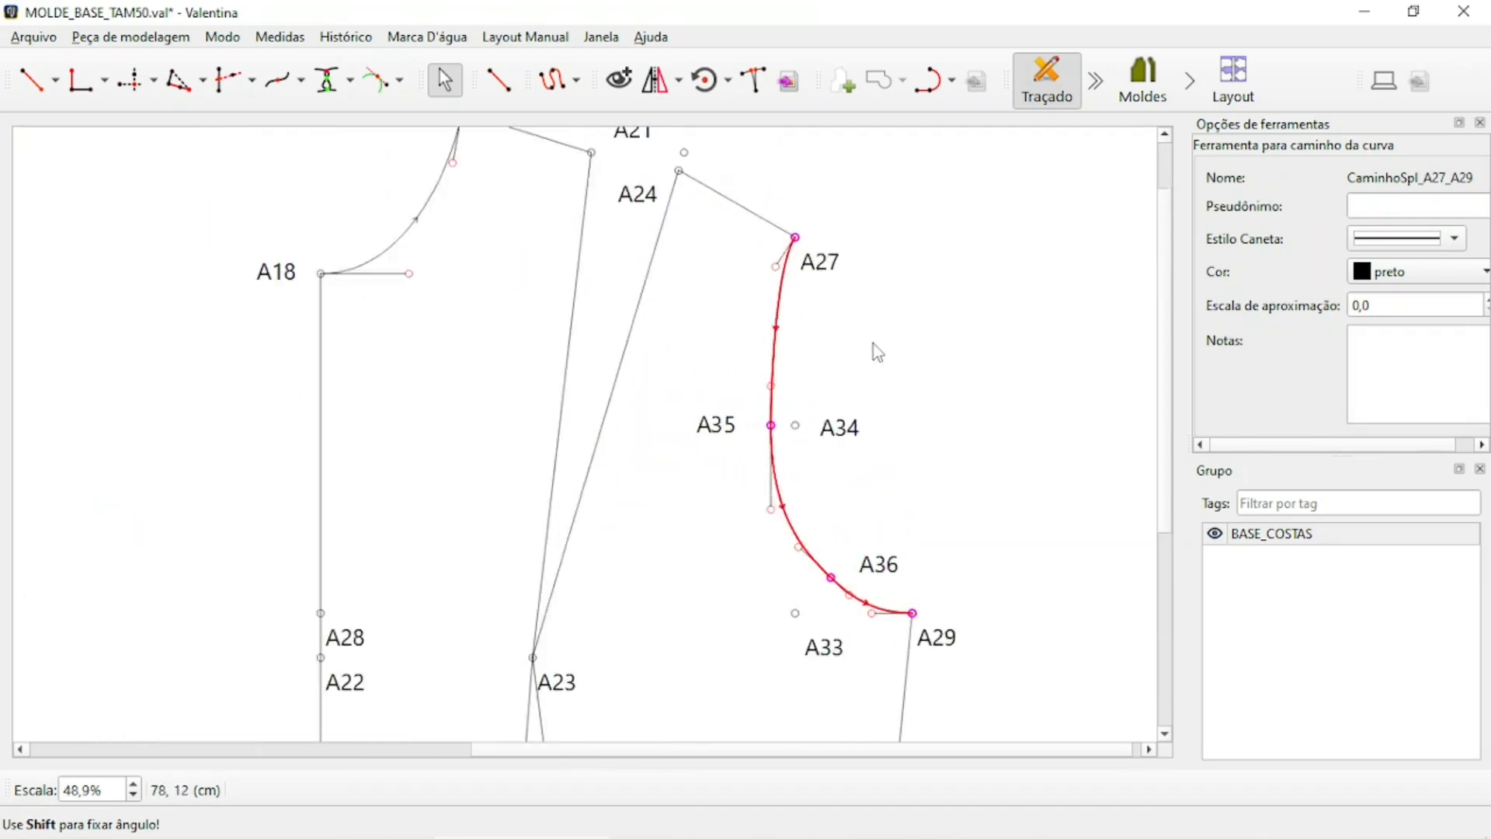
{"action": "scroll", "coordinate": [876, 352], "scroll_direction": "up", "scroll_amount": 2, "text": "ctrl"}
{"action": "mouse_move", "coordinate": [734, 235]}
{"action": "left_mouse_down"}
{"action": "mouse_move", "coordinate": [759, 264]}
{"action": "mouse_move", "coordinate": [747, 259]}
{"action": "left_mouse_up"}
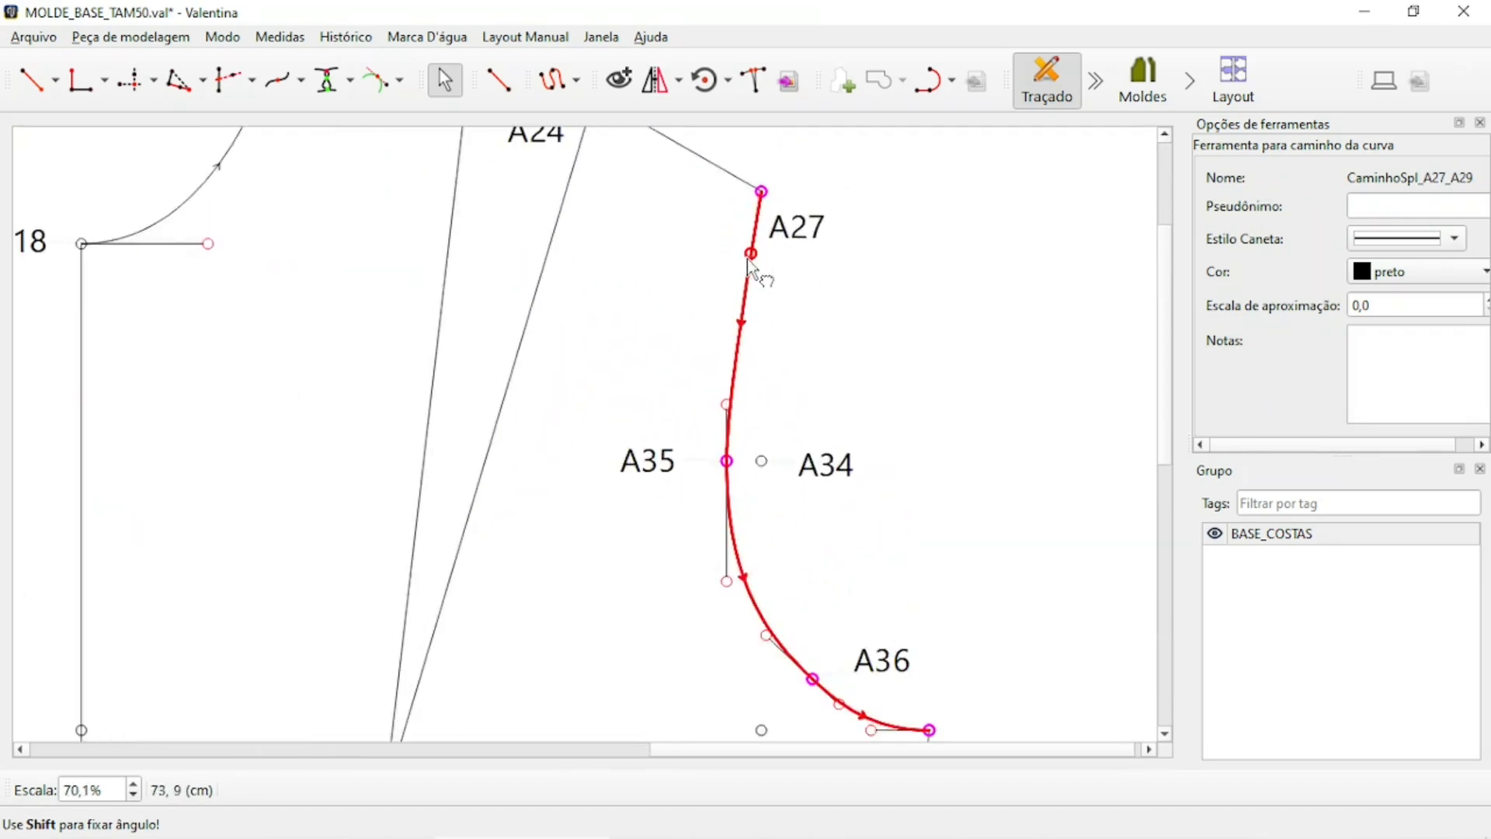
{"action": "scroll", "coordinate": [916, 276], "scroll_direction": "down", "scroll_amount": 4, "text": "ctrl"}
{"action": "scroll", "coordinate": [922, 434], "scroll_direction": "up", "scroll_amount": 2, "text": "ctrl"}
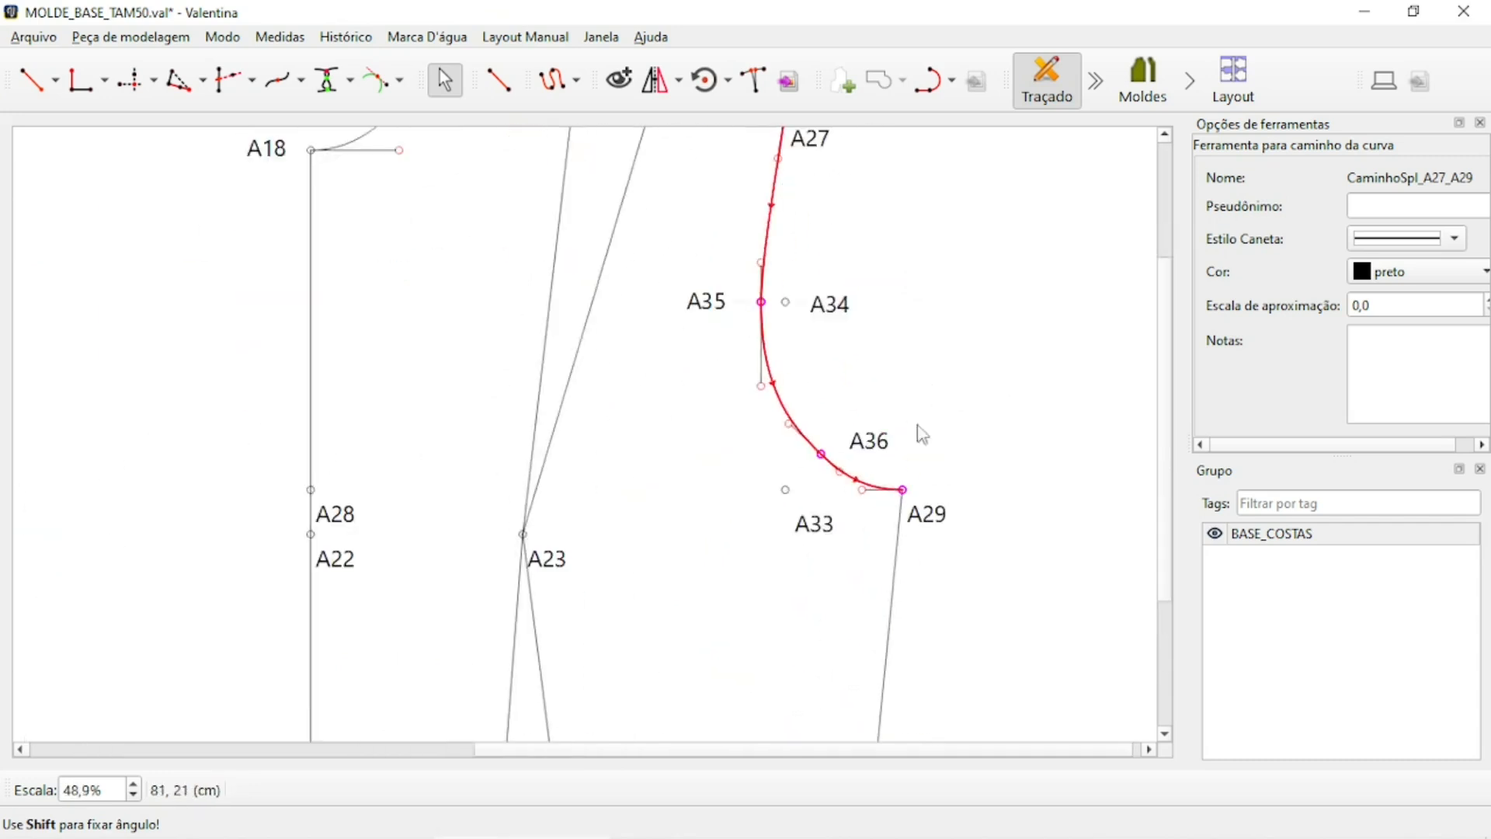
{"action": "scroll", "coordinate": [922, 434], "scroll_direction": "up", "scroll_amount": 3, "text": "ctrl"}
{"action": "left_click_drag", "start_coordinate": [829, 524], "coordinate": [853, 527]}
{"action": "key", "text": "Return"}
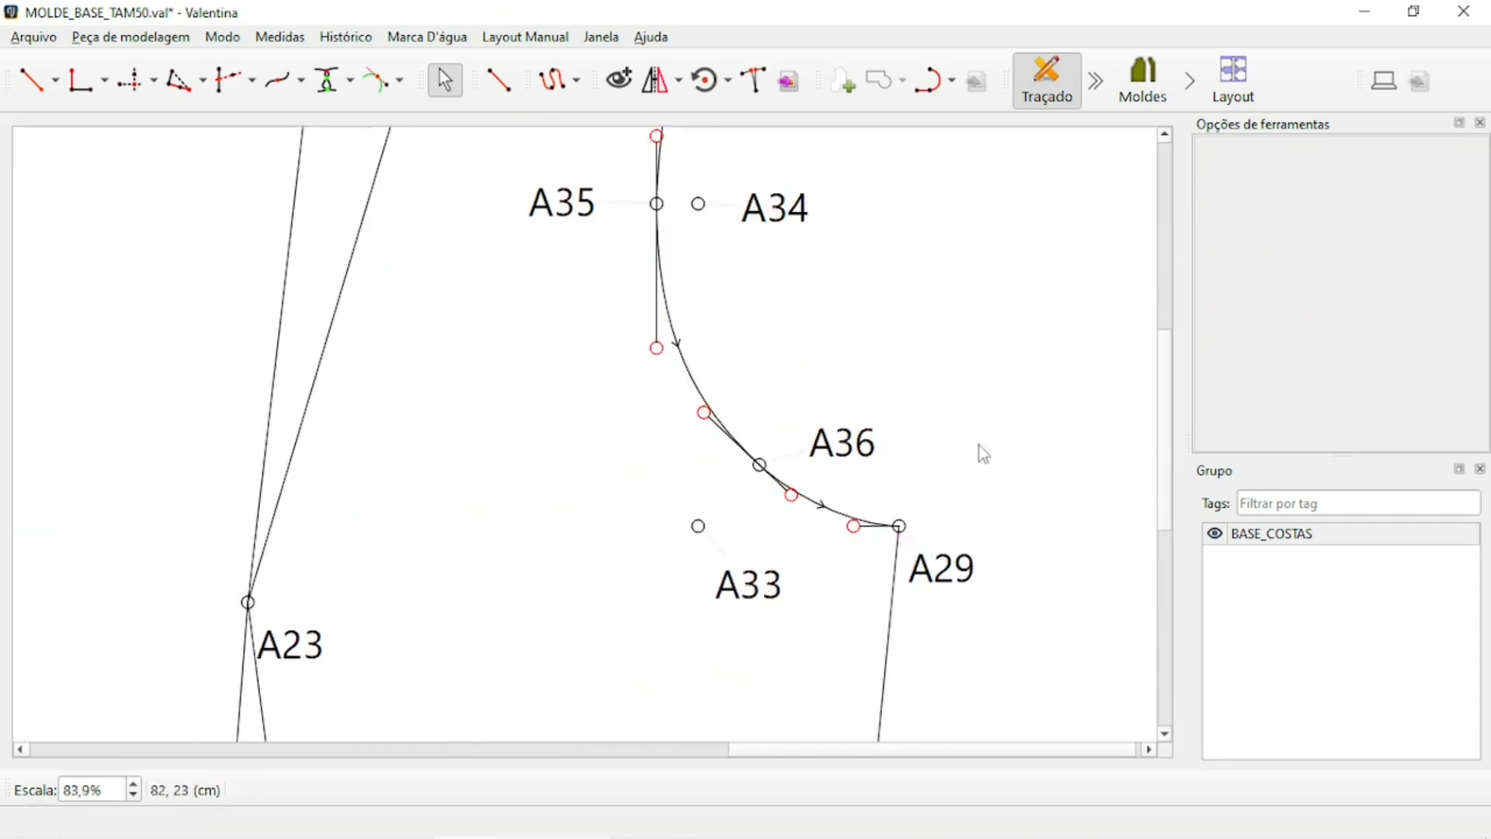
Inspect the finished armhole curve and compare both bodice pieces, including the armhole of the back piece.
{"action": "scroll", "coordinate": [948, 409], "scroll_direction": "down", "scroll_amount": 5, "text": "ctrl"}
{"action": "scroll", "coordinate": [939, 308], "scroll_direction": "up", "scroll_amount": 4, "text": "ctrl"}
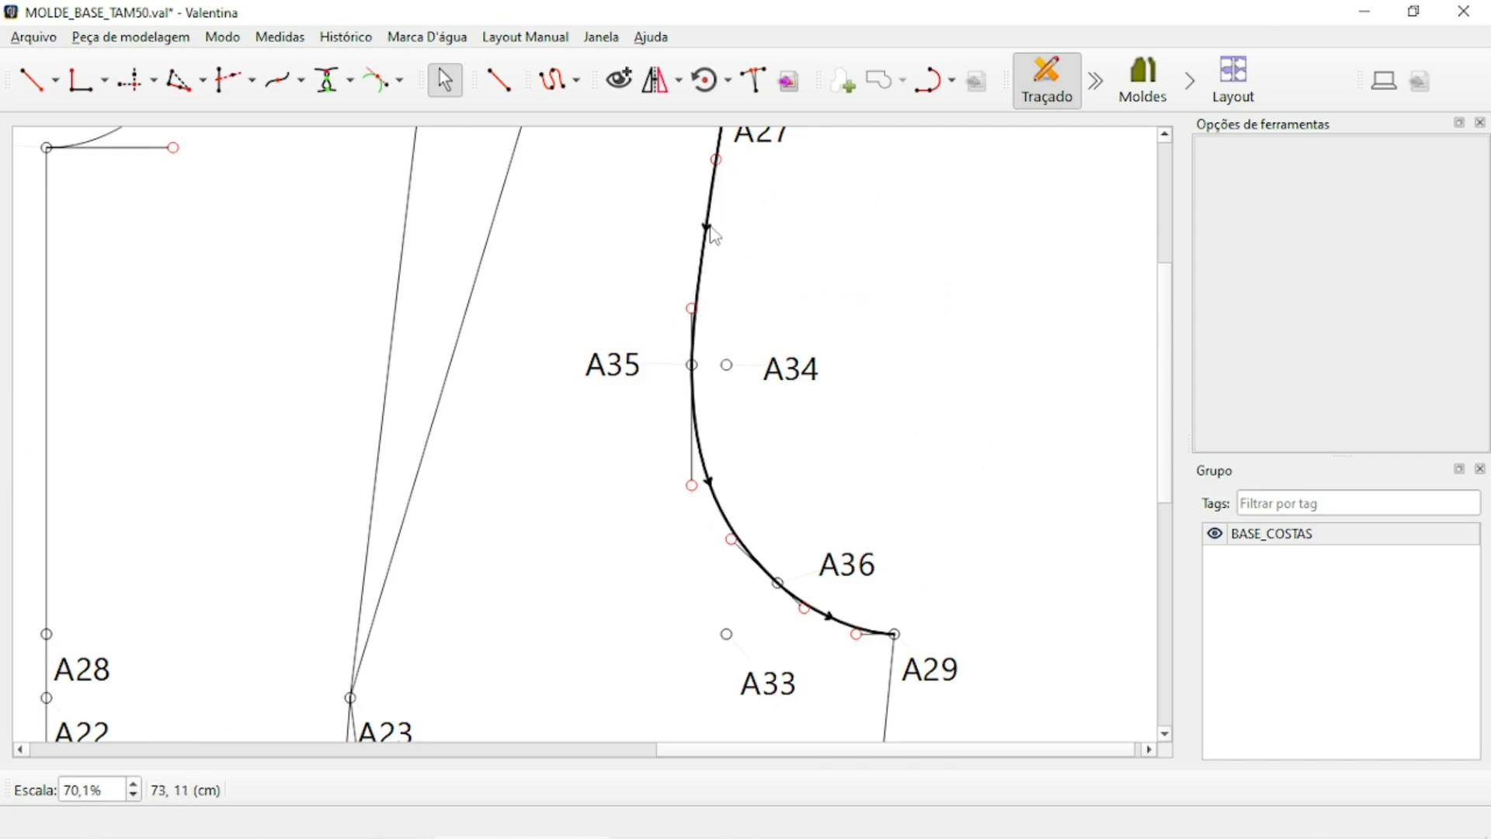
{"action": "mouse_move", "coordinate": [714, 235]}
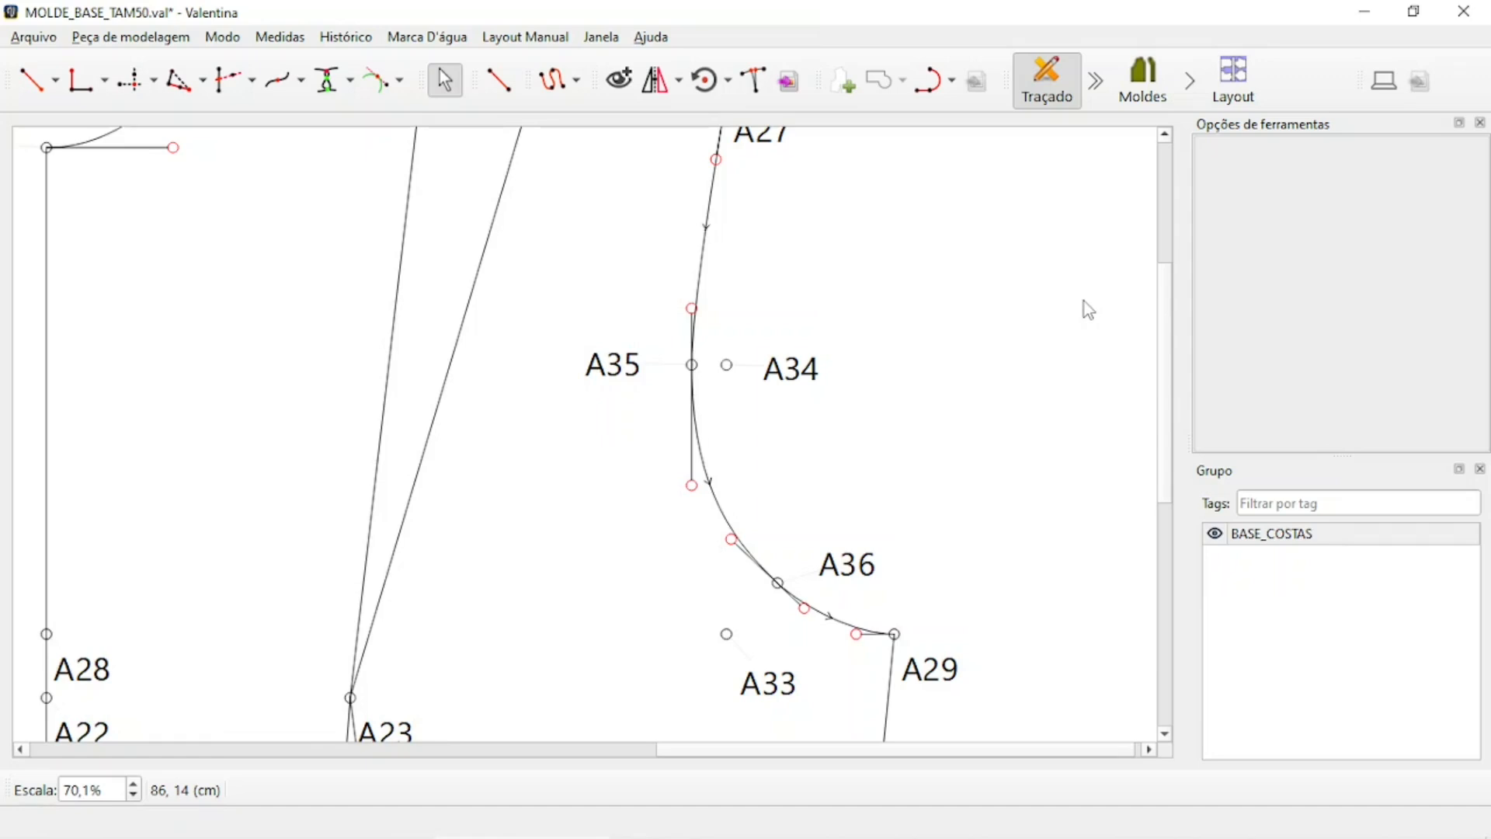
{"action": "scroll", "coordinate": [849, 323], "scroll_direction": "down", "scroll_amount": 5, "text": "ctrl"}
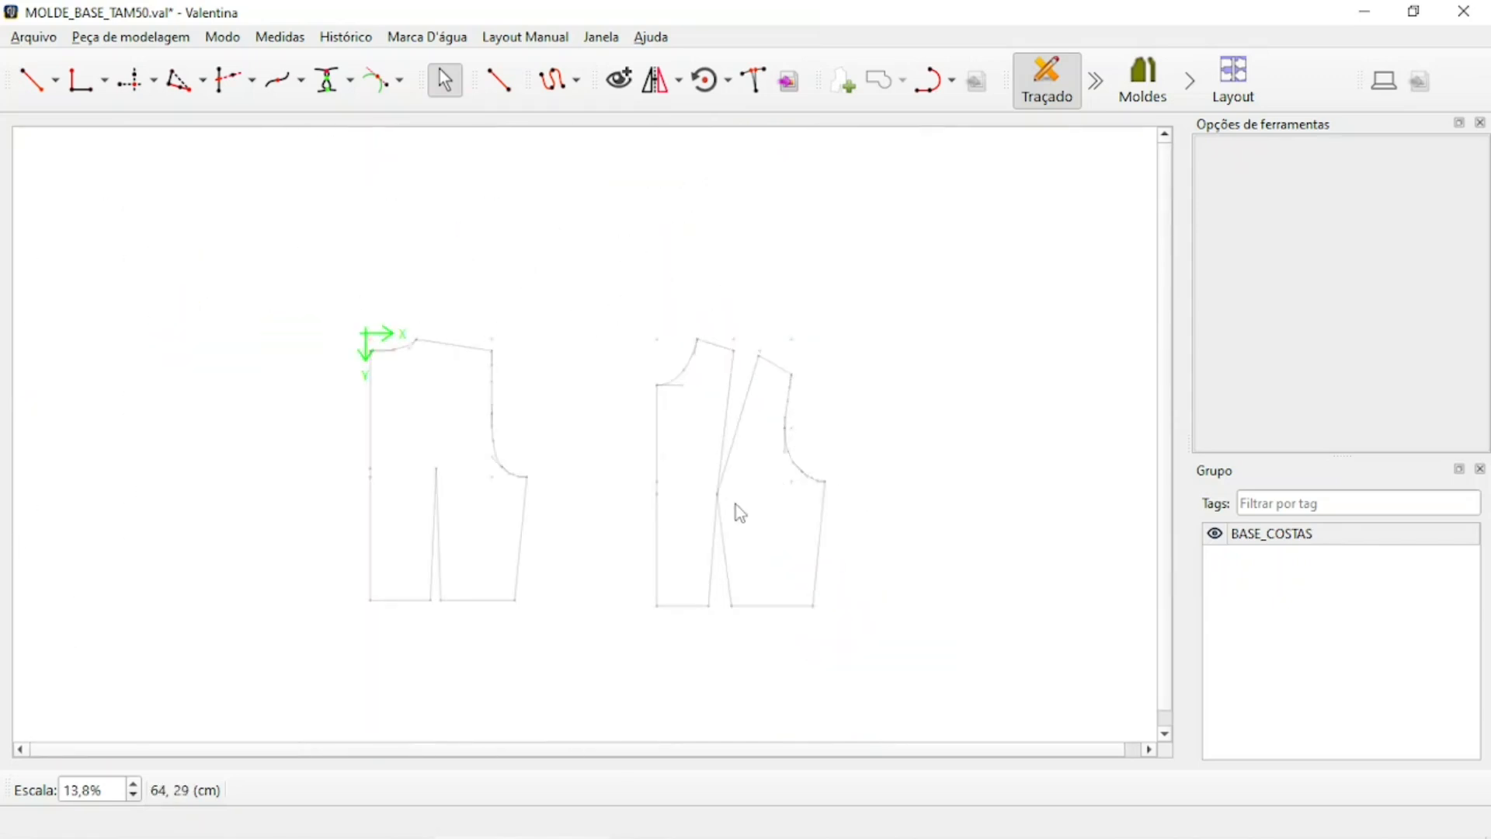
{"action": "scroll", "coordinate": [655, 534], "scroll_direction": "up", "scroll_amount": 4, "text": "ctrl"}
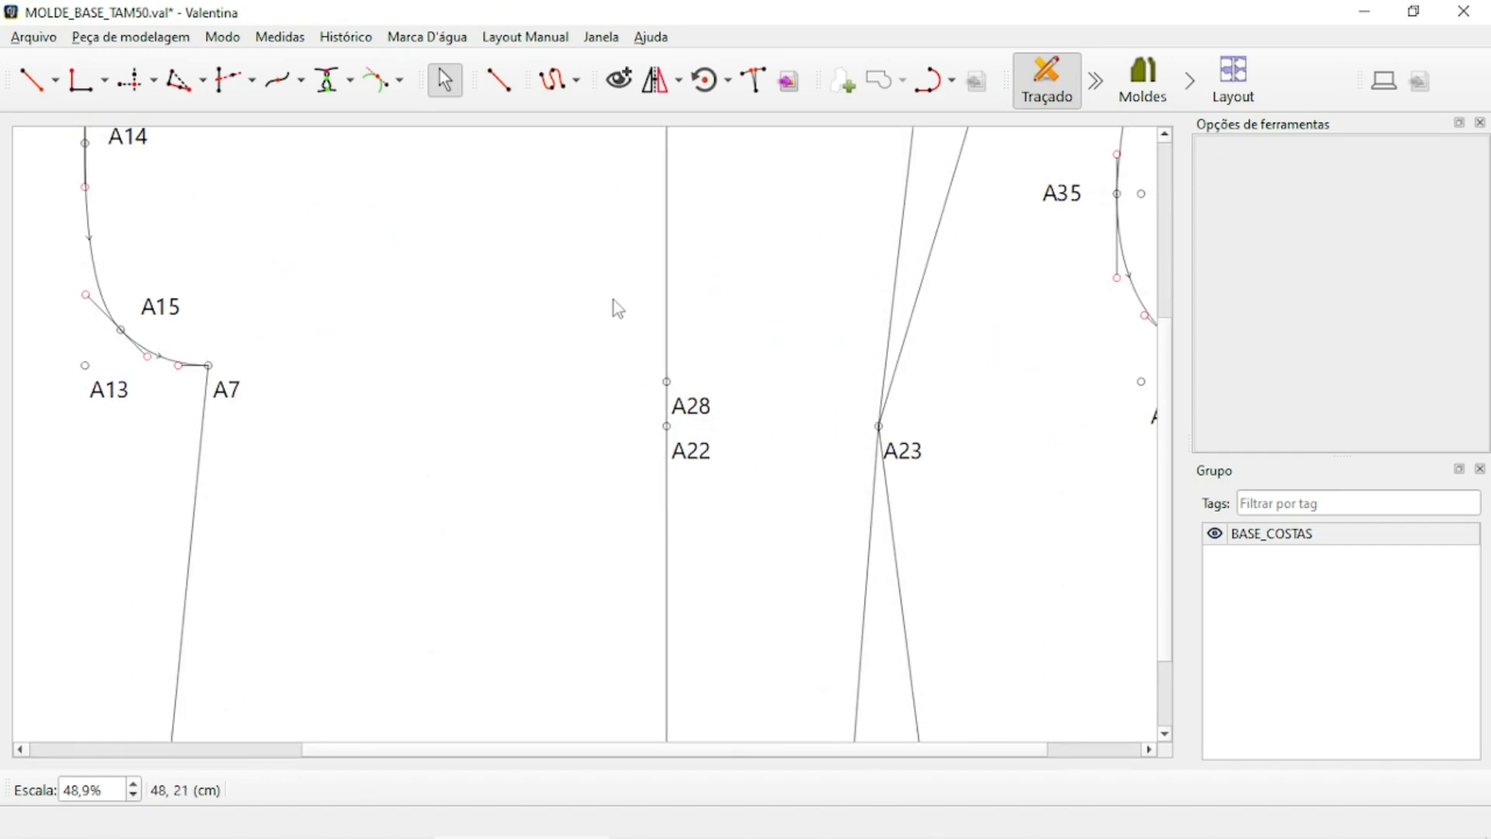
{"action": "scroll", "coordinate": [699, 333], "scroll_direction": "down", "scroll_amount": 4, "text": "ctrl"}
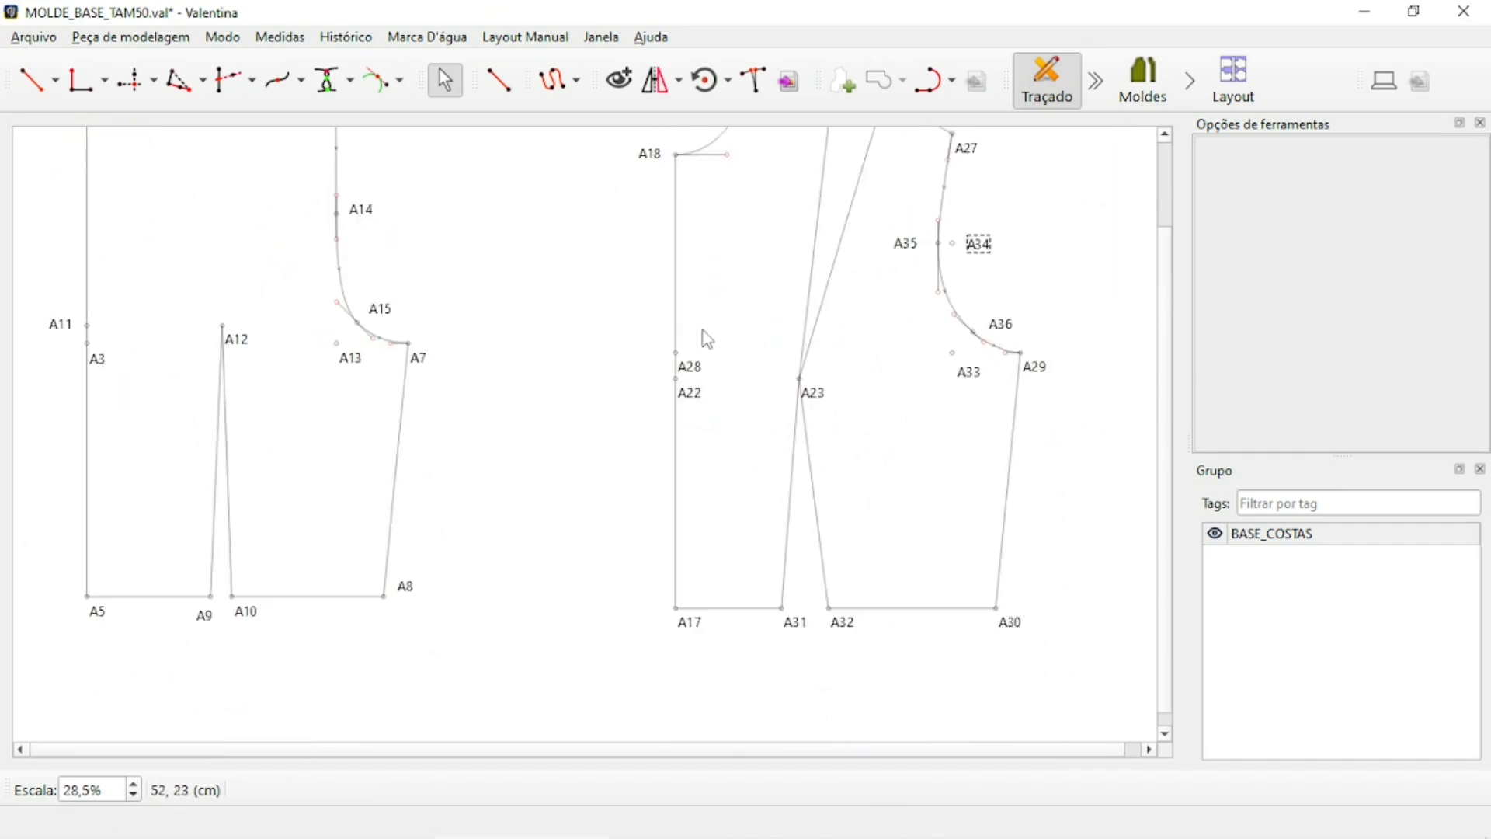
{"action": "scroll", "coordinate": [566, 306], "scroll_direction": "down", "scroll_amount": 1, "text": "ctrl"}
{"action": "scroll", "coordinate": [543, 290], "scroll_direction": "up", "scroll_amount": 4, "text": "ctrl"}
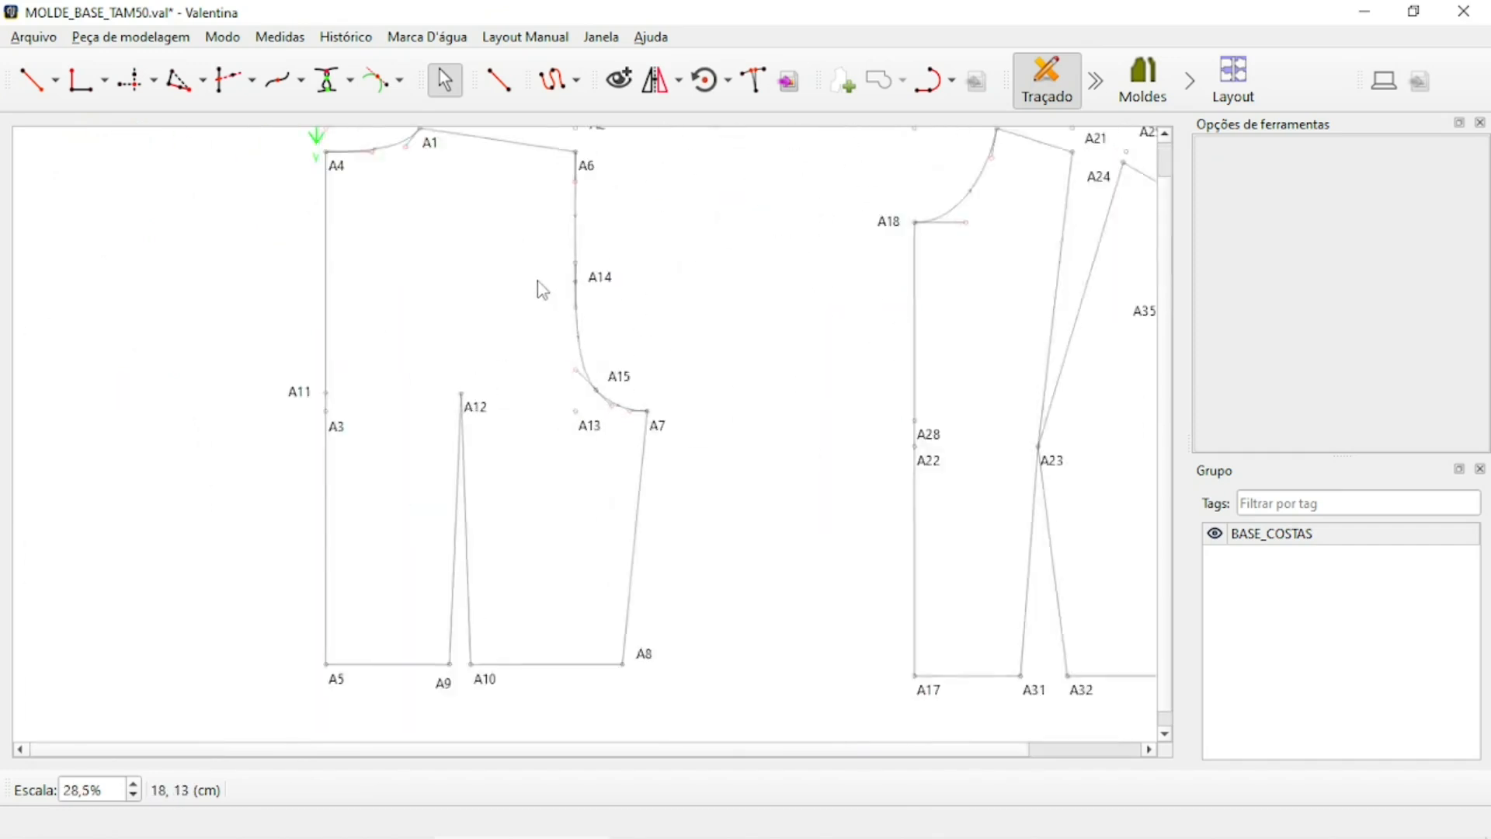
{"action": "scroll", "coordinate": [620, 281], "scroll_direction": "up", "scroll_amount": 2}
{"action": "scroll", "coordinate": [620, 287], "scroll_direction": "down", "scroll_amount": 3}
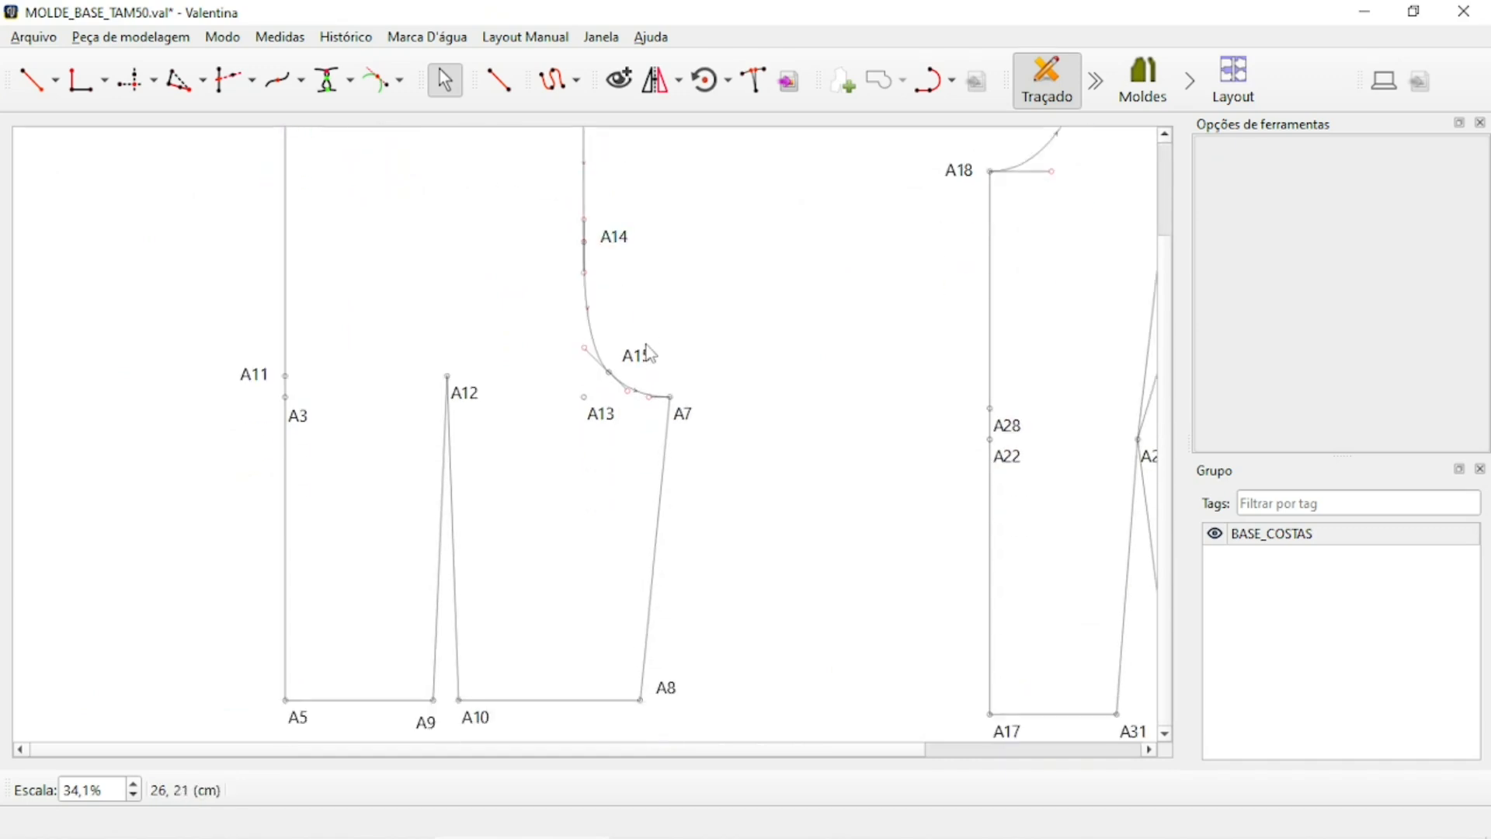
{"action": "scroll", "coordinate": [657, 374], "scroll_direction": "up", "scroll_amount": 3}
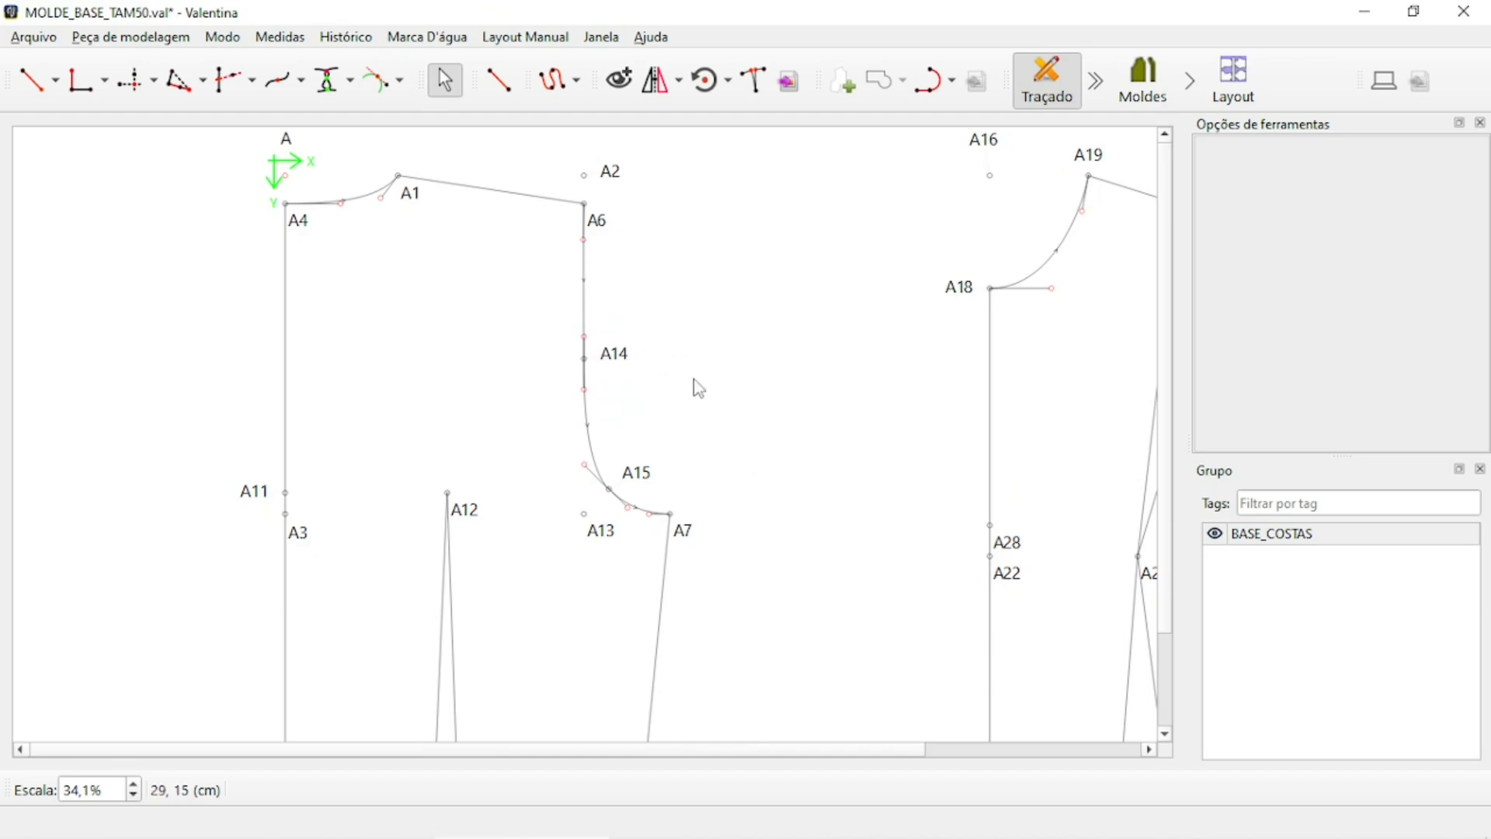
Check the length of the back piece's armhole curve running from A6 to A7.
{"action": "scroll", "coordinate": [631, 361], "scroll_direction": "down", "scroll_amount": 3}
{"action": "scroll", "coordinate": [629, 373], "scroll_direction": "up", "scroll_amount": 3}
{"action": "scroll", "coordinate": [639, 396], "scroll_direction": "up", "scroll_amount": 2, "text": "ctrl"}
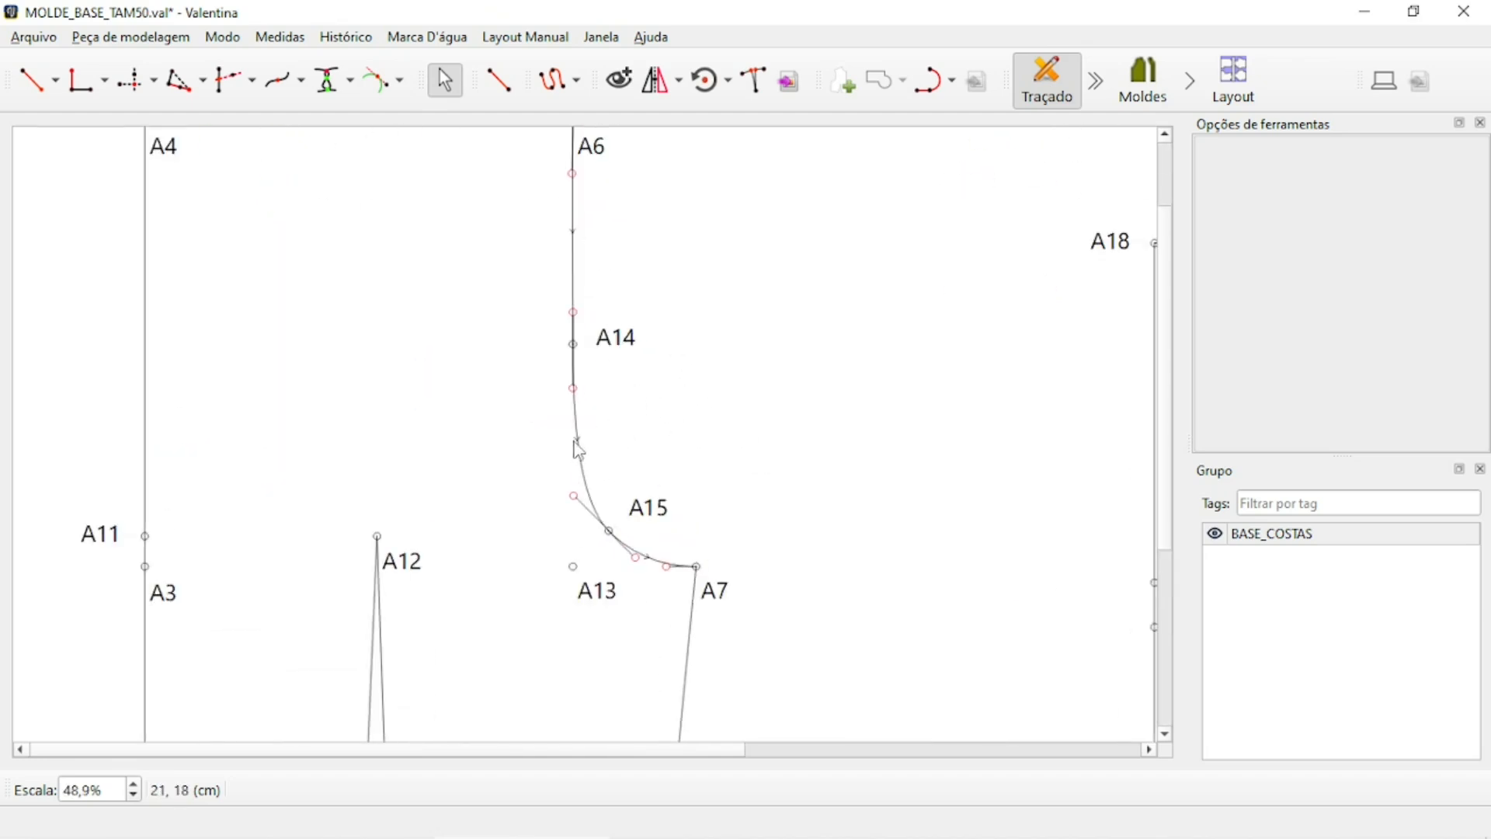
{"action": "mouse_move", "coordinate": [580, 445]}
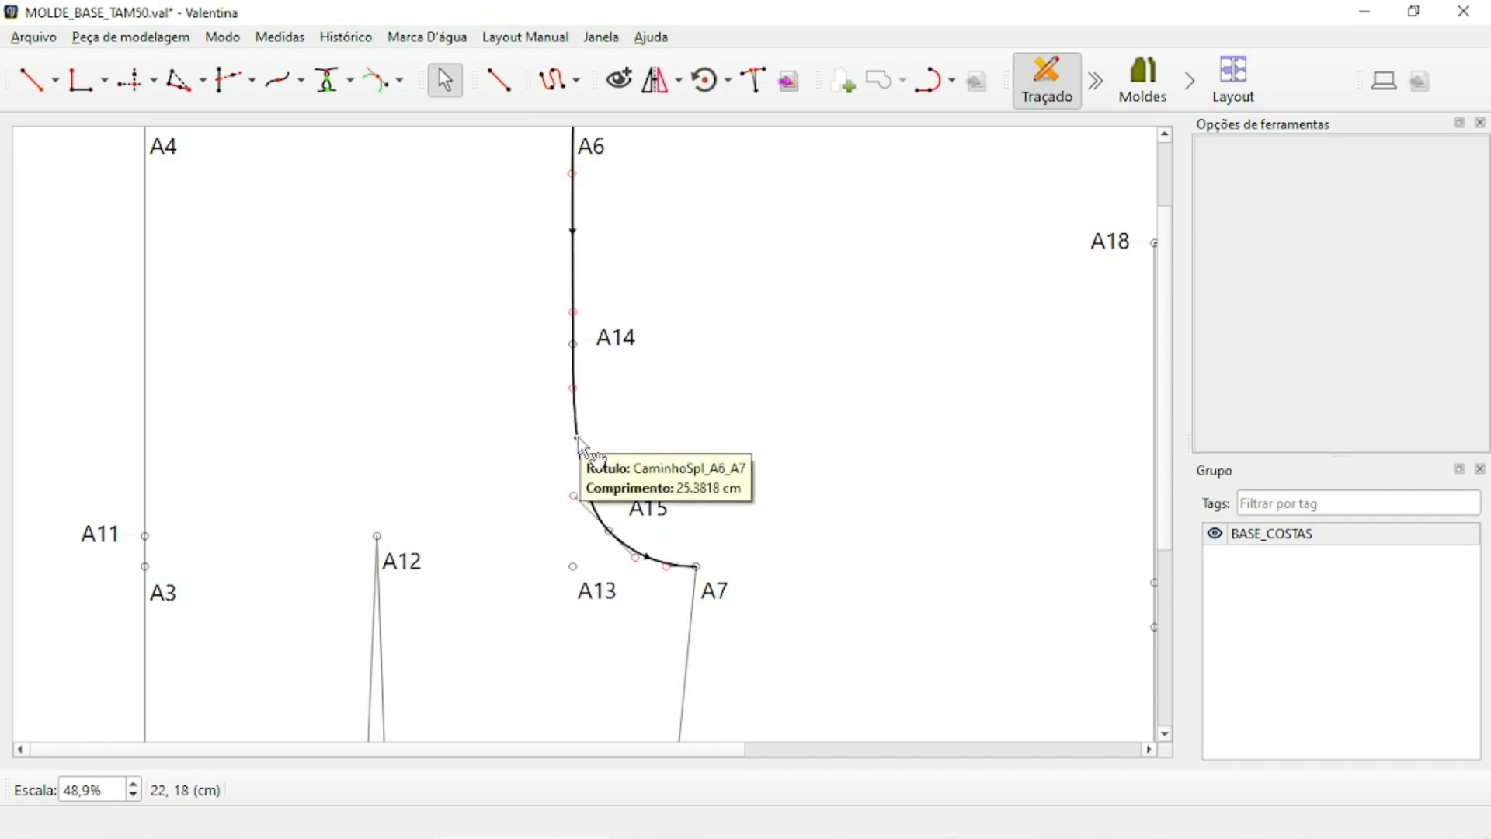
Save the pattern file MOLDE_BASE_TAM50 with the outlines of both bodice pieces.
{"action": "scroll", "coordinate": [539, 286], "scroll_direction": "down", "scroll_amount": 4, "text": "ctrl"}
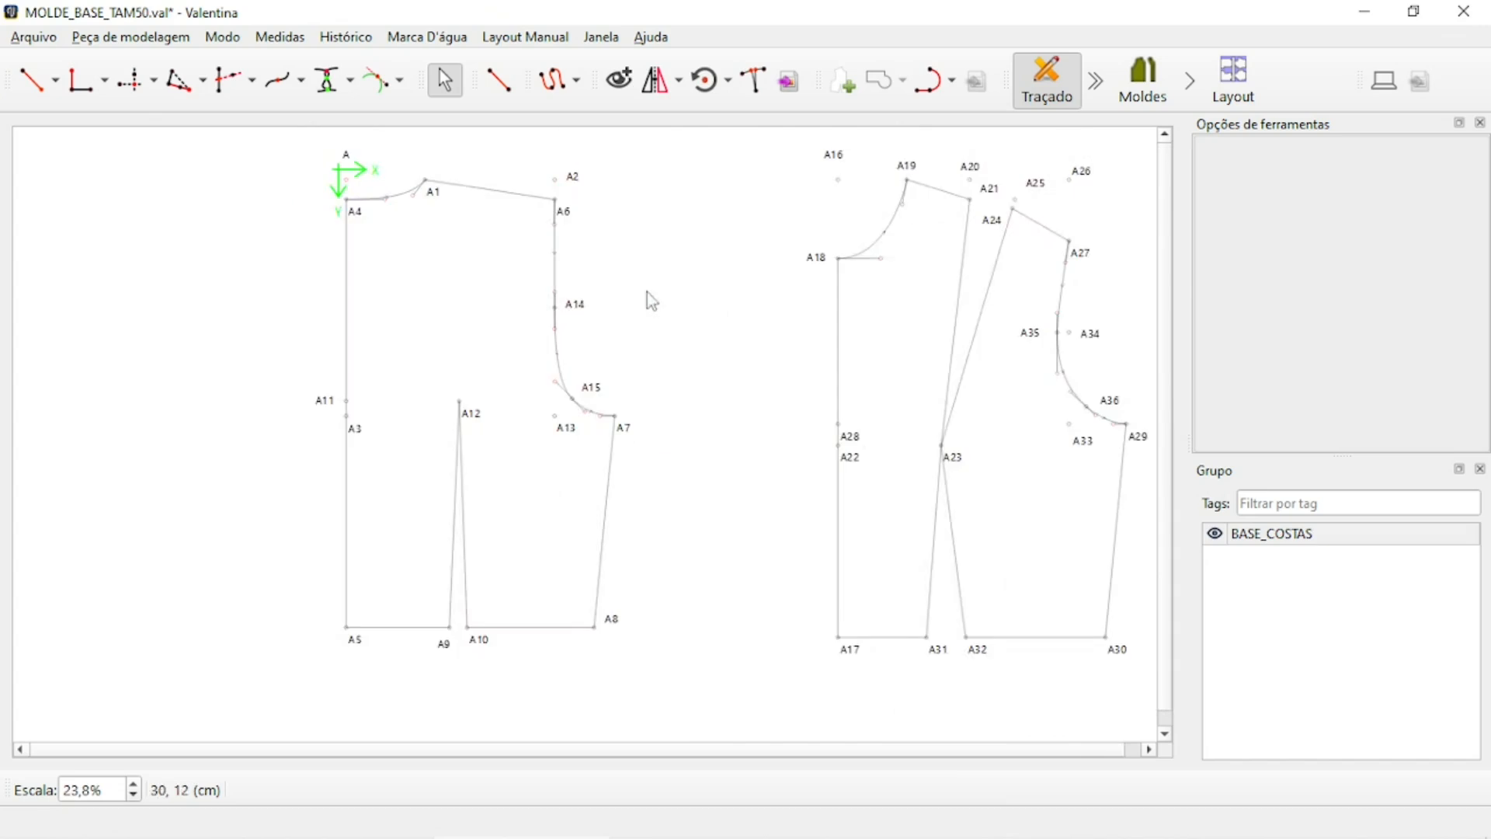
{"action": "scroll", "coordinate": [230, 296], "scroll_direction": "down", "scroll_amount": 3, "text": "ctrl"}
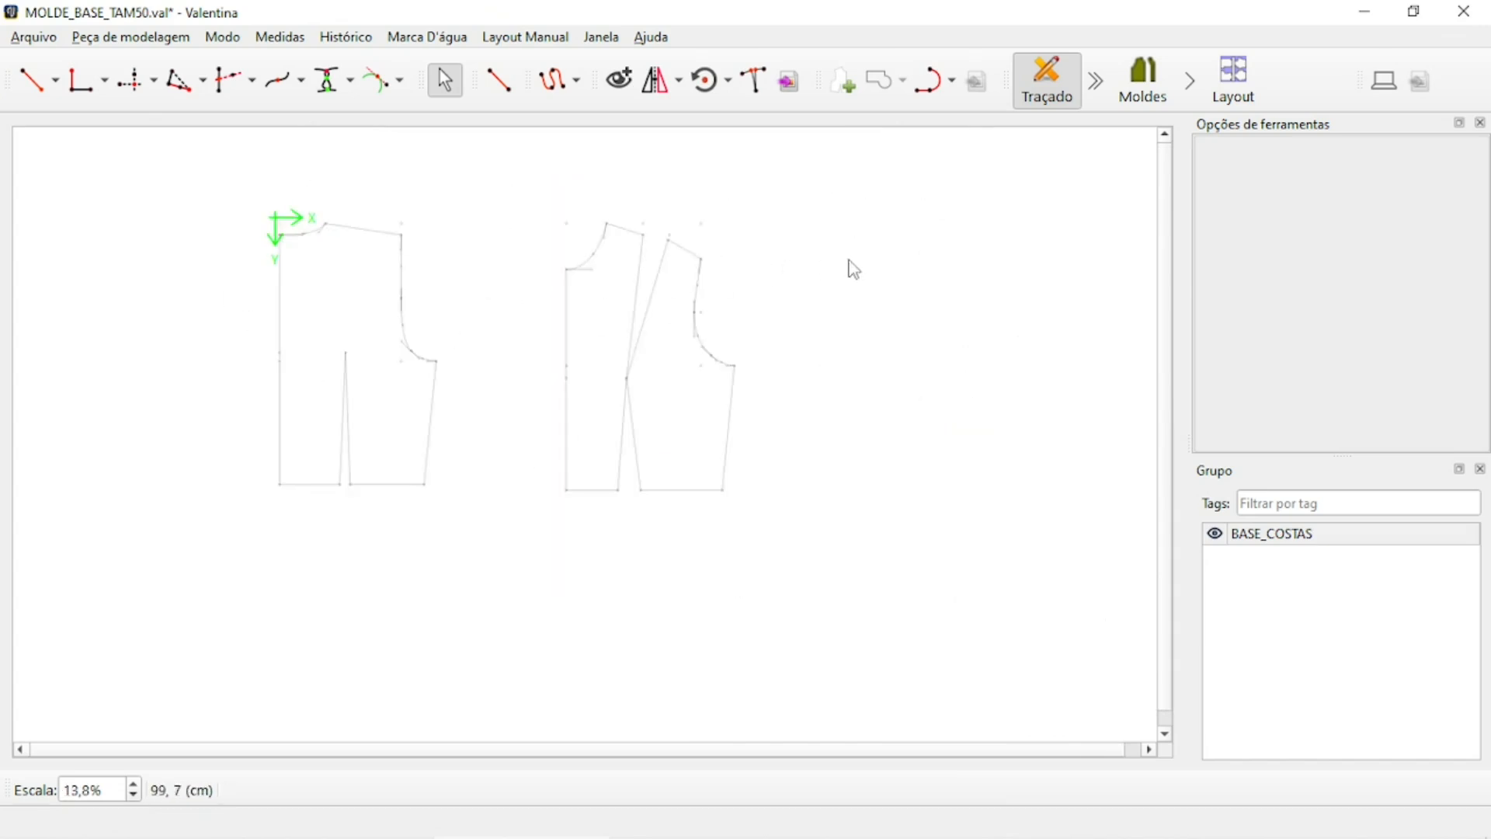
{"action": "scroll", "coordinate": [264, 247], "scroll_direction": "up", "scroll_amount": 2, "text": "ctrl"}
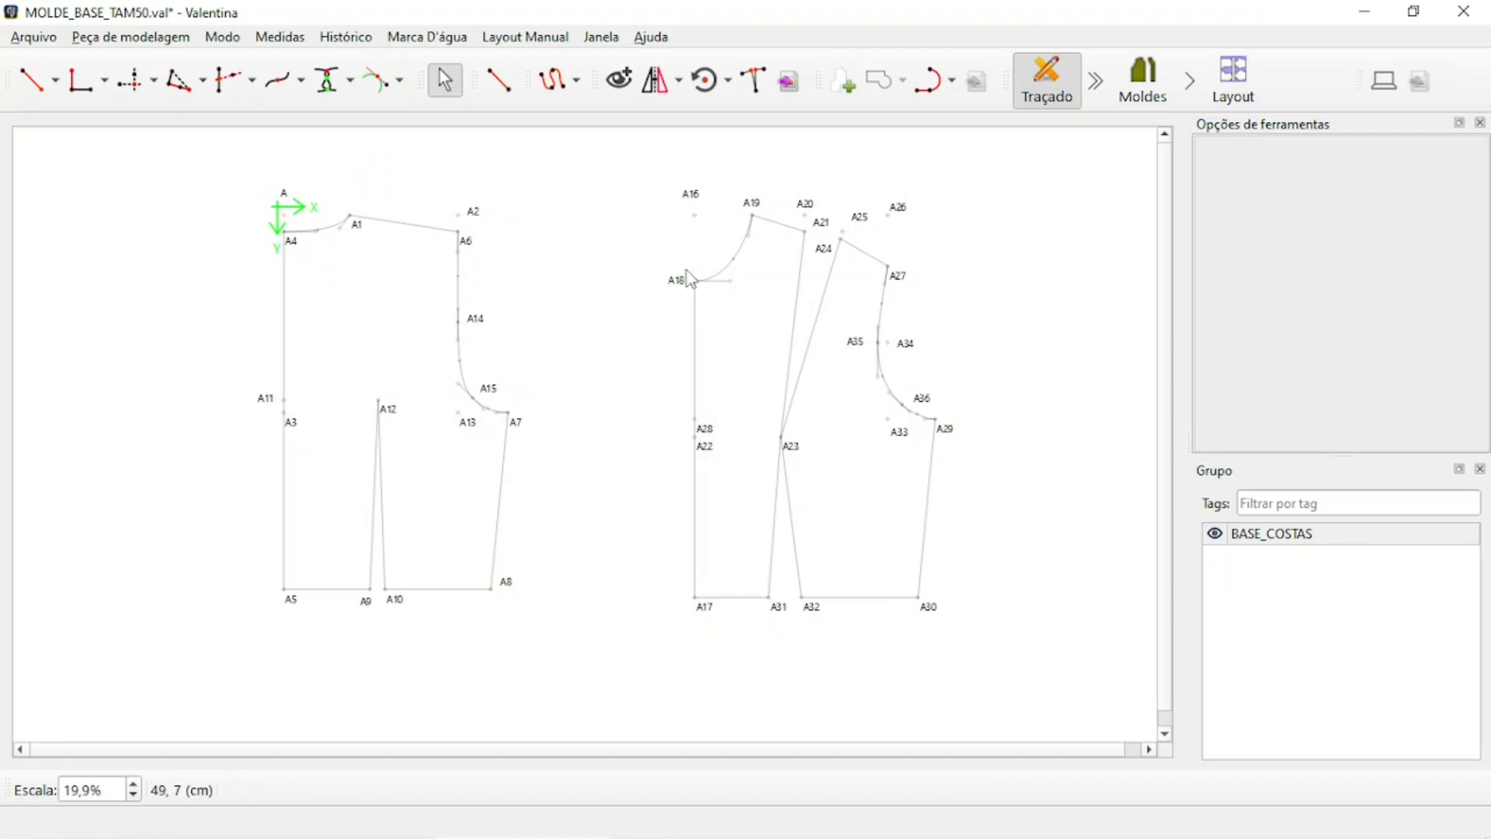
{"action": "key", "text": "ctrl+s"}
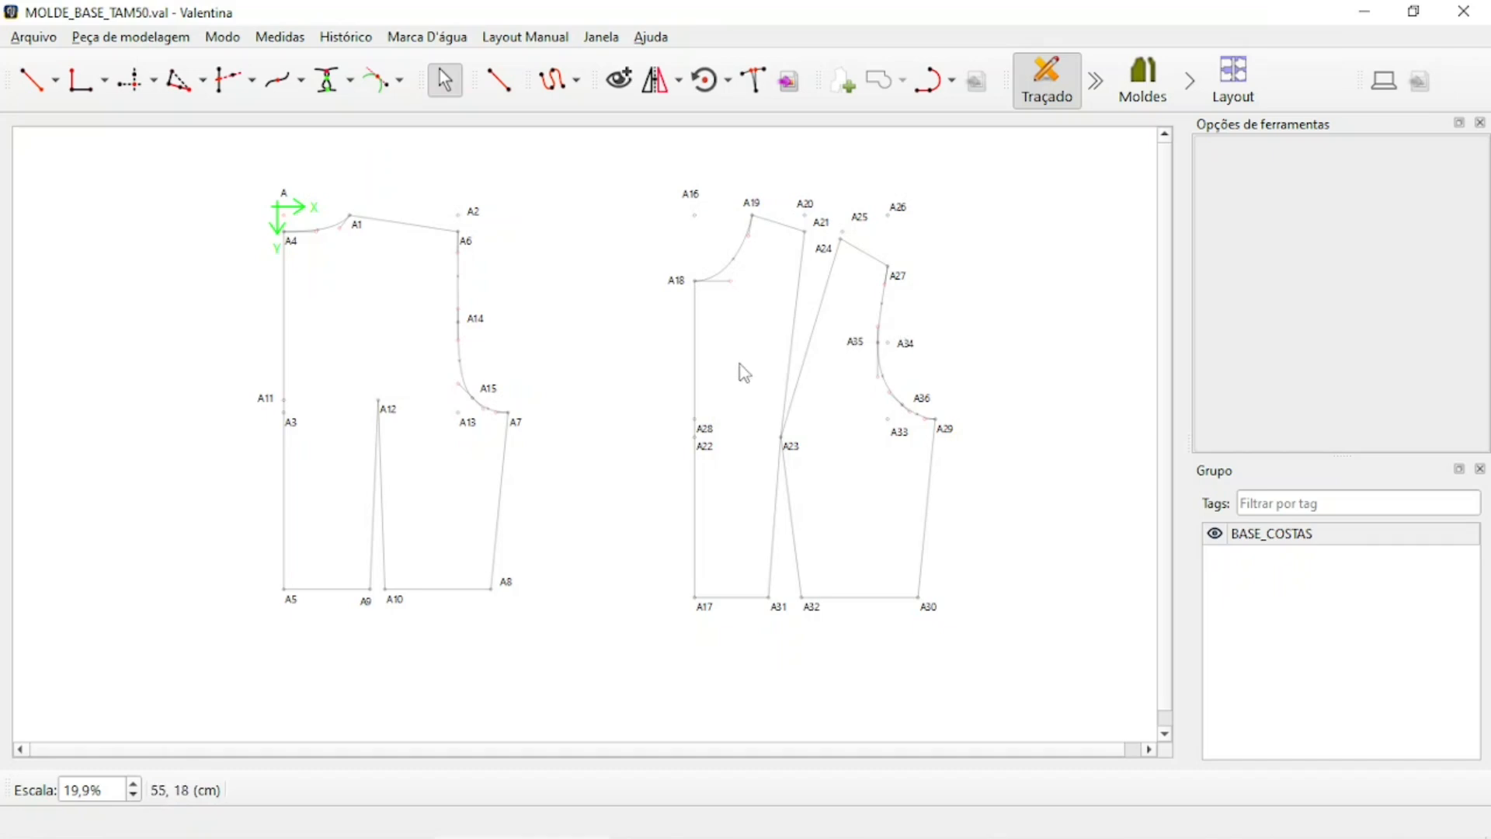